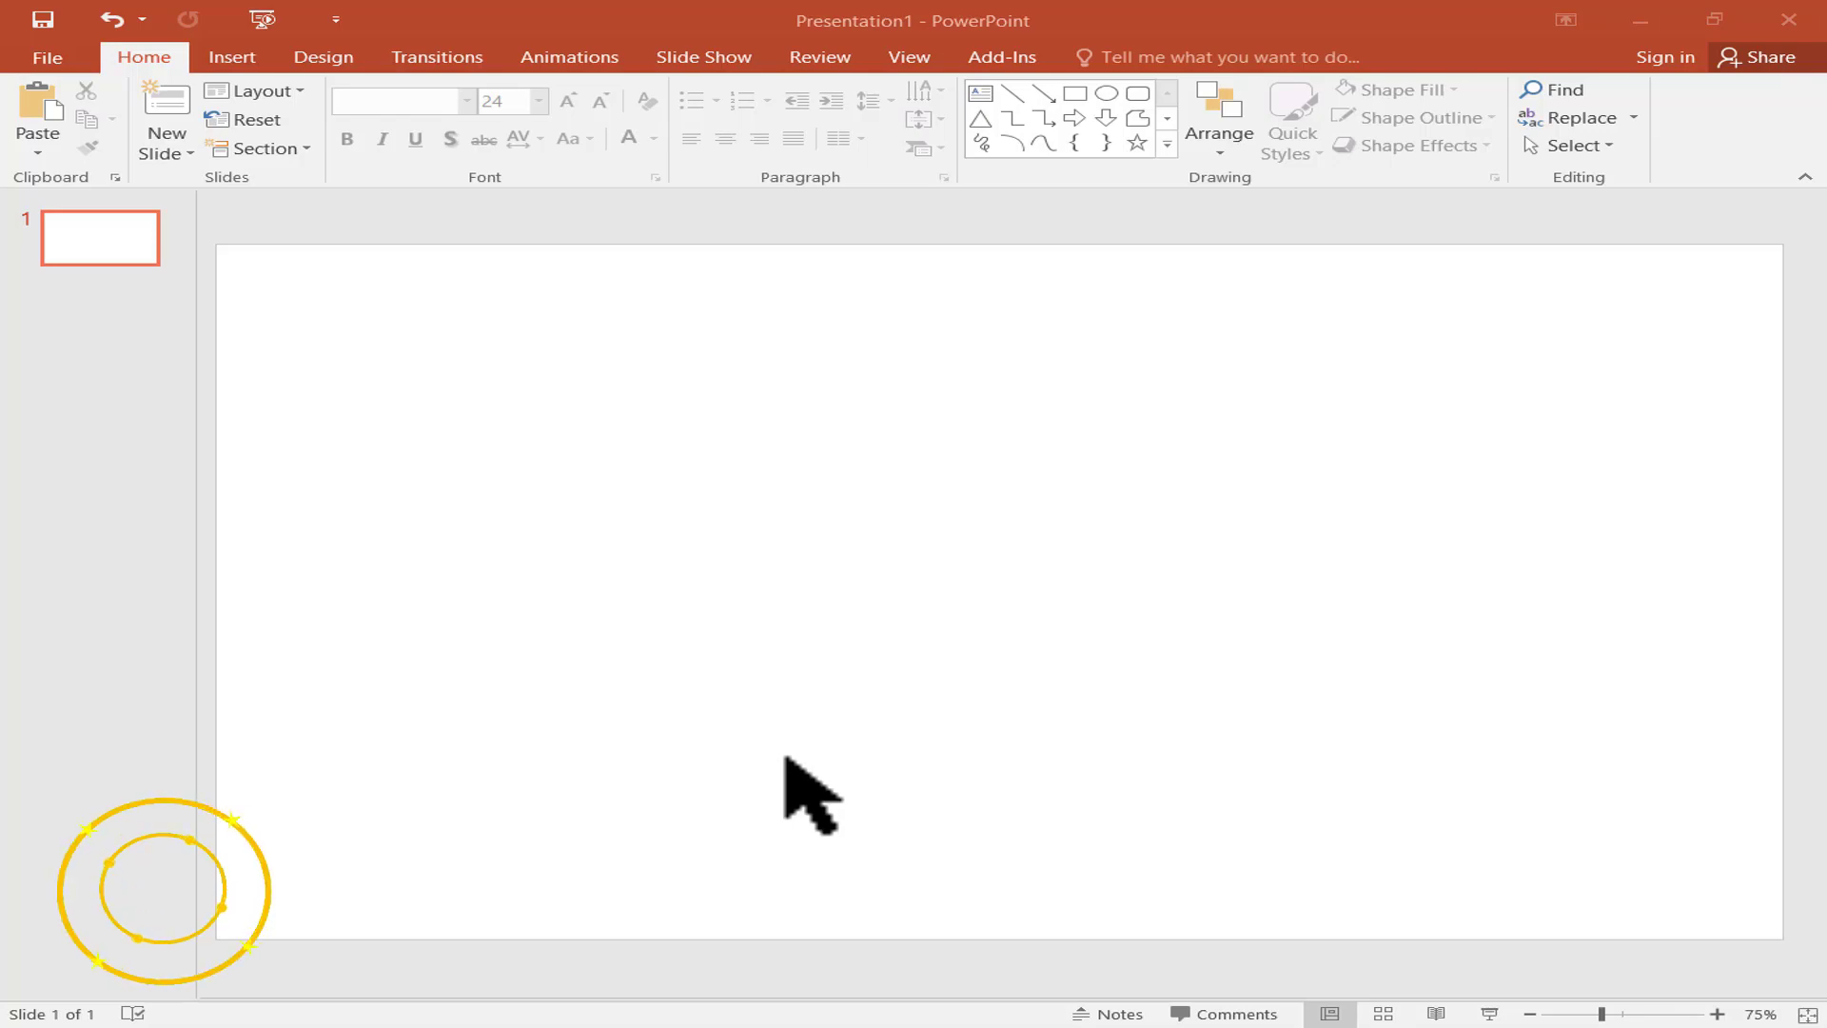
Draw a wide text box near the top of the slide.
{"action": "scroll", "coordinate": [786, 759], "scroll_direction": "up", "scroll_amount": 3, "text": "ctrl"}
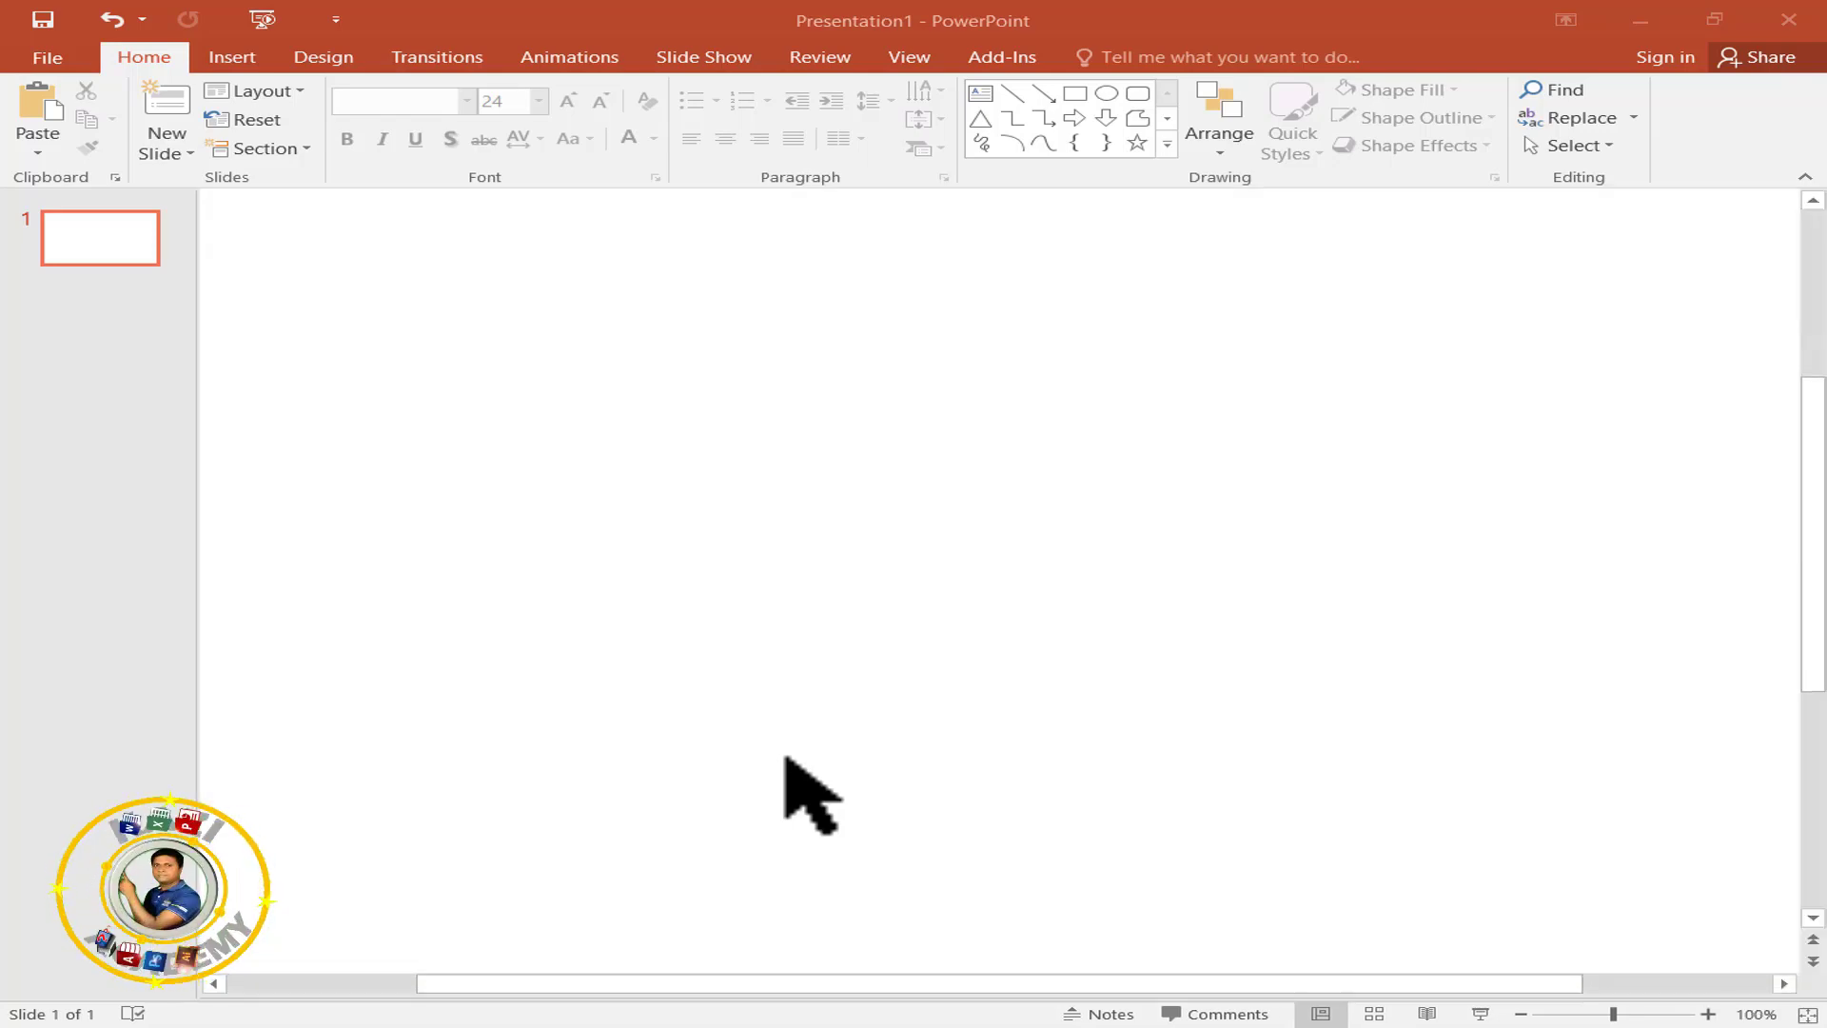
{"action": "scroll", "coordinate": [786, 758], "scroll_direction": "down", "scroll_amount": 3, "text": "ctrl"}
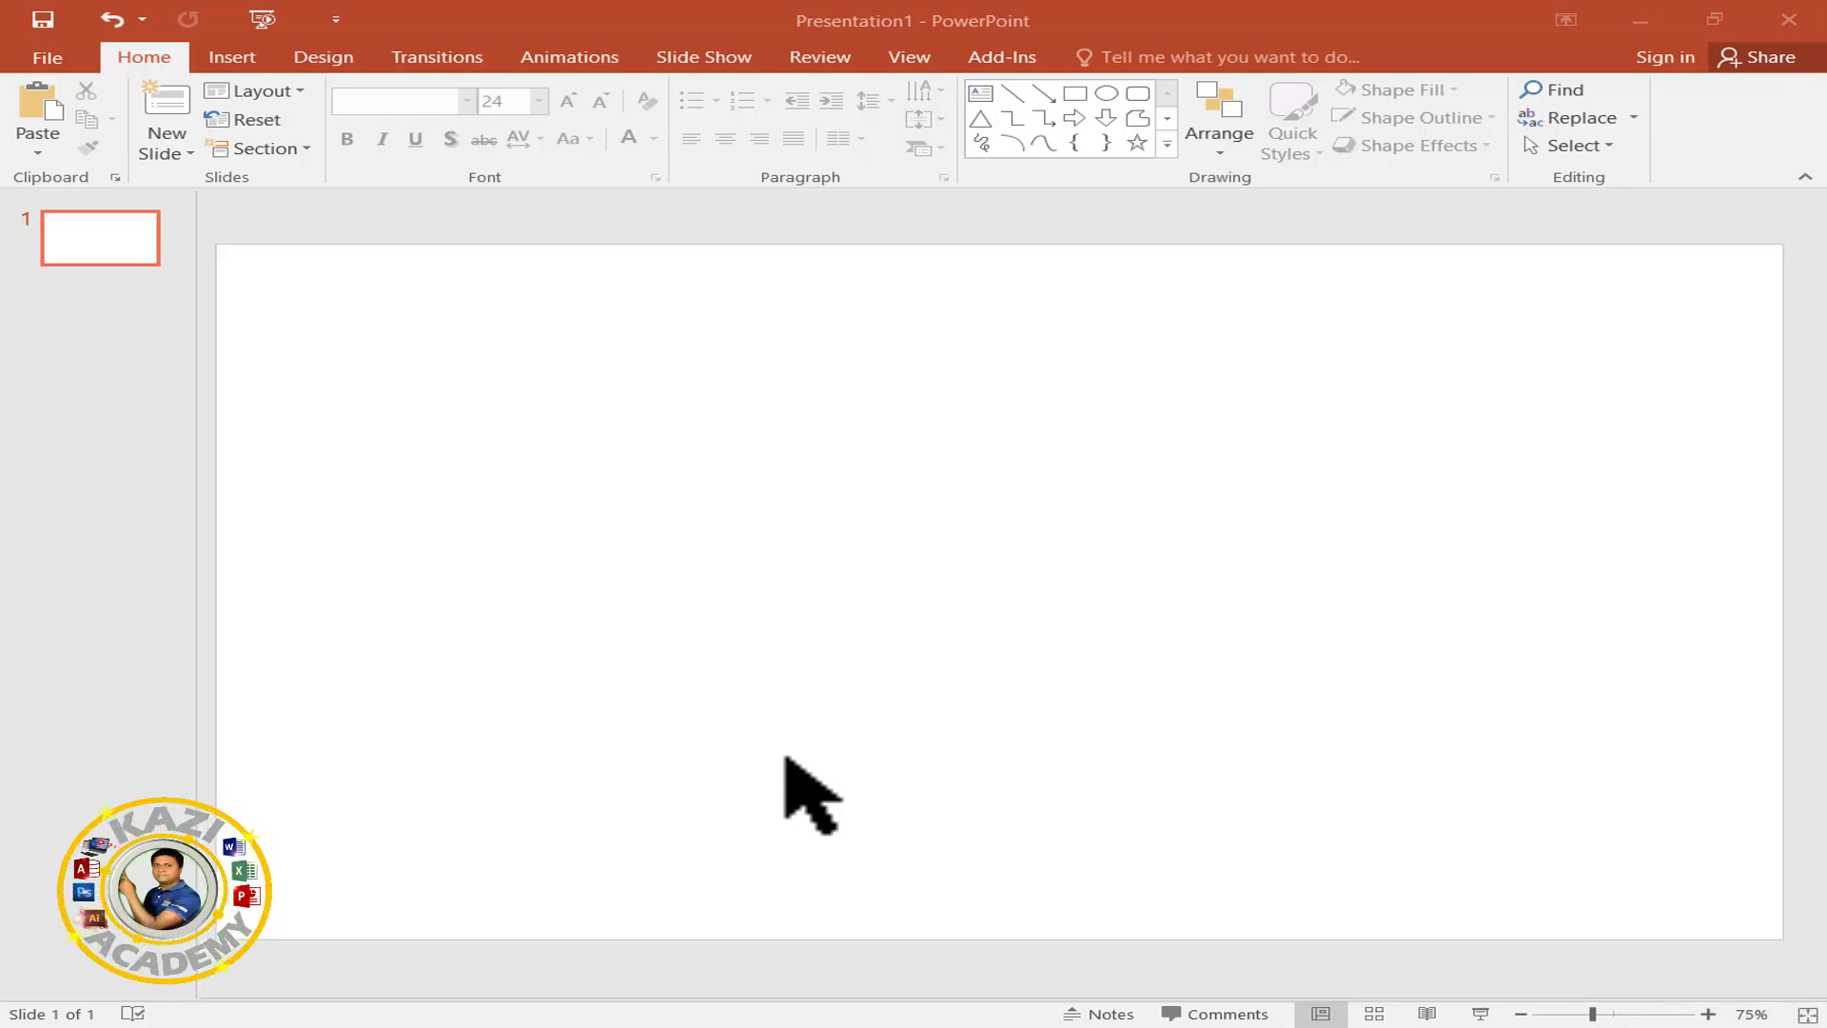
{"action": "scroll", "coordinate": [786, 759], "scroll_direction": "up", "scroll_amount": 3, "text": "ctrl"}
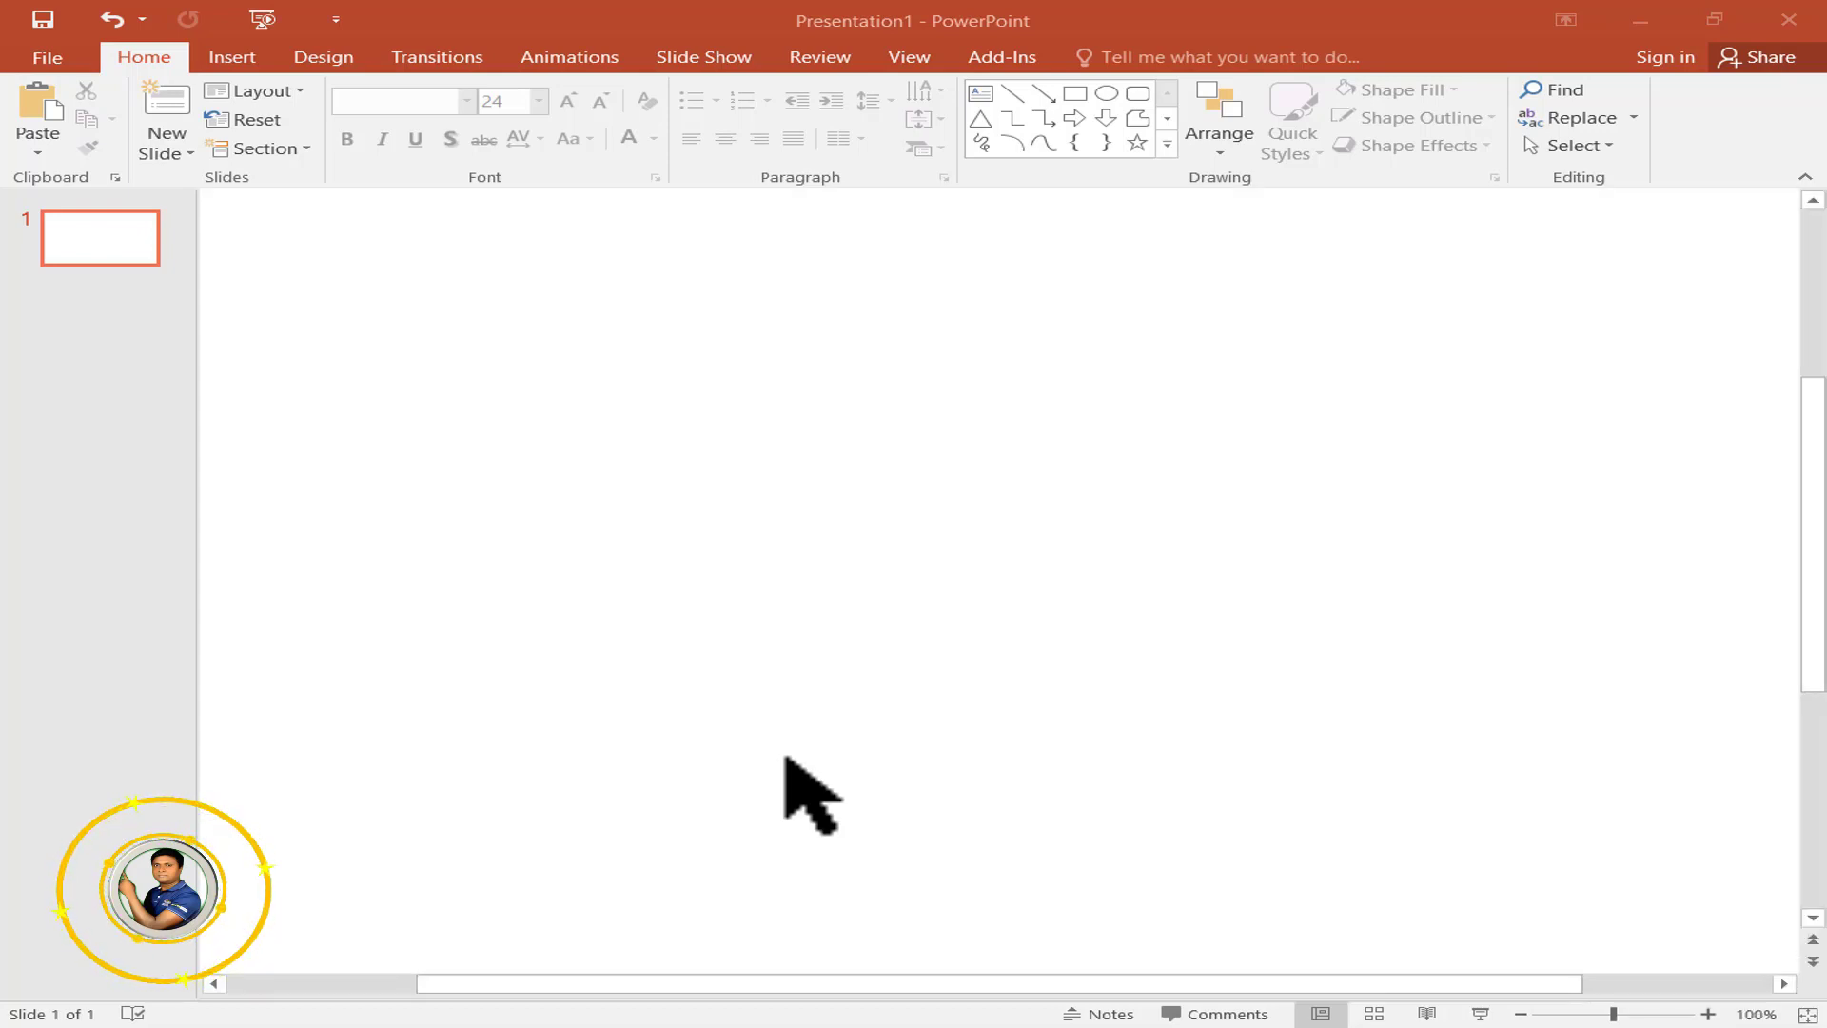
{"action": "scroll", "coordinate": [786, 758], "scroll_direction": "down", "scroll_amount": 3, "text": "ctrl"}
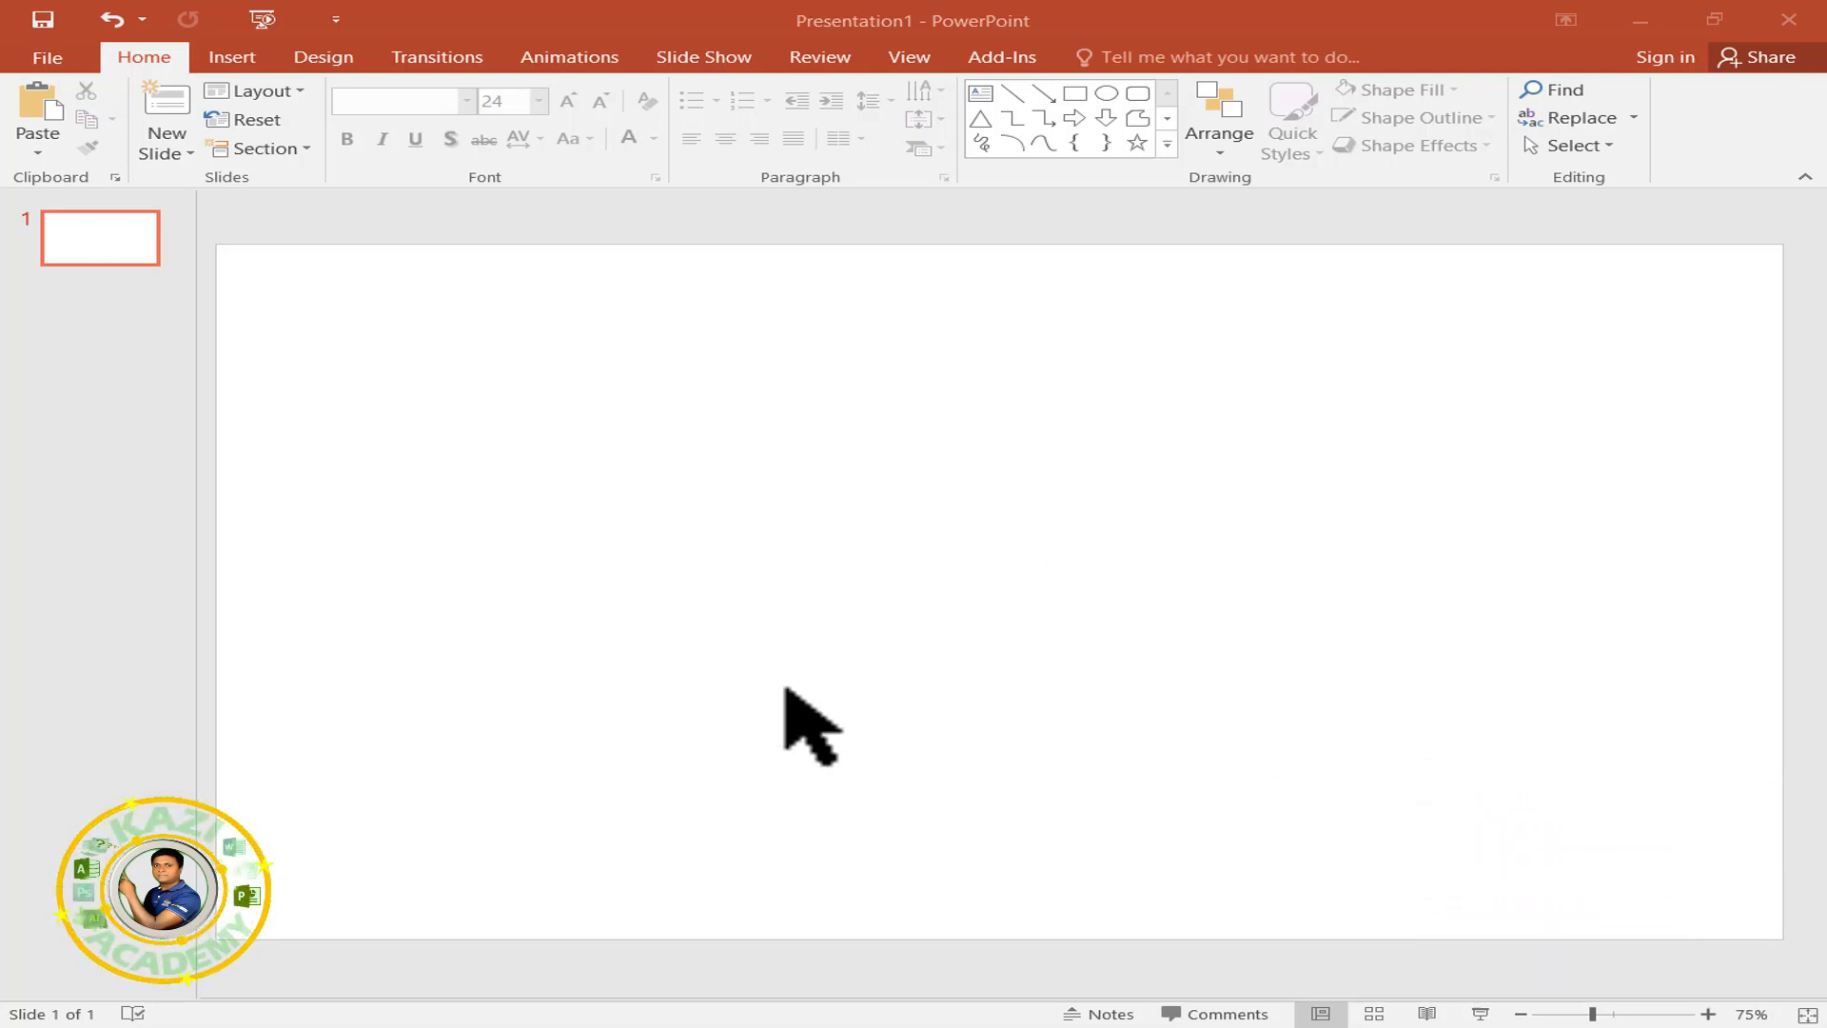
{"action": "left_click", "coordinate": [231, 57]}
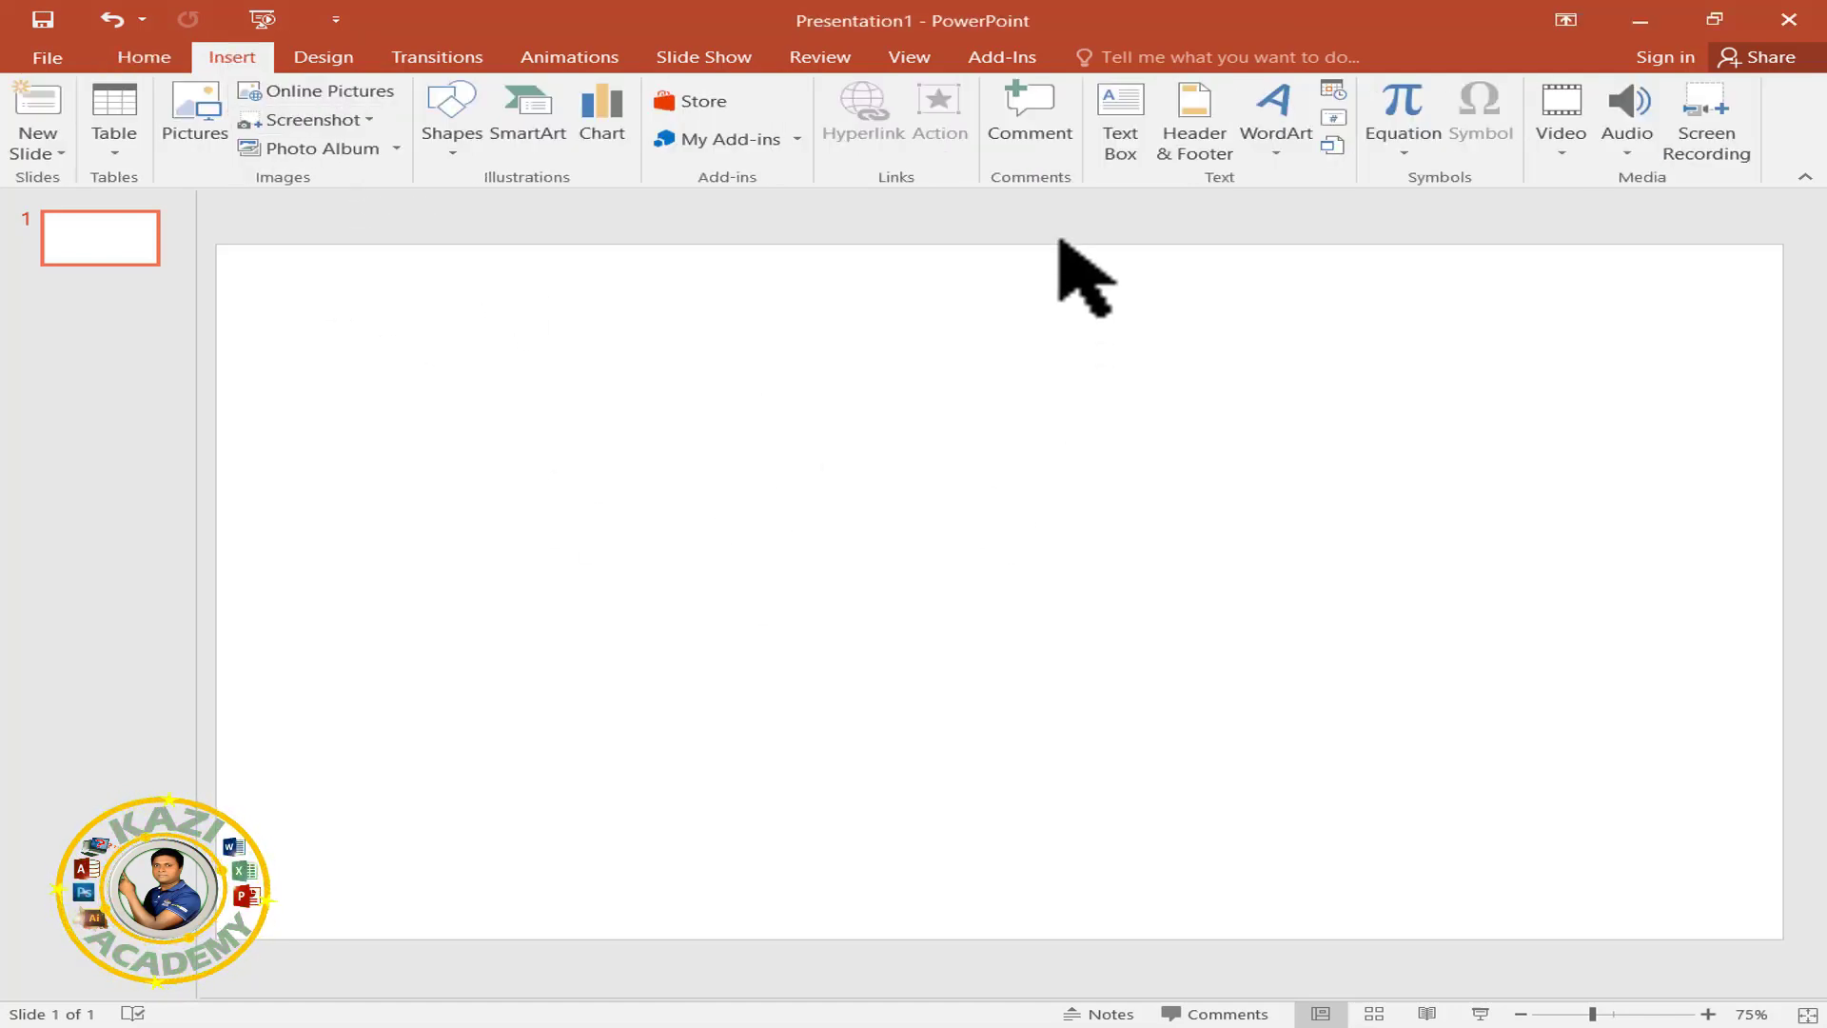
{"action": "left_click", "coordinate": [1120, 119]}
{"action": "left_click_drag", "start_coordinate": [435, 306], "coordinate": [1386, 463]}
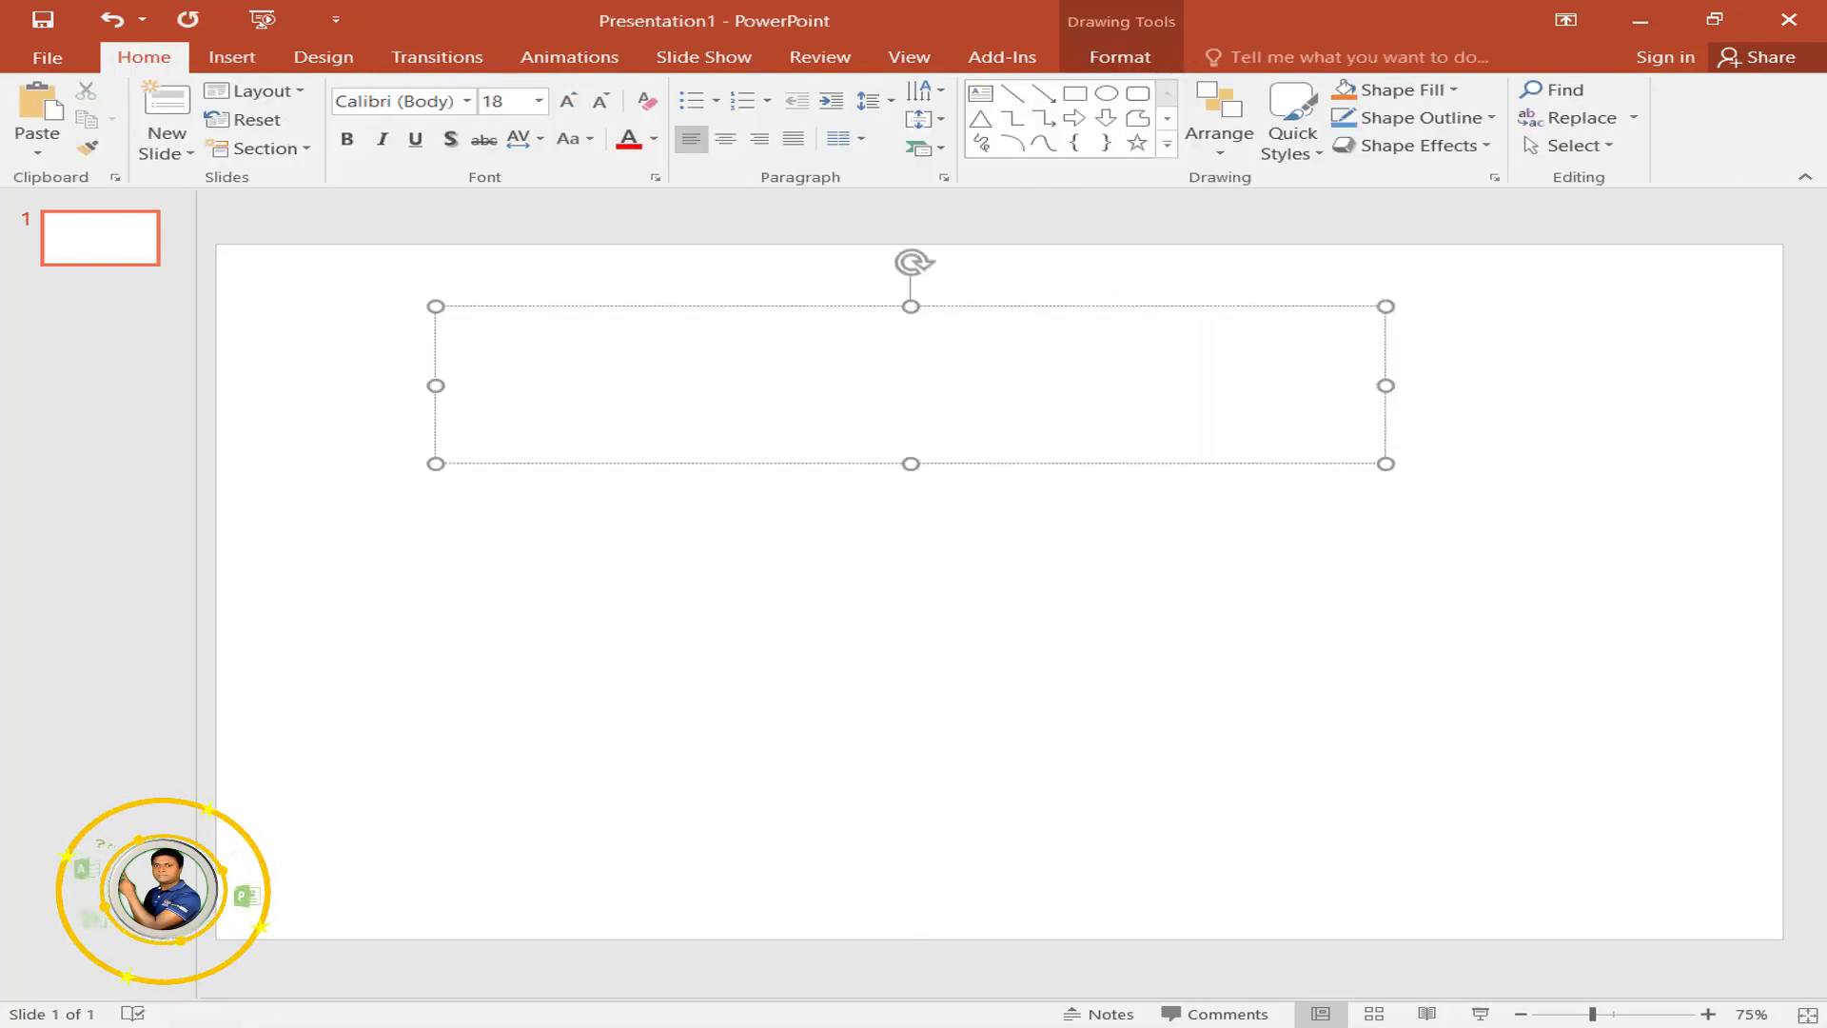
Copy the product heading lines from Notepad and paste them into the text box.
{"action": "key", "text": "alt+Tab"}
{"action": "mouse_move", "coordinate": [592, 598]}
{"action": "left_mouse_down"}
{"action": "mouse_move", "coordinate": [919, 636]}
{"action": "mouse_move", "coordinate": [945, 668]}
{"action": "left_mouse_up"}
{"action": "right_click", "coordinate": [747, 614]}
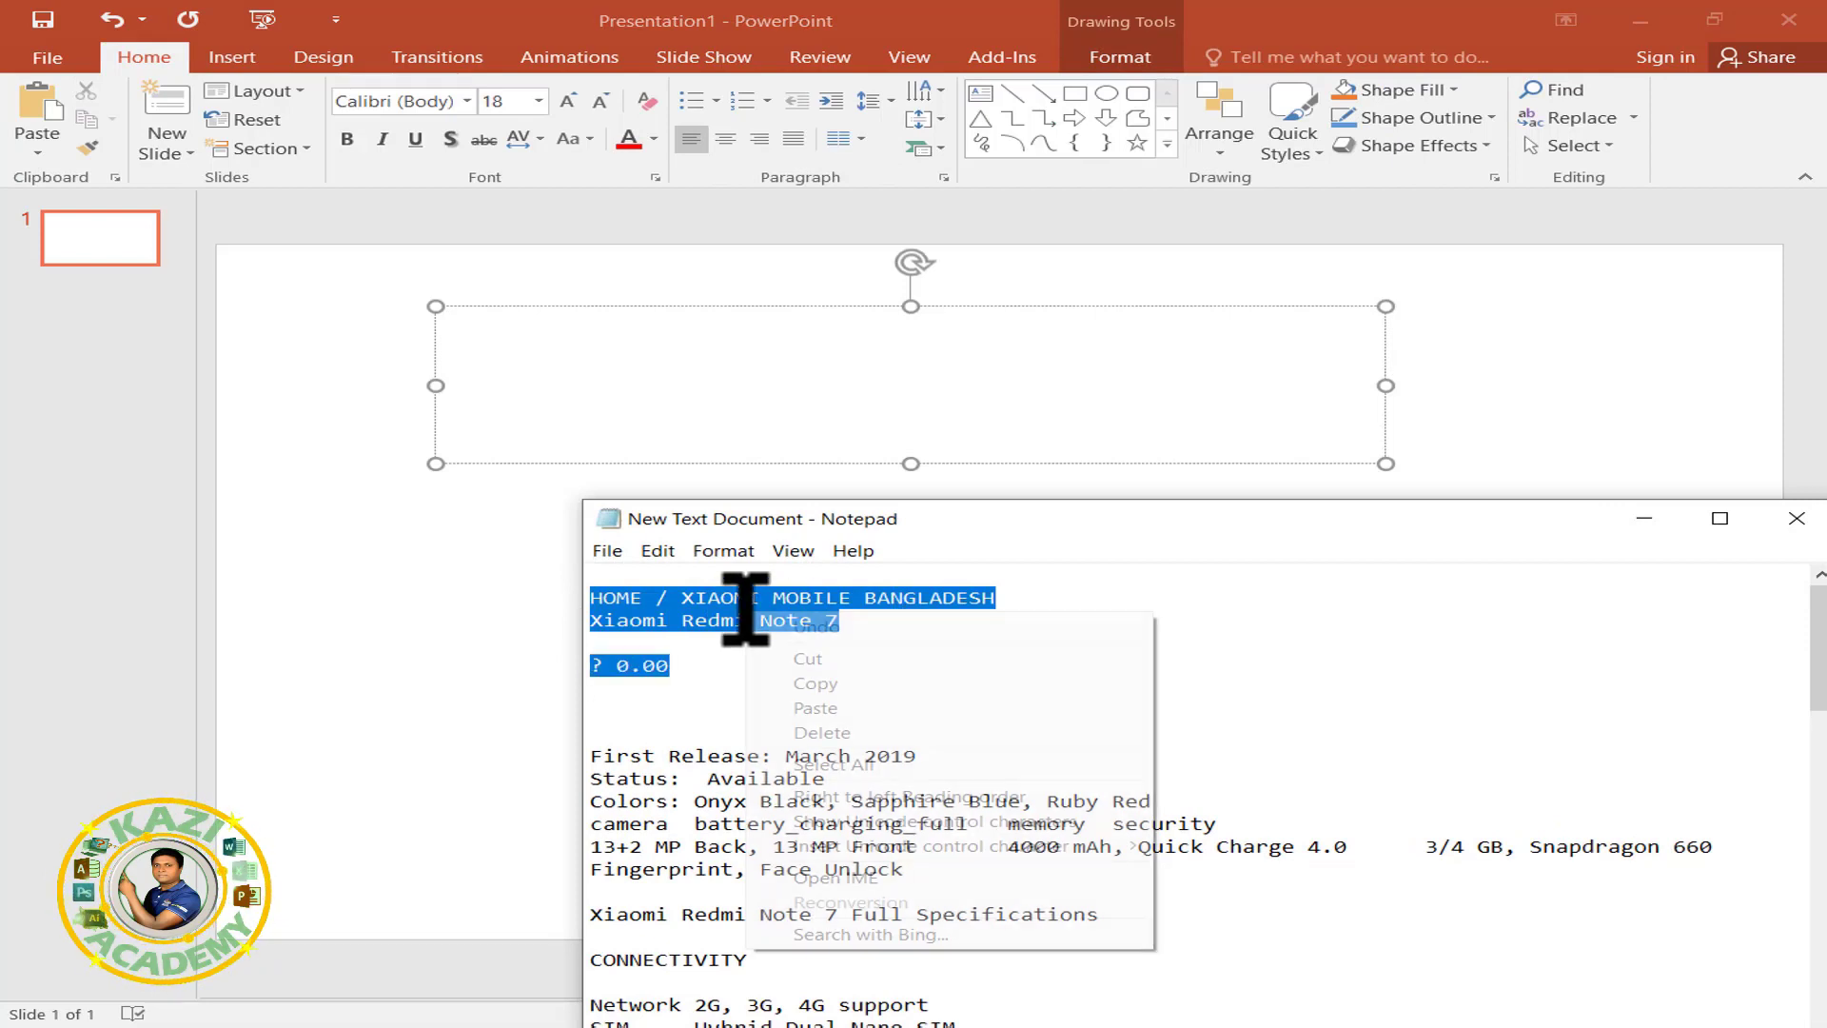
{"action": "left_click", "coordinate": [937, 567]}
{"action": "left_click", "coordinate": [826, 390]}
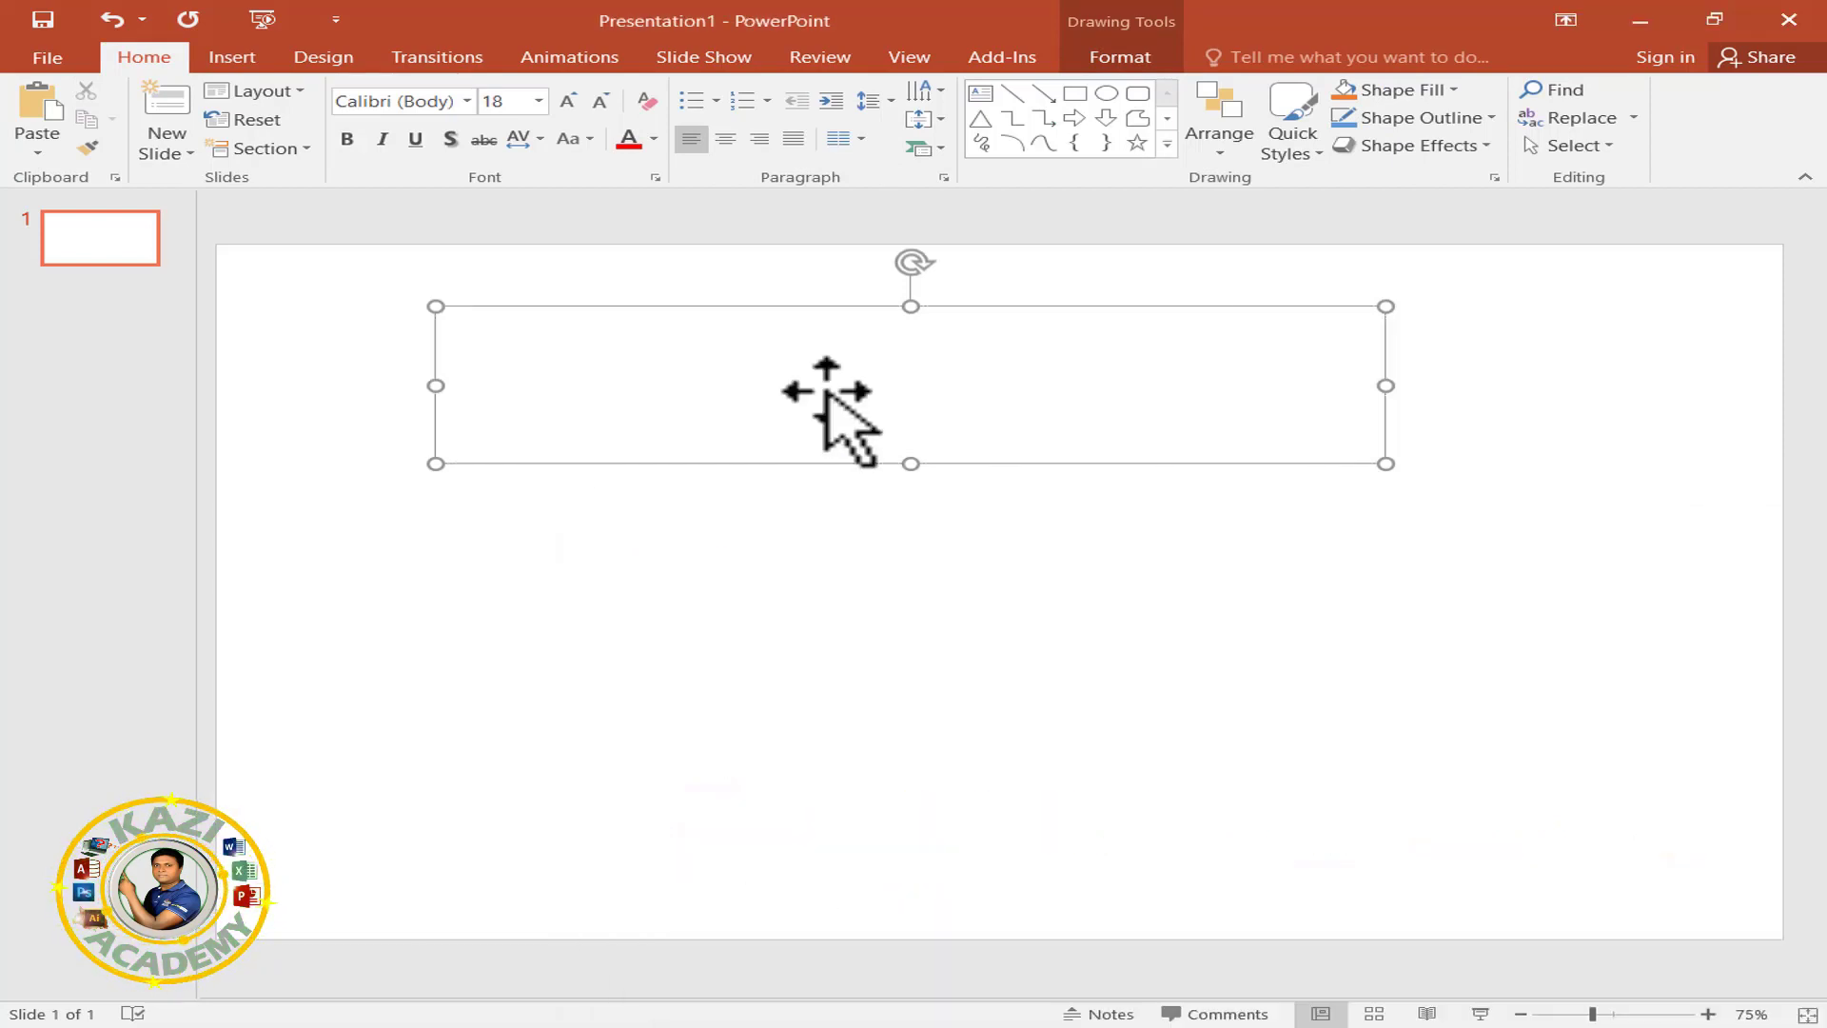
{"action": "right_click", "coordinate": [826, 390]}
{"action": "left_click", "coordinate": [904, 494]}
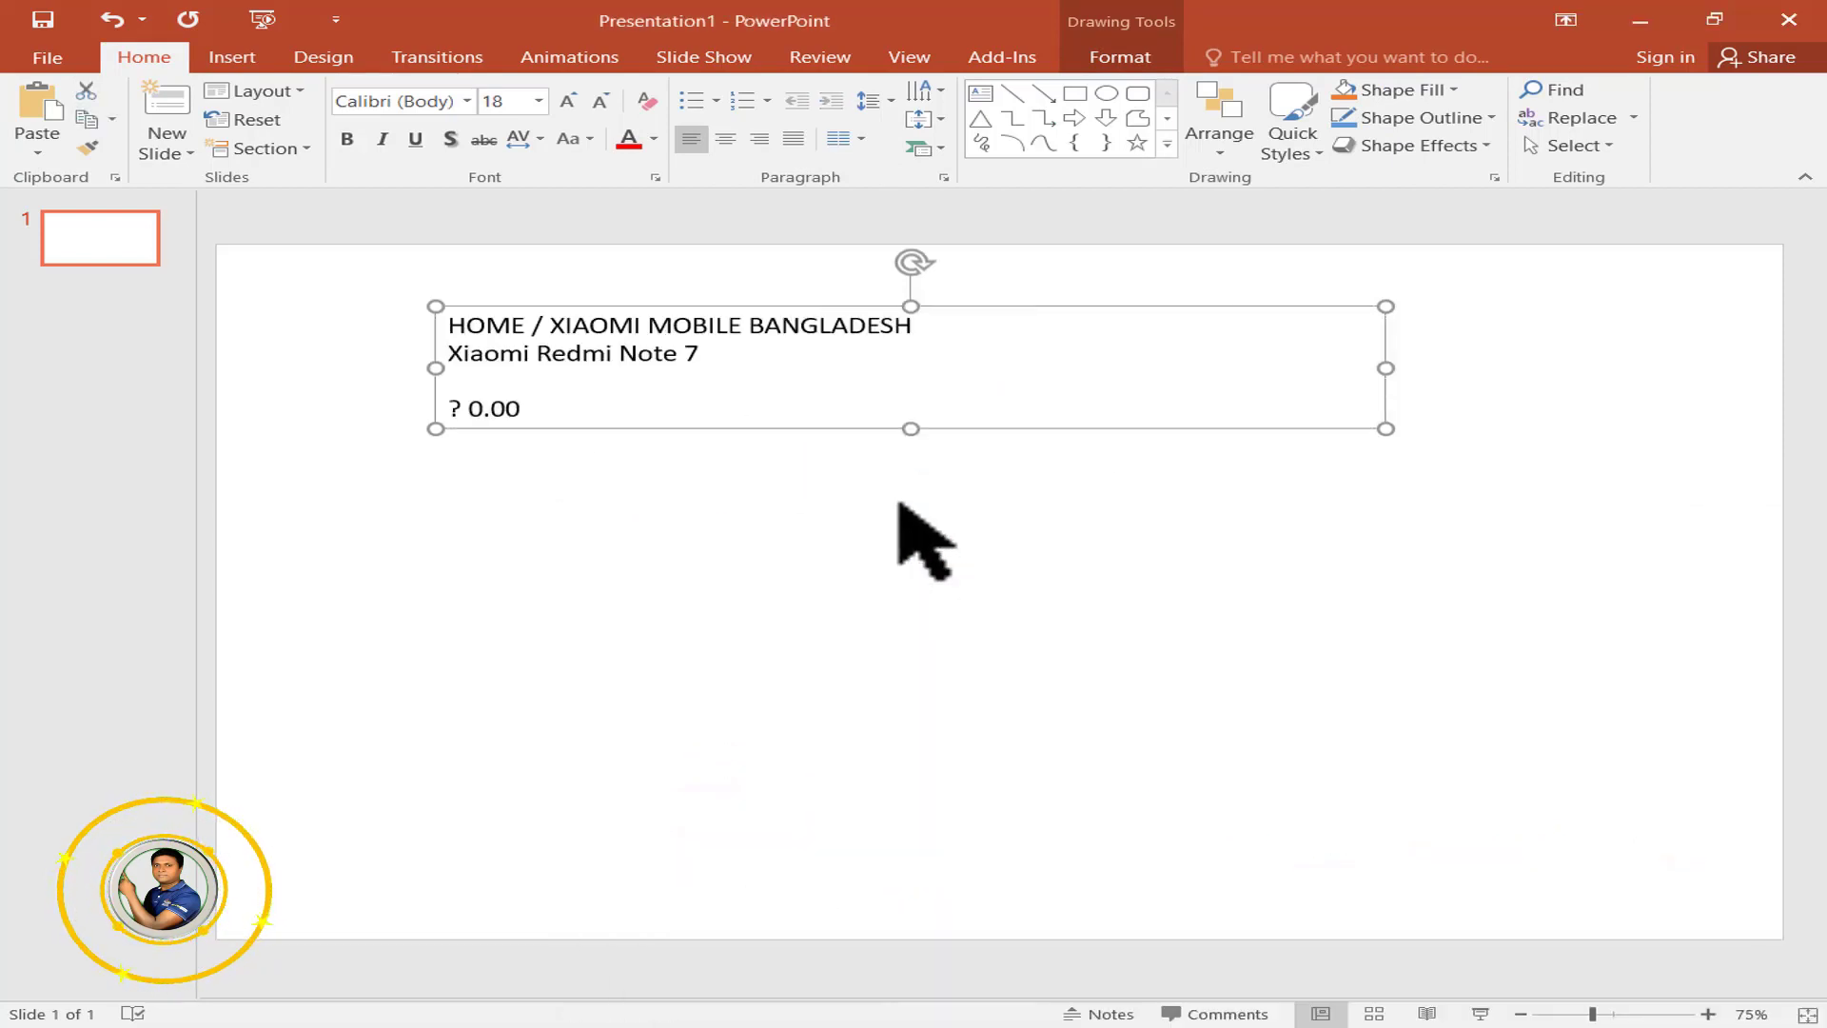
Move the text box to the slide's top-left and remove the stray ? before 0.00.
{"action": "left_click", "coordinate": [741, 392]}
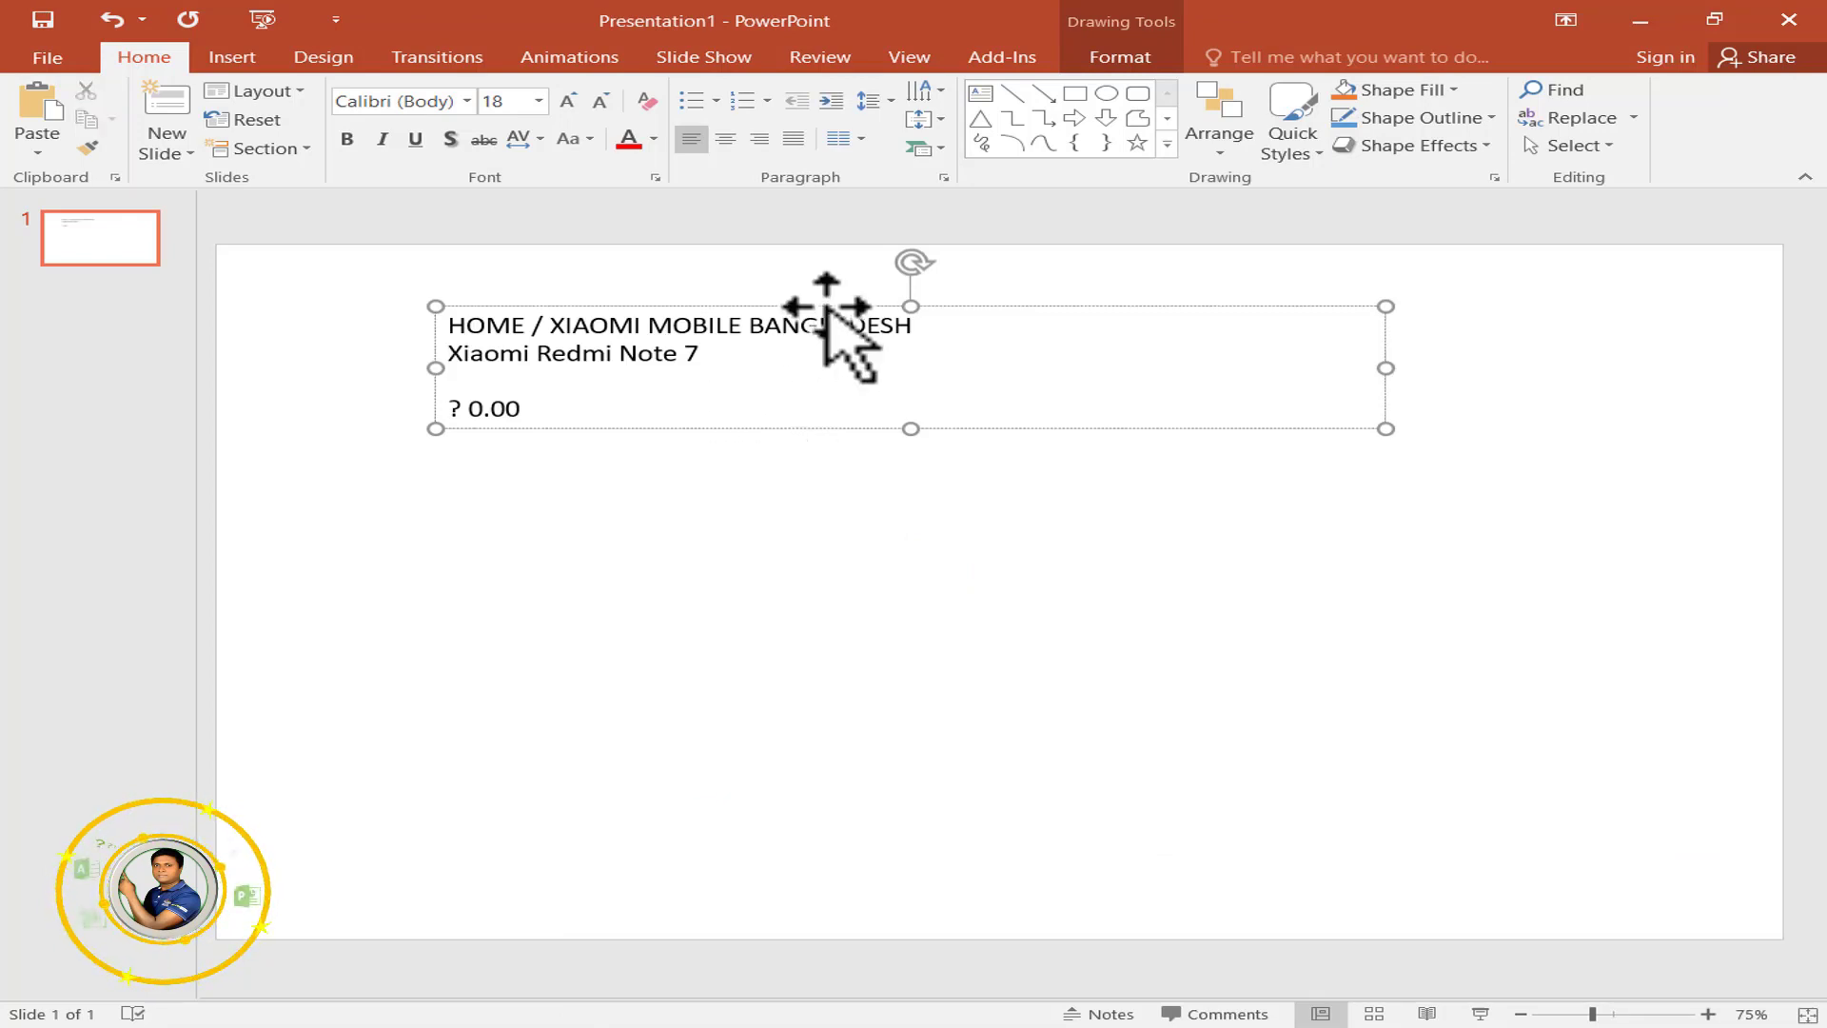
{"action": "left_click_drag", "start_coordinate": [826, 307], "coordinate": [629, 274]}
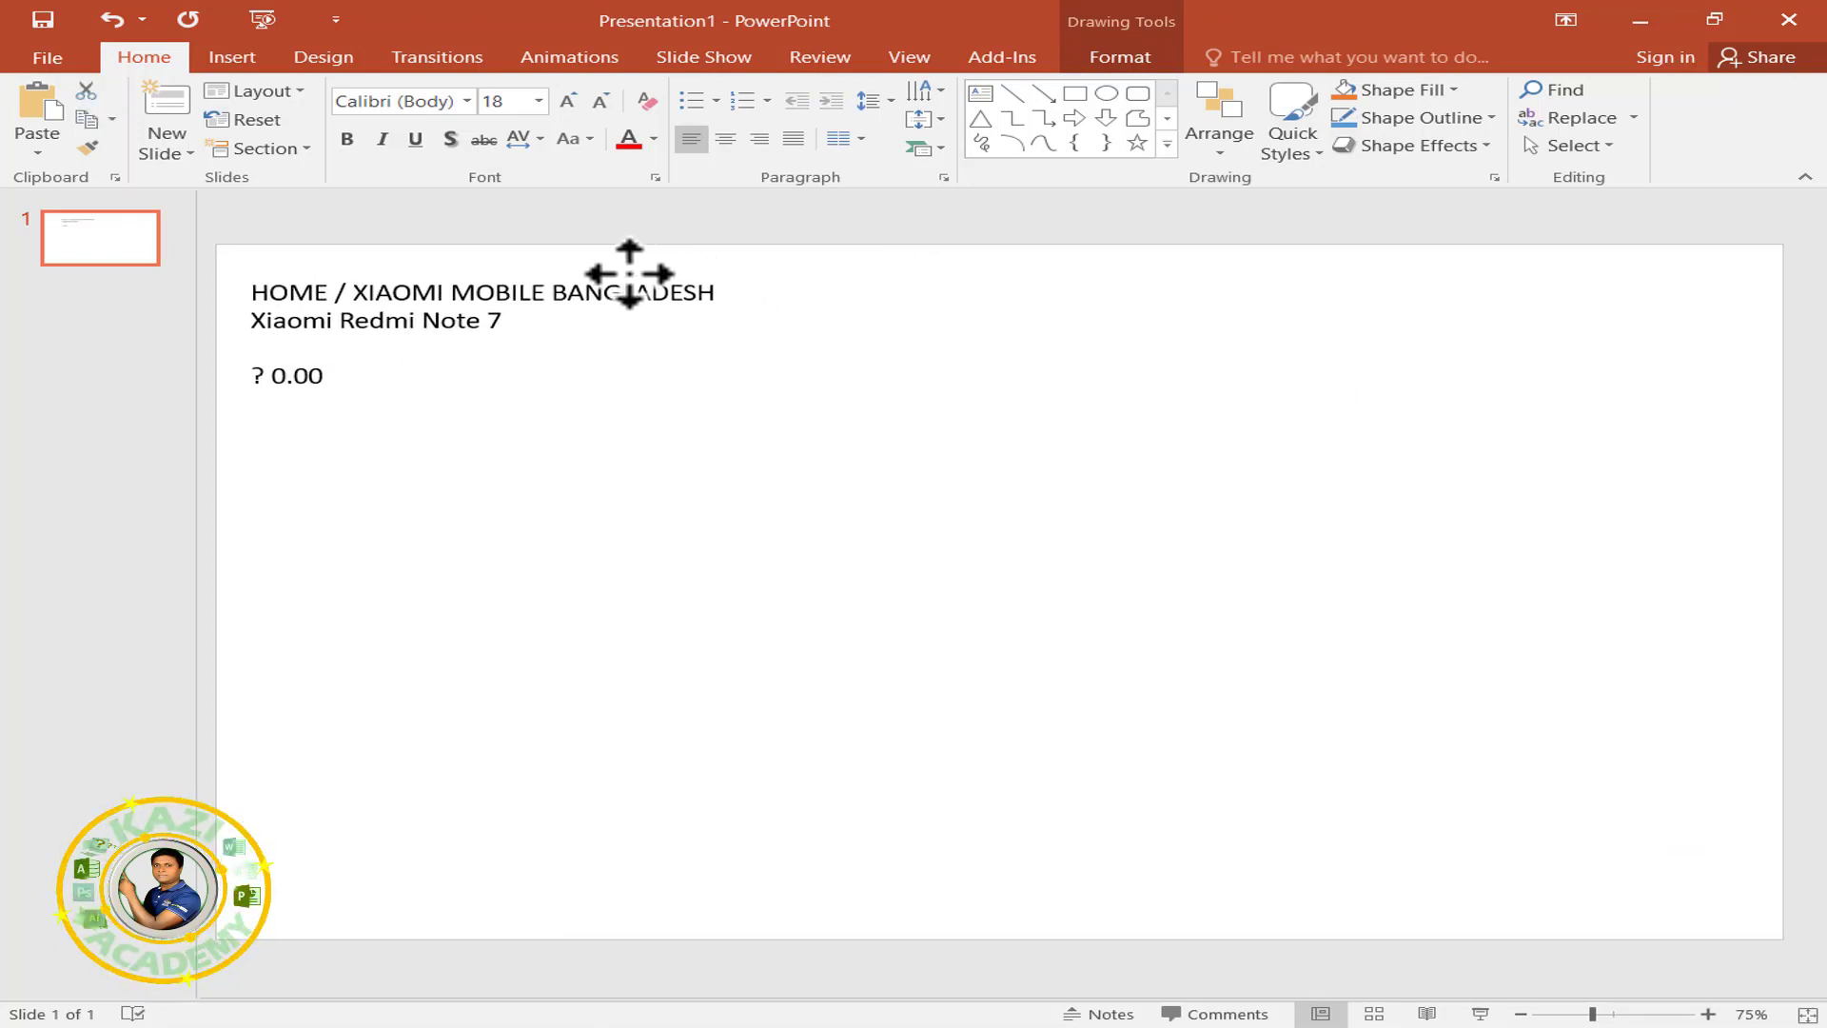
{"action": "left_click", "coordinate": [263, 375]}
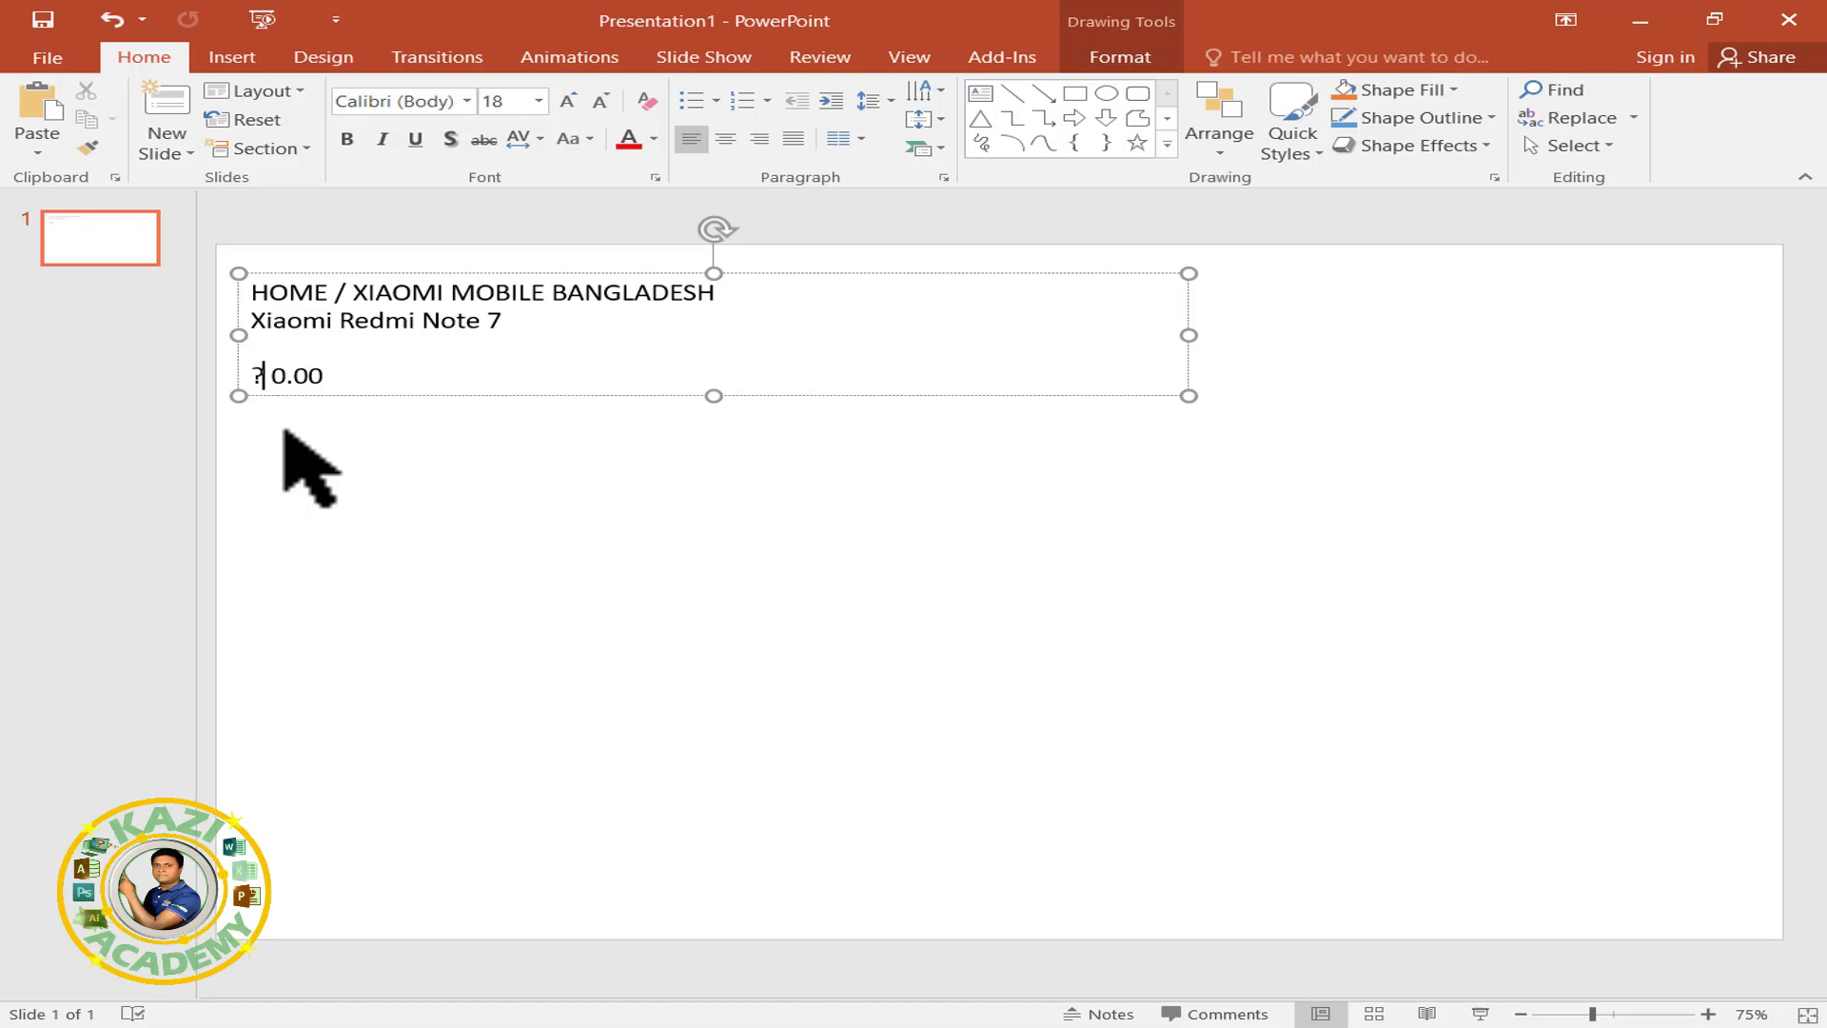
{"action": "key", "text": "ctrl+z"}
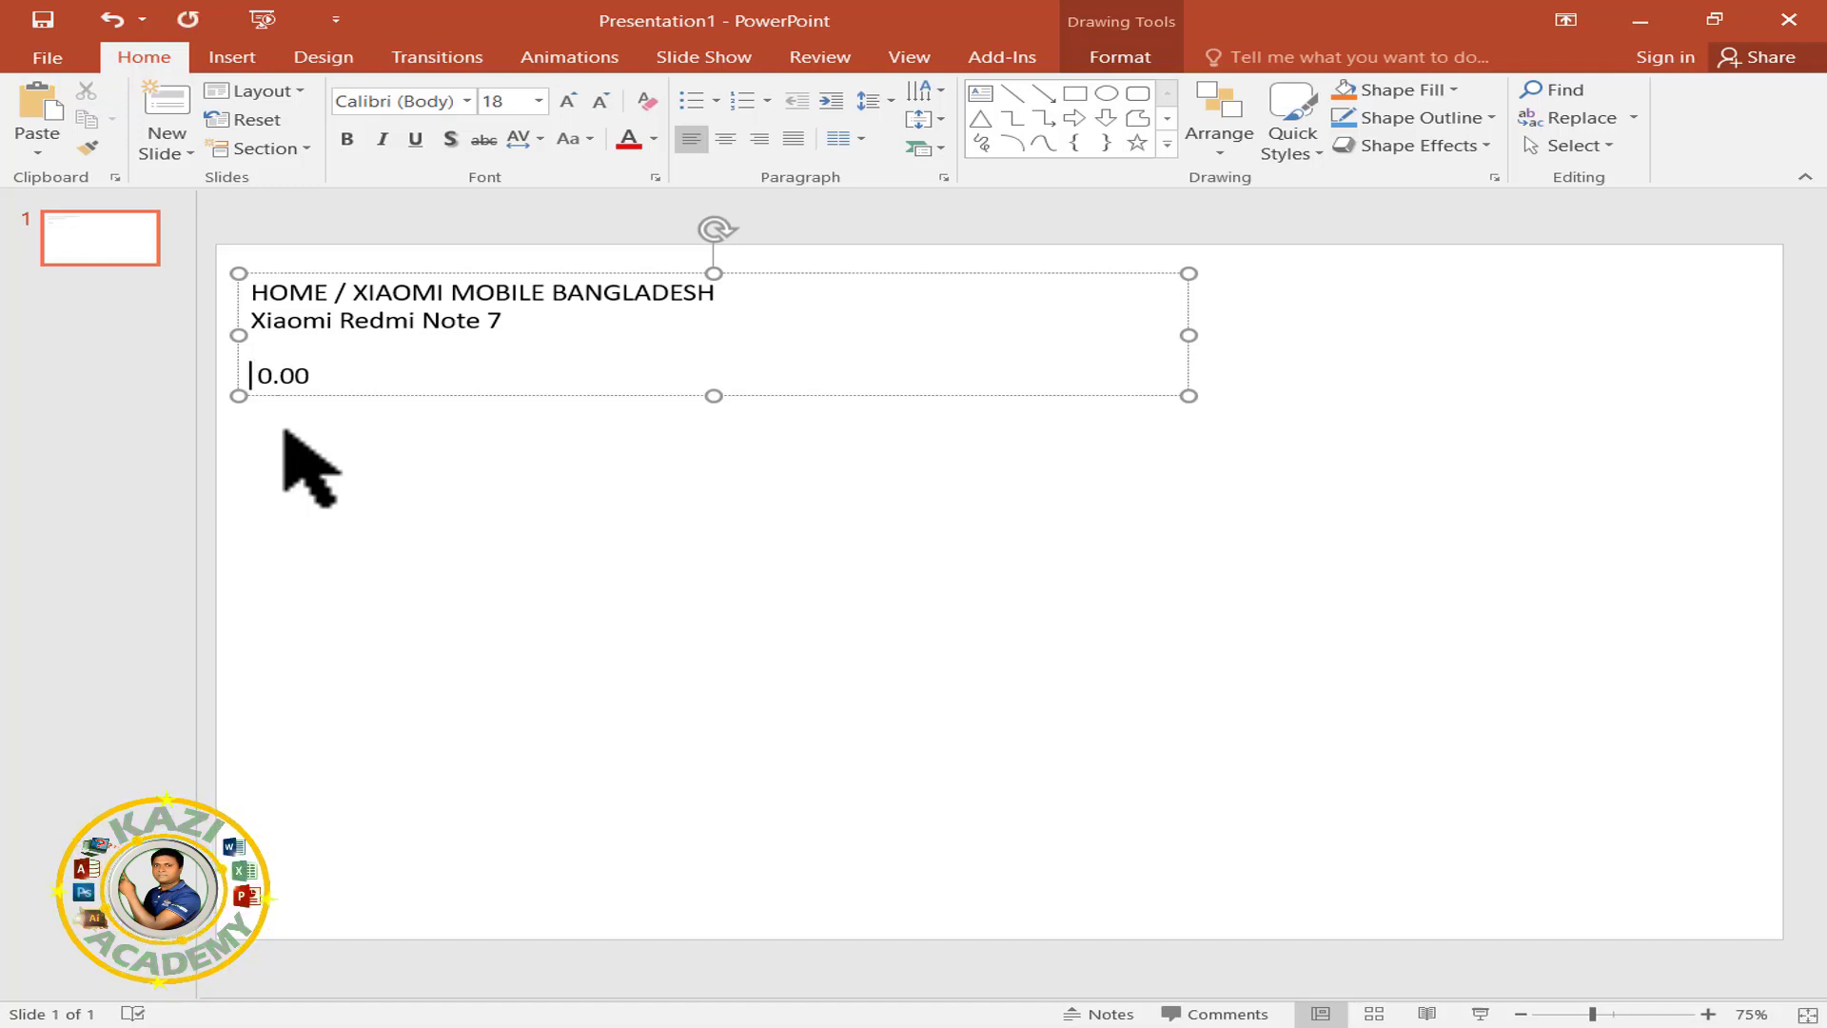
Open the Symbol dialog and set its font to Siyam Rupali.
{"action": "left_click", "coordinate": [236, 55]}
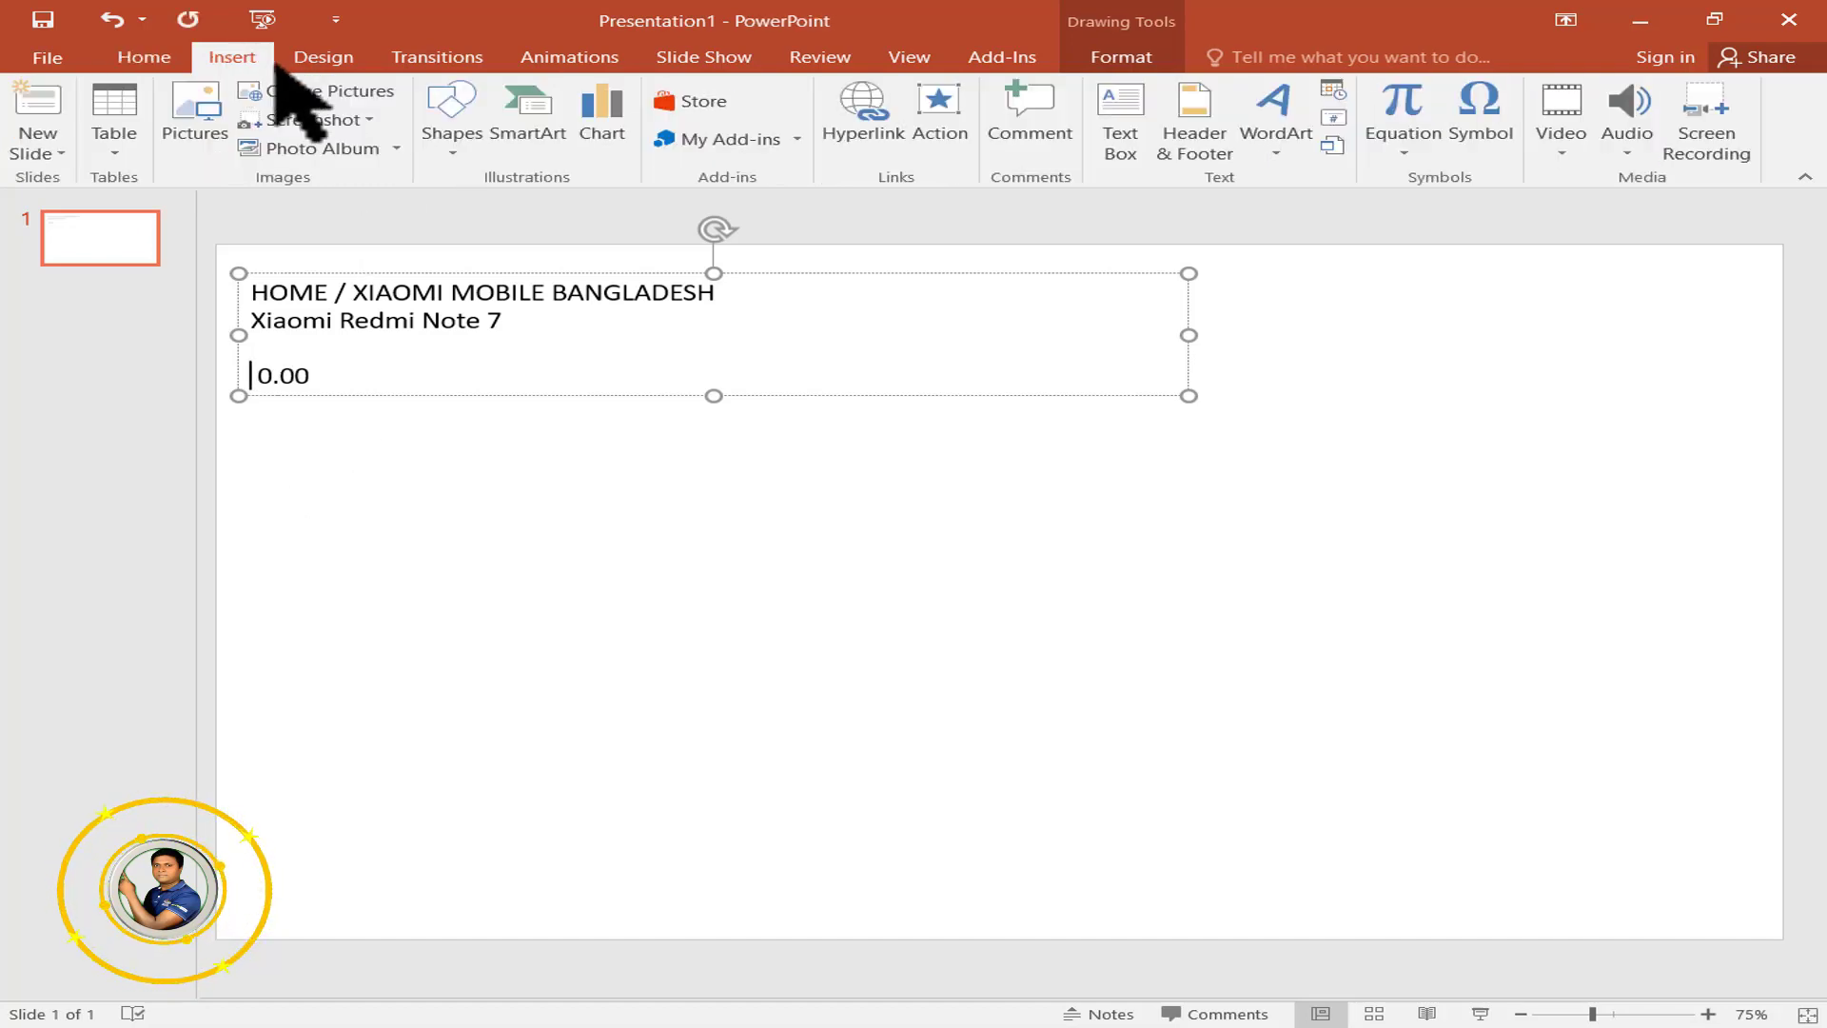
{"action": "left_click", "coordinate": [1488, 133]}
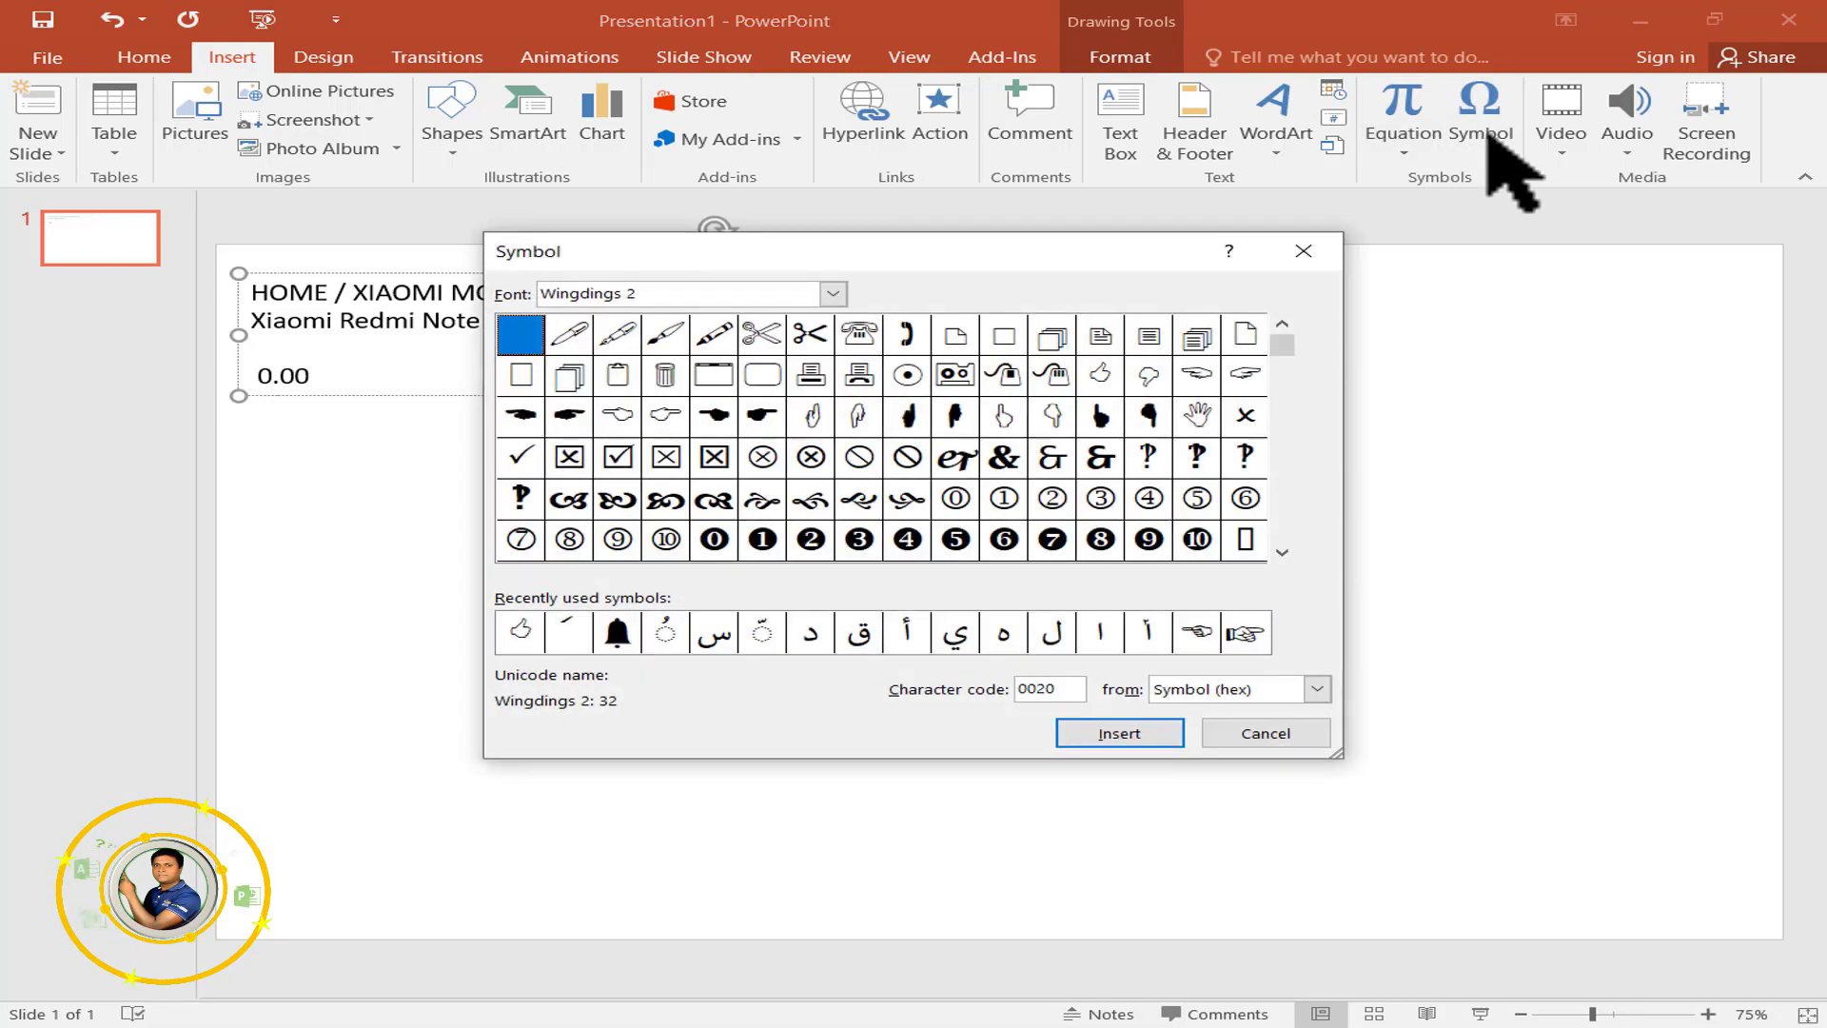
{"action": "mouse_move", "coordinate": [1094, 249]}
{"action": "left_mouse_down"}
{"action": "mouse_move", "coordinate": [1591, 190]}
{"action": "mouse_move", "coordinate": [1498, 177]}
{"action": "left_mouse_up"}
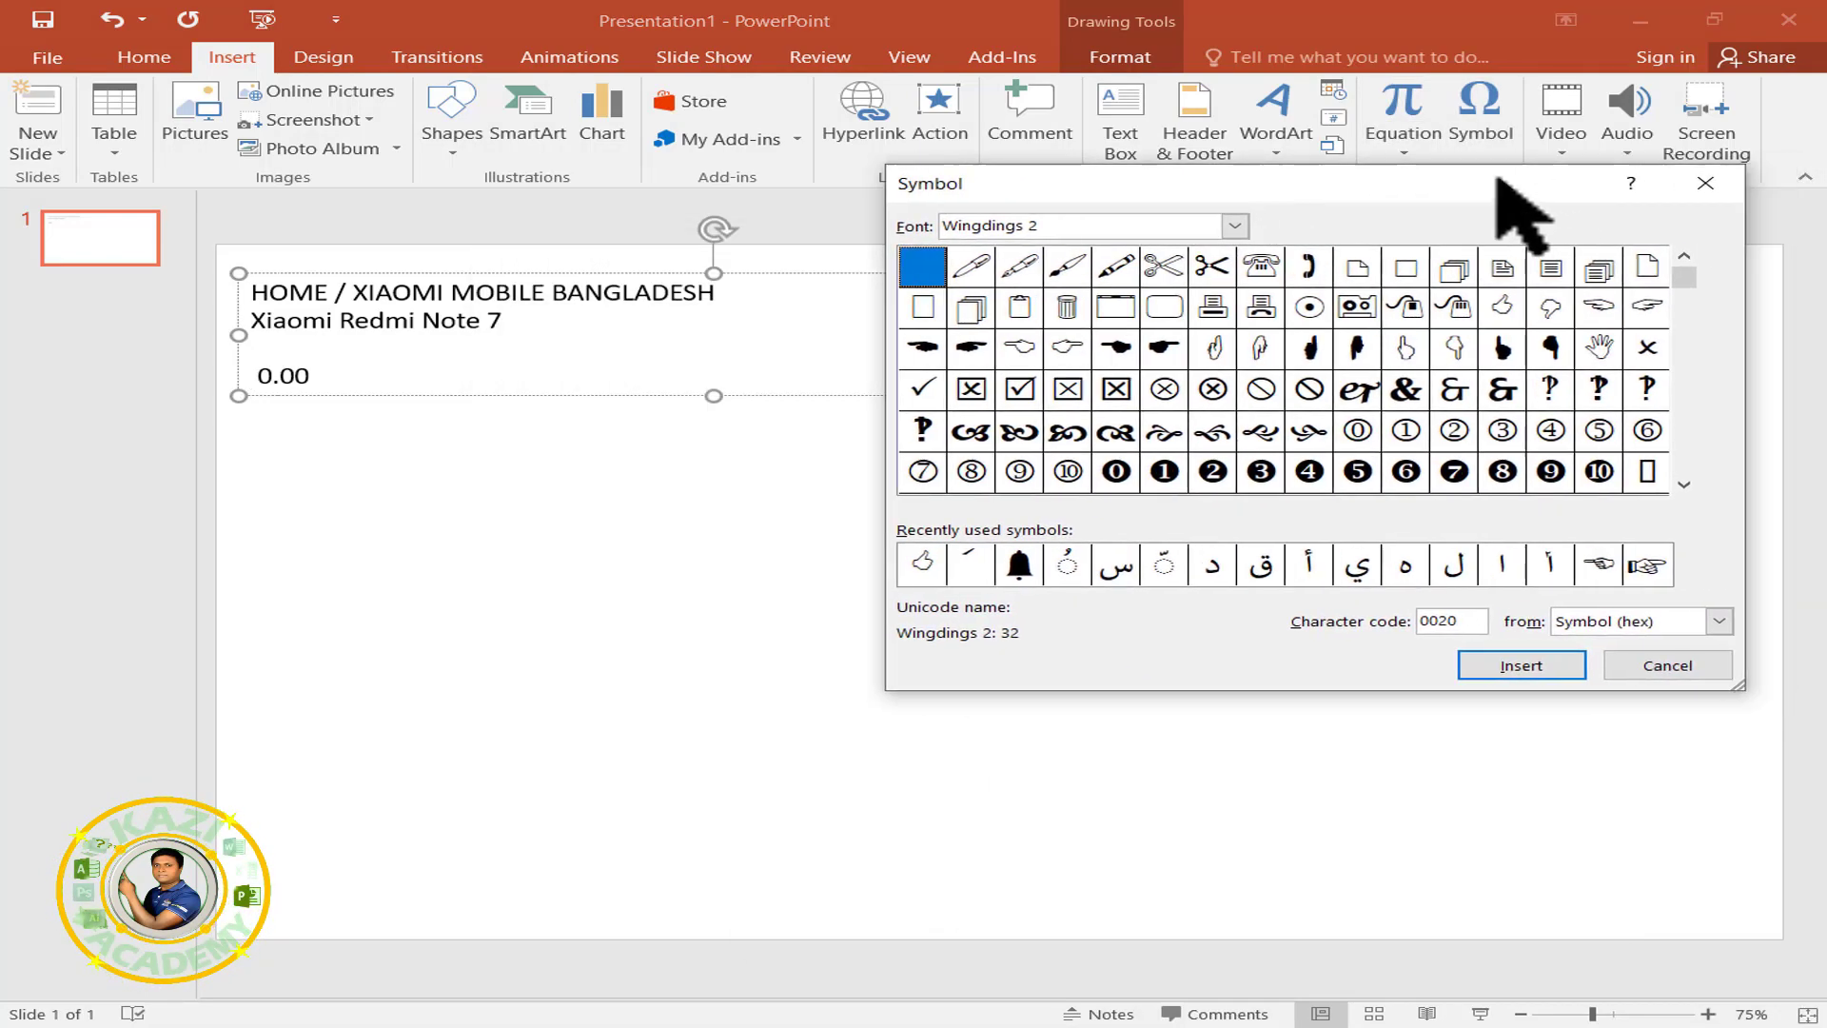
{"action": "left_click", "coordinate": [1233, 225]}
{"action": "scroll", "coordinate": [1092, 319], "scroll_direction": "up", "scroll_amount": 4}
{"action": "left_click", "coordinate": [1013, 280]}
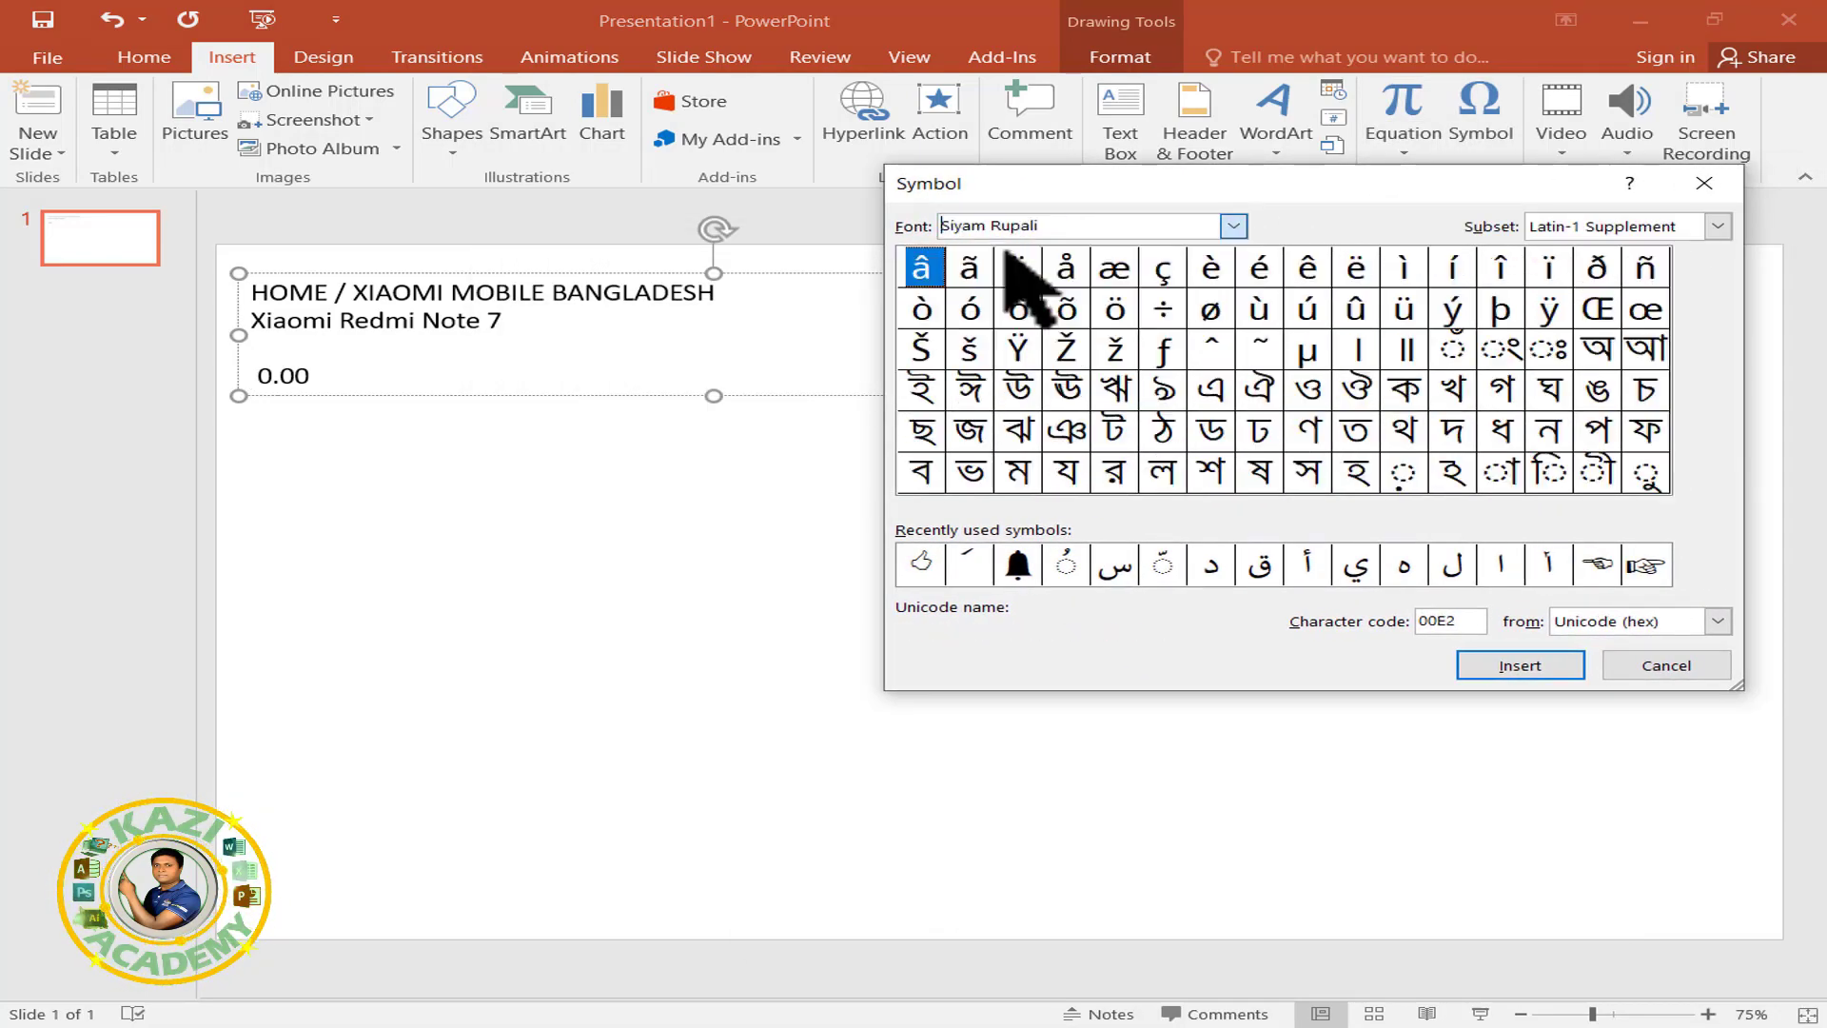
Insert the Bengali Rupee Sign ৳ in front of the 0.00 price.
{"action": "left_click", "coordinate": [1682, 483]}
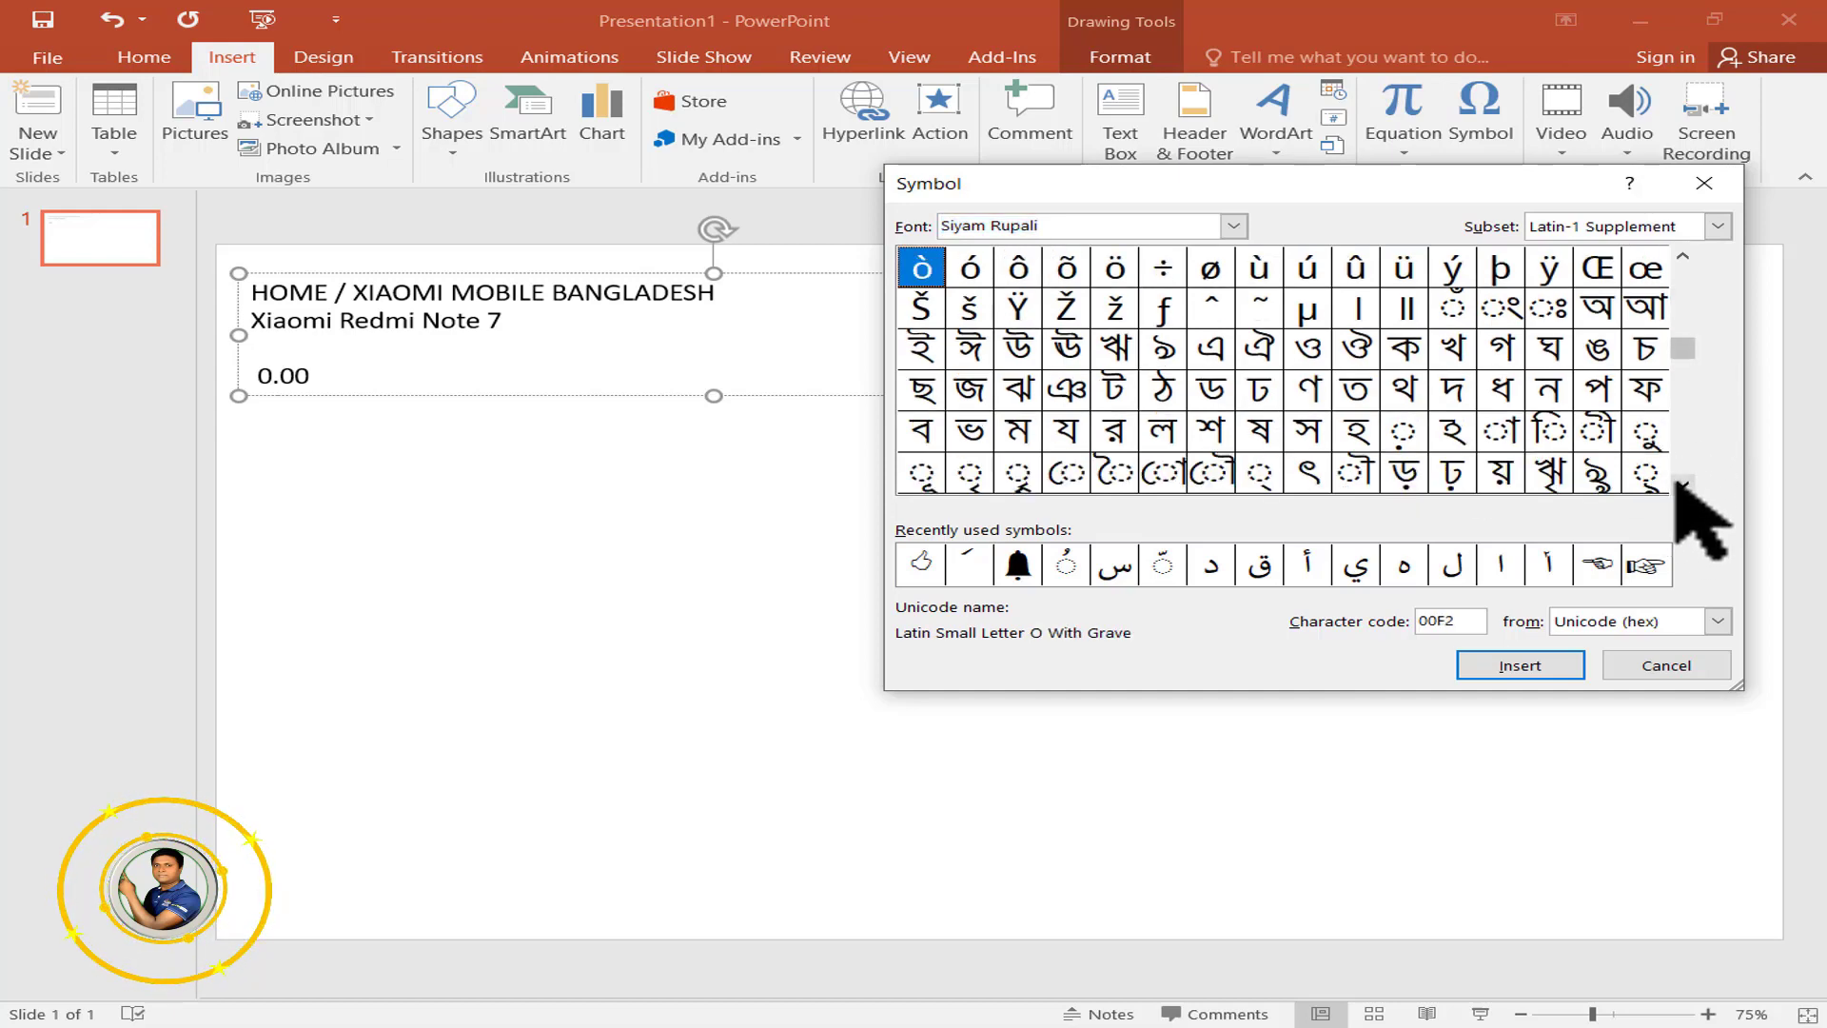
{"action": "left_click", "coordinate": [1682, 483]}
{"action": "left_click", "coordinate": [1683, 483]}
{"action": "left_click", "coordinate": [1683, 484]}
{"action": "left_click", "coordinate": [1682, 483]}
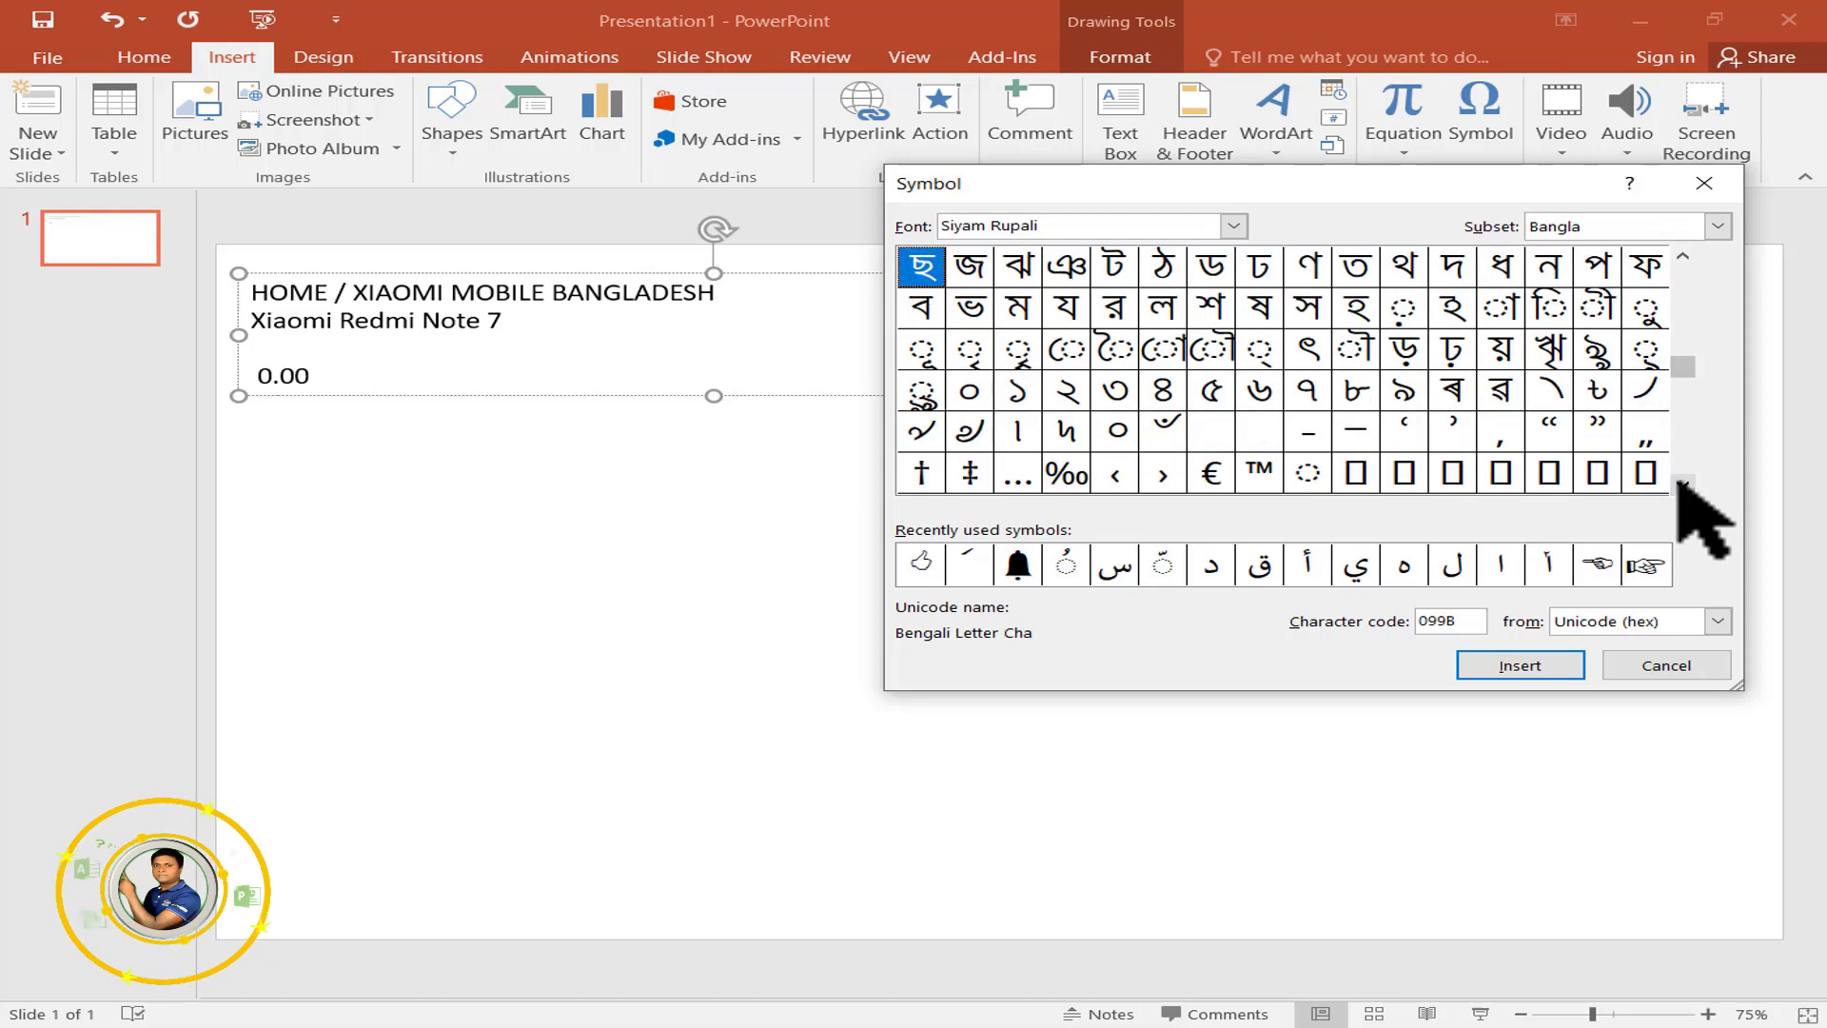
{"action": "left_click", "coordinate": [1682, 484]}
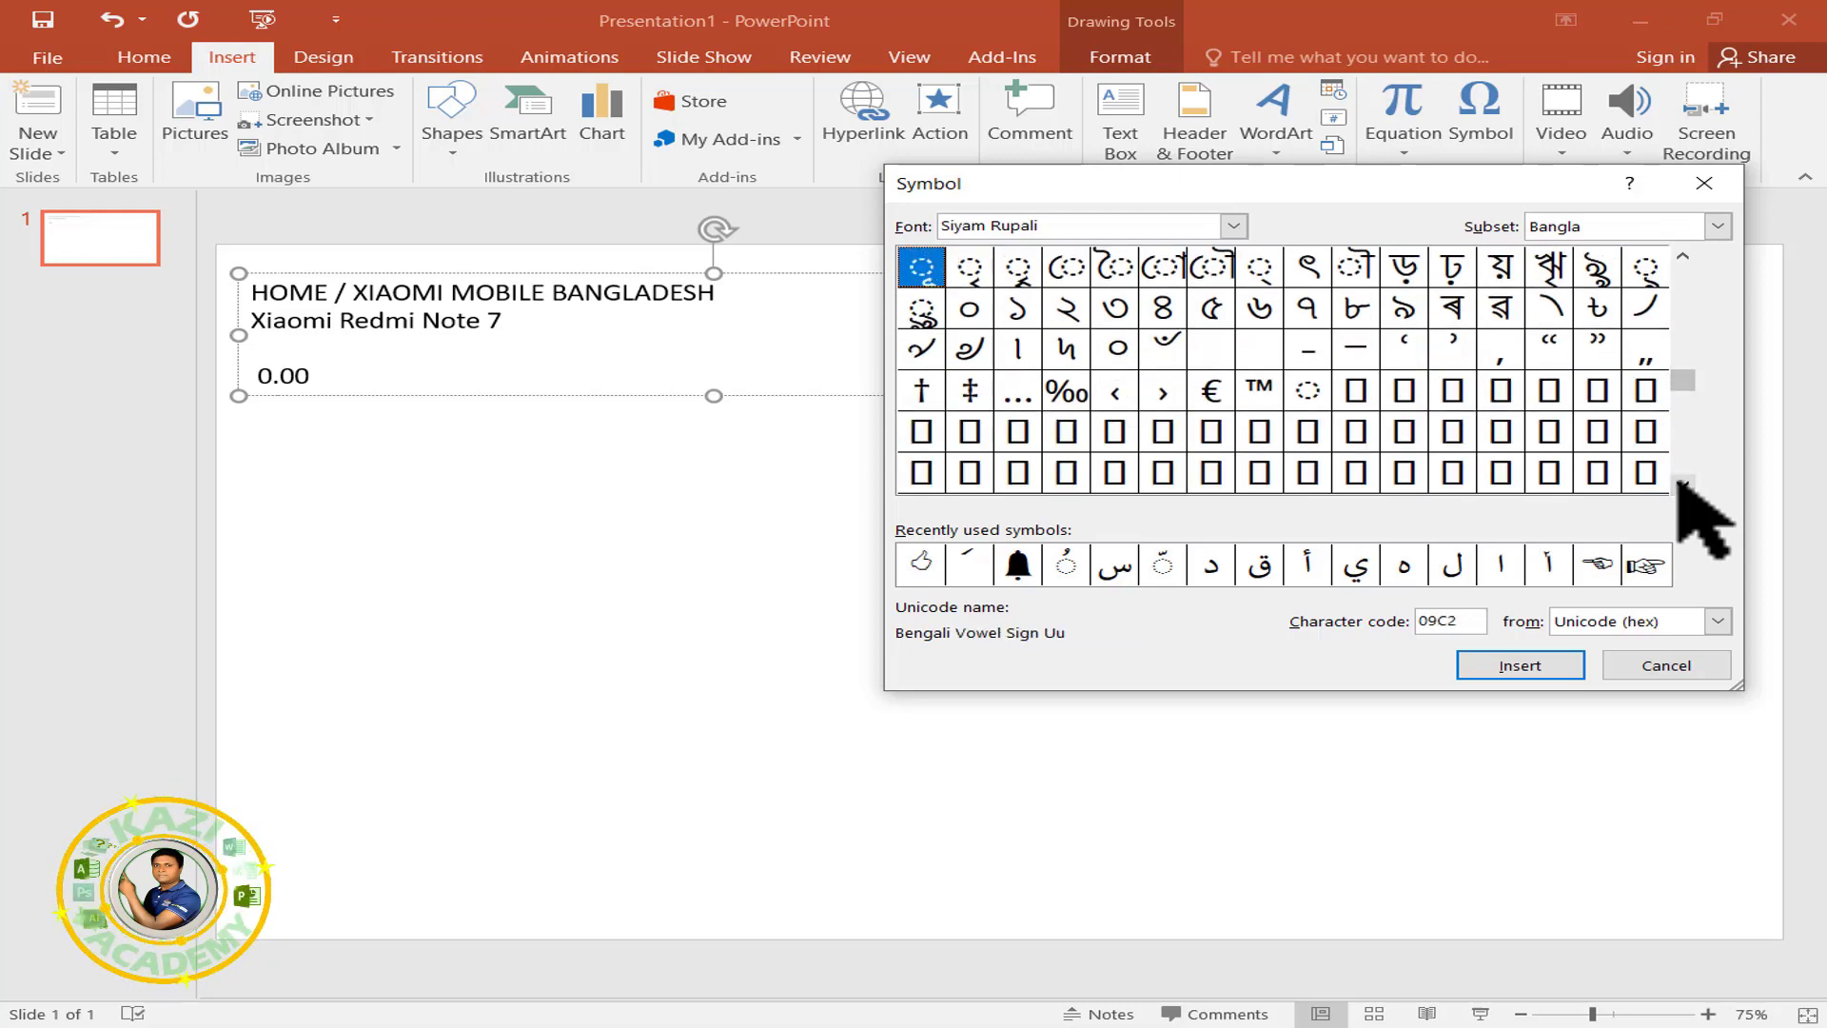
{"action": "left_click", "coordinate": [1597, 307]}
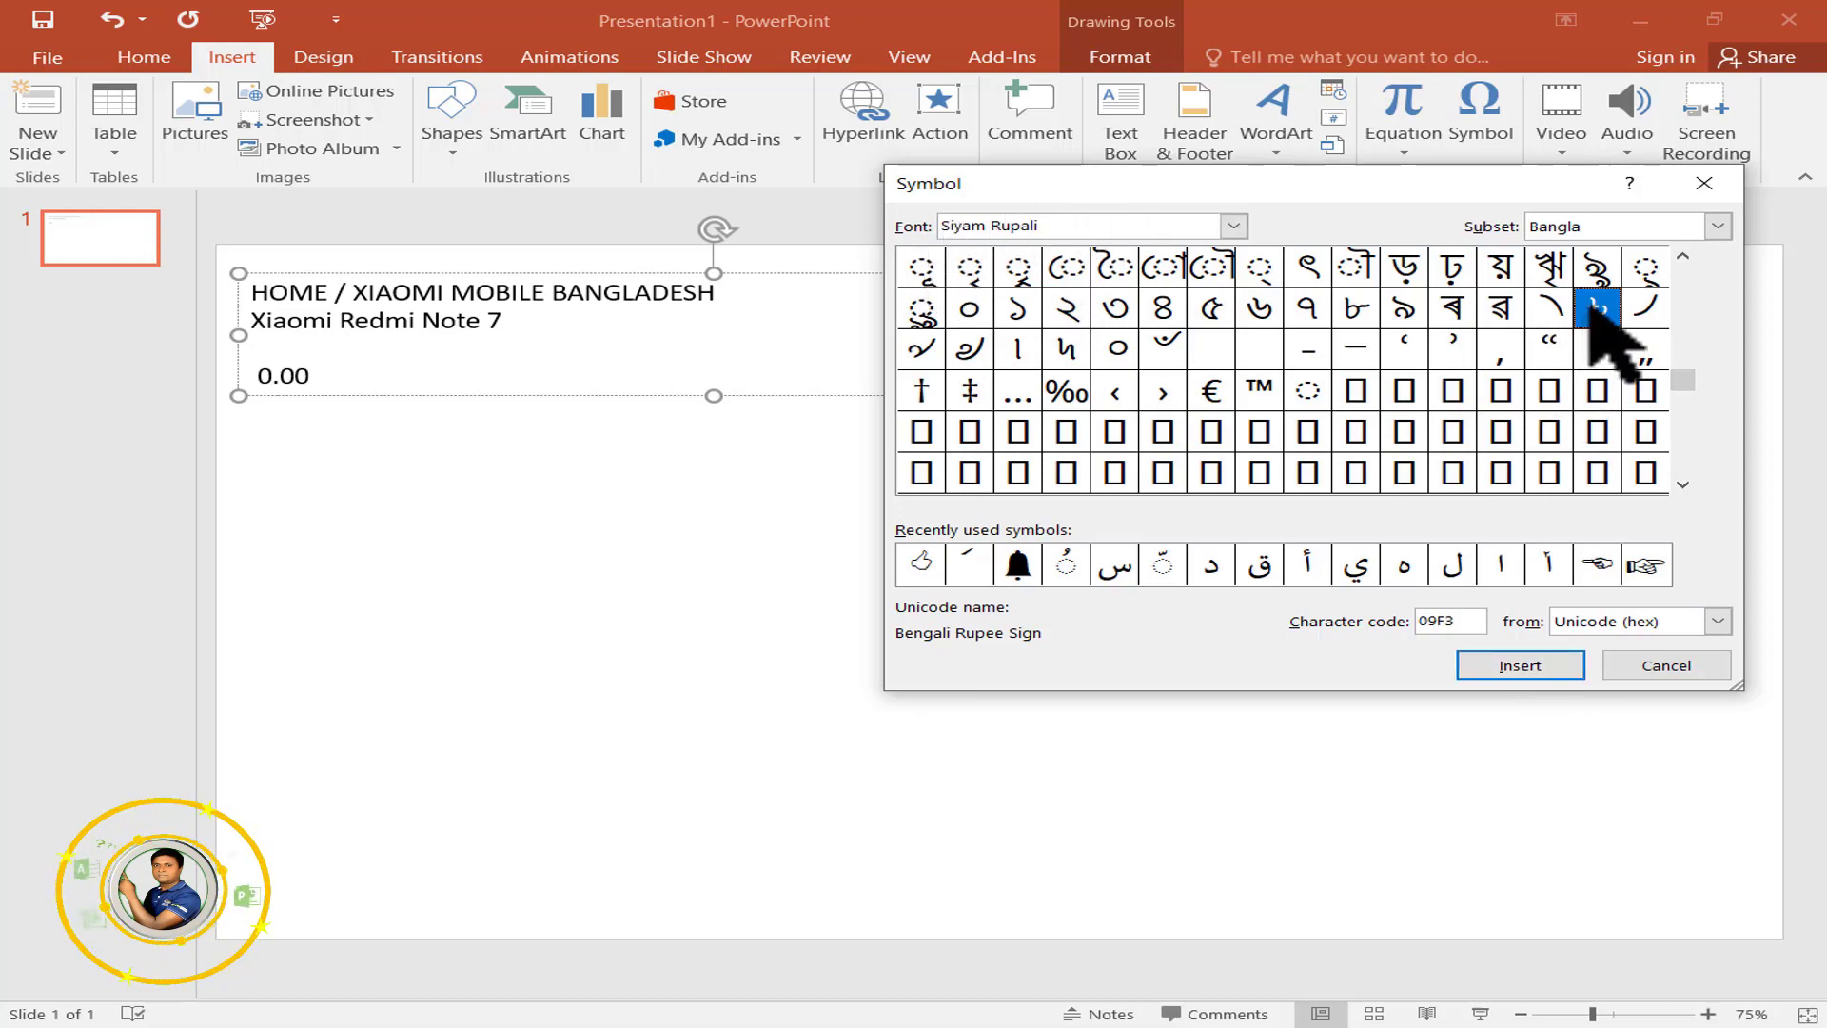
{"action": "left_click", "coordinate": [1498, 663]}
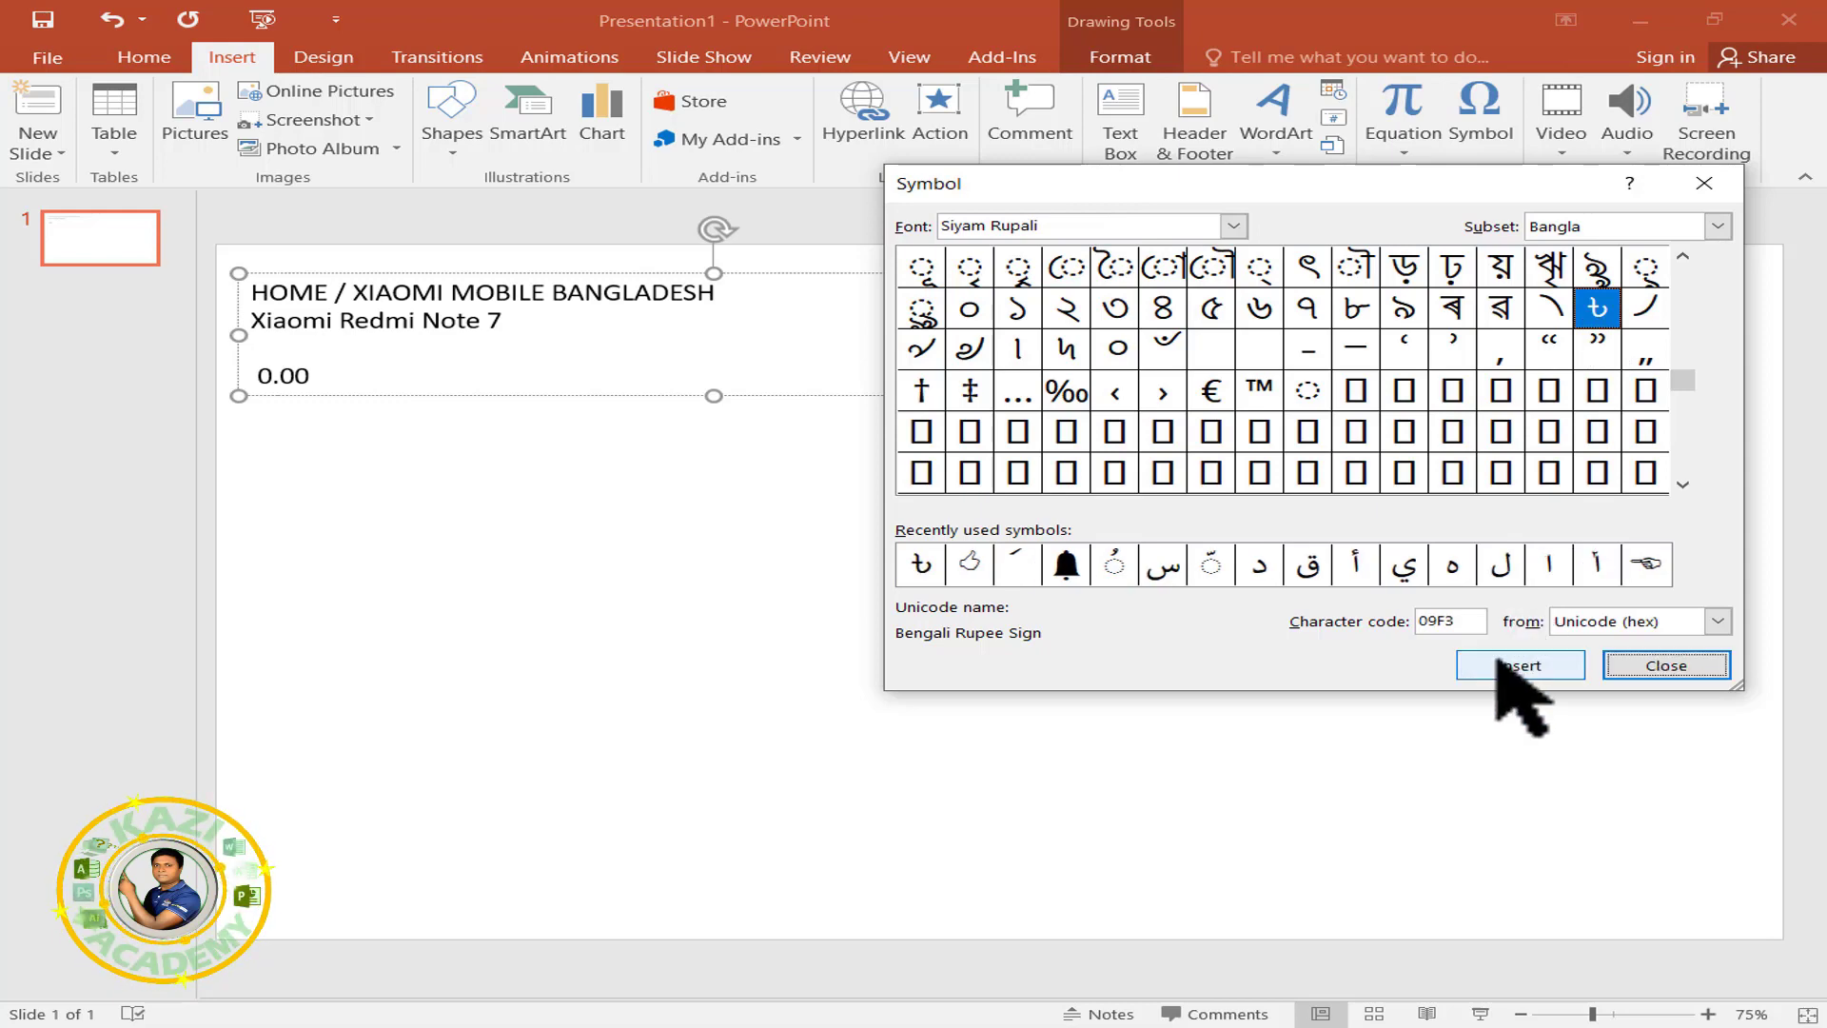
{"action": "left_click", "coordinate": [1708, 186]}
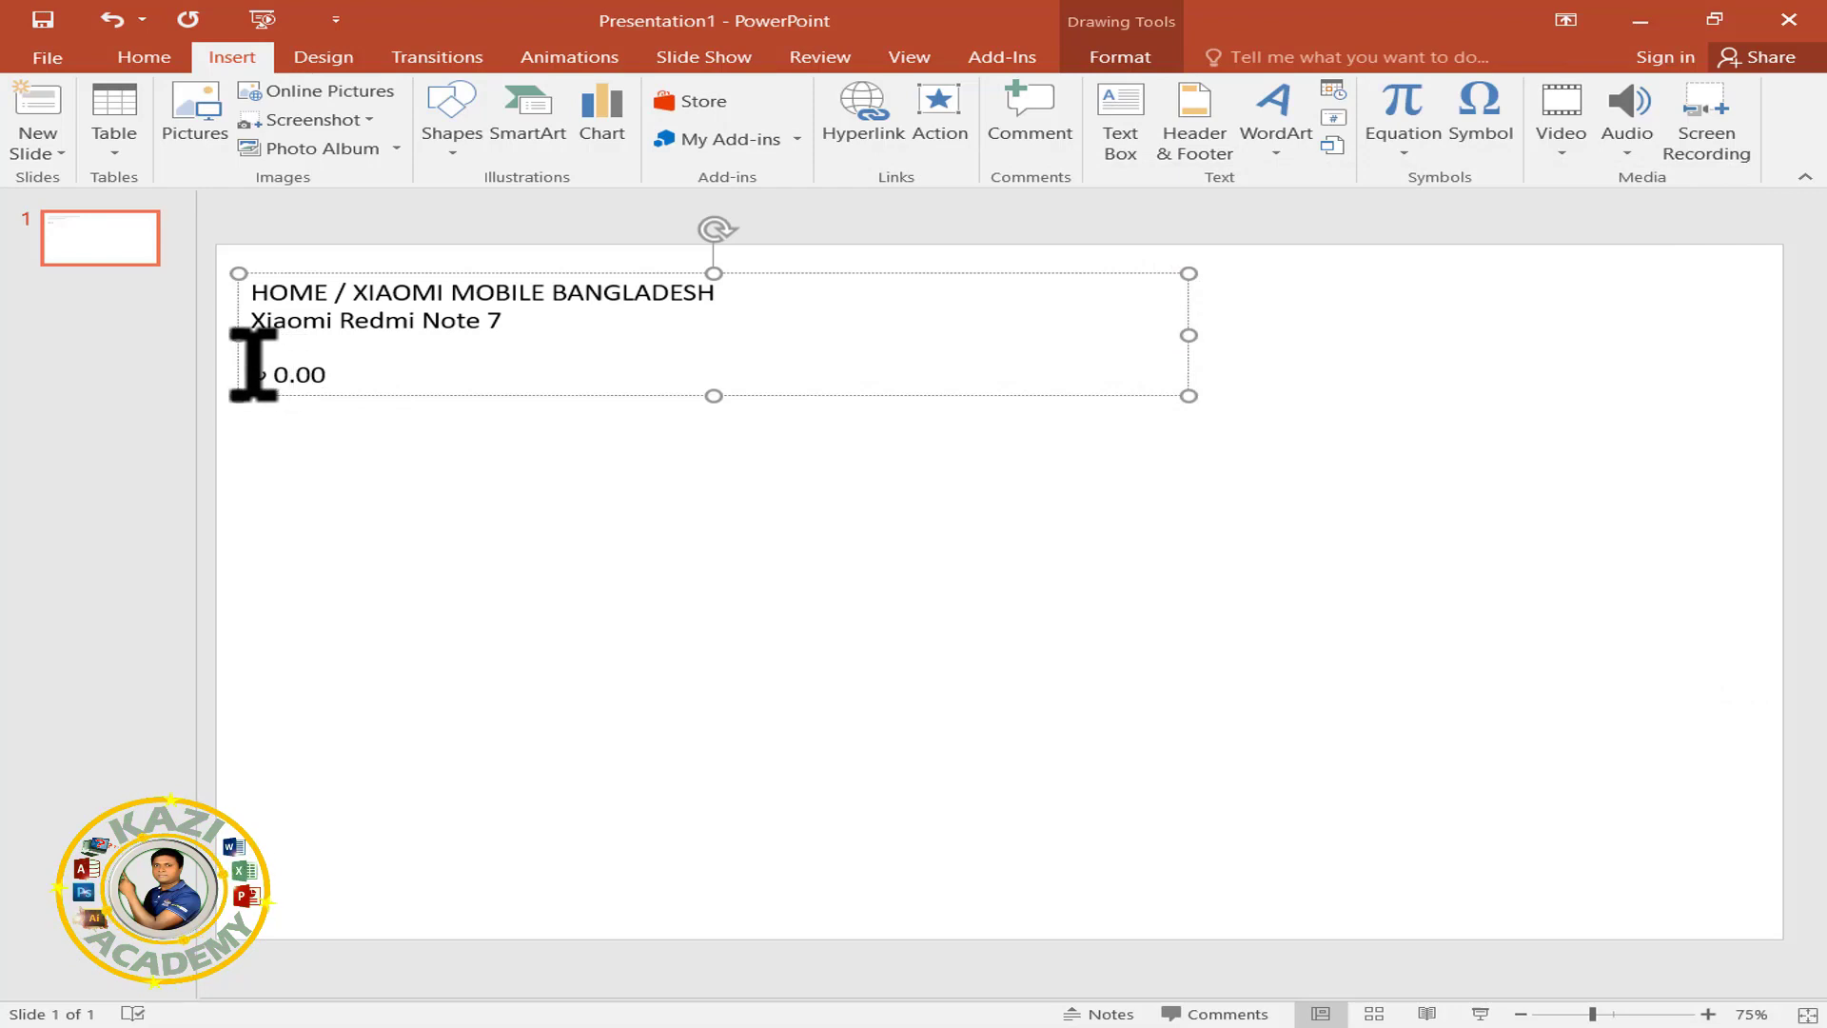
Increase the font size of the ৳ 0.00 price line.
{"action": "left_click_drag", "start_coordinate": [253, 371], "coordinate": [337, 371]}
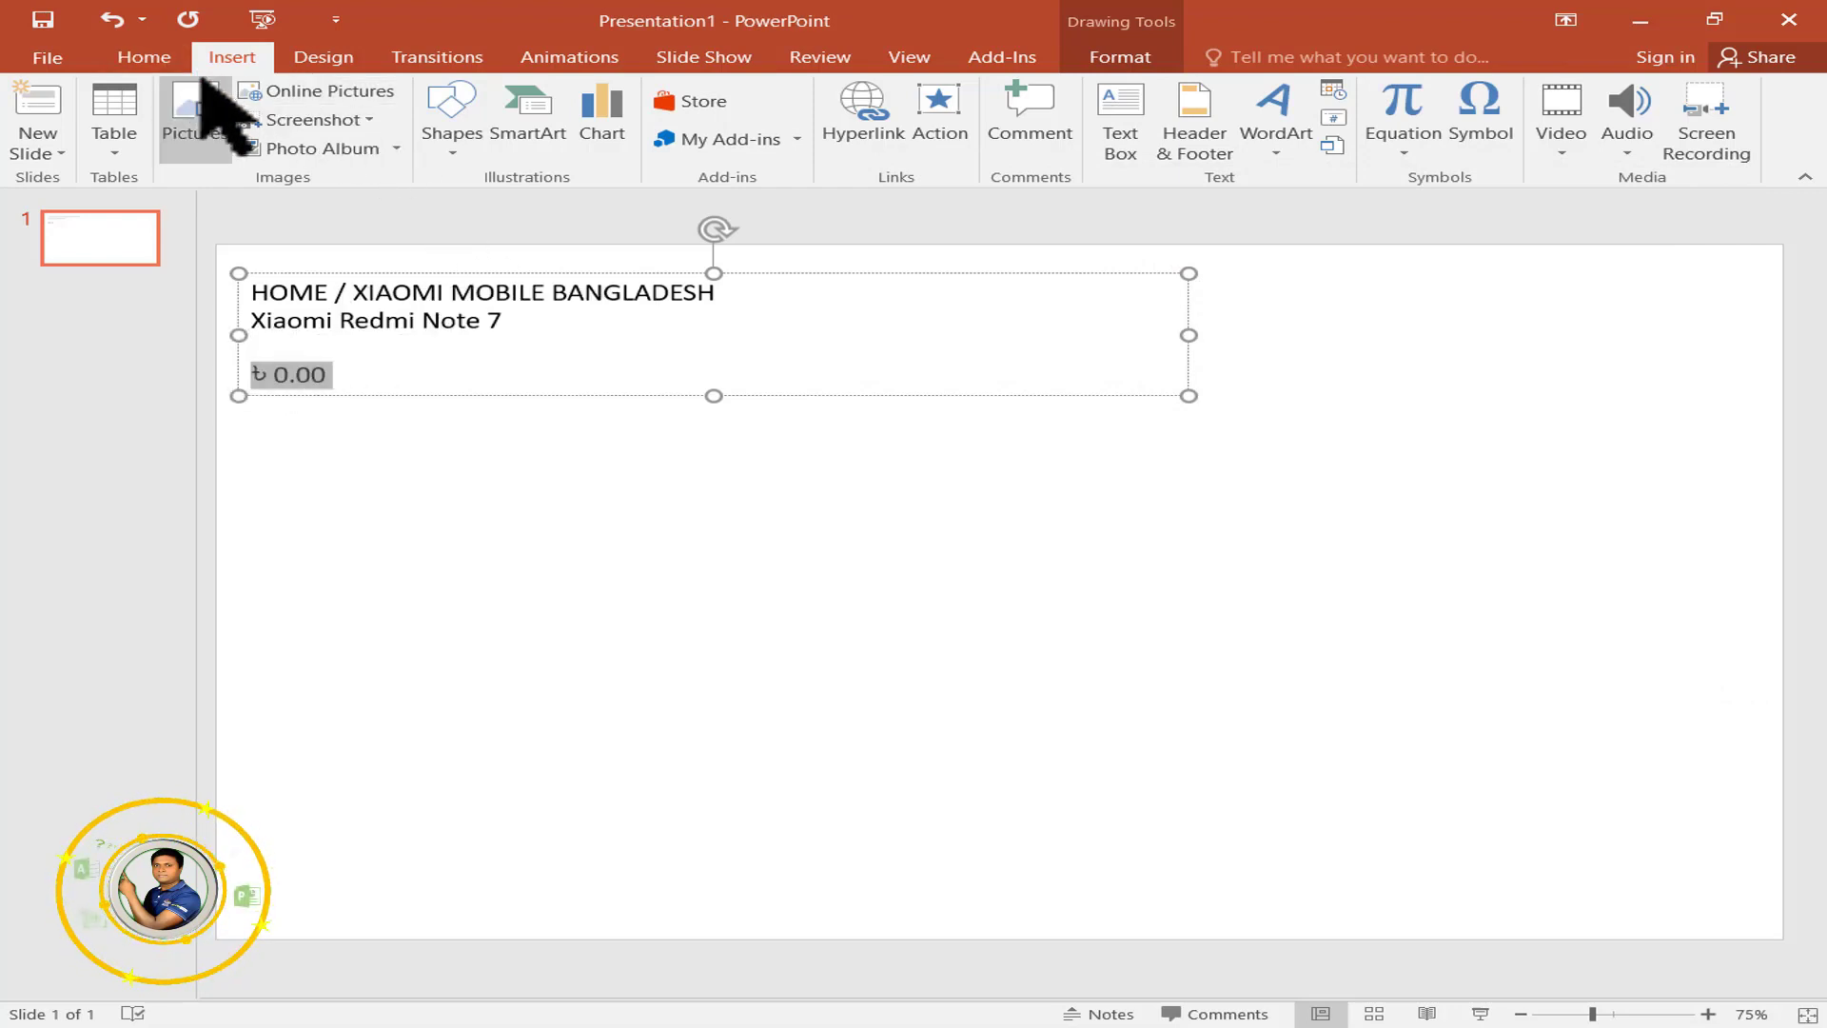
{"action": "left_click", "coordinate": [145, 58]}
{"action": "left_click", "coordinate": [567, 100]}
{"action": "left_click", "coordinate": [567, 100]}
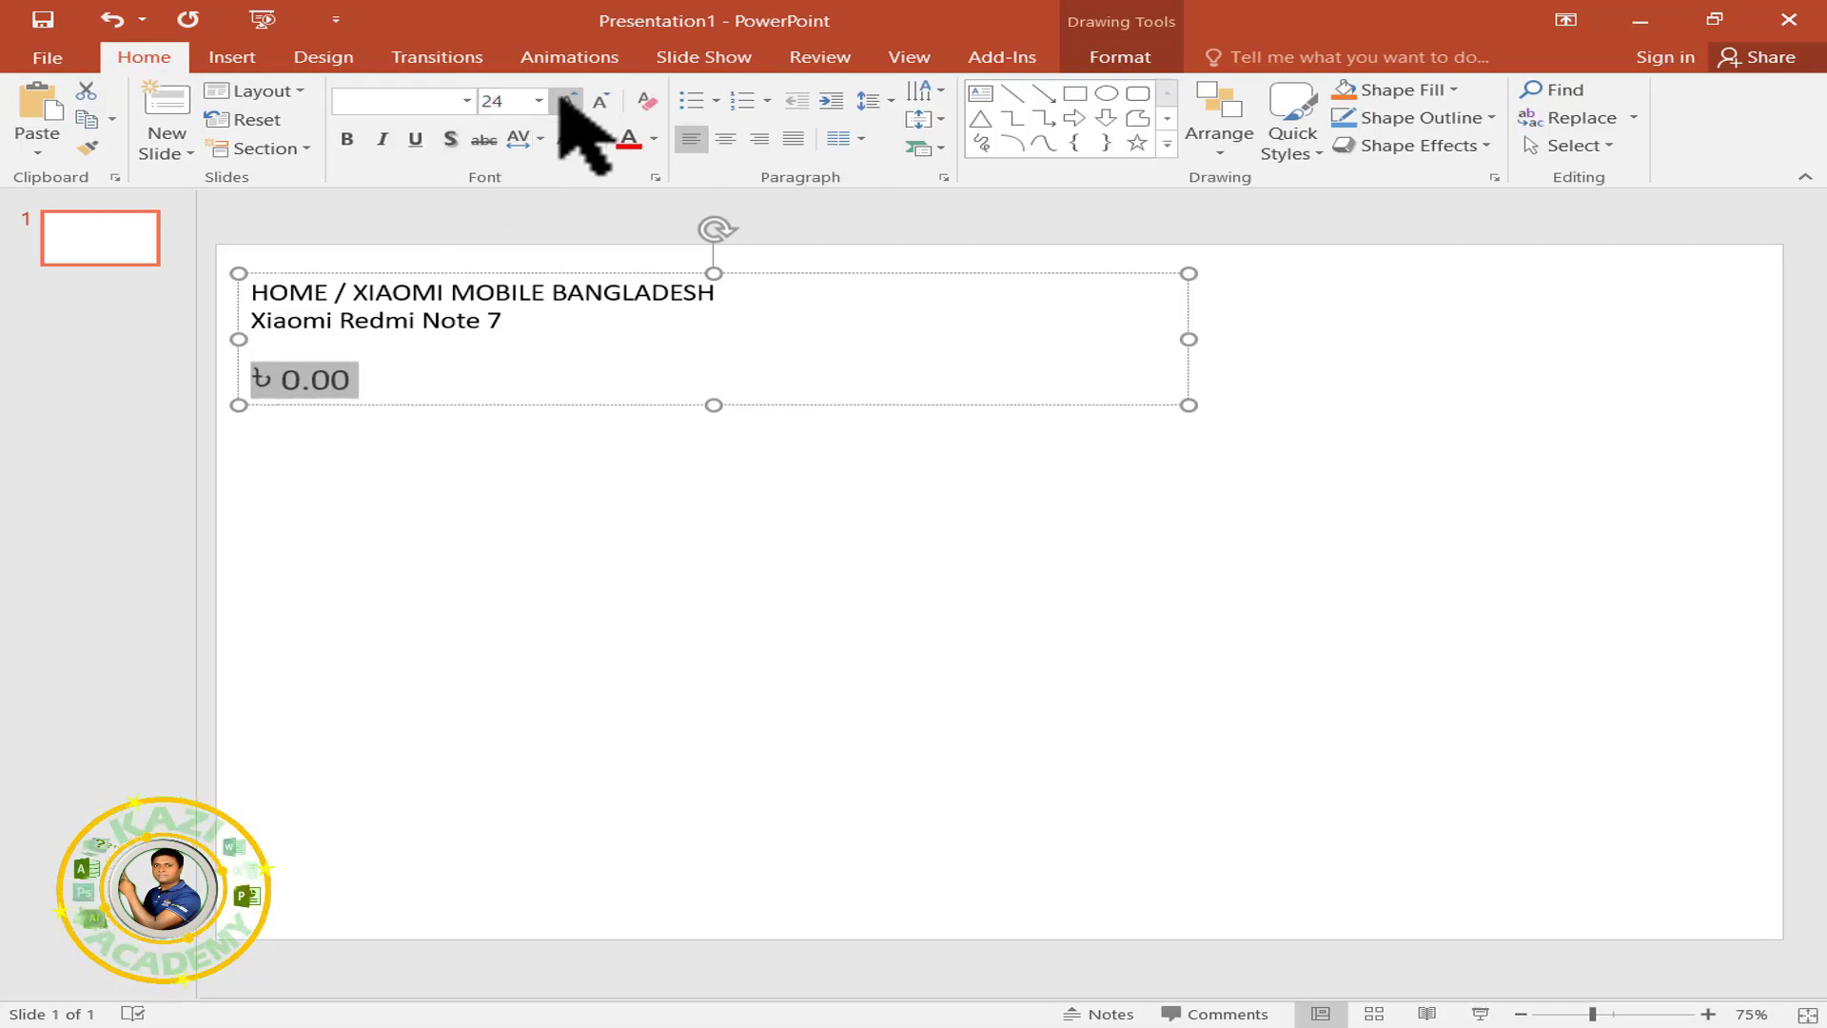
{"action": "left_click", "coordinate": [567, 100]}
{"action": "left_click", "coordinate": [567, 100]}
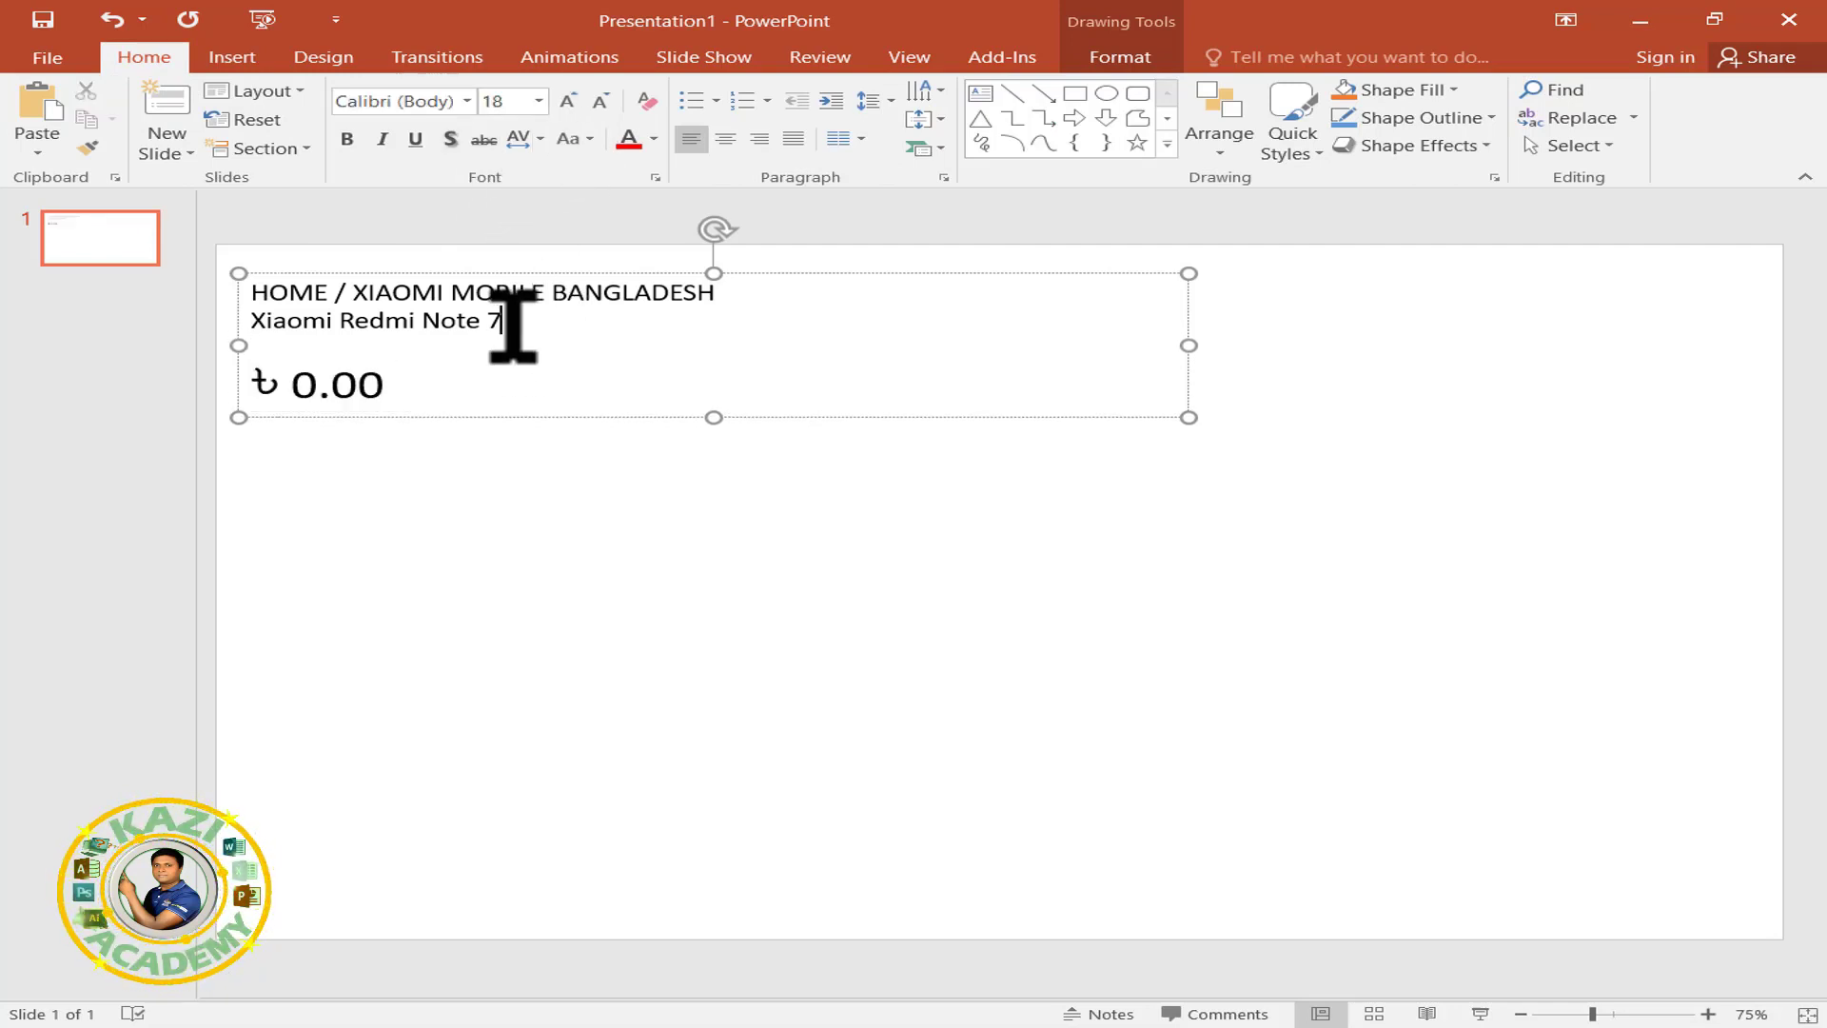
Set the two heading lines to 32 pt and make them bold.
{"action": "left_click_drag", "start_coordinate": [509, 327], "coordinate": [225, 285]}
{"action": "left_click", "coordinate": [569, 101]}
{"action": "left_click", "coordinate": [569, 101]}
{"action": "left_click", "coordinate": [569, 101]}
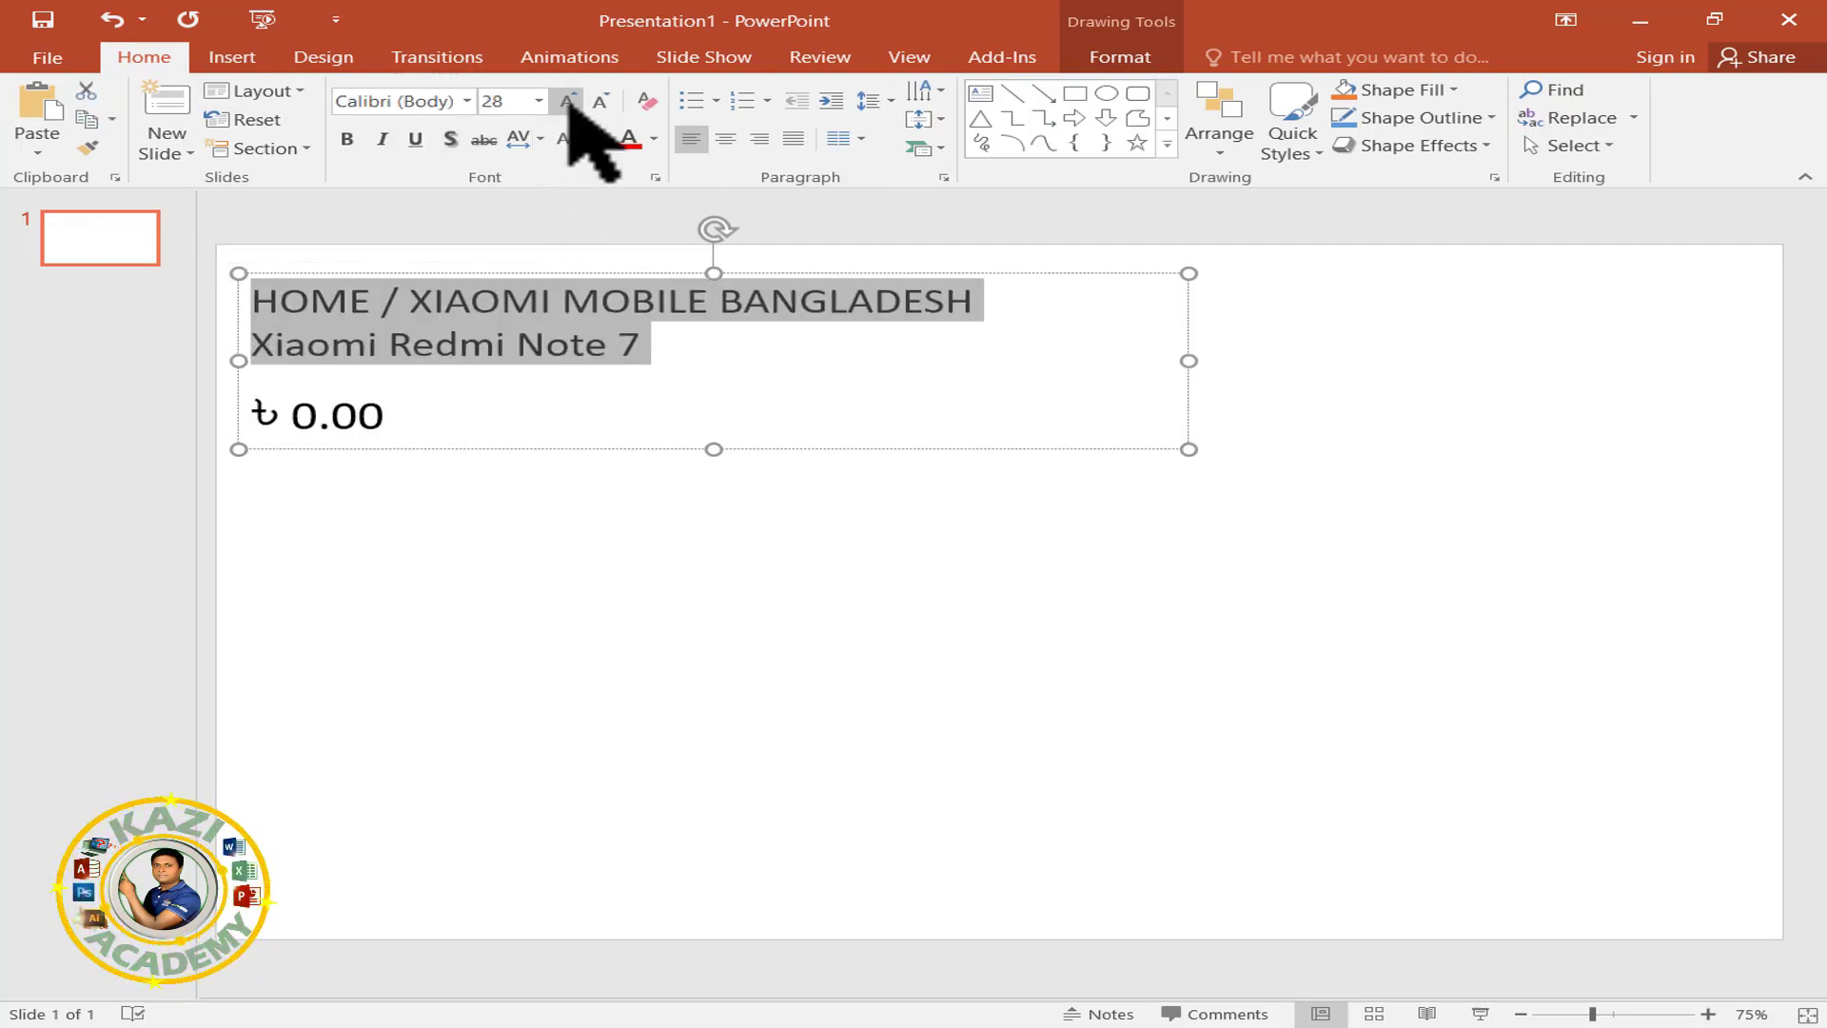
{"action": "left_click", "coordinate": [569, 101]}
{"action": "left_click", "coordinate": [569, 101]}
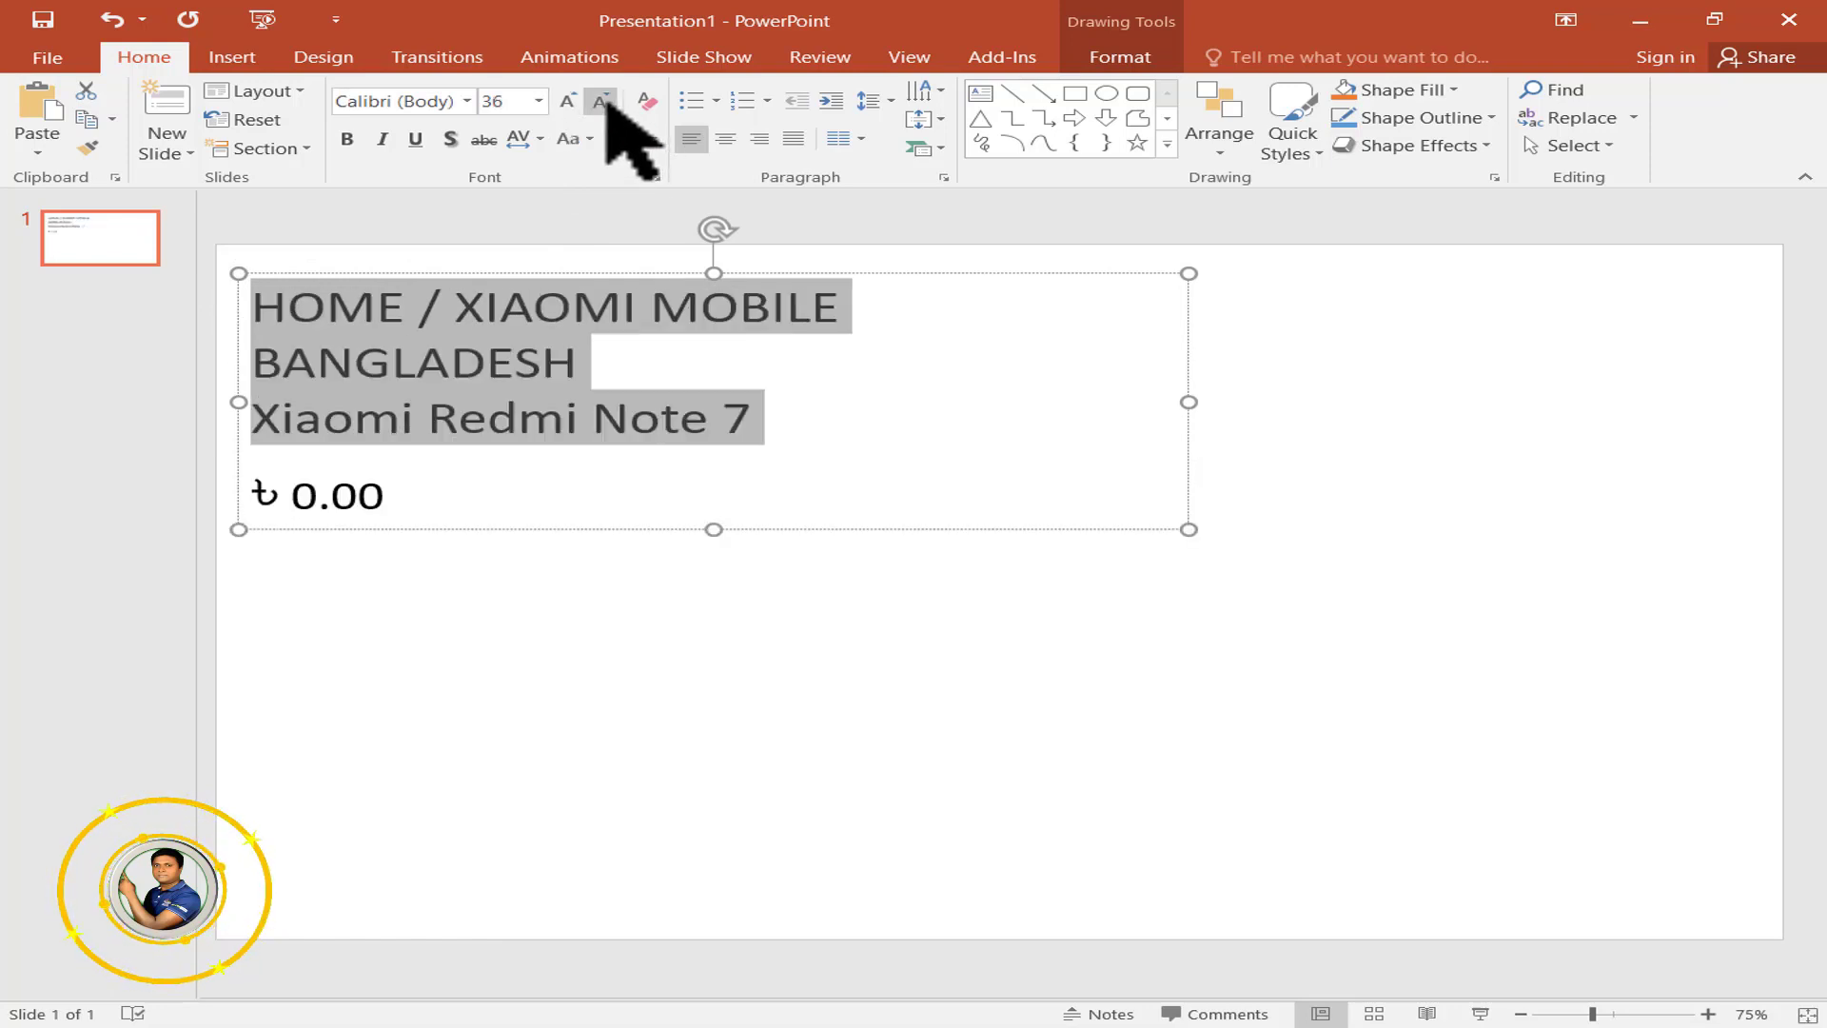
{"action": "left_click", "coordinate": [601, 101]}
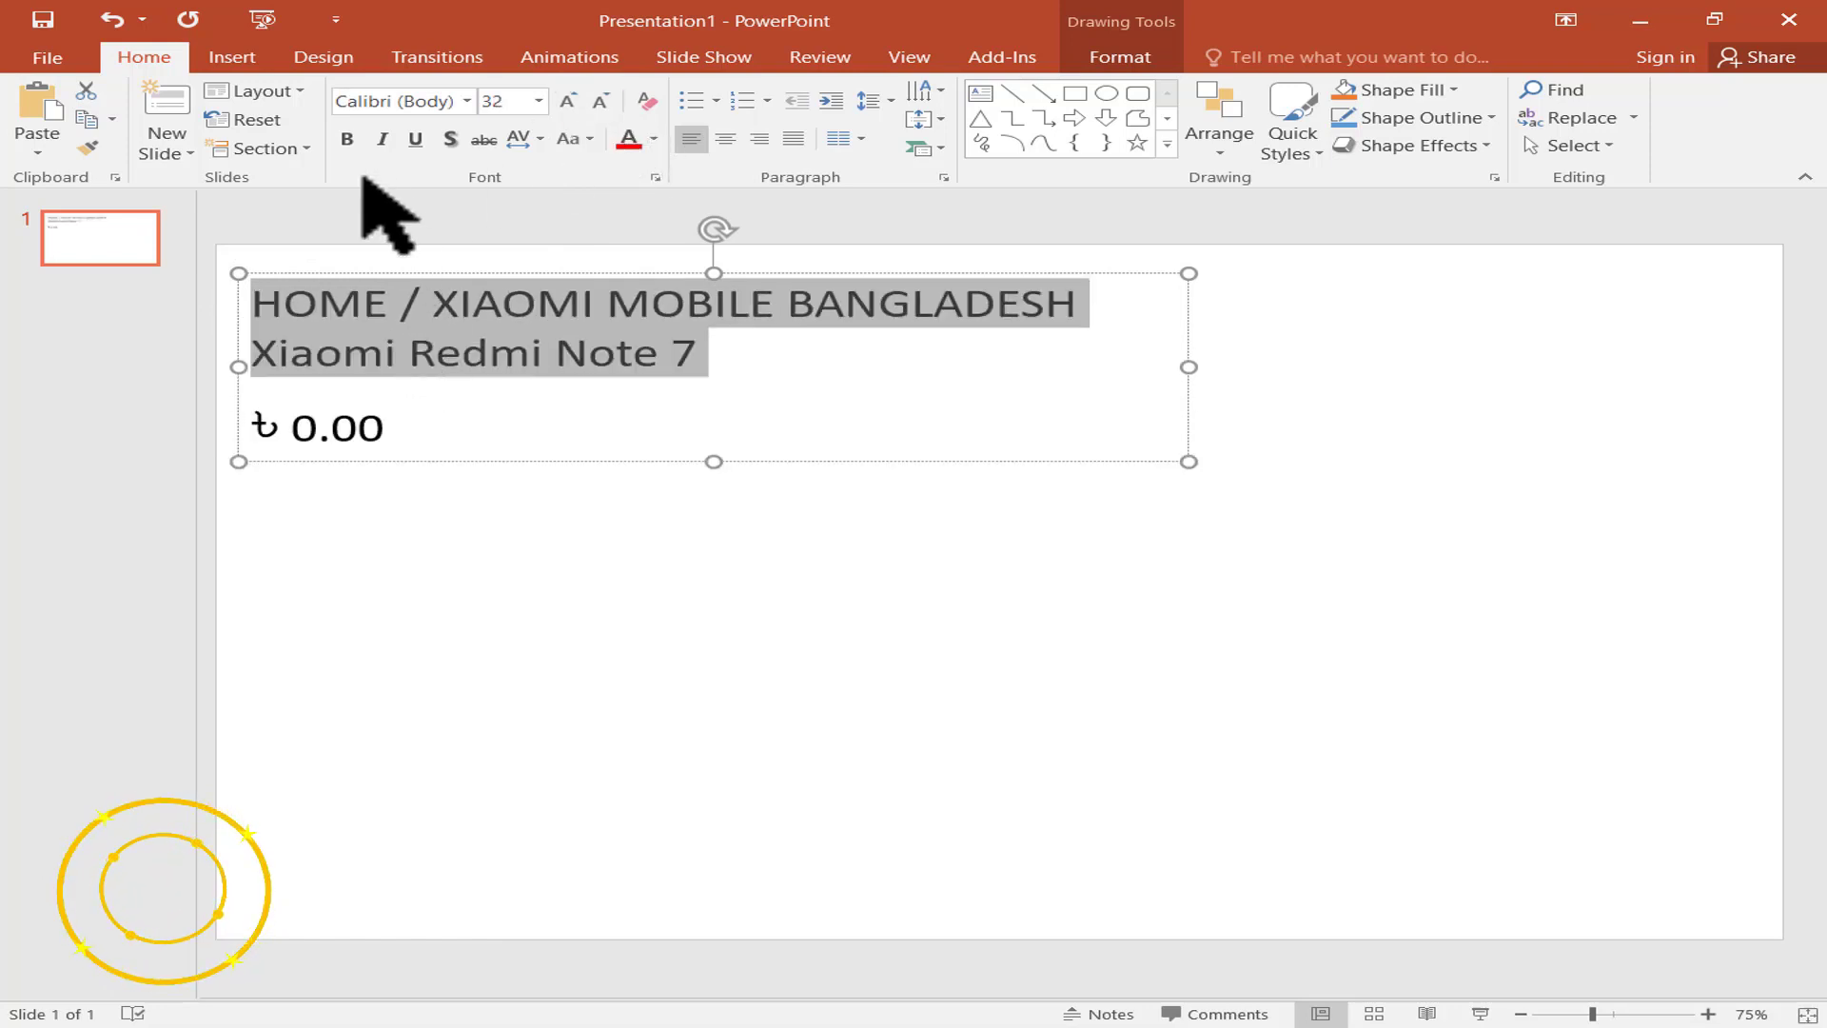
{"action": "left_click", "coordinate": [348, 139]}
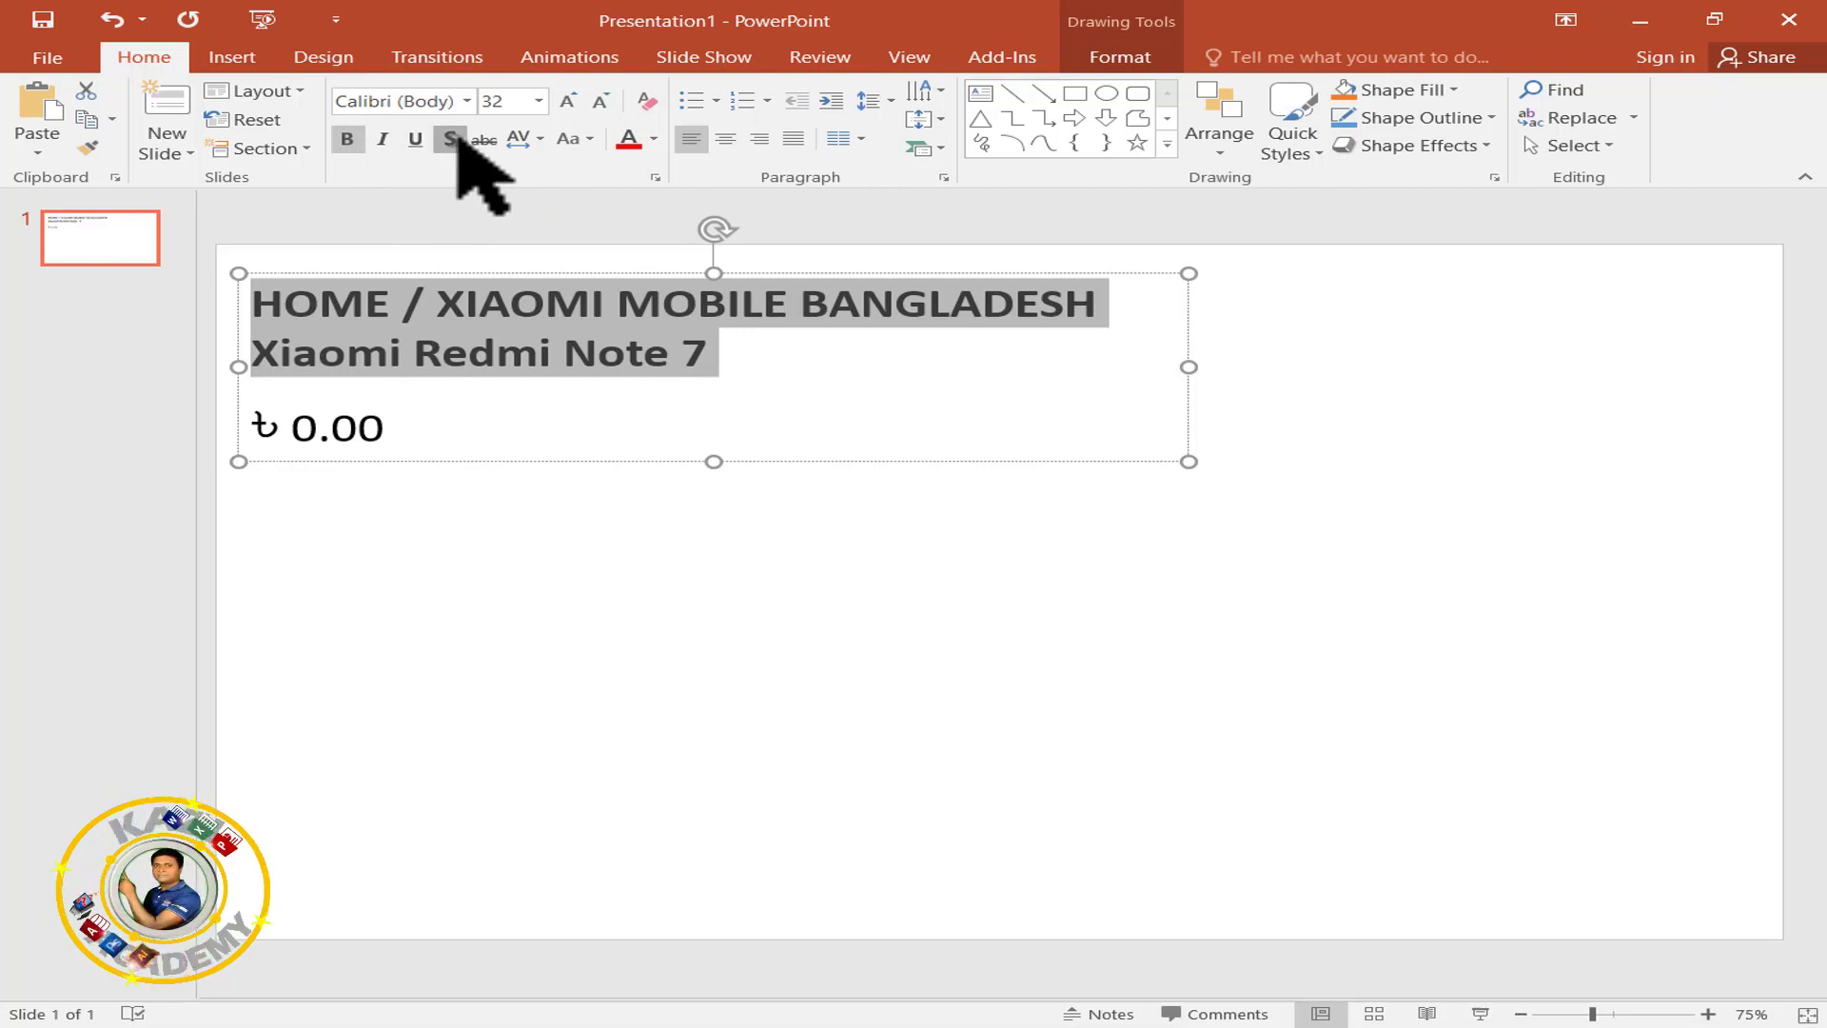
Make the ৳ 0.00 price line bold with a text shadow.
{"action": "left_click", "coordinate": [514, 342]}
{"action": "left_click_drag", "start_coordinate": [396, 433], "coordinate": [212, 423]}
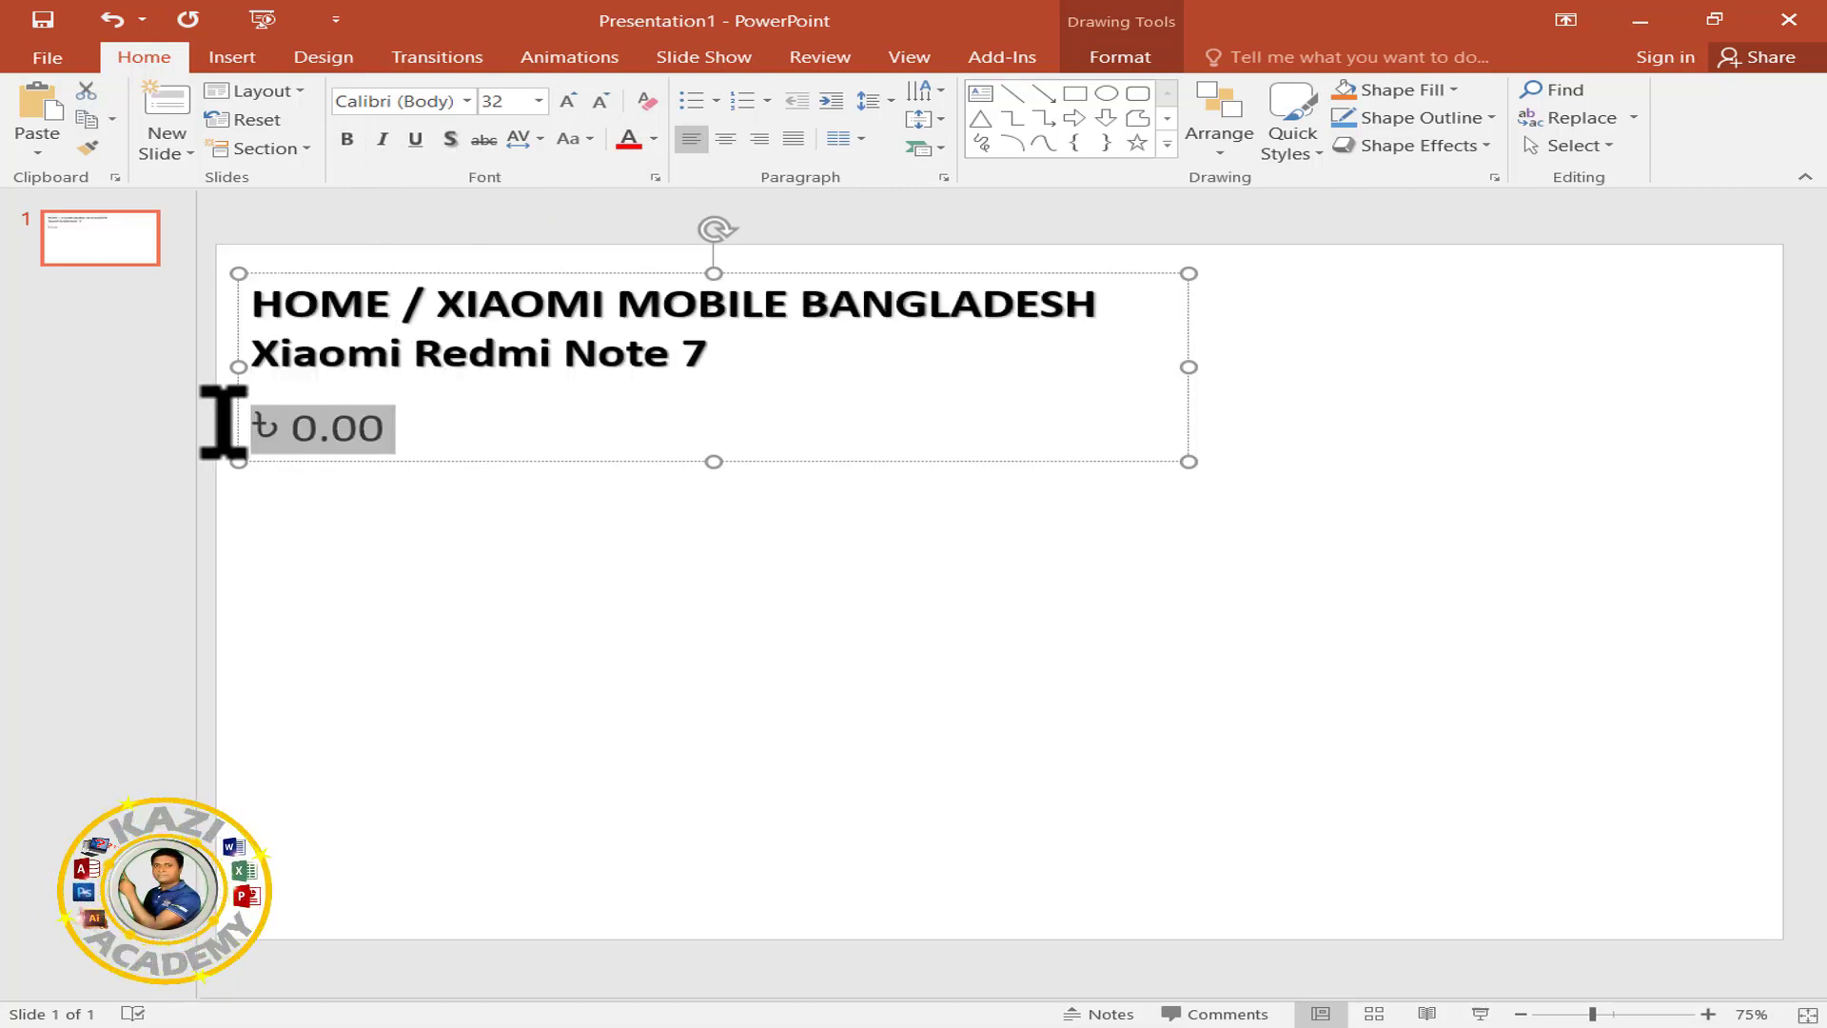
{"action": "left_click", "coordinate": [346, 139]}
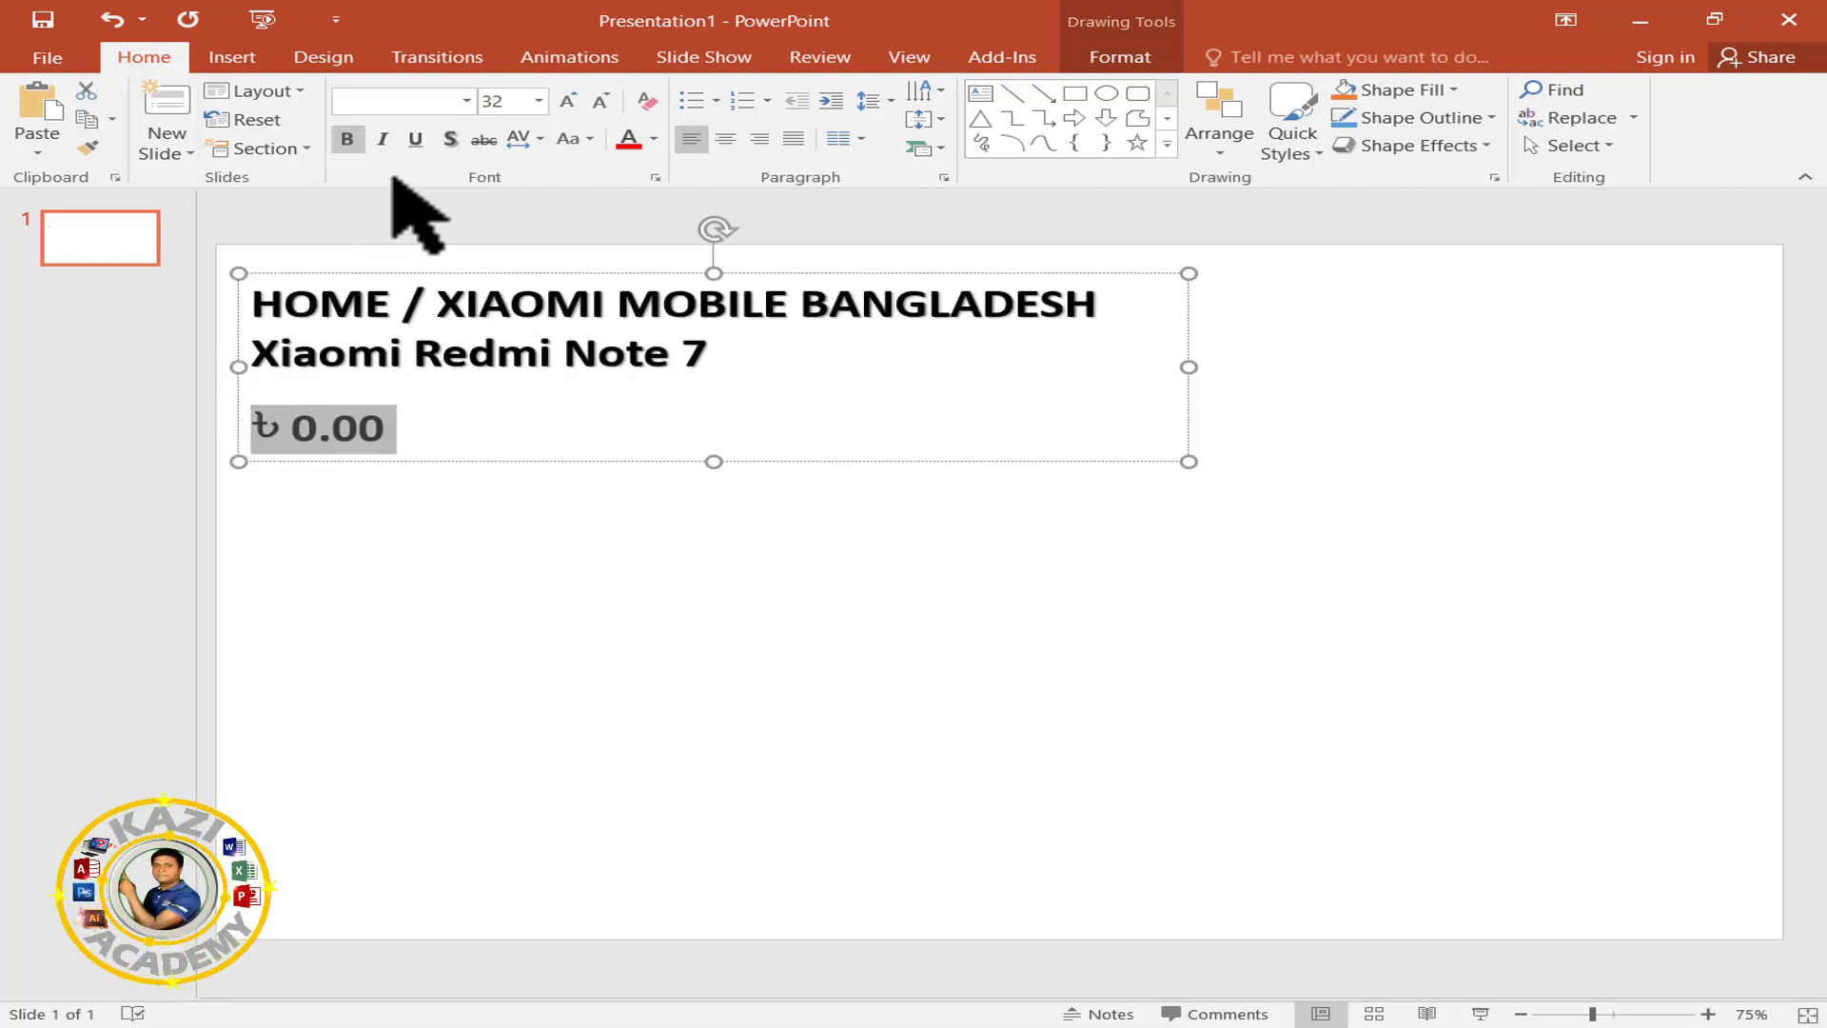
{"action": "left_click", "coordinate": [450, 139]}
{"action": "left_click", "coordinate": [395, 433]}
{"action": "left_click", "coordinate": [447, 617]}
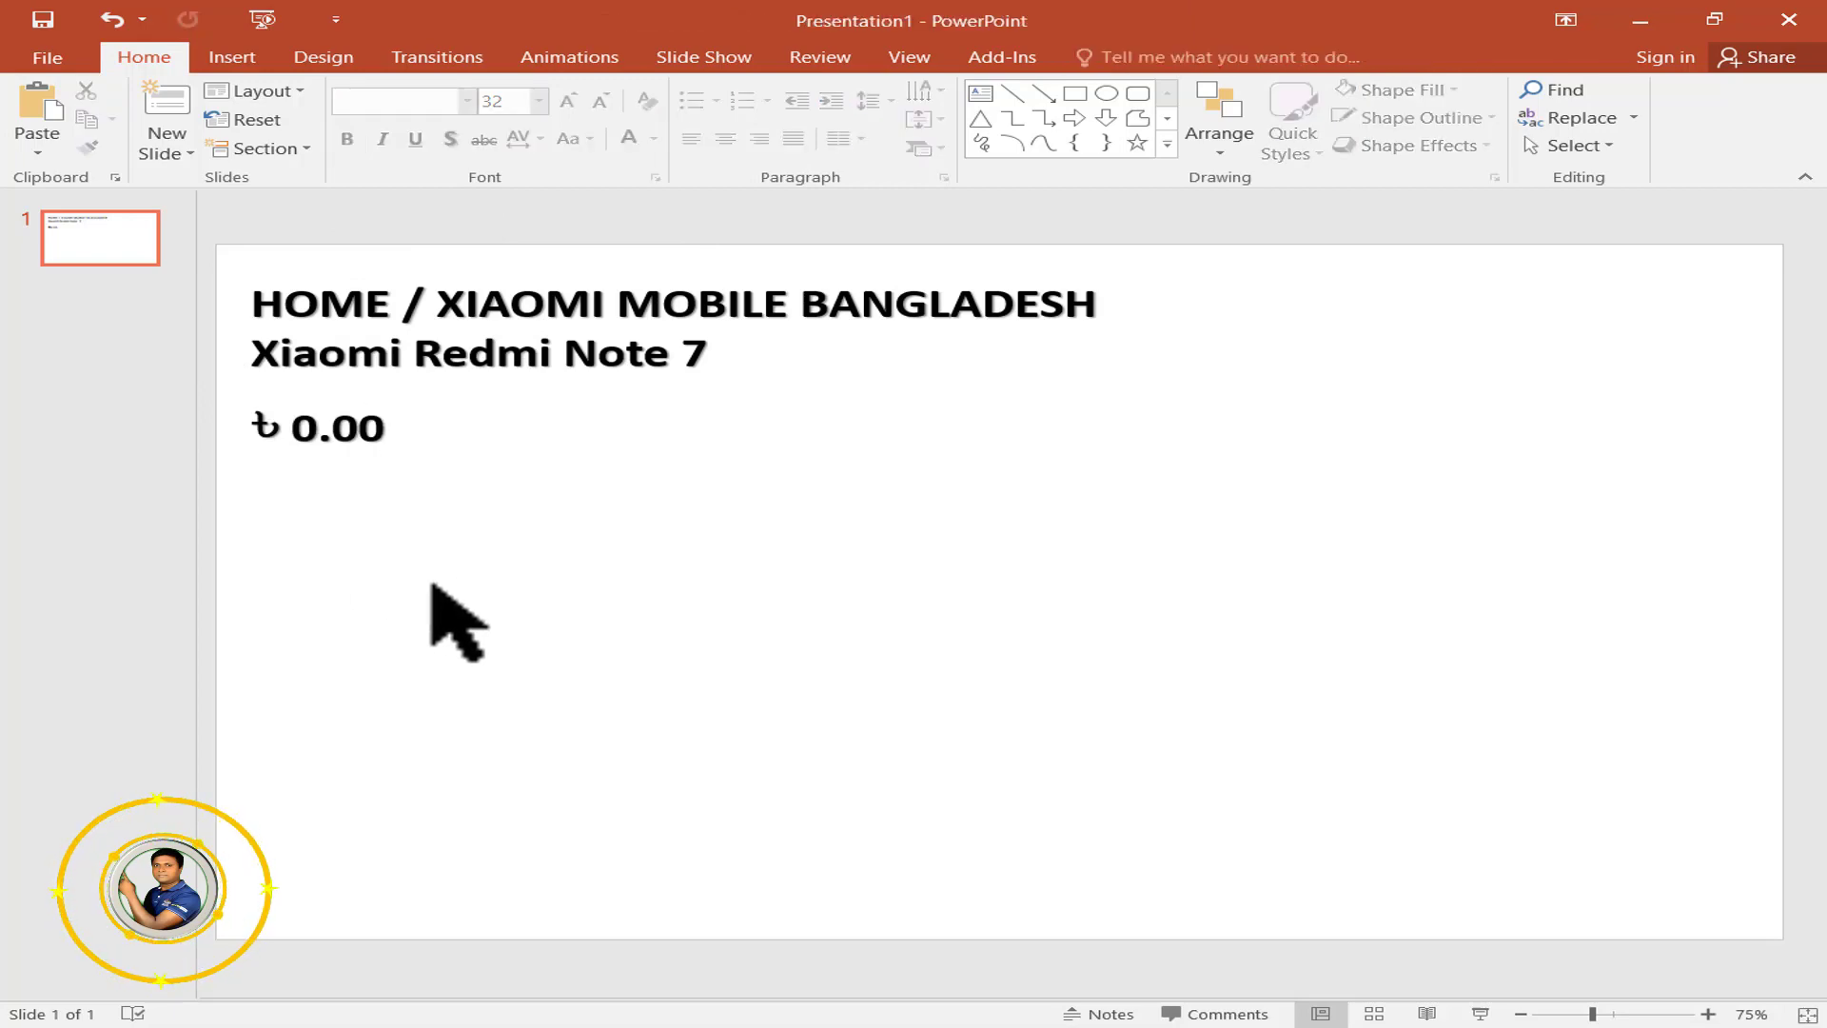
{"action": "left_click", "coordinate": [238, 59]}
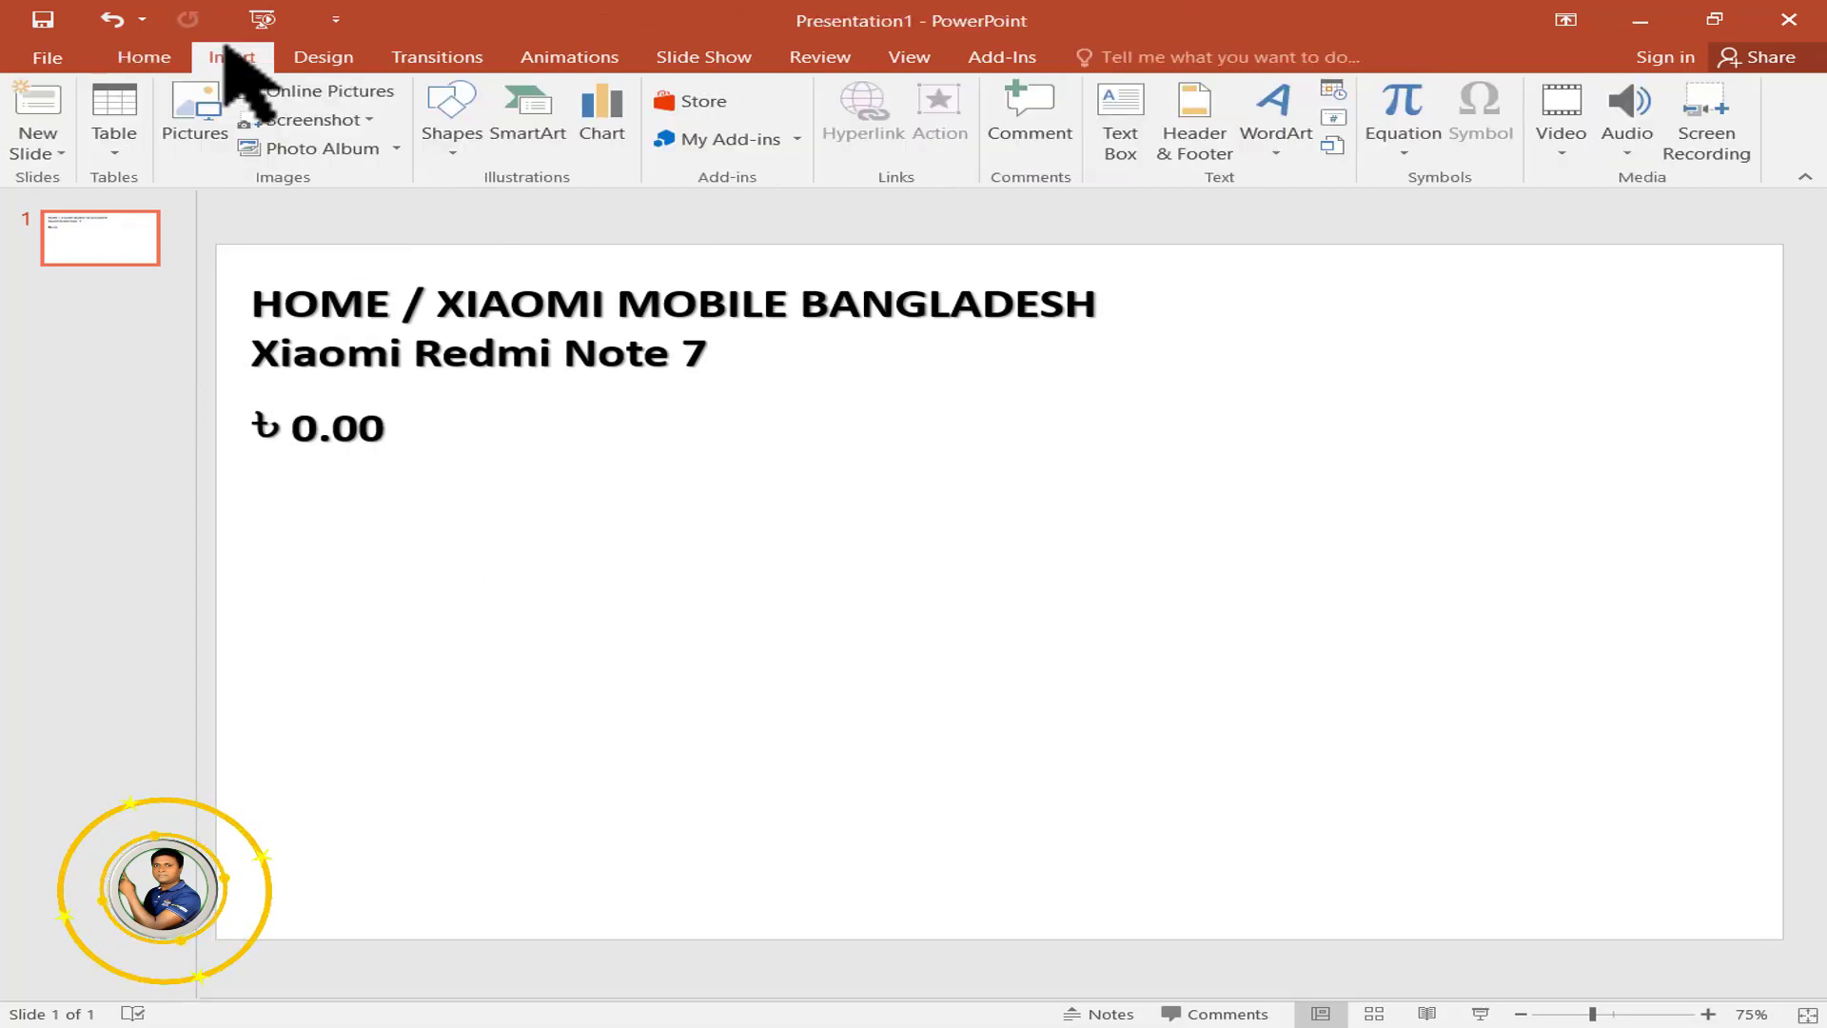
Insert the pink phone photo 'images' onto the first slide.
{"action": "left_click", "coordinate": [195, 116]}
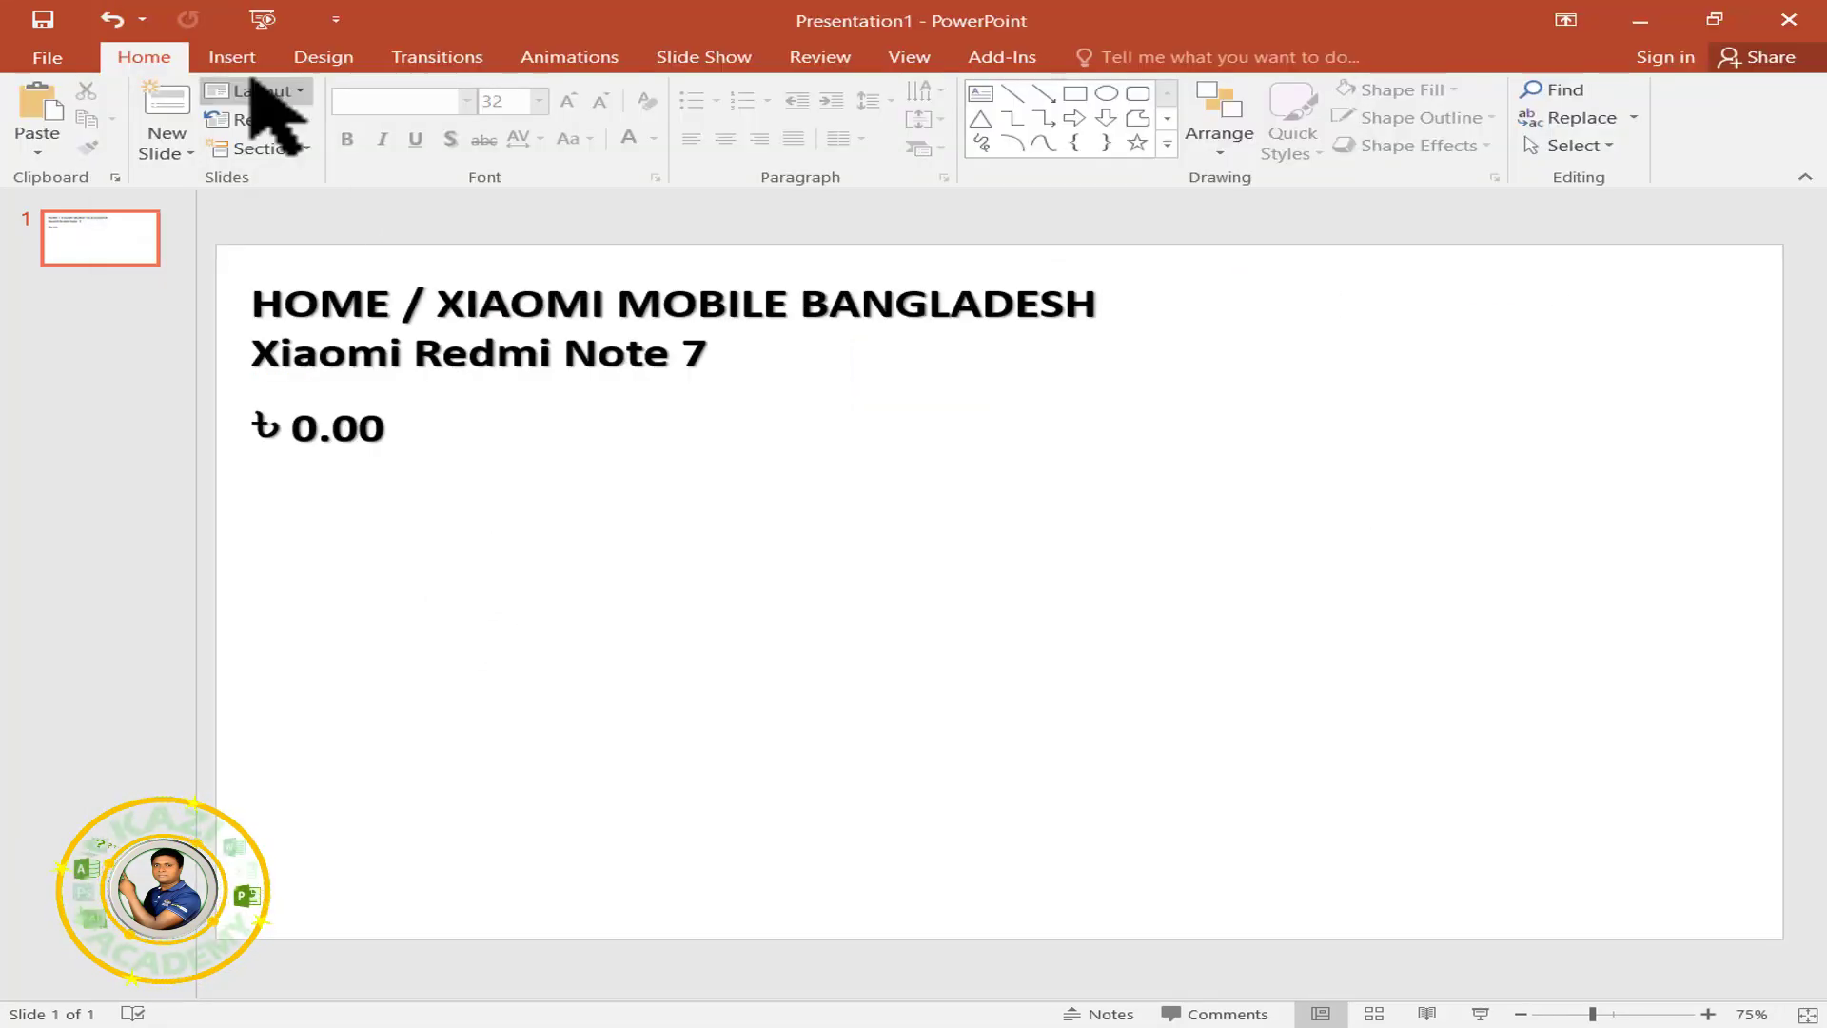
{"action": "left_click", "coordinate": [228, 55]}
{"action": "left_click", "coordinate": [214, 119]}
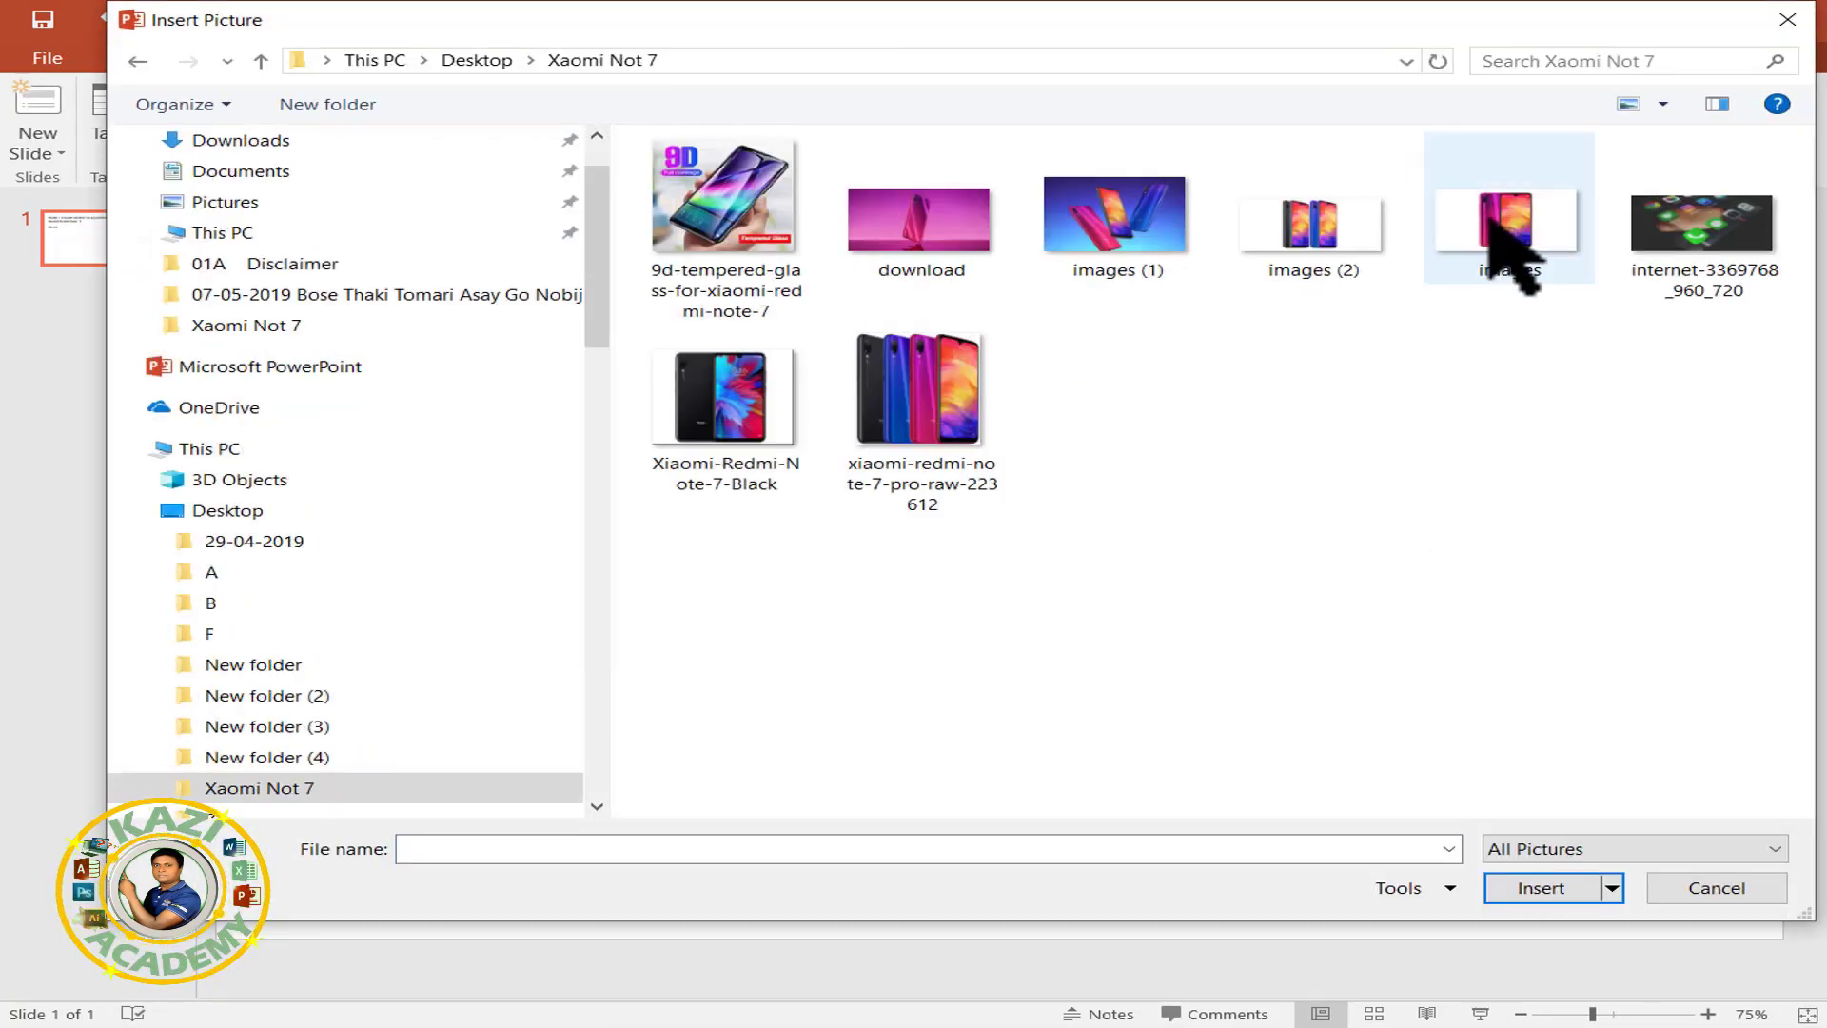
{"action": "left_click", "coordinate": [1513, 238]}
{"action": "left_click", "coordinate": [1560, 890]}
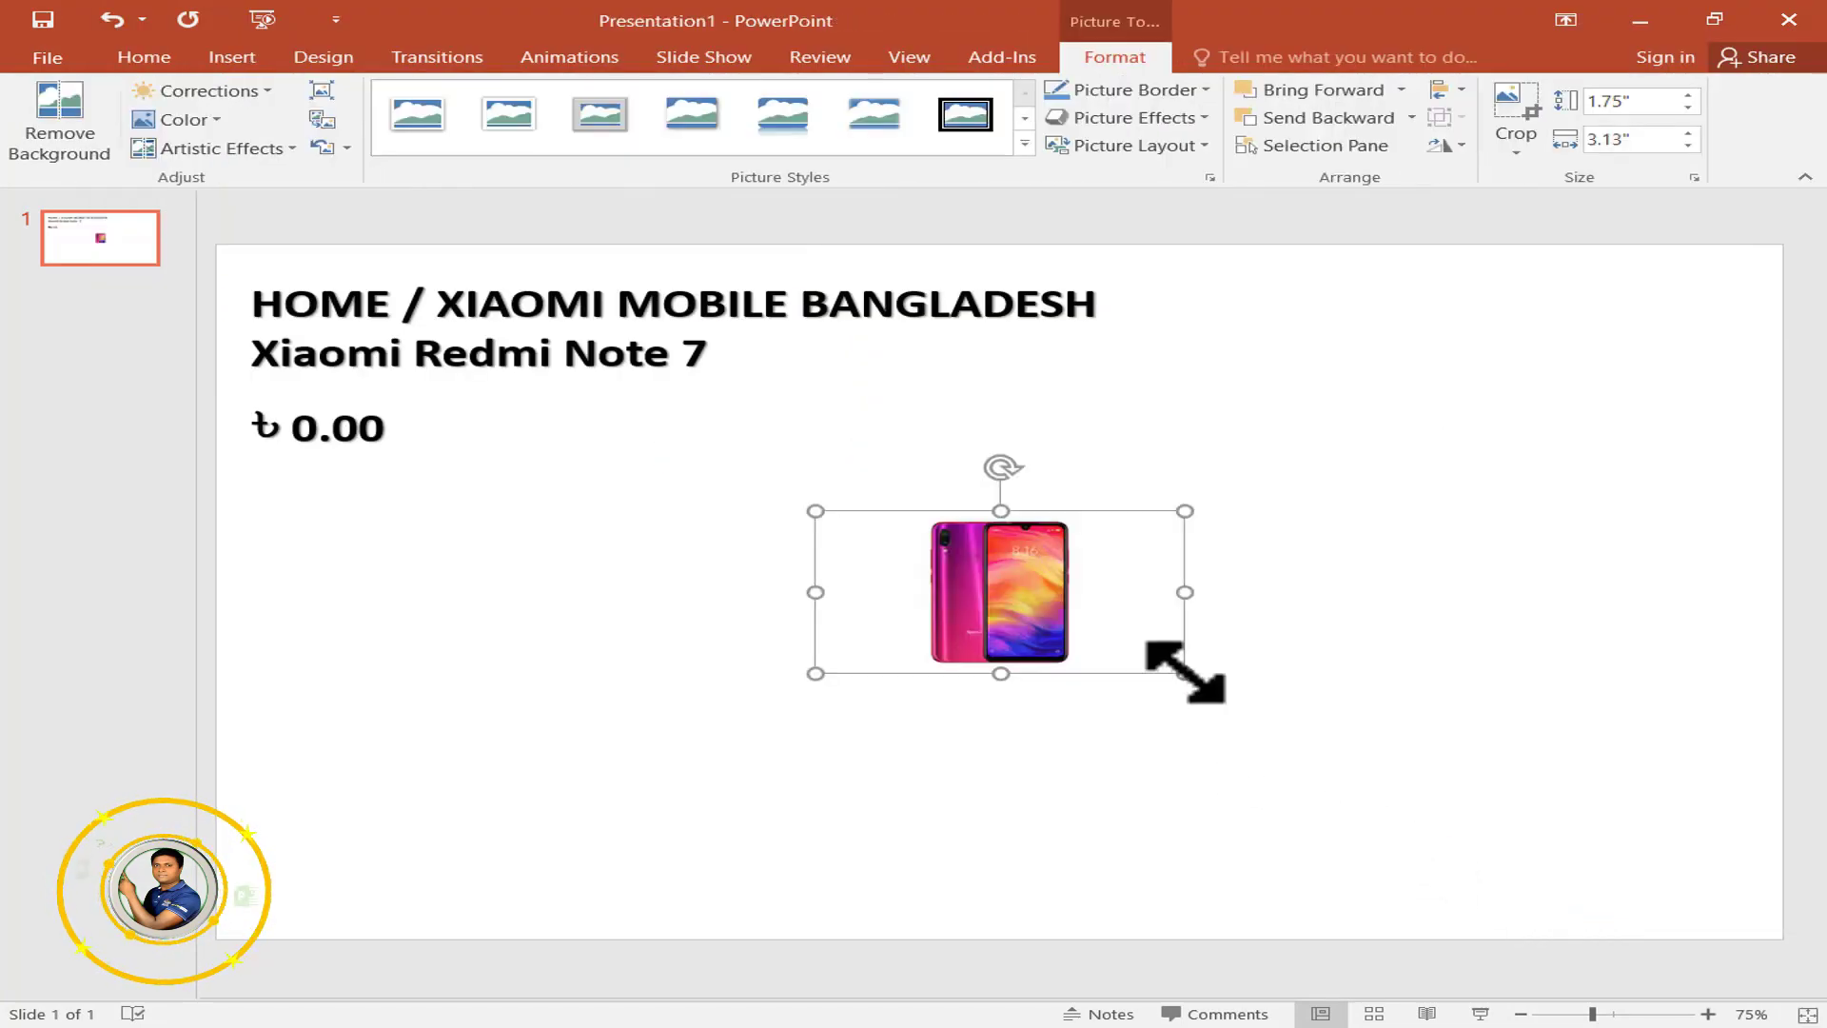
Enlarge the phone picture and position it on the slide.
{"action": "left_click_drag", "start_coordinate": [1184, 673], "coordinate": [1508, 887]}
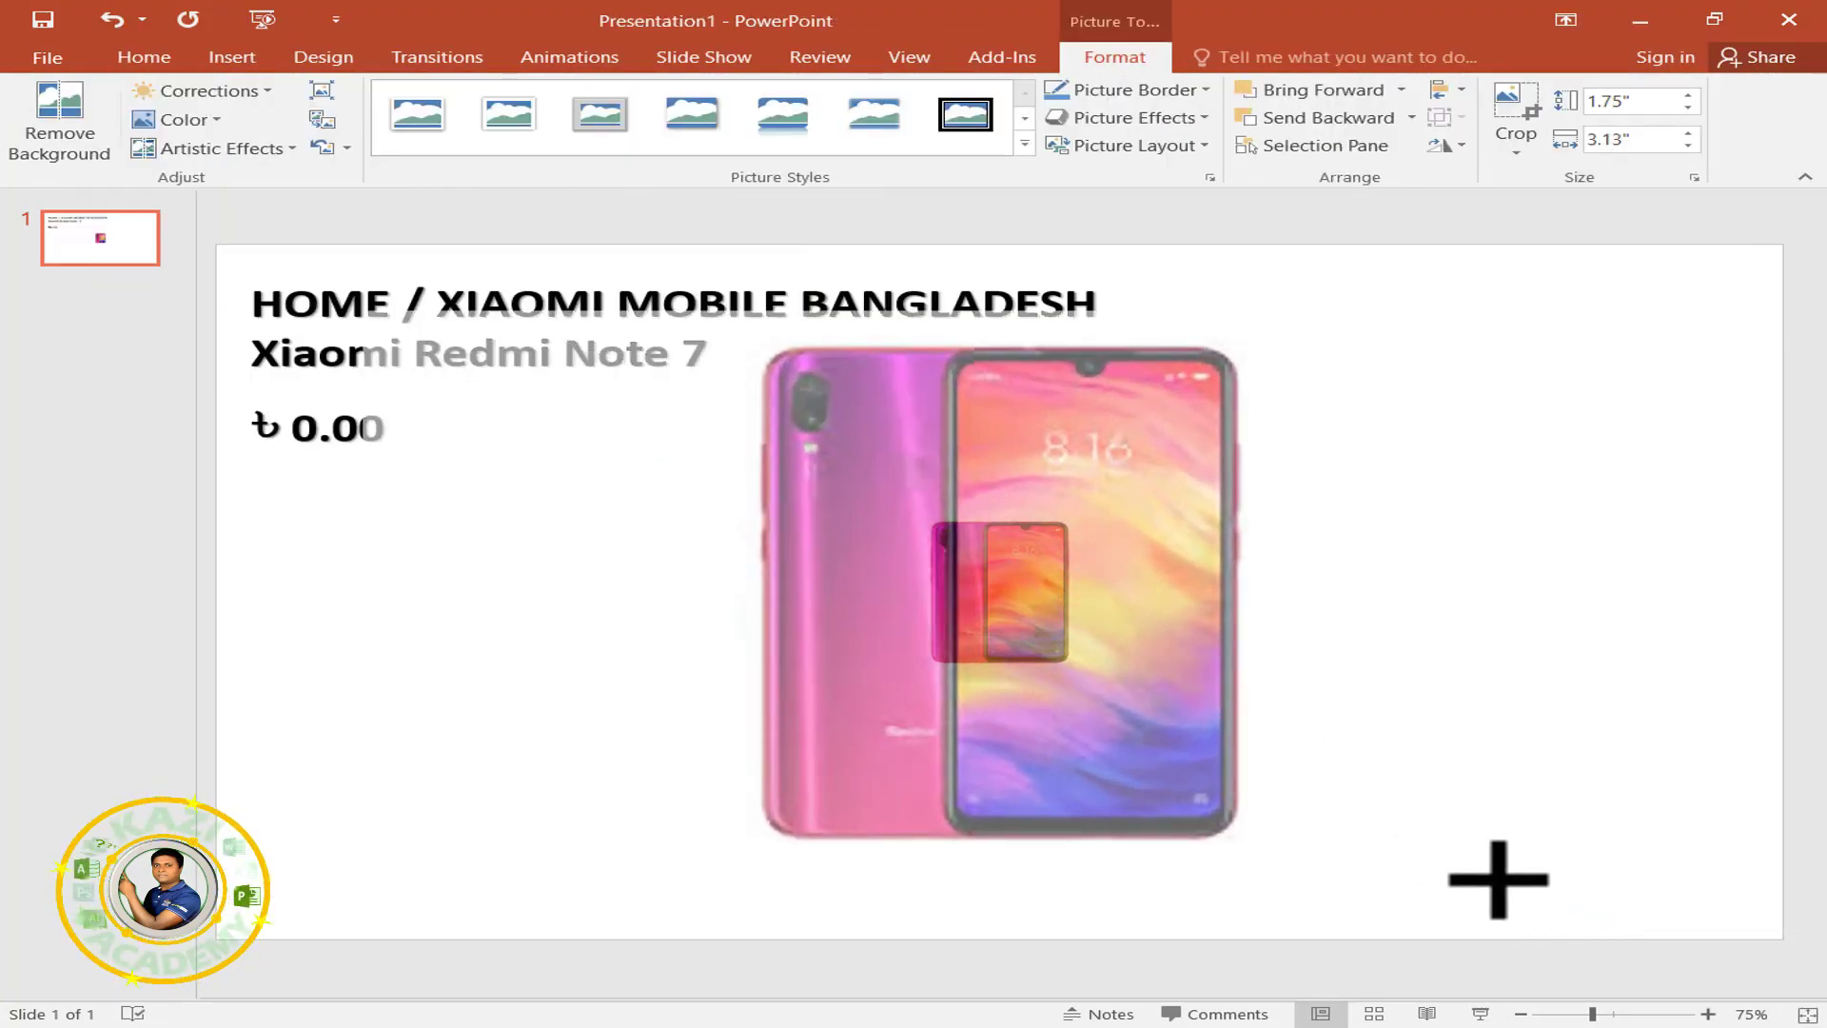
{"action": "left_click_drag", "start_coordinate": [1122, 625], "coordinate": [1331, 663]}
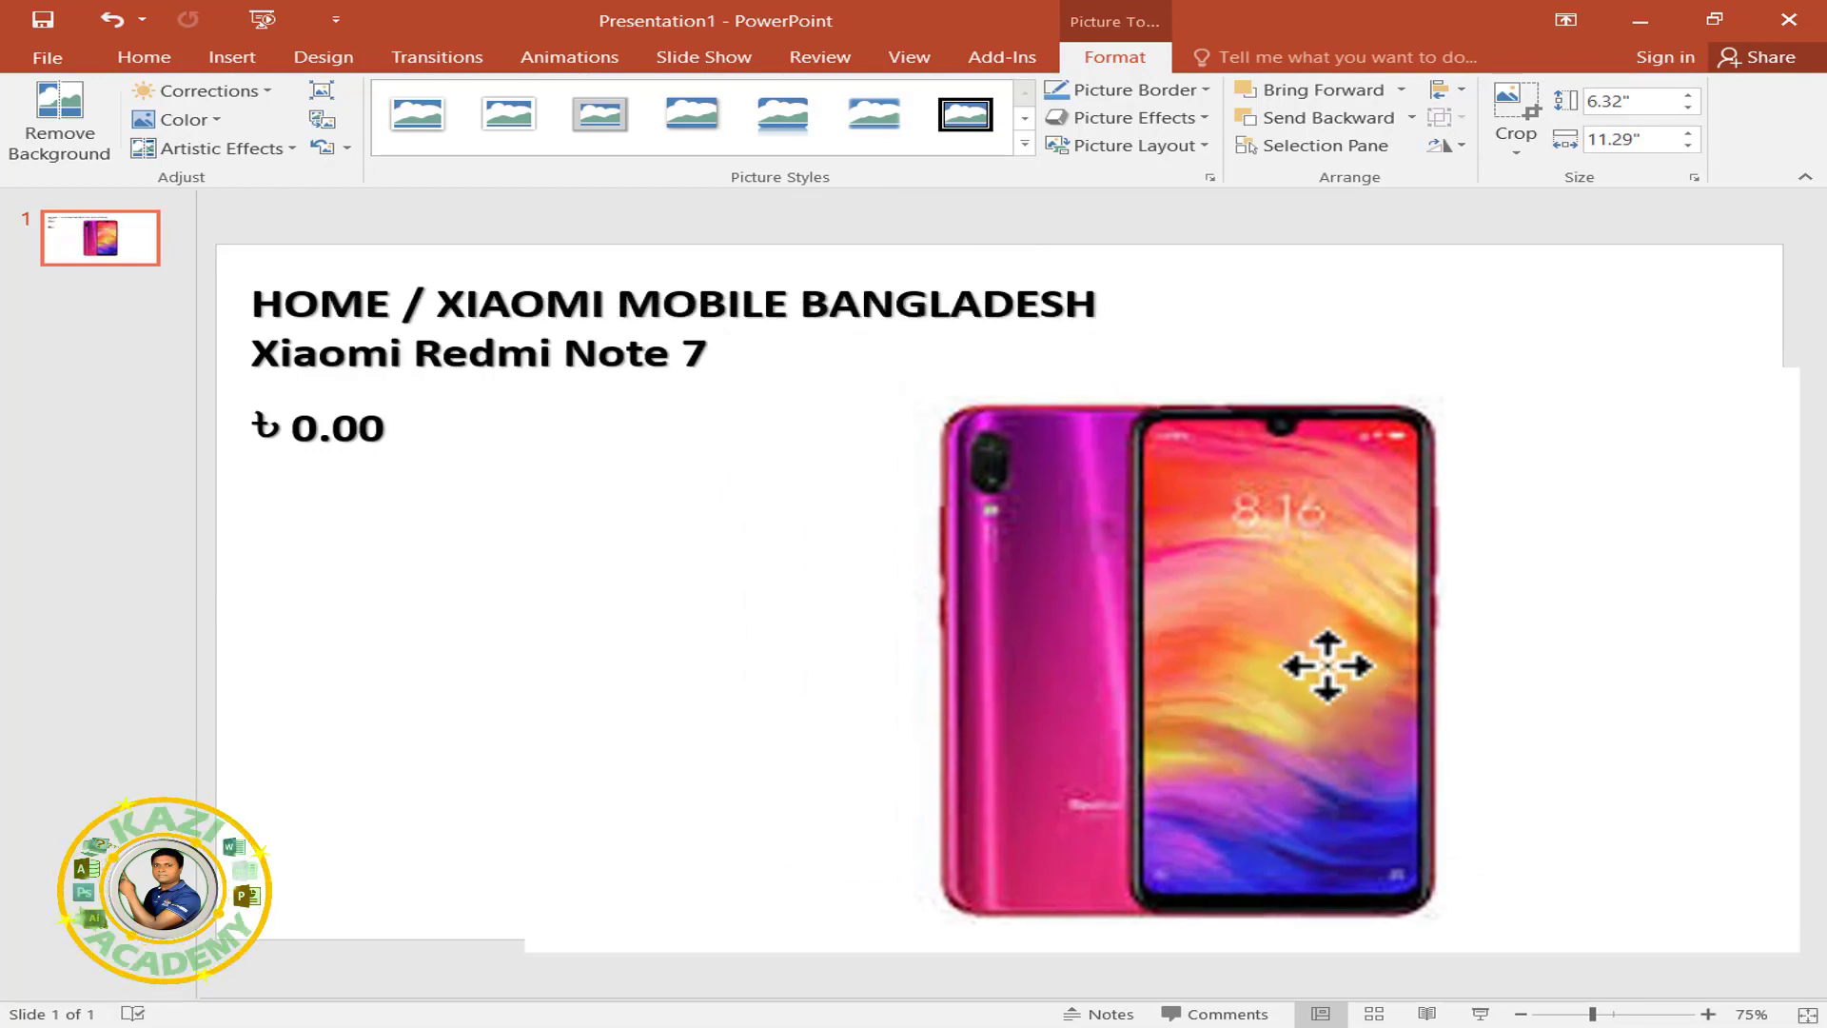
{"action": "left_click_drag", "start_coordinate": [1343, 420], "coordinate": [1092, 436]}
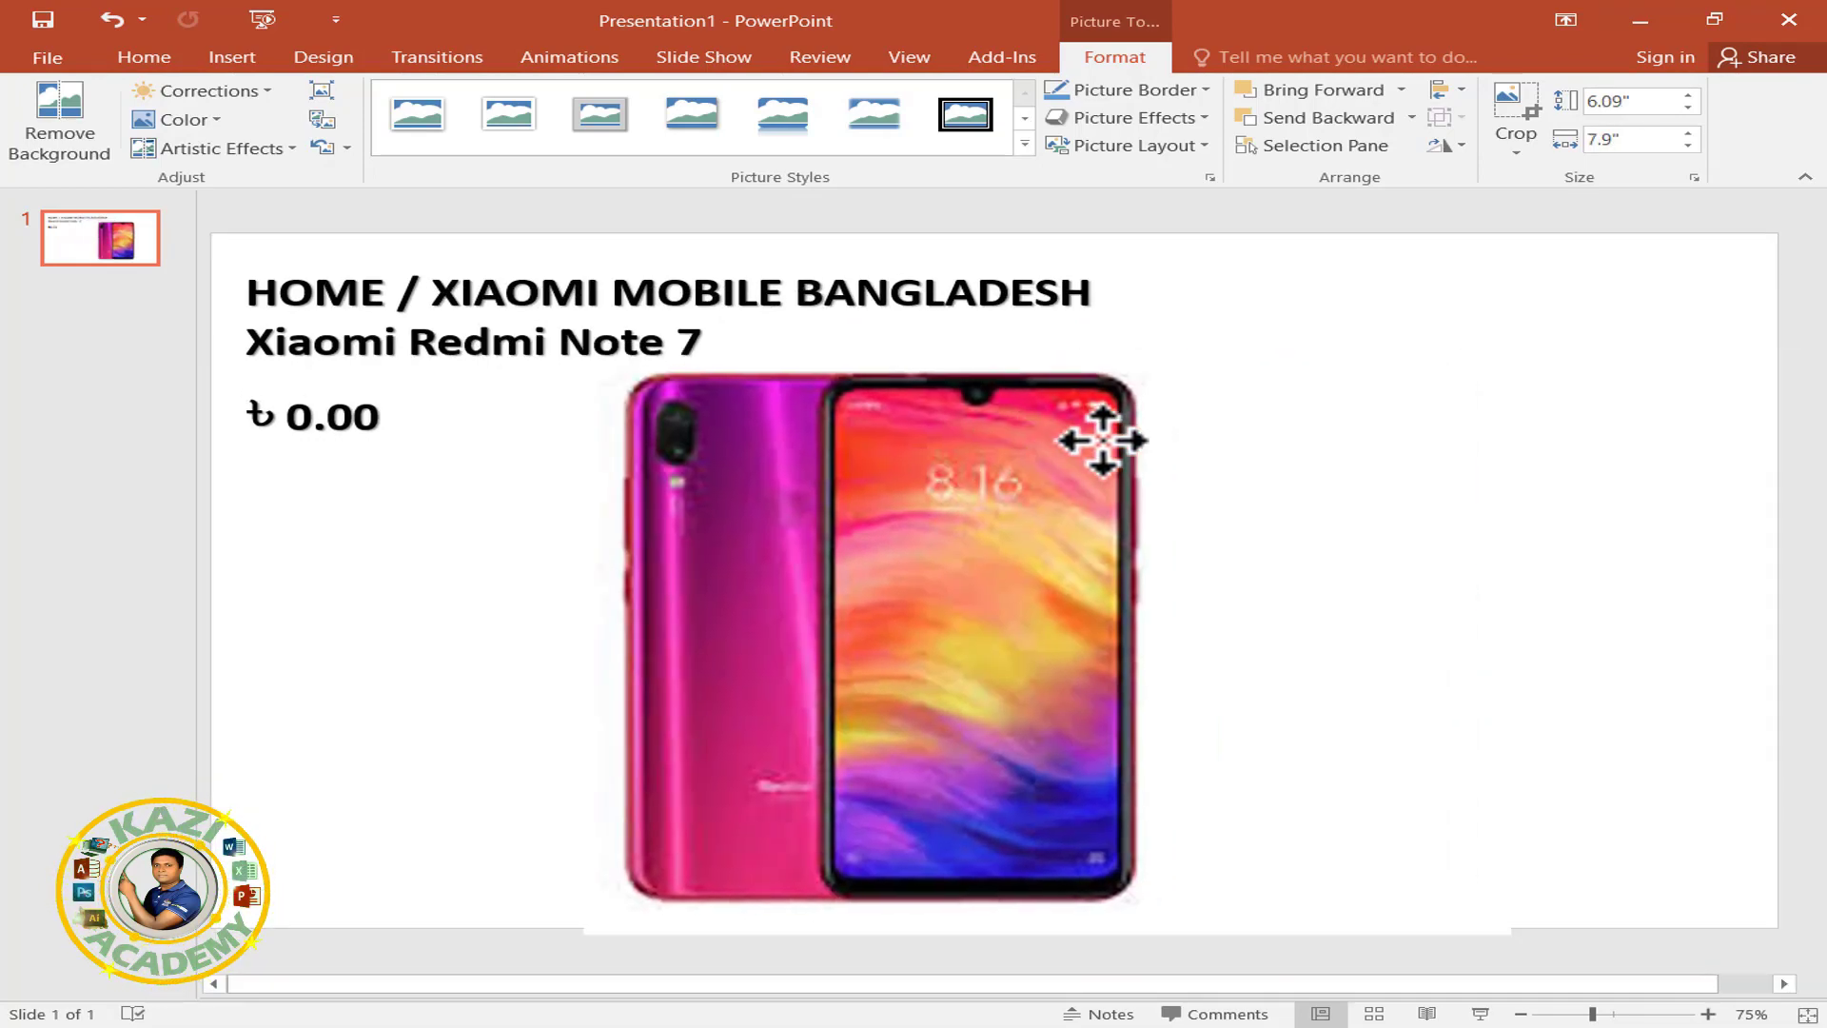
Crop white space off the photo to 6.22" by 5.11" and place it right of the headings.
{"action": "left_click", "coordinate": [1522, 107]}
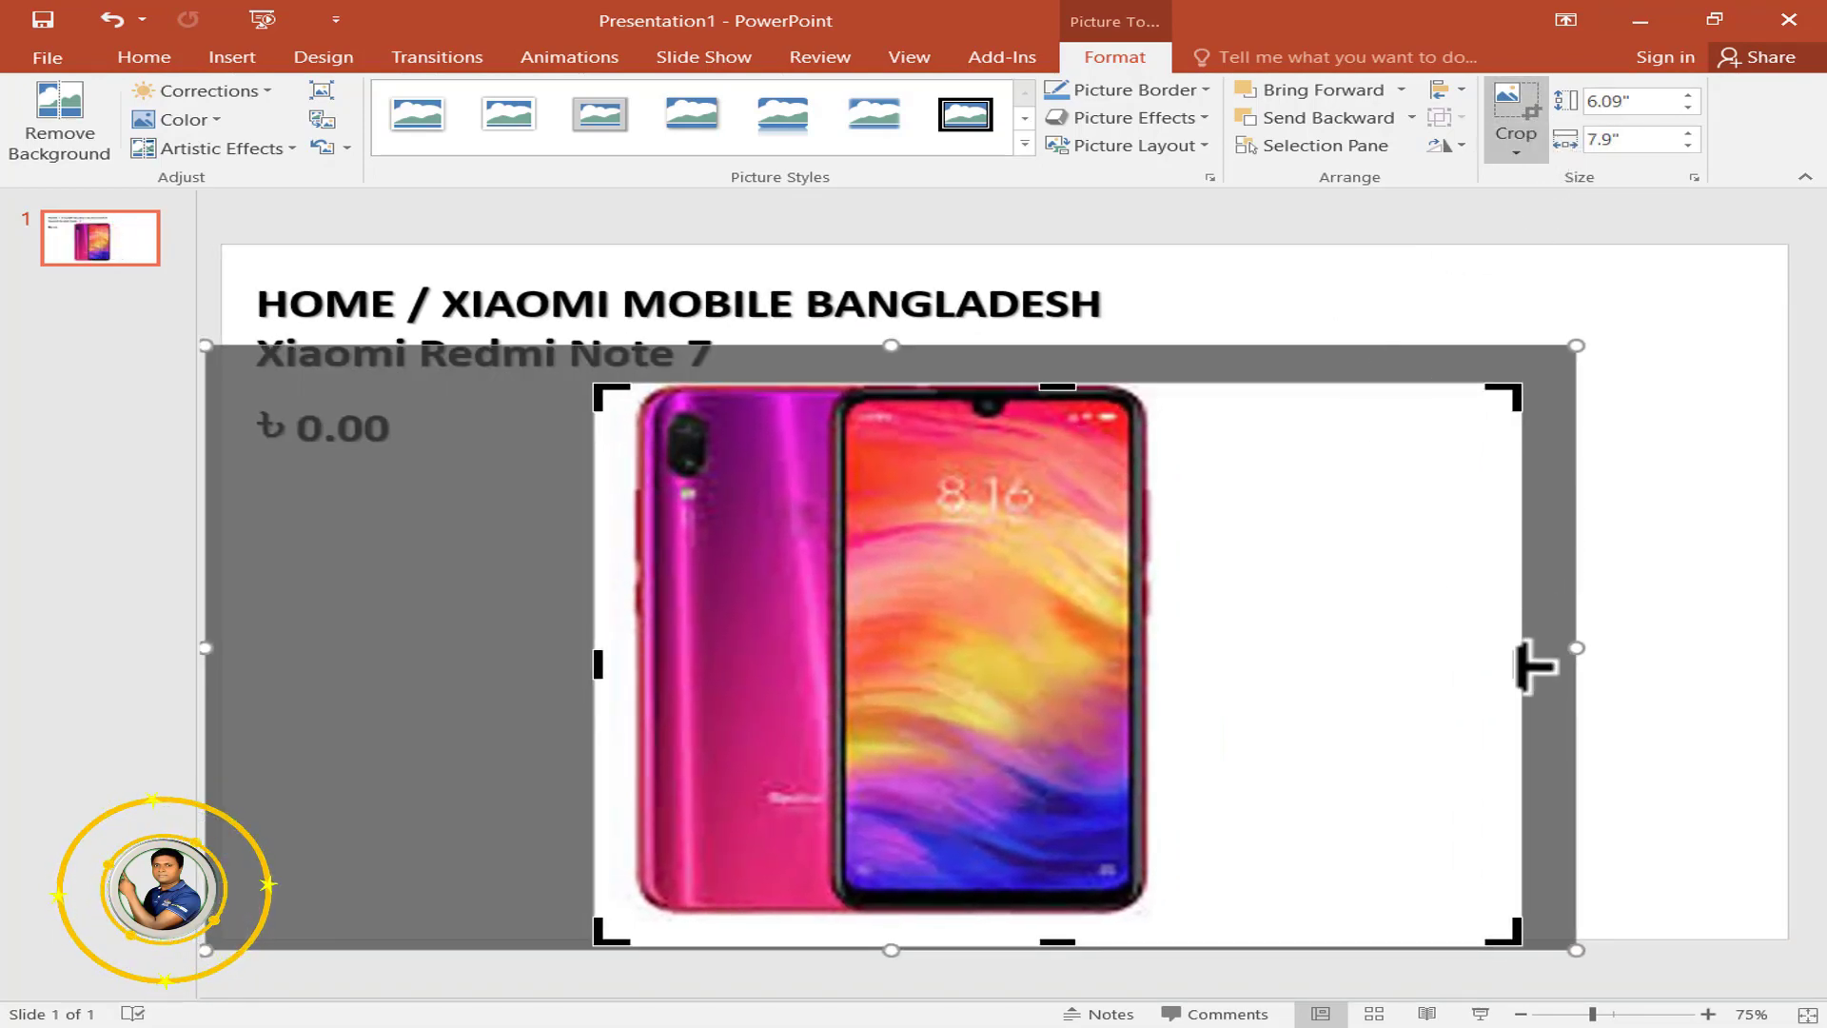
{"action": "left_click_drag", "start_coordinate": [1518, 668], "coordinate": [1278, 656]}
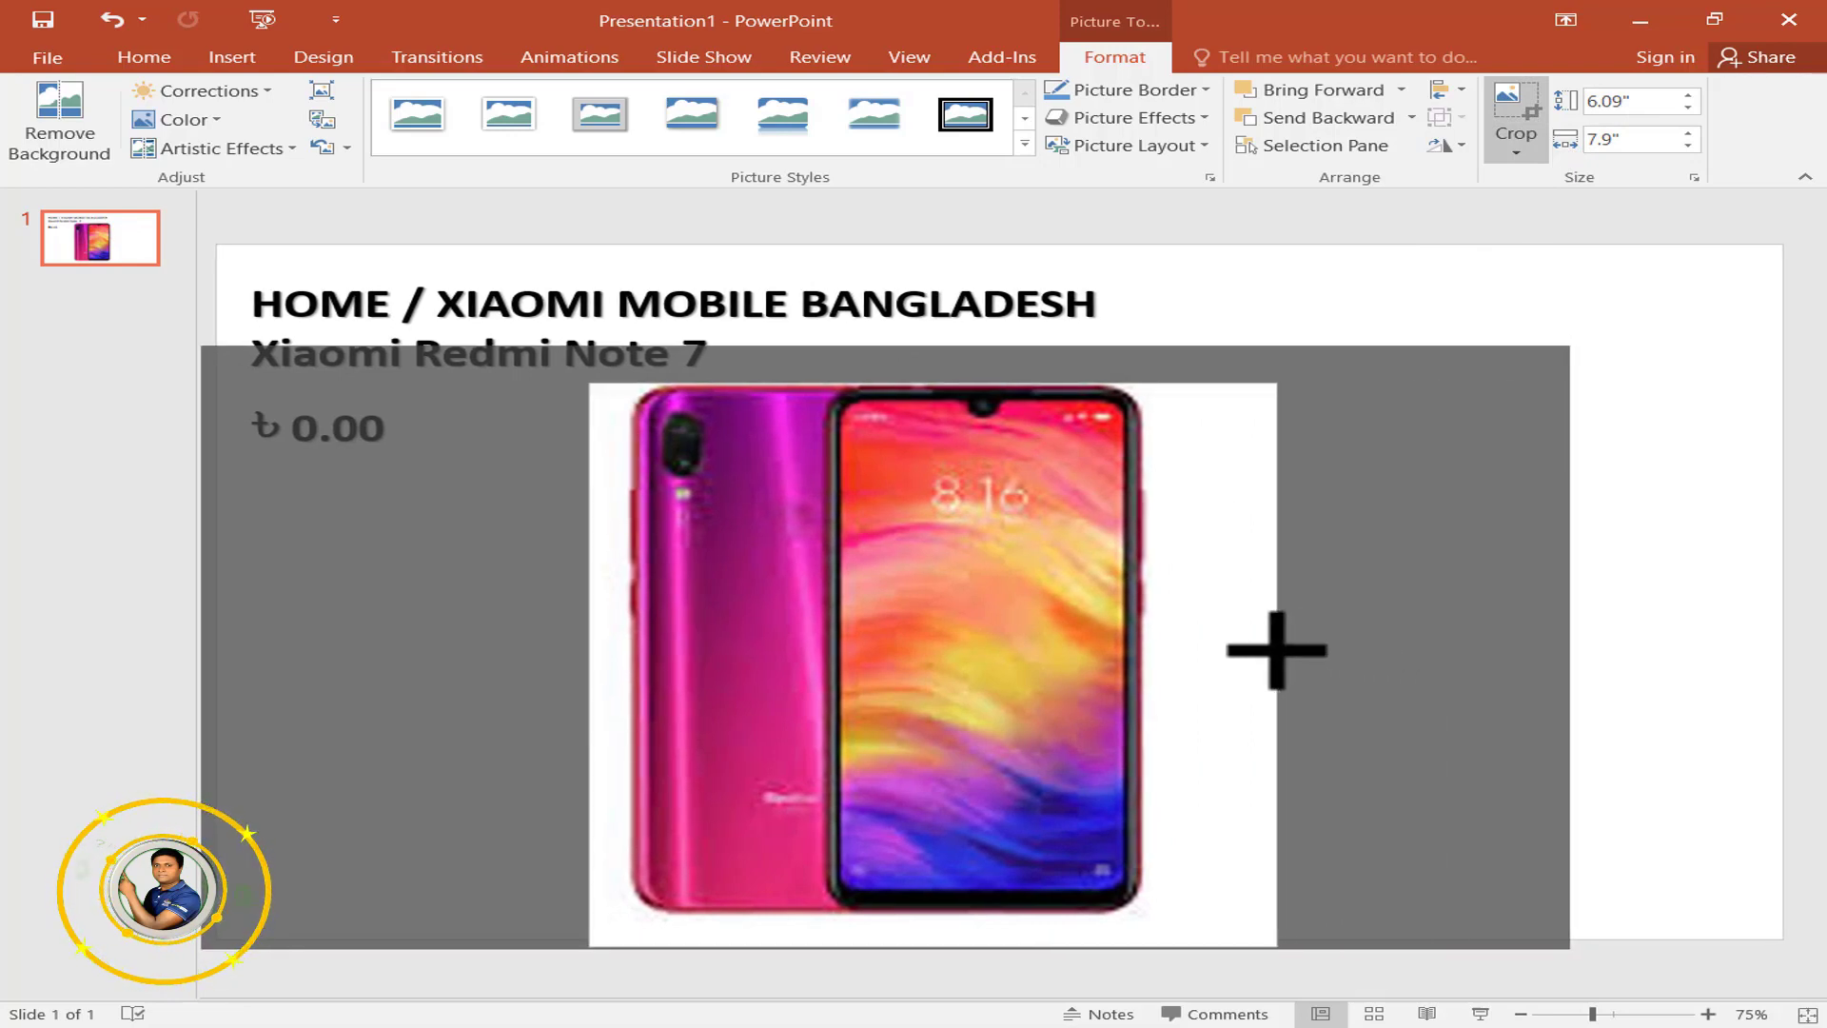
{"action": "left_click_drag", "start_coordinate": [938, 373], "coordinate": [936, 365]}
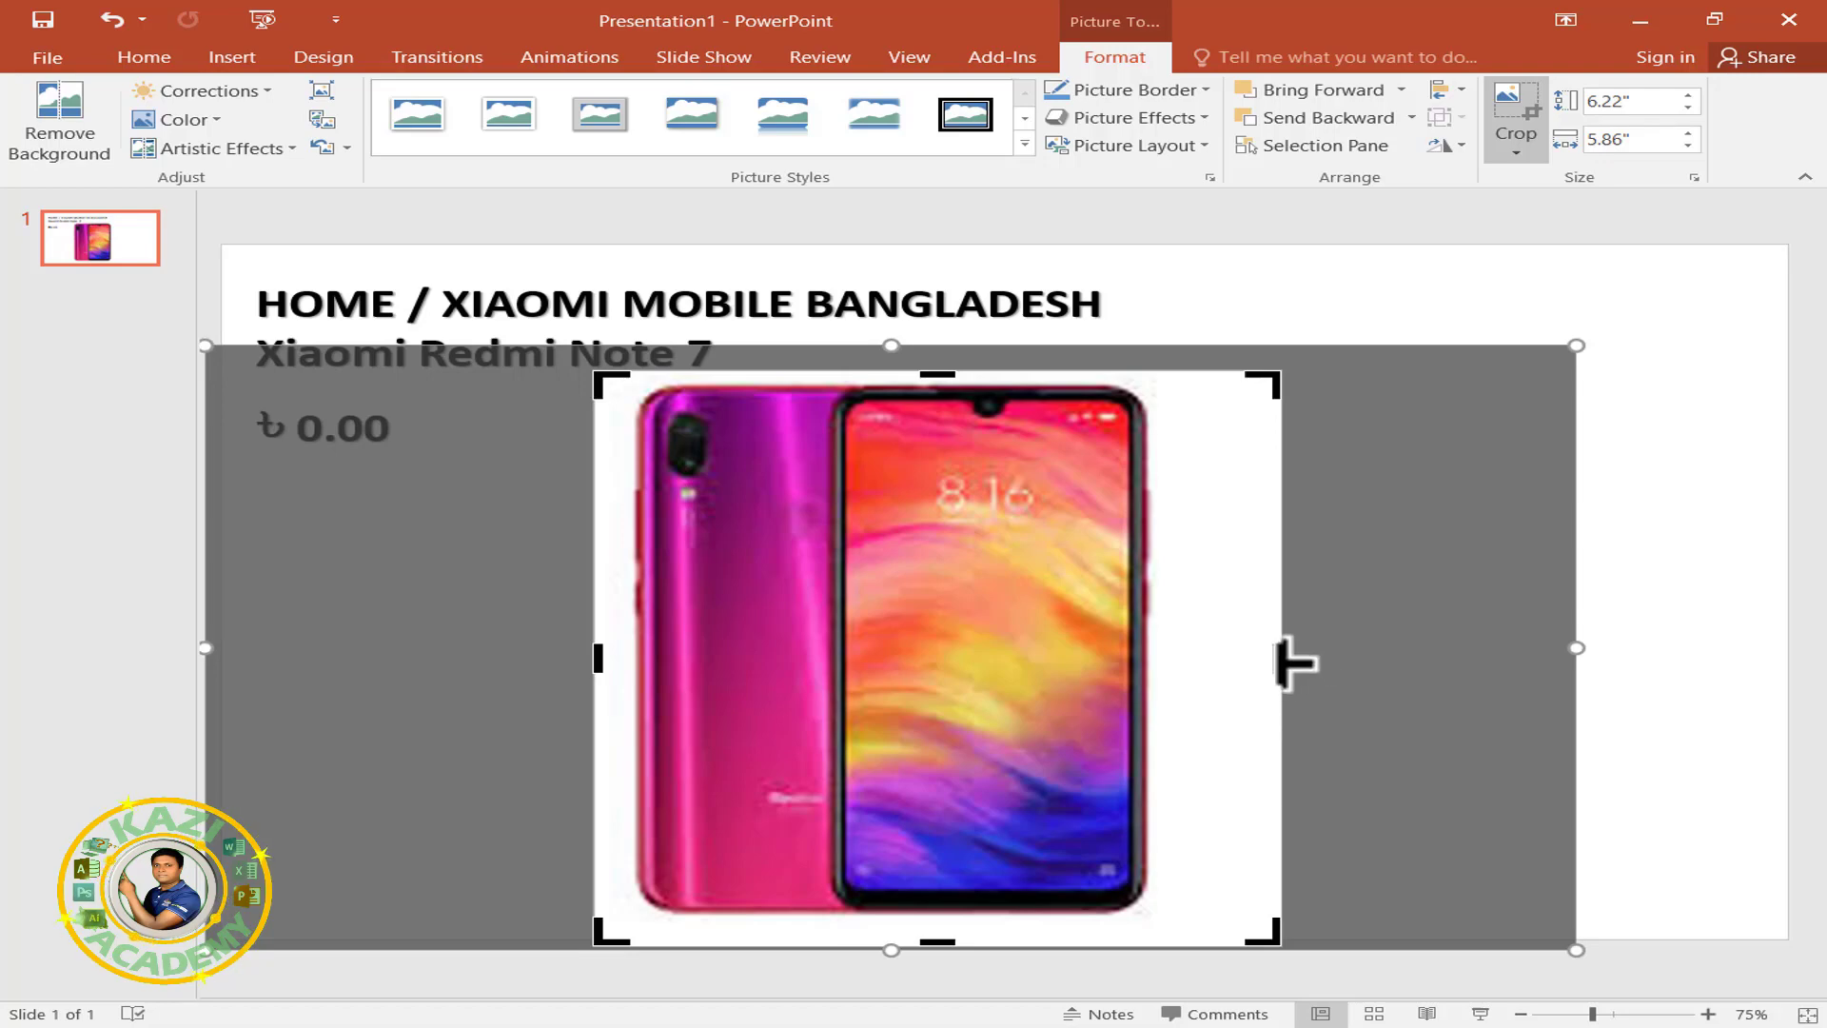
{"action": "left_click_drag", "start_coordinate": [1275, 656], "coordinate": [1193, 656]}
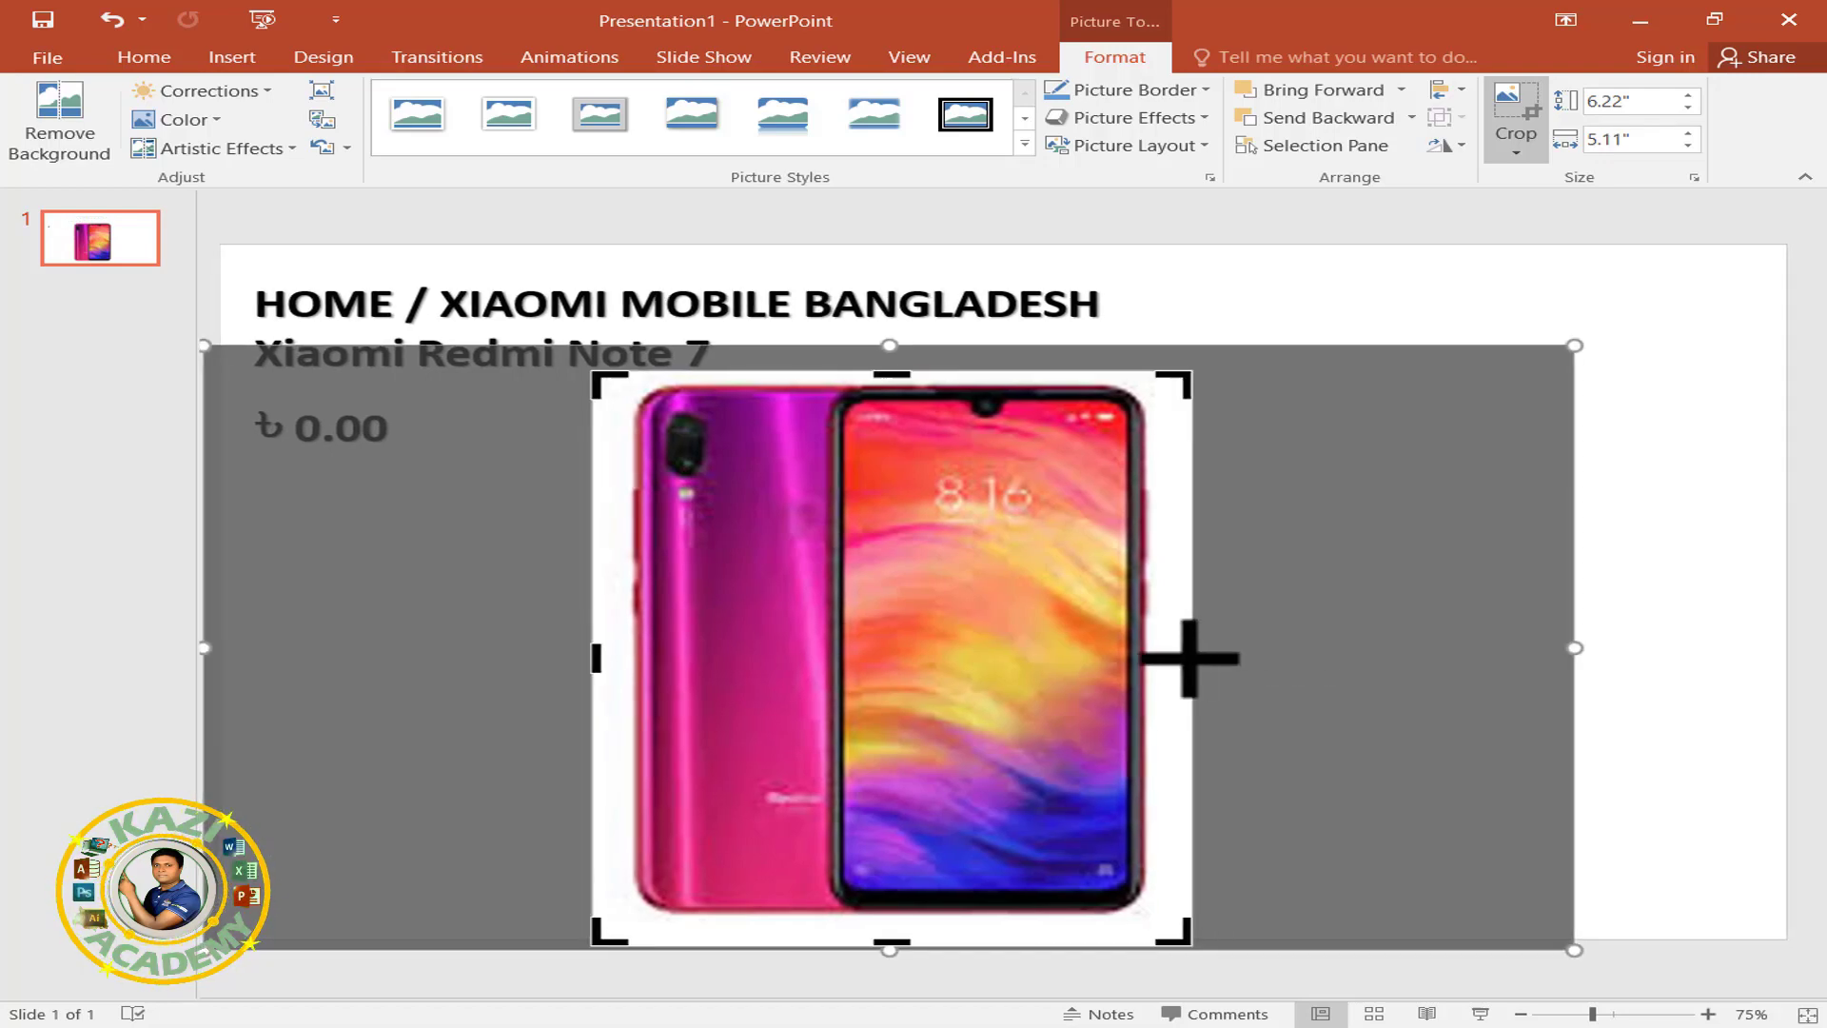
{"action": "left_click", "coordinate": [1513, 124]}
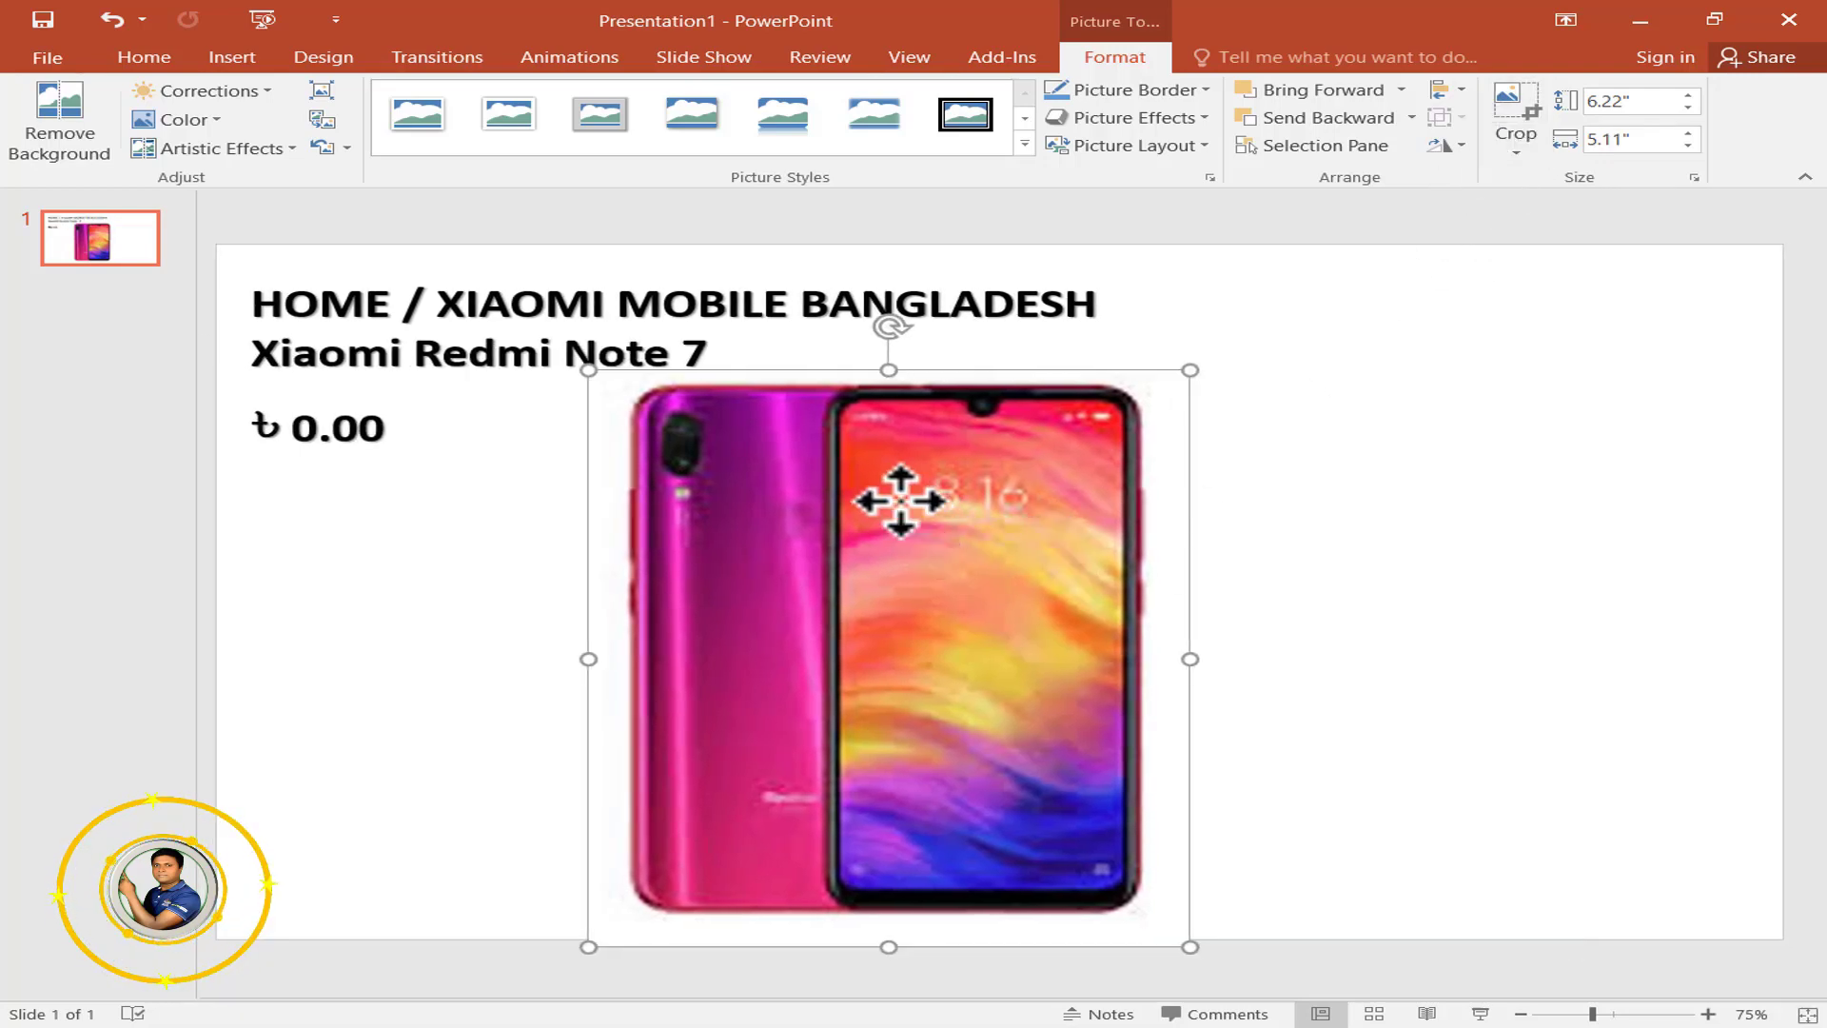
{"action": "left_click_drag", "start_coordinate": [913, 491], "coordinate": [1446, 429]}
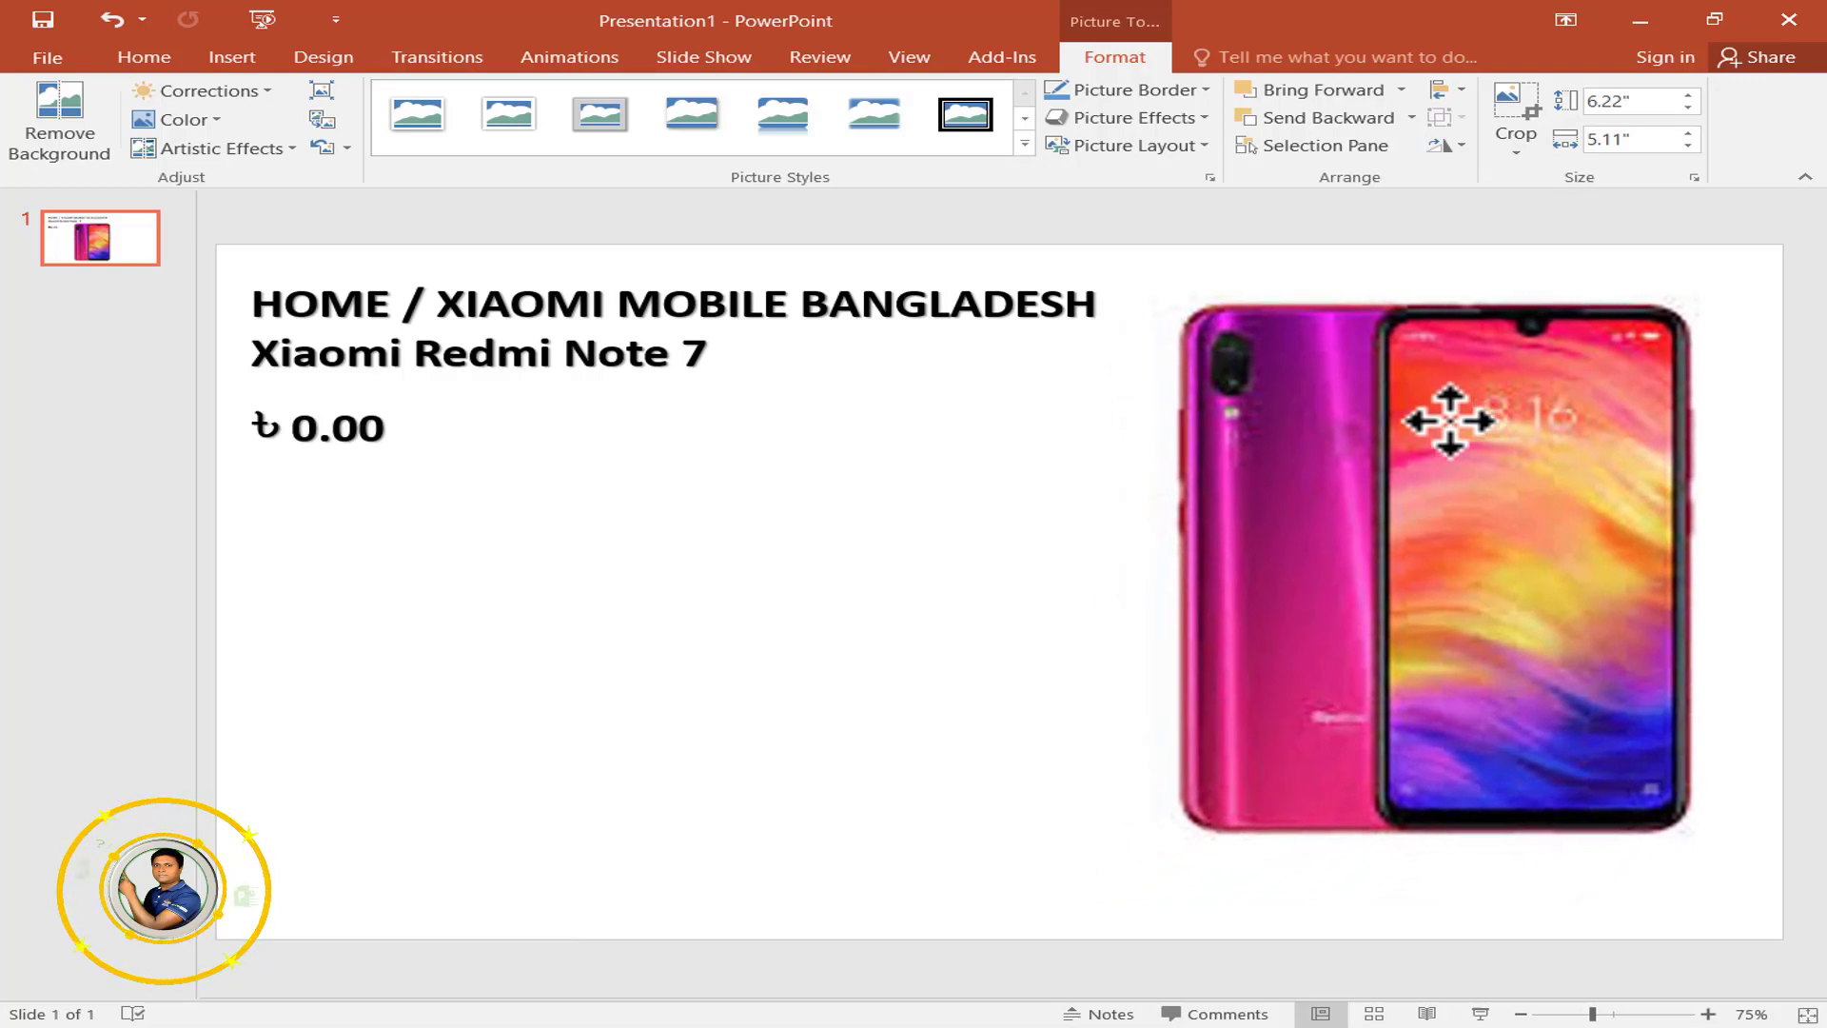
{"action": "left_click", "coordinate": [927, 571]}
{"action": "right_click", "coordinate": [129, 392]}
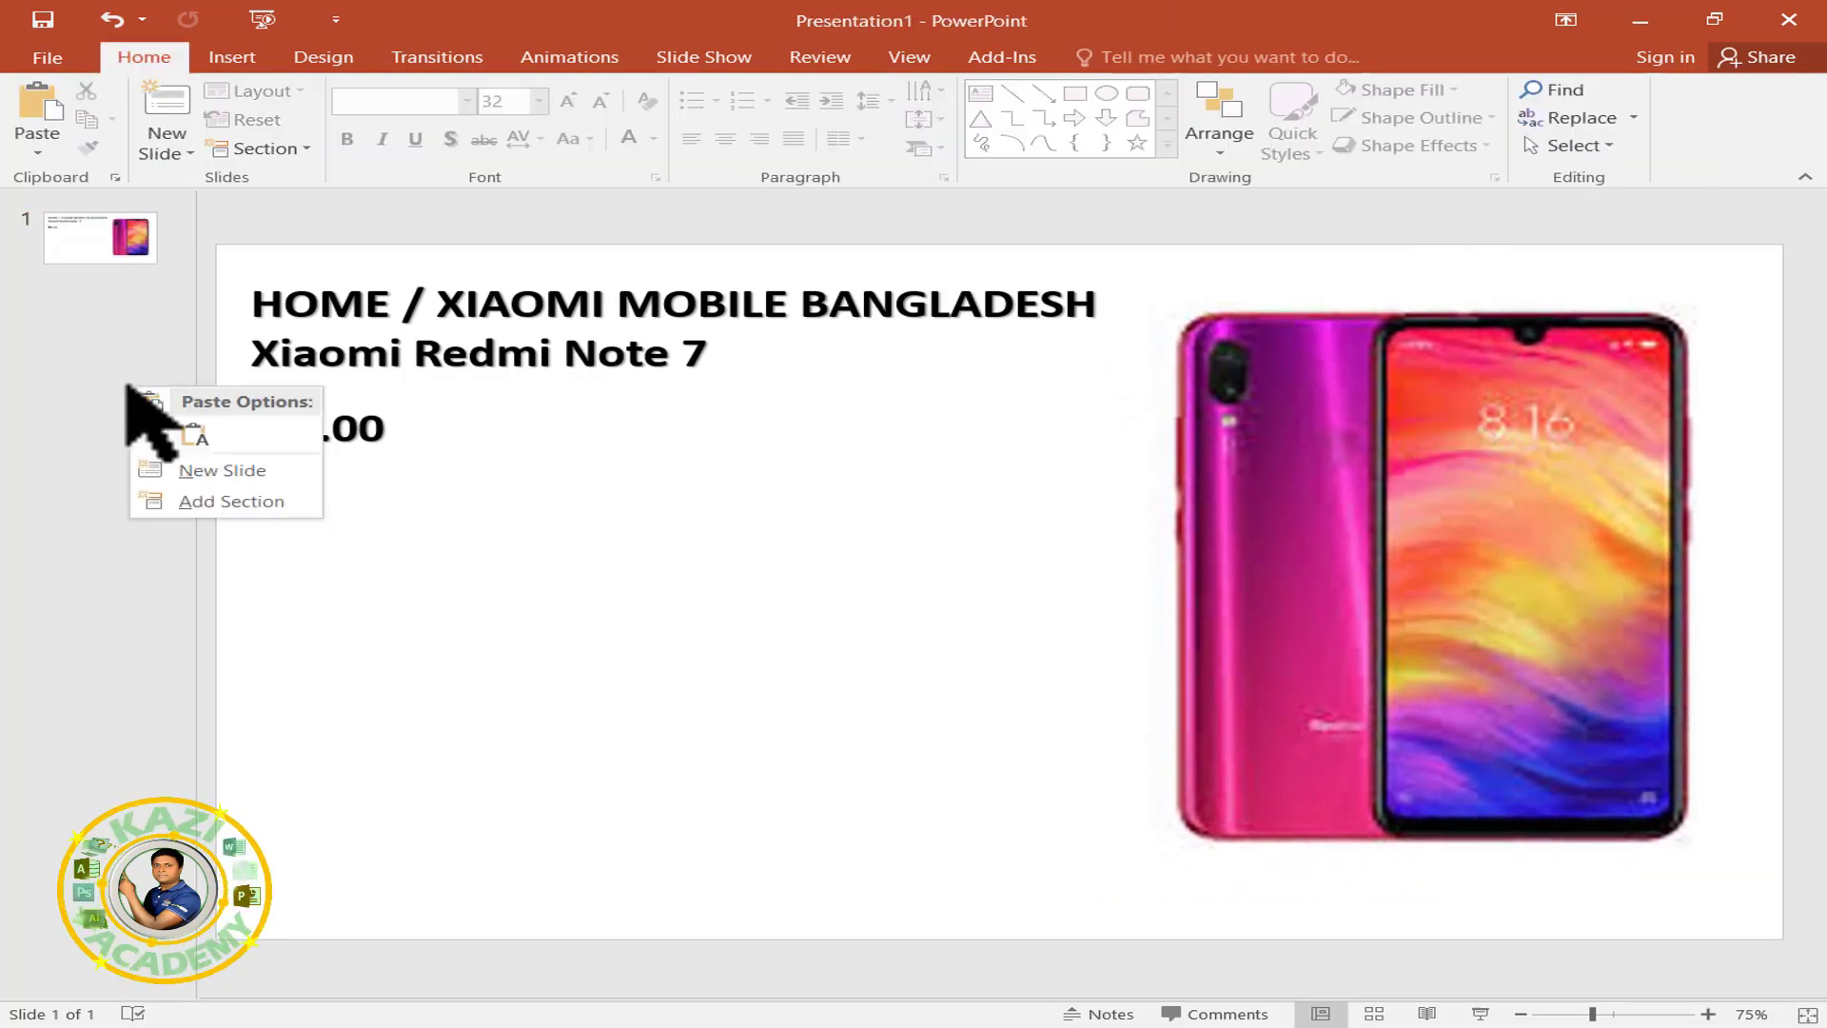
Add a second slide and delete its title and body placeholders.
{"action": "left_click", "coordinate": [160, 468]}
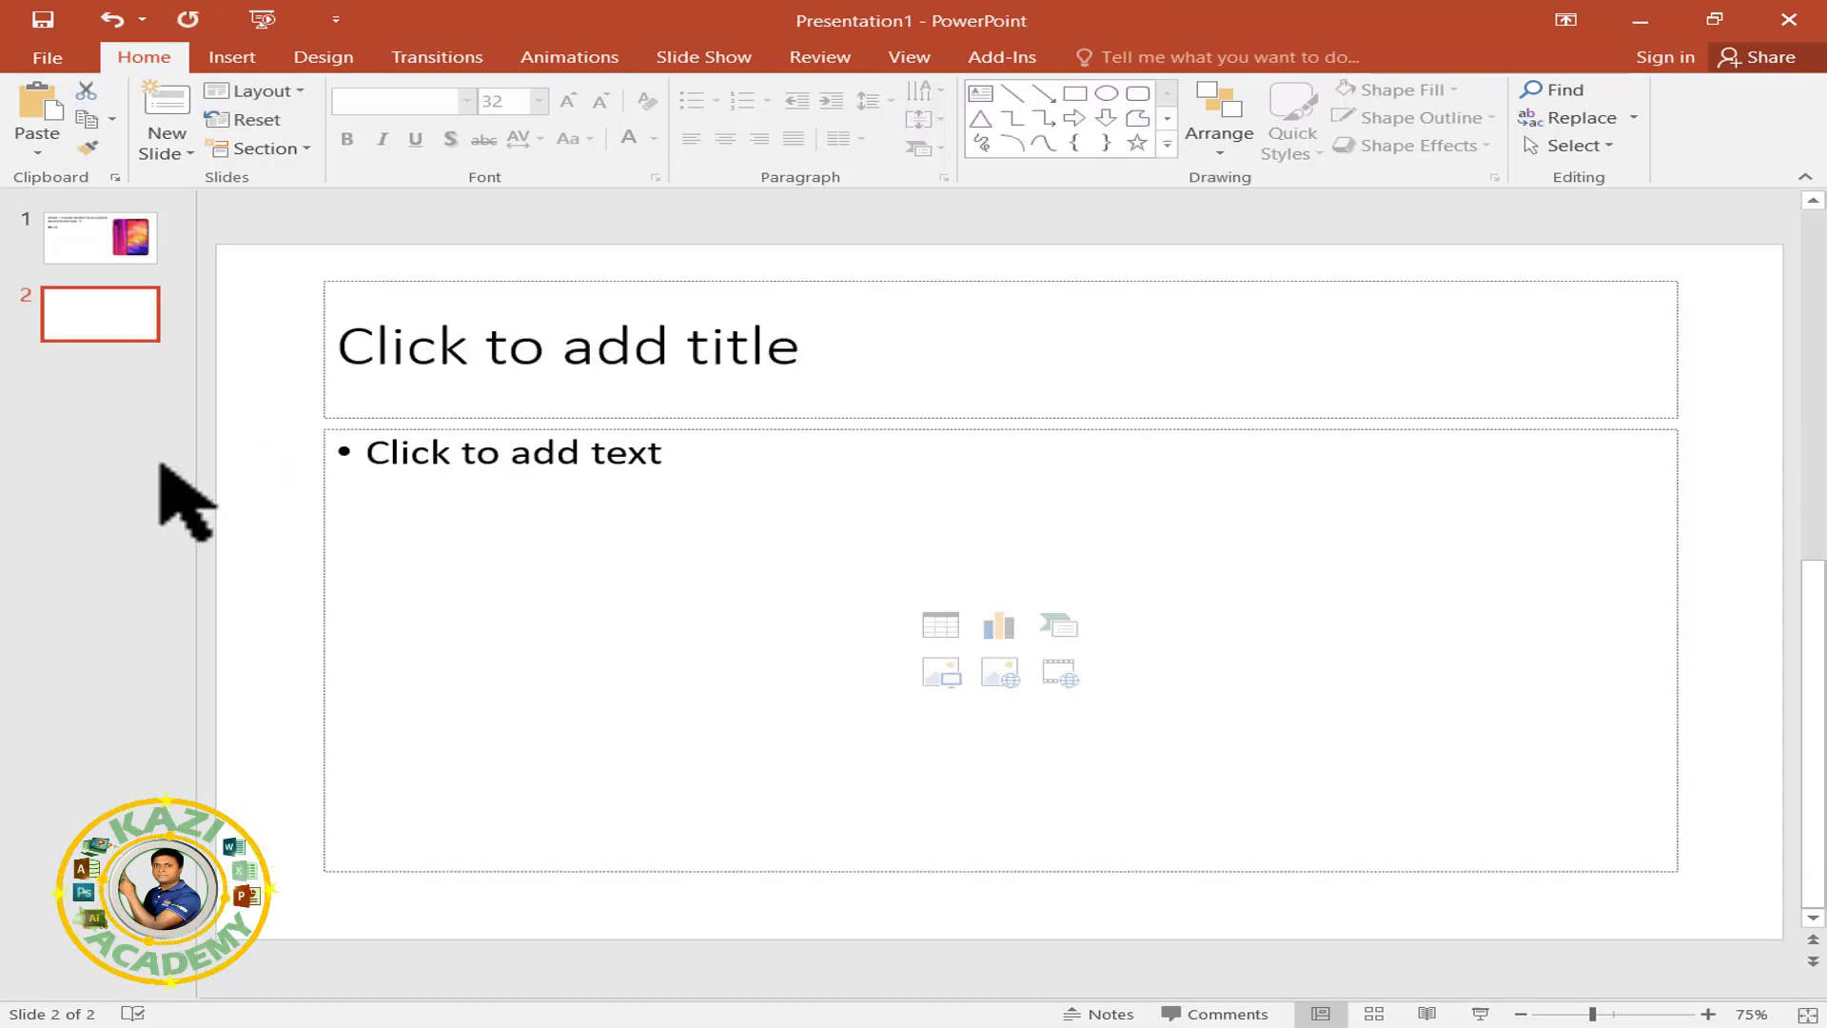
{"action": "left_click", "coordinate": [824, 275]}
{"action": "key", "text": "Delete"}
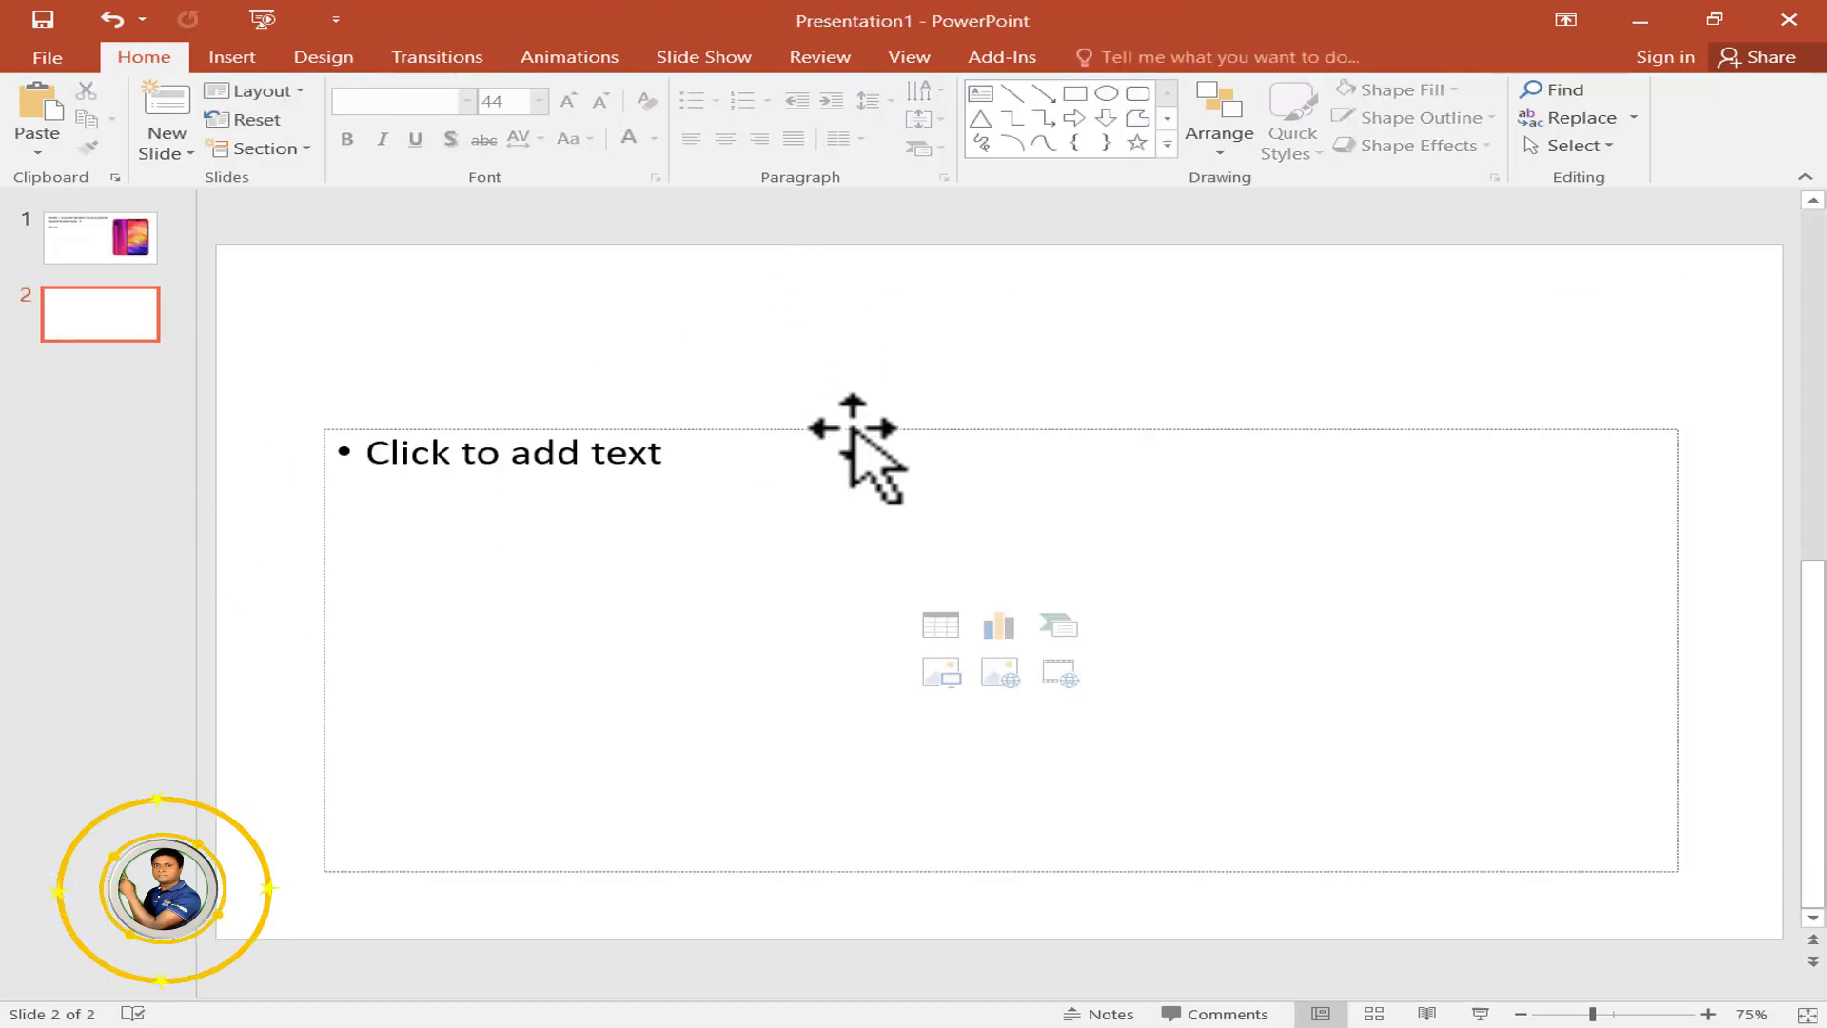
{"action": "left_click", "coordinate": [850, 430]}
{"action": "key", "text": "Delete"}
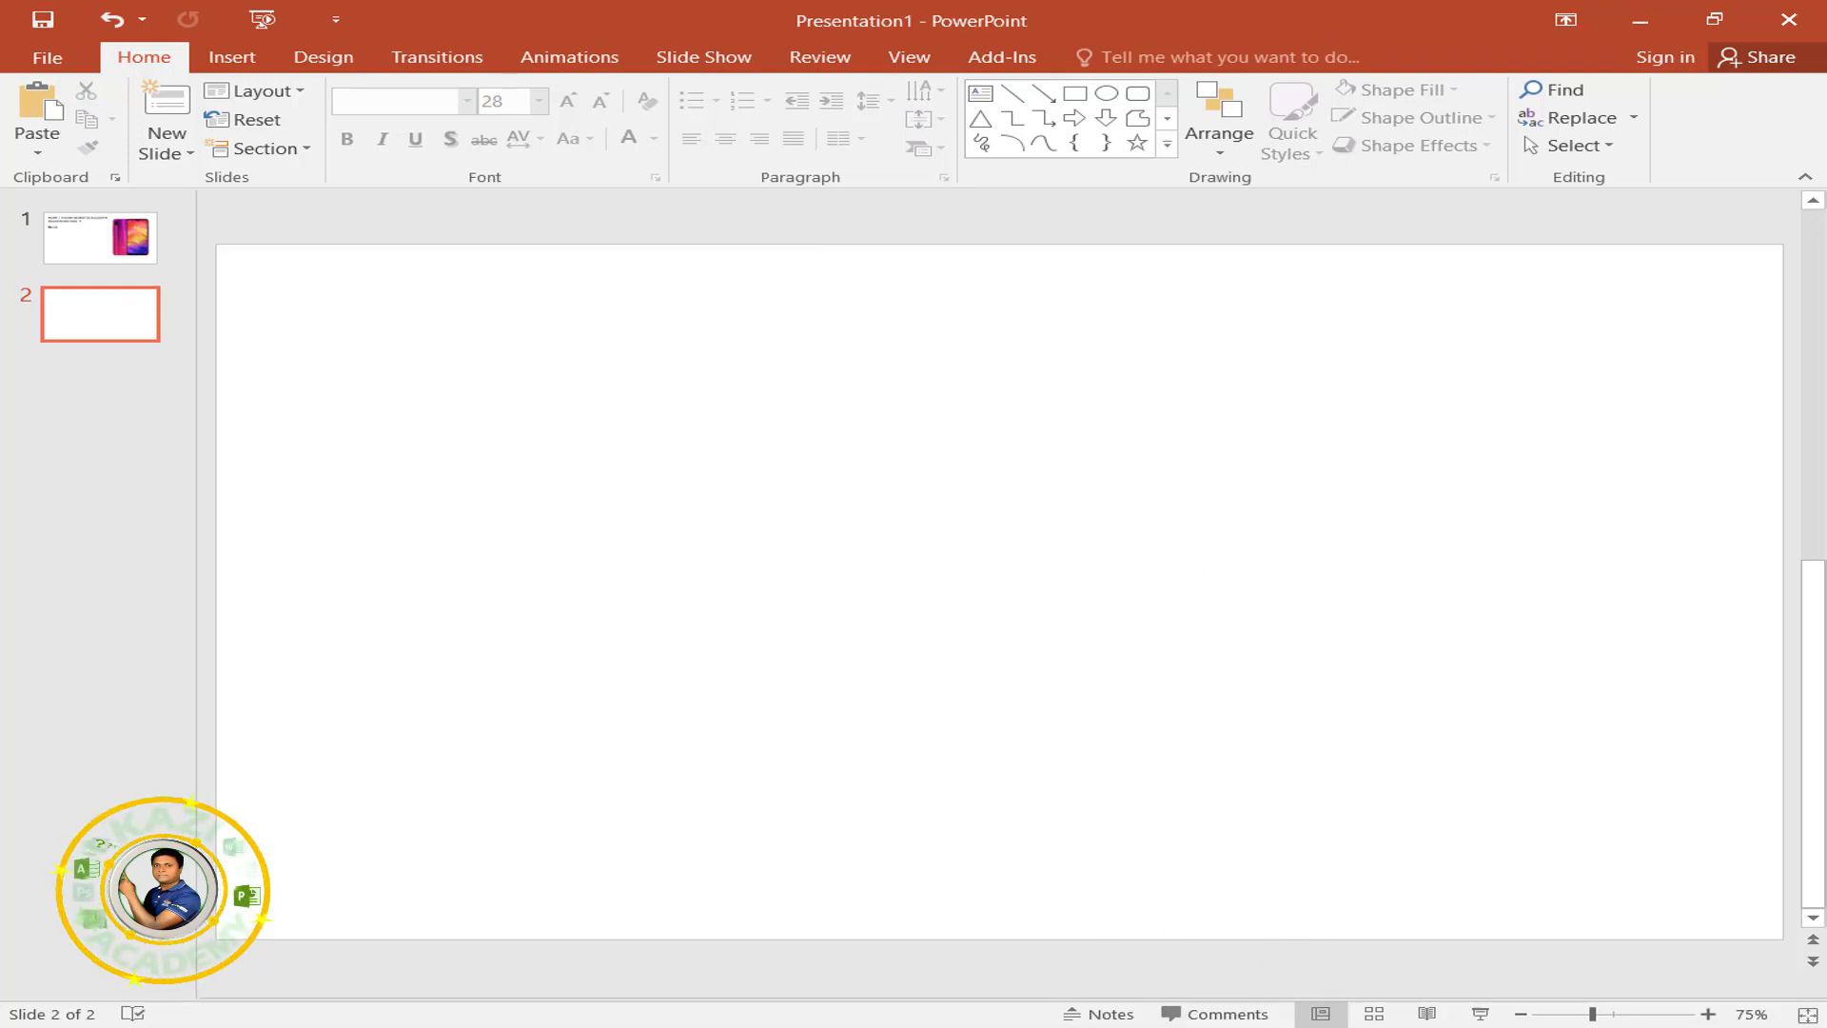
Paste the Notepad spec lines, First Release through Face Unlock, into a wide box at the upper-left.
{"action": "key", "text": "alt+Tab"}
{"action": "left_click", "coordinate": [589, 743]}
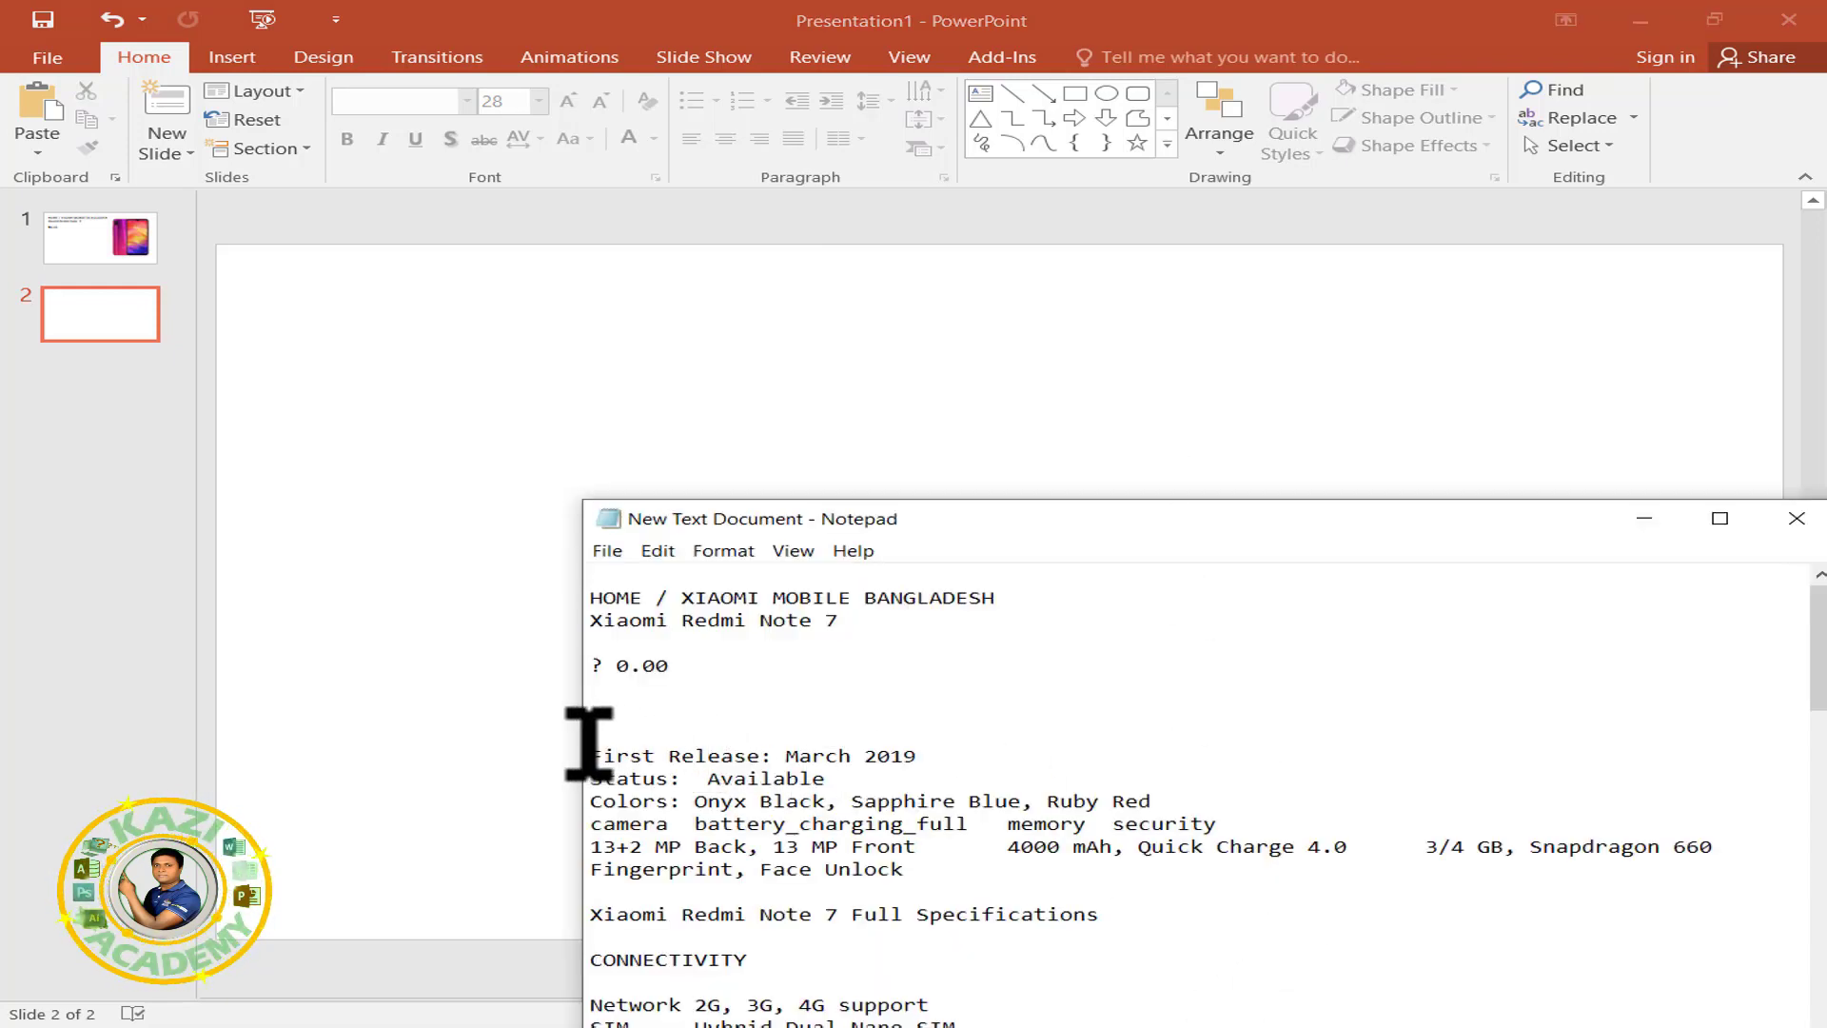
{"action": "left_click_drag", "start_coordinate": [631, 757], "coordinate": [927, 871]}
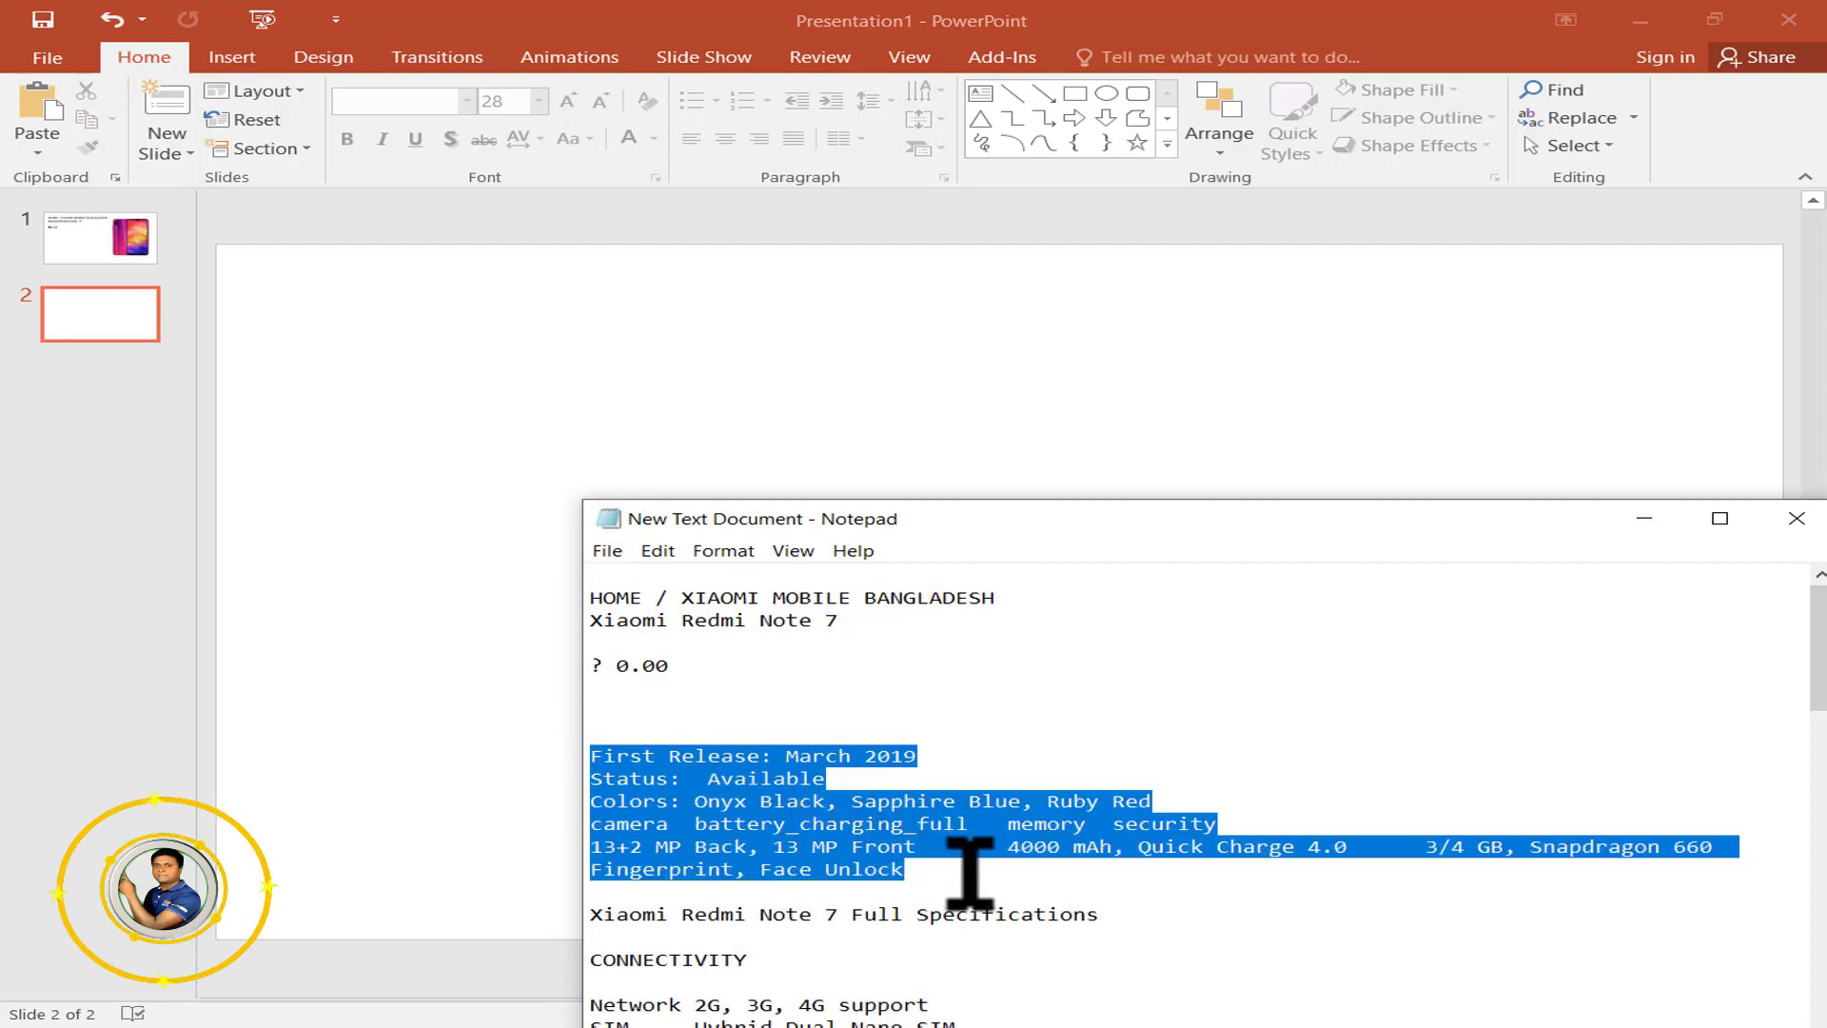
{"action": "key", "text": "alt+Tab"}
{"action": "key", "text": "ctrl+v"}
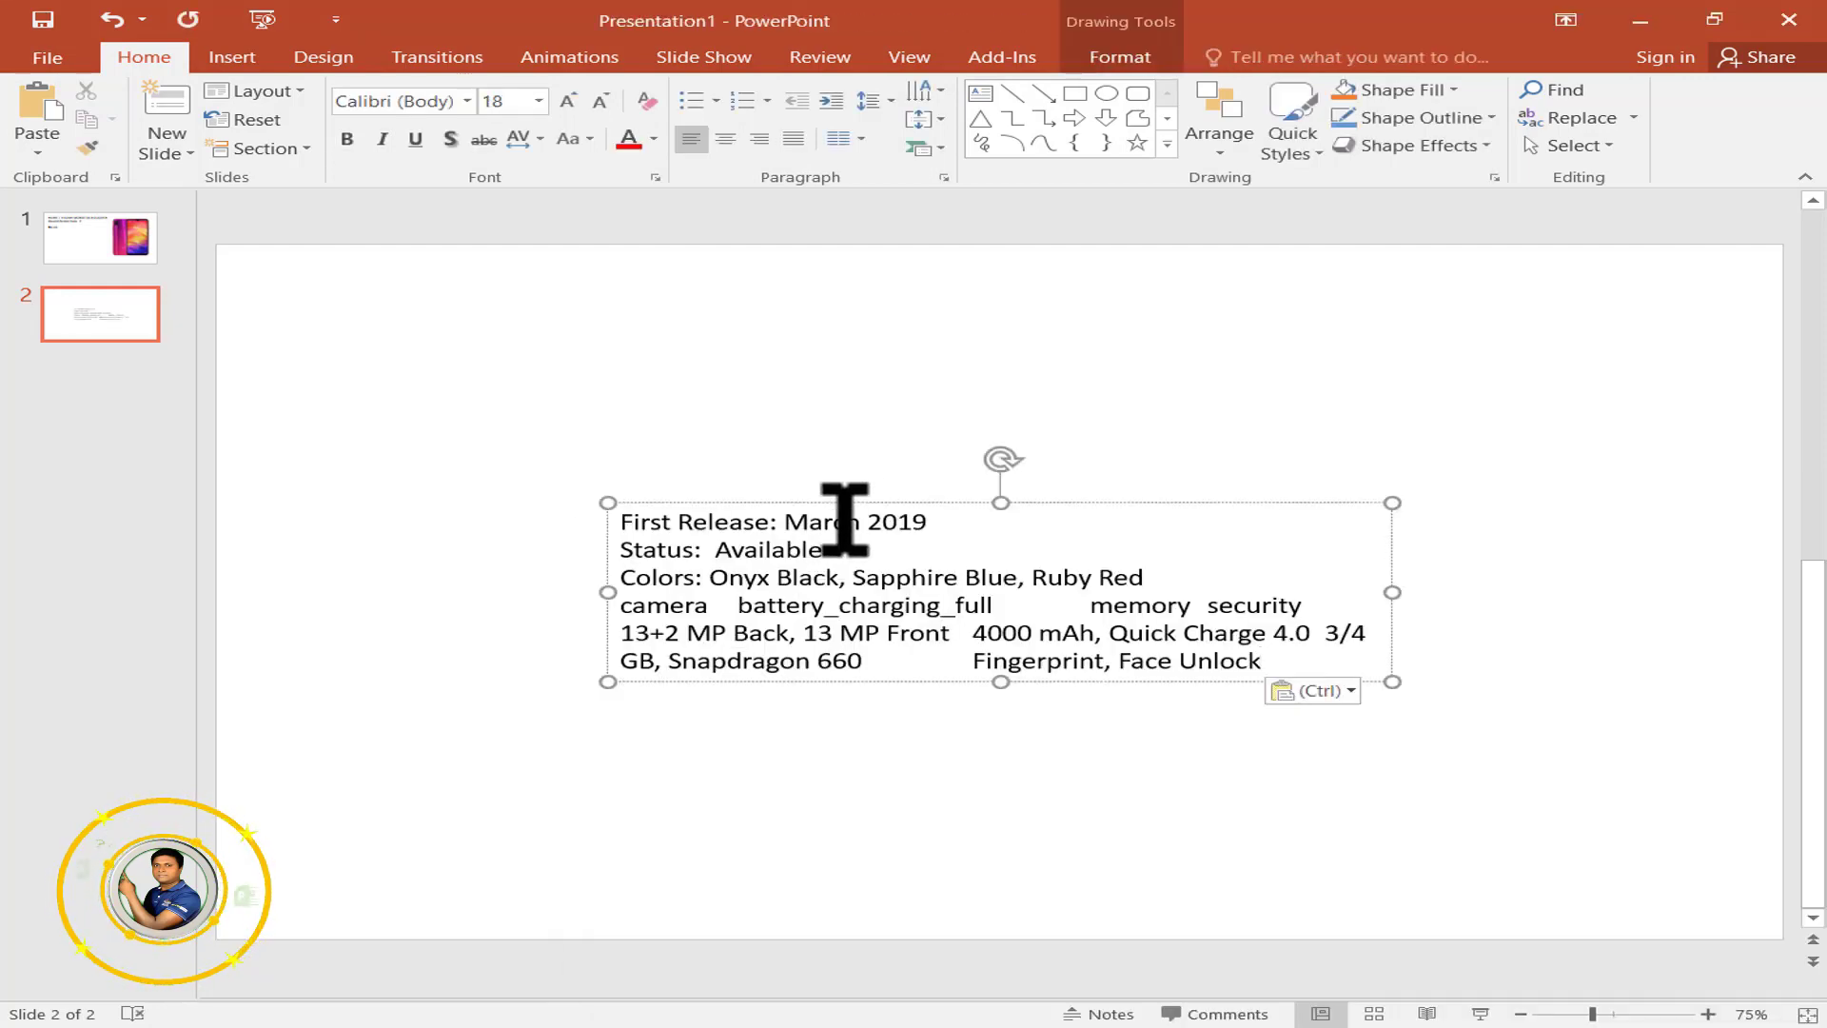
{"action": "left_click_drag", "start_coordinate": [852, 504], "coordinate": [496, 264]}
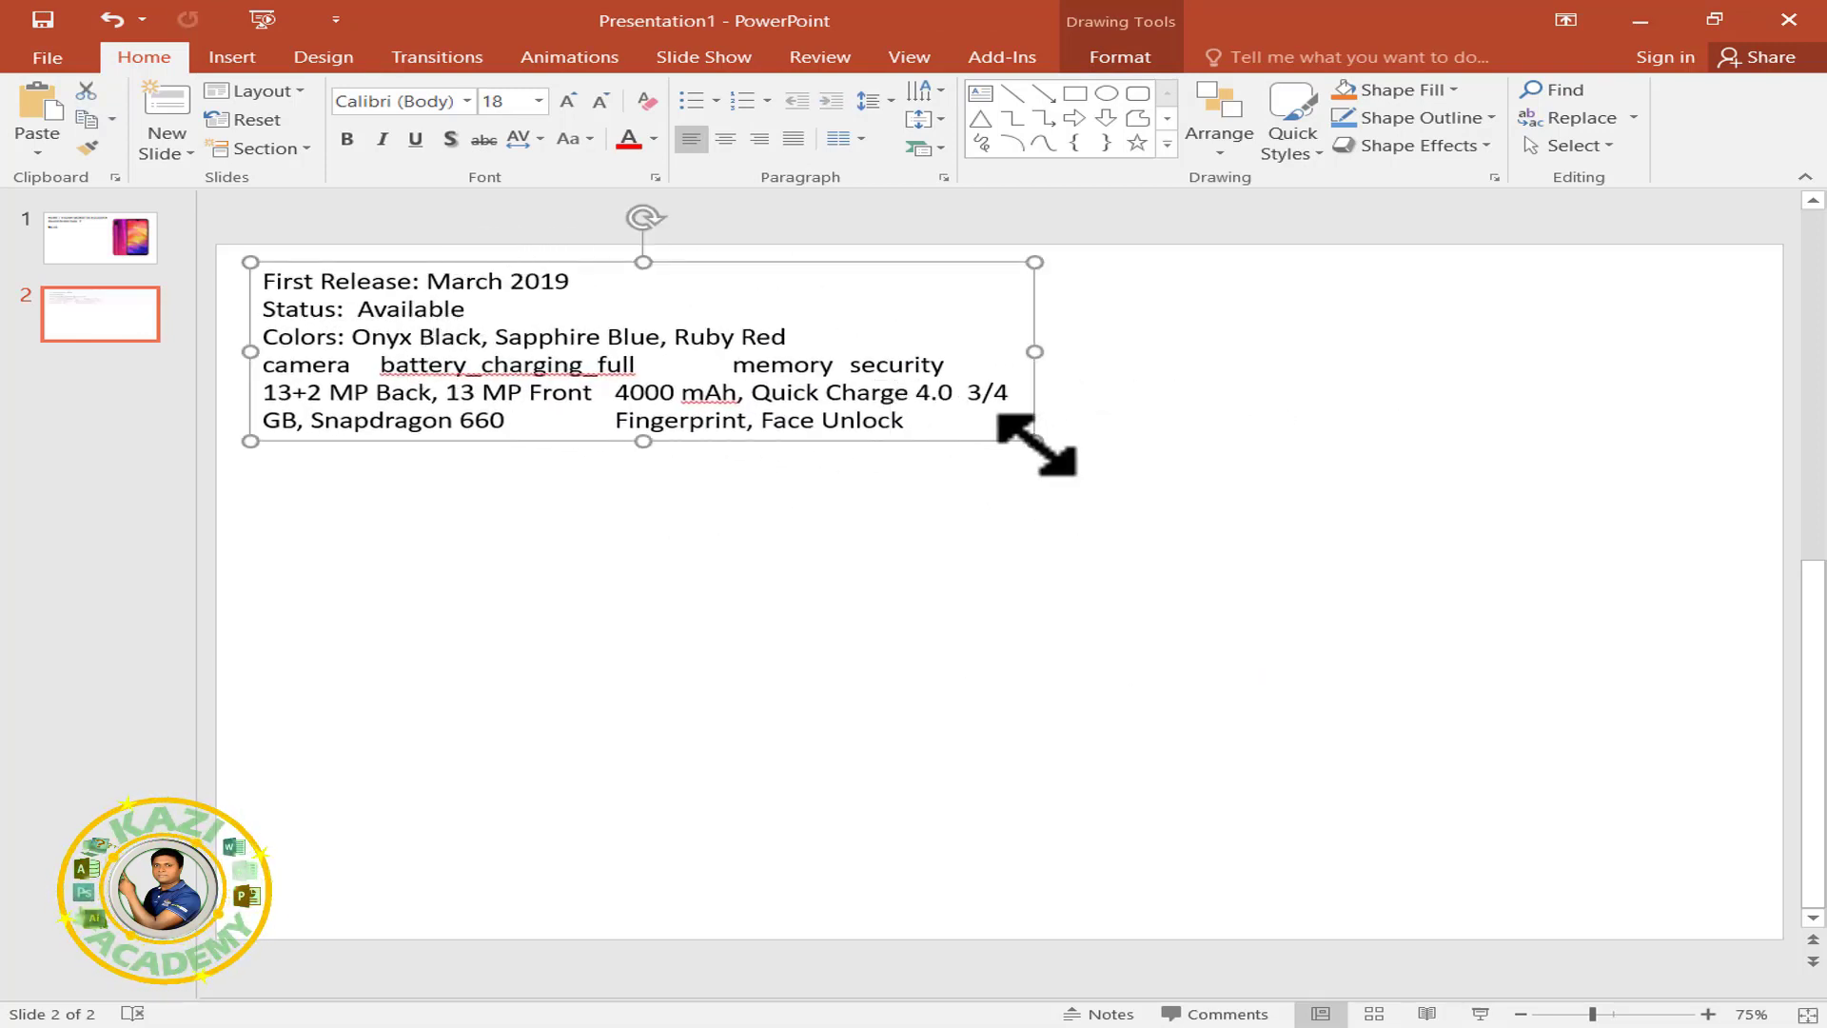
{"action": "left_click_drag", "start_coordinate": [1035, 440], "coordinate": [1754, 474]}
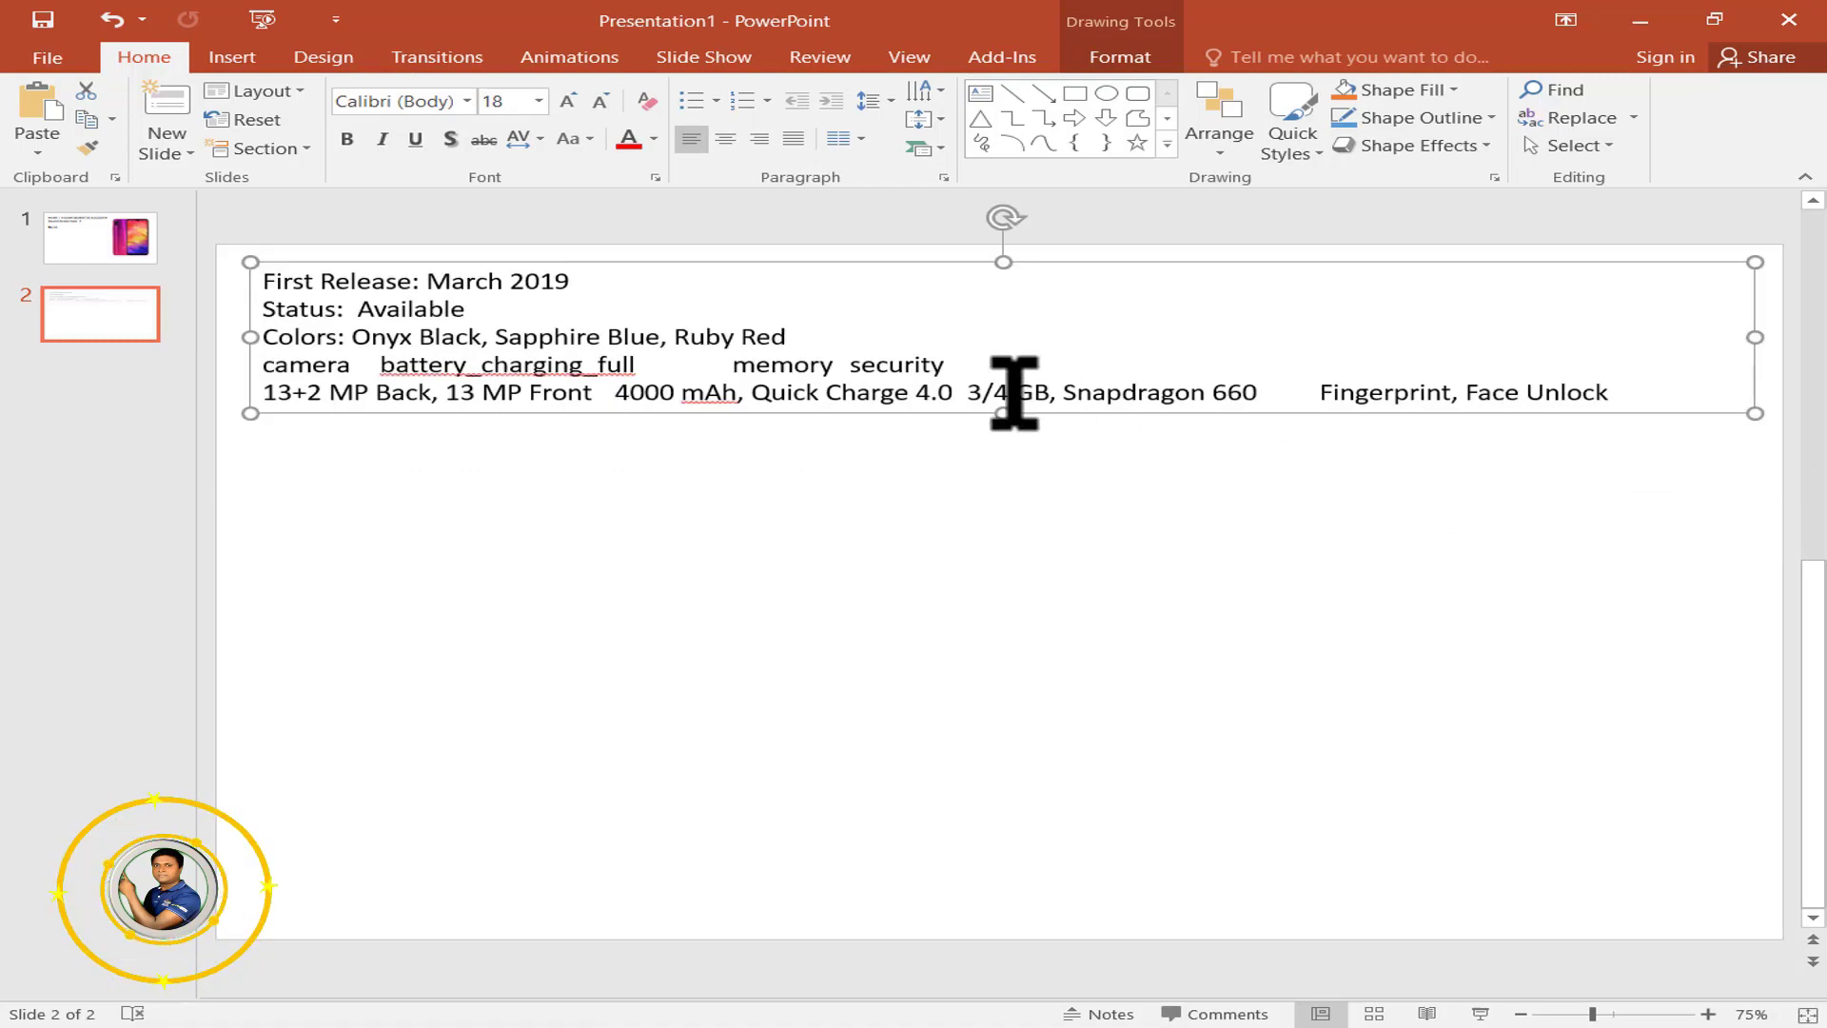
Insert the Xiaomi-Redmi-Note-7-Black photo onto slide 2.
{"action": "left_click", "coordinate": [233, 55]}
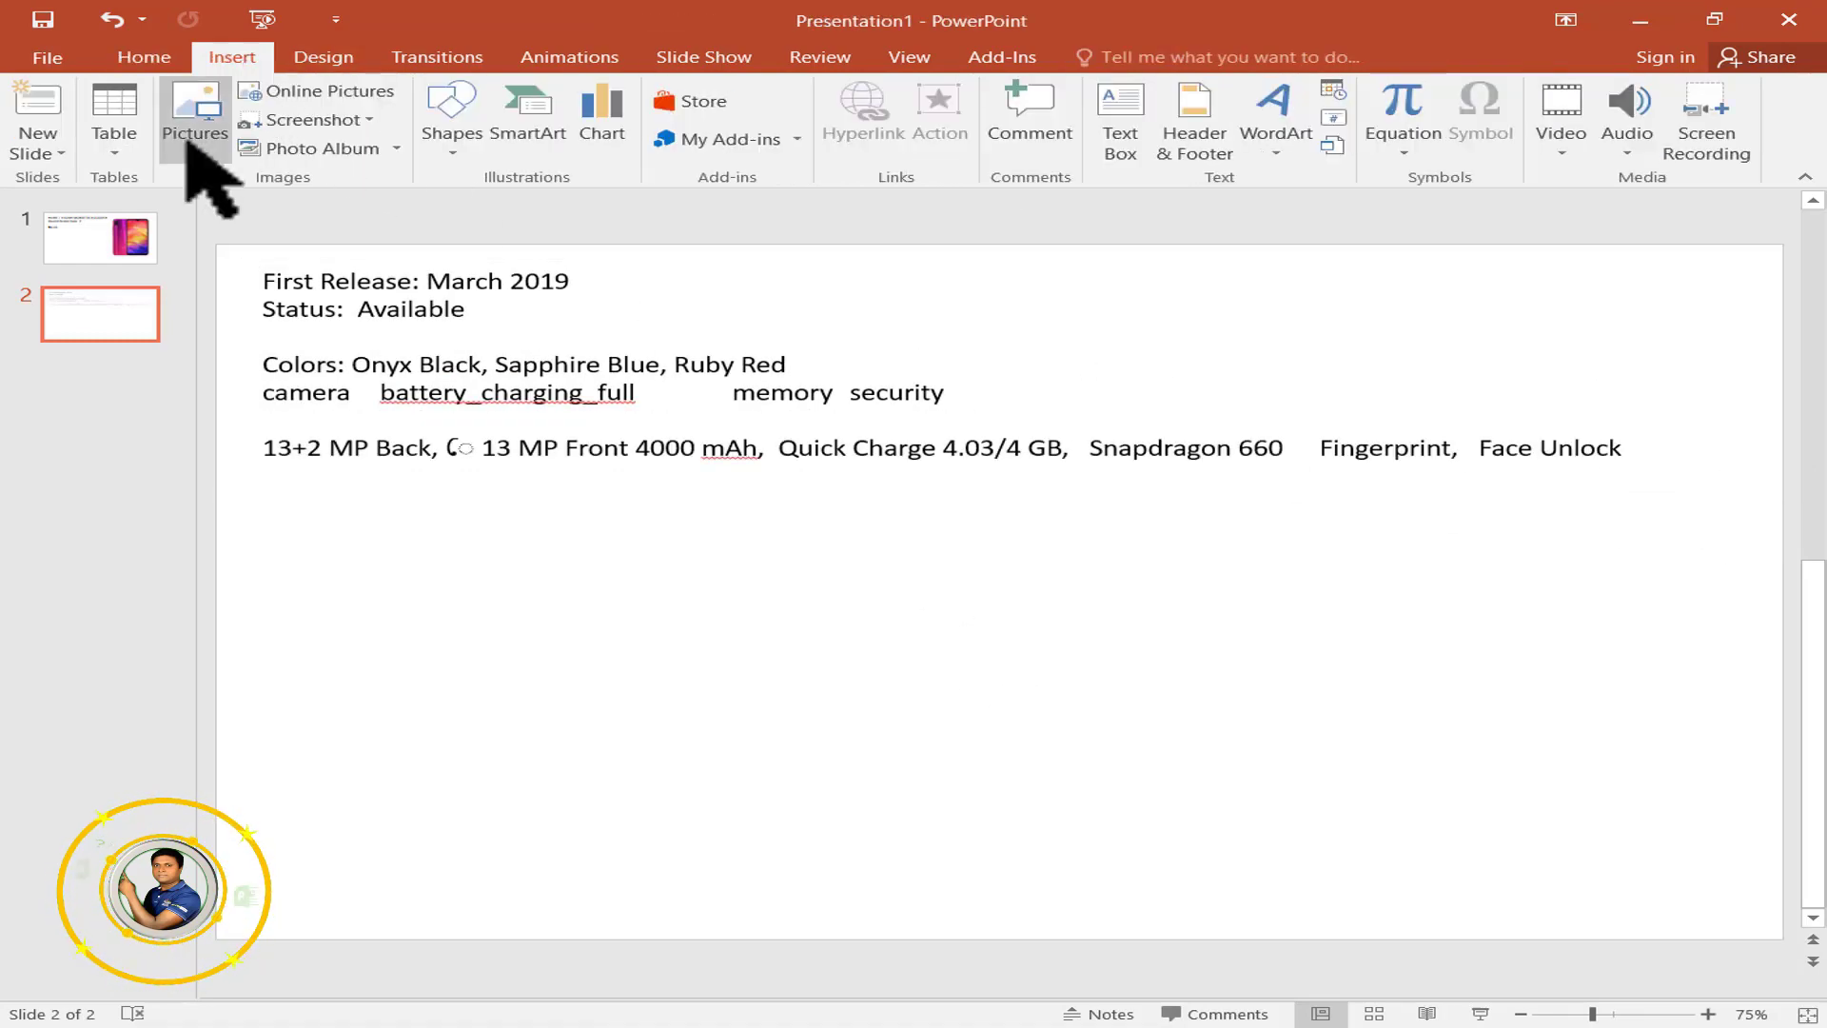
{"action": "left_click", "coordinate": [188, 133]}
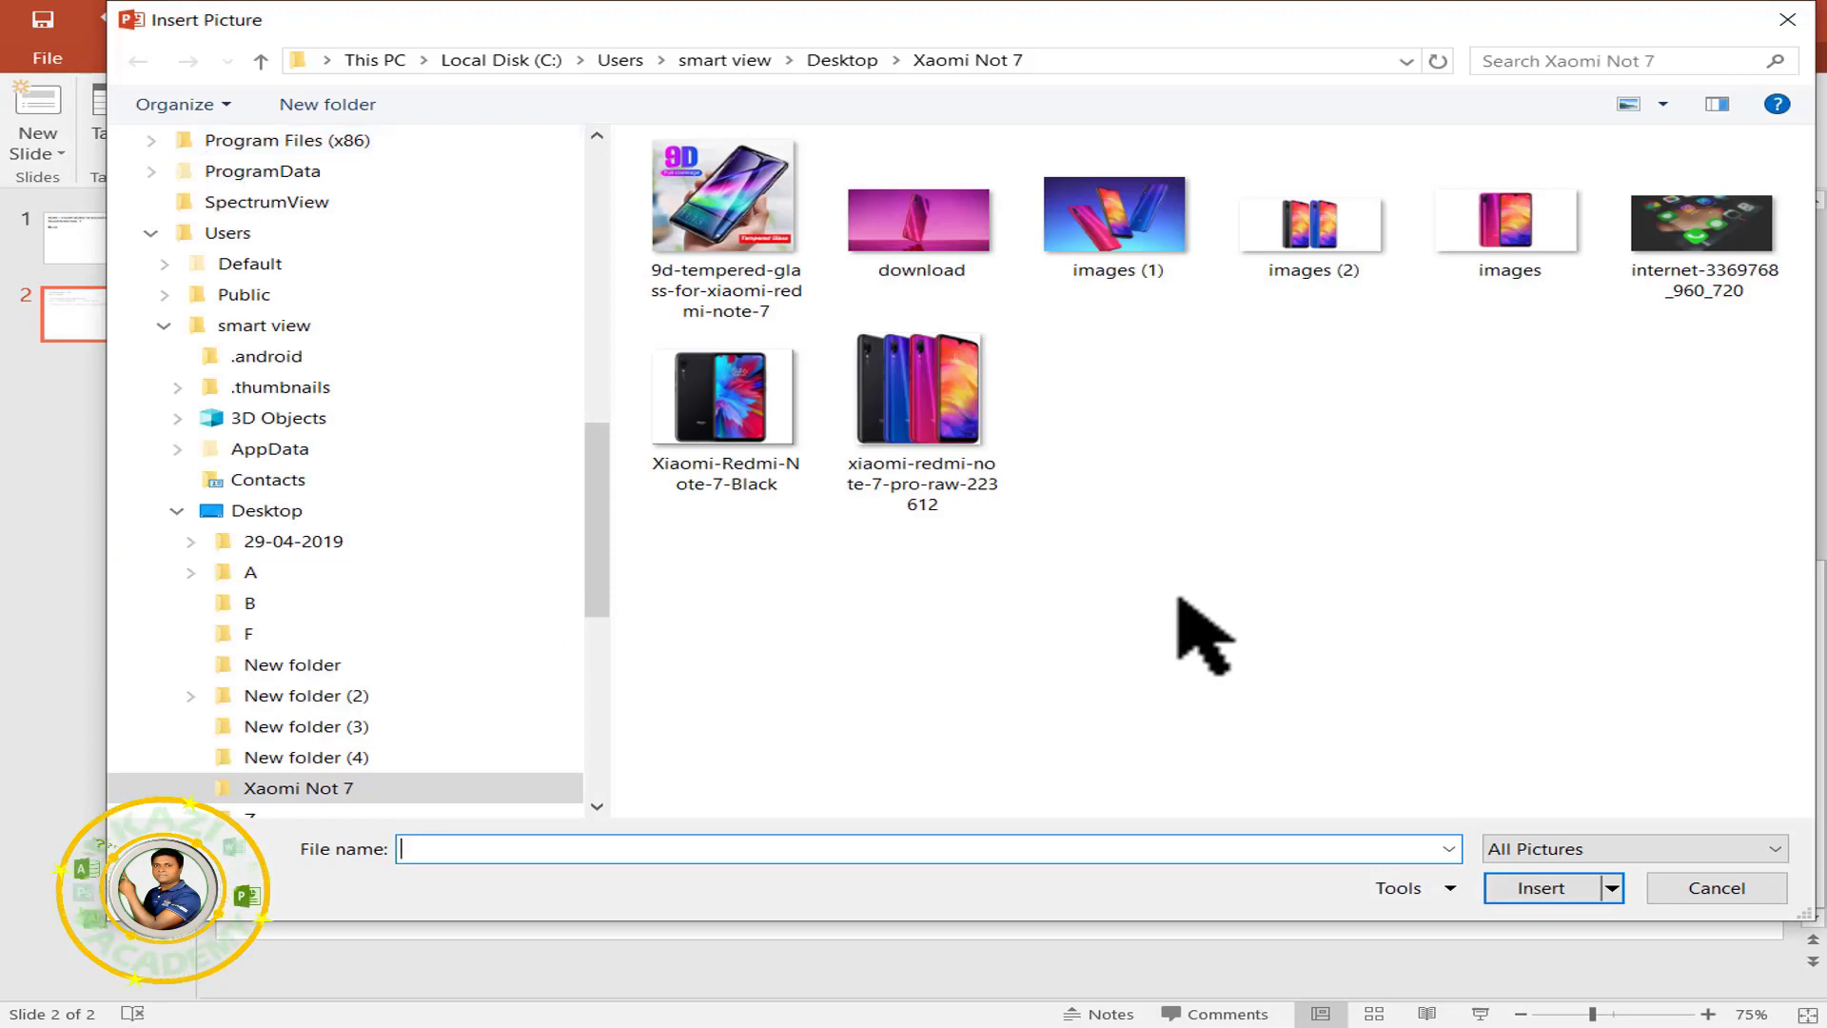
{"action": "left_click", "coordinate": [731, 423]}
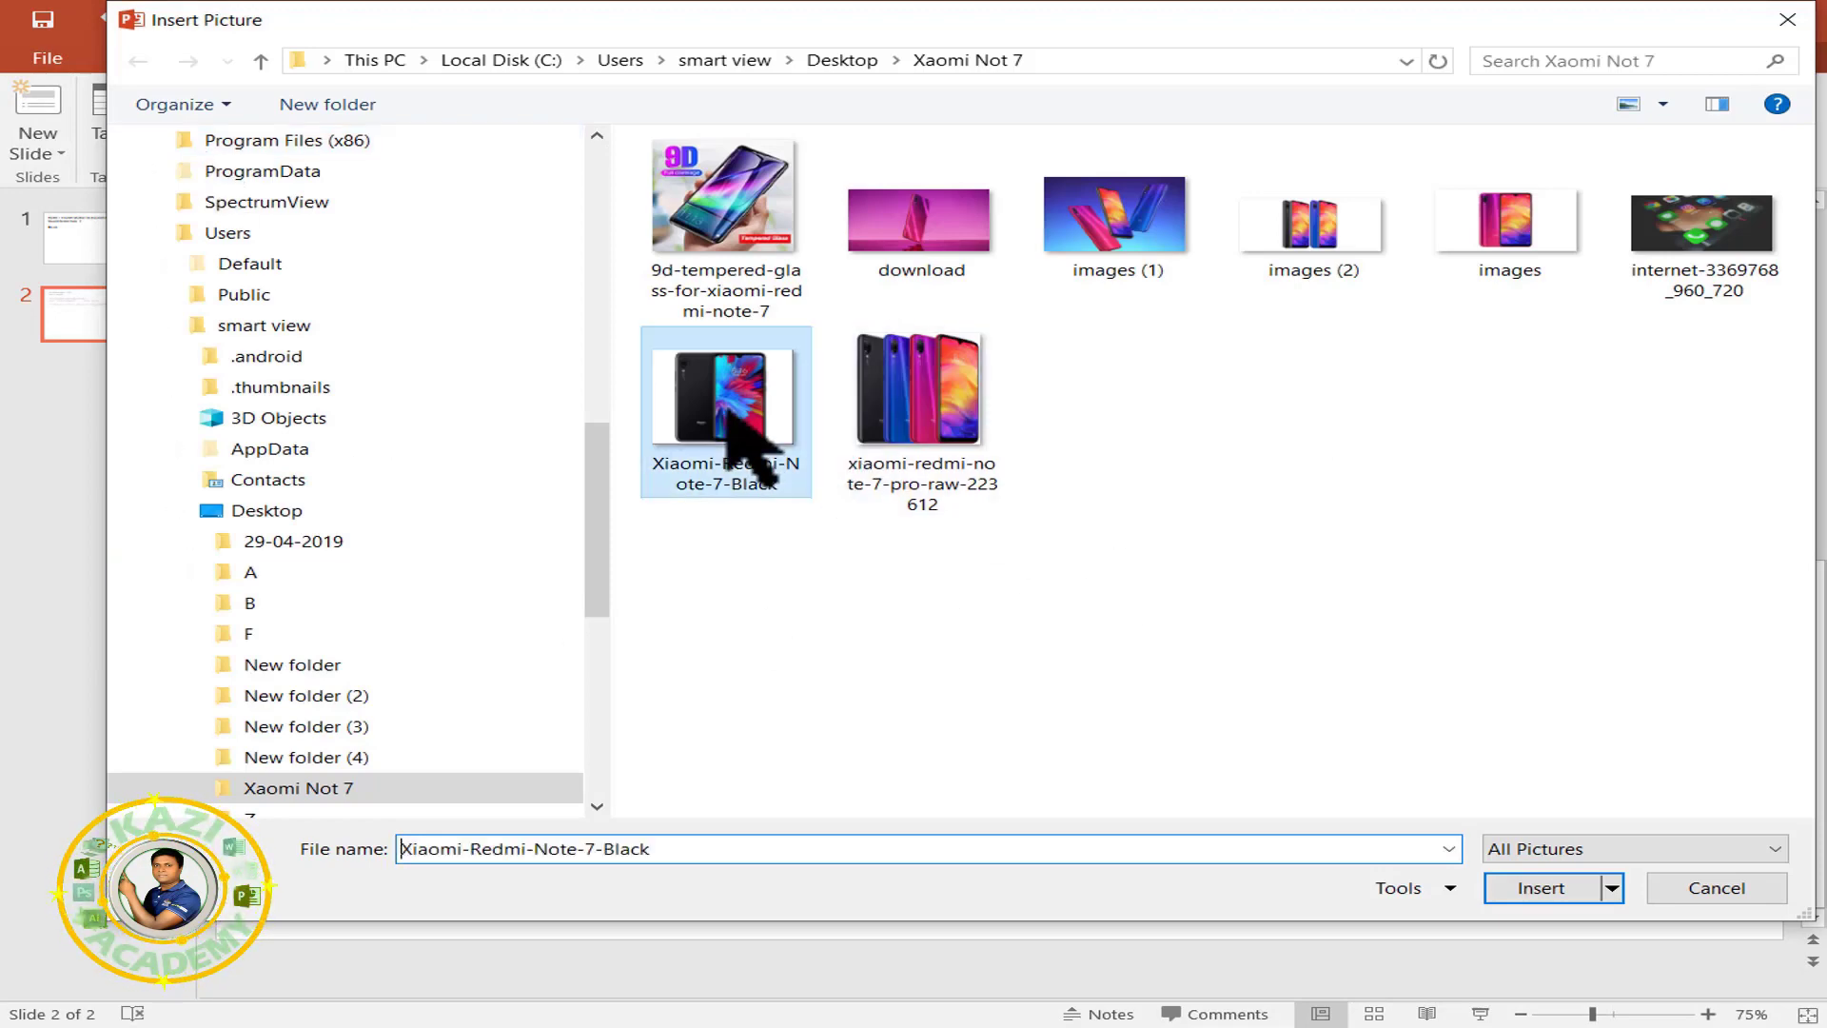
{"action": "left_click", "coordinate": [1541, 887]}
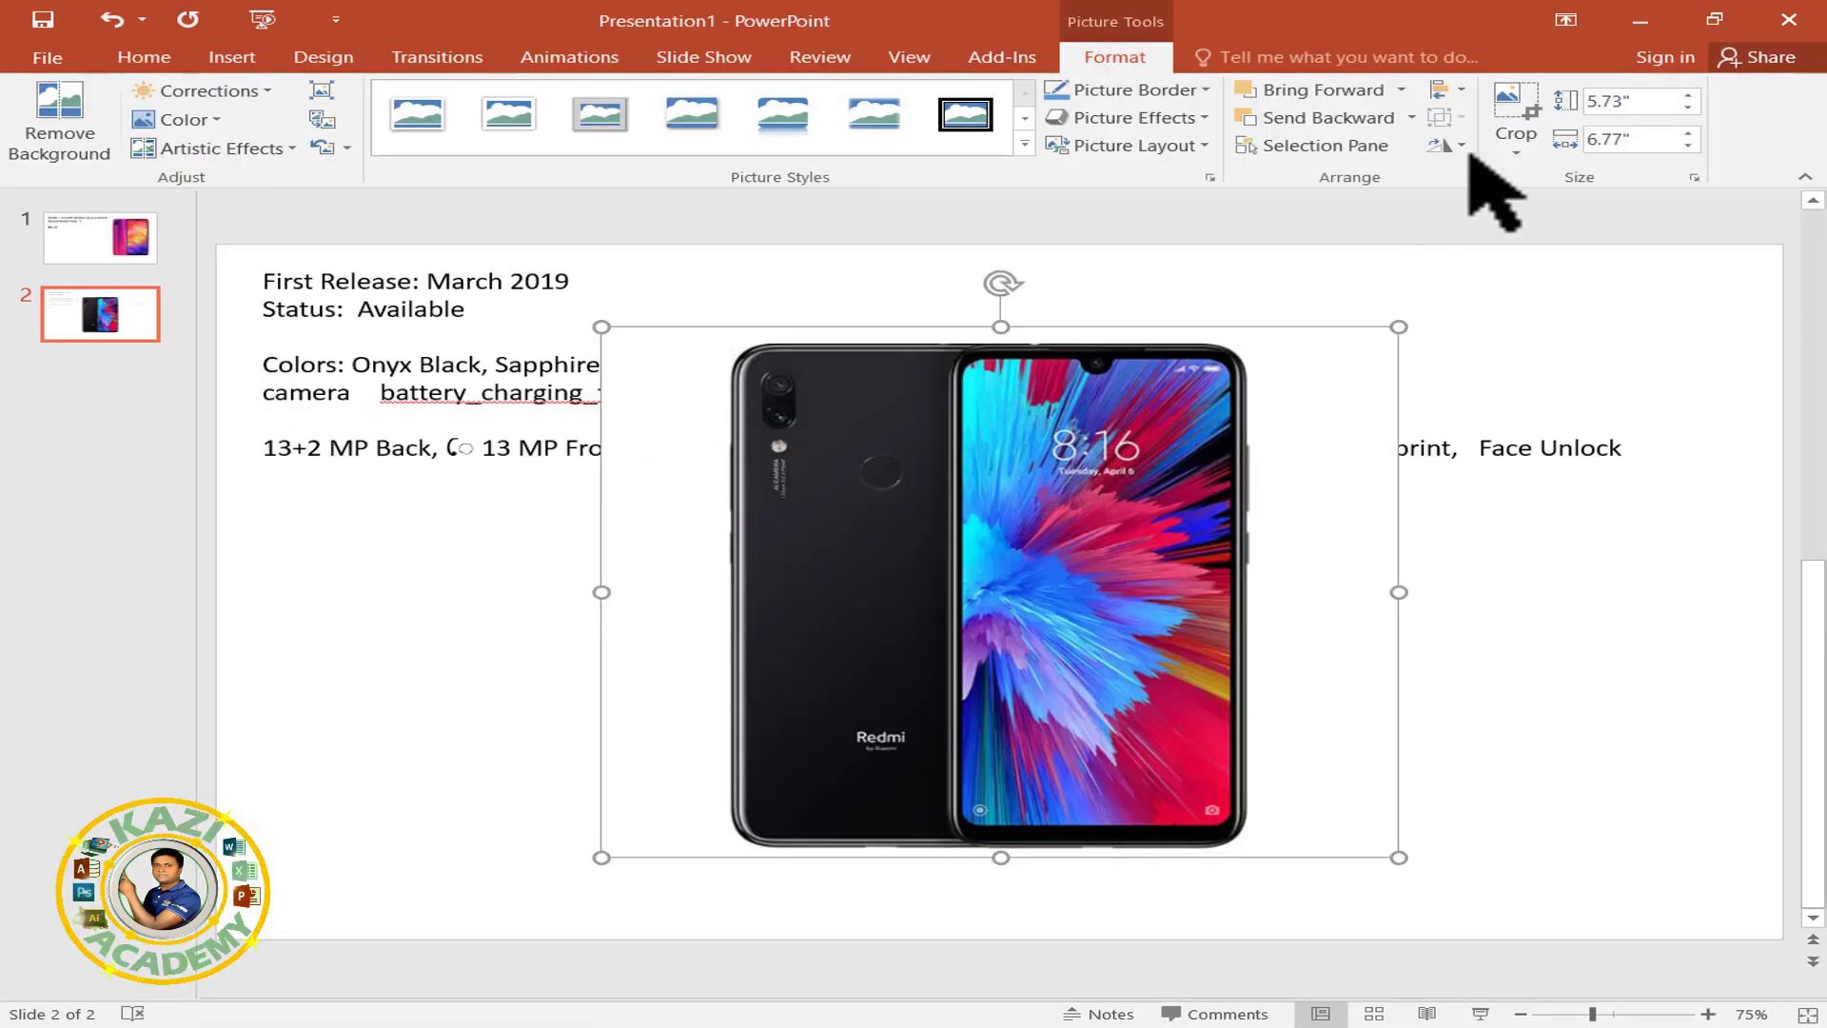
Crop the empty strips off the black phone photo's left and right sides.
{"action": "left_click", "coordinate": [1516, 112]}
{"action": "left_click_drag", "start_coordinate": [614, 592], "coordinate": [712, 592]}
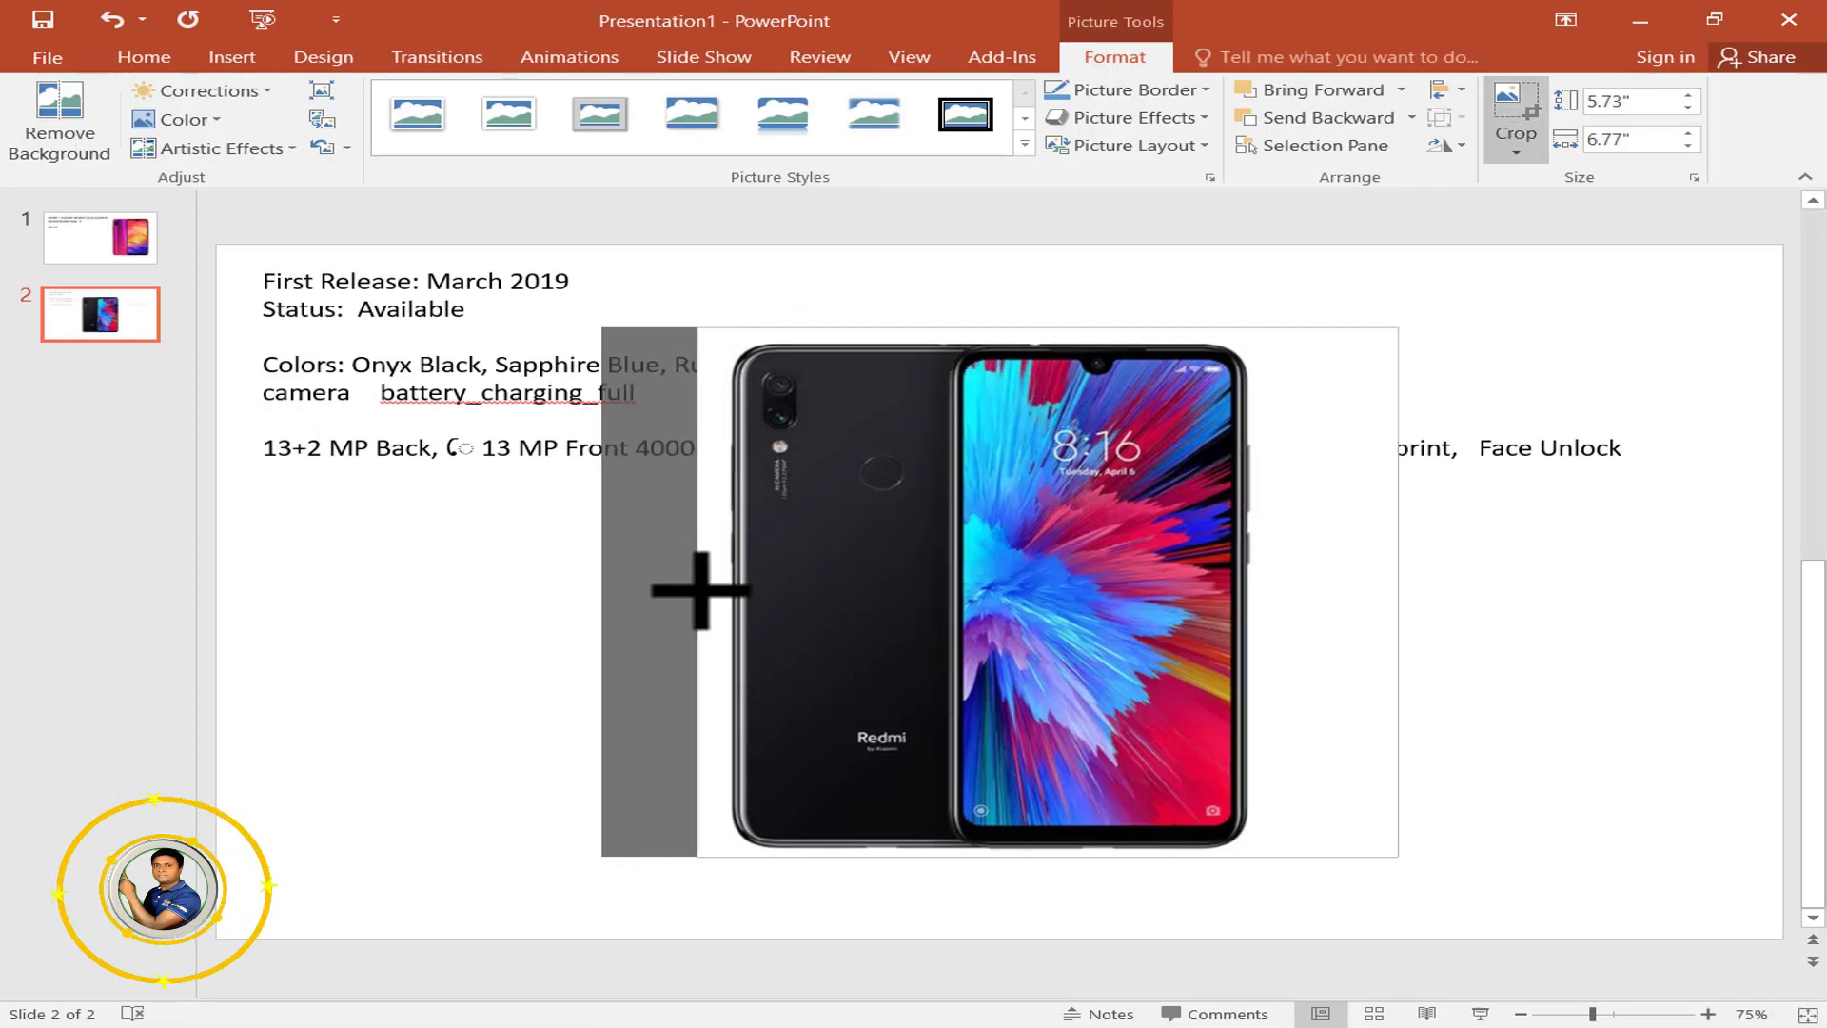
{"action": "left_click_drag", "start_coordinate": [1398, 598], "coordinate": [1273, 599]}
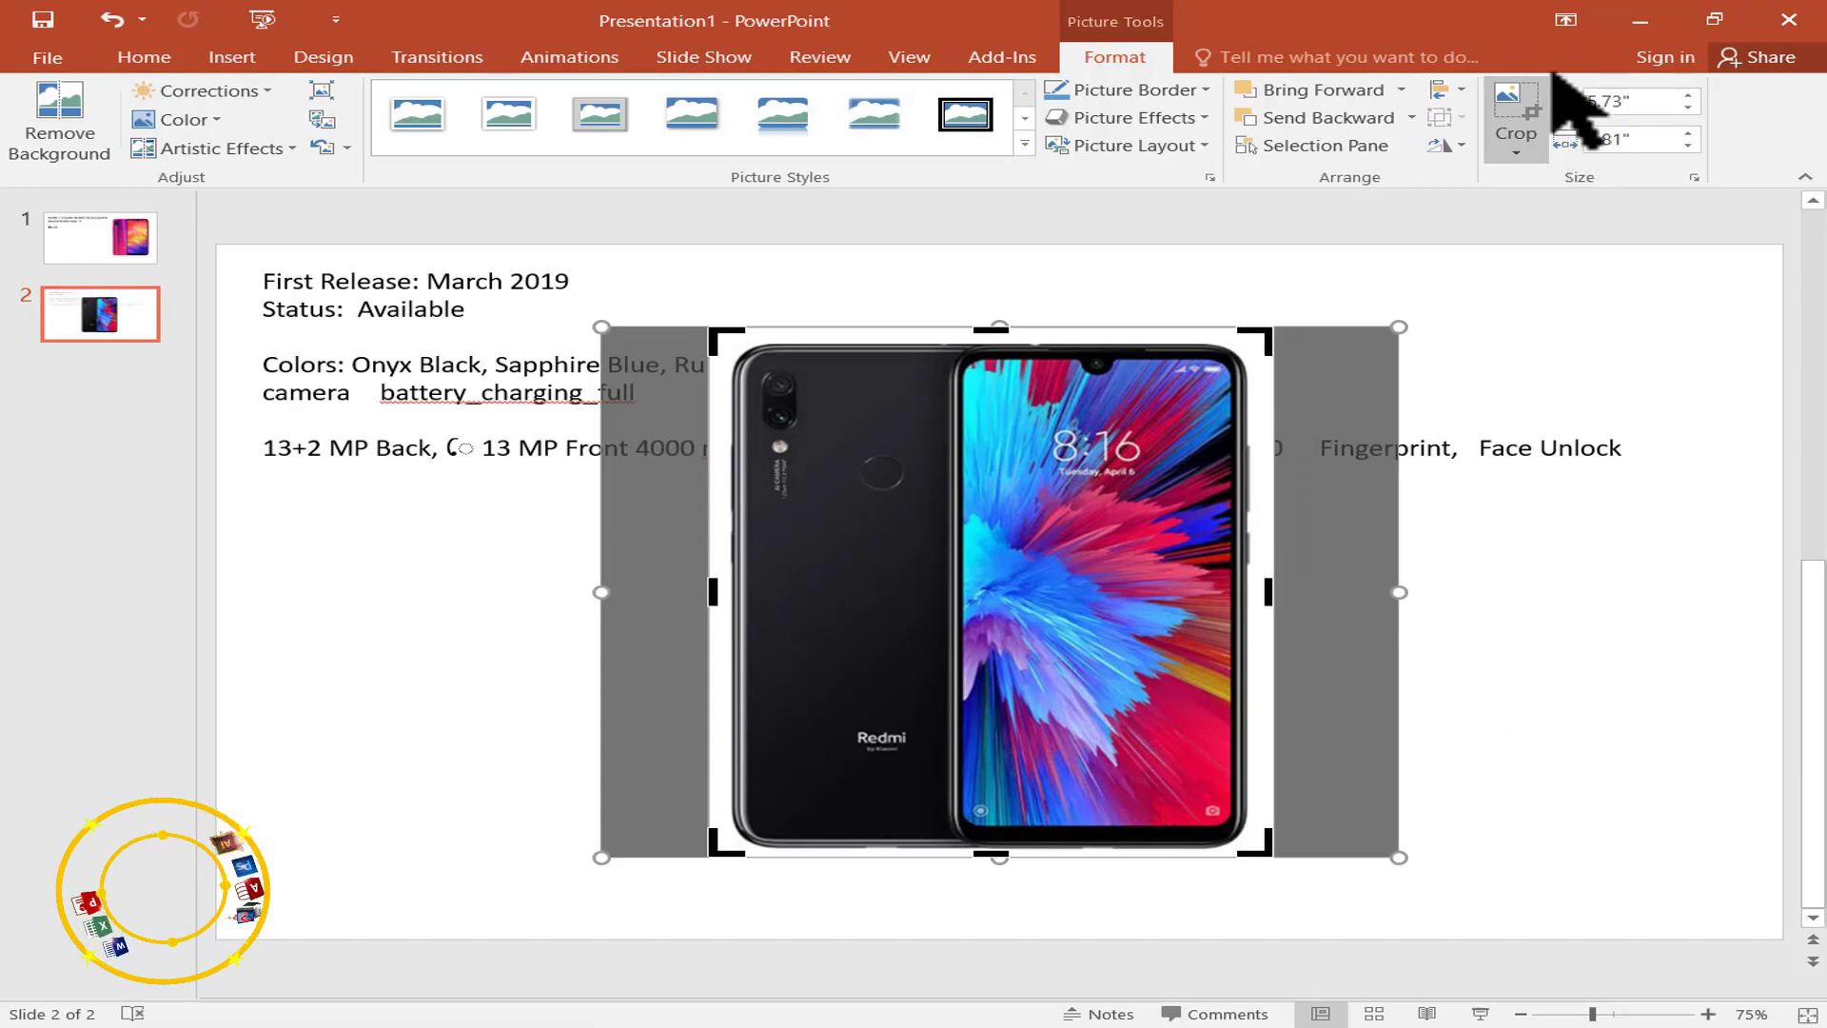
{"action": "left_click", "coordinate": [1522, 119]}
Tilt the photo about 30° clockwise, move it down-left and shrink it to 3.79" by 3.19".
{"action": "left_click_drag", "start_coordinate": [992, 278], "coordinate": [1183, 351]}
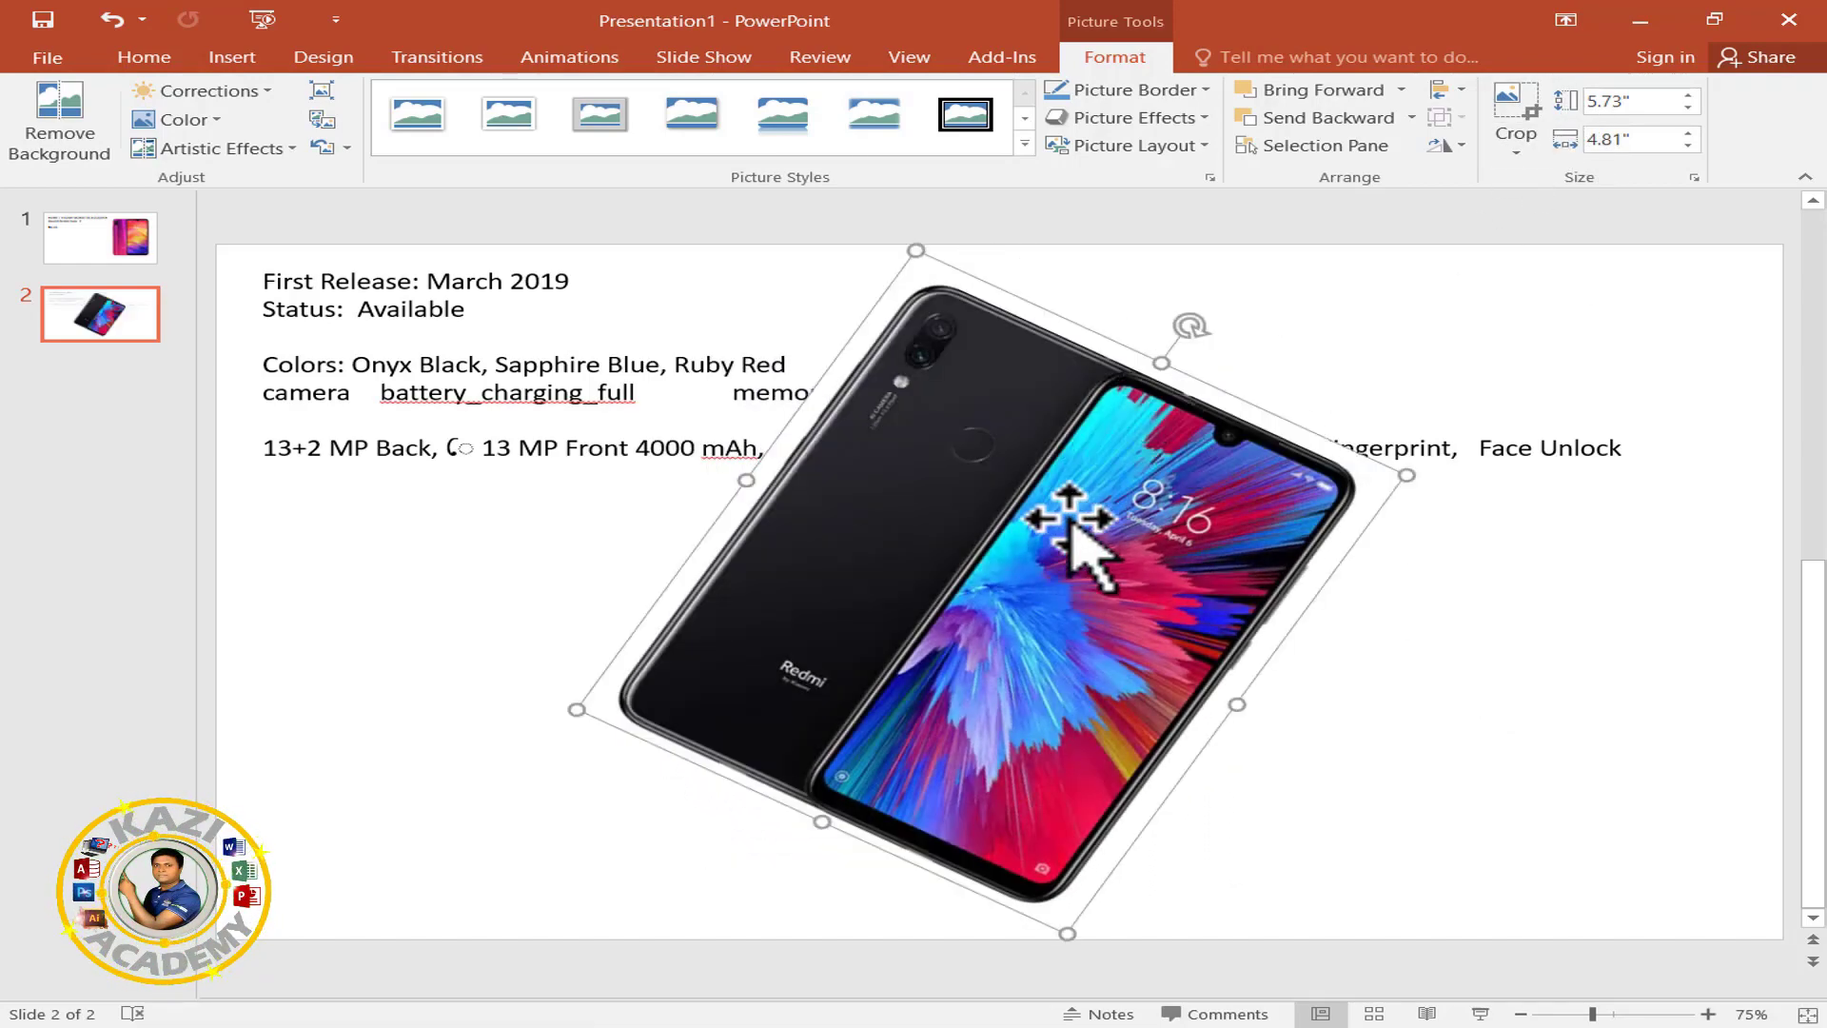
{"action": "left_click_drag", "start_coordinate": [1131, 468], "coordinate": [1120, 514]}
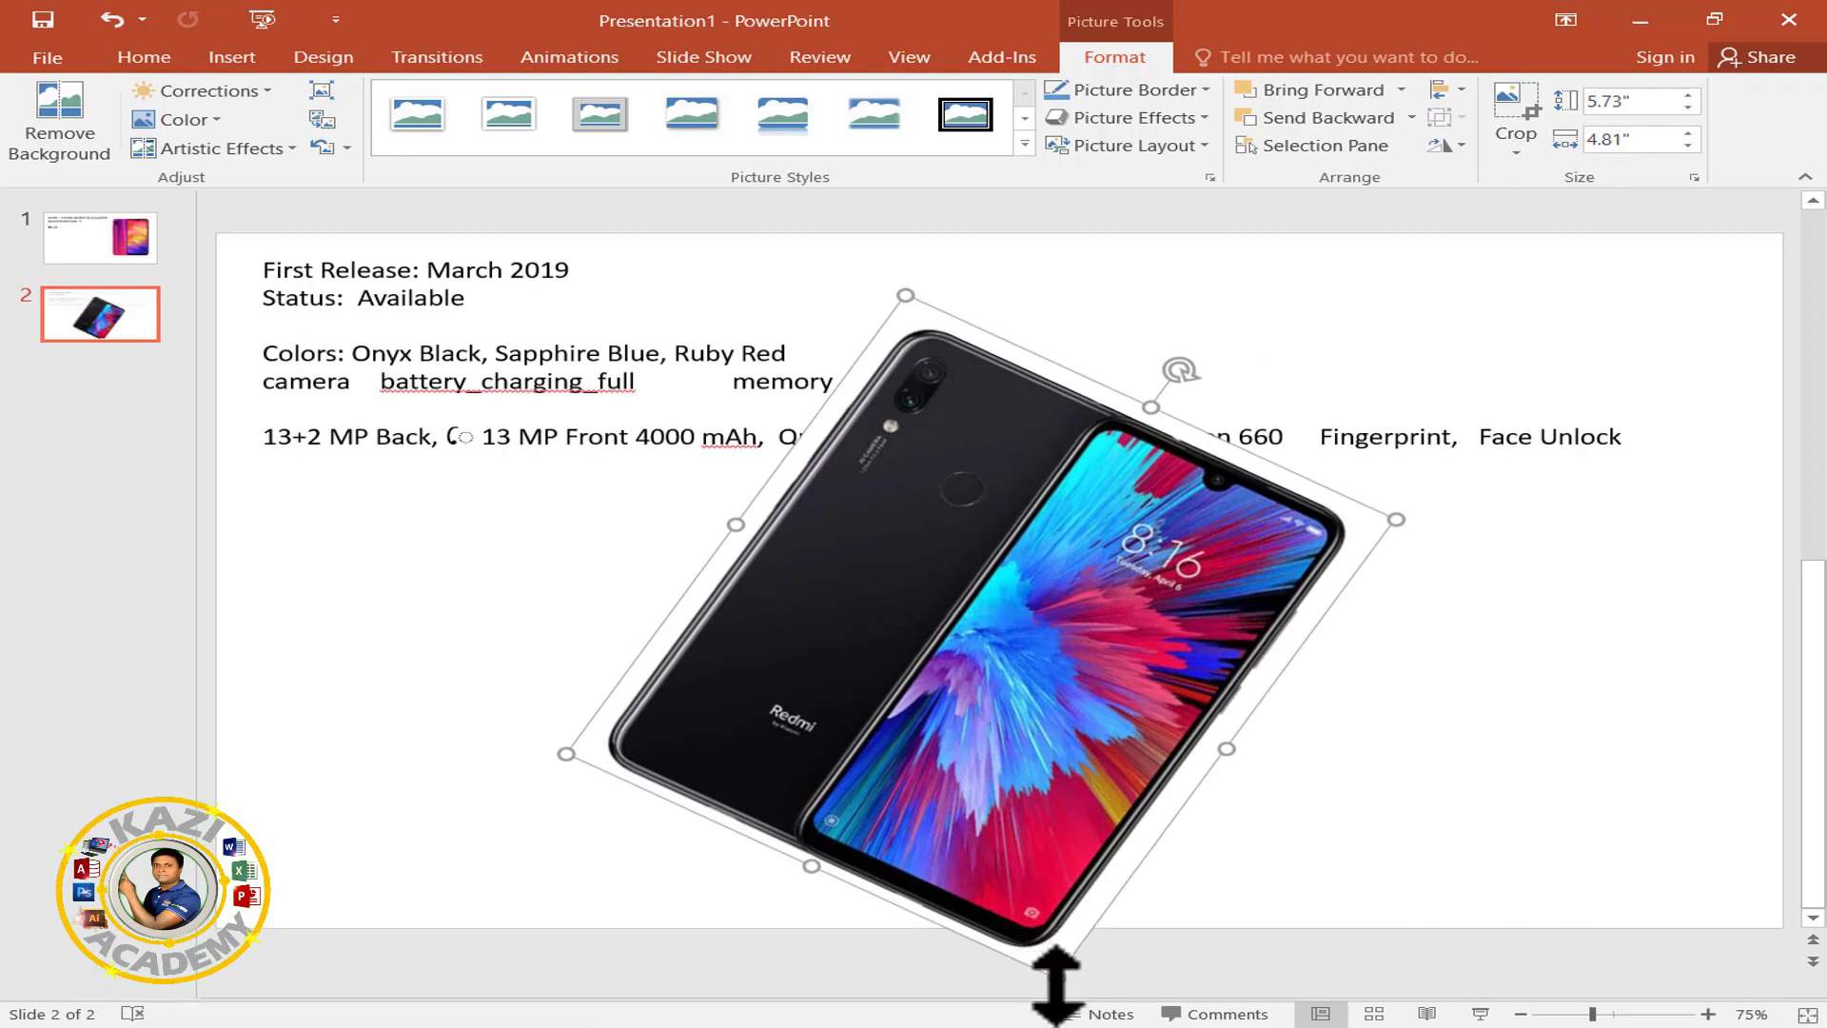
{"action": "left_click_drag", "start_coordinate": [1056, 980], "coordinate": [1067, 844]}
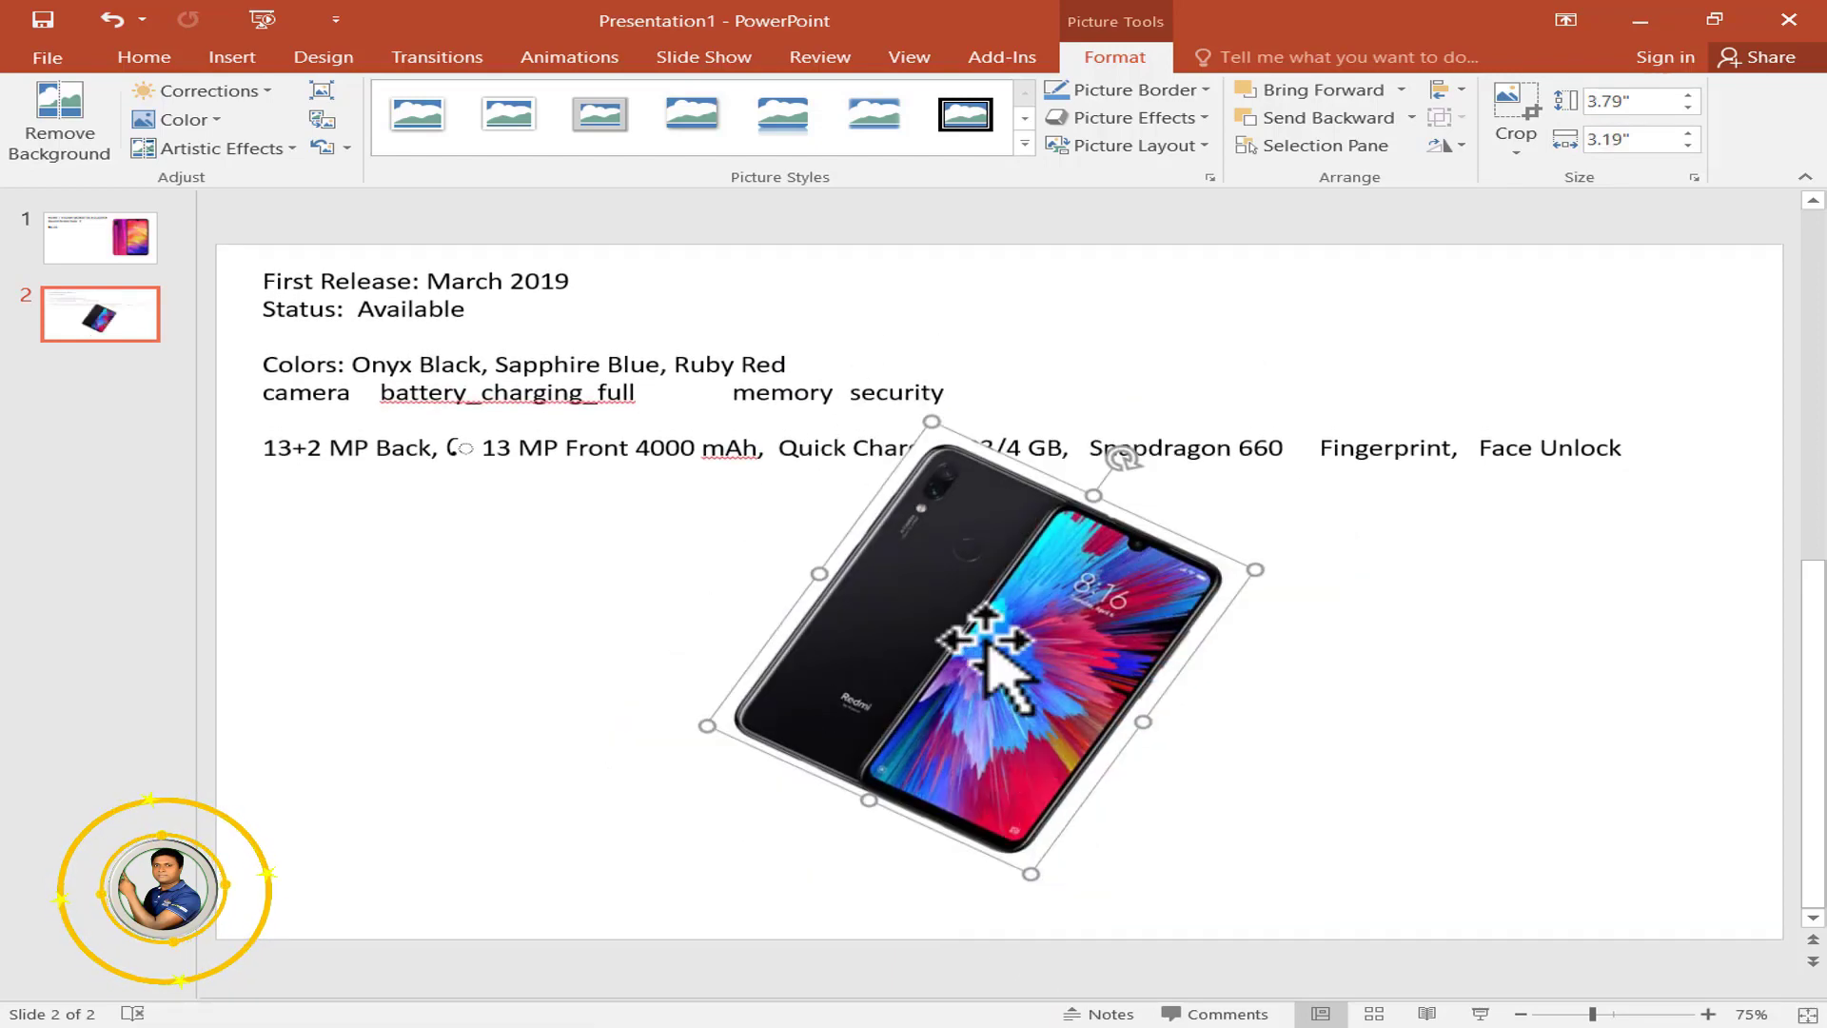
{"action": "left_click", "coordinate": [1469, 734]}
Add slide 3 and delete its title and body placeholders.
{"action": "key", "text": "ctrl+m"}
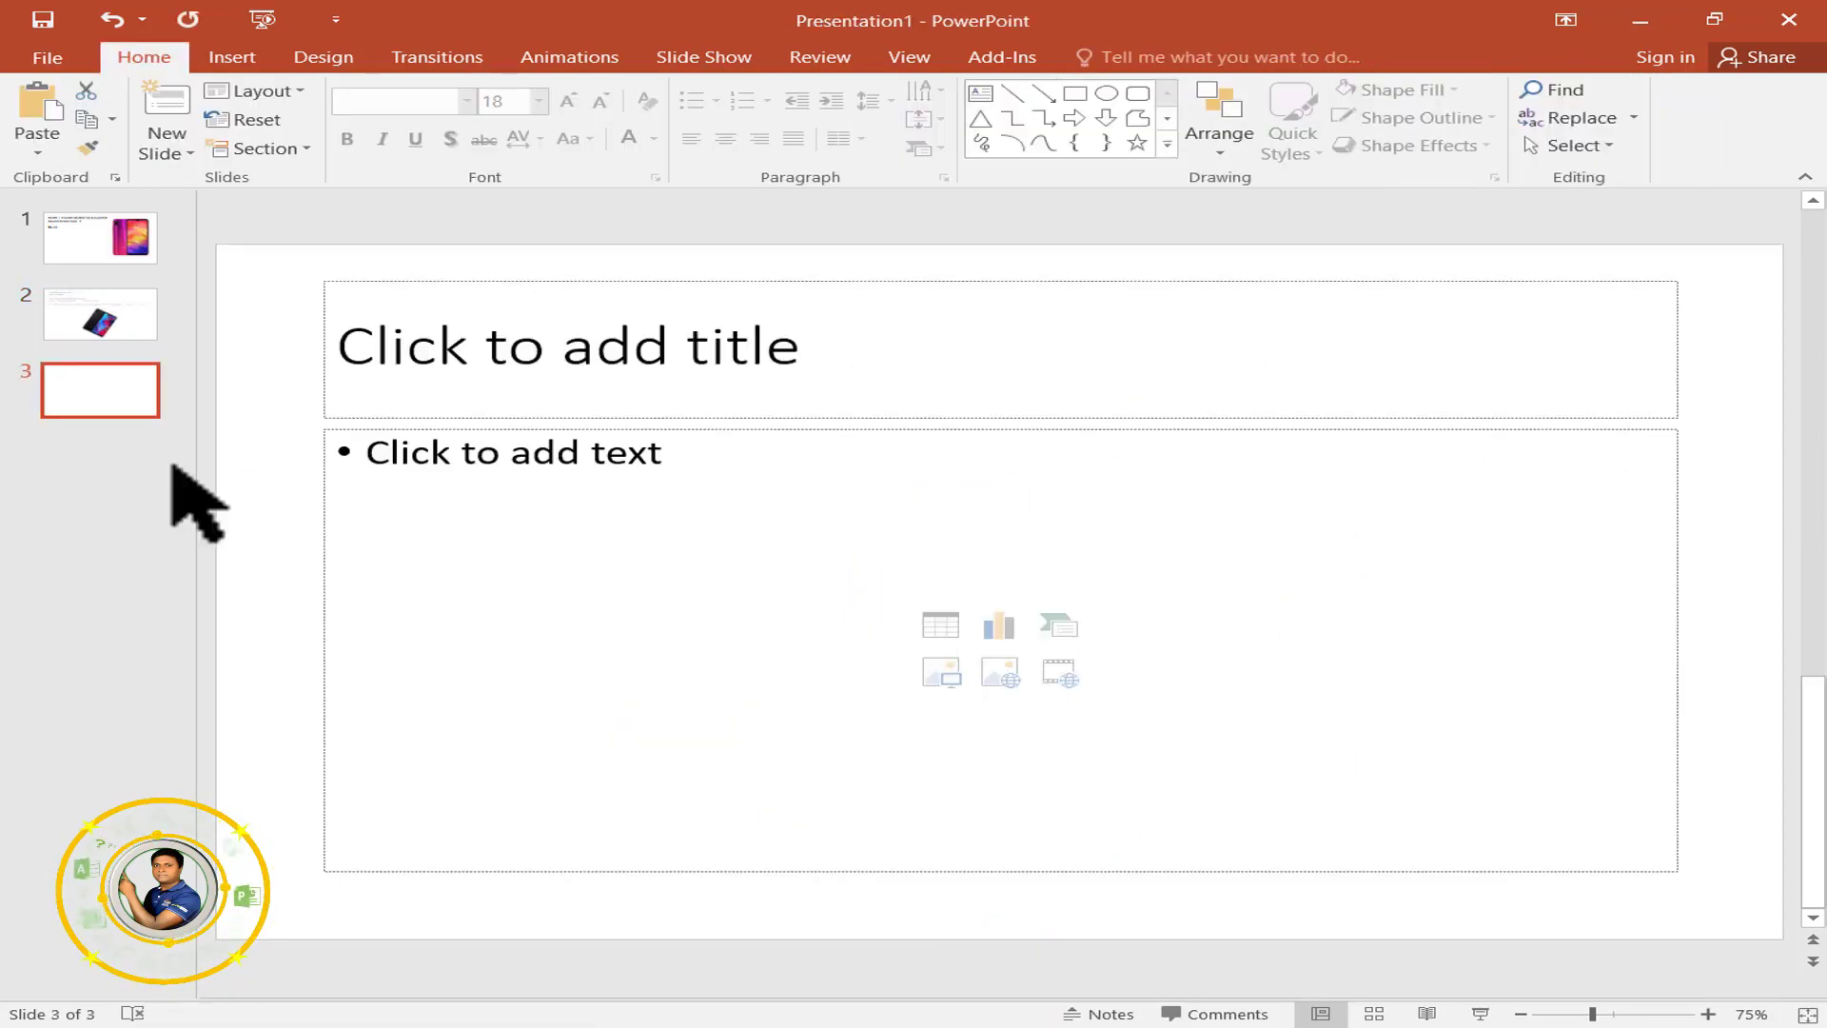
{"action": "left_click", "coordinate": [808, 300]}
{"action": "left_click", "coordinate": [817, 282]}
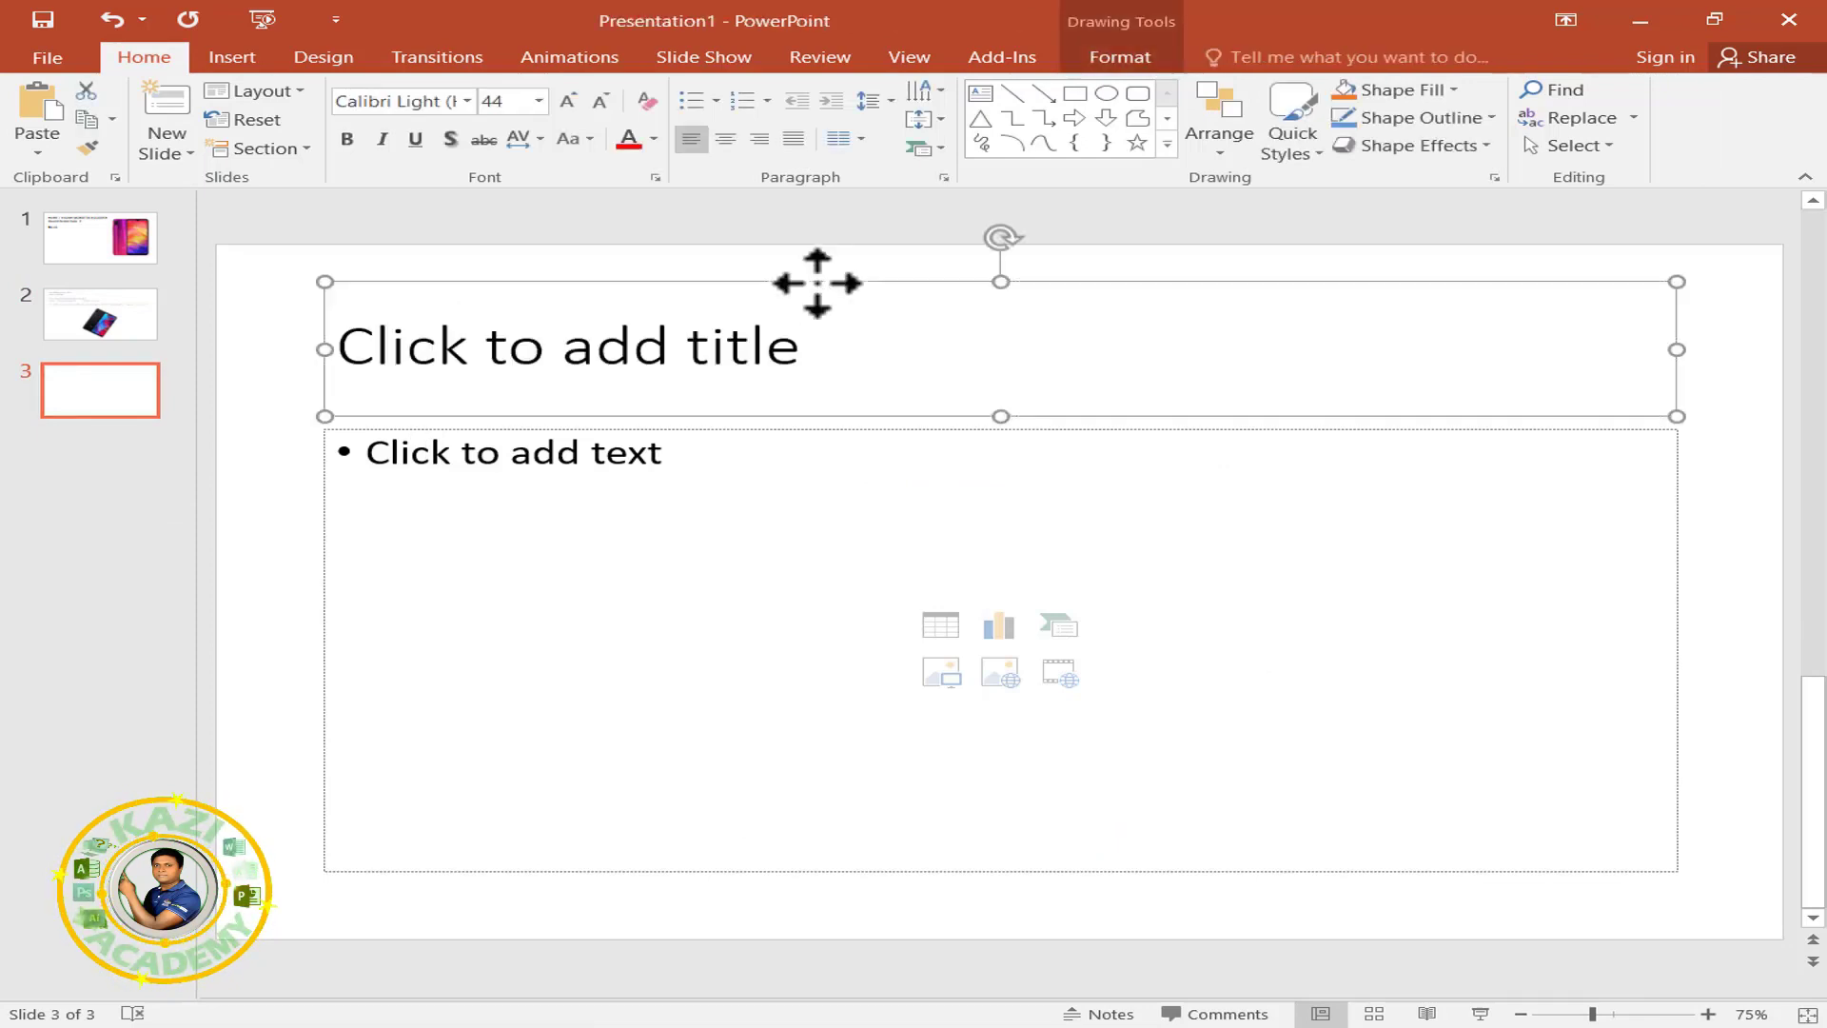
{"action": "key", "text": "Delete"}
{"action": "left_click", "coordinate": [824, 417]}
{"action": "key", "text": "Delete"}
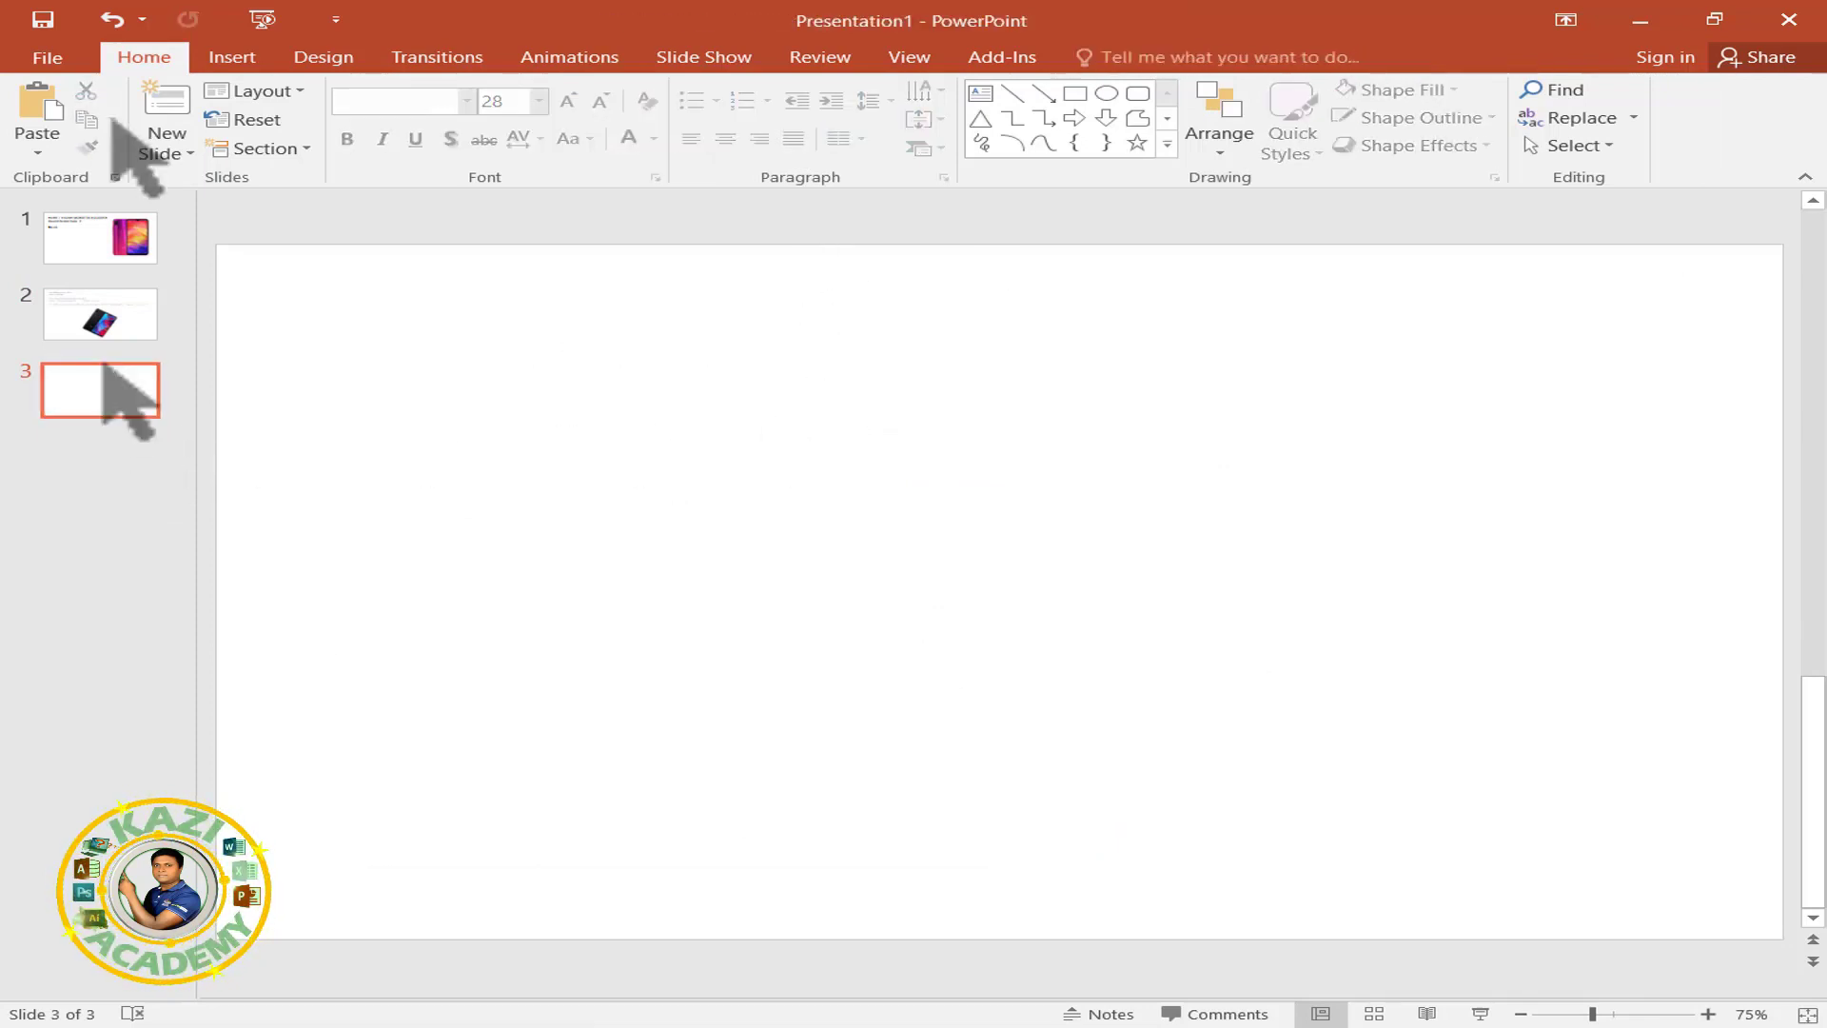
Insert the 'images (2)' two-phone picture, enlarge it and place it at the top-left.
{"action": "left_click", "coordinate": [228, 59]}
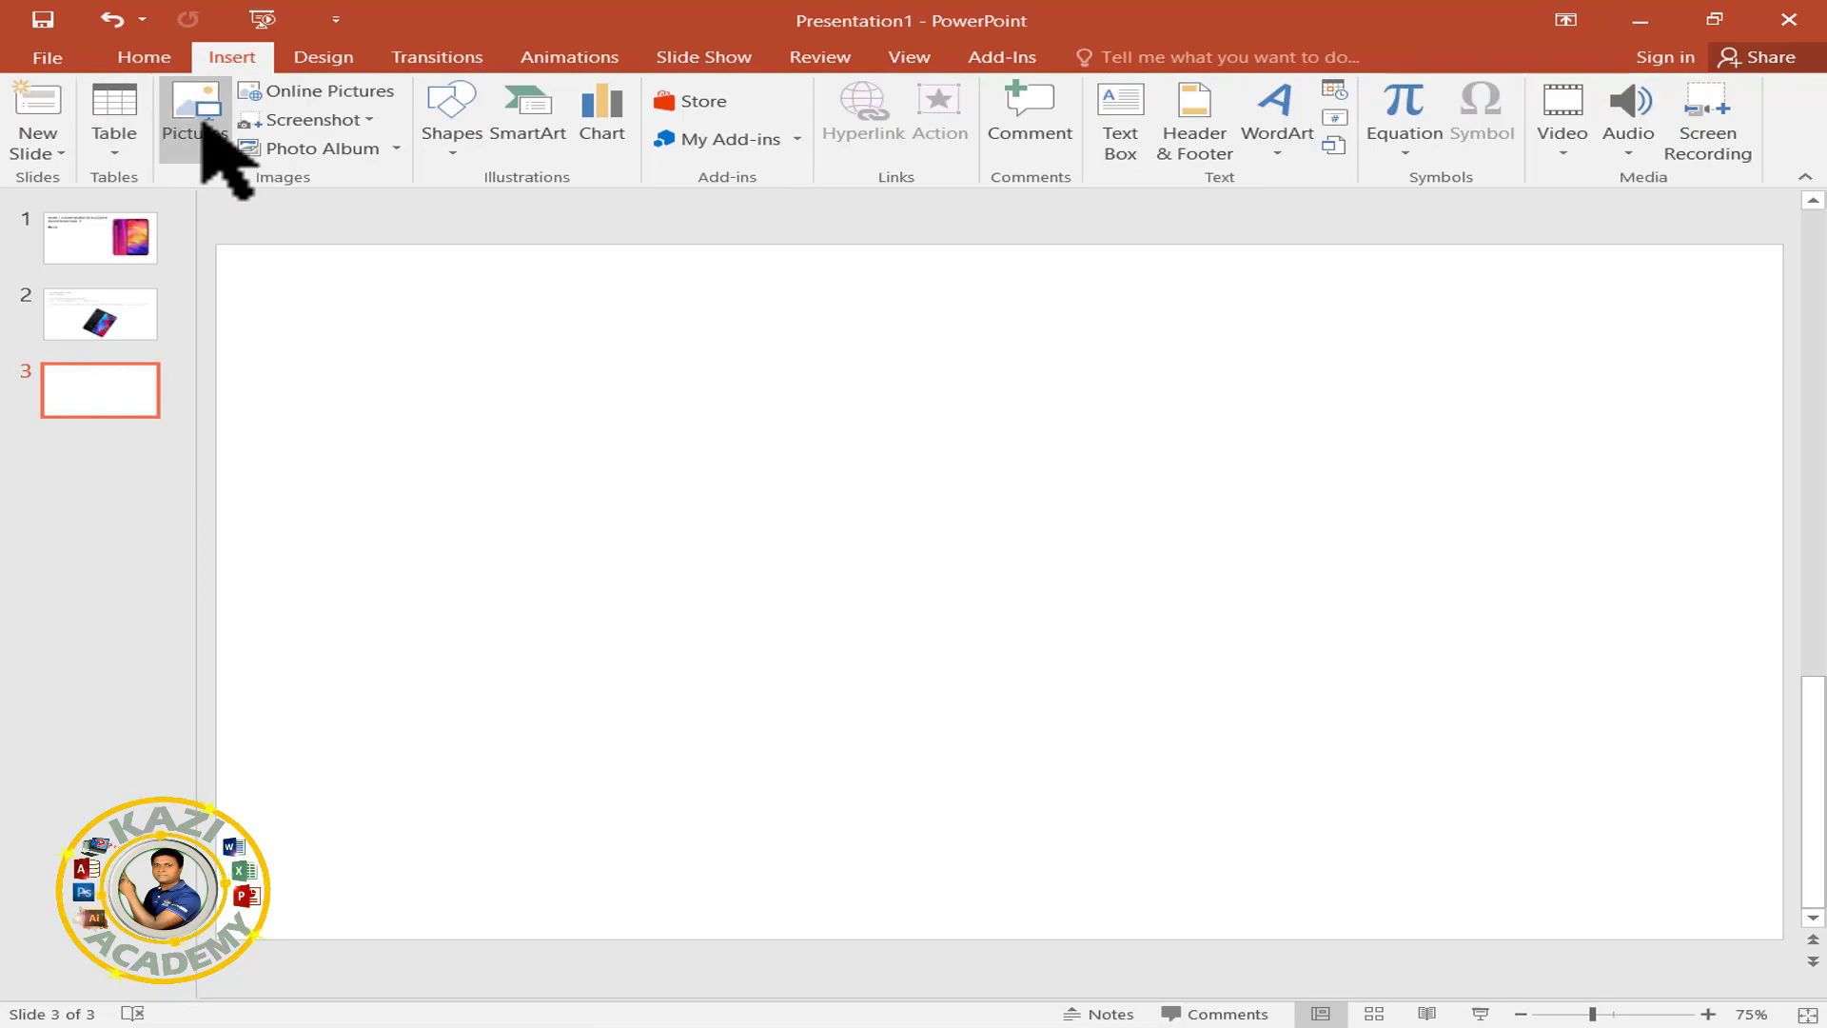
{"action": "left_click", "coordinate": [202, 122]}
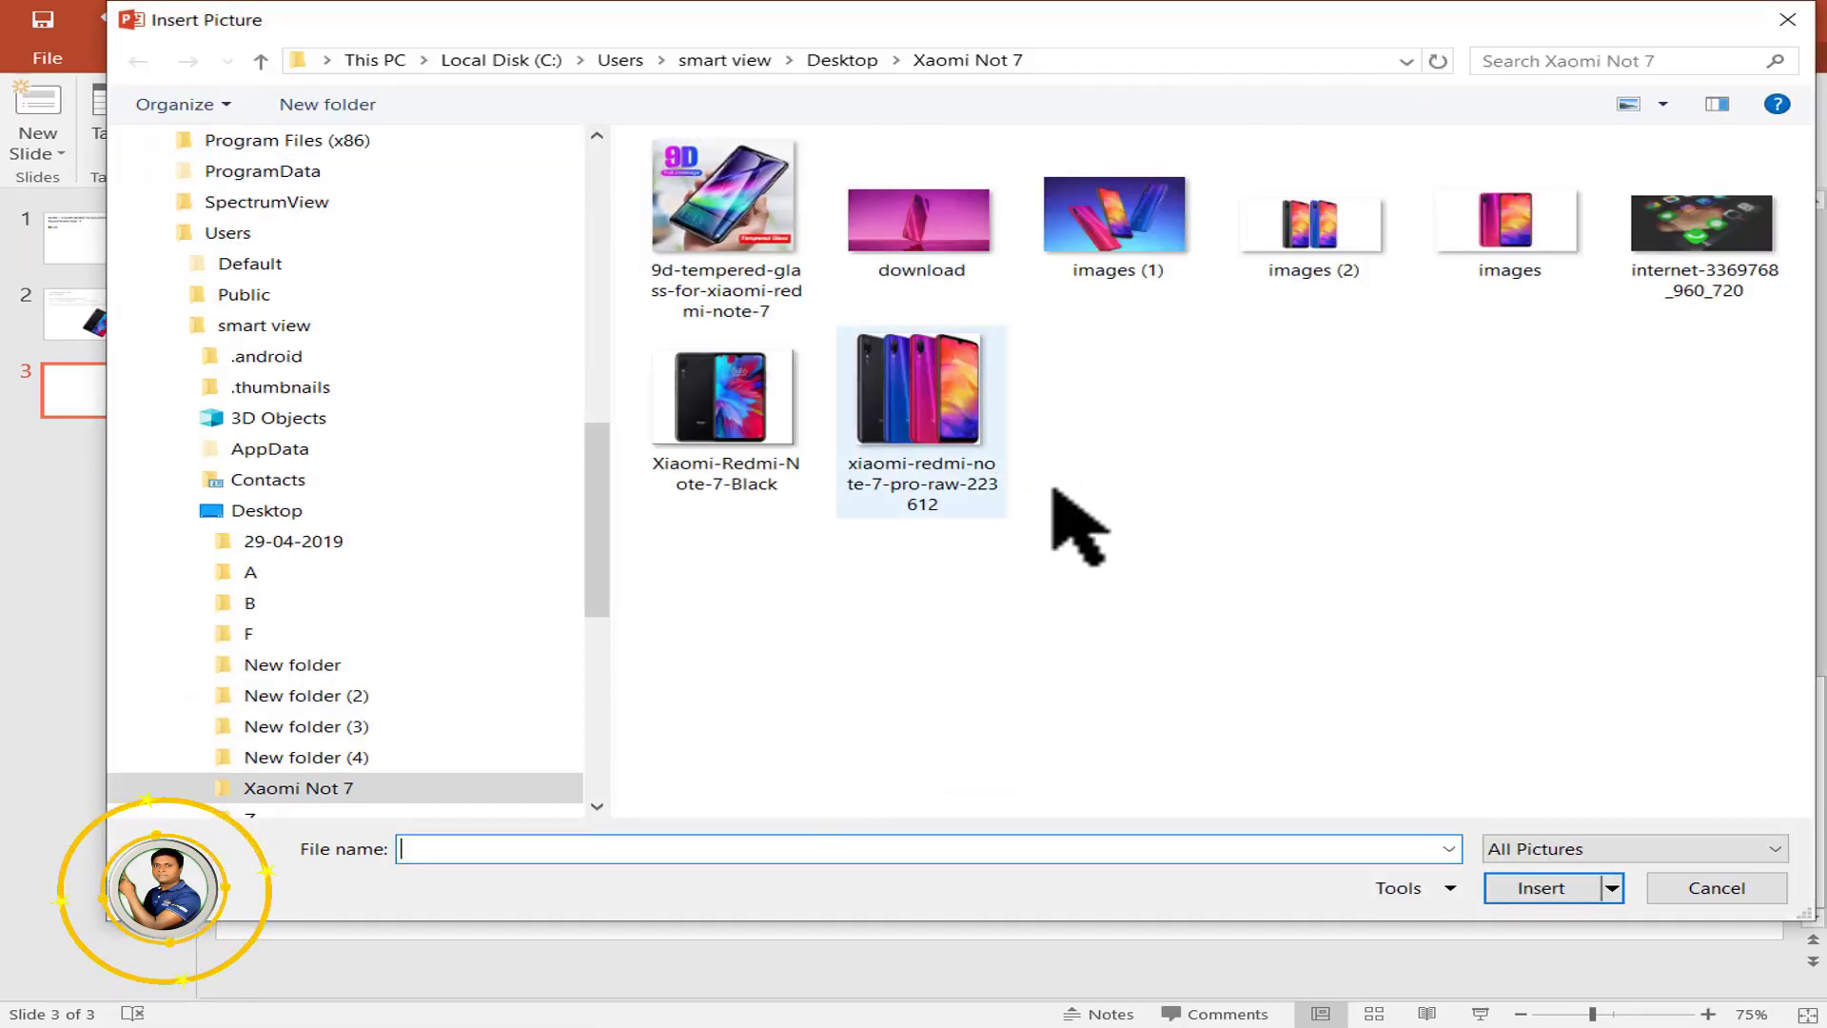
{"action": "left_click", "coordinate": [1319, 228]}
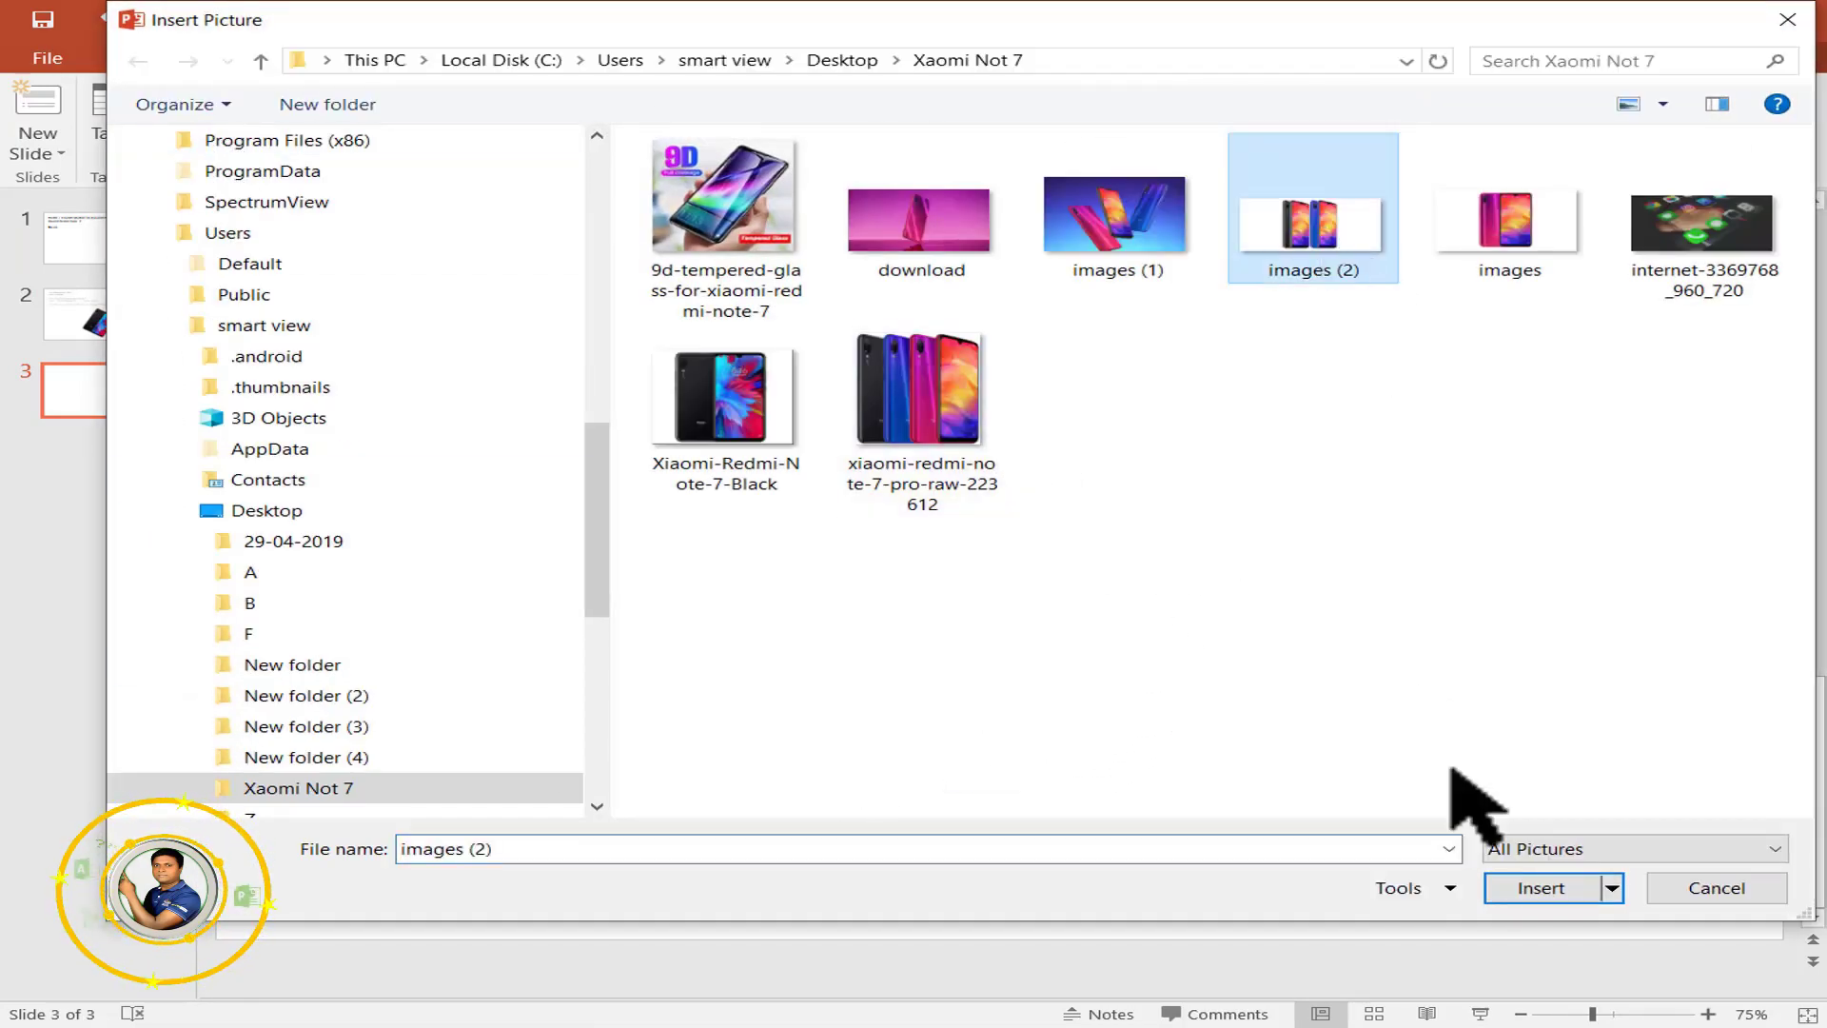
{"action": "left_click", "coordinate": [1561, 888]}
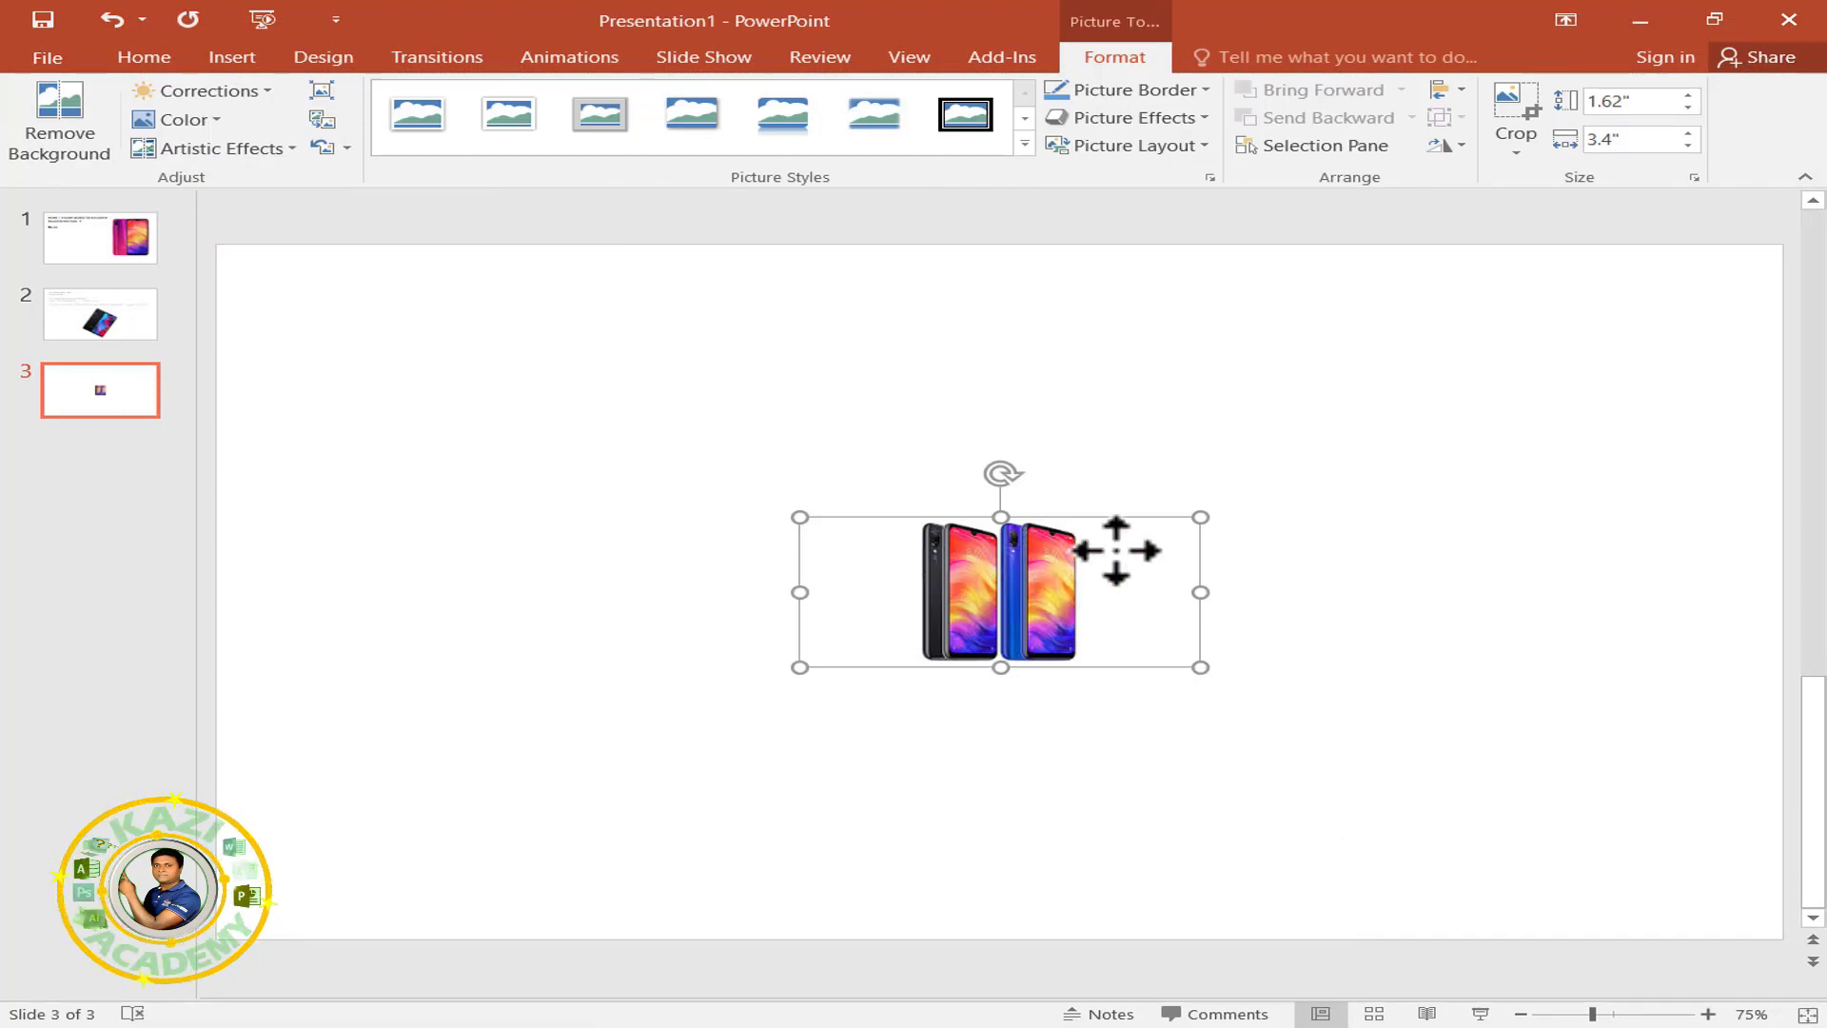
{"action": "left_click_drag", "start_coordinate": [1116, 550], "coordinate": [595, 307]}
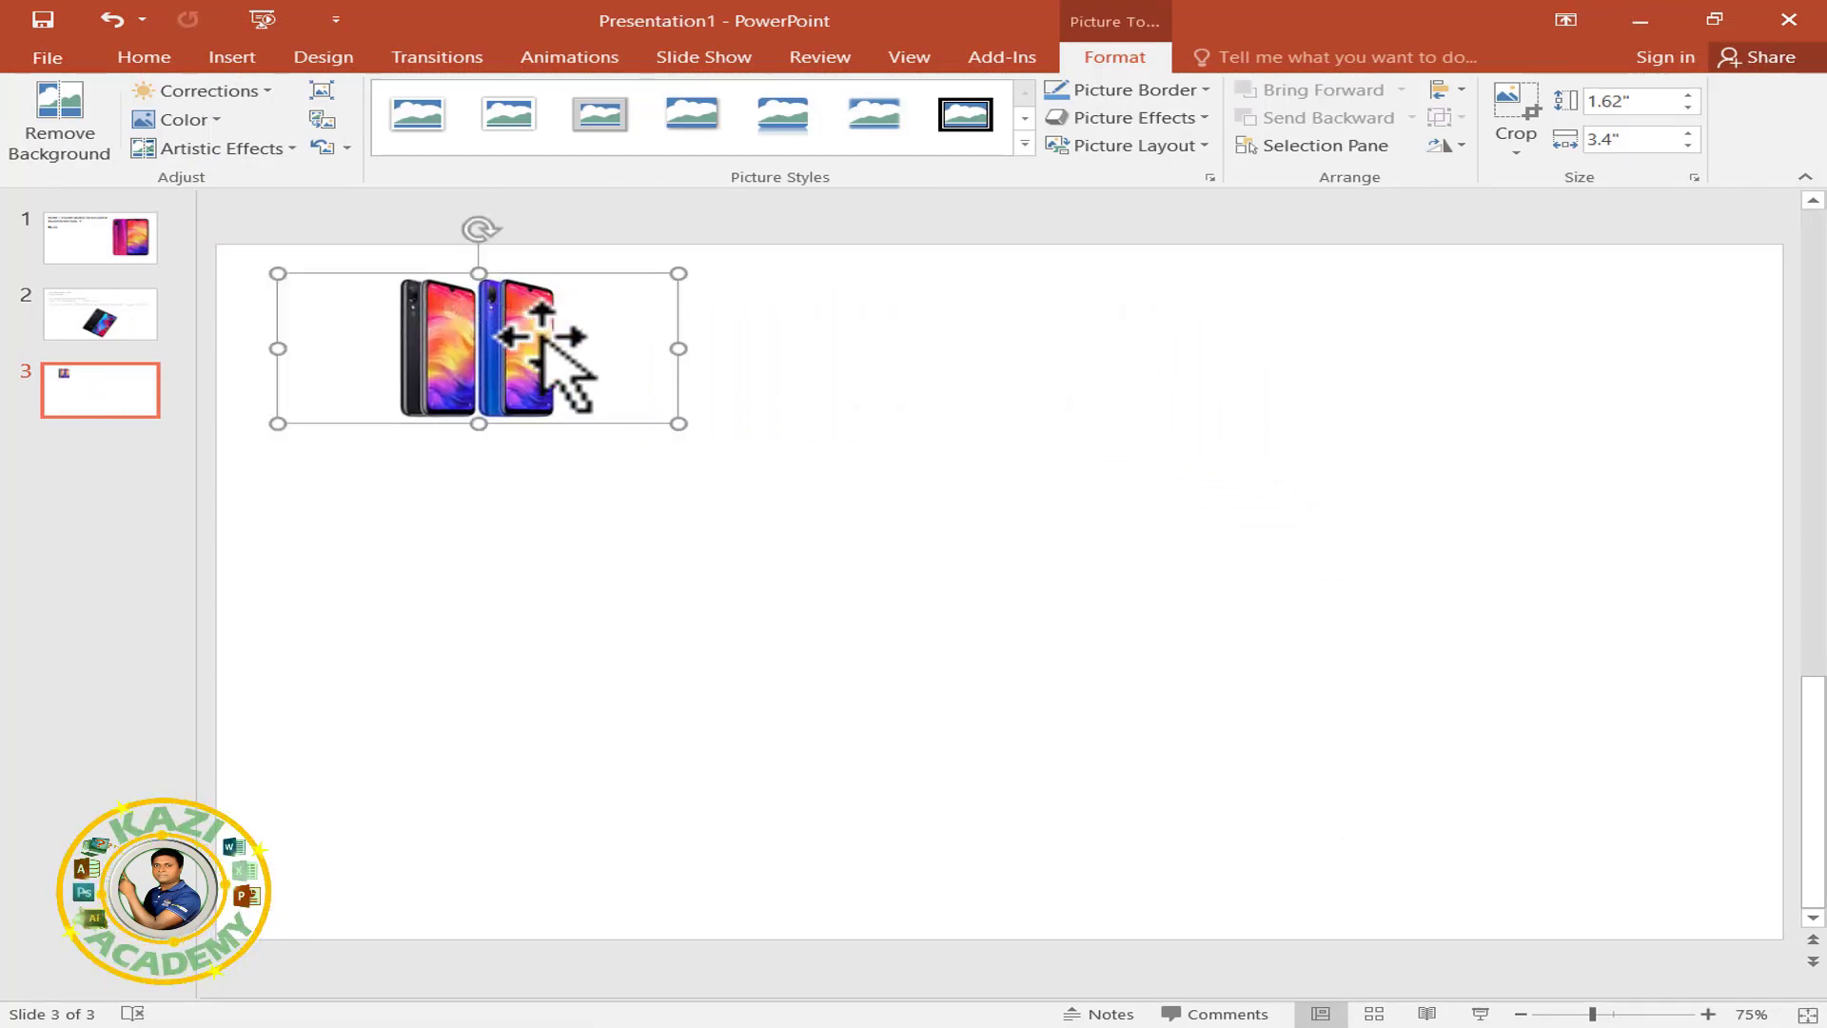
{"action": "left_click_drag", "start_coordinate": [679, 423], "coordinate": [839, 521]}
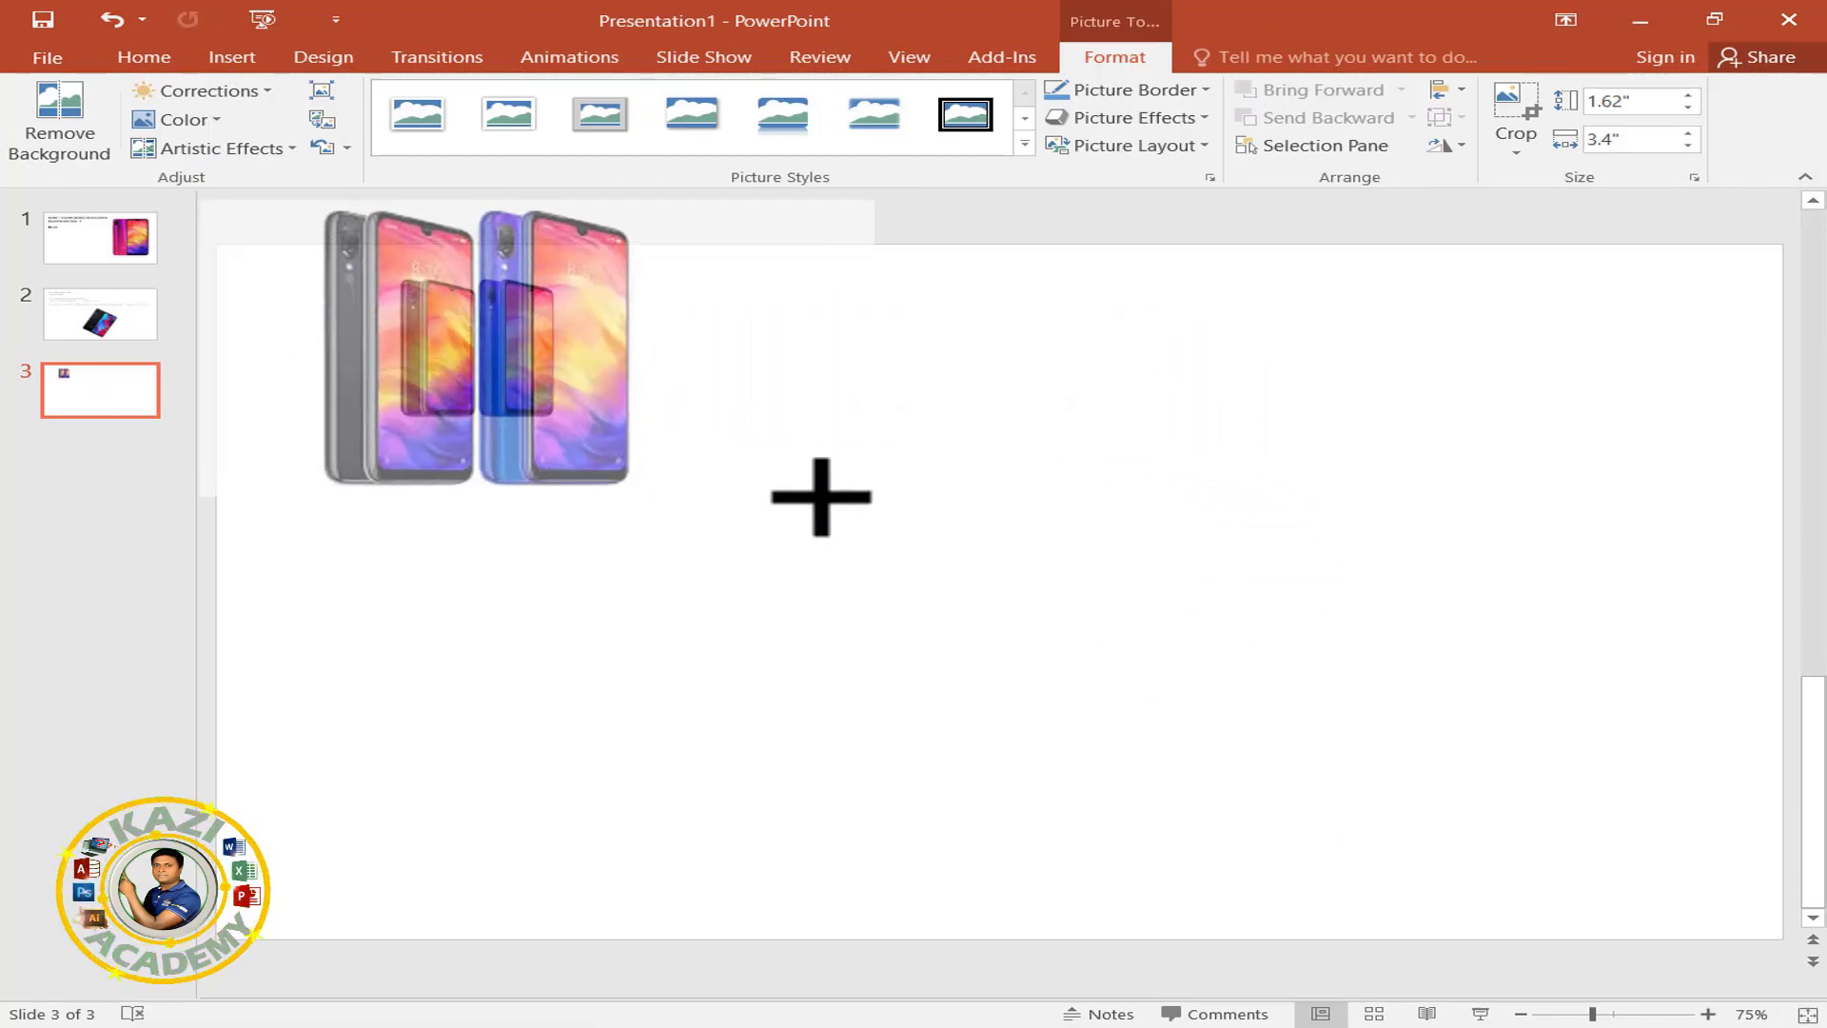
{"action": "mouse_move", "coordinate": [579, 381]}
{"action": "left_mouse_down"}
{"action": "mouse_move", "coordinate": [651, 356]}
{"action": "mouse_move", "coordinate": [664, 375]}
{"action": "left_mouse_up"}
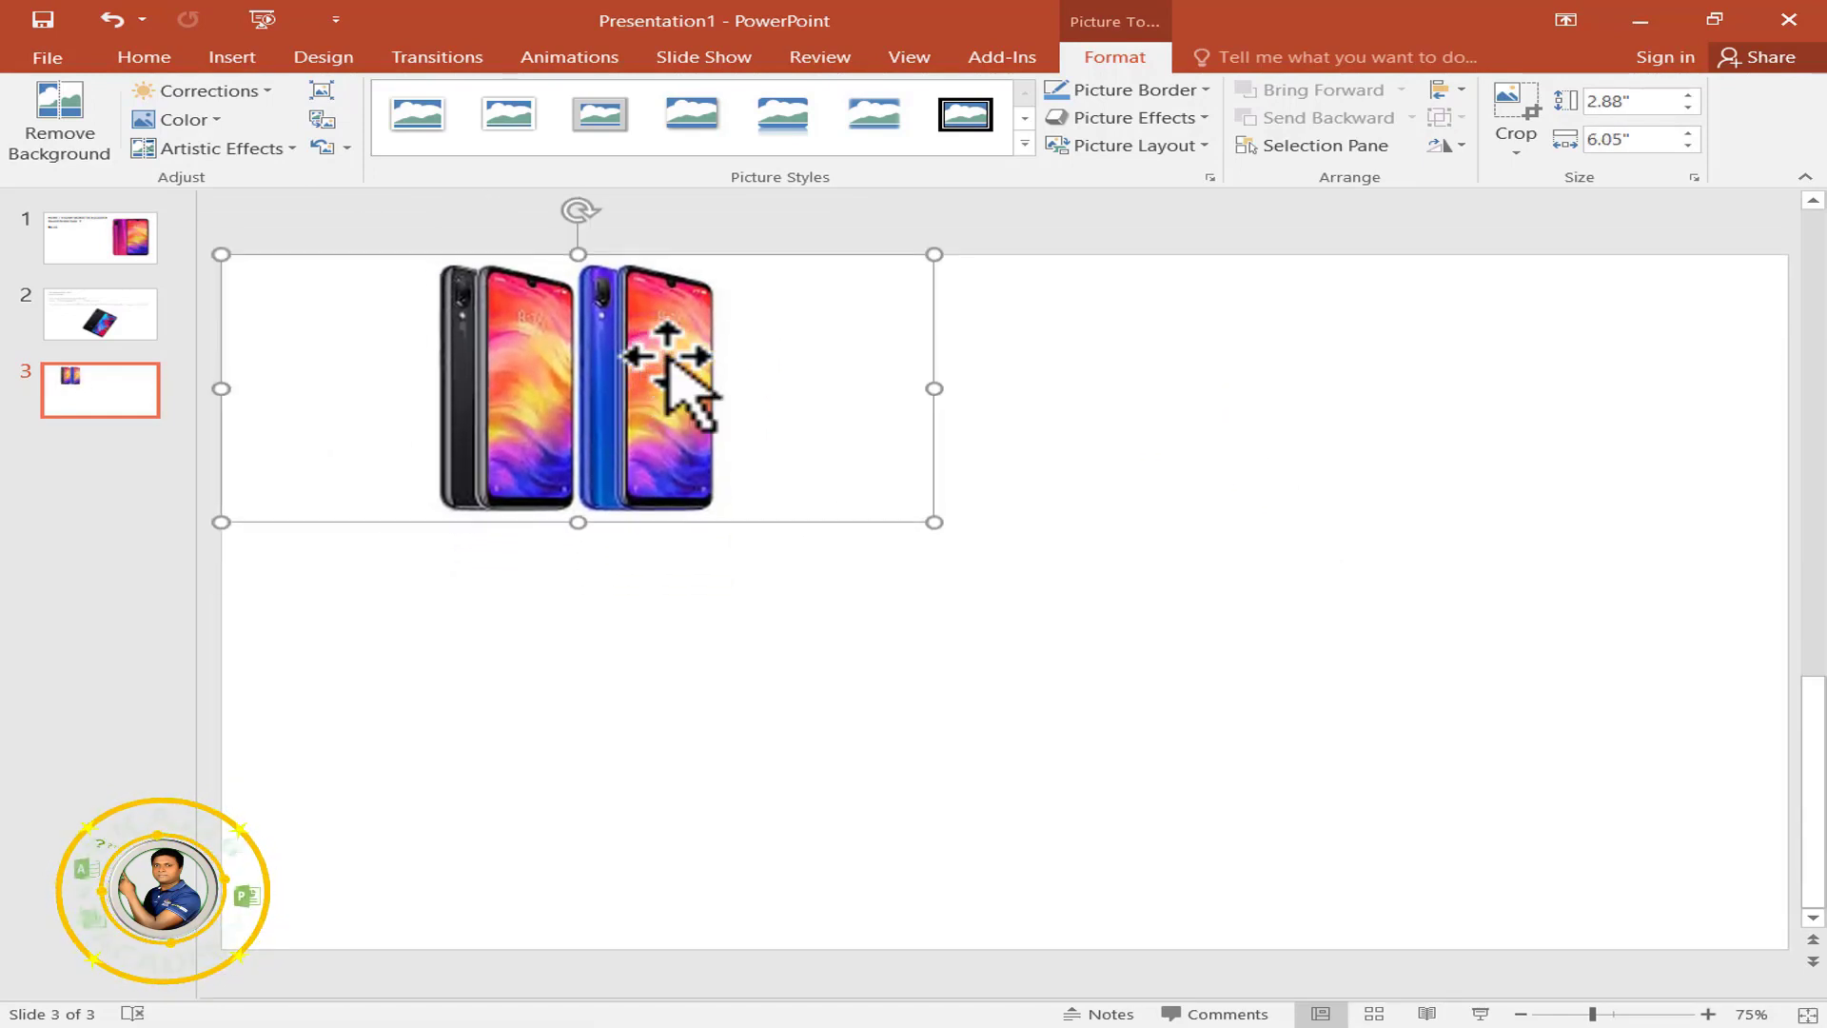
Crop empty space off the picture's right and left sides to 2.88" by 2.83".
{"action": "left_click", "coordinate": [1522, 105]}
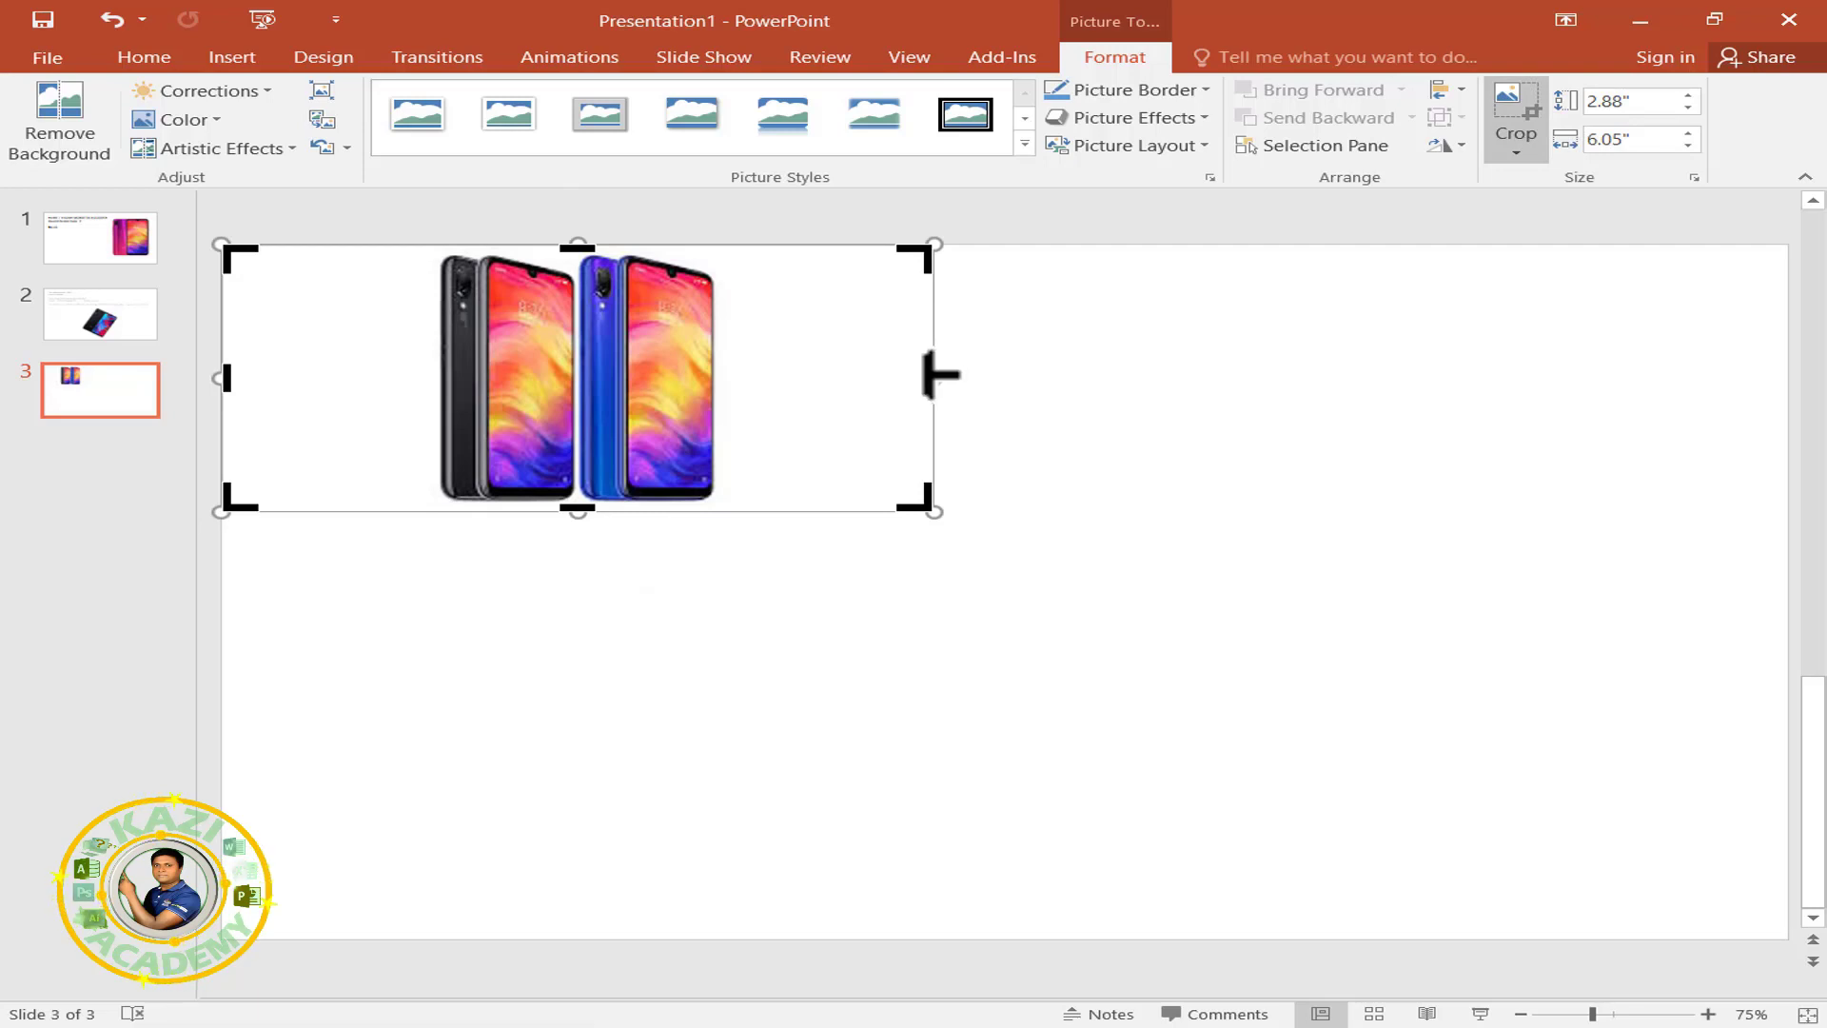
{"action": "left_click_drag", "start_coordinate": [933, 376], "coordinate": [741, 362]}
{"action": "left_click_drag", "start_coordinate": [221, 378], "coordinate": [402, 377]}
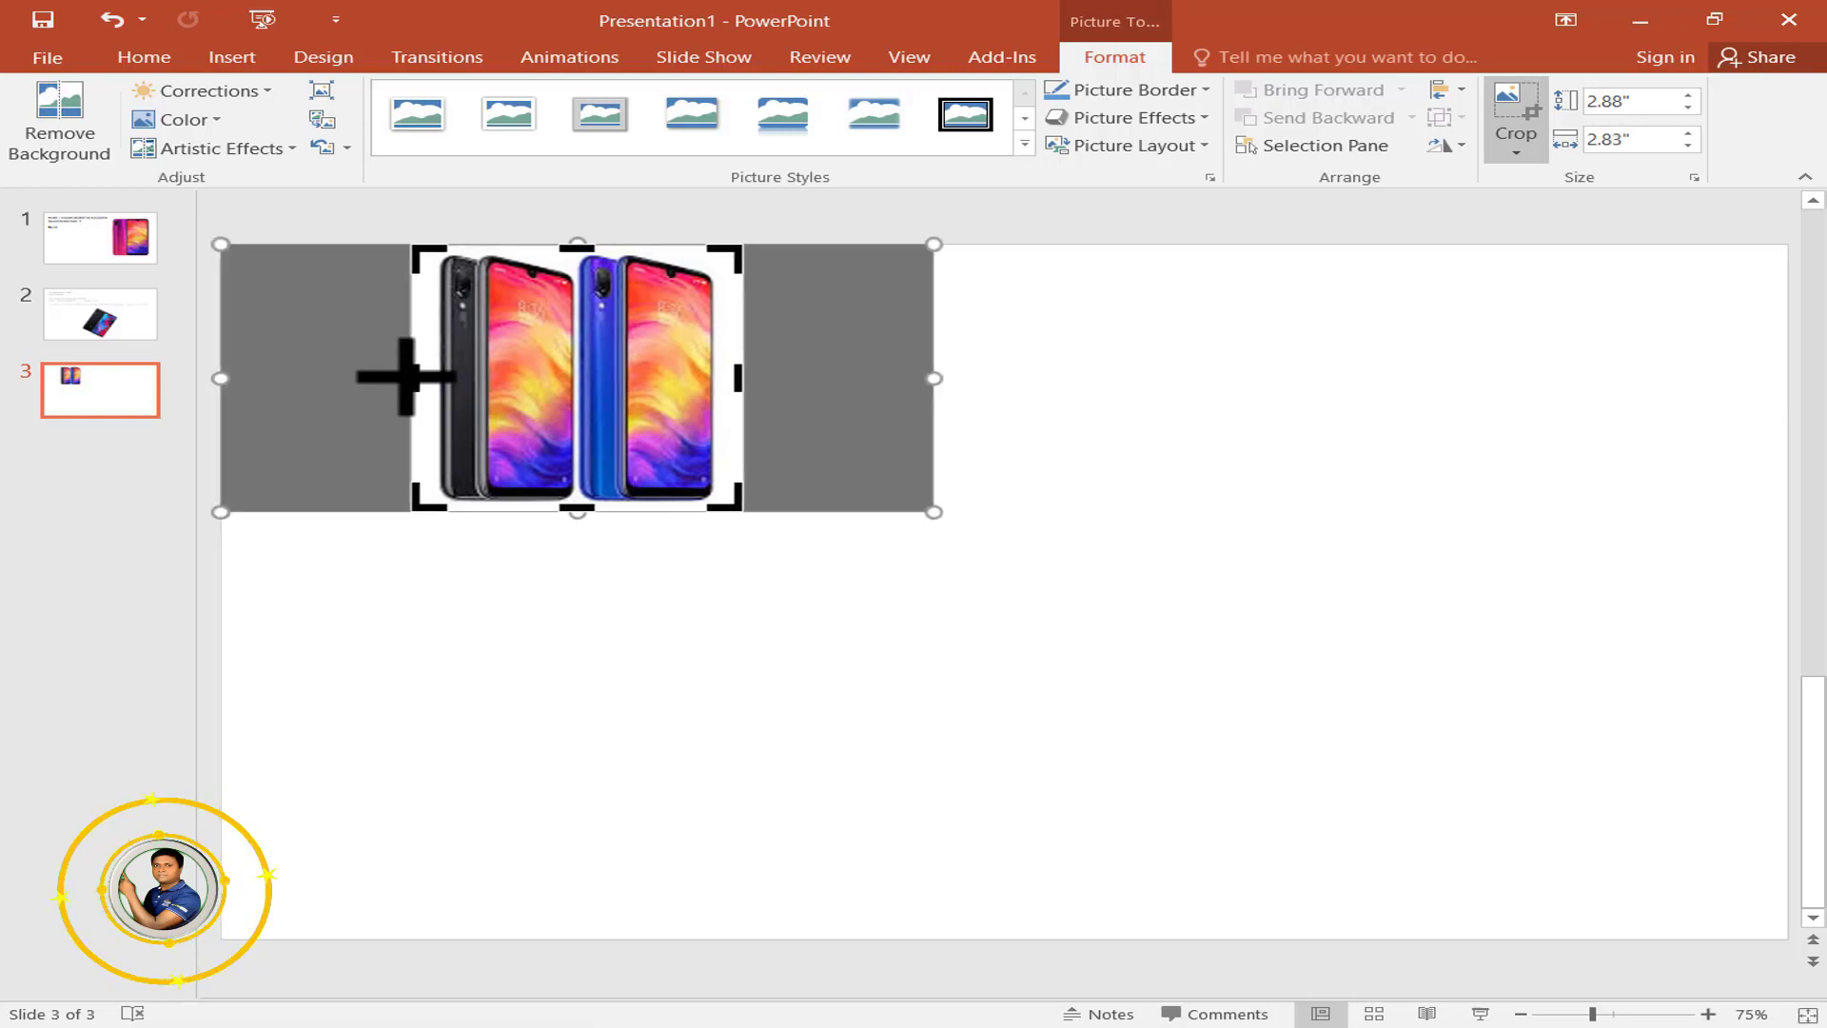
{"action": "left_click", "coordinate": [1517, 130]}
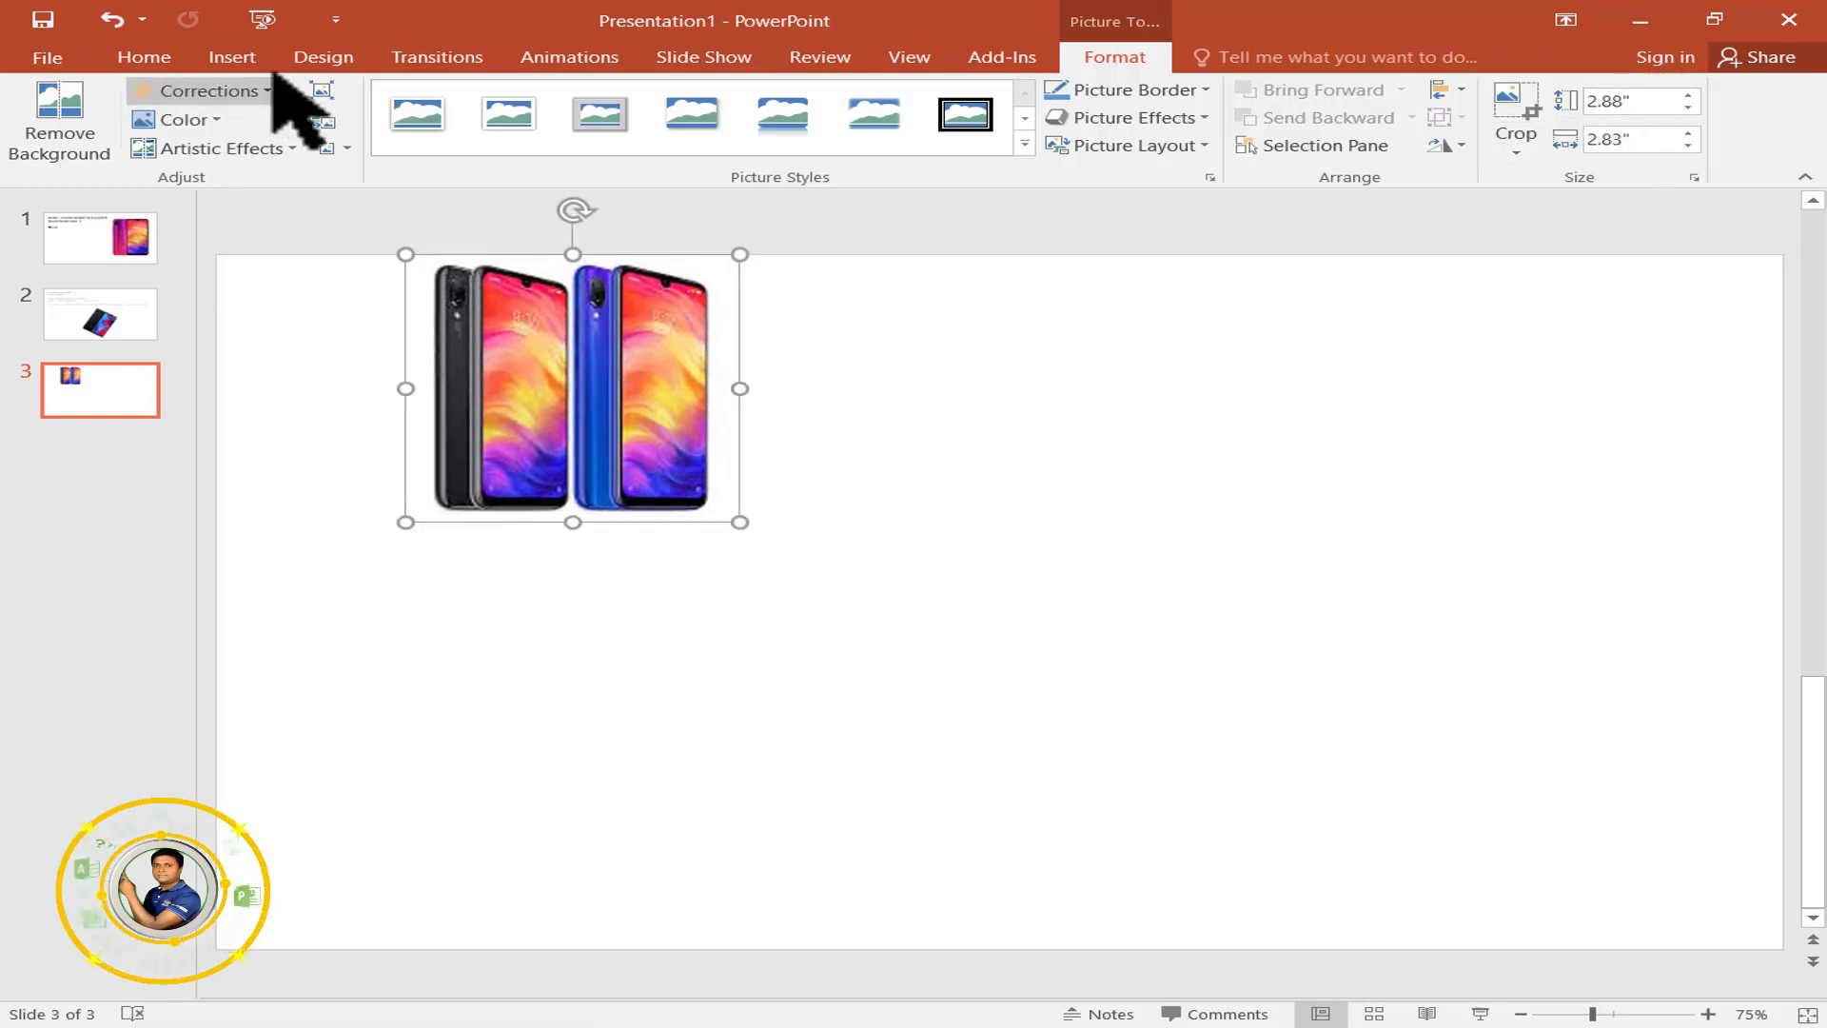
{"action": "left_click", "coordinate": [144, 58]}
{"action": "left_click", "coordinate": [228, 58]}
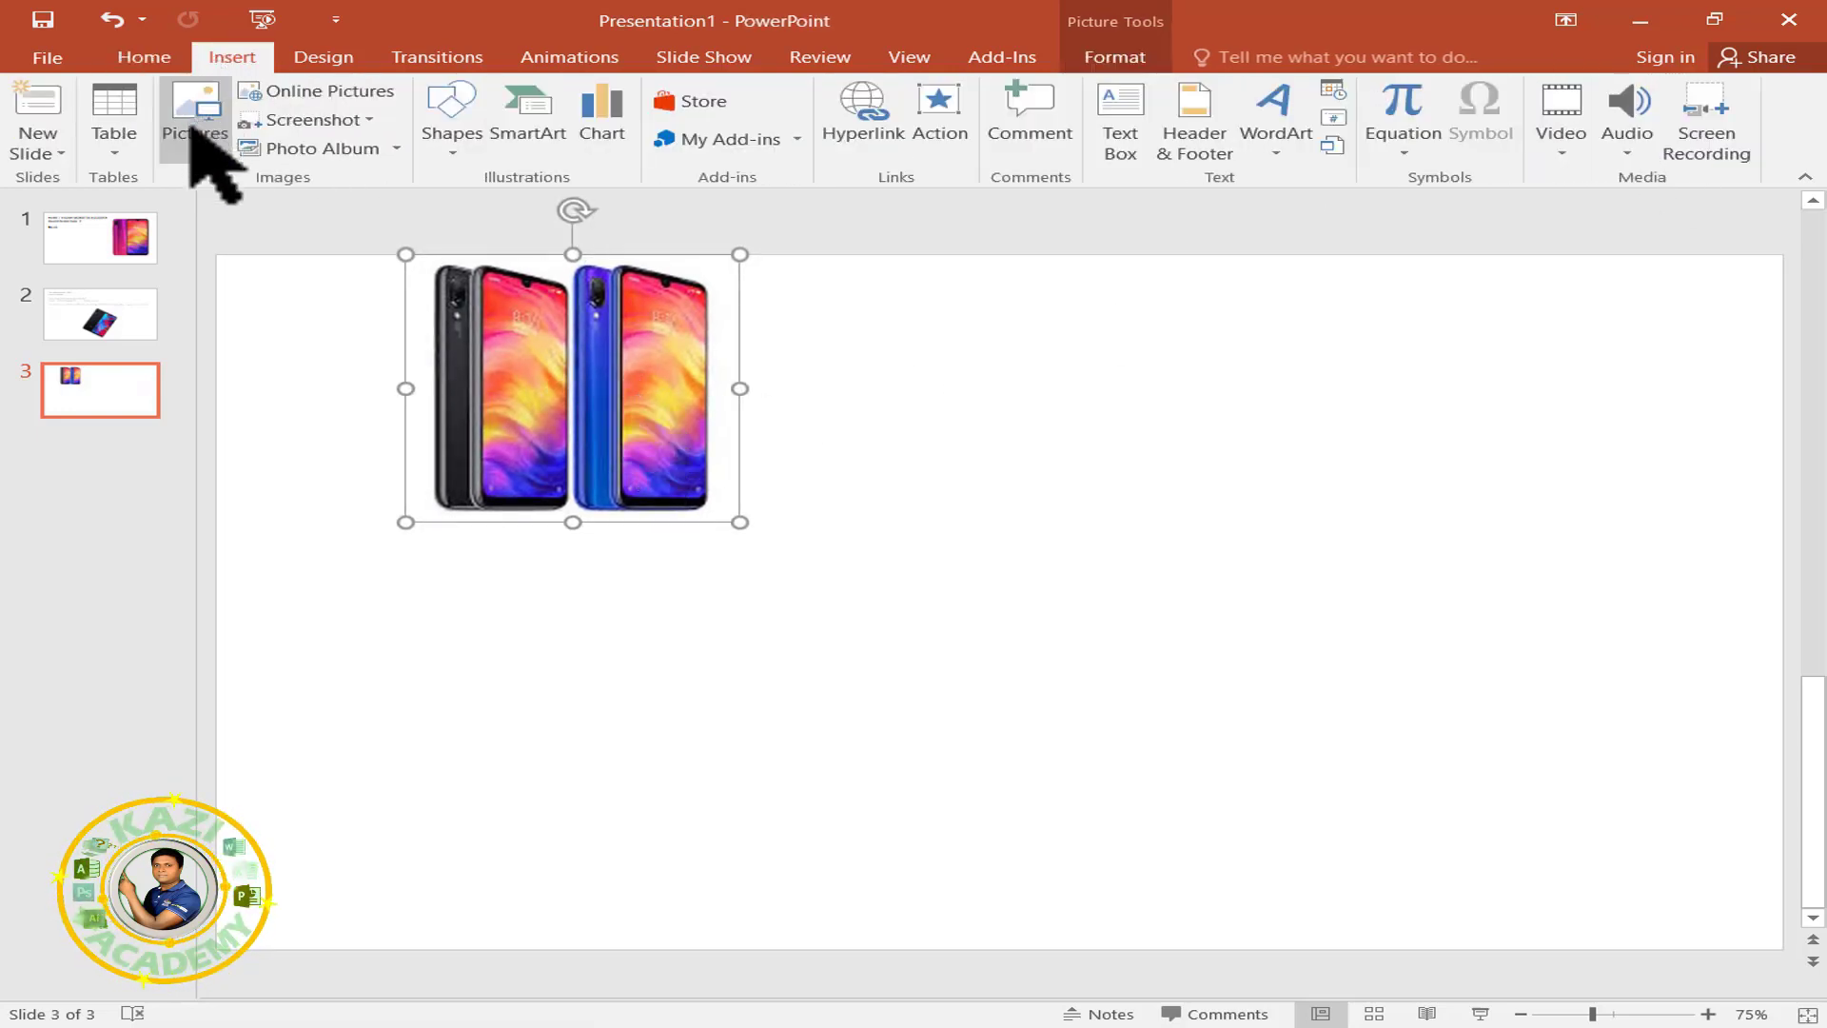
Insert the xiaomi-redmi-note-7-pro-raw-223612 photo, sized 5.91" by 5.23", at the lower right.
{"action": "left_click", "coordinate": [193, 128]}
{"action": "left_click", "coordinate": [921, 419]}
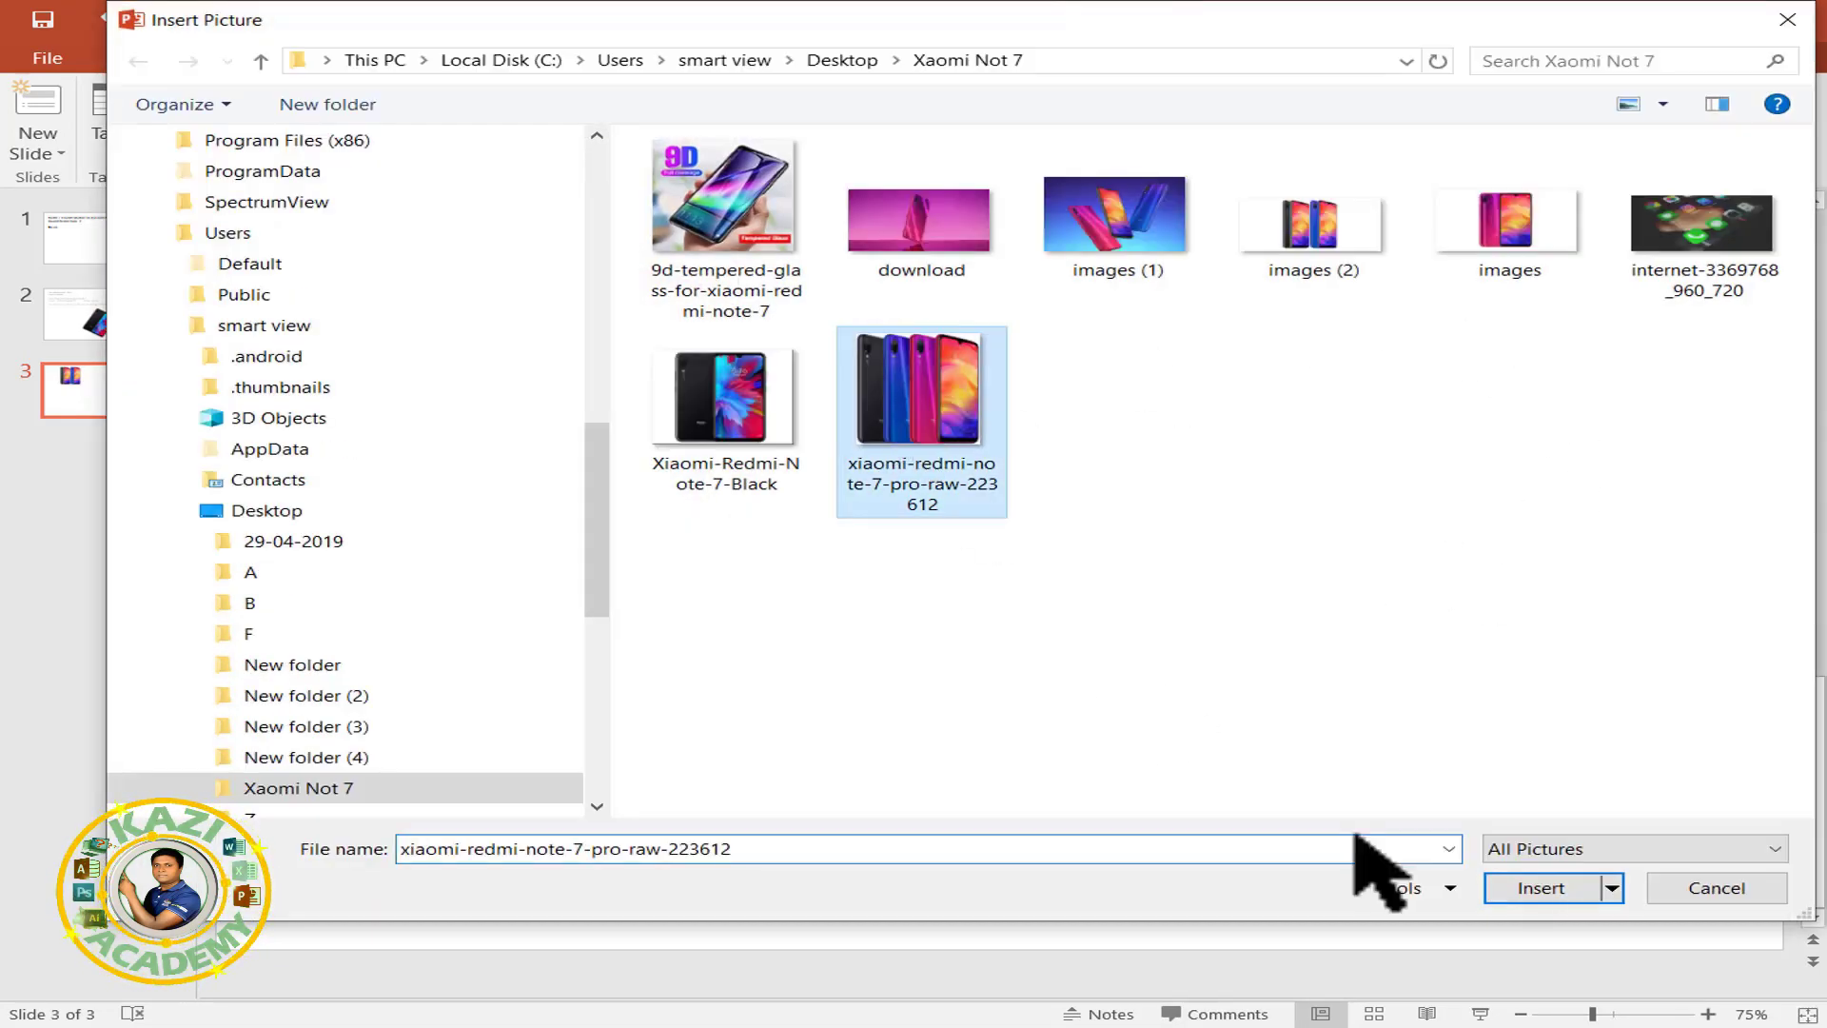
{"action": "left_click", "coordinate": [1561, 890]}
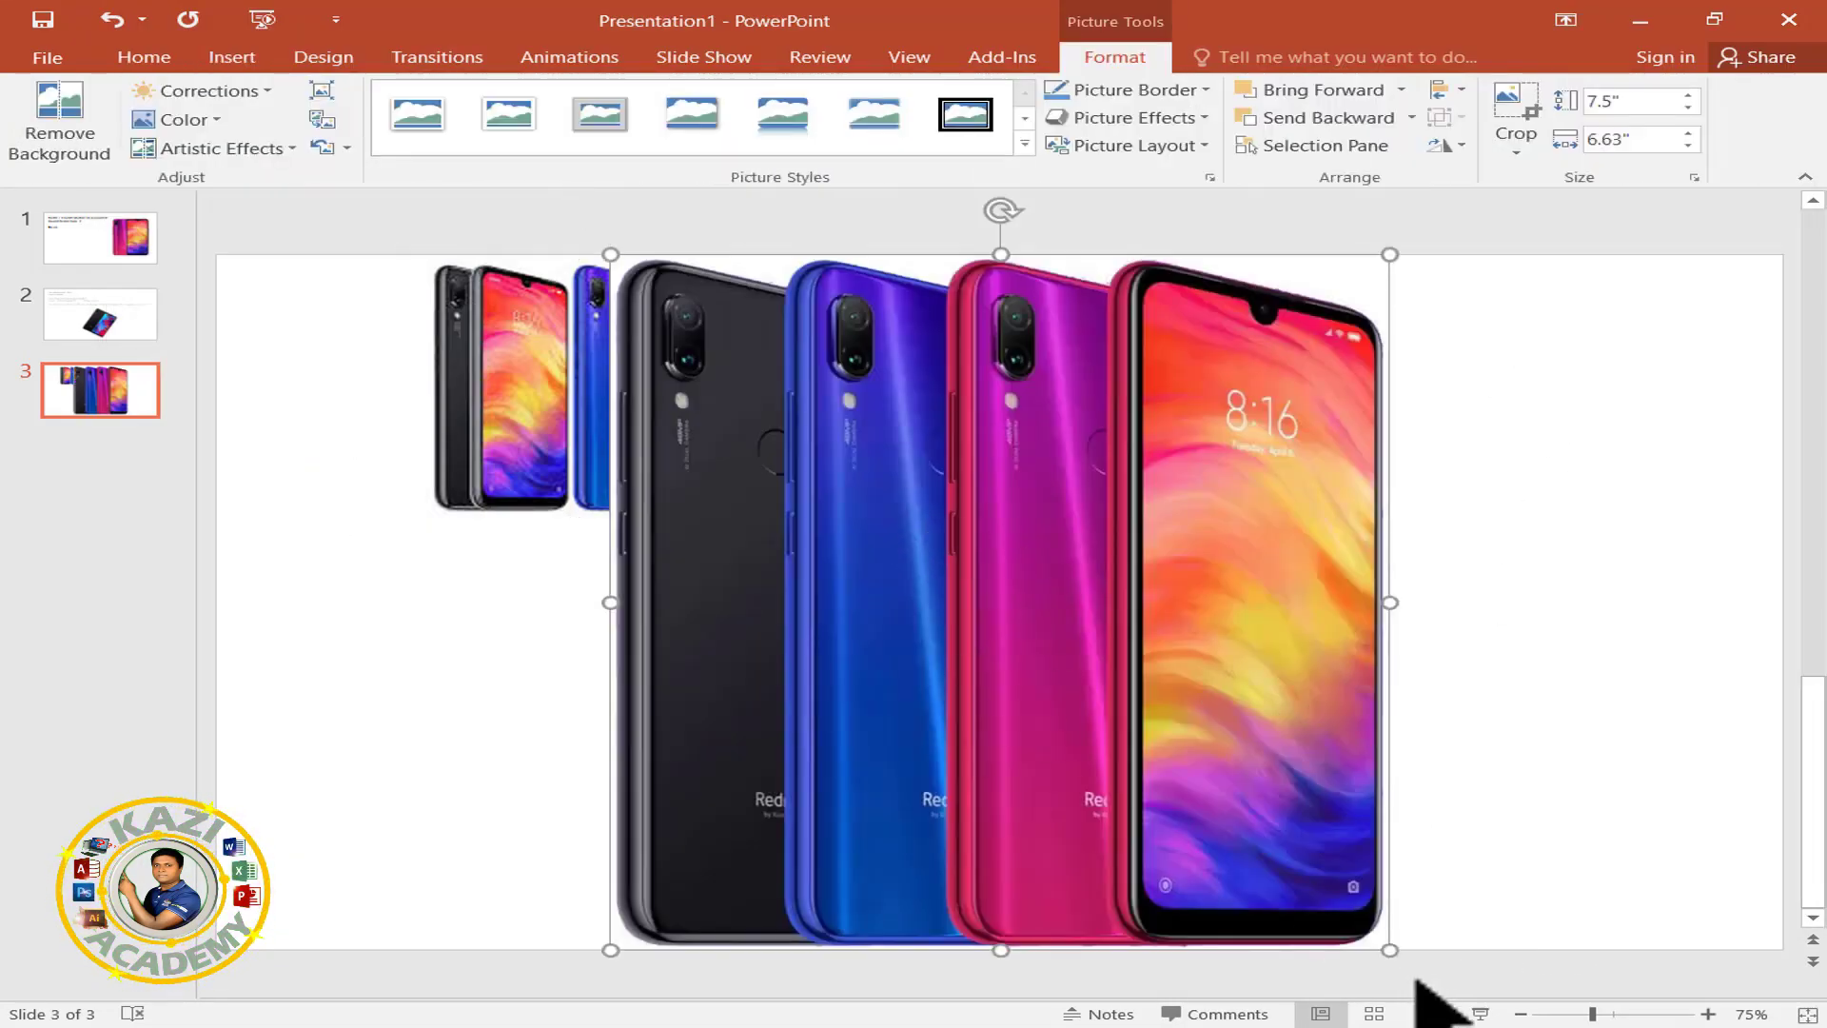
{"action": "left_click_drag", "start_coordinate": [1389, 950], "coordinate": [1225, 792]}
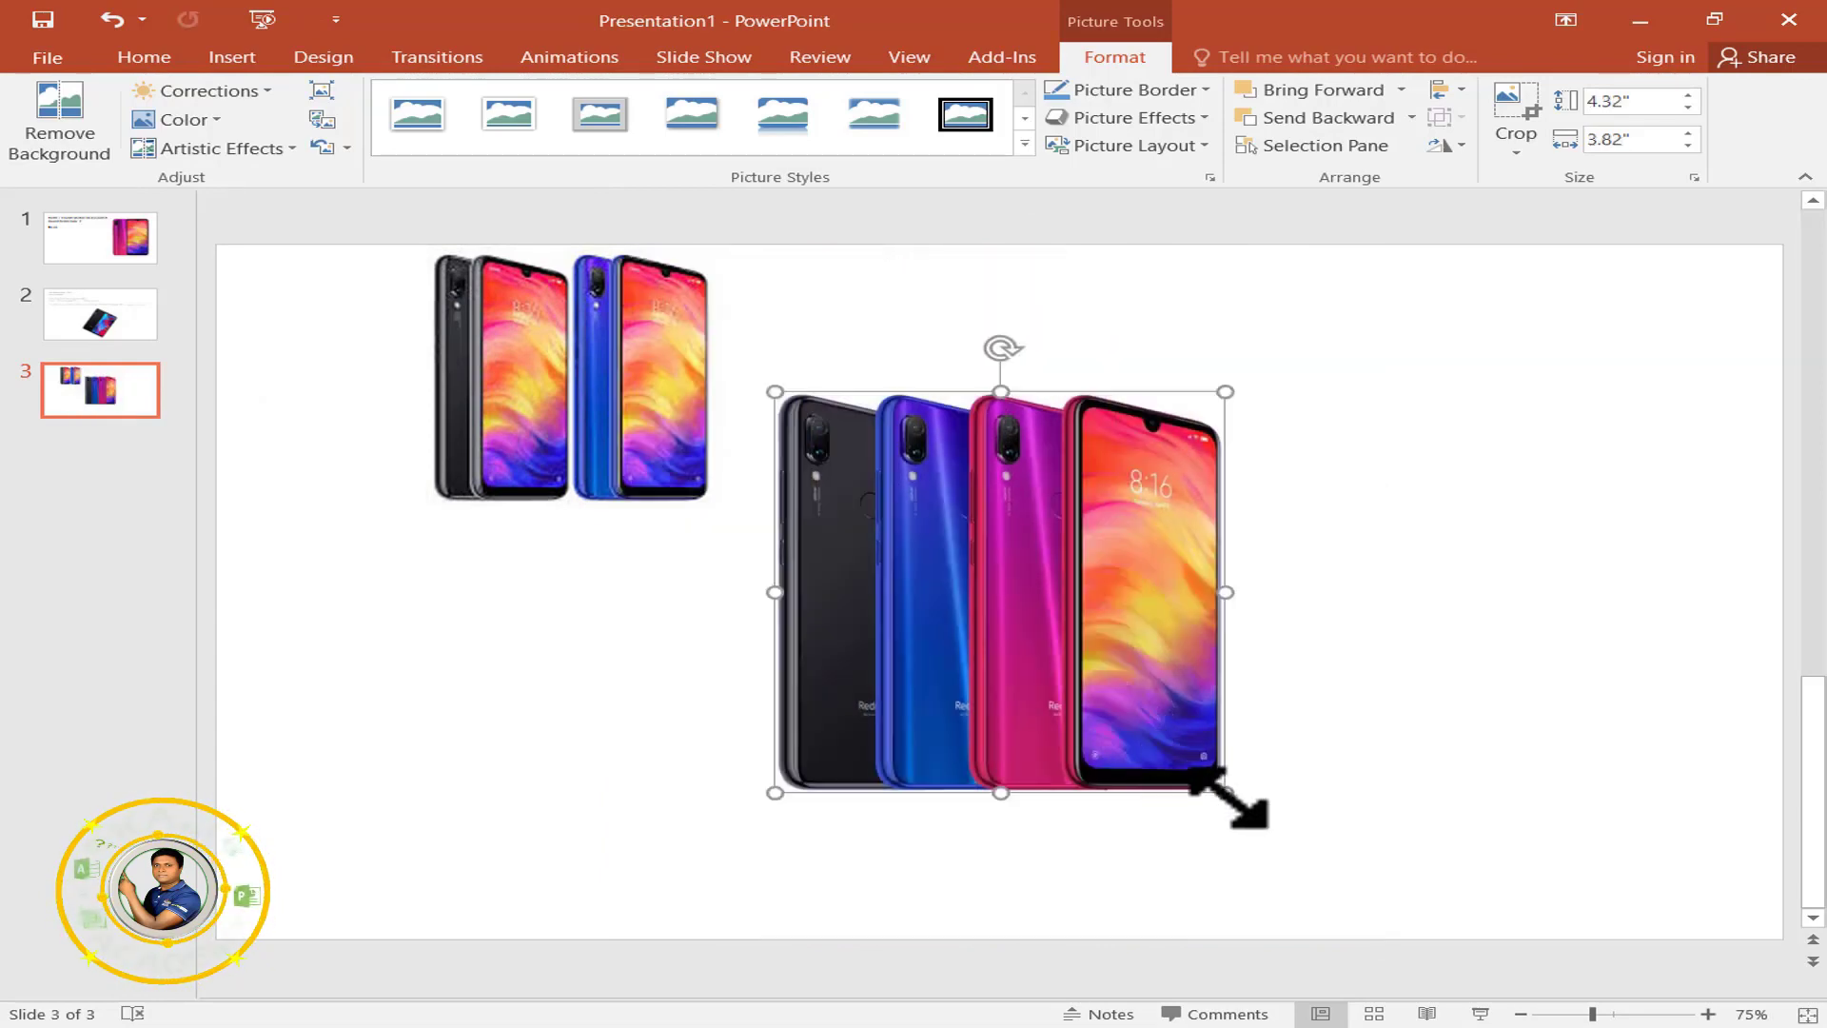
{"action": "left_click_drag", "start_coordinate": [1228, 791], "coordinate": [1194, 762]}
{"action": "mouse_move", "coordinate": [1075, 647]}
{"action": "left_mouse_down"}
{"action": "mouse_move", "coordinate": [1228, 704]}
{"action": "mouse_move", "coordinate": [1236, 600]}
{"action": "mouse_move", "coordinate": [1554, 803]}
{"action": "mouse_move", "coordinate": [1644, 815]}
{"action": "left_mouse_up"}
{"action": "key", "text": "Up"}
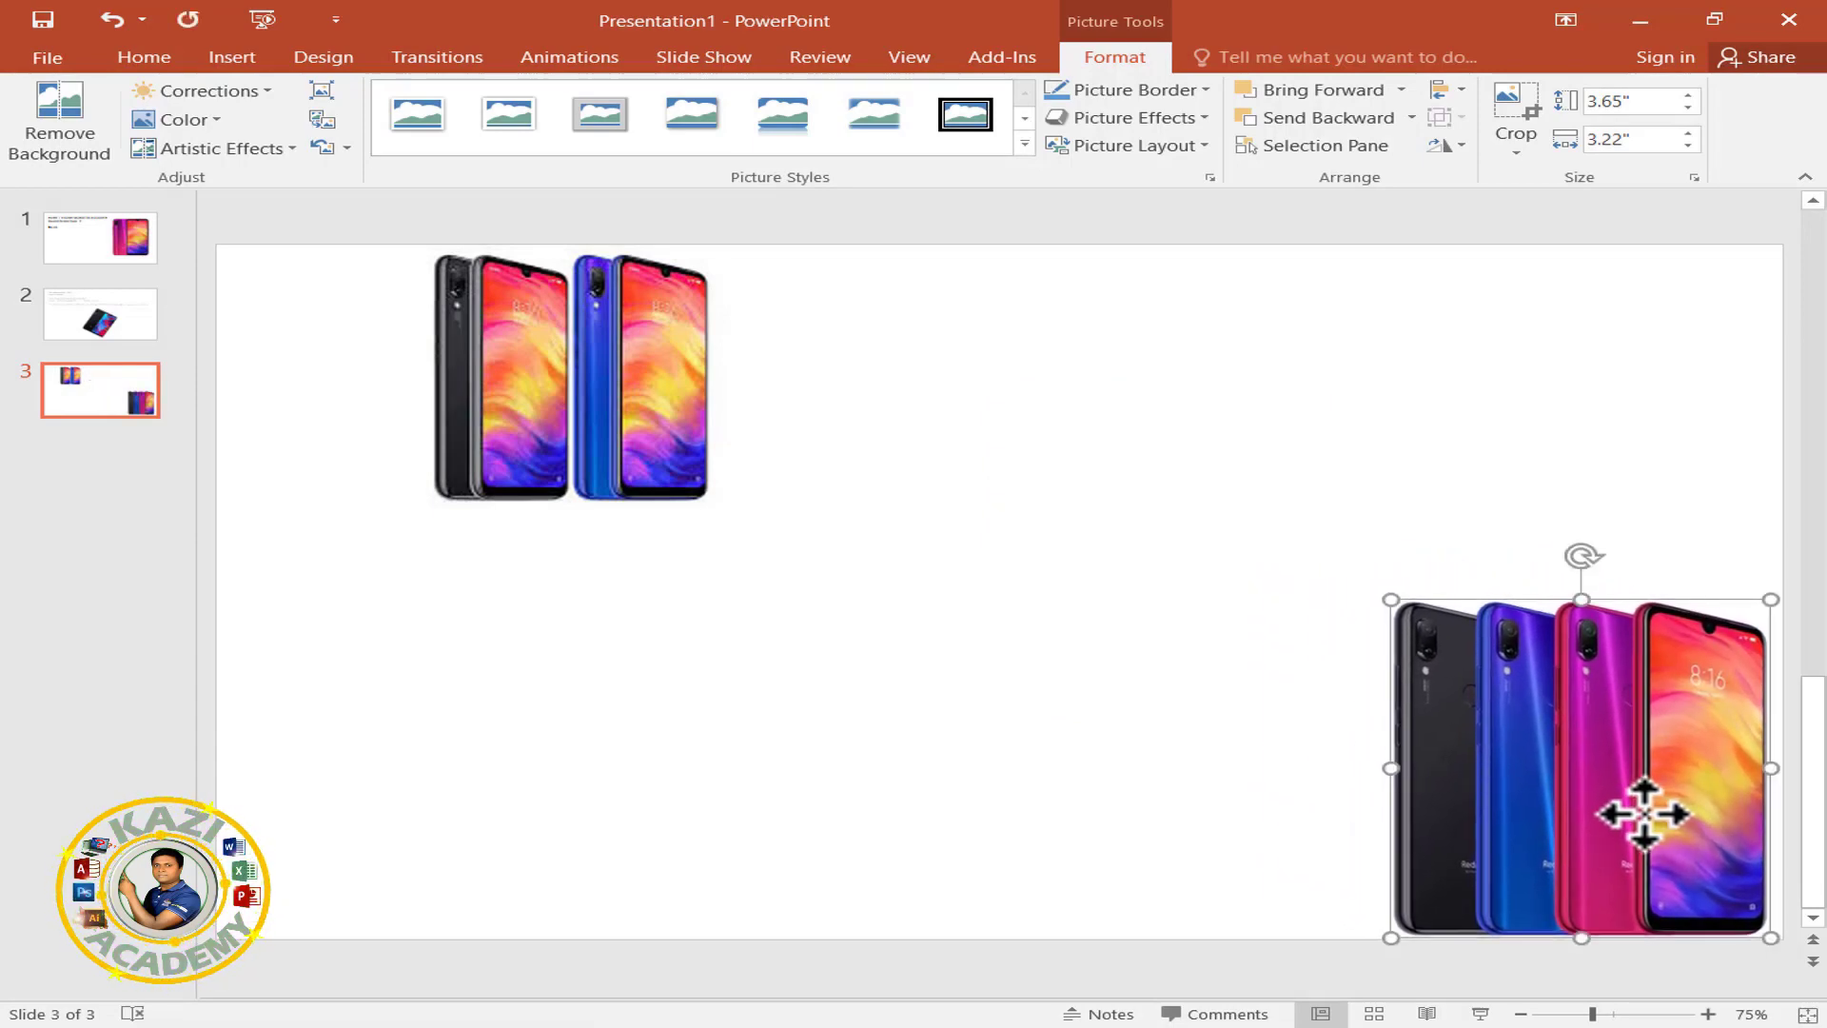
{"action": "key", "text": "Up"}
{"action": "key", "text": "Up"}
{"action": "key", "text": "Up"}
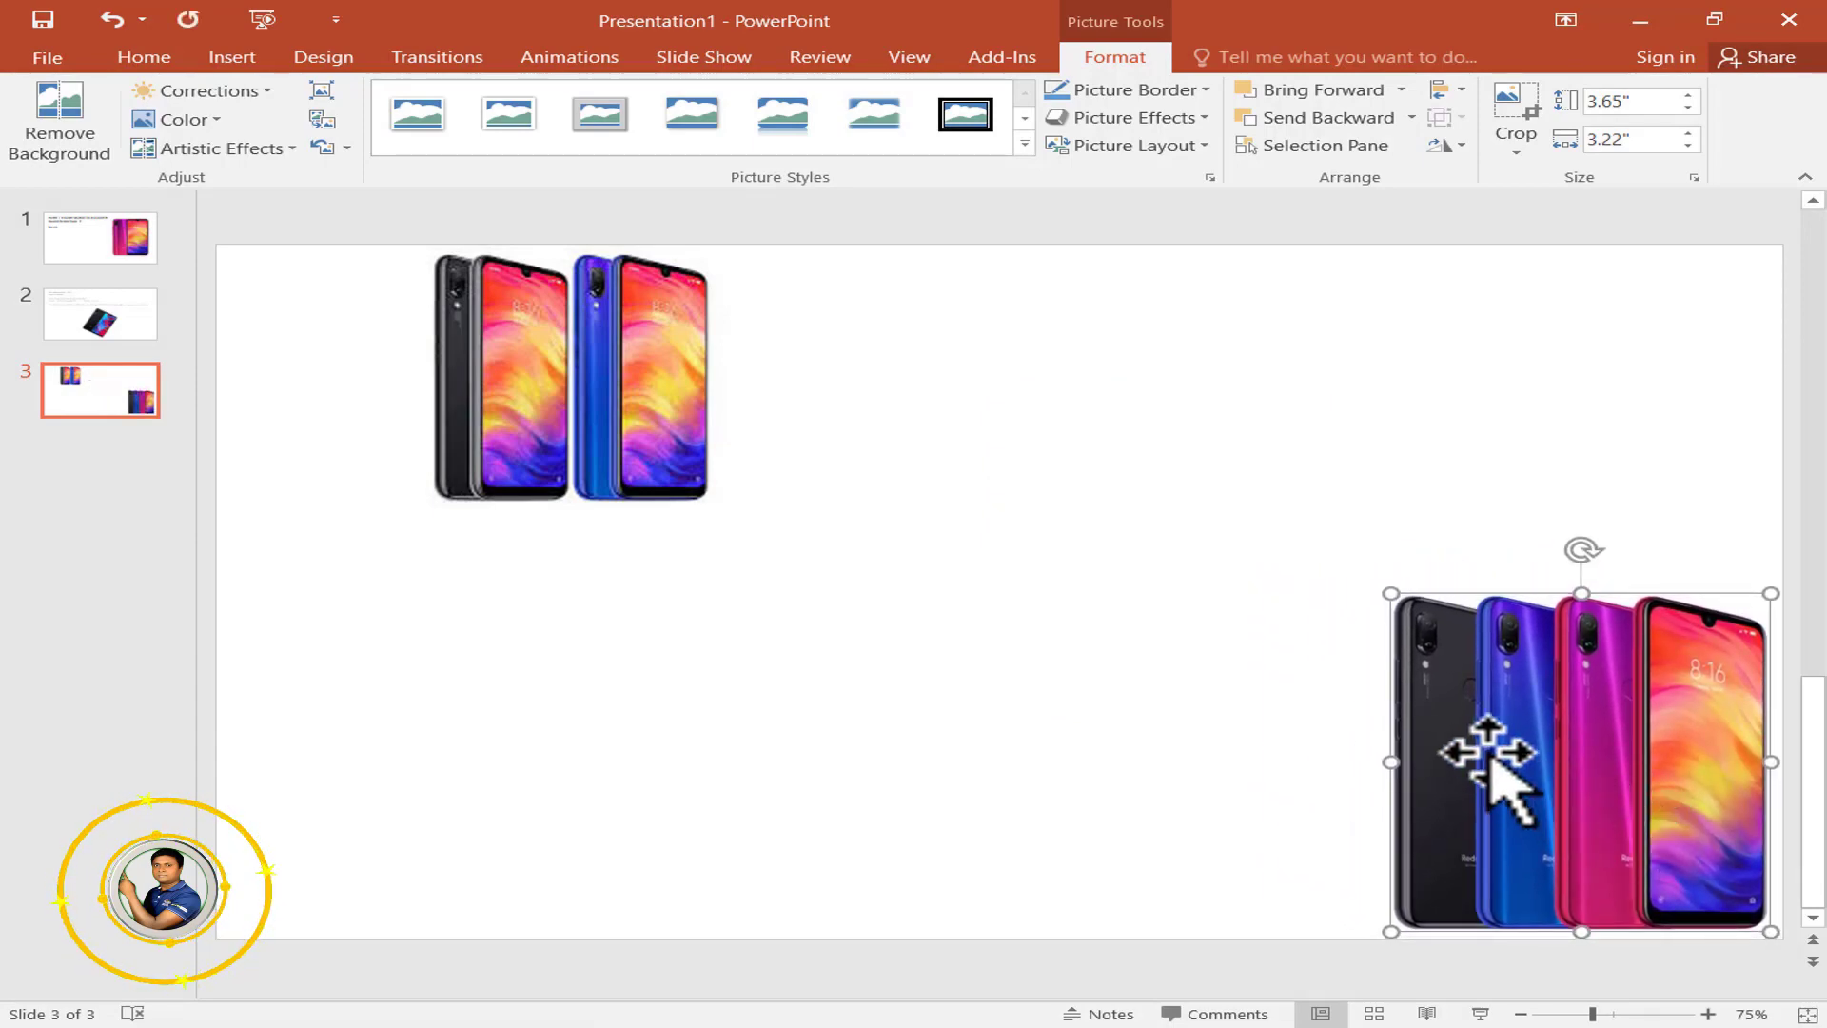
{"action": "left_click_drag", "start_coordinate": [1390, 593], "coordinate": [1280, 488]}
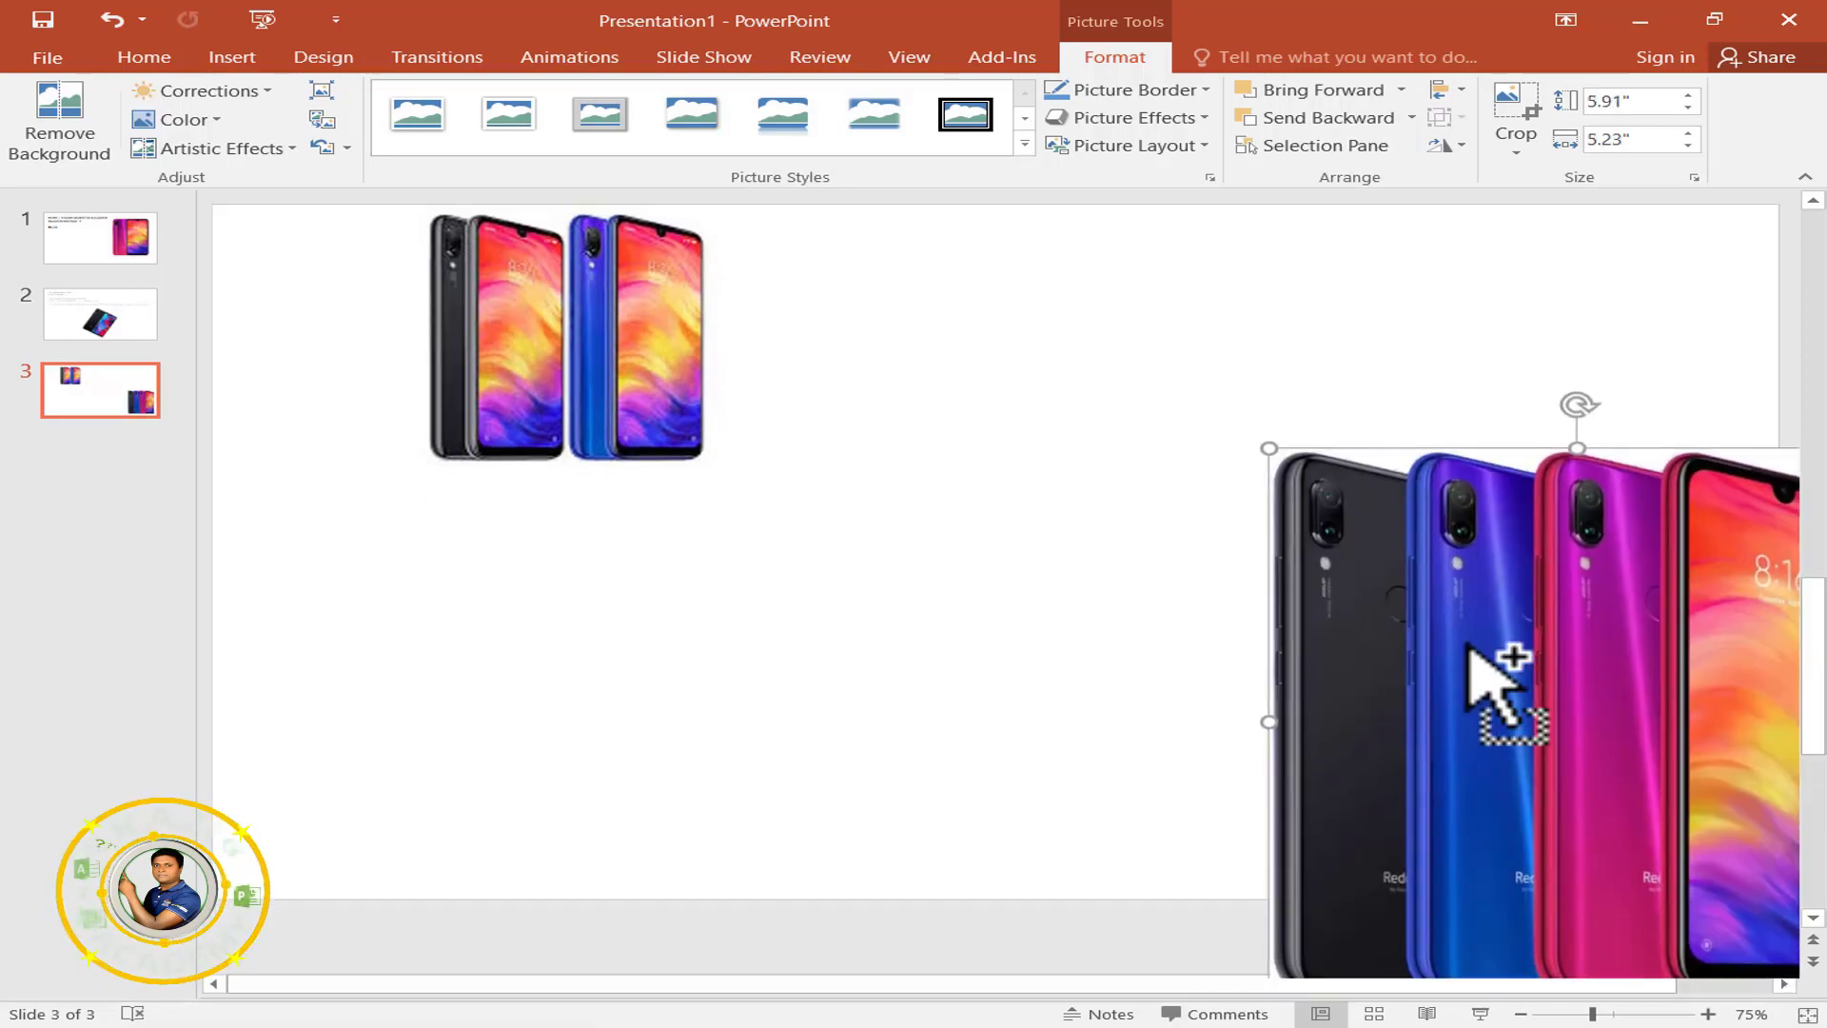
{"action": "mouse_move", "coordinate": [1481, 539]}
{"action": "left_mouse_down"}
{"action": "mouse_move", "coordinate": [1377, 549]}
{"action": "mouse_move", "coordinate": [1380, 577]}
{"action": "left_mouse_up"}
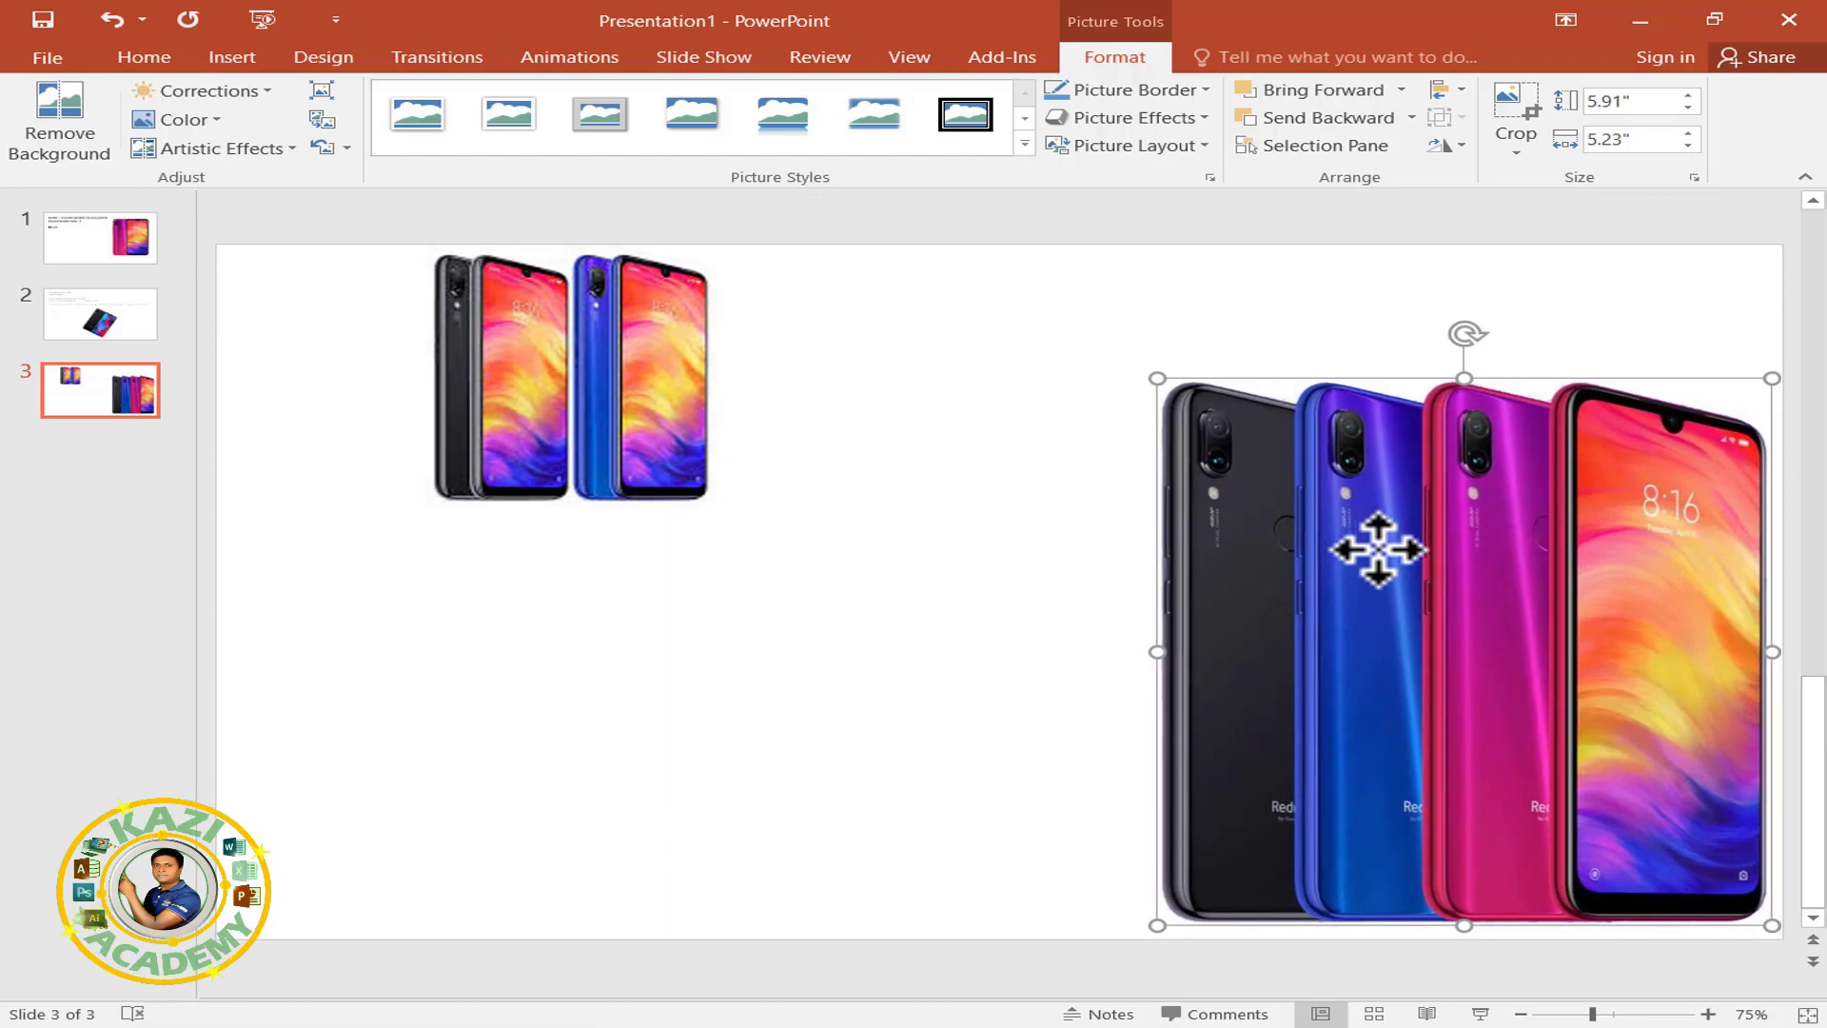
Move the two-phone picture into the top-left corner, enlarged to 3.98" by 3.92".
{"action": "left_click", "coordinate": [590, 407]}
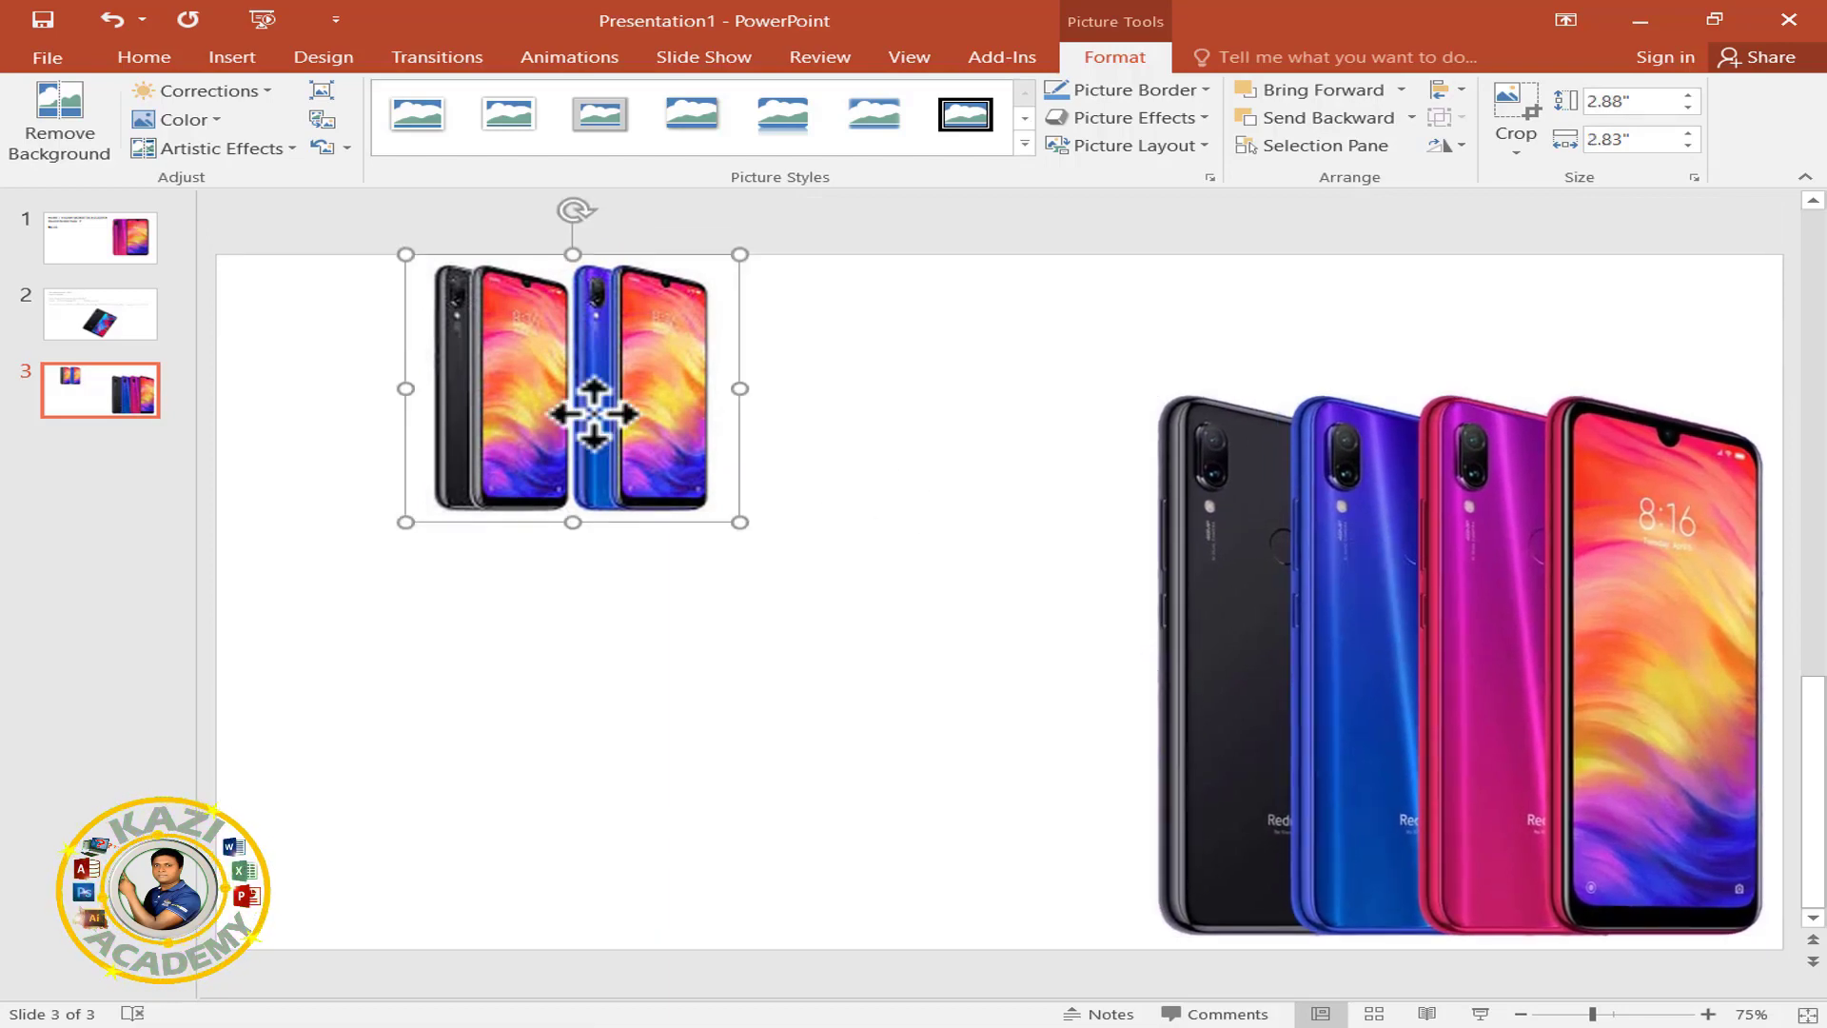
{"action": "left_click_drag", "start_coordinate": [558, 395], "coordinate": [368, 358]}
{"action": "left_click_drag", "start_coordinate": [556, 519], "coordinate": [653, 603]}
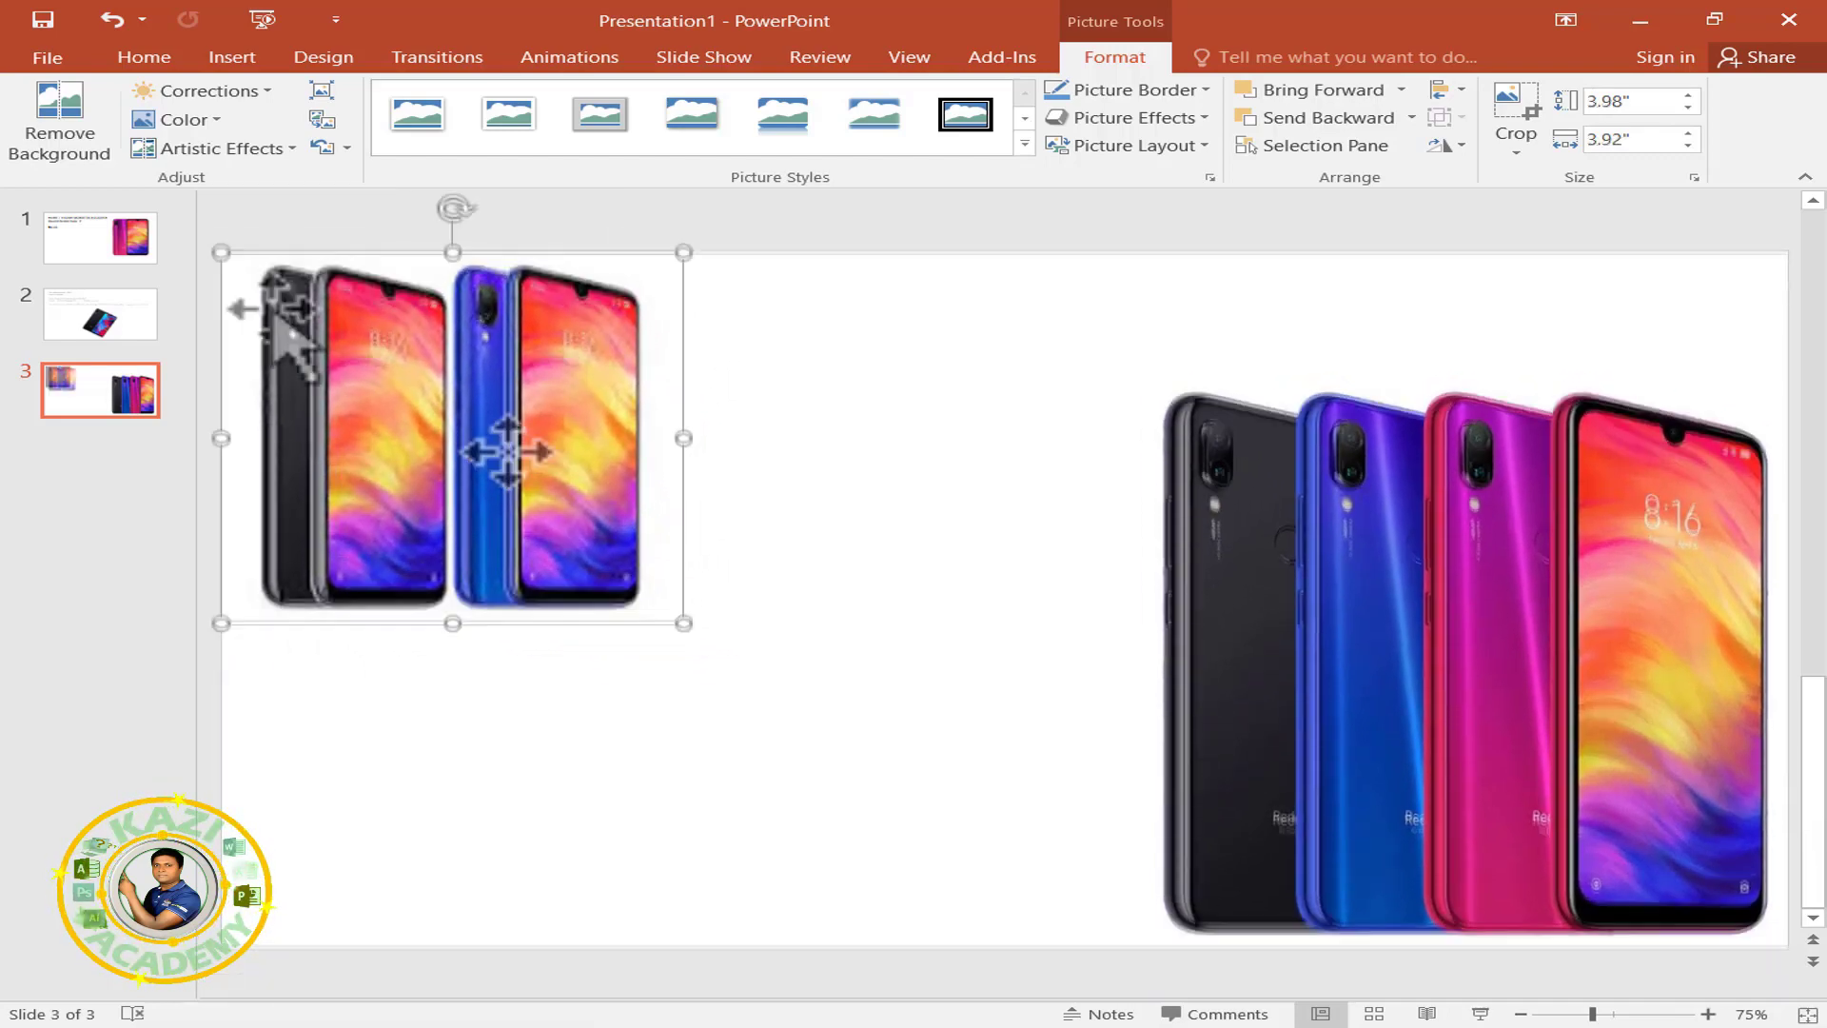
Copy the spec lines down to USB Type-C from the phone specifications text file.
{"action": "key", "text": "alt+Tab"}
{"action": "scroll", "coordinate": [1060, 815], "scroll_direction": "down", "scroll_amount": 2}
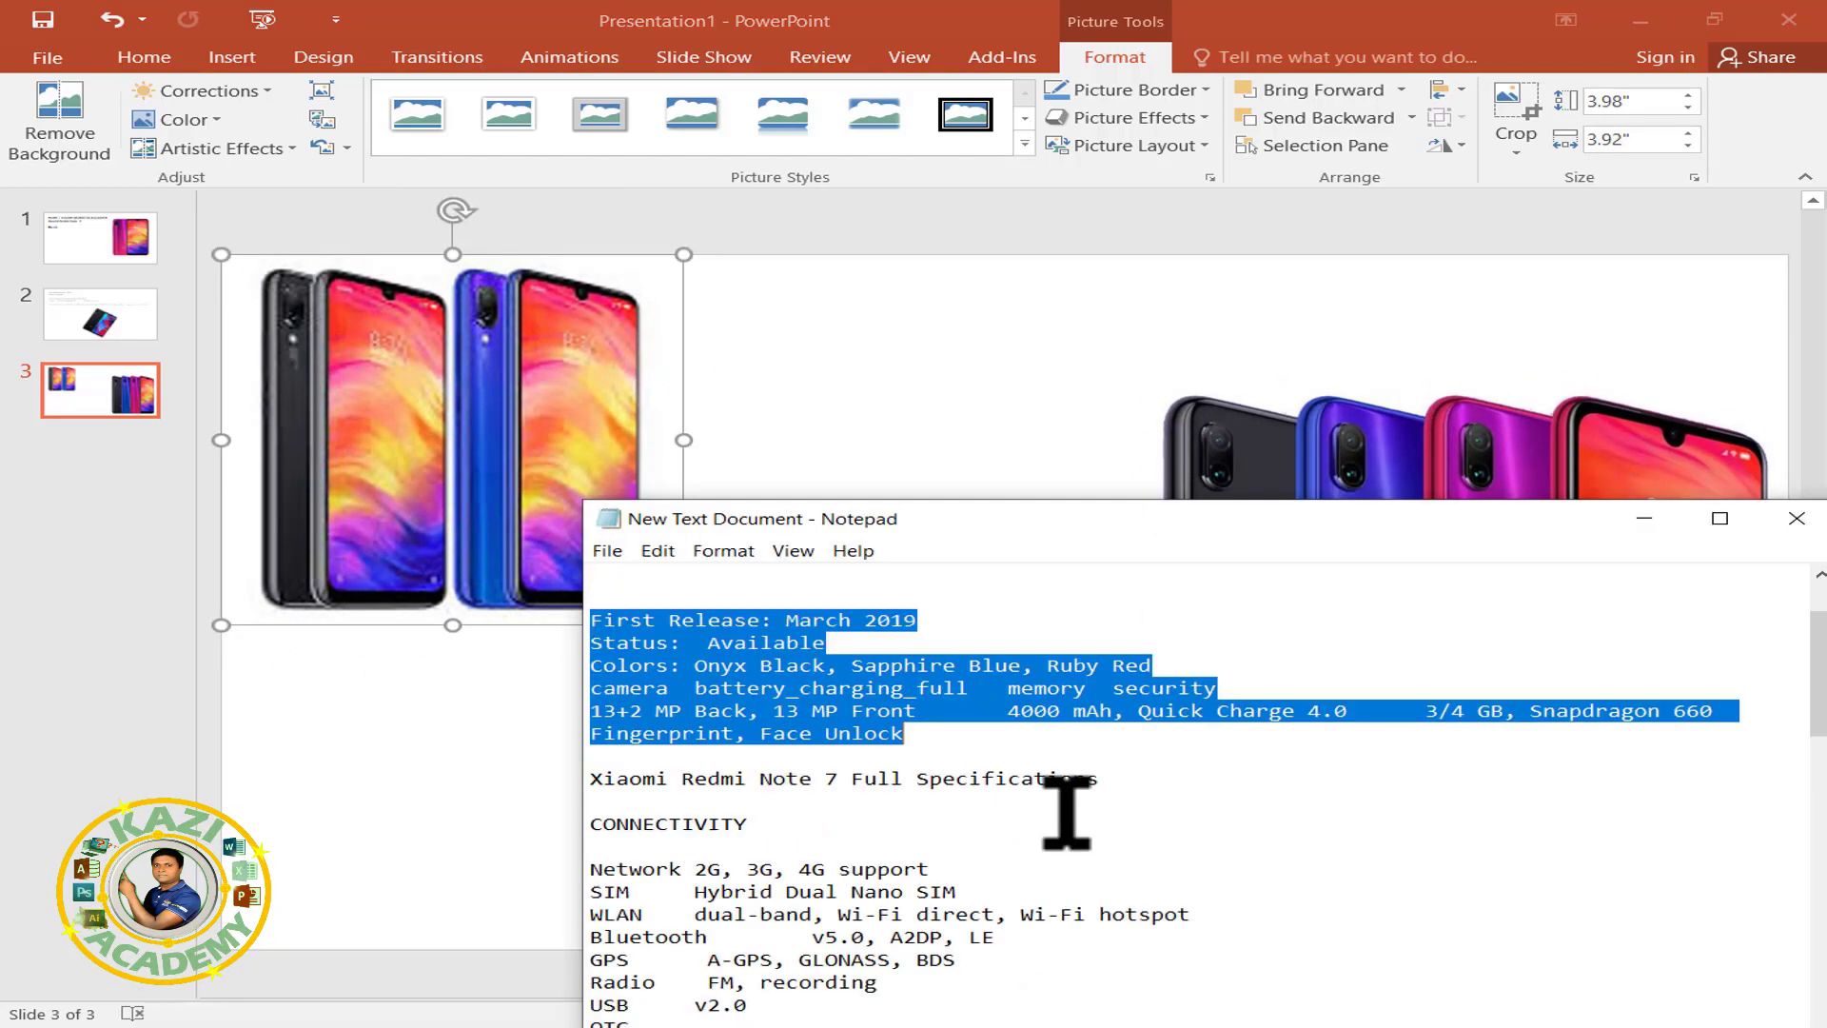
{"action": "scroll", "coordinate": [952, 790], "scroll_direction": "down", "scroll_amount": 1}
{"action": "left_click", "coordinate": [588, 704]}
{"action": "mouse_move", "coordinate": [588, 702]}
{"action": "left_mouse_down"}
{"action": "mouse_move", "coordinate": [869, 881]}
{"action": "mouse_move", "coordinate": [921, 980]}
{"action": "left_mouse_up"}
{"action": "key", "text": "ctrl+c"}
{"action": "scroll", "coordinate": [1025, 928], "scroll_direction": "down", "scroll_amount": 2}
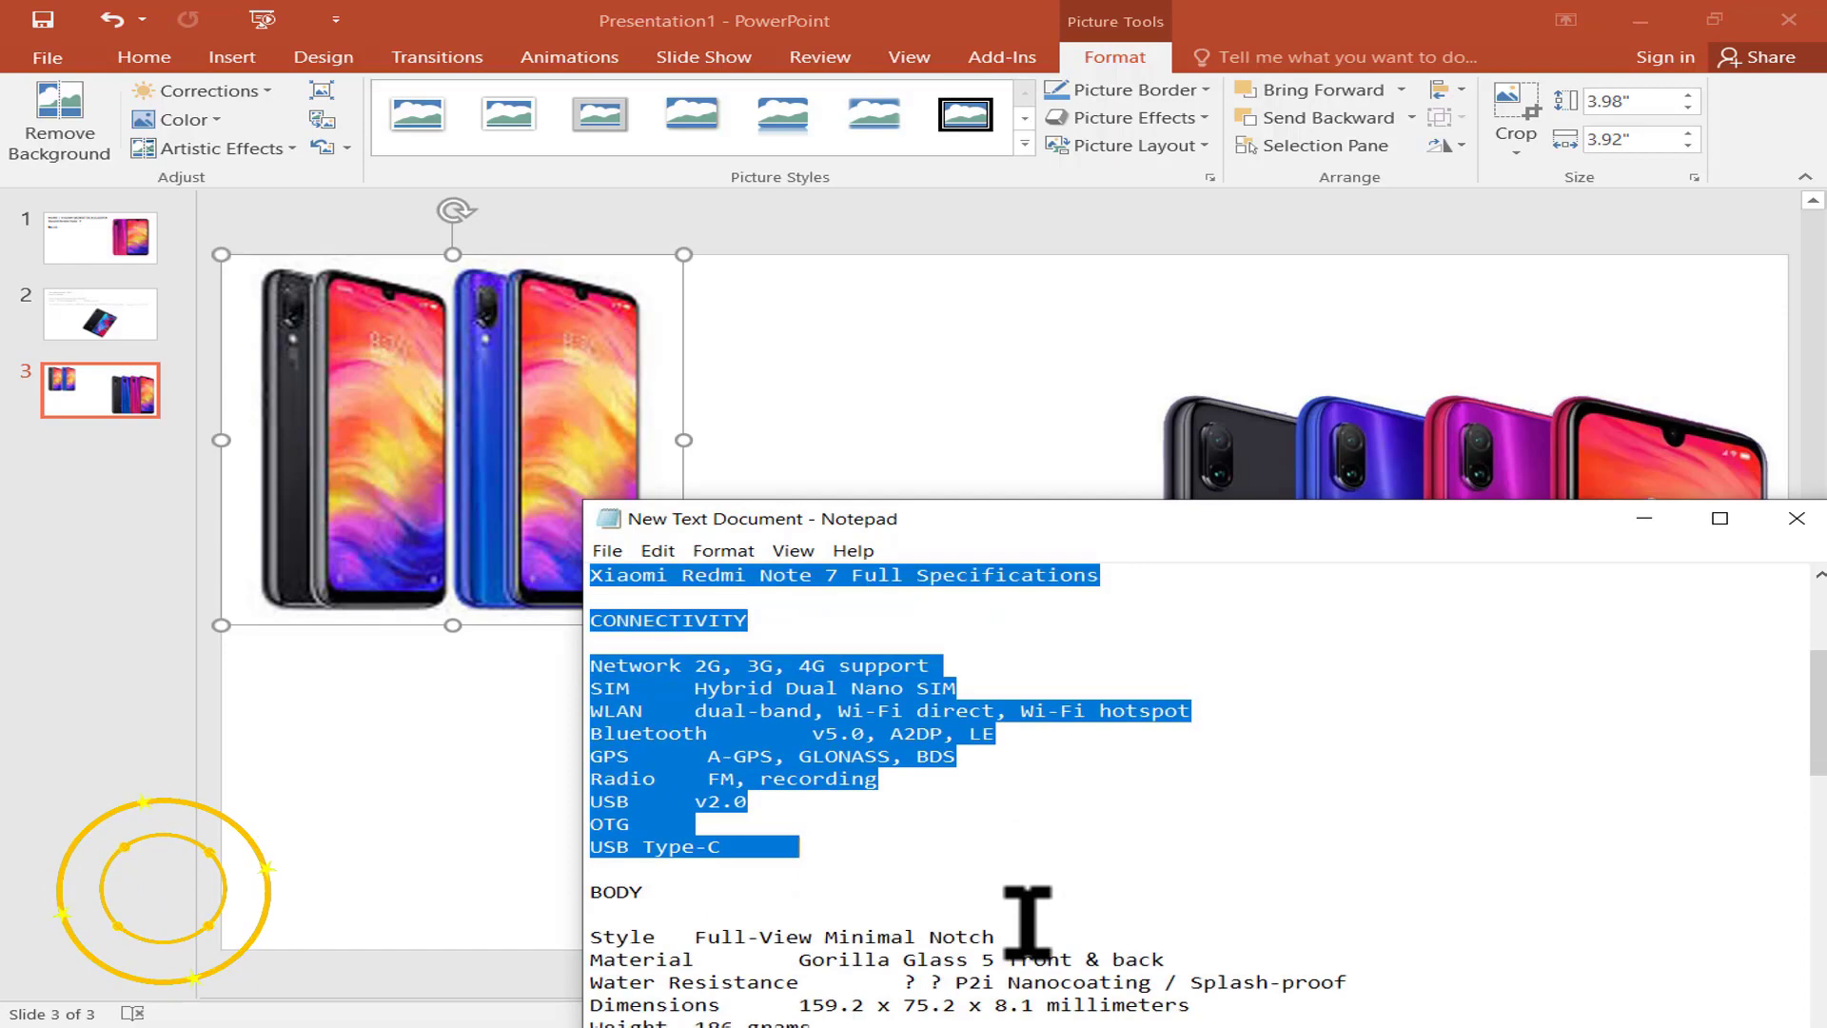
{"action": "key", "text": "alt+Tab"}
Paste the specs onto slide 3, delete the CONNECTIVITY-to-USB Type-C lines, and reposition the box.
{"action": "left_click", "coordinate": [453, 733]}
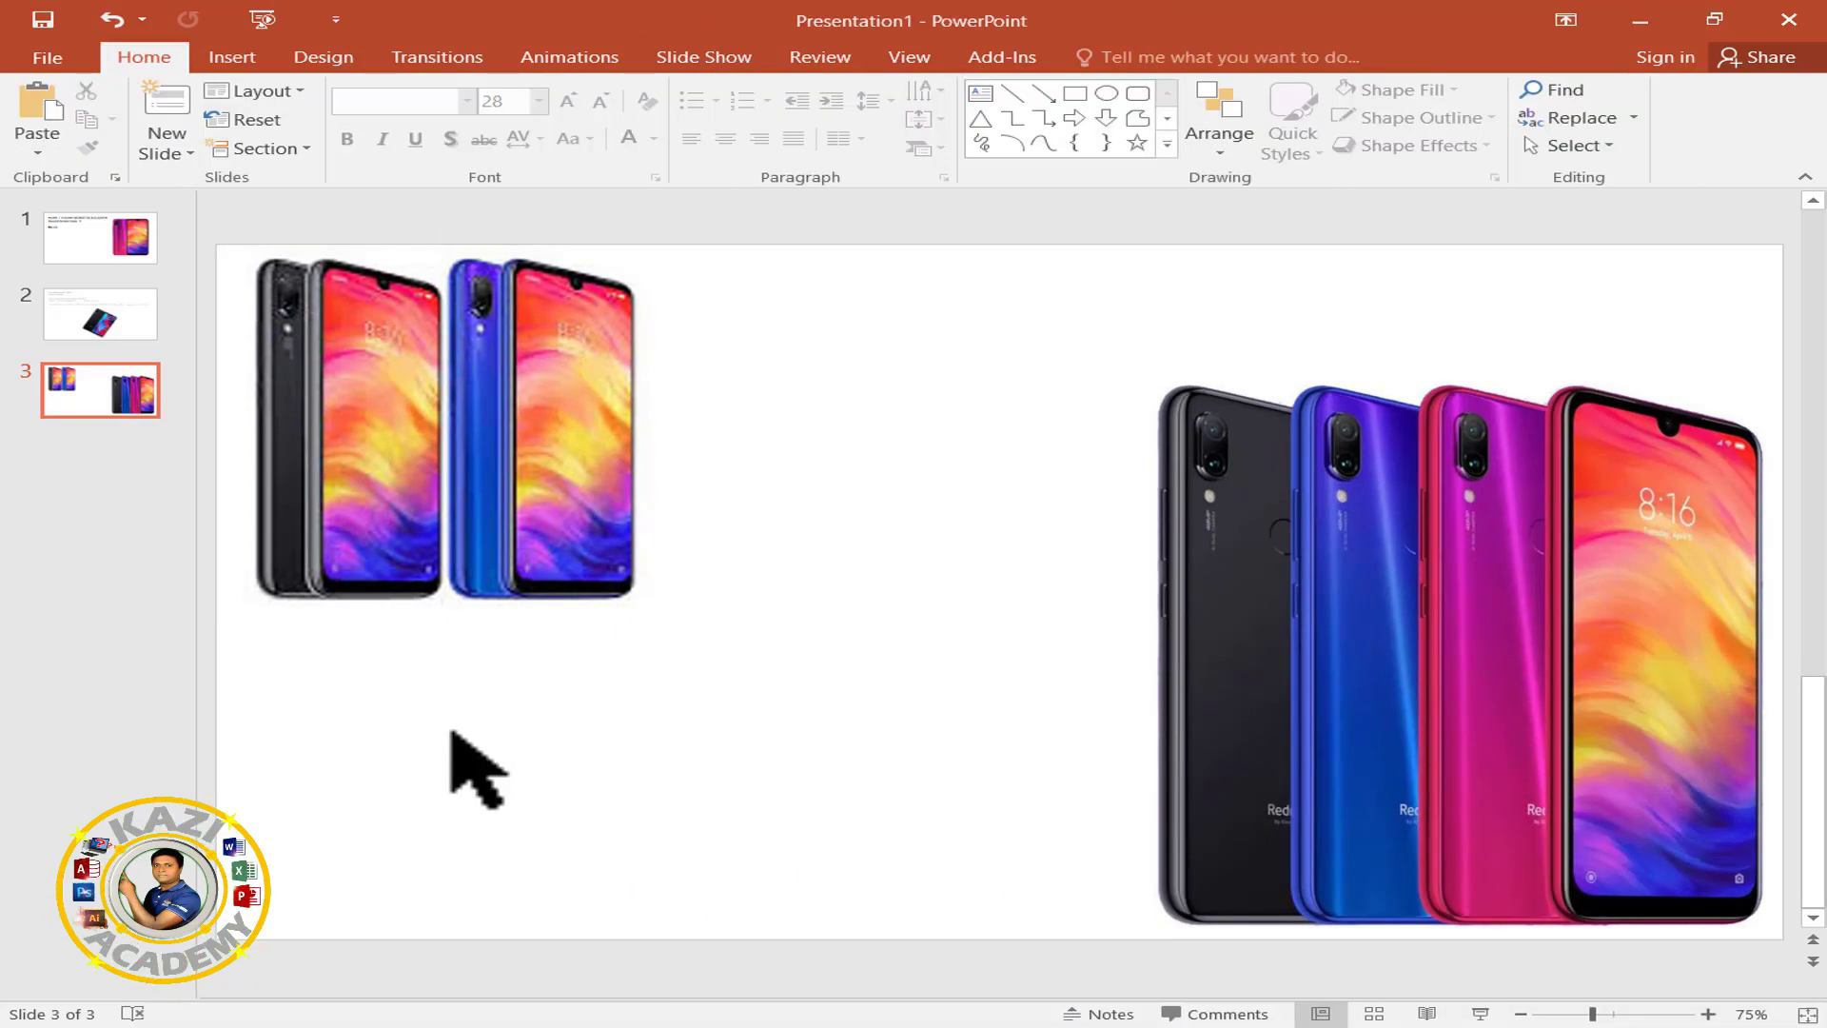
{"action": "key", "text": "ctrl+v"}
{"action": "left_click_drag", "start_coordinate": [911, 404], "coordinate": [660, 593]}
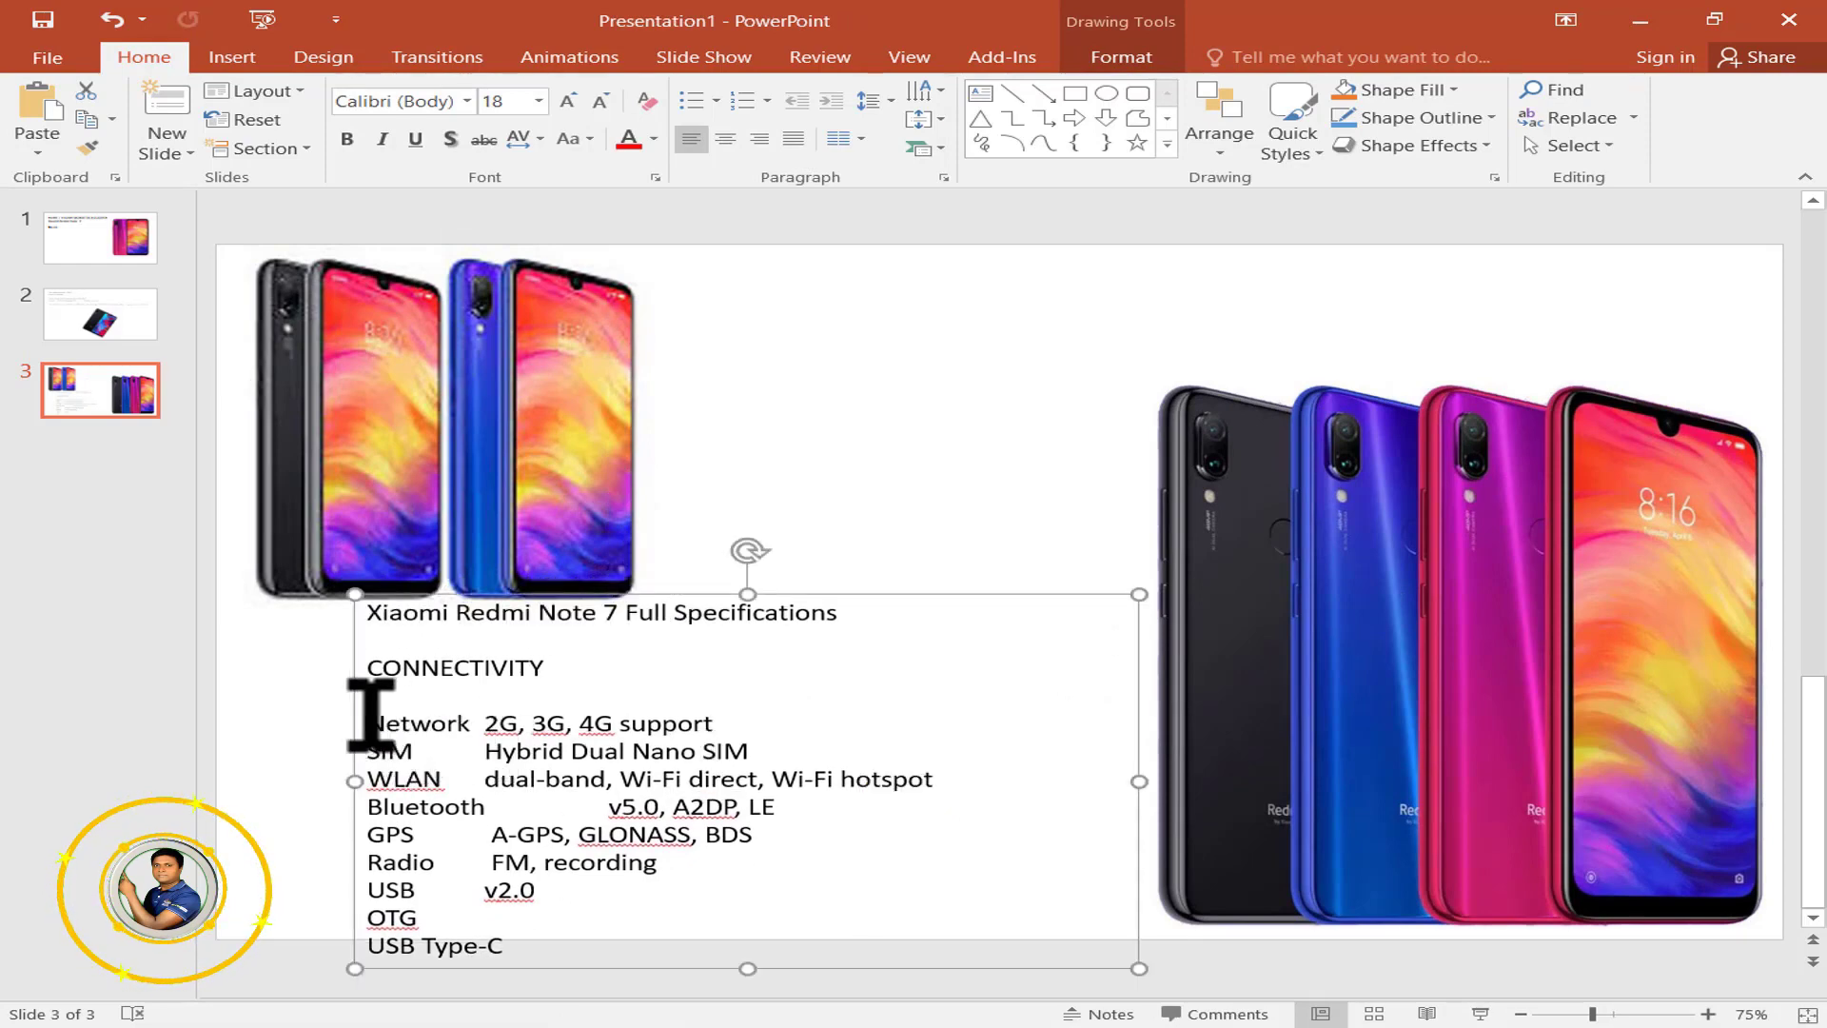
{"action": "mouse_move", "coordinate": [367, 659]}
{"action": "left_mouse_down"}
{"action": "mouse_move", "coordinate": [559, 815]}
{"action": "mouse_move", "coordinate": [784, 949]}
{"action": "left_mouse_up"}
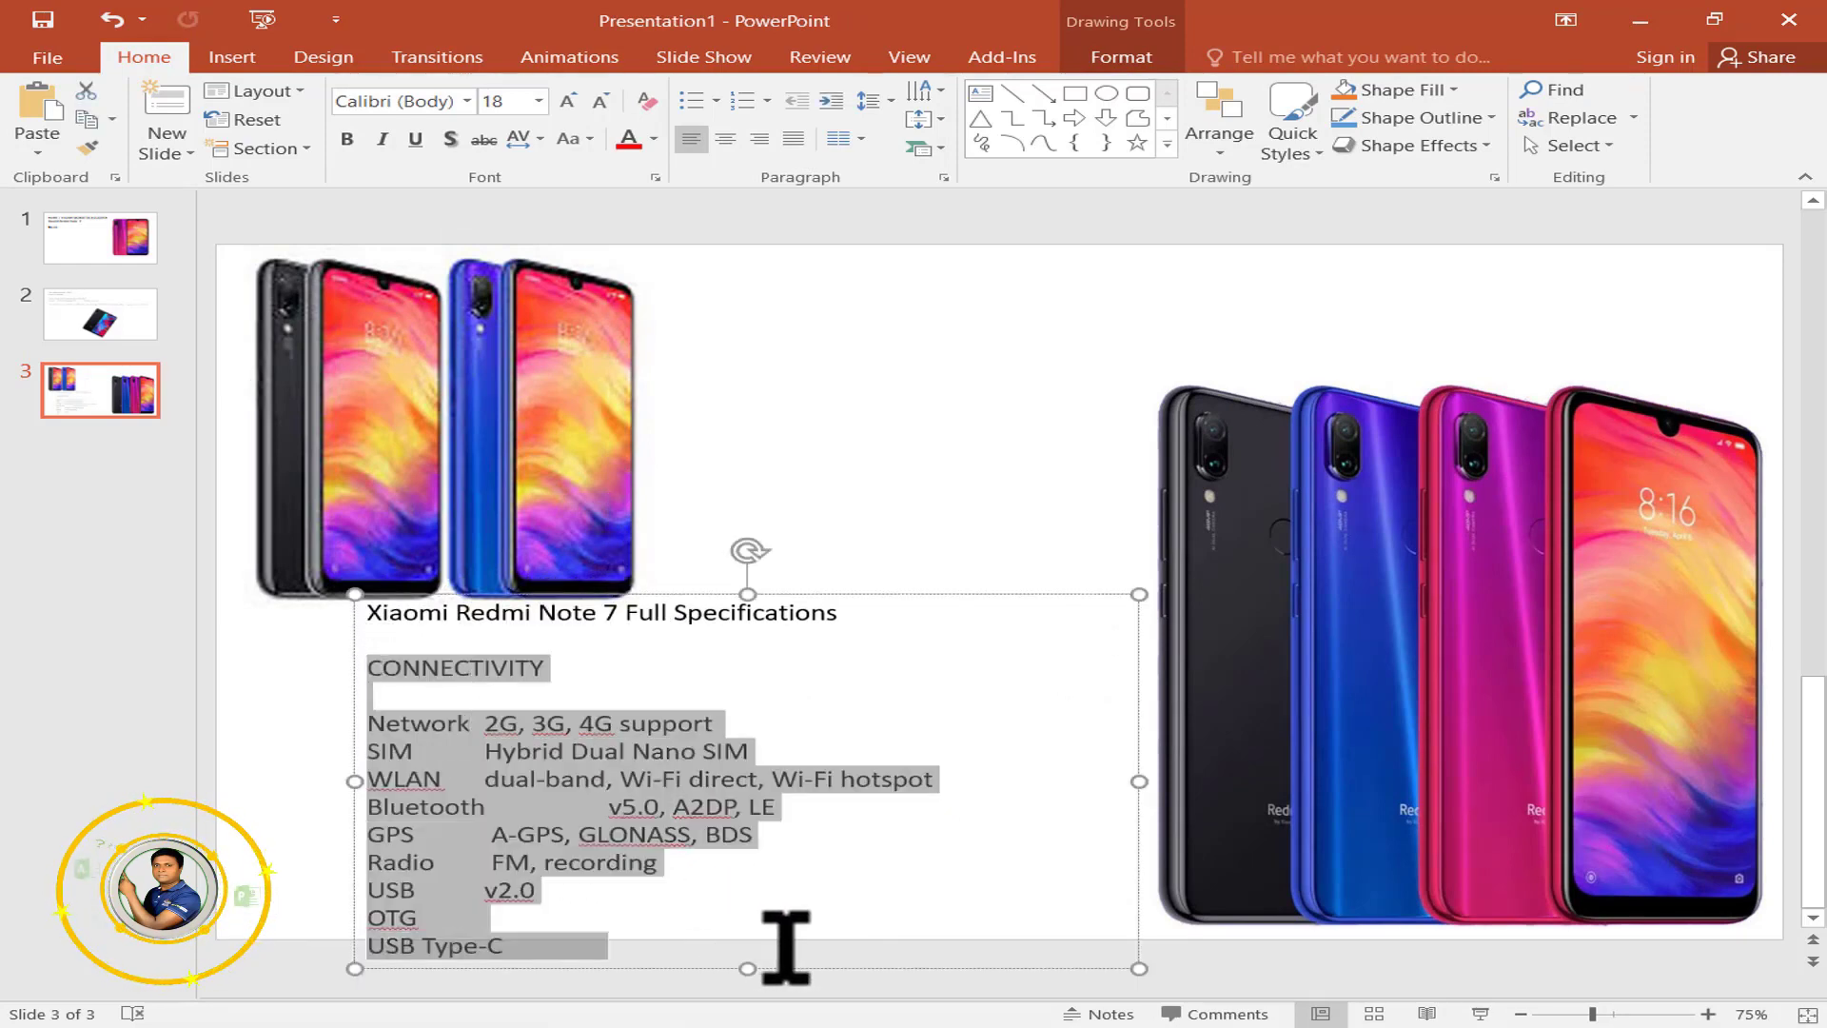
{"action": "key", "text": "Delete"}
{"action": "left_click_drag", "start_coordinate": [815, 604], "coordinate": [1131, 274]}
Enlarge the slide 3 title twice, widen it to fit one line, and make it bold.
{"action": "key", "text": "ctrl+a"}
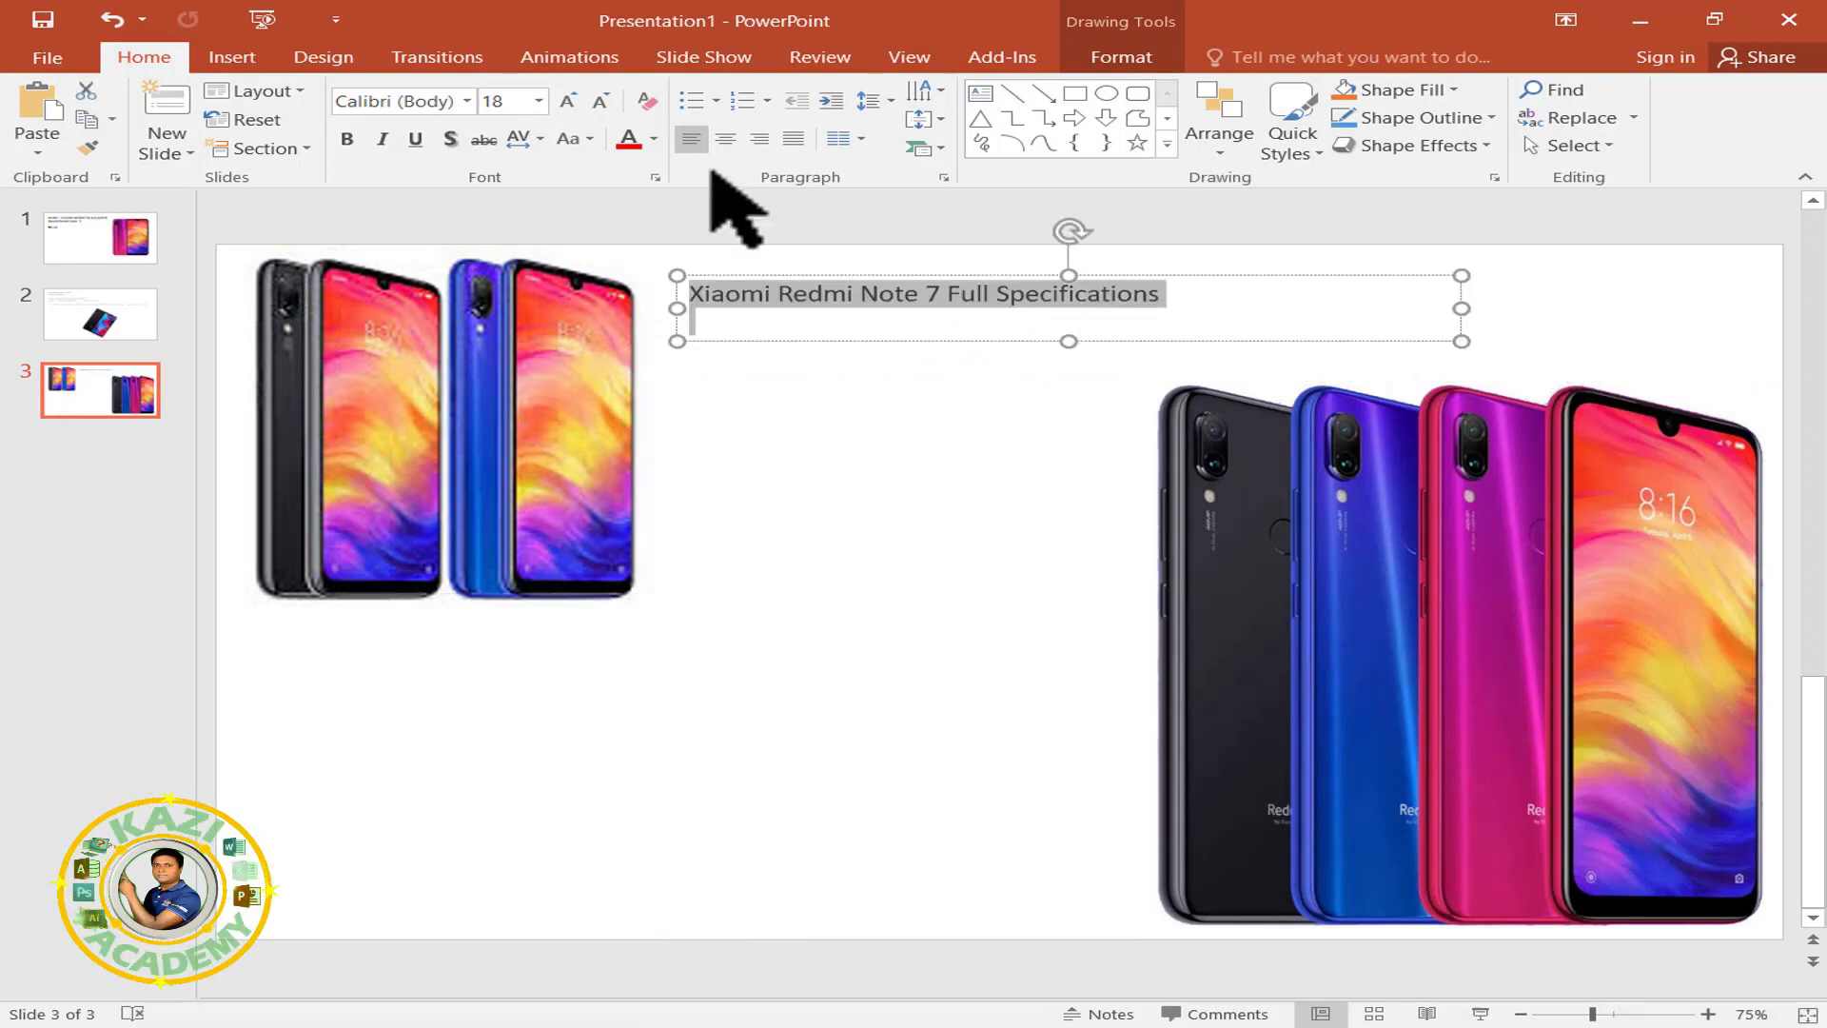
{"action": "left_click", "coordinate": [569, 101]}
{"action": "left_click", "coordinate": [568, 101]}
{"action": "left_click", "coordinate": [568, 101]}
{"action": "left_click", "coordinate": [568, 101]}
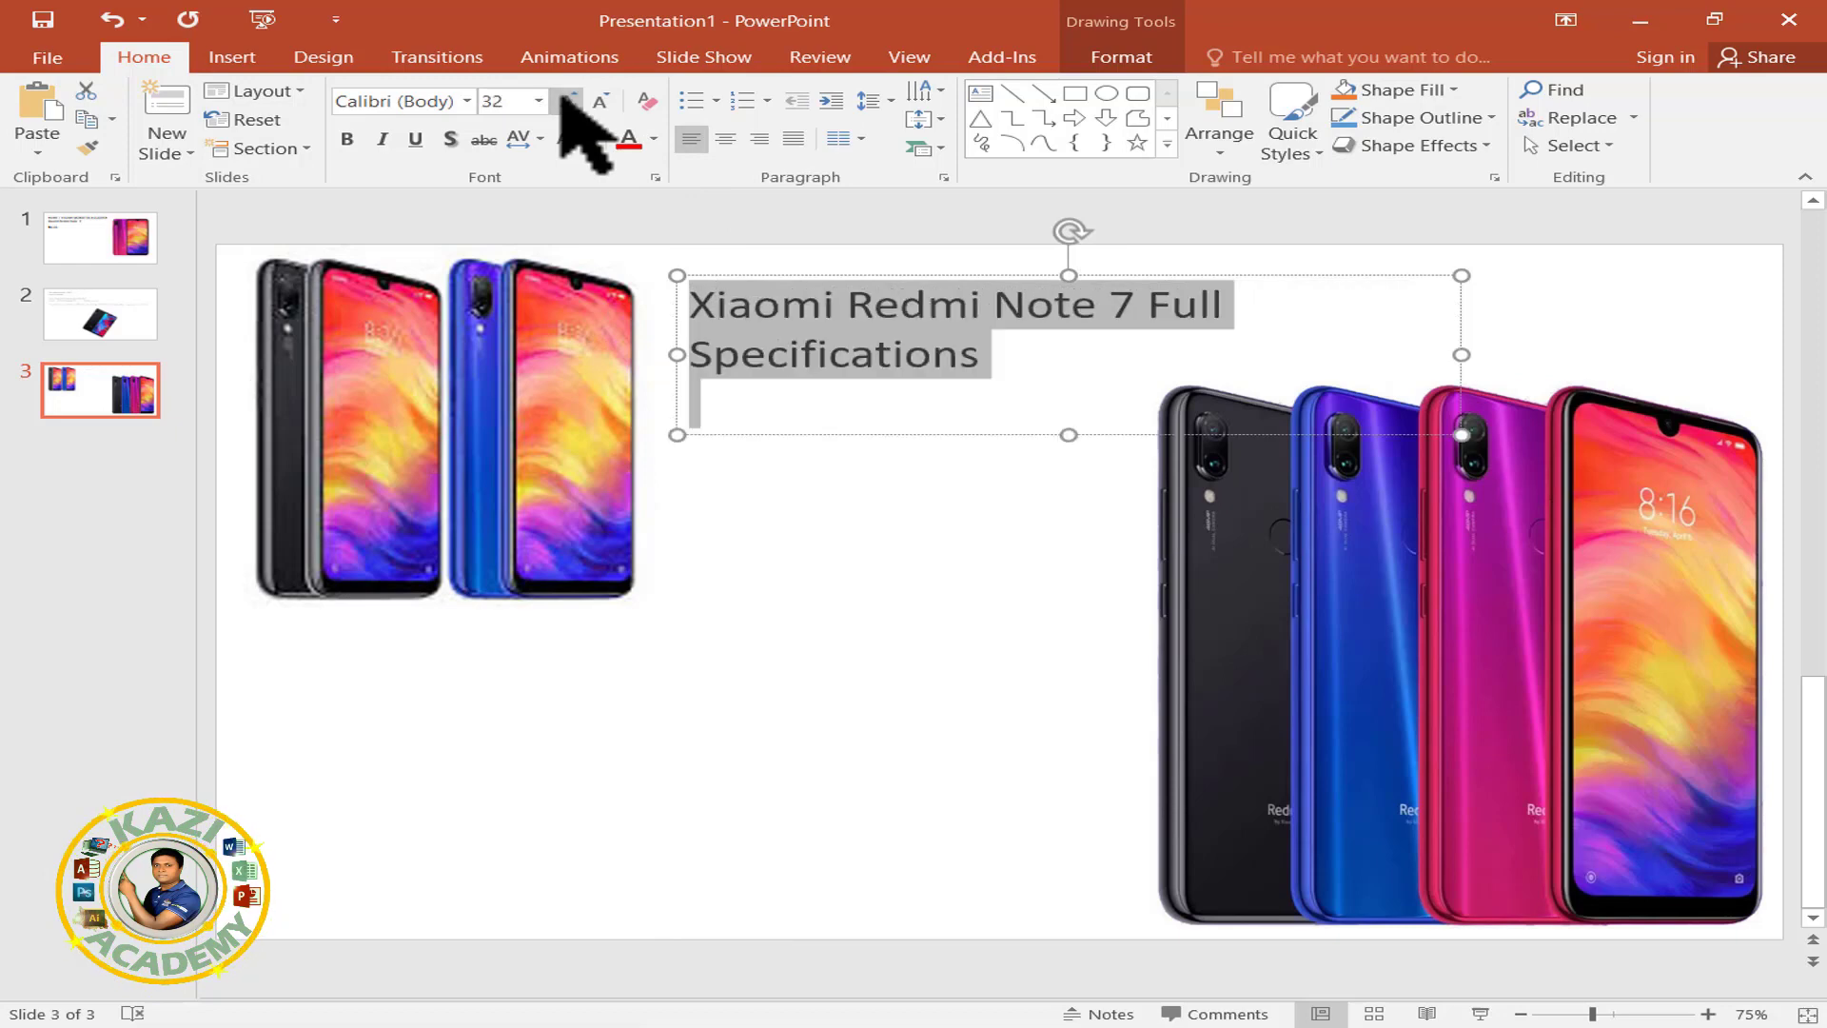
{"action": "left_click_drag", "start_coordinate": [1461, 355], "coordinate": [1688, 352]}
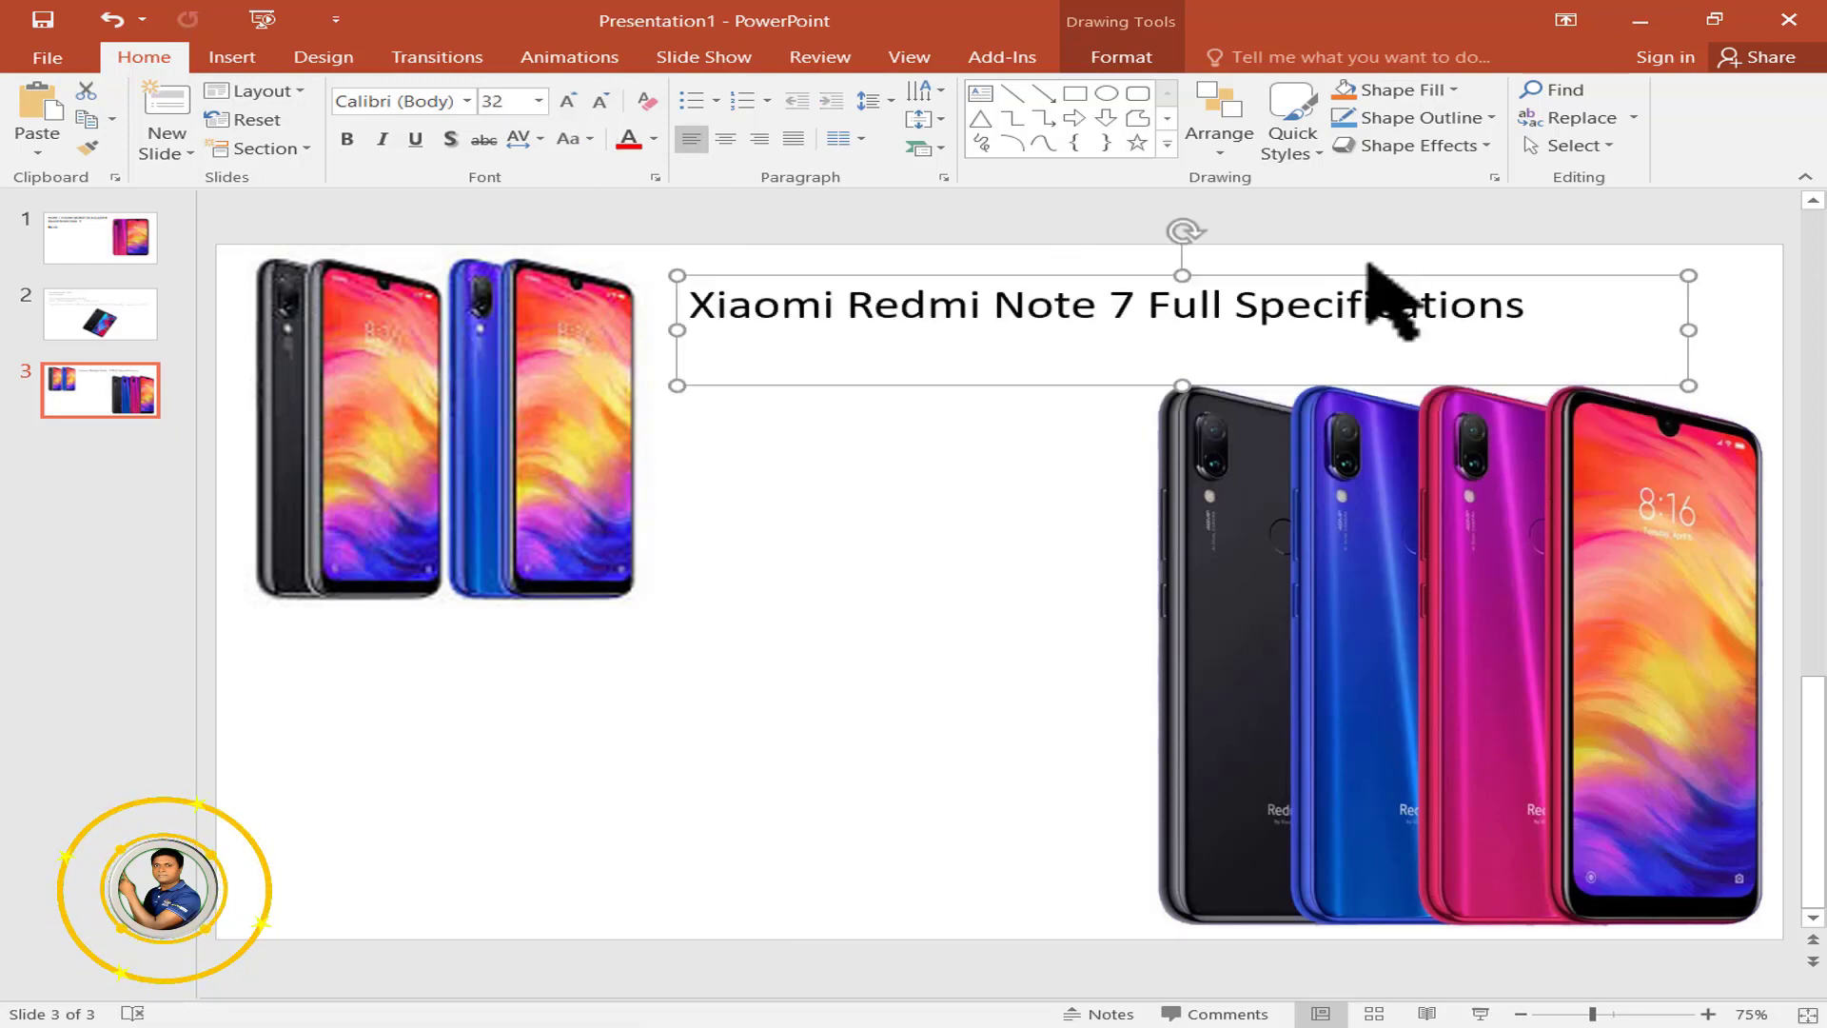
{"action": "left_click_drag", "start_coordinate": [1364, 276], "coordinate": [1422, 263]}
{"action": "left_click", "coordinate": [1314, 285]}
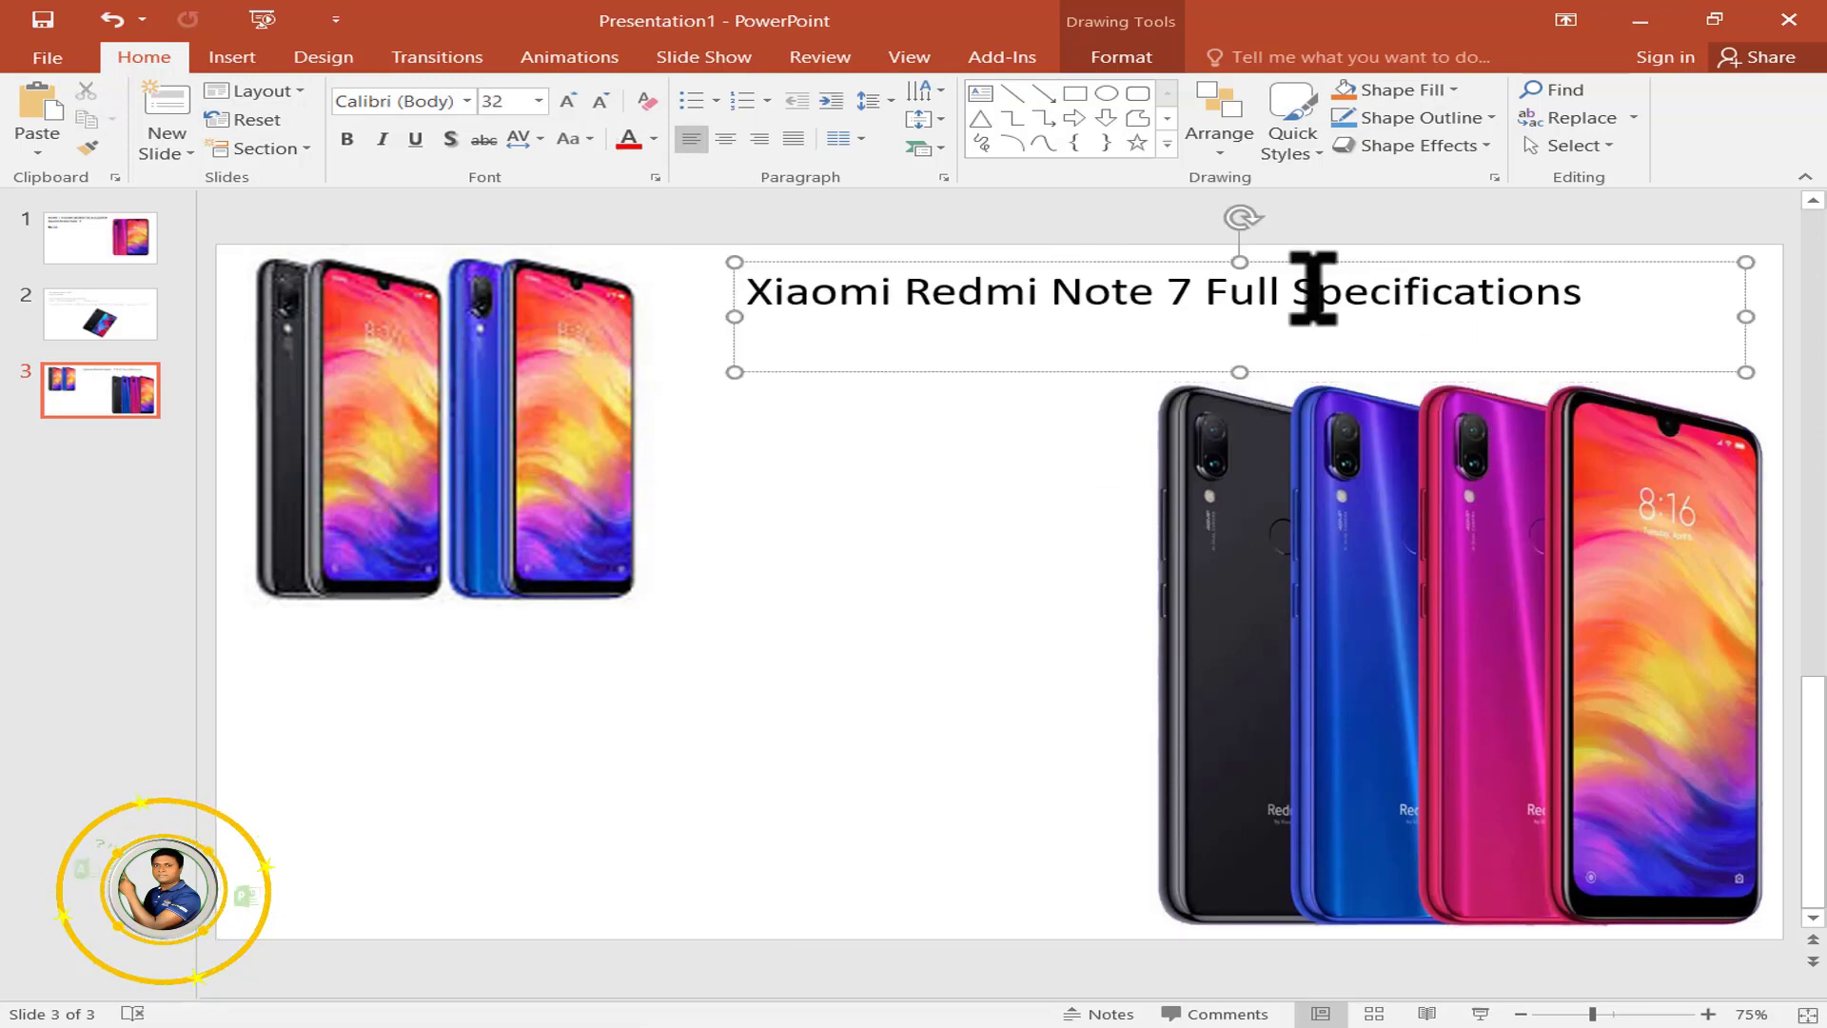
{"action": "key", "text": "ctrl+a"}
{"action": "left_click", "coordinate": [348, 139]}
Paste the CONNECTIVITY specs below the left phones, widen the box, and remove the empty line.
{"action": "left_click", "coordinate": [716, 677]}
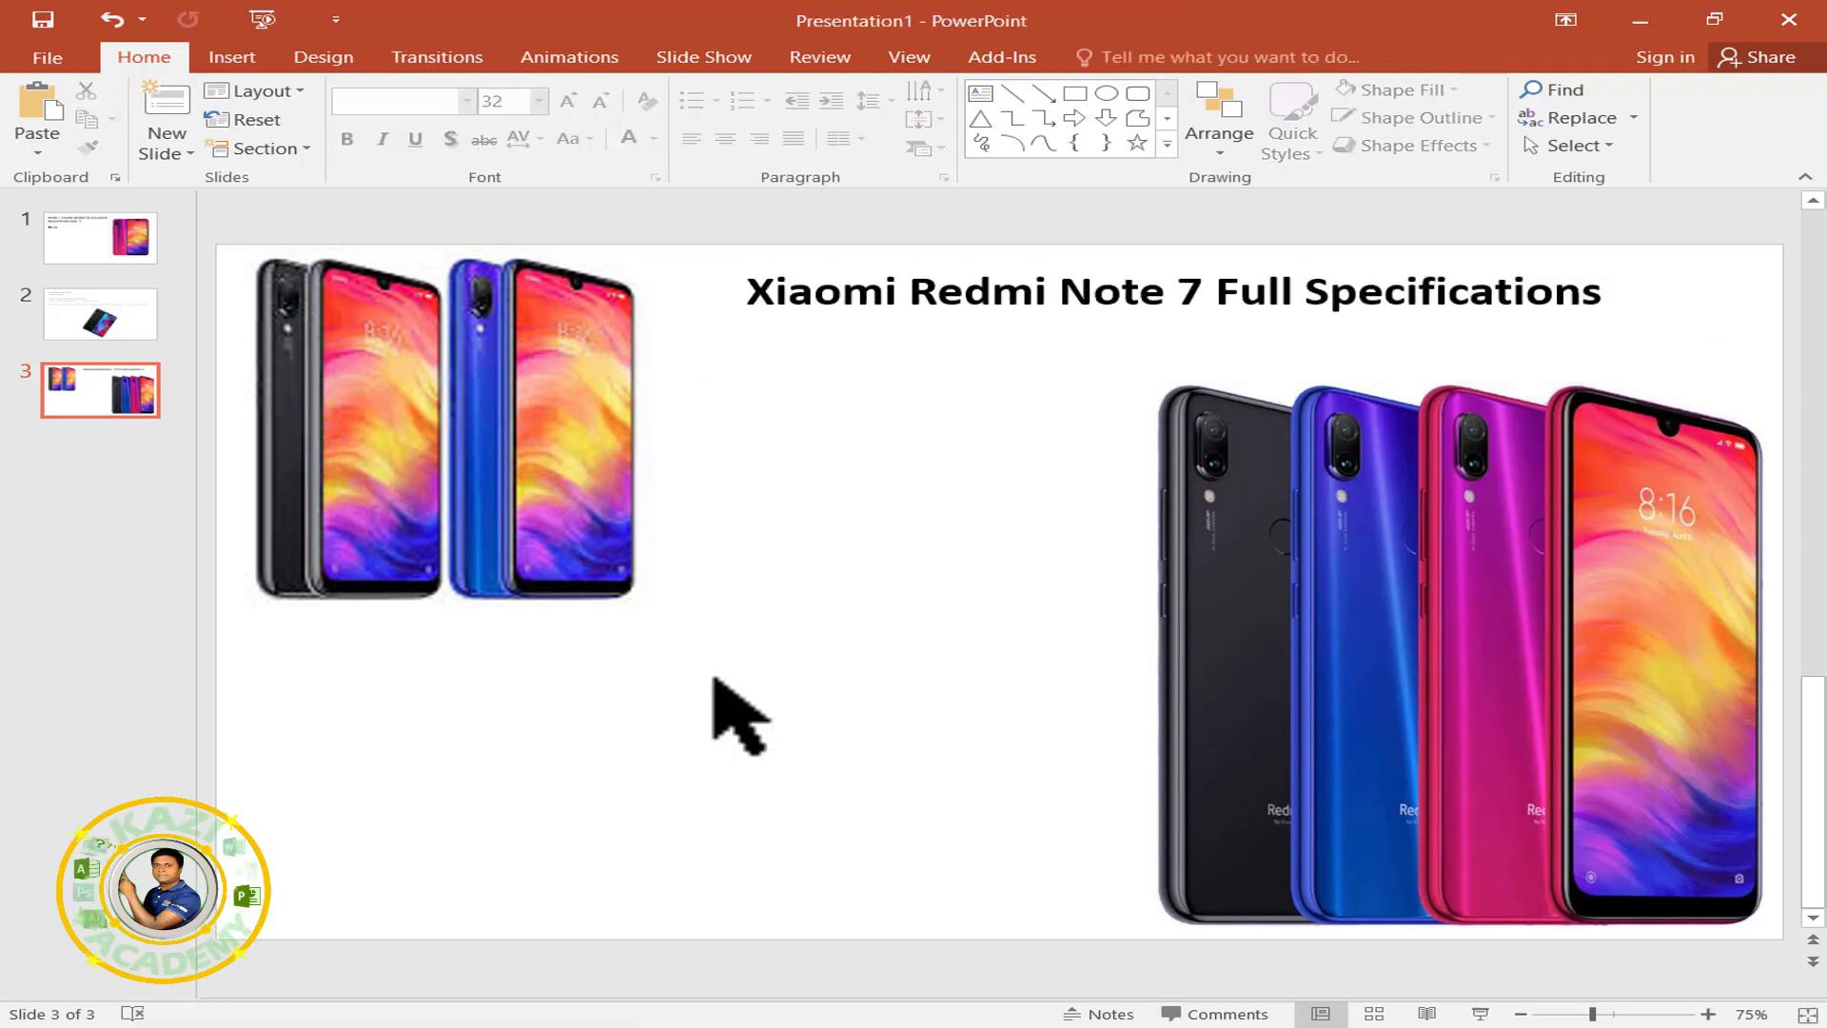
{"action": "key", "text": "ctrl+v"}
{"action": "mouse_move", "coordinate": [879, 428]}
{"action": "left_mouse_down"}
{"action": "mouse_move", "coordinate": [628, 609]}
{"action": "mouse_move", "coordinate": [601, 607]}
{"action": "left_mouse_up"}
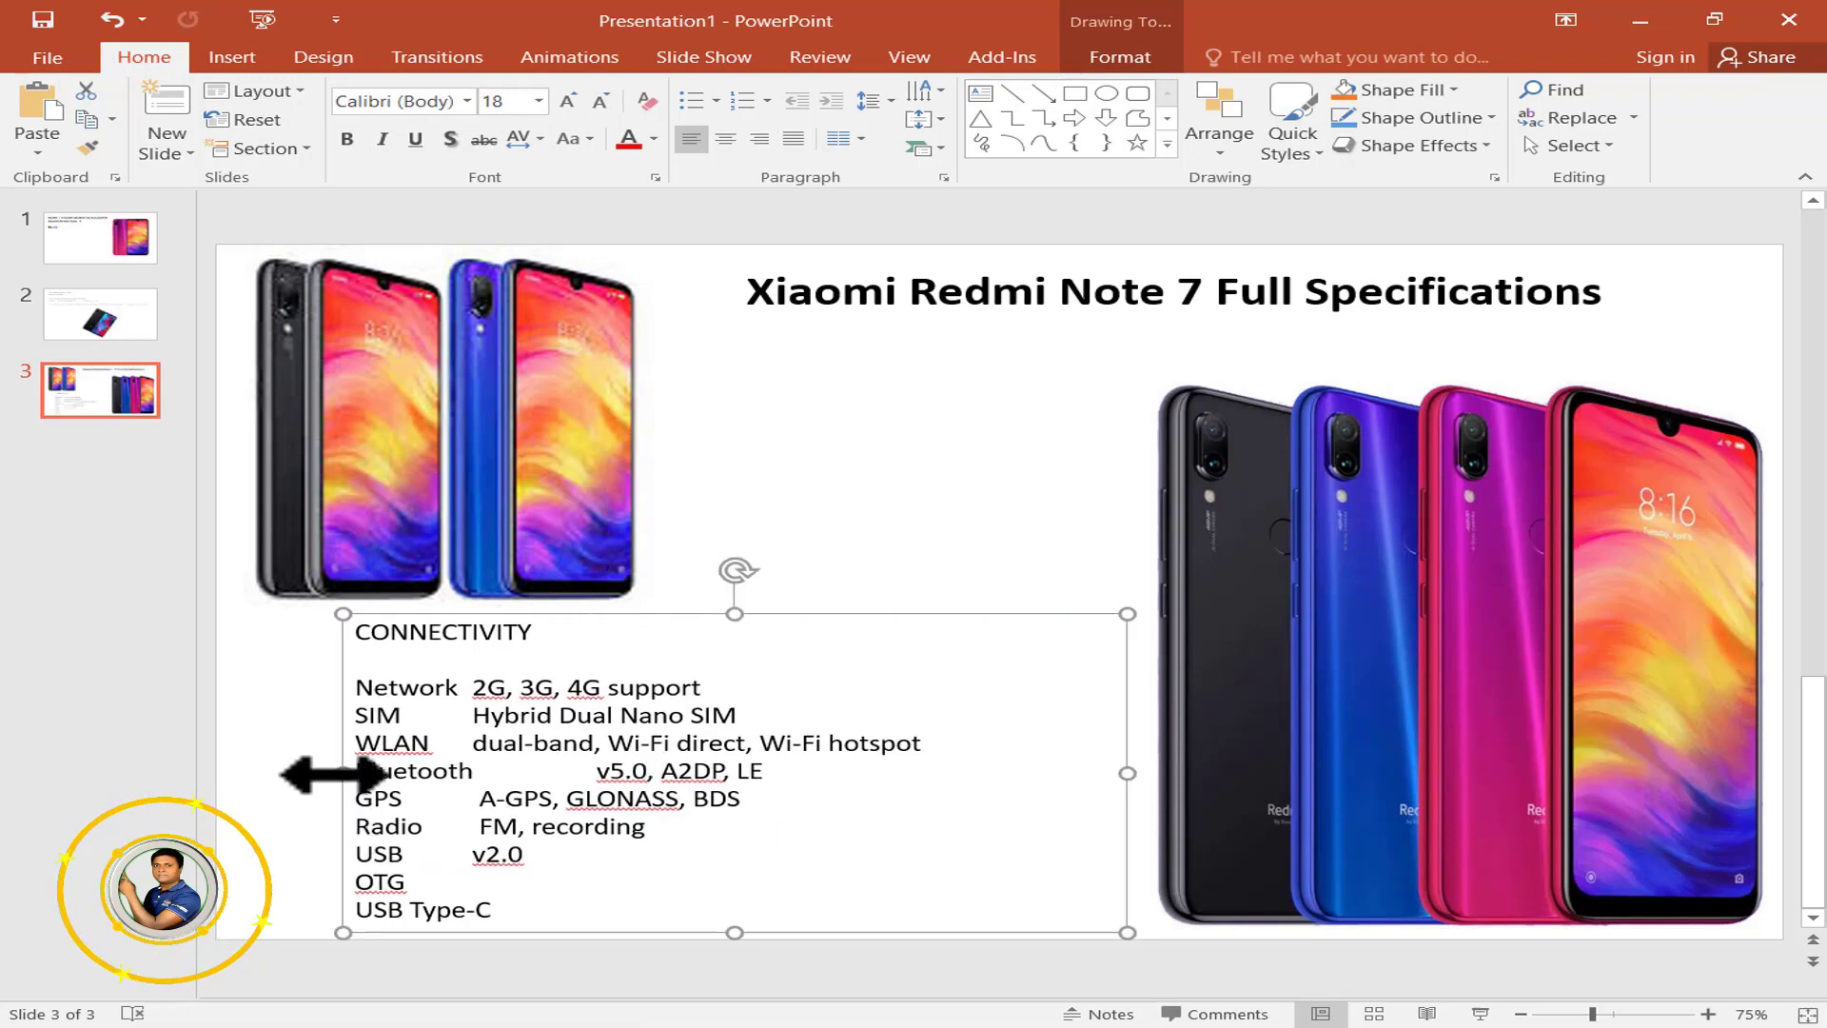
{"action": "left_click_drag", "start_coordinate": [334, 772], "coordinate": [240, 771]}
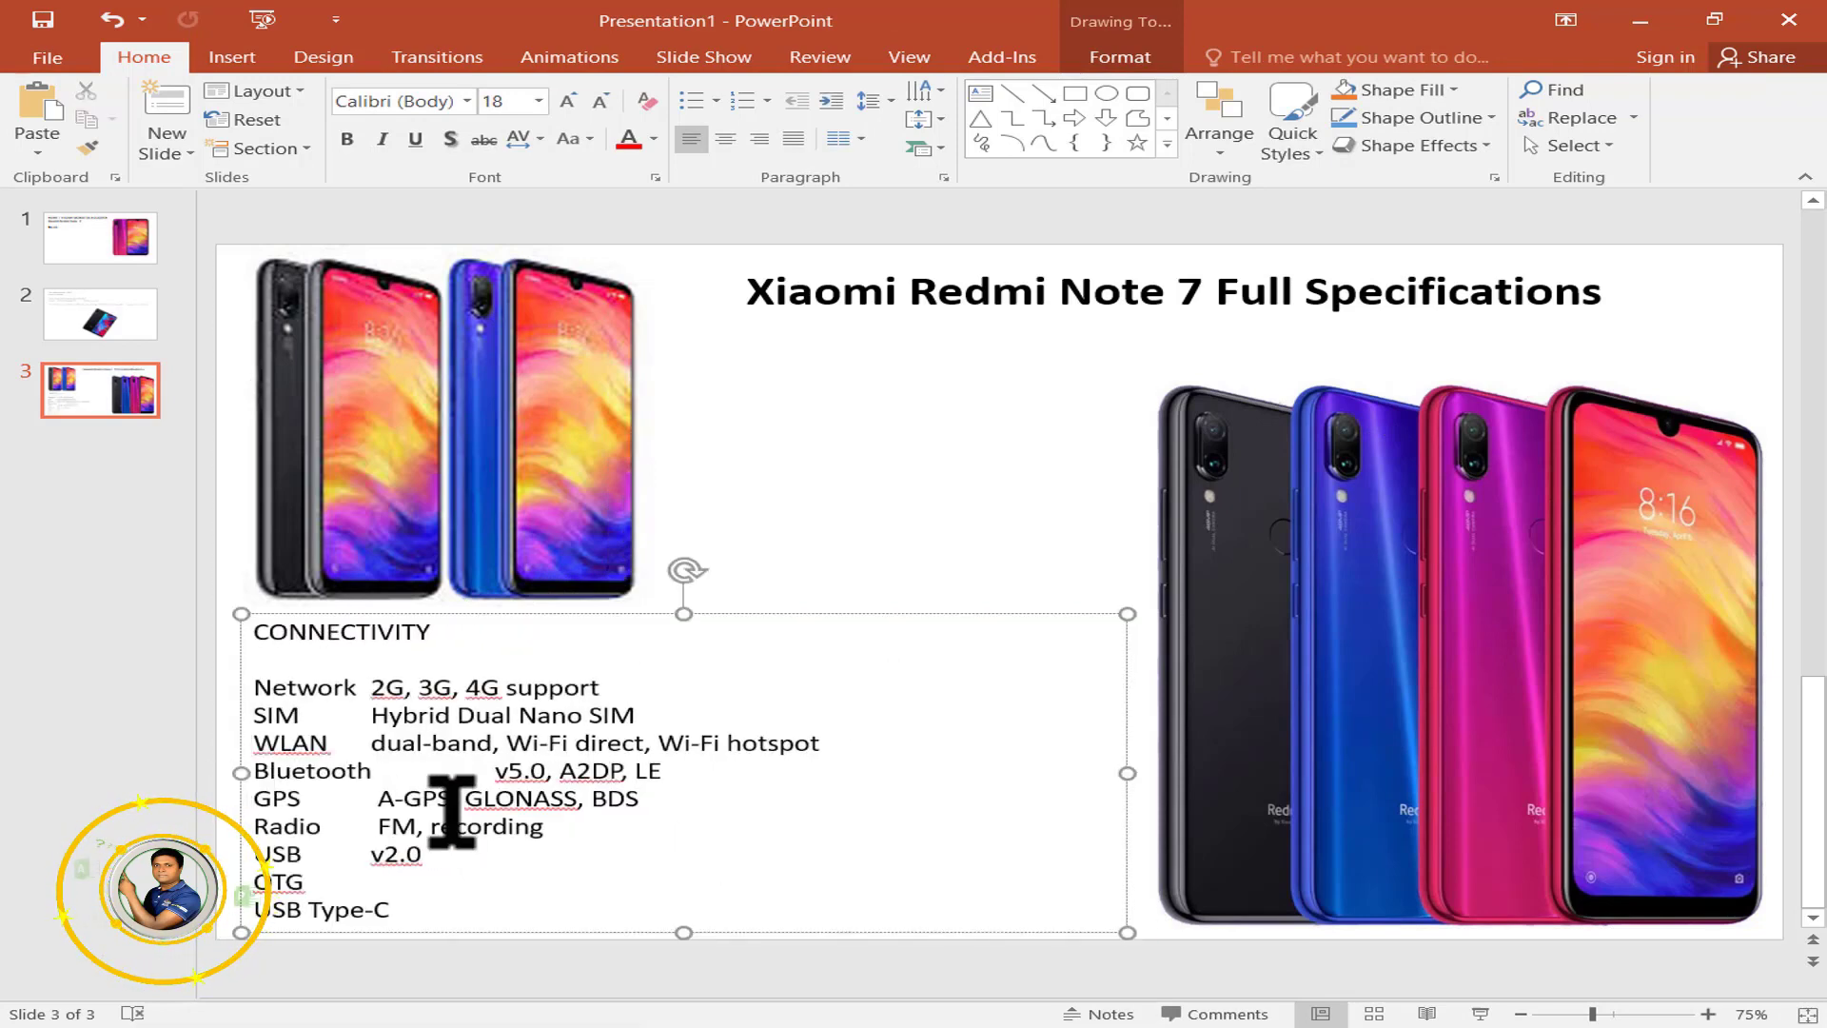
{"action": "key", "text": "ctrl+a"}
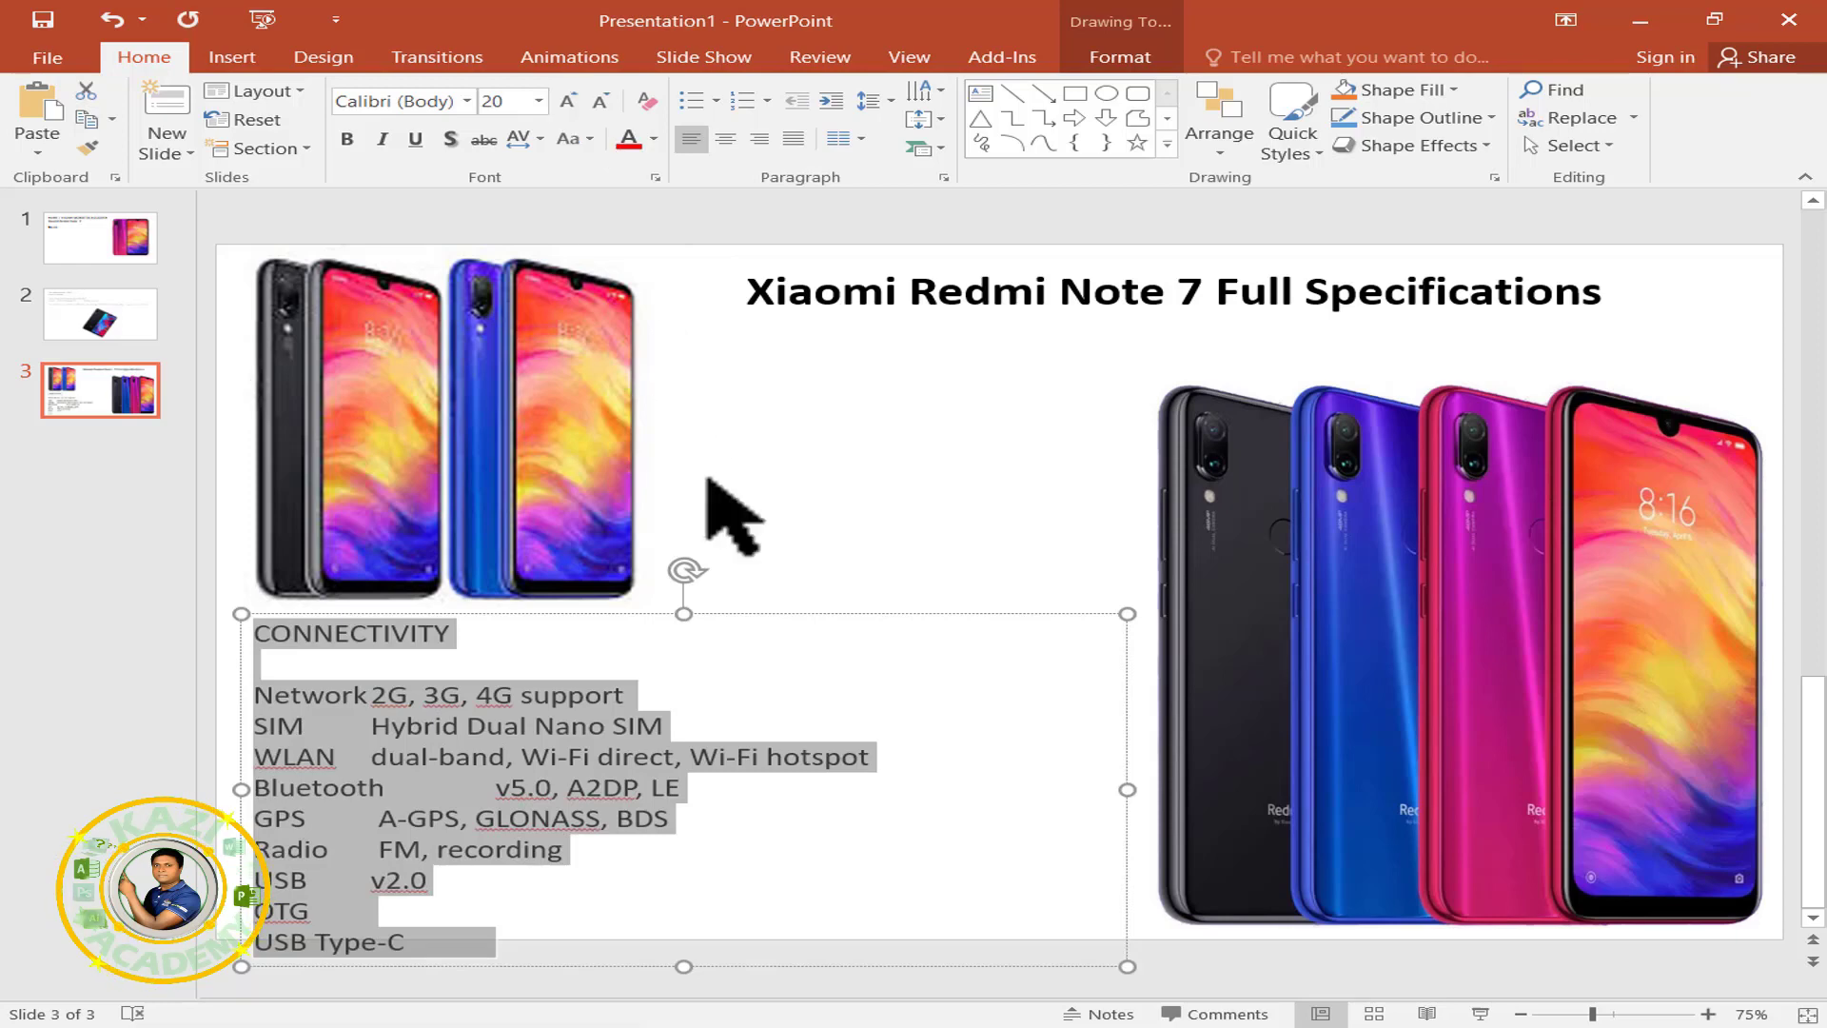
{"action": "left_click_drag", "start_coordinate": [797, 610], "coordinate": [800, 597]}
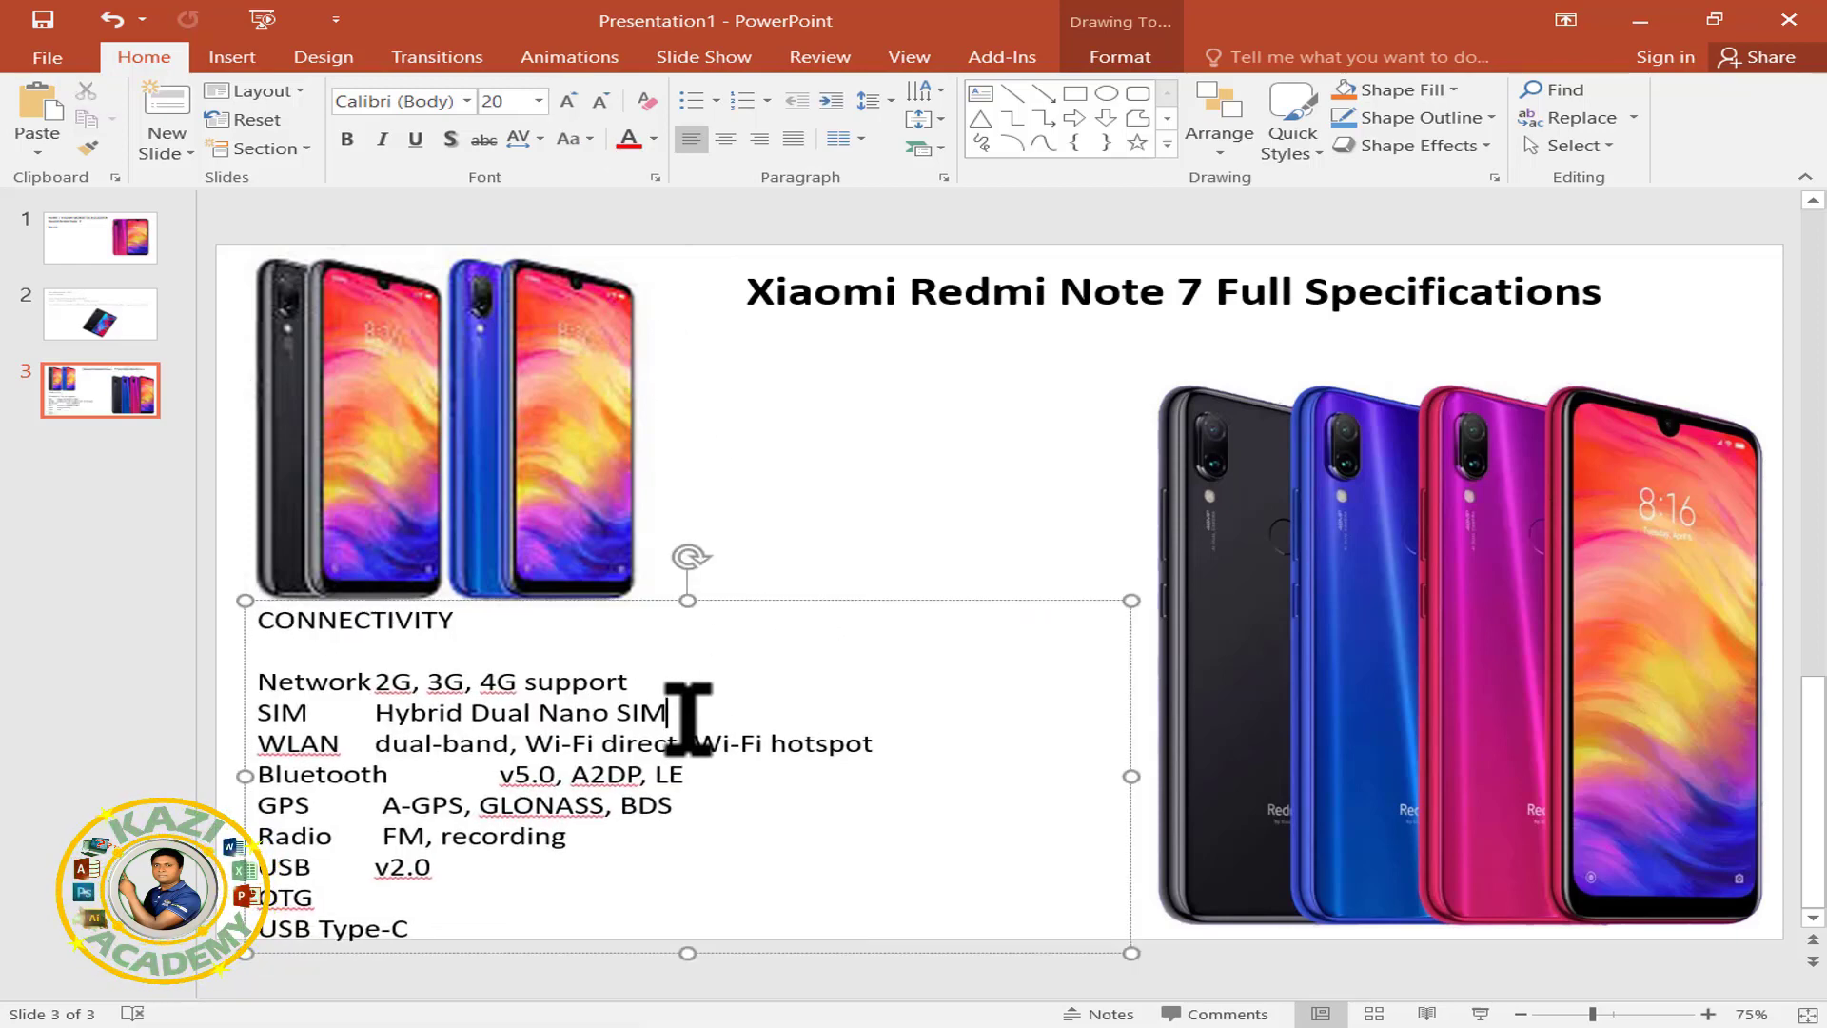
{"action": "key", "text": "ctrl+z"}
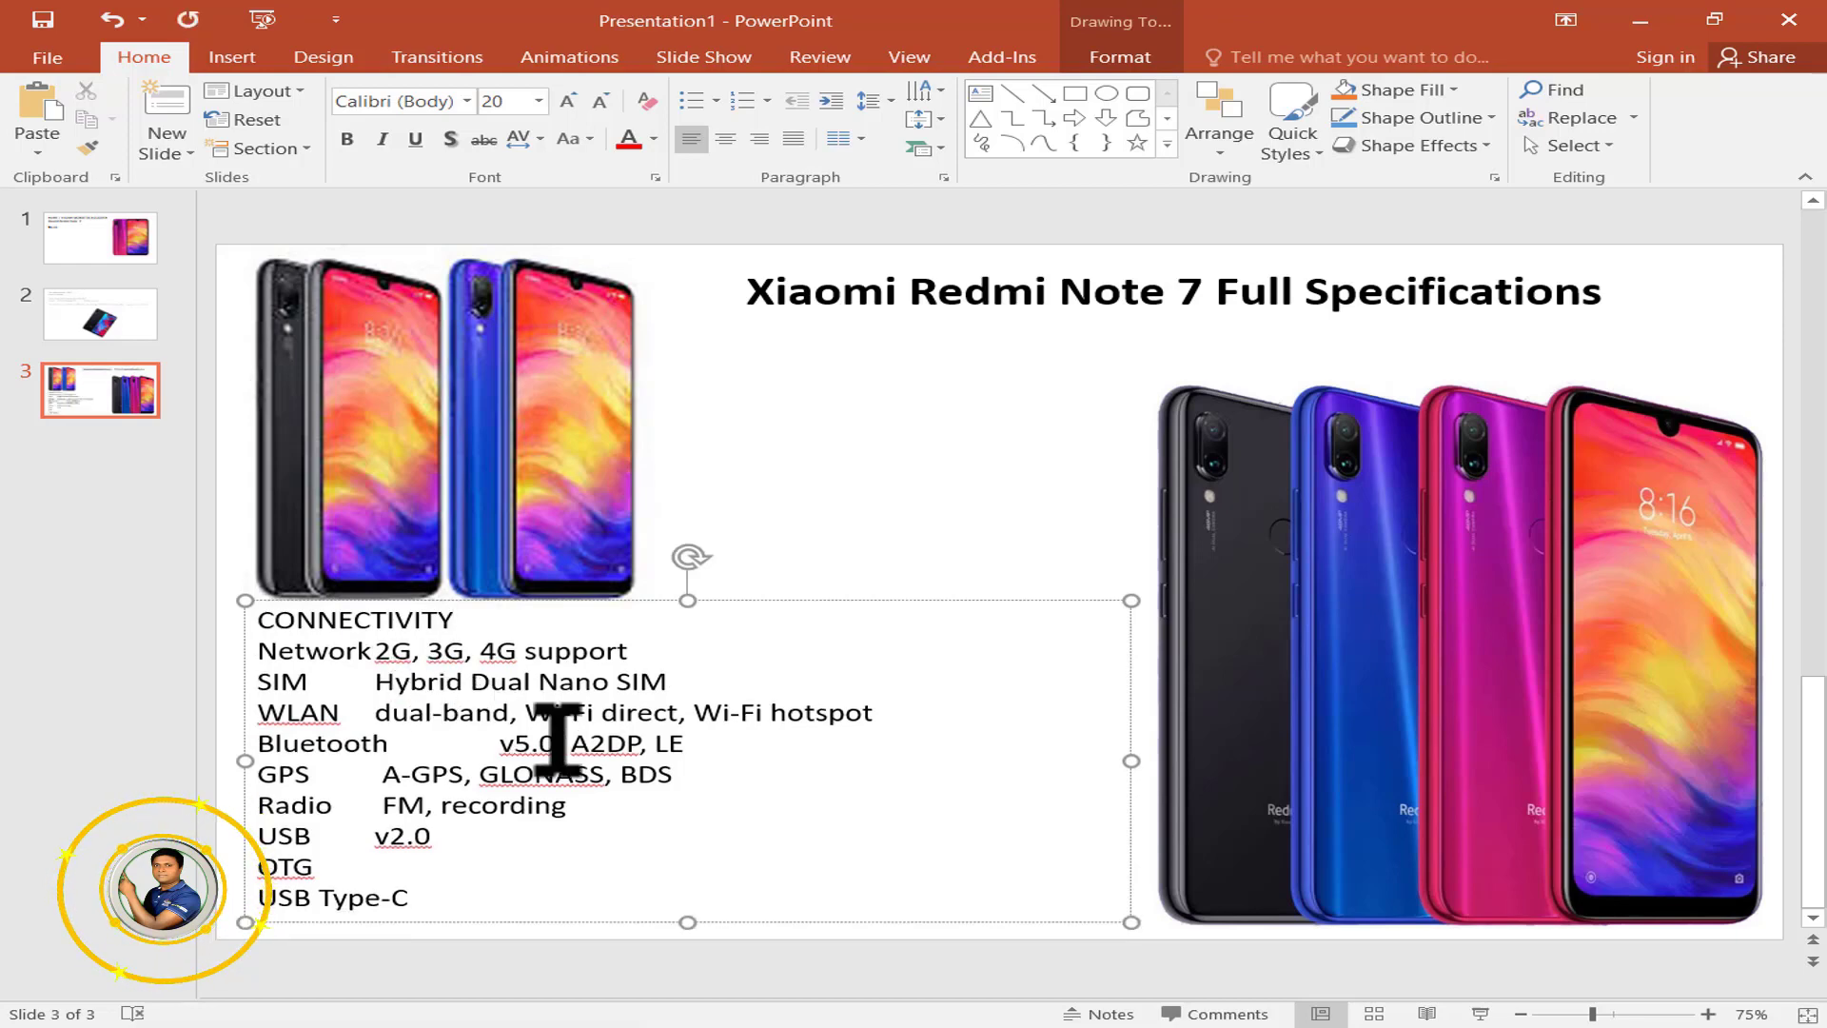
{"action": "left_click", "coordinate": [846, 533]}
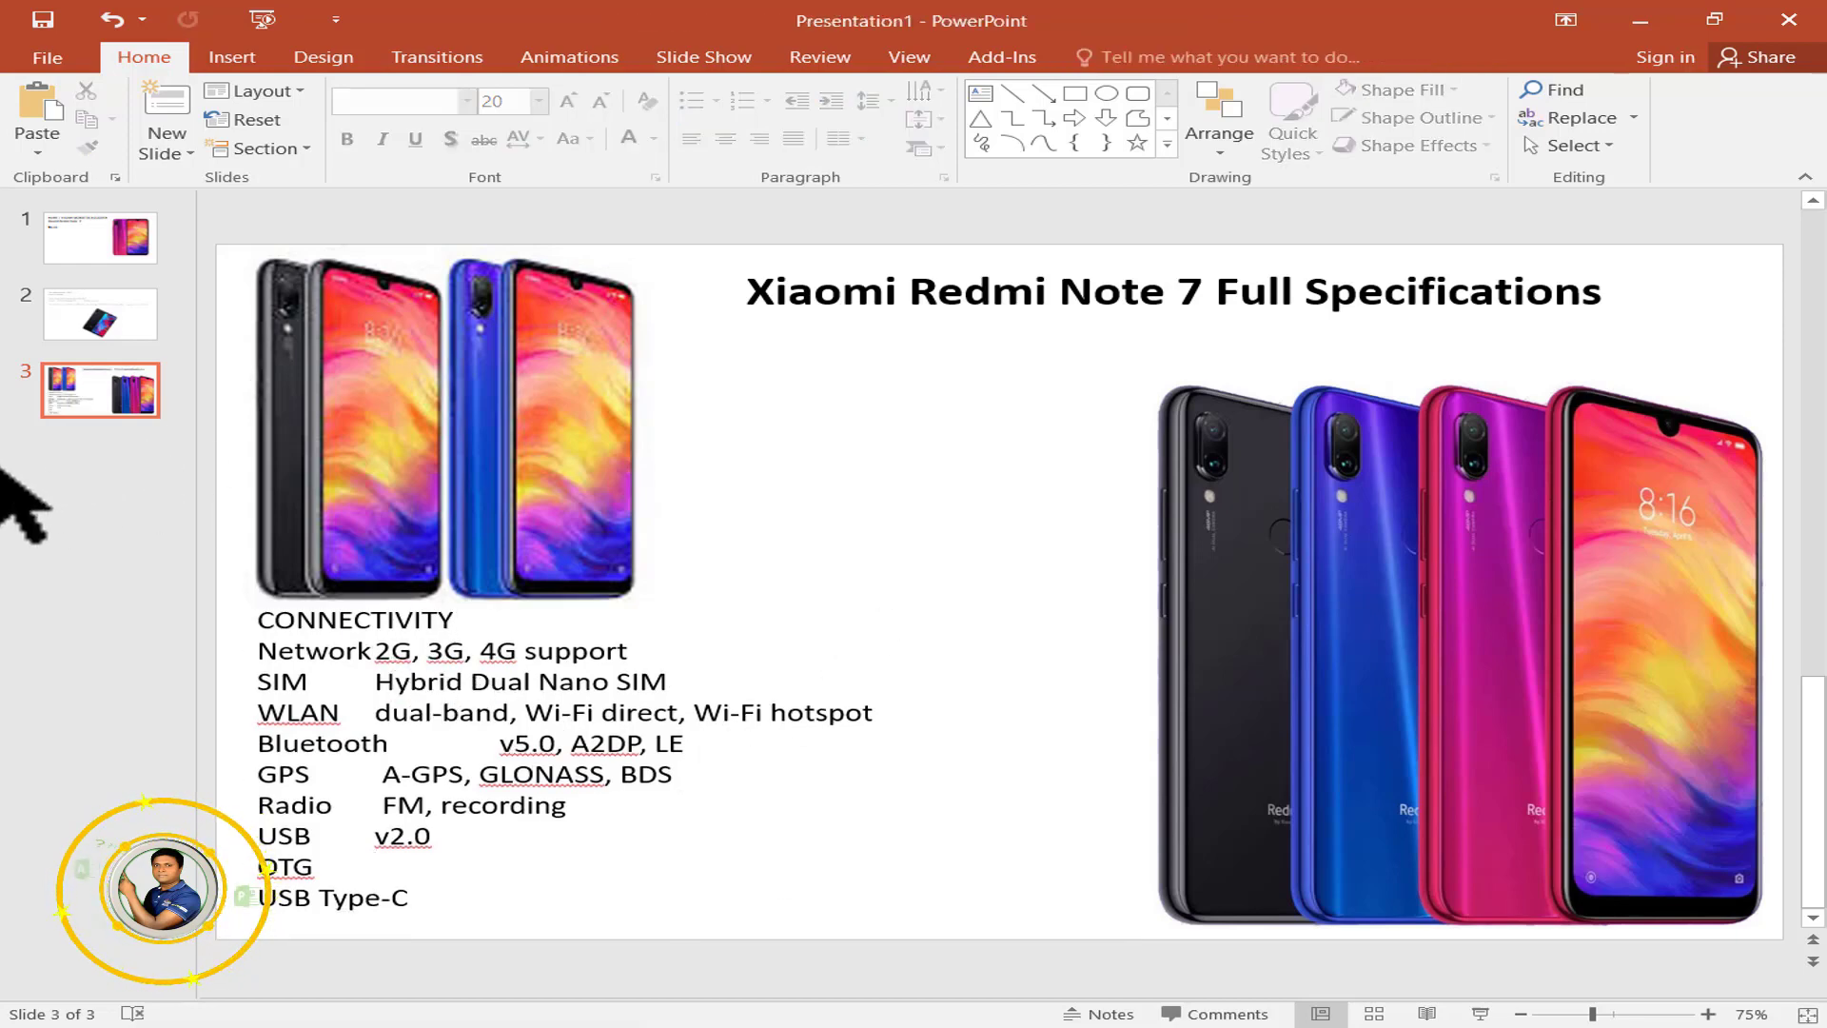
Add a new slide and delete its placeholders to leave it blank.
{"action": "right_click", "coordinate": [95, 497]}
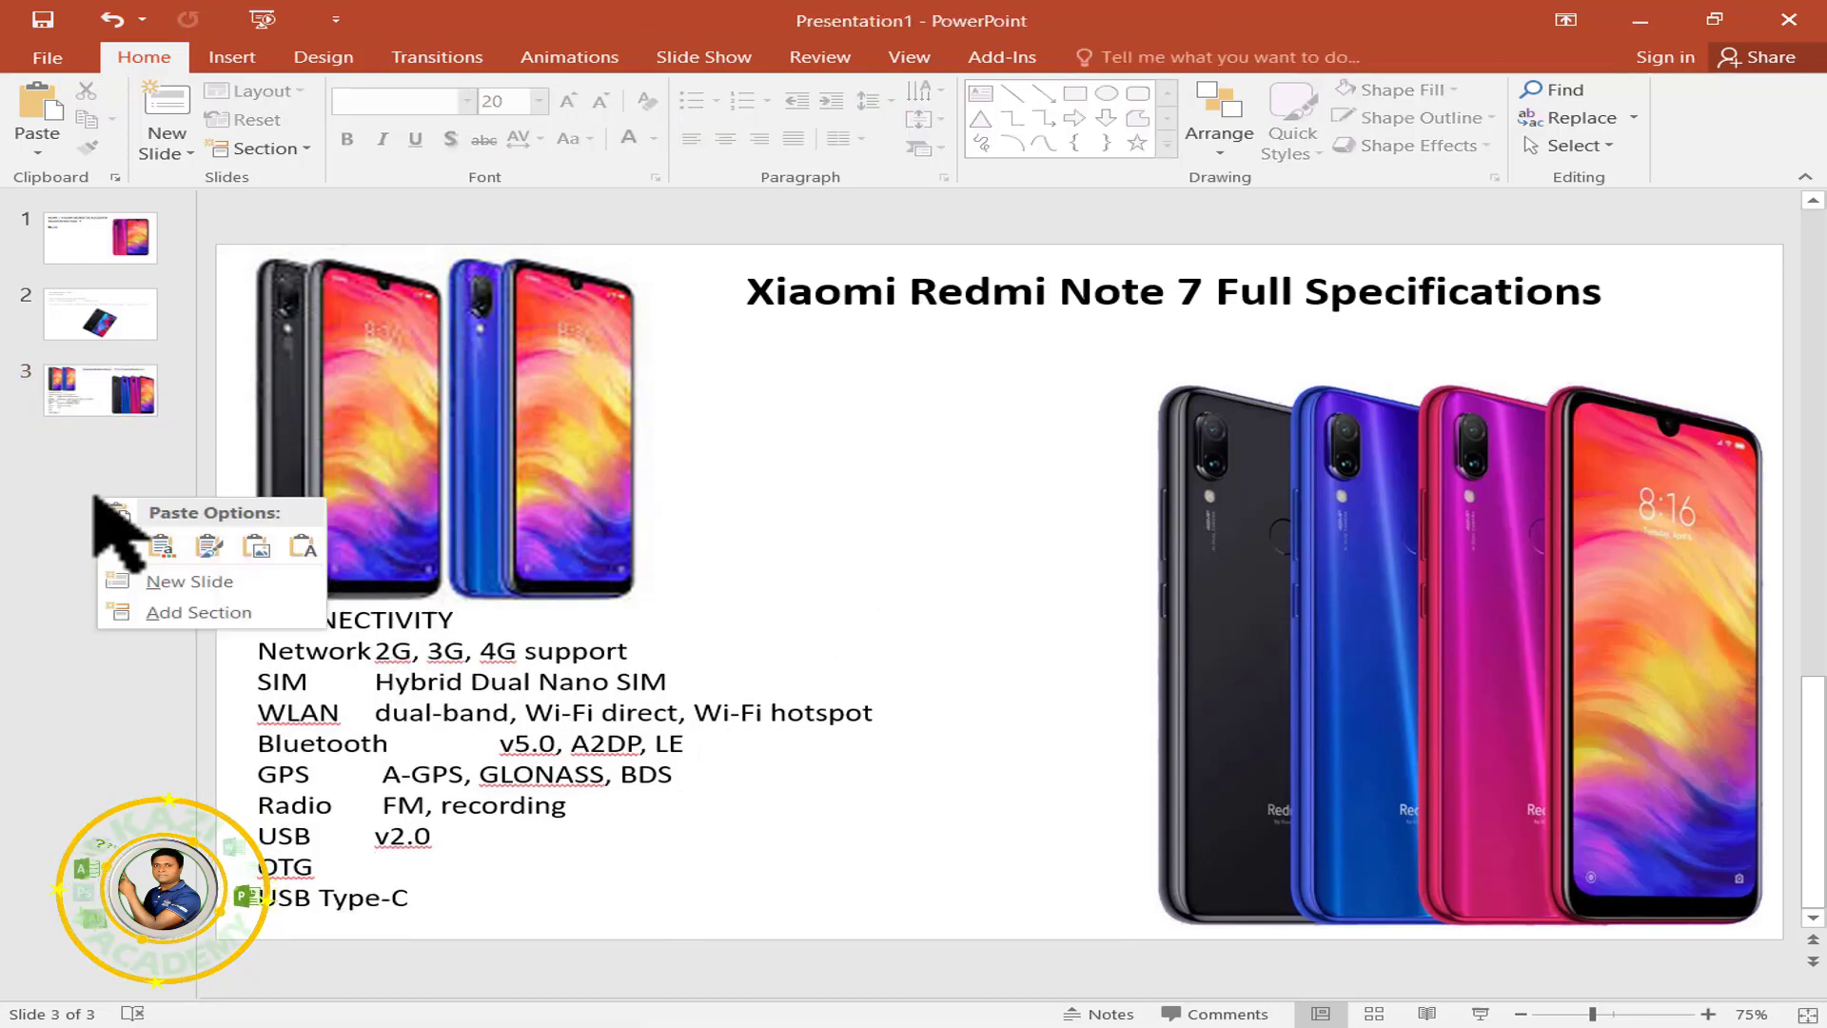
{"action": "left_click", "coordinate": [182, 582]}
{"action": "left_click", "coordinate": [1054, 413]}
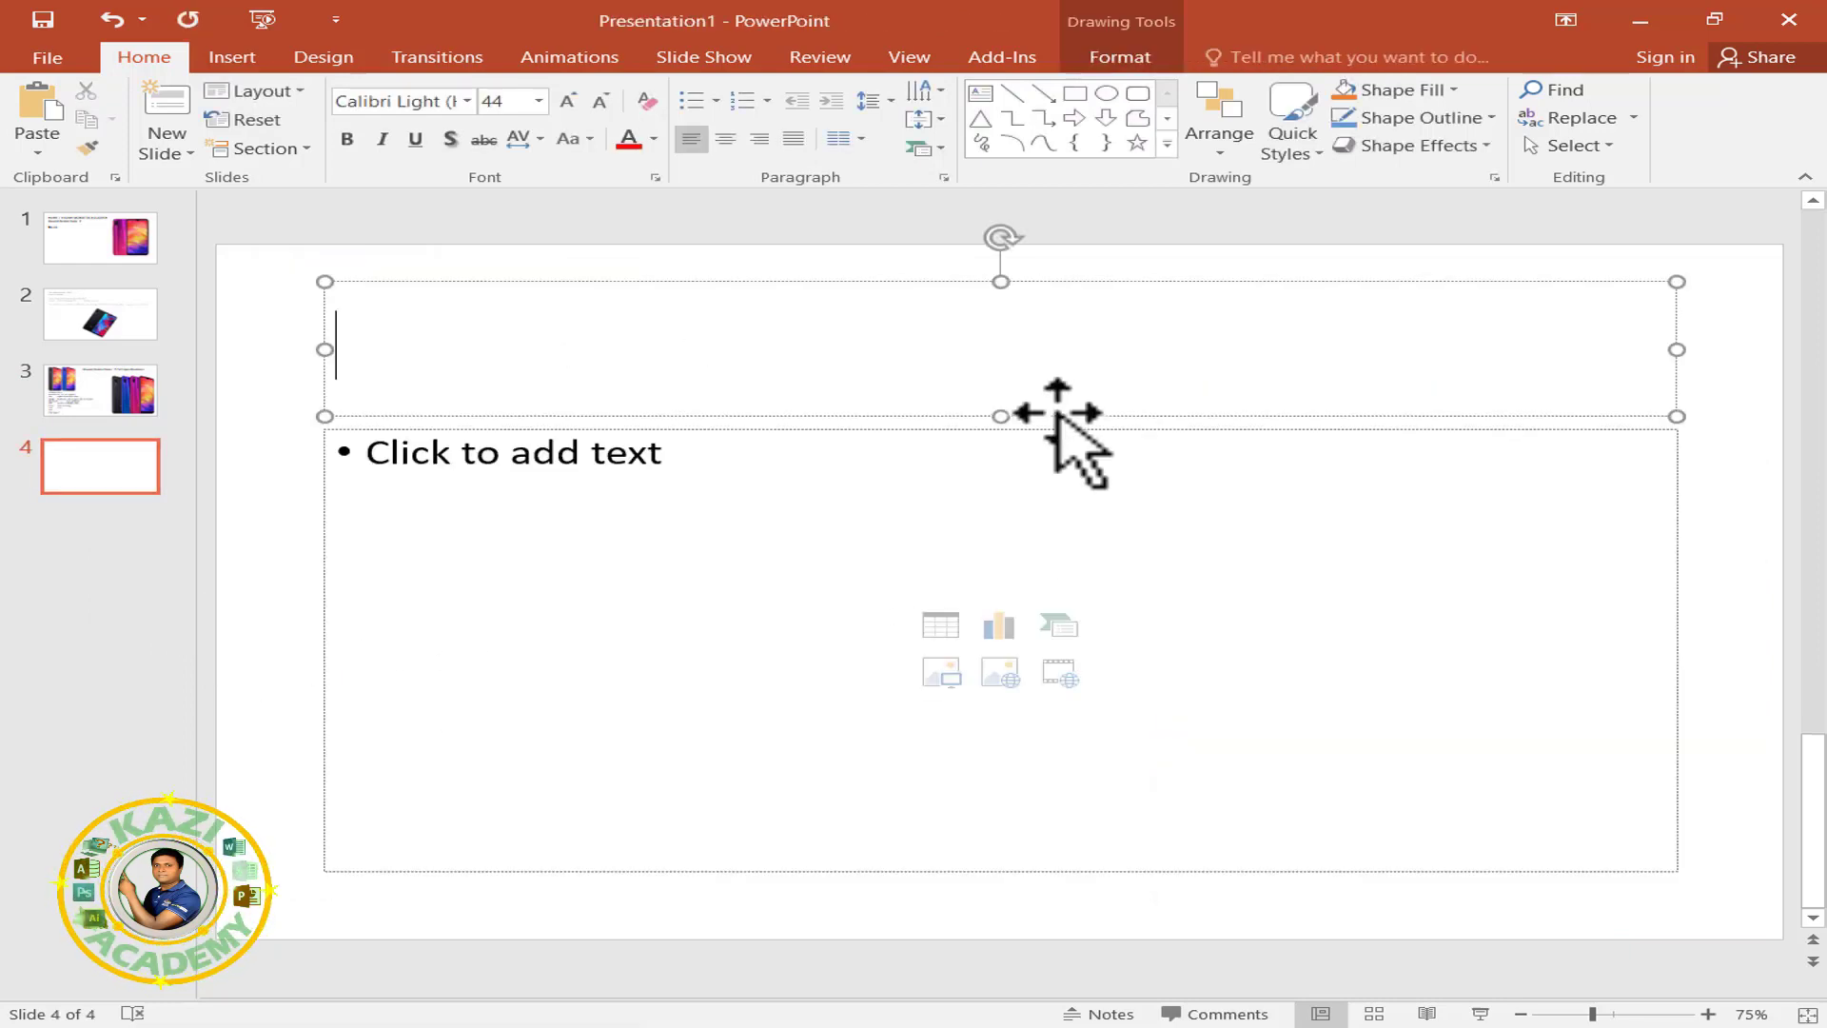
{"action": "left_click", "coordinate": [1228, 558]}
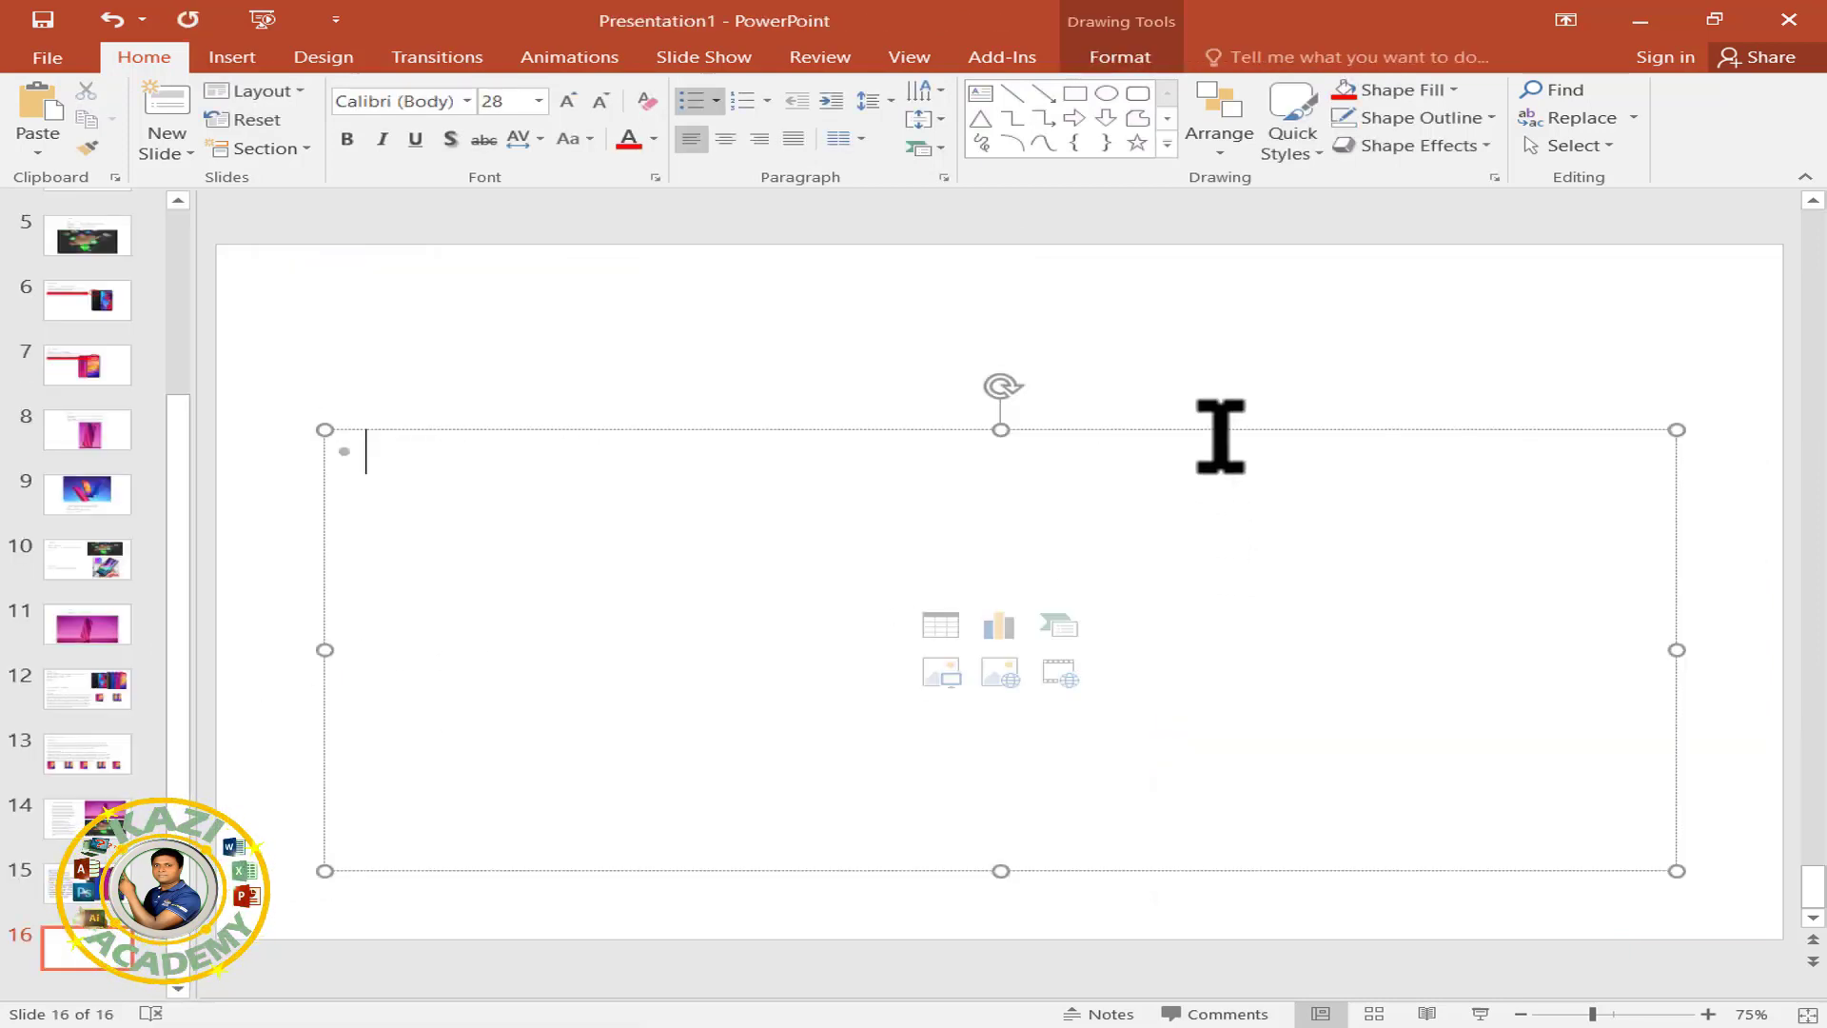
{"action": "left_click", "coordinate": [1215, 433]}
{"action": "key", "text": "Delete"}
Insert the A1 video from this PC onto the blank slide.
{"action": "left_click", "coordinate": [234, 59]}
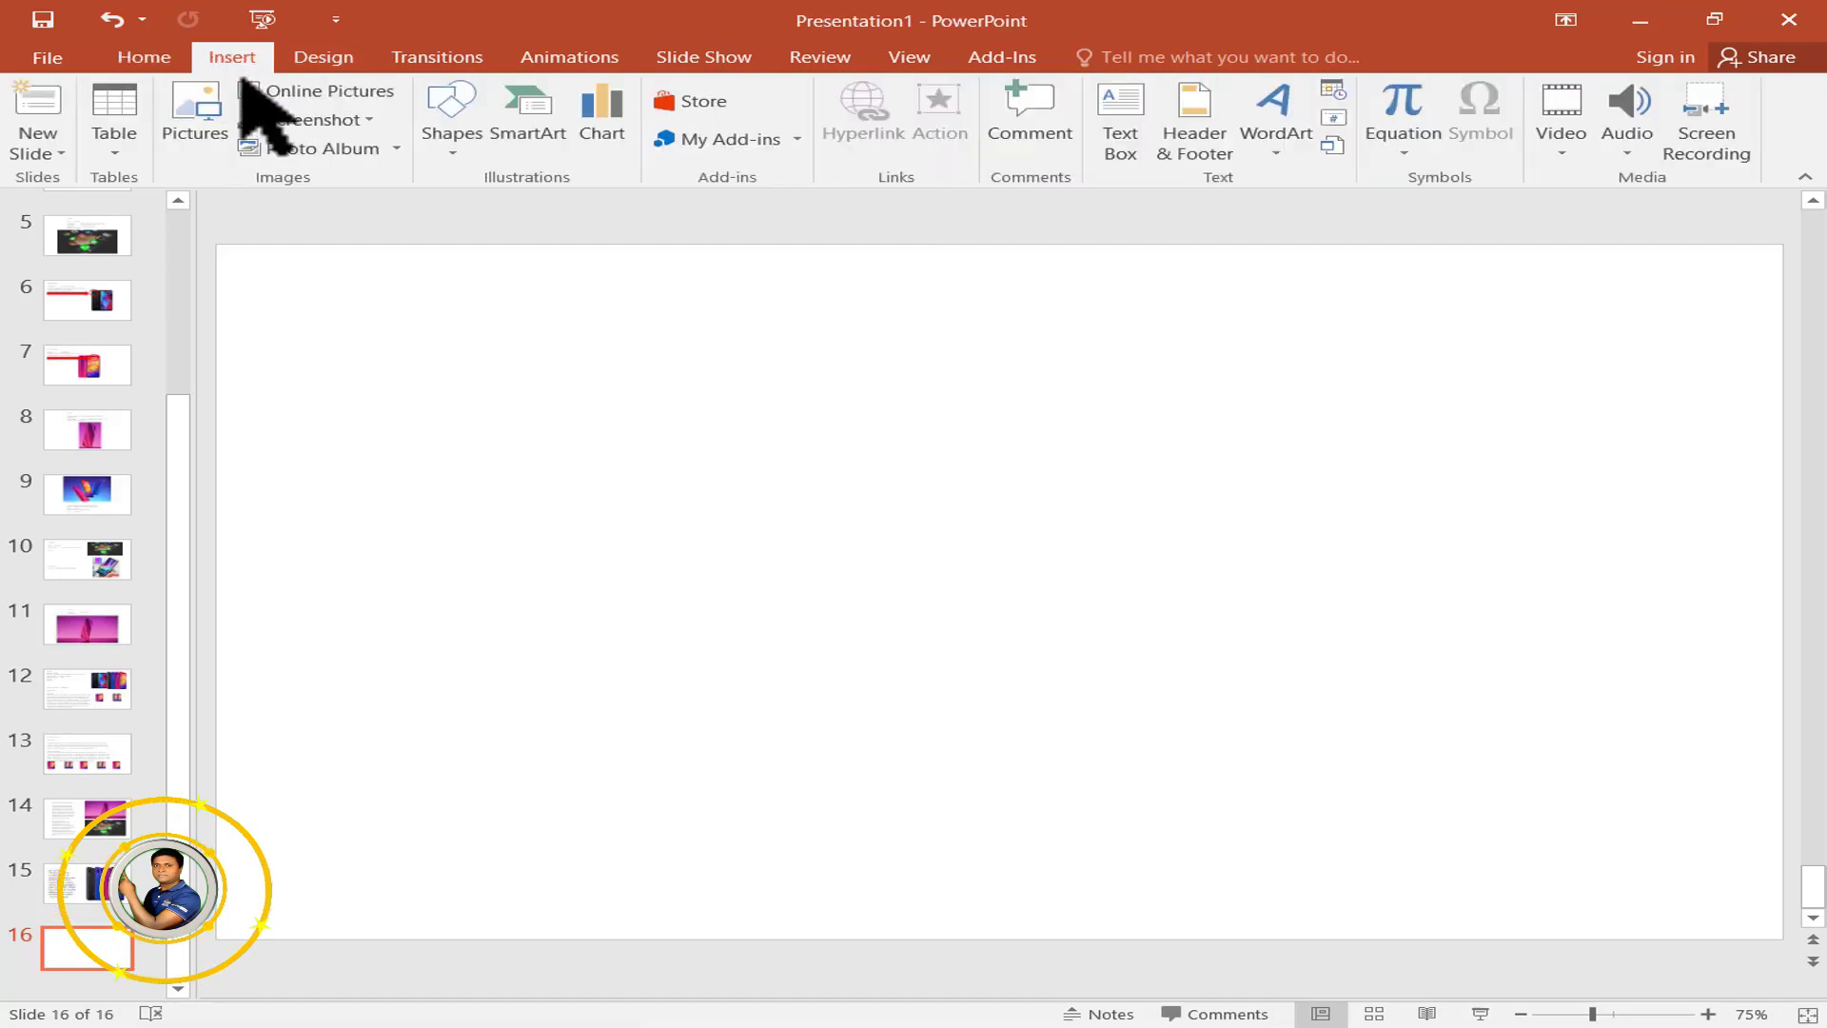
{"action": "left_click", "coordinate": [1565, 152]}
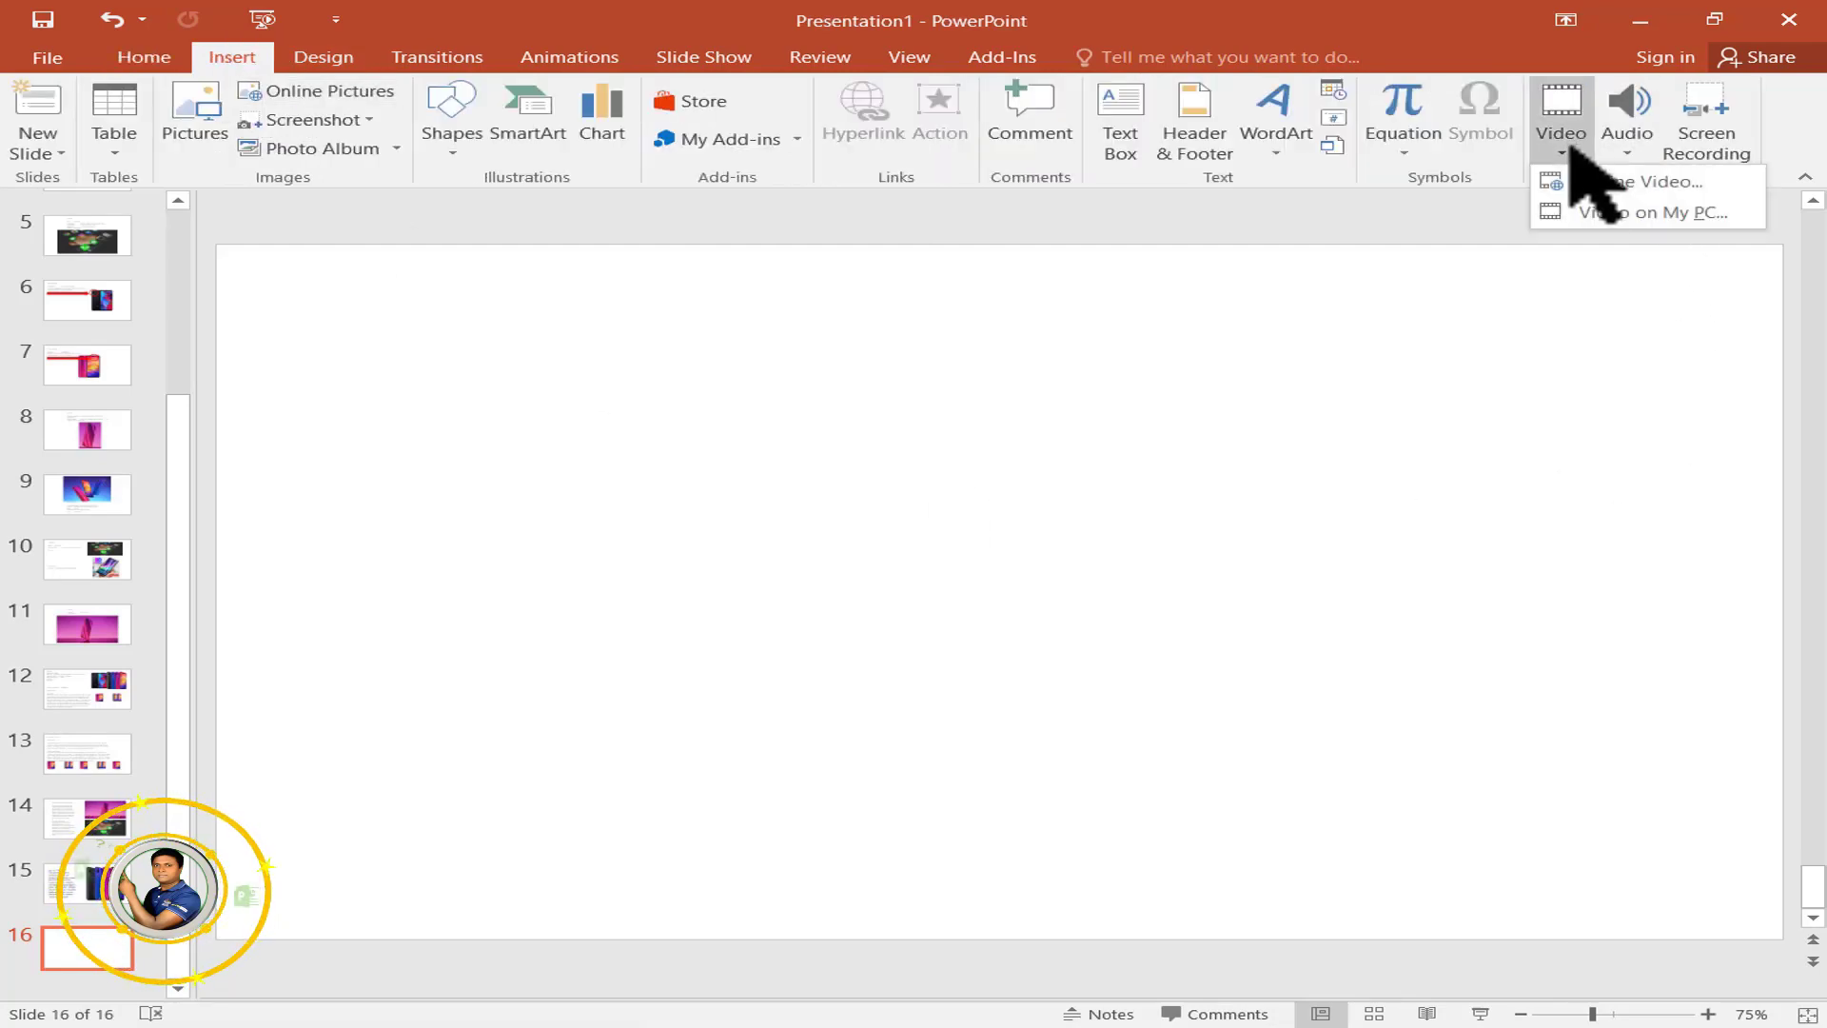
{"action": "left_click", "coordinate": [1617, 212]}
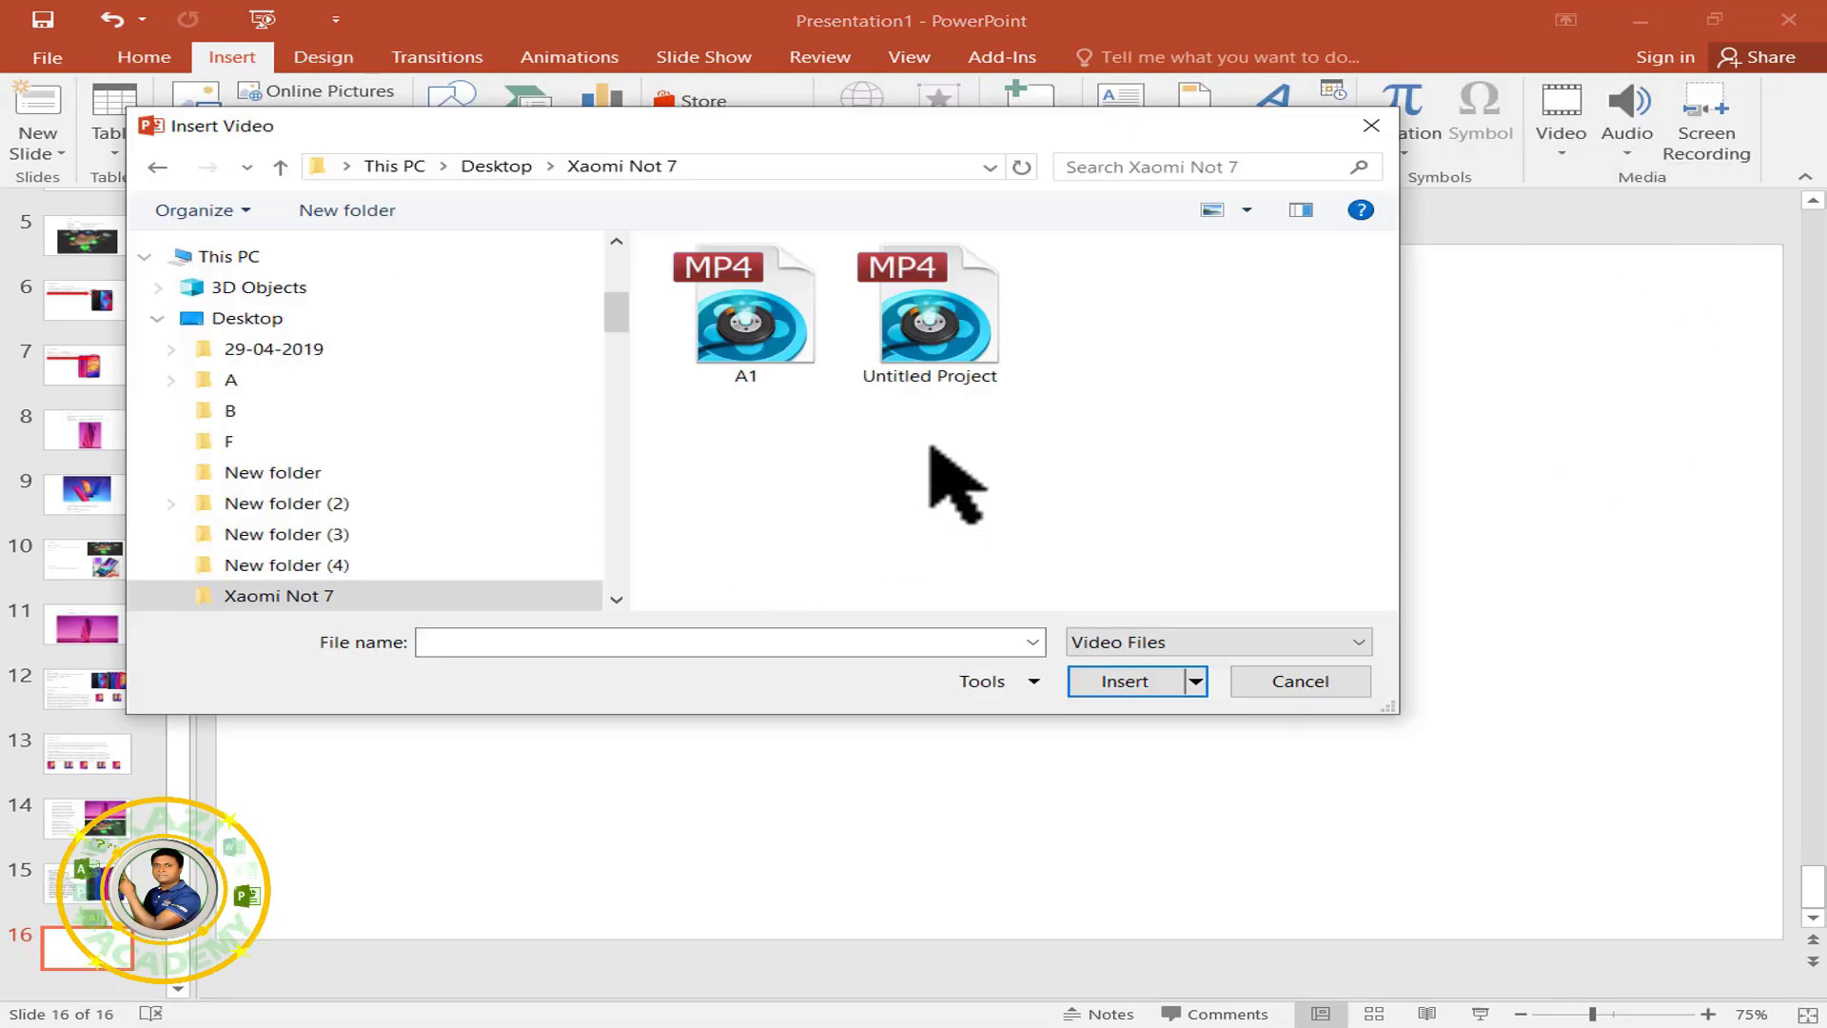
{"action": "left_click", "coordinate": [778, 343]}
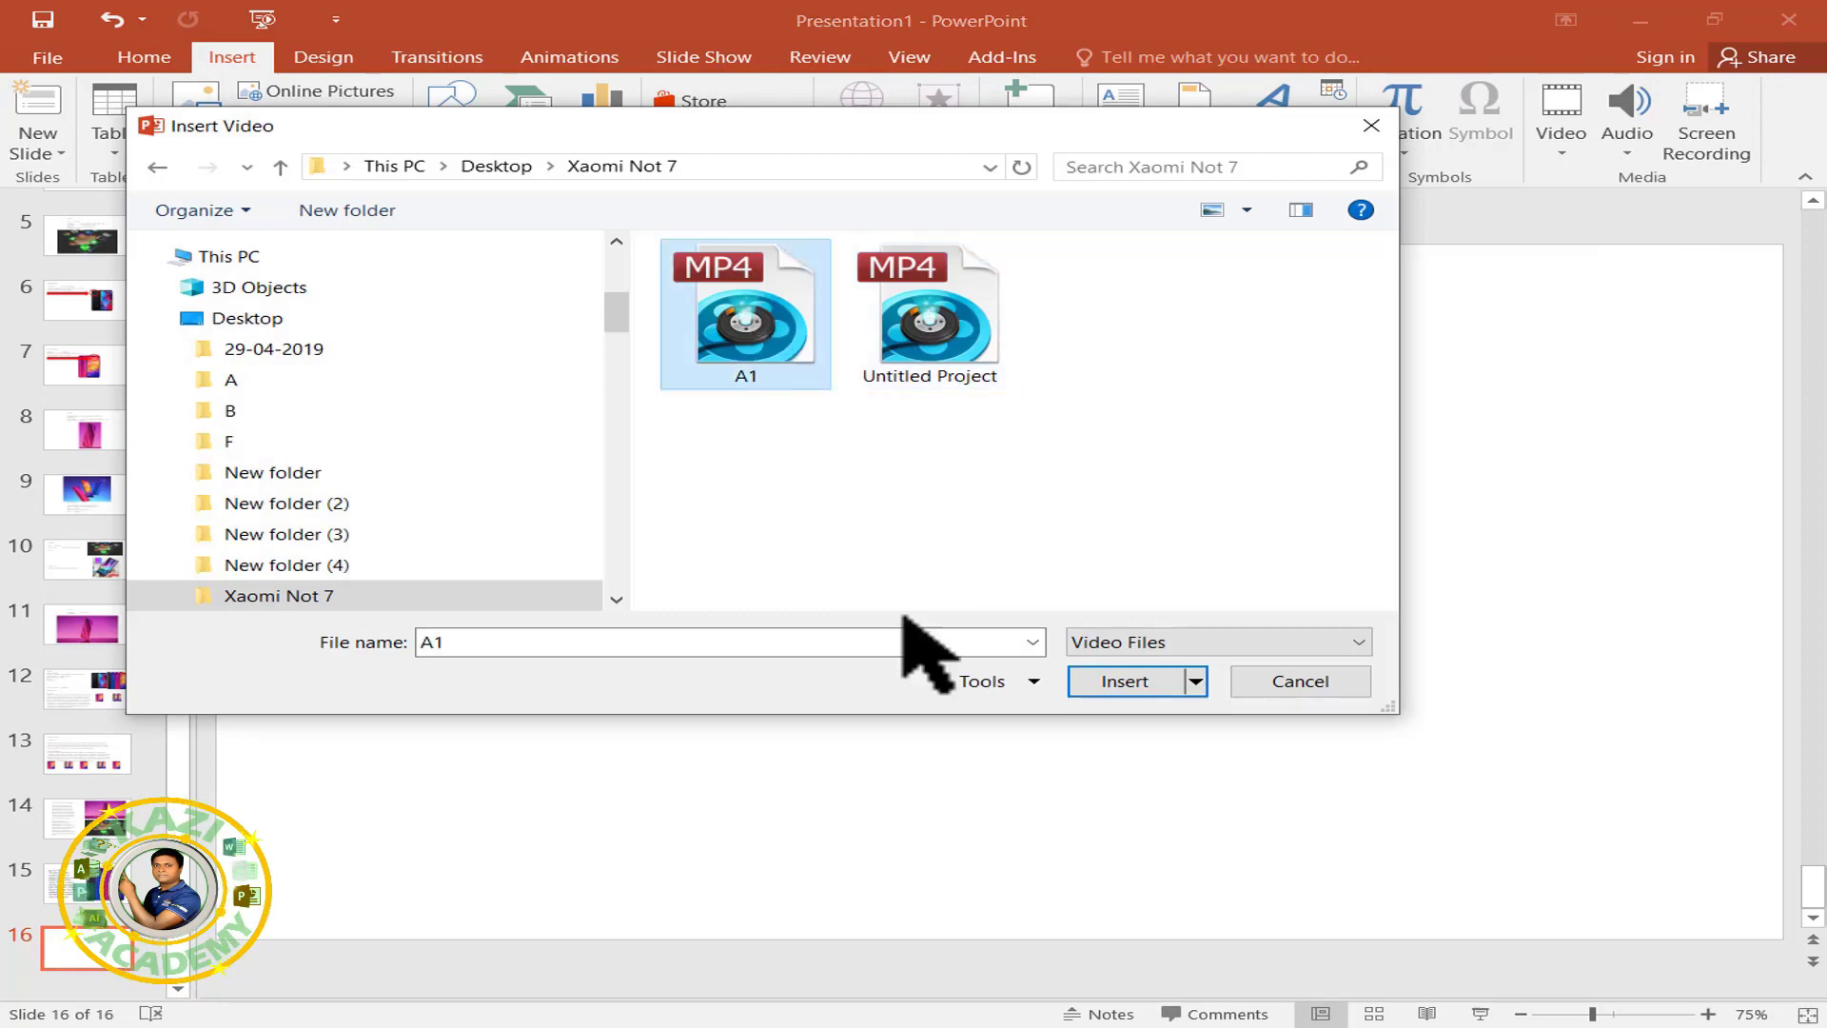
{"action": "left_click", "coordinate": [1124, 681]}
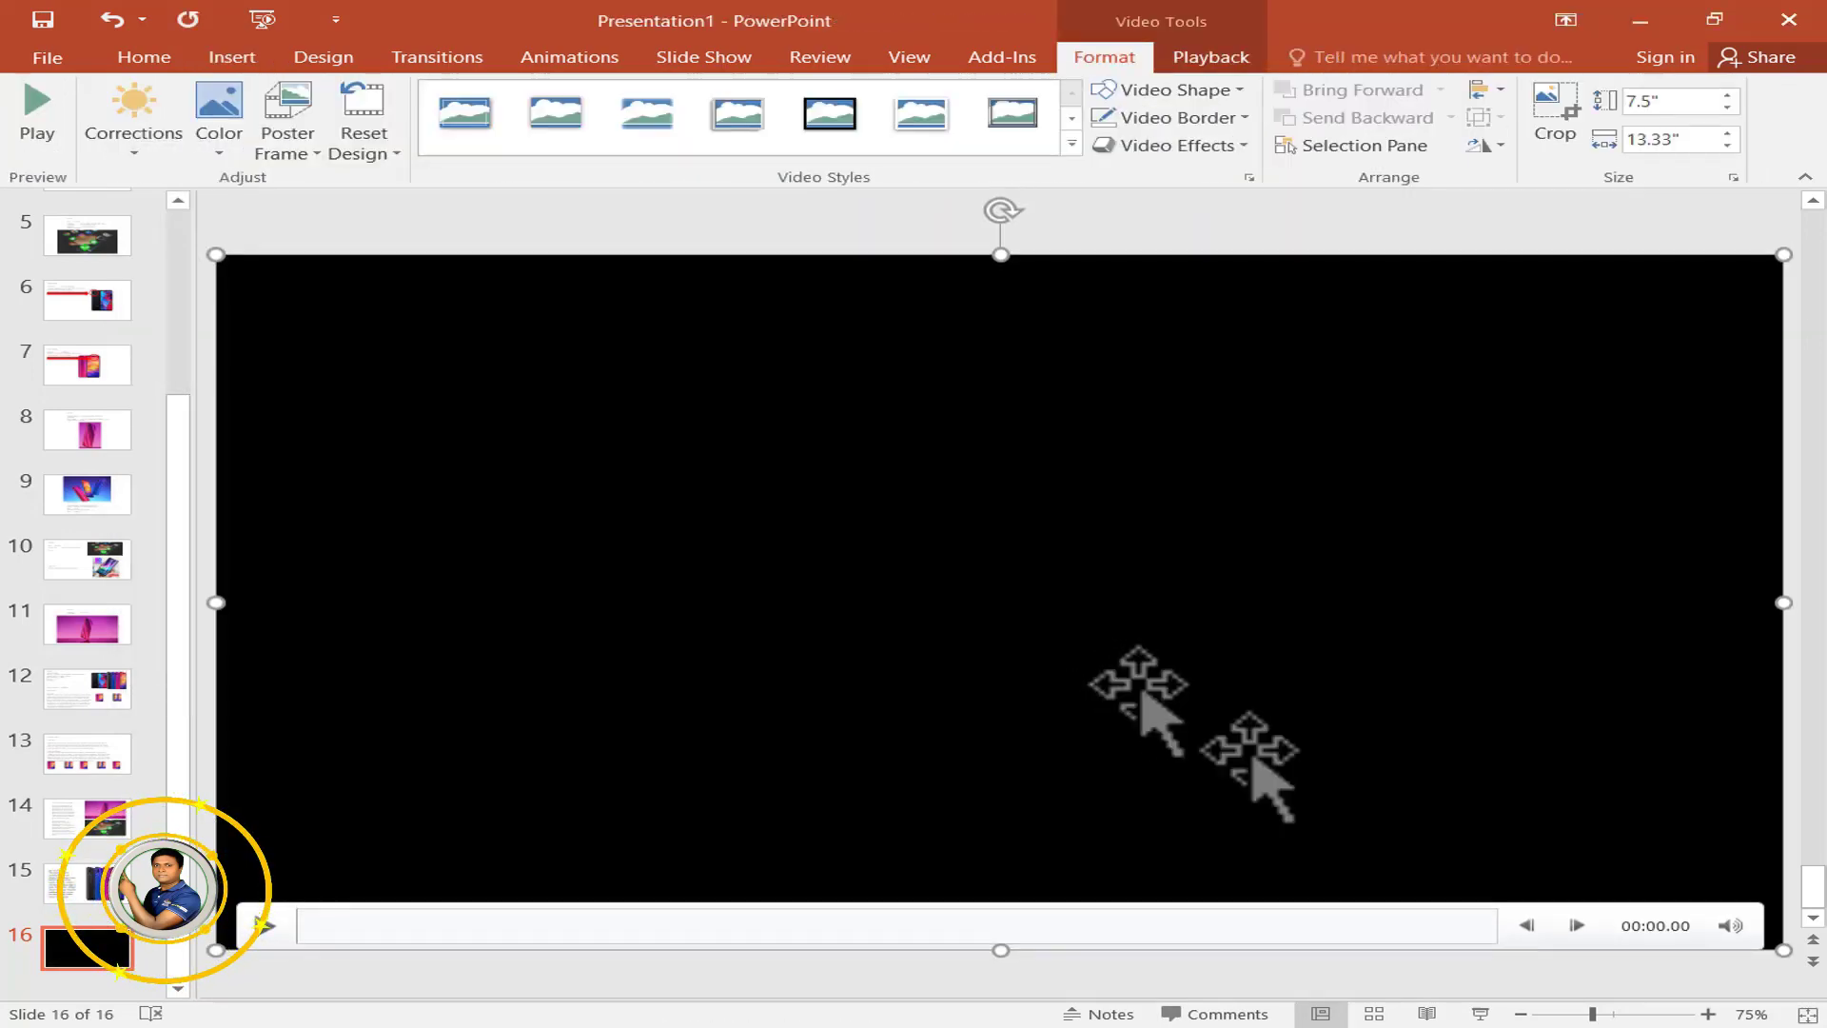
{"action": "left_click", "coordinate": [749, 204]}
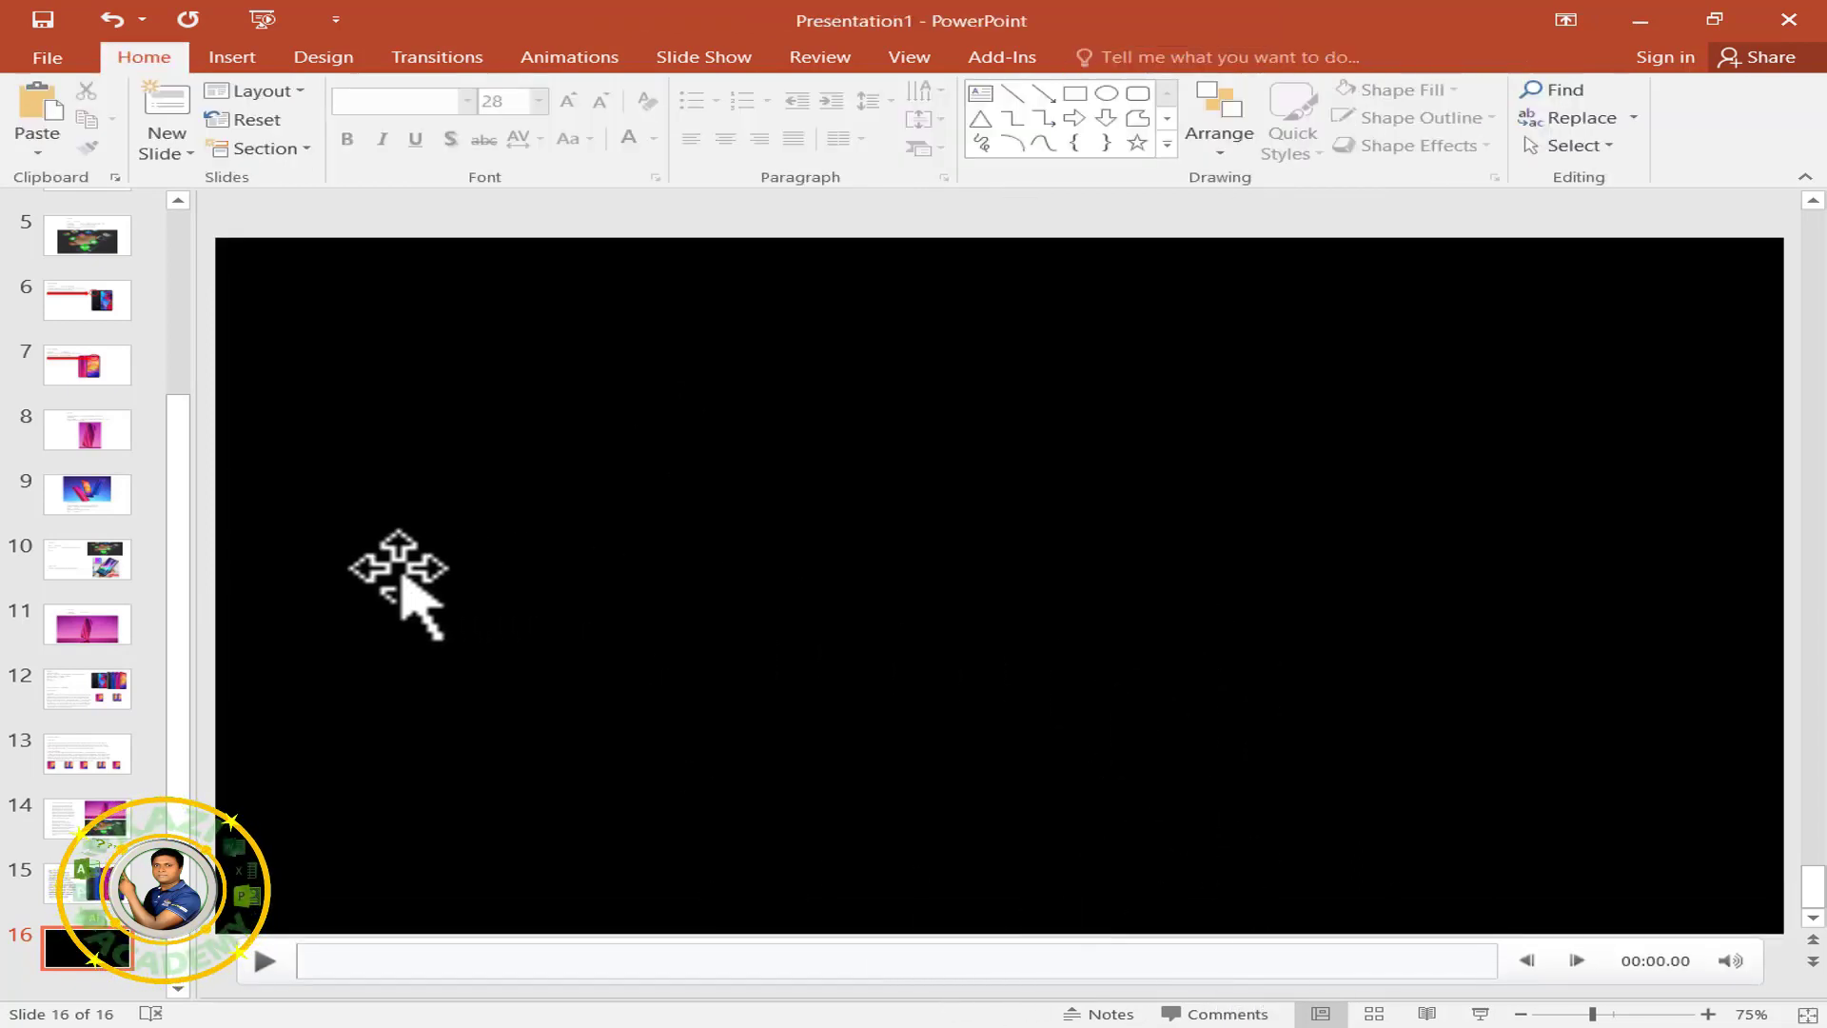
{"action": "scroll", "coordinate": [61, 552], "scroll_direction": "up", "scroll_amount": 1}
{"action": "scroll", "coordinate": [72, 542], "scroll_direction": "up", "scroll_amount": 3}
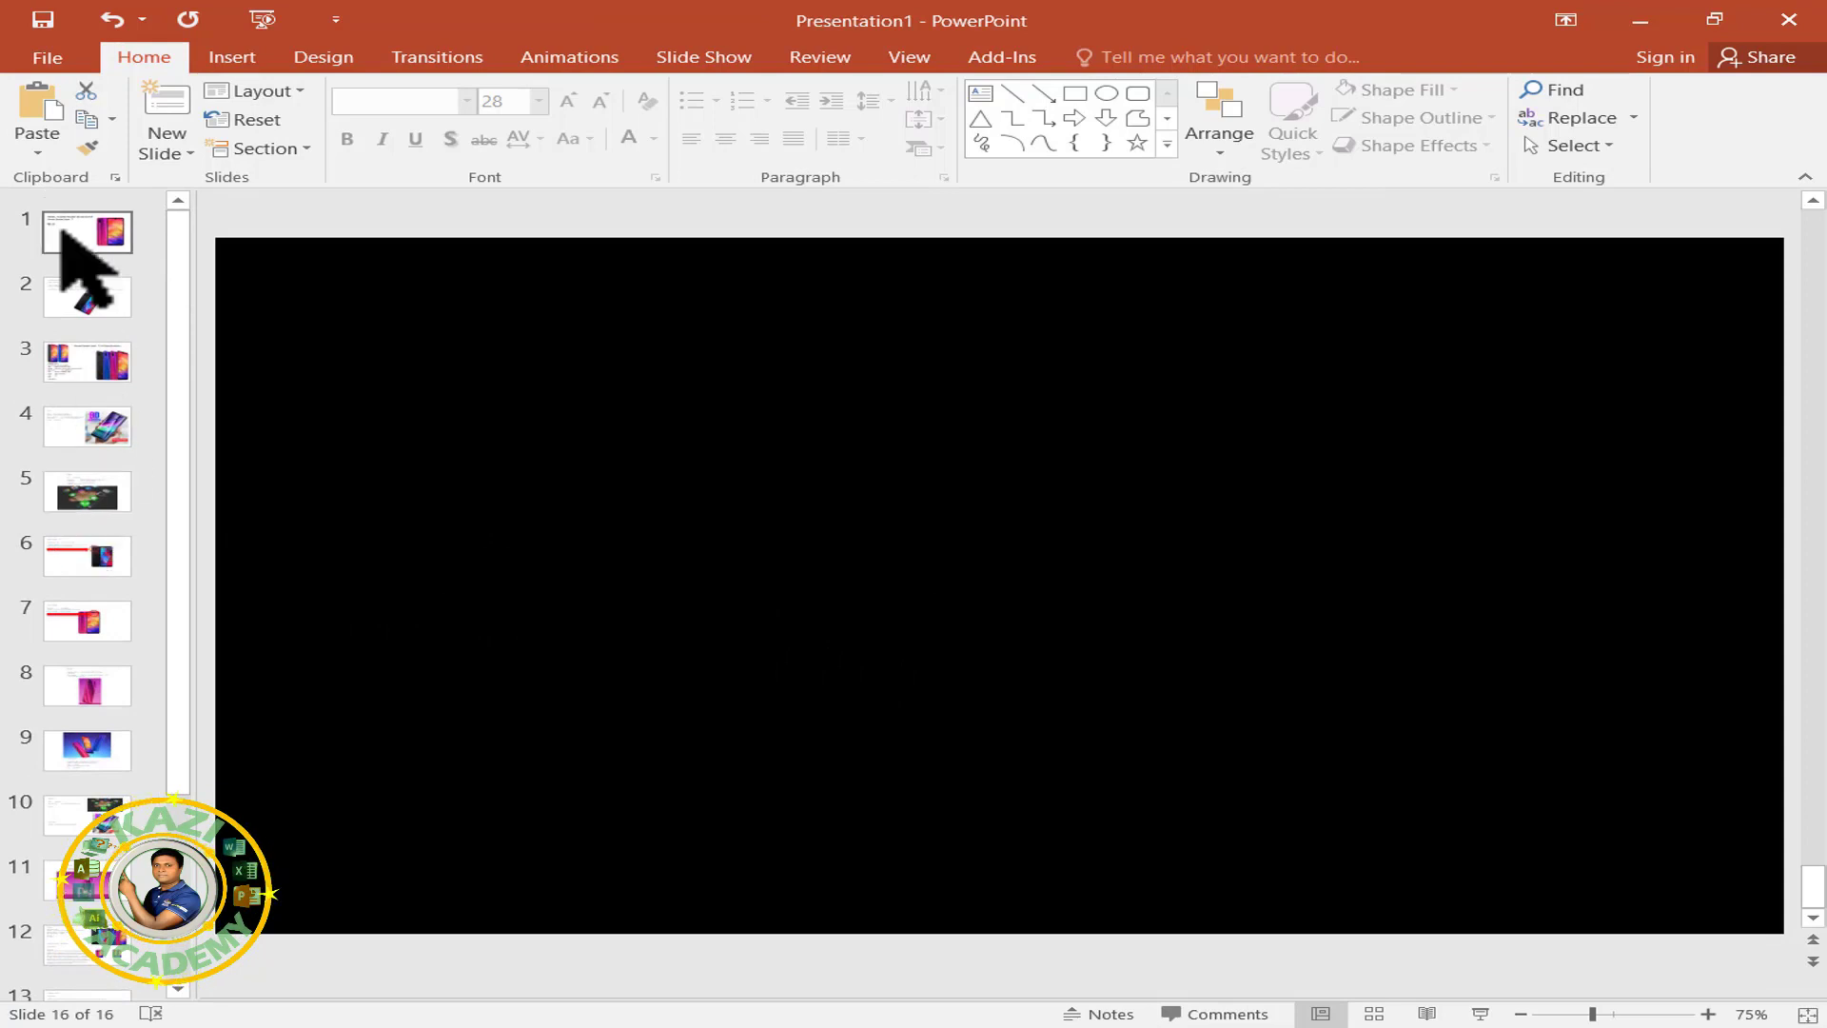
Give slide 1's phone picture a Fade entrance plus a Rise Up entrance.
{"action": "left_click", "coordinate": [76, 246]}
{"action": "left_click", "coordinate": [828, 319]}
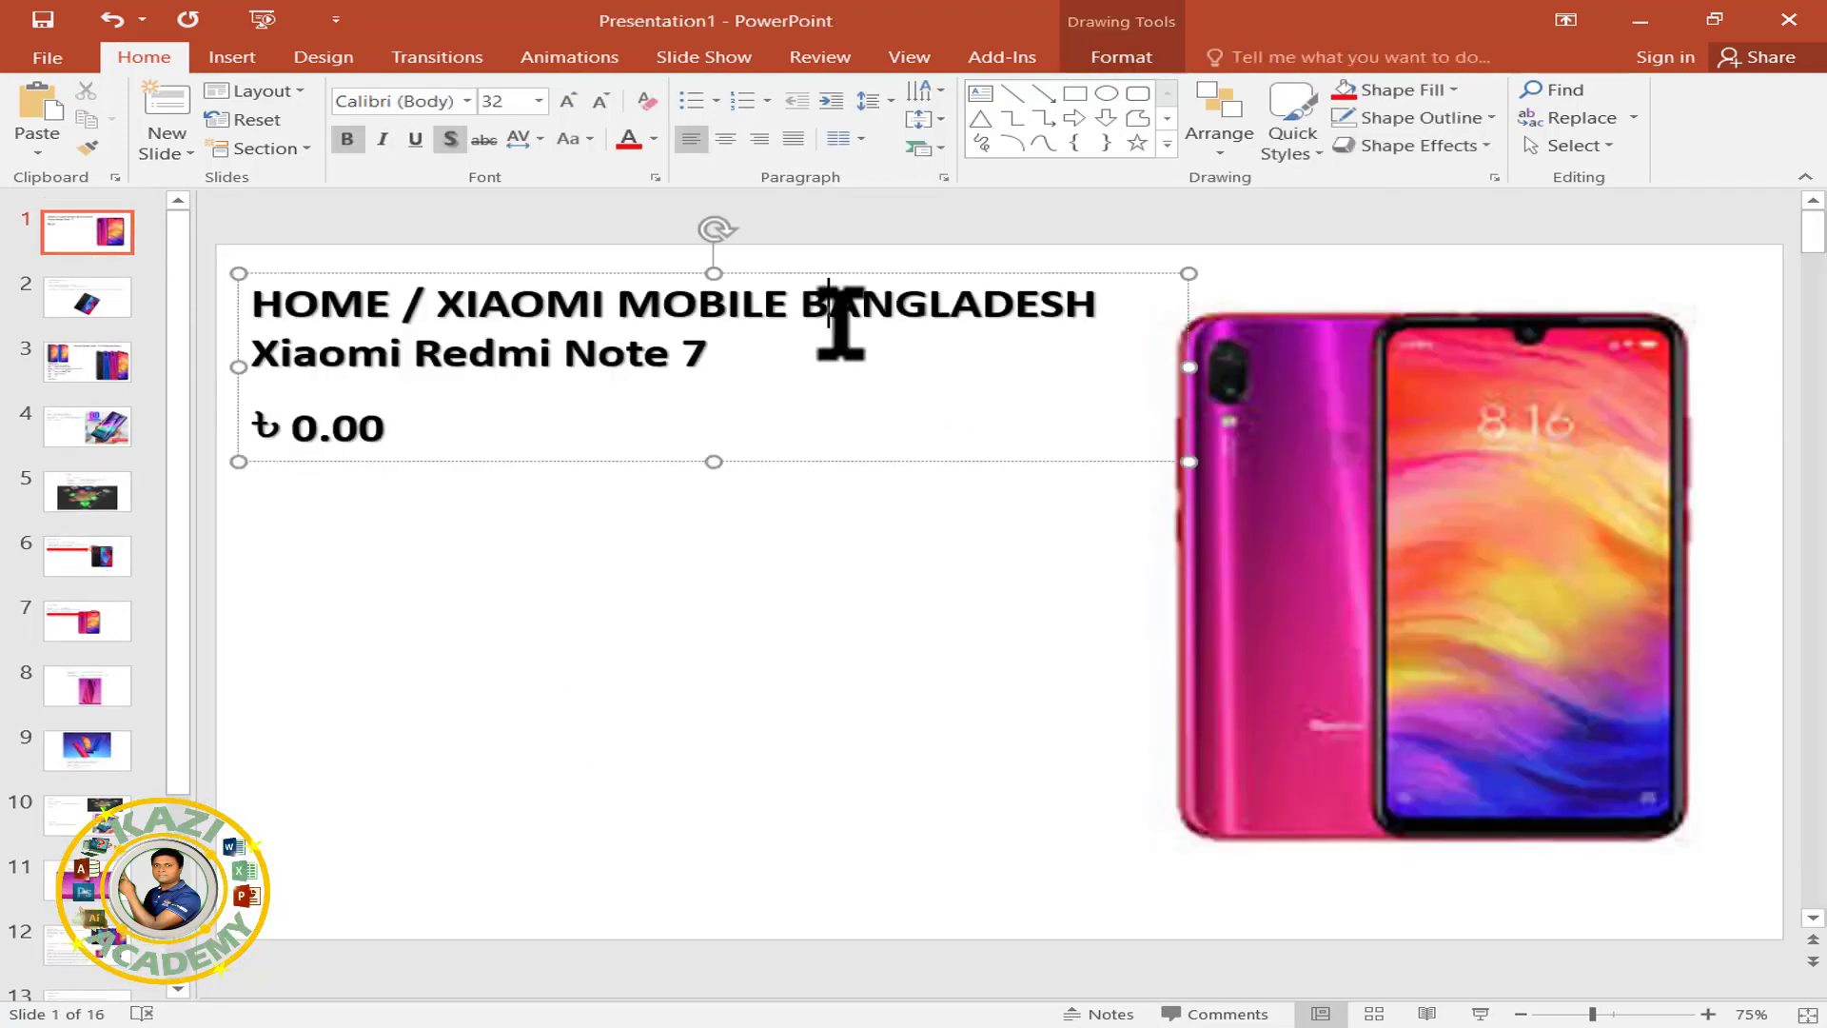
{"action": "left_click", "coordinate": [1382, 457]}
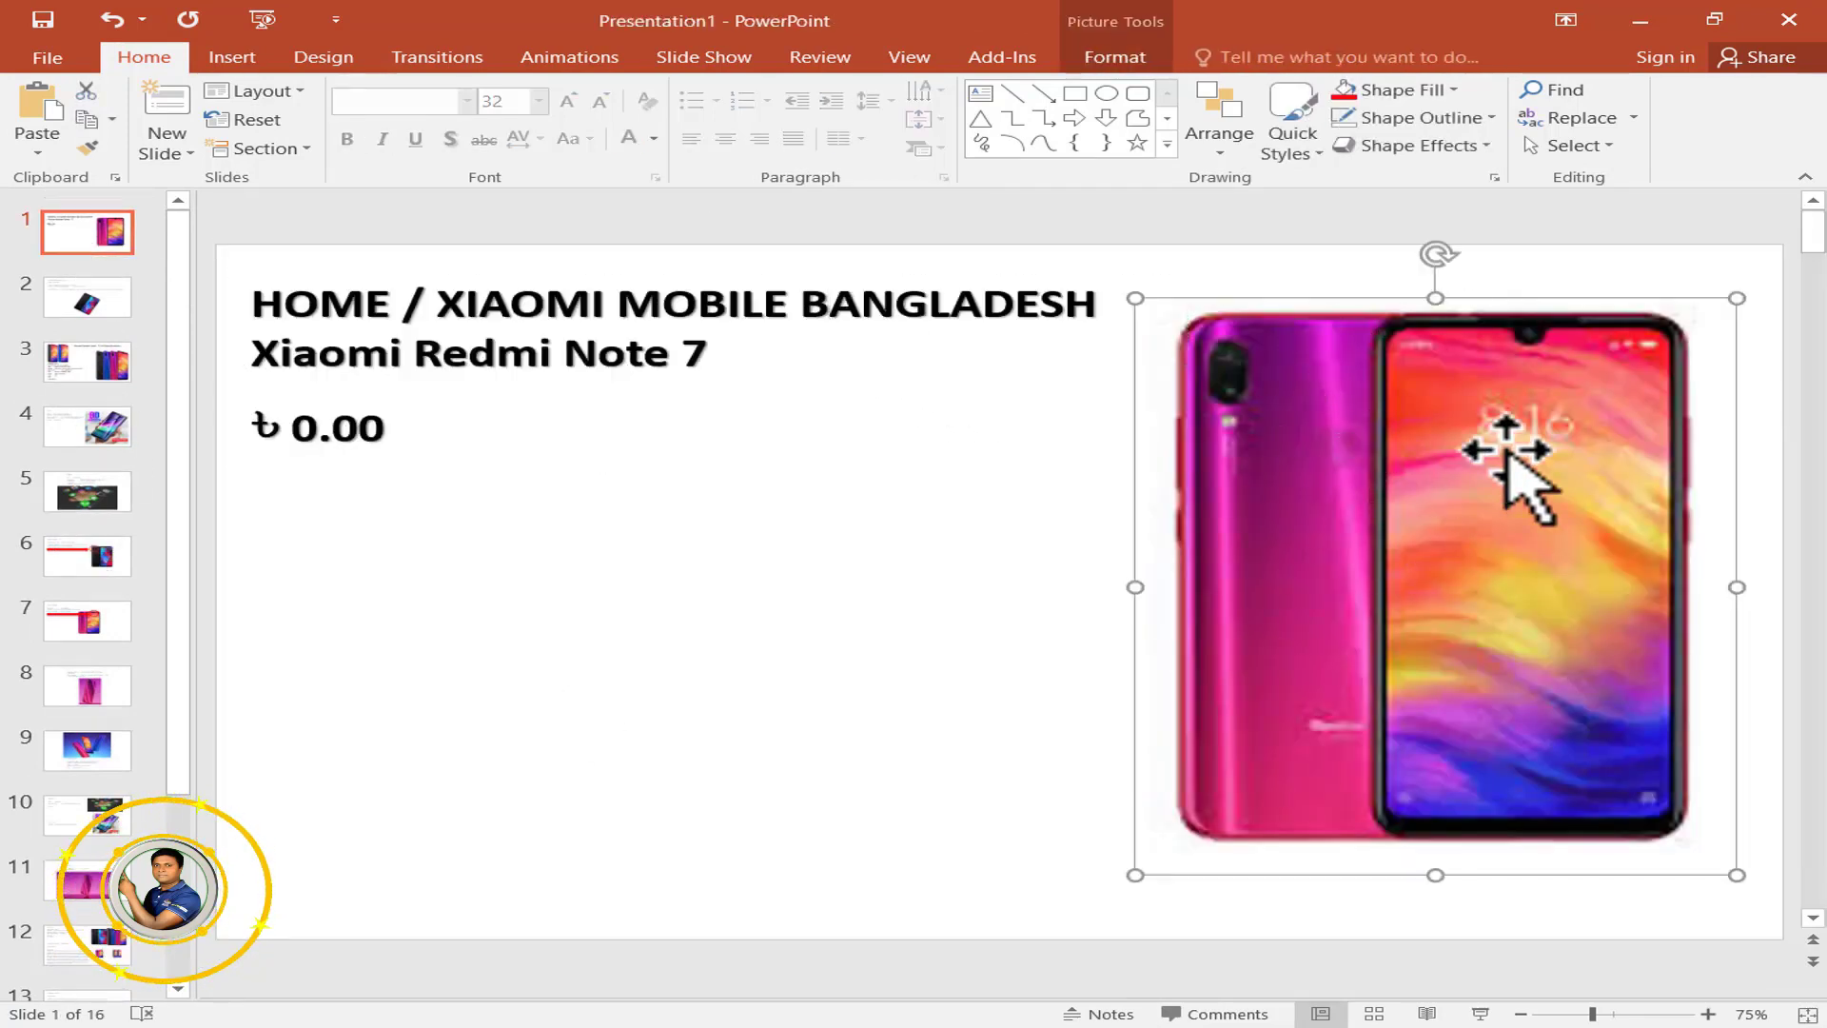
{"action": "left_click", "coordinate": [588, 54]}
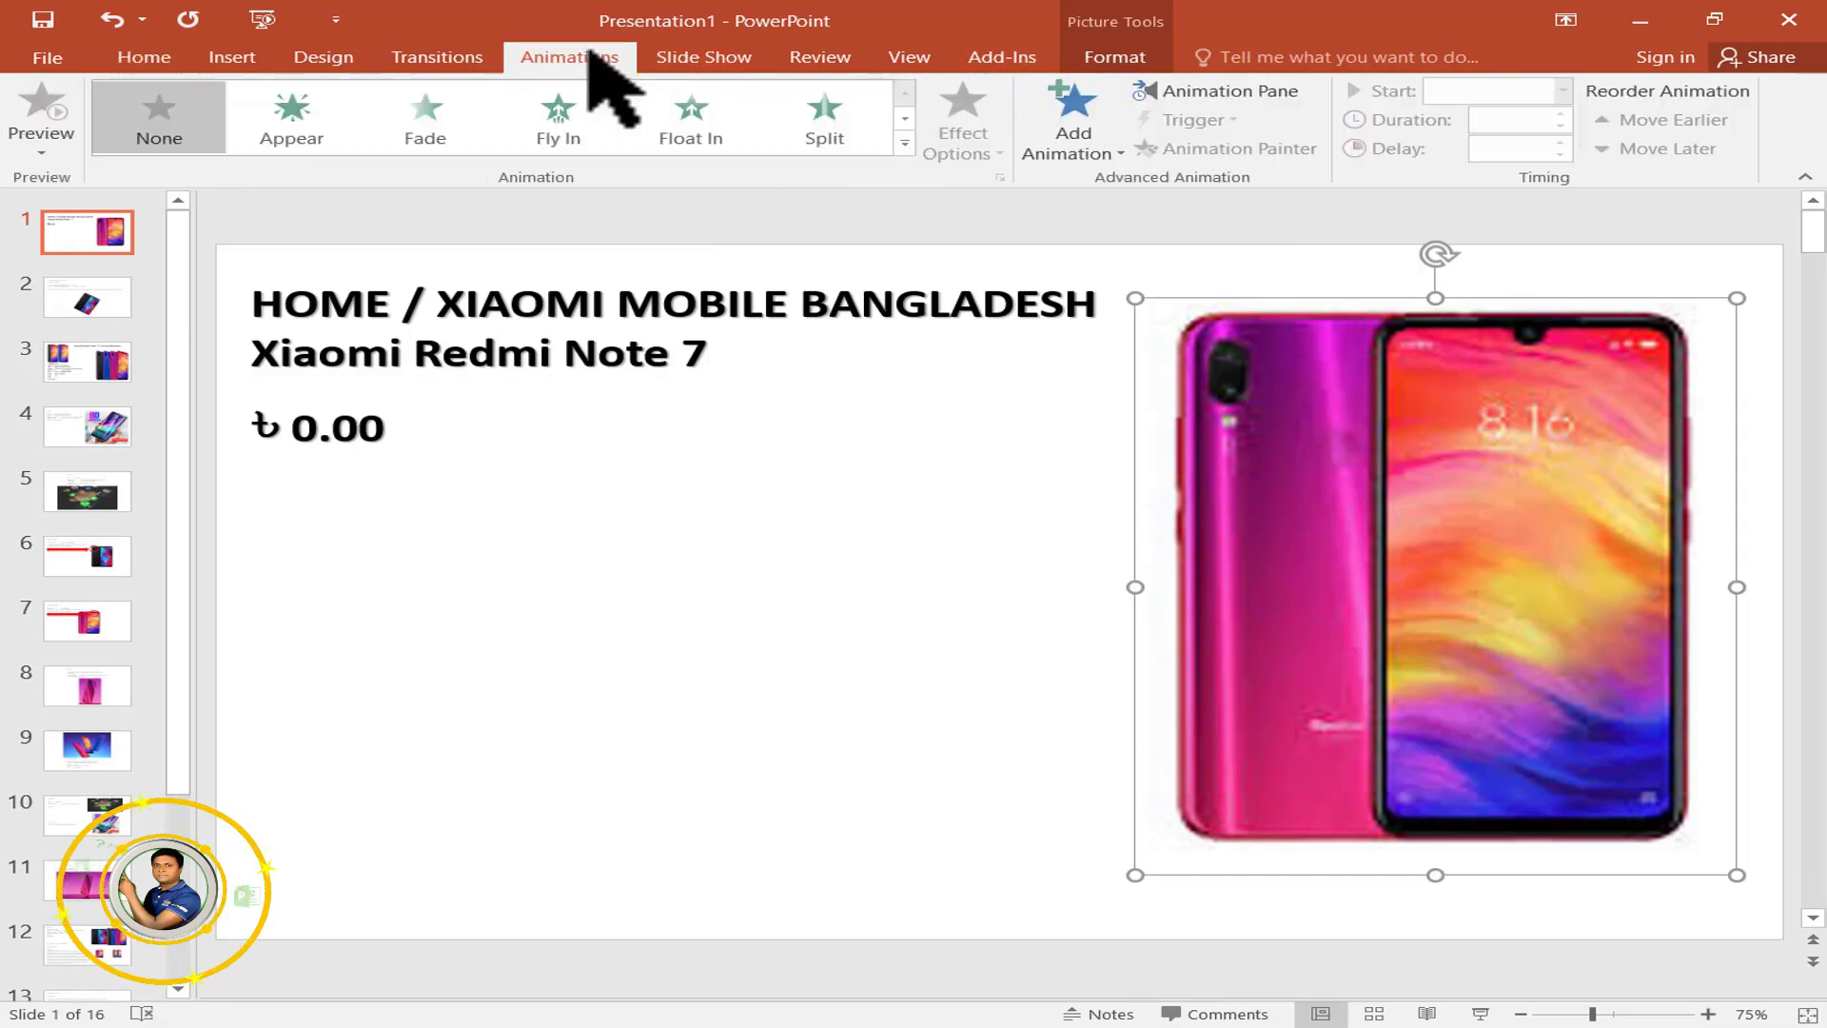
{"action": "left_click", "coordinate": [1071, 143]}
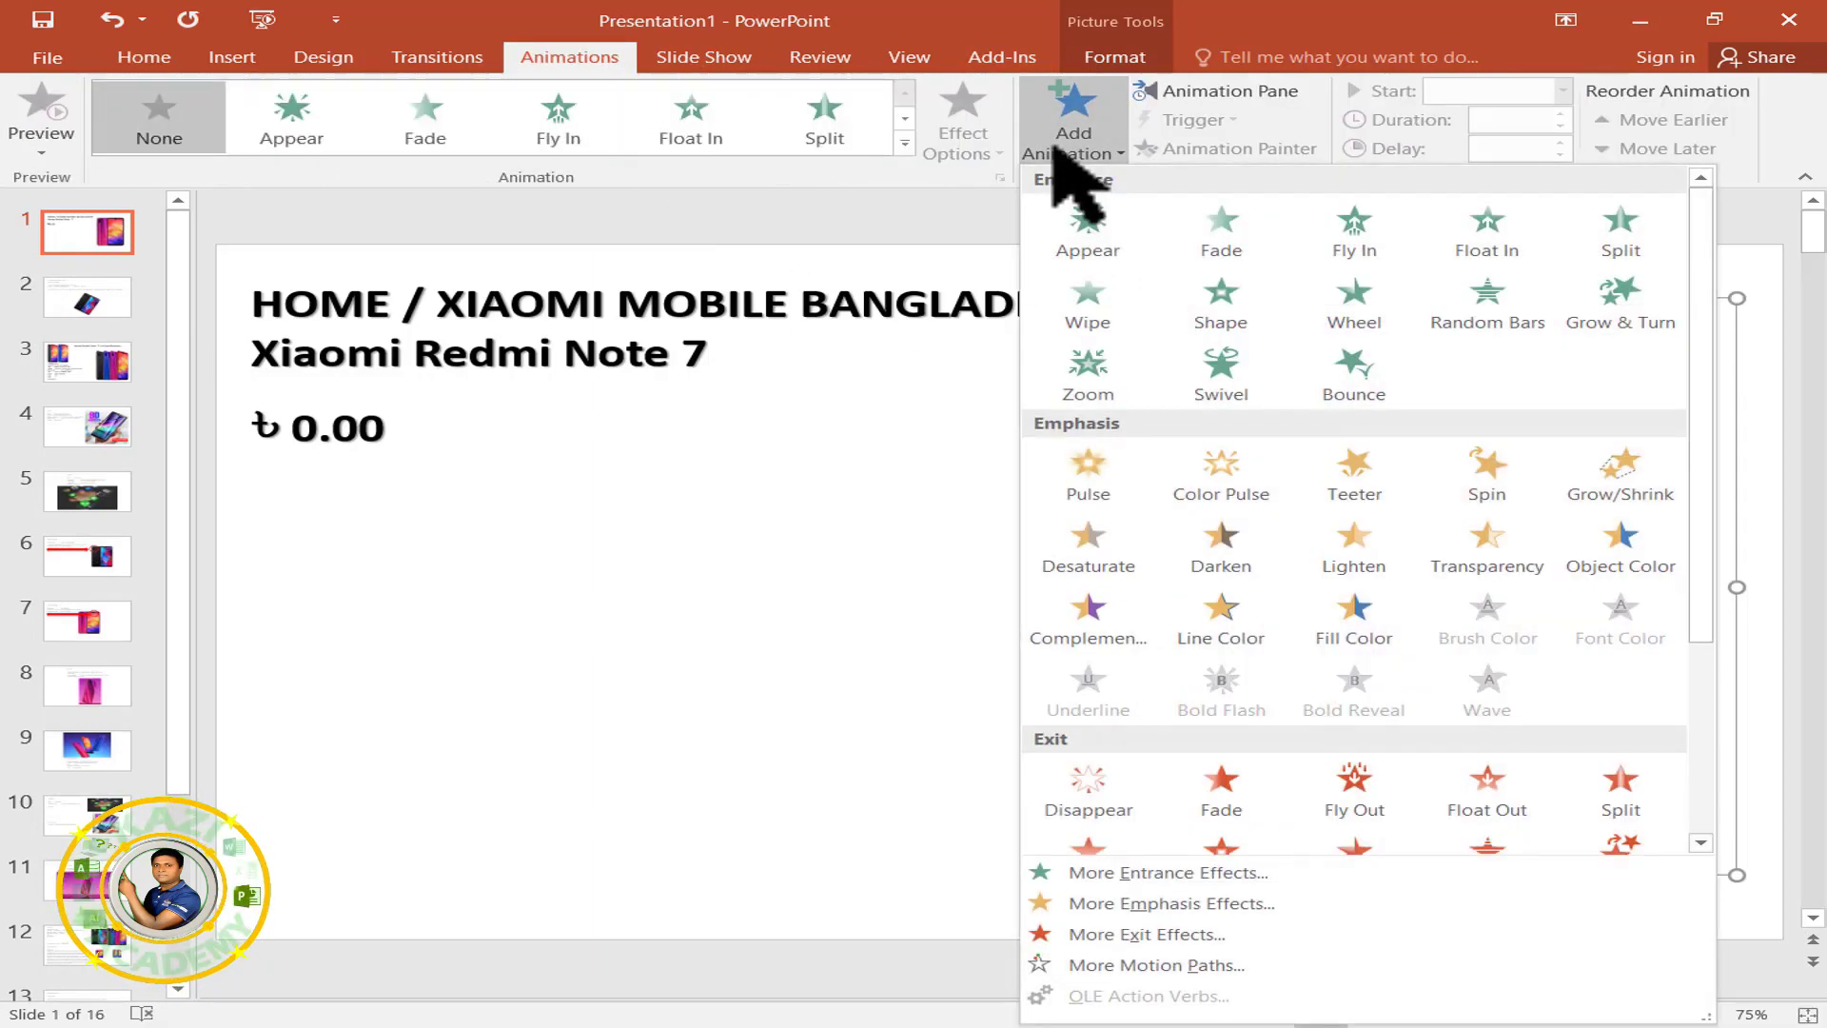
{"action": "left_click", "coordinate": [1221, 233]}
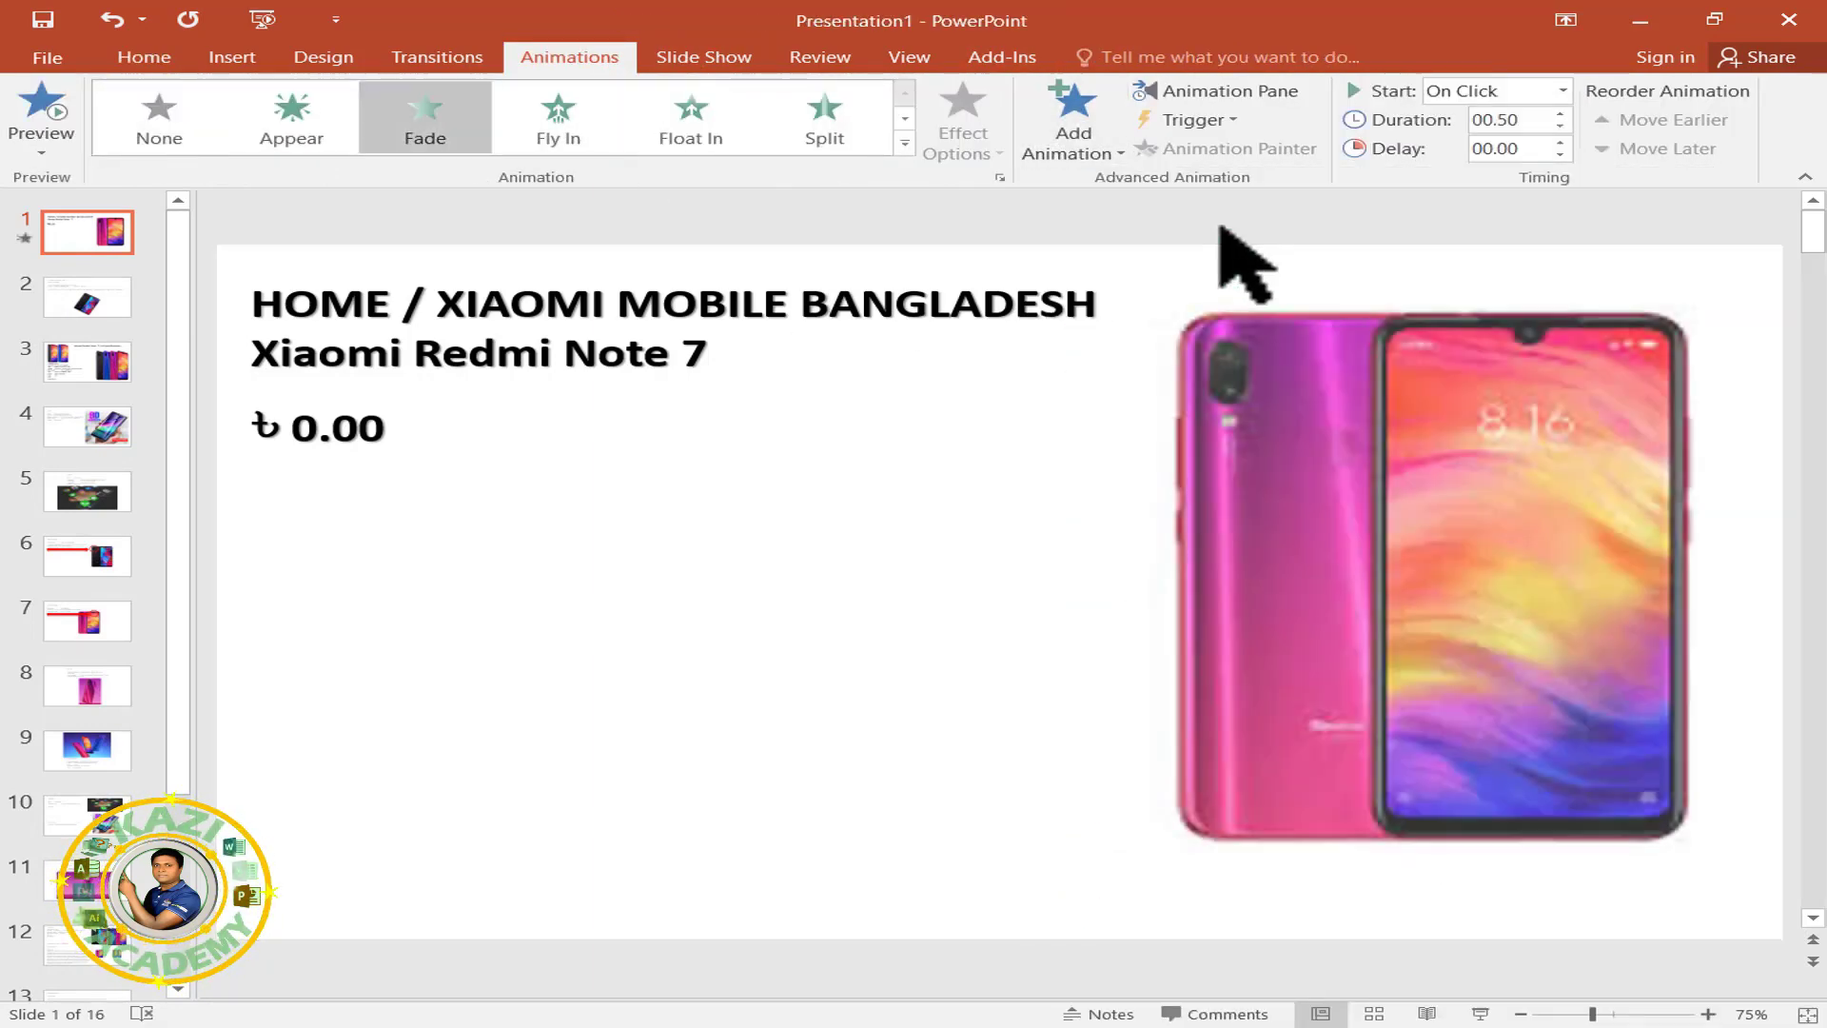
{"action": "left_click", "coordinate": [1087, 112]}
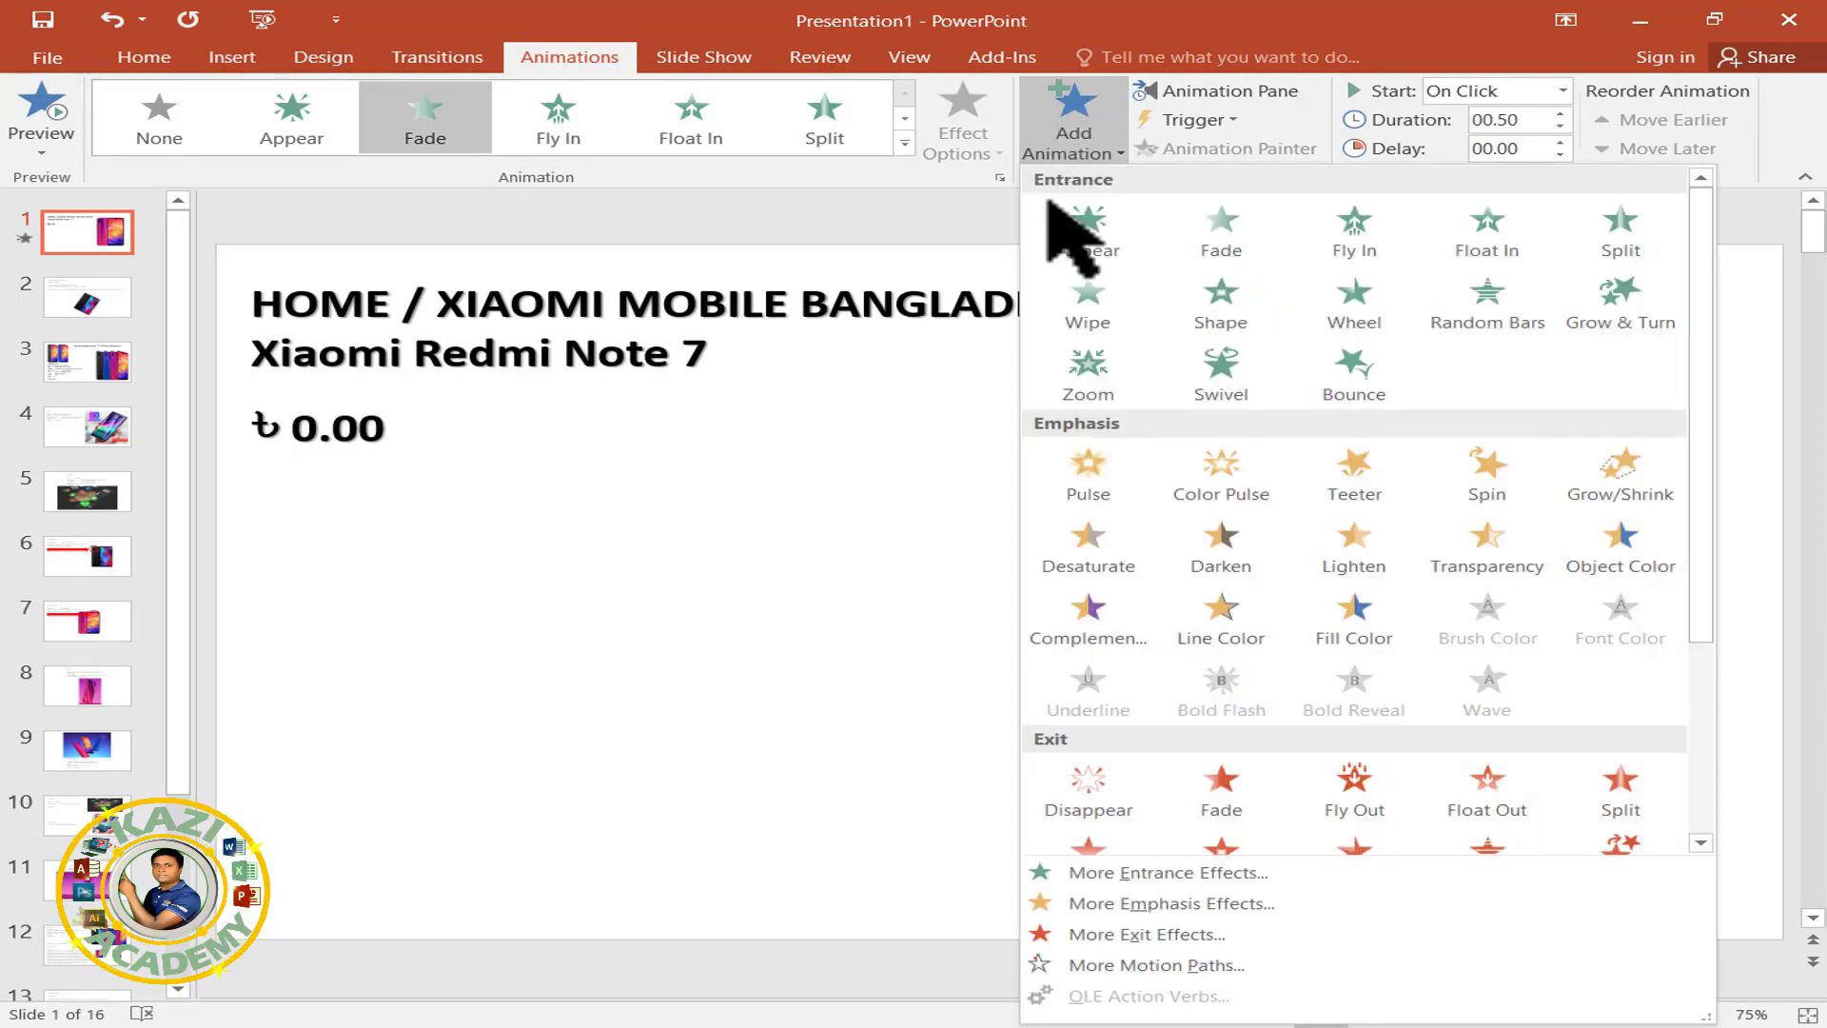
{"action": "left_click", "coordinate": [1237, 872]}
{"action": "scroll", "coordinate": [930, 490], "scroll_direction": "down", "scroll_amount": 2}
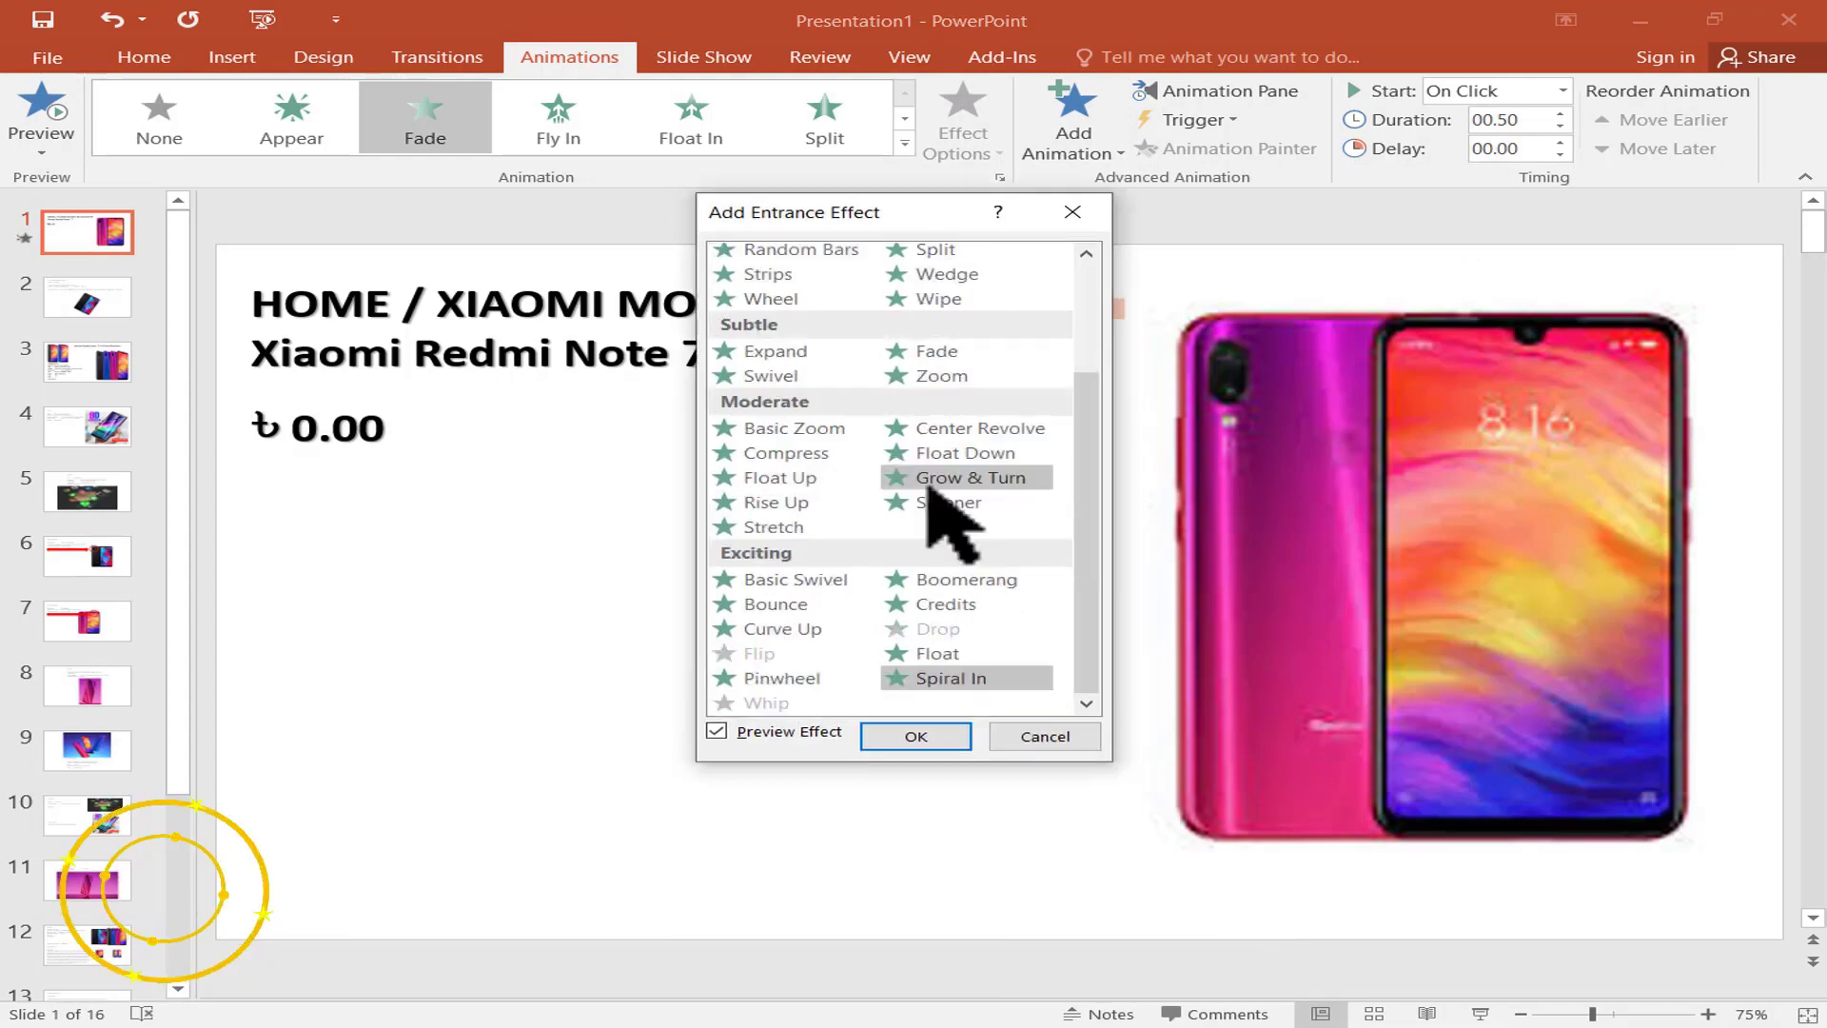
{"action": "left_click", "coordinate": [776, 502]}
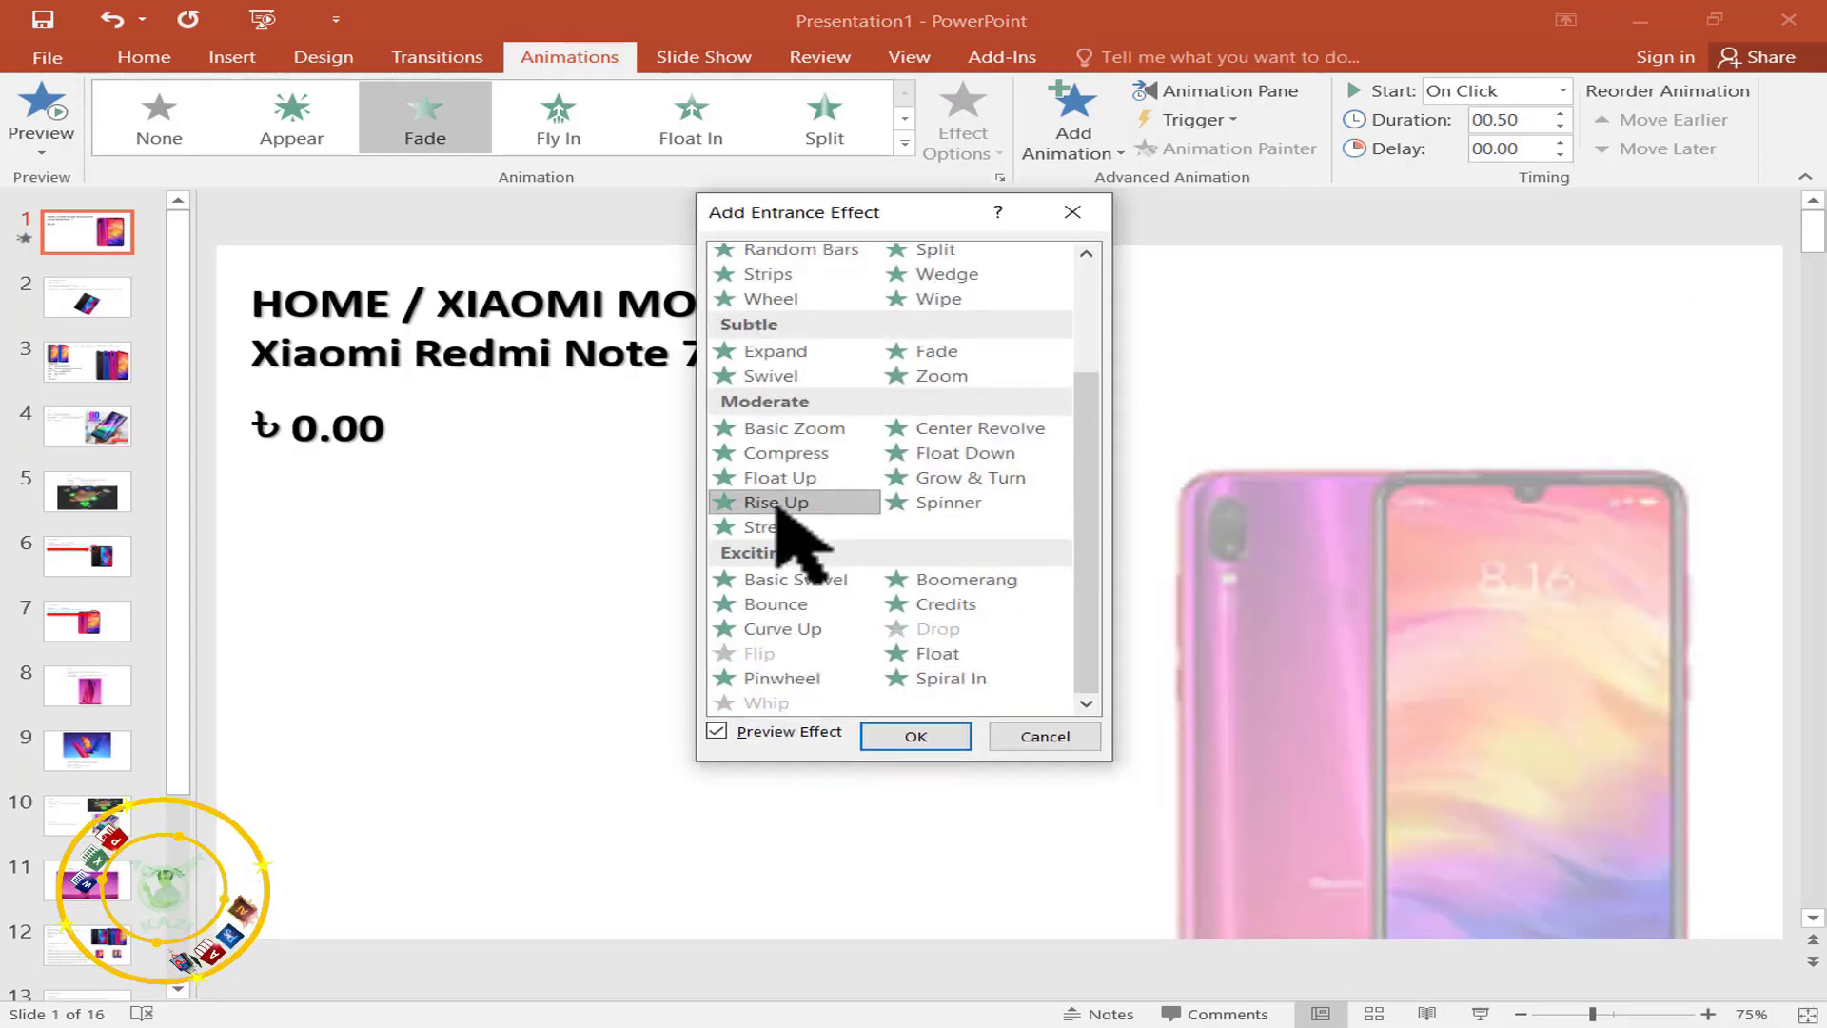
{"action": "left_click", "coordinate": [914, 737]}
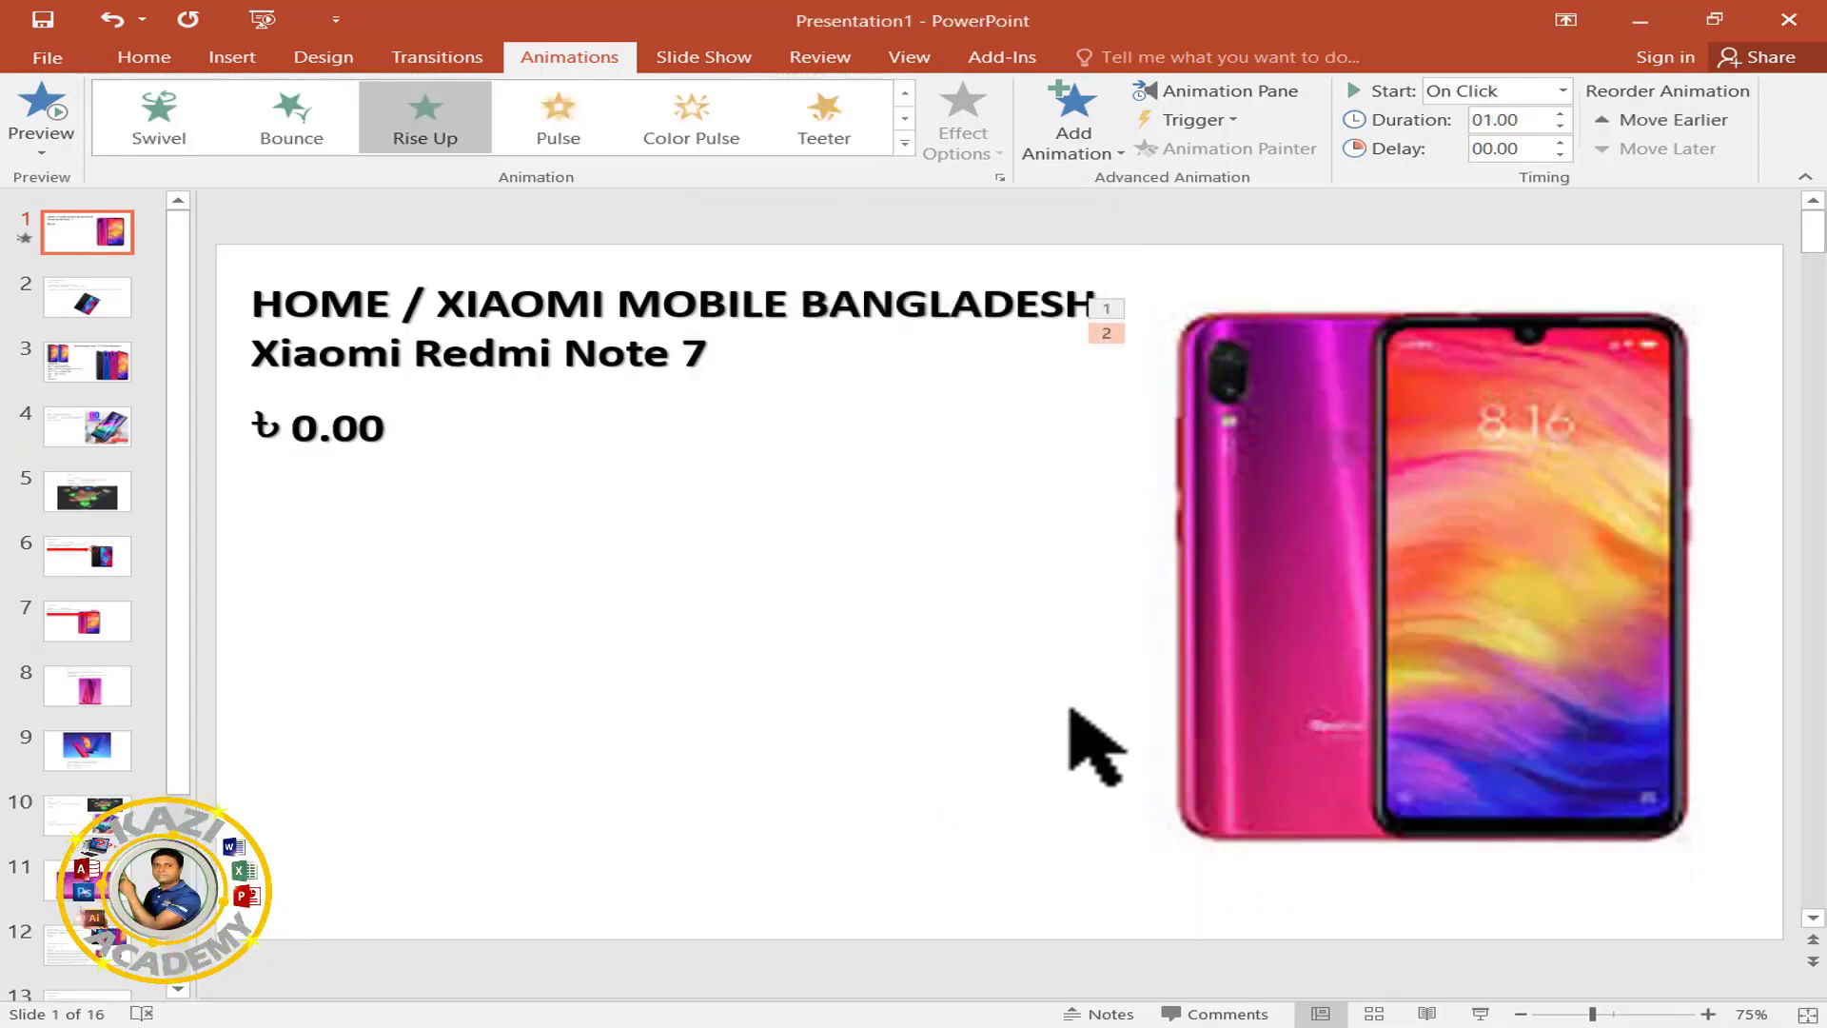
Set the picture's second animation, Rise Up, to start With Previous.
{"action": "left_click", "coordinate": [1237, 92]}
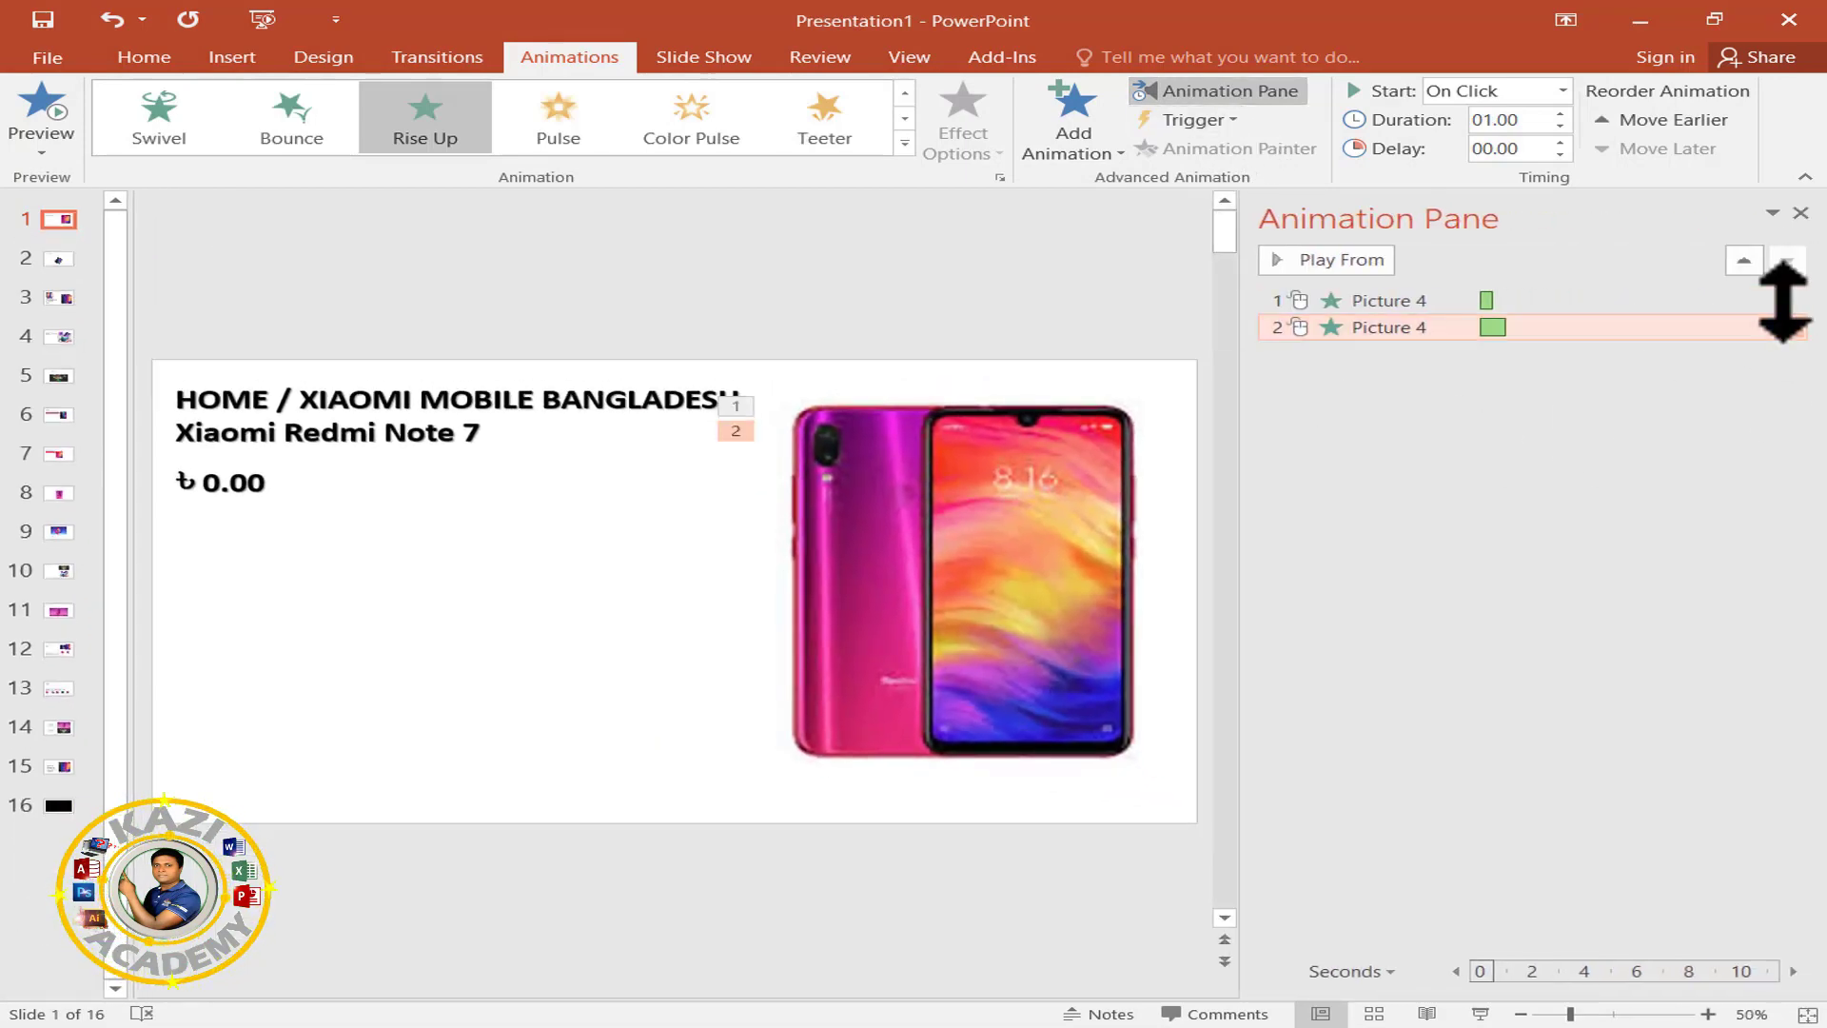
{"action": "left_click", "coordinate": [1770, 301]}
{"action": "left_click", "coordinate": [1787, 301]}
{"action": "left_click", "coordinate": [1659, 339]}
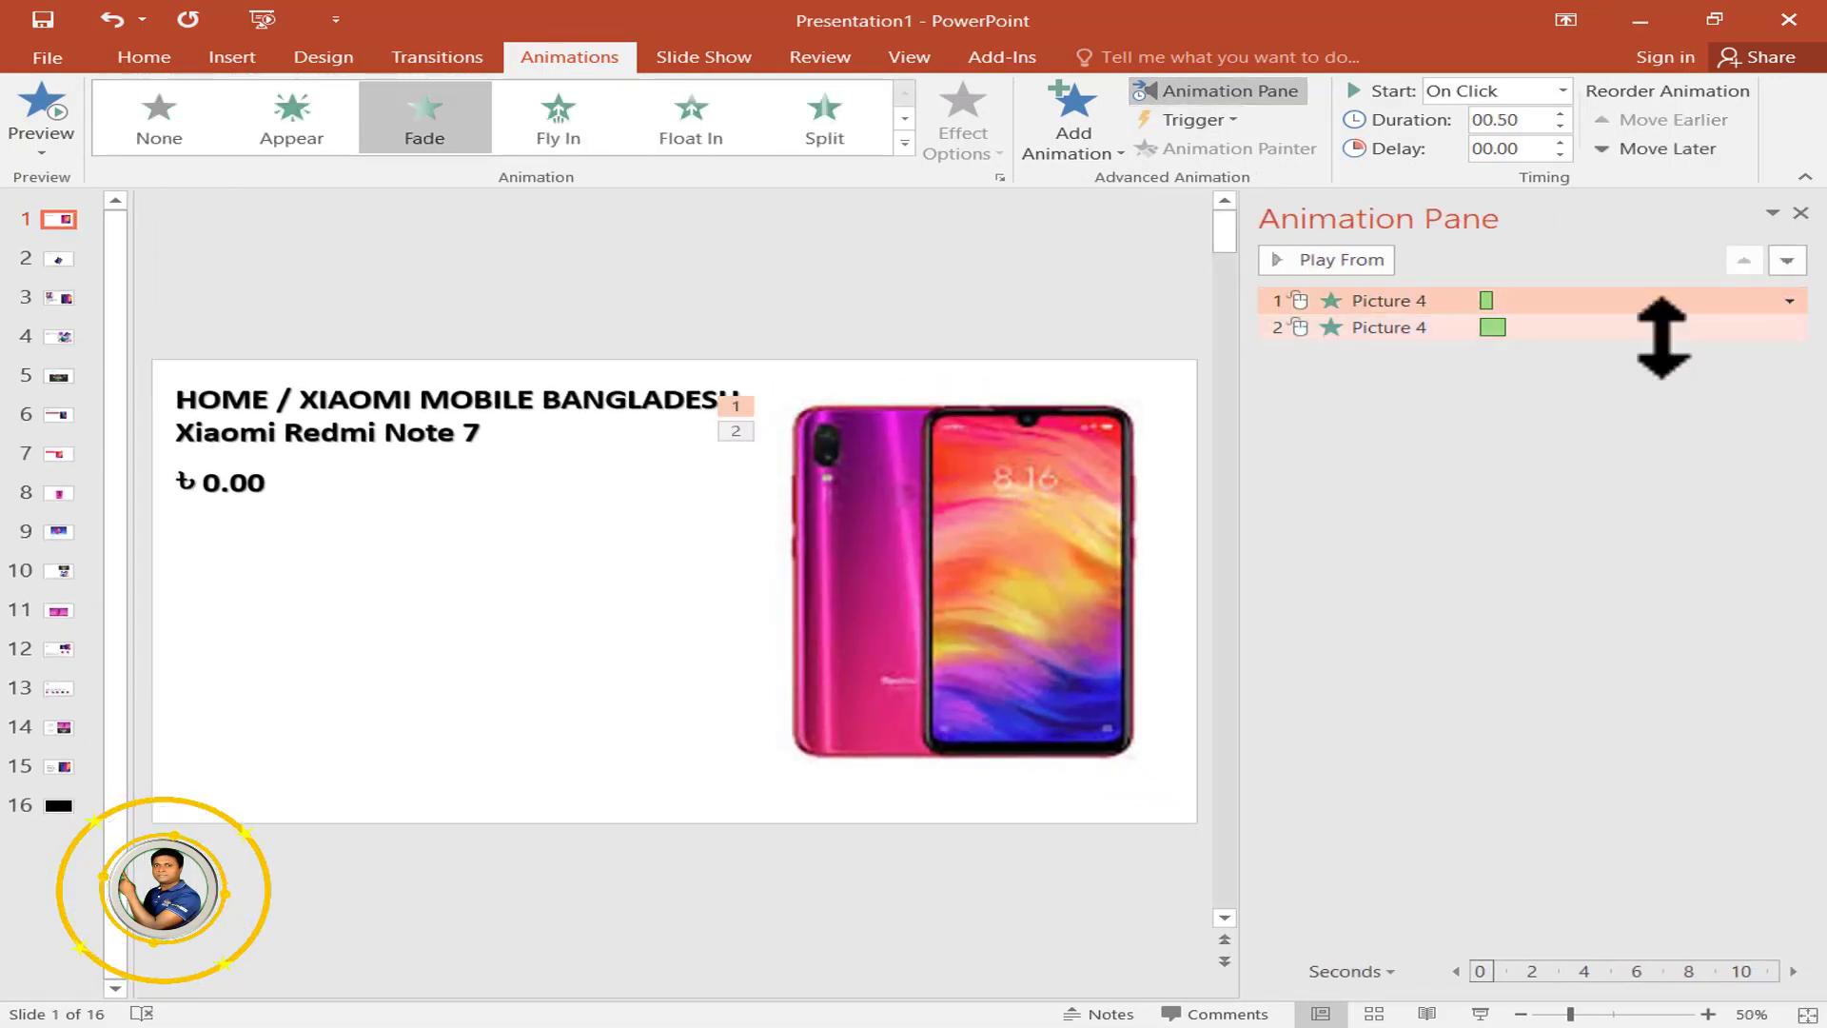
{"action": "left_click", "coordinate": [1789, 327]}
{"action": "left_click", "coordinate": [1789, 327]}
{"action": "left_click", "coordinate": [1635, 382]}
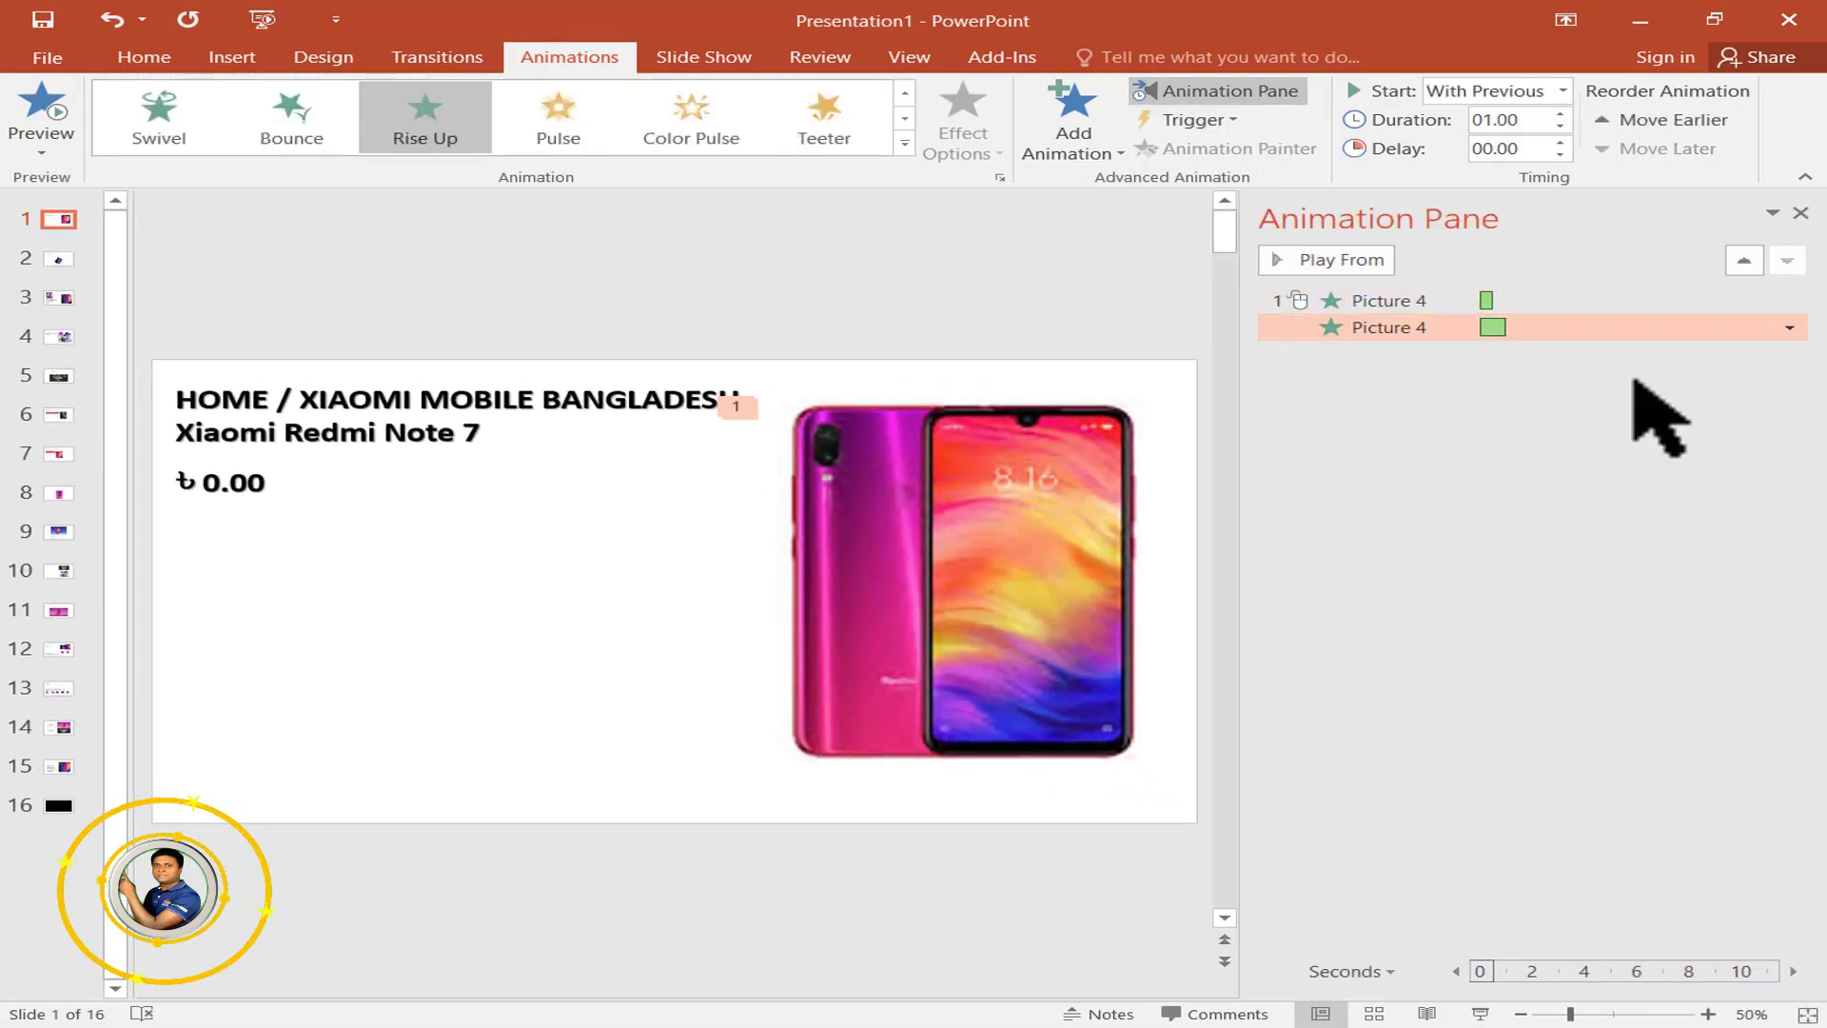
{"action": "left_click", "coordinate": [1551, 388]}
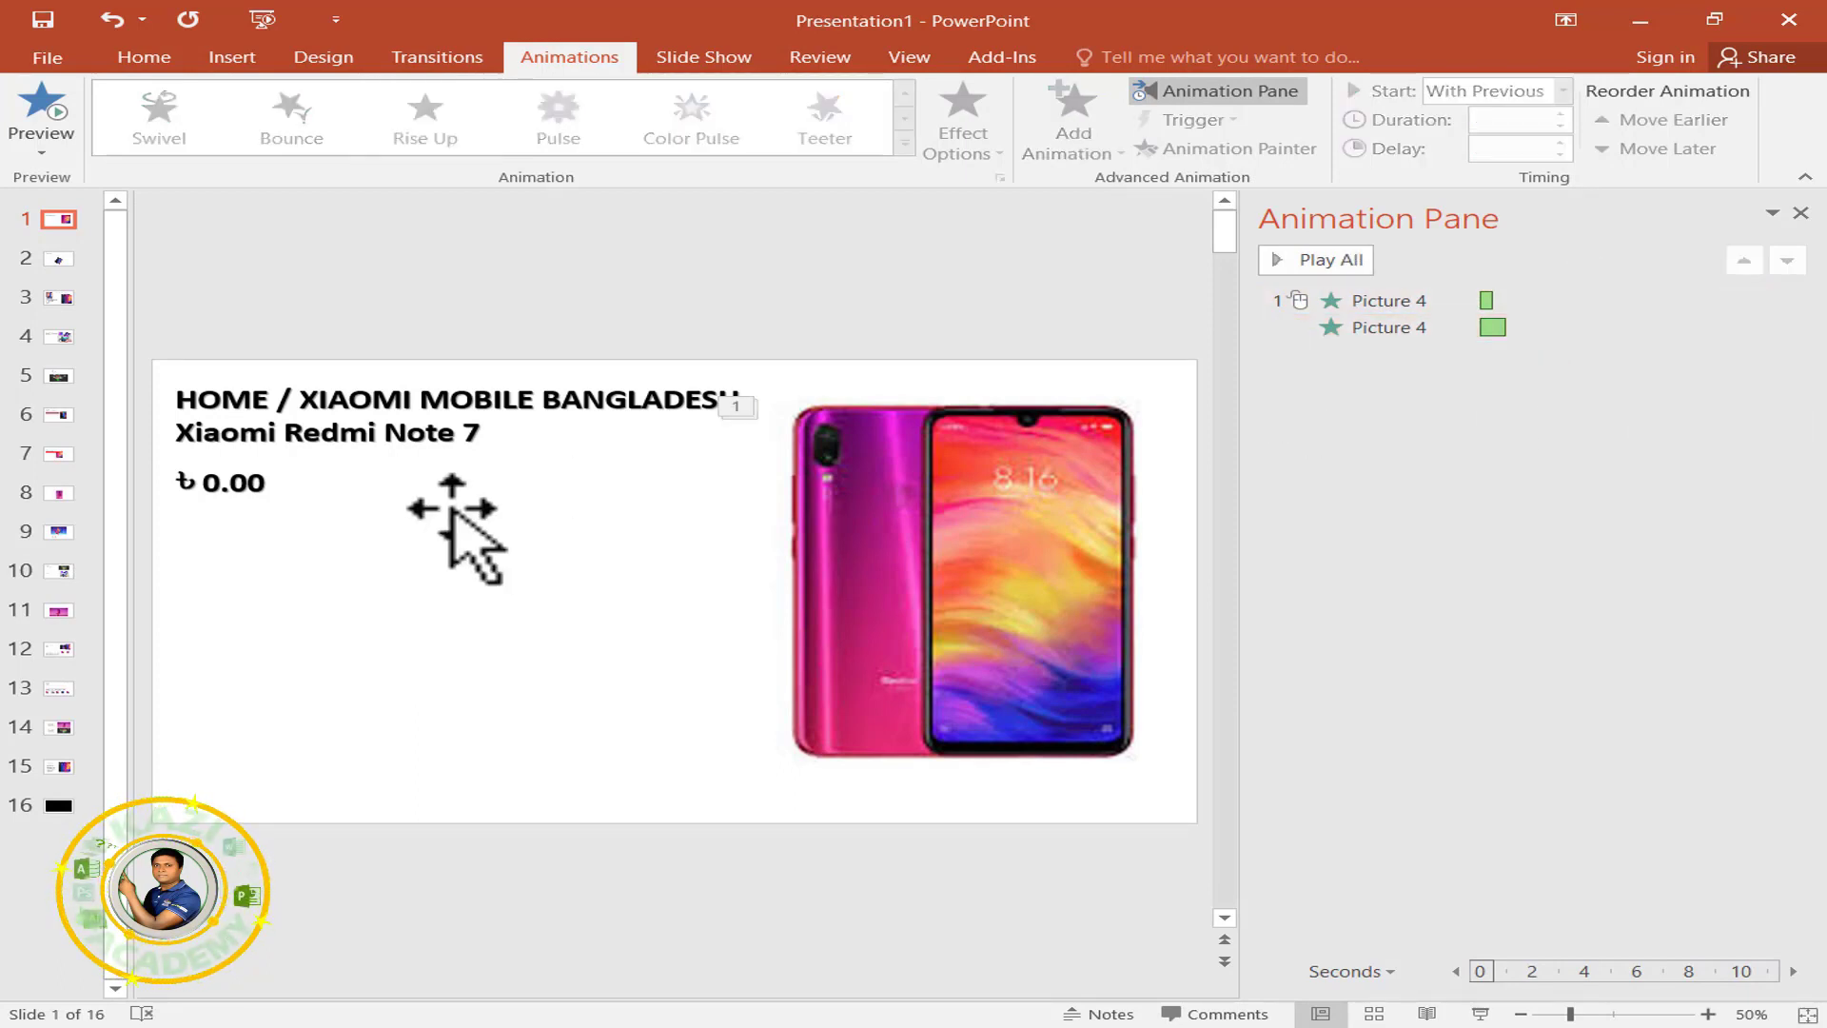
Add a Wipe entrance from the left to slide 1's heading text box.
{"action": "left_click", "coordinate": [539, 402]}
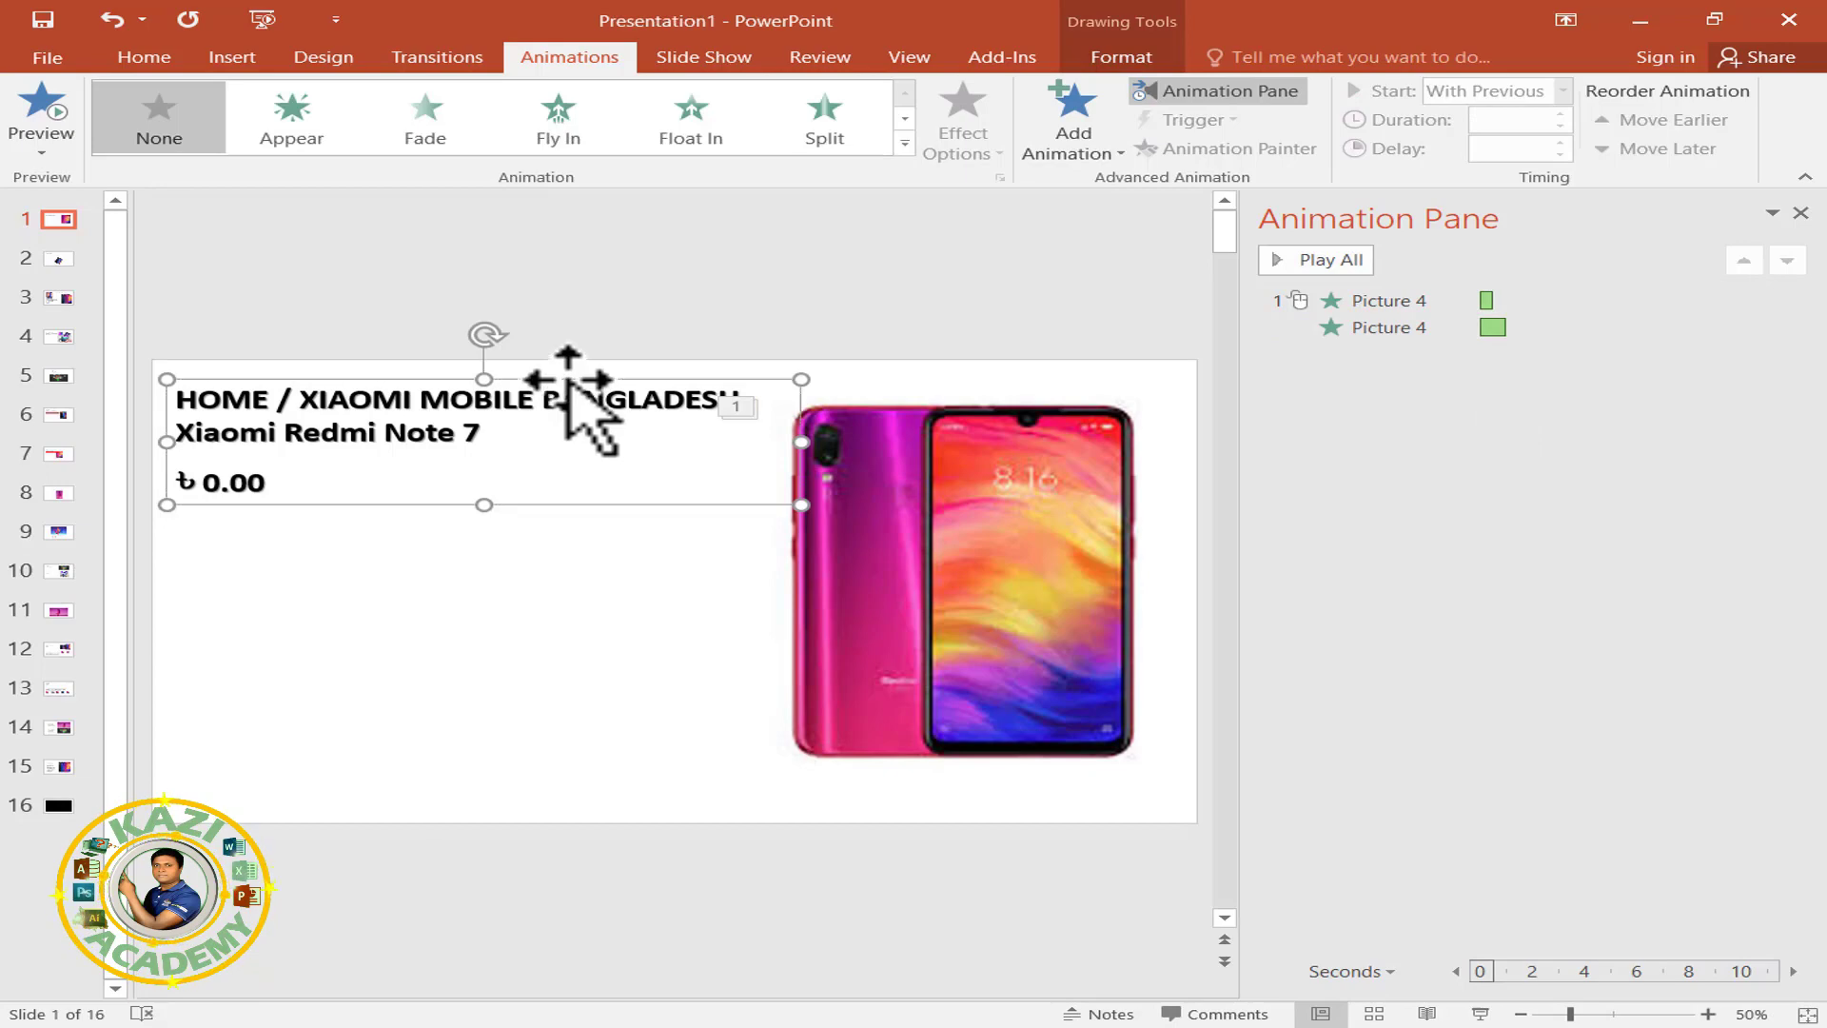
{"action": "left_click", "coordinate": [1071, 138]}
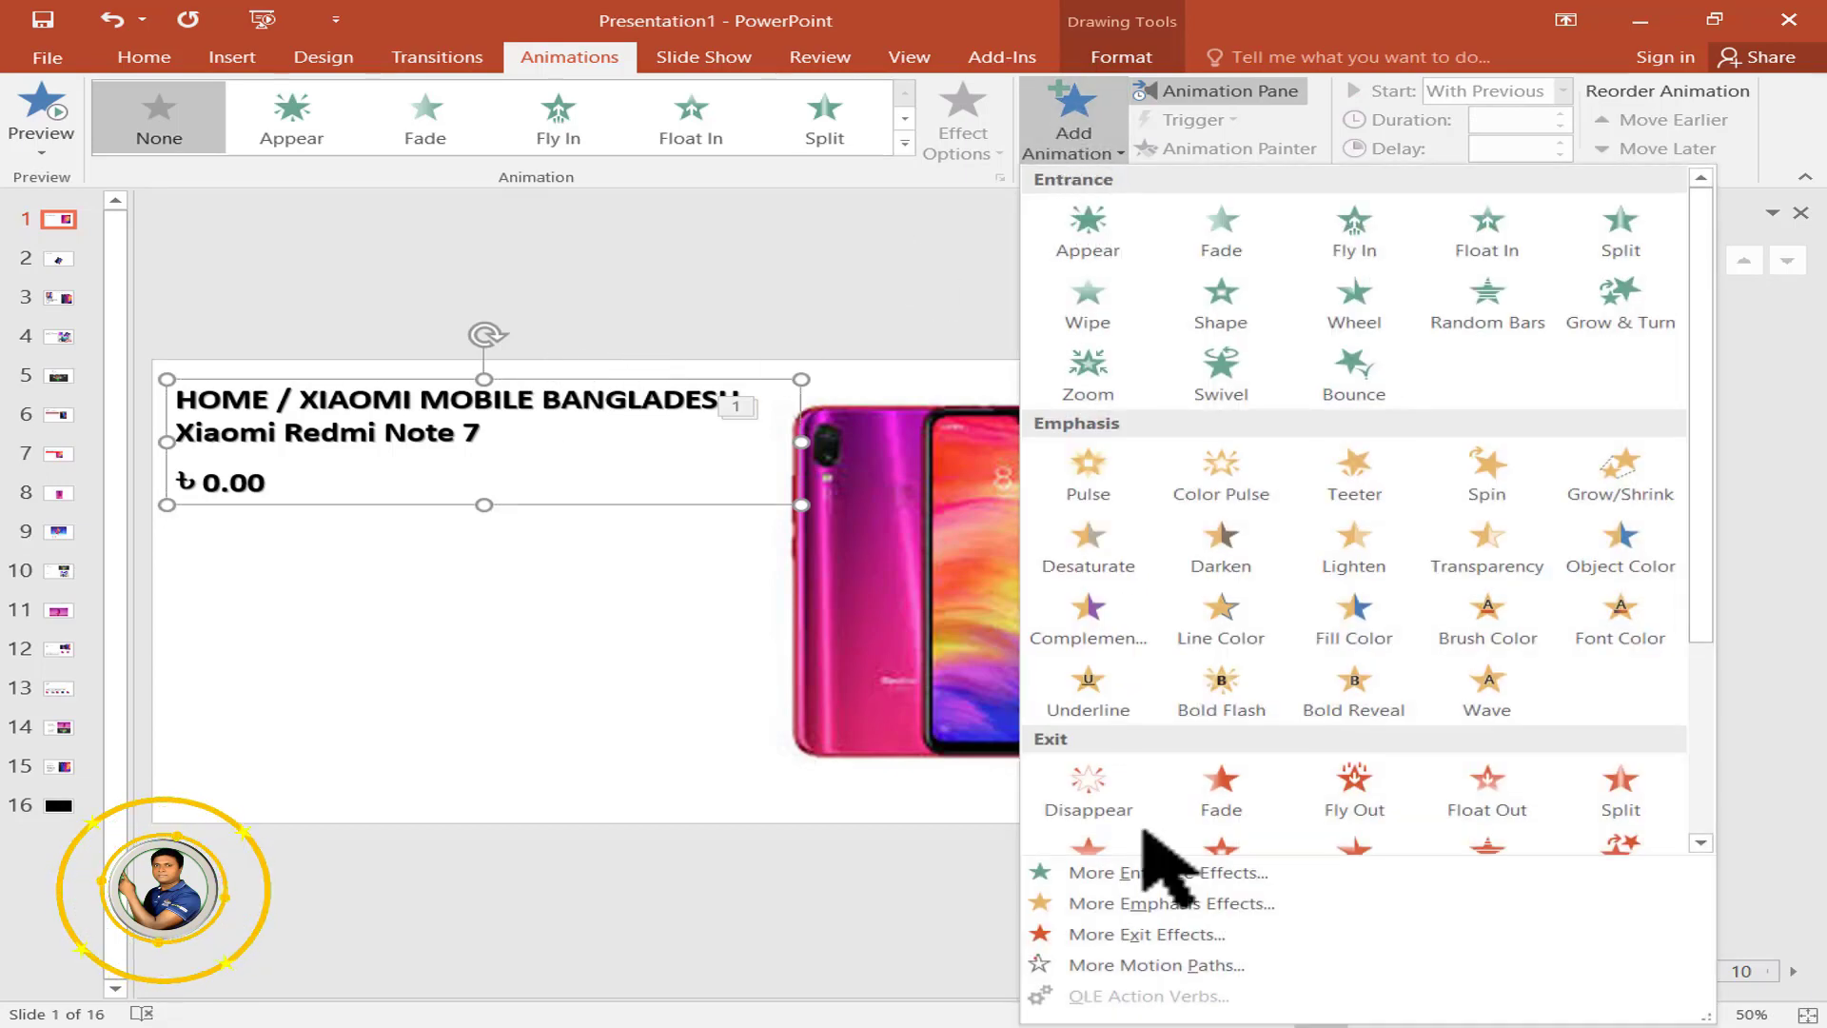
{"action": "left_click", "coordinate": [1167, 869]}
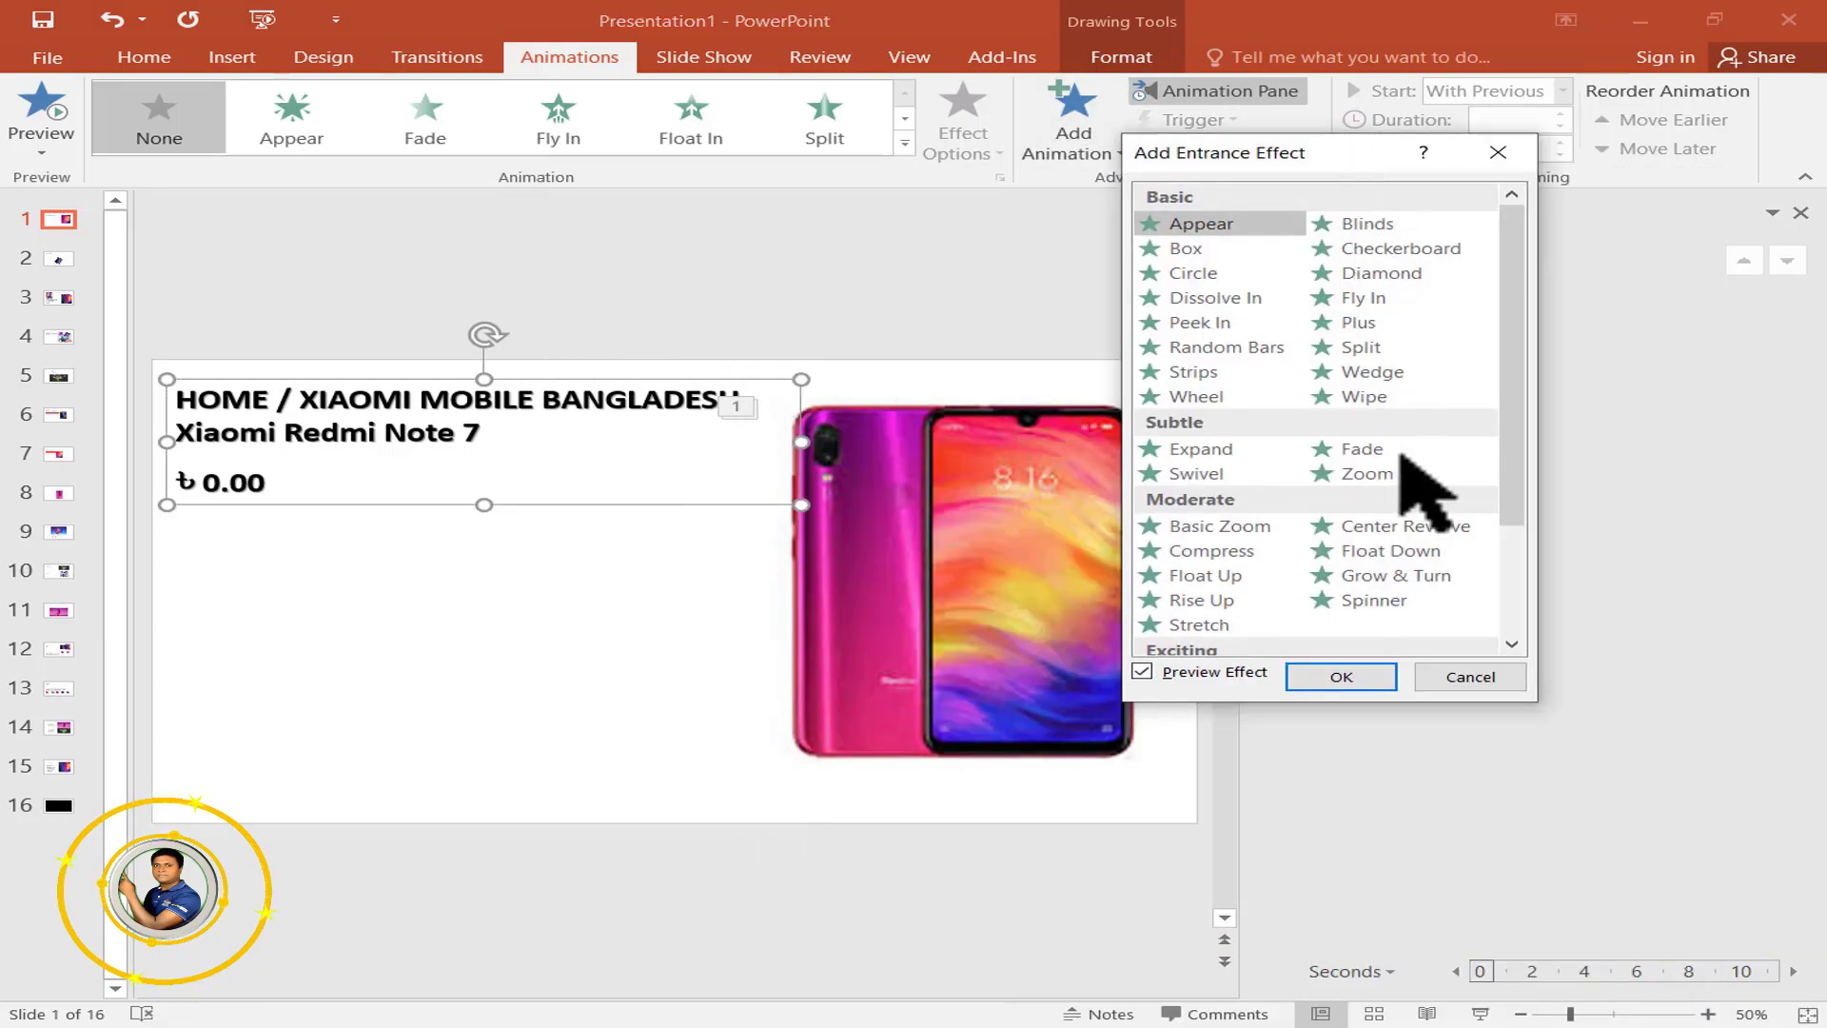
{"action": "left_click", "coordinate": [1370, 396]}
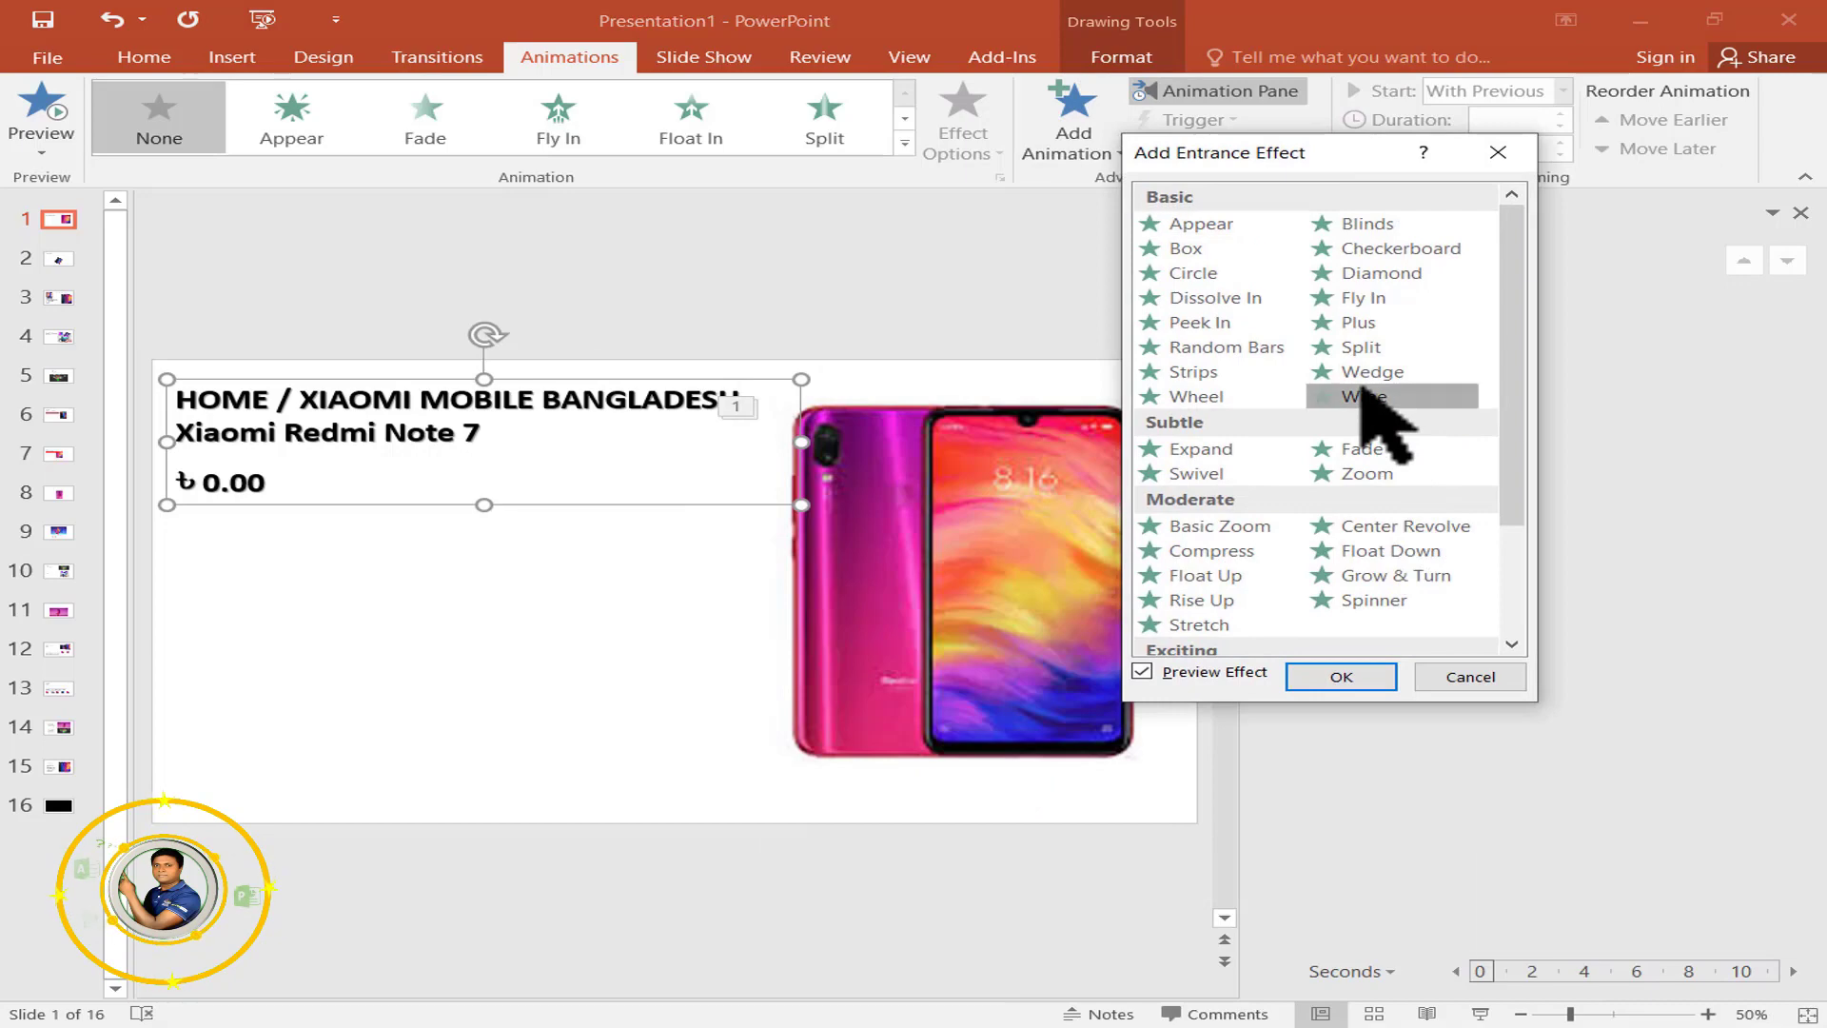
{"action": "left_click", "coordinate": [1341, 676]}
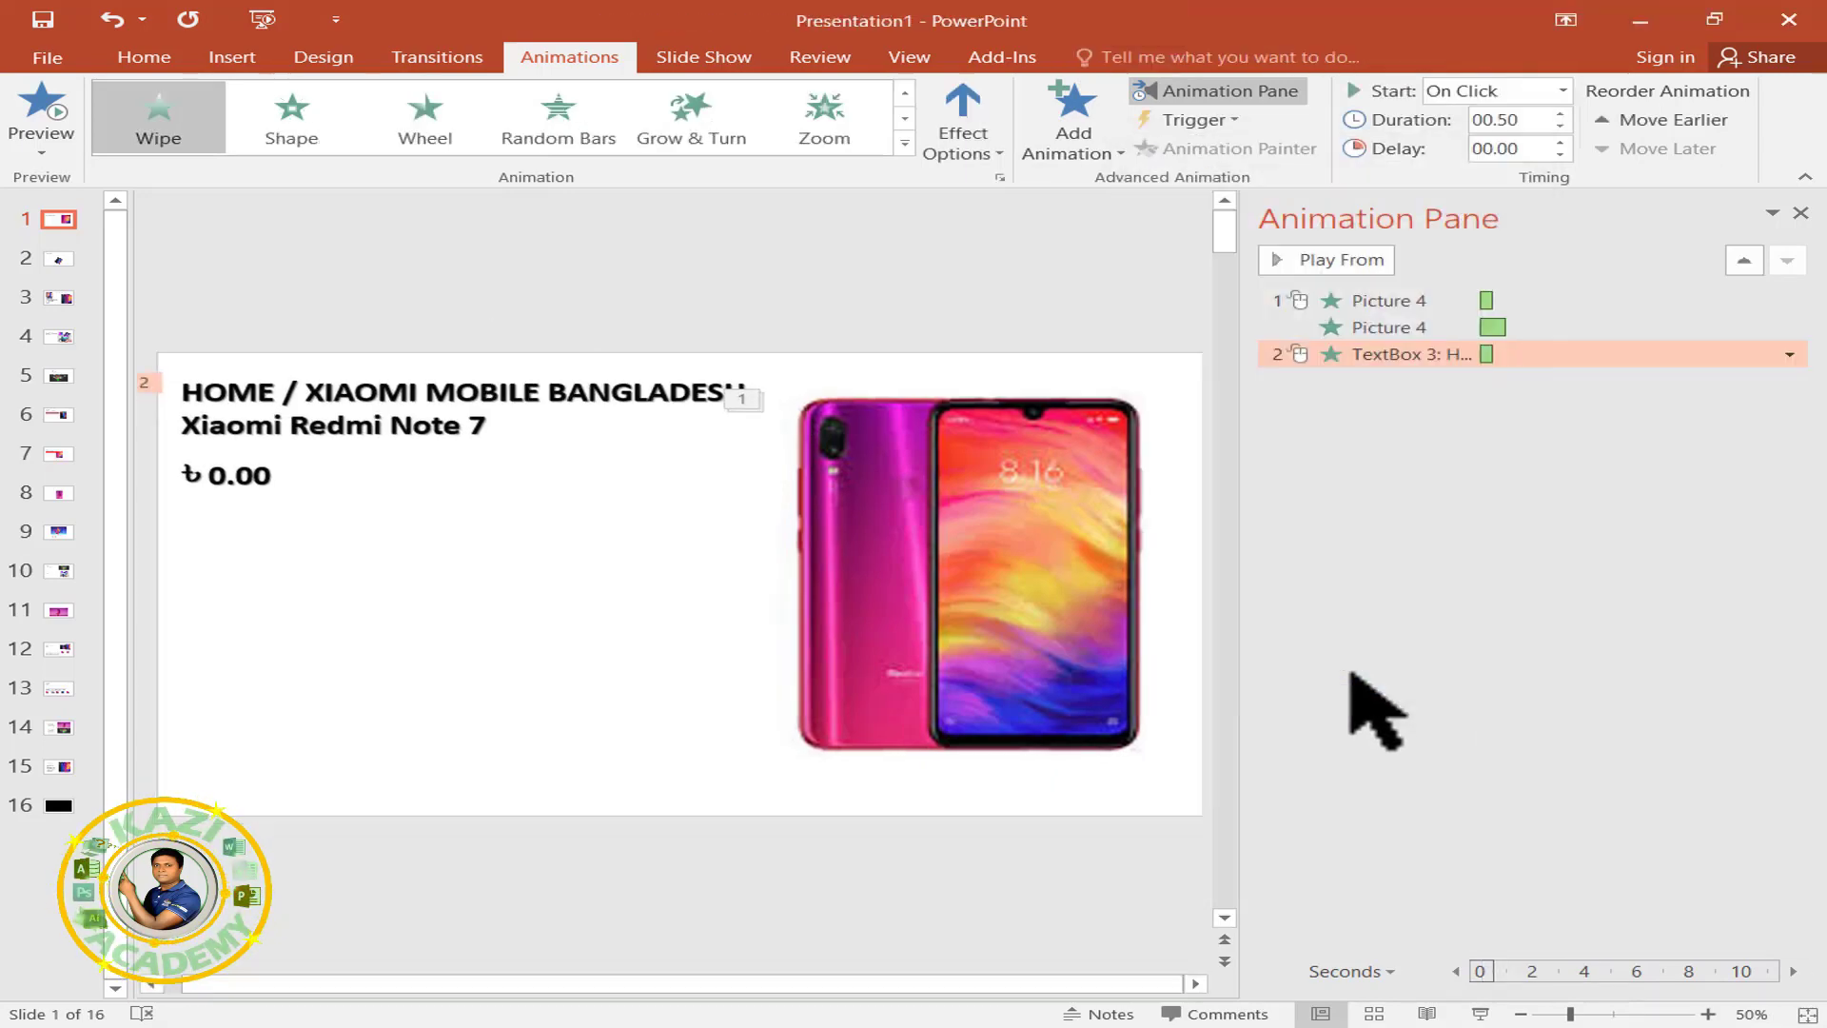
{"action": "left_click", "coordinate": [963, 133]}
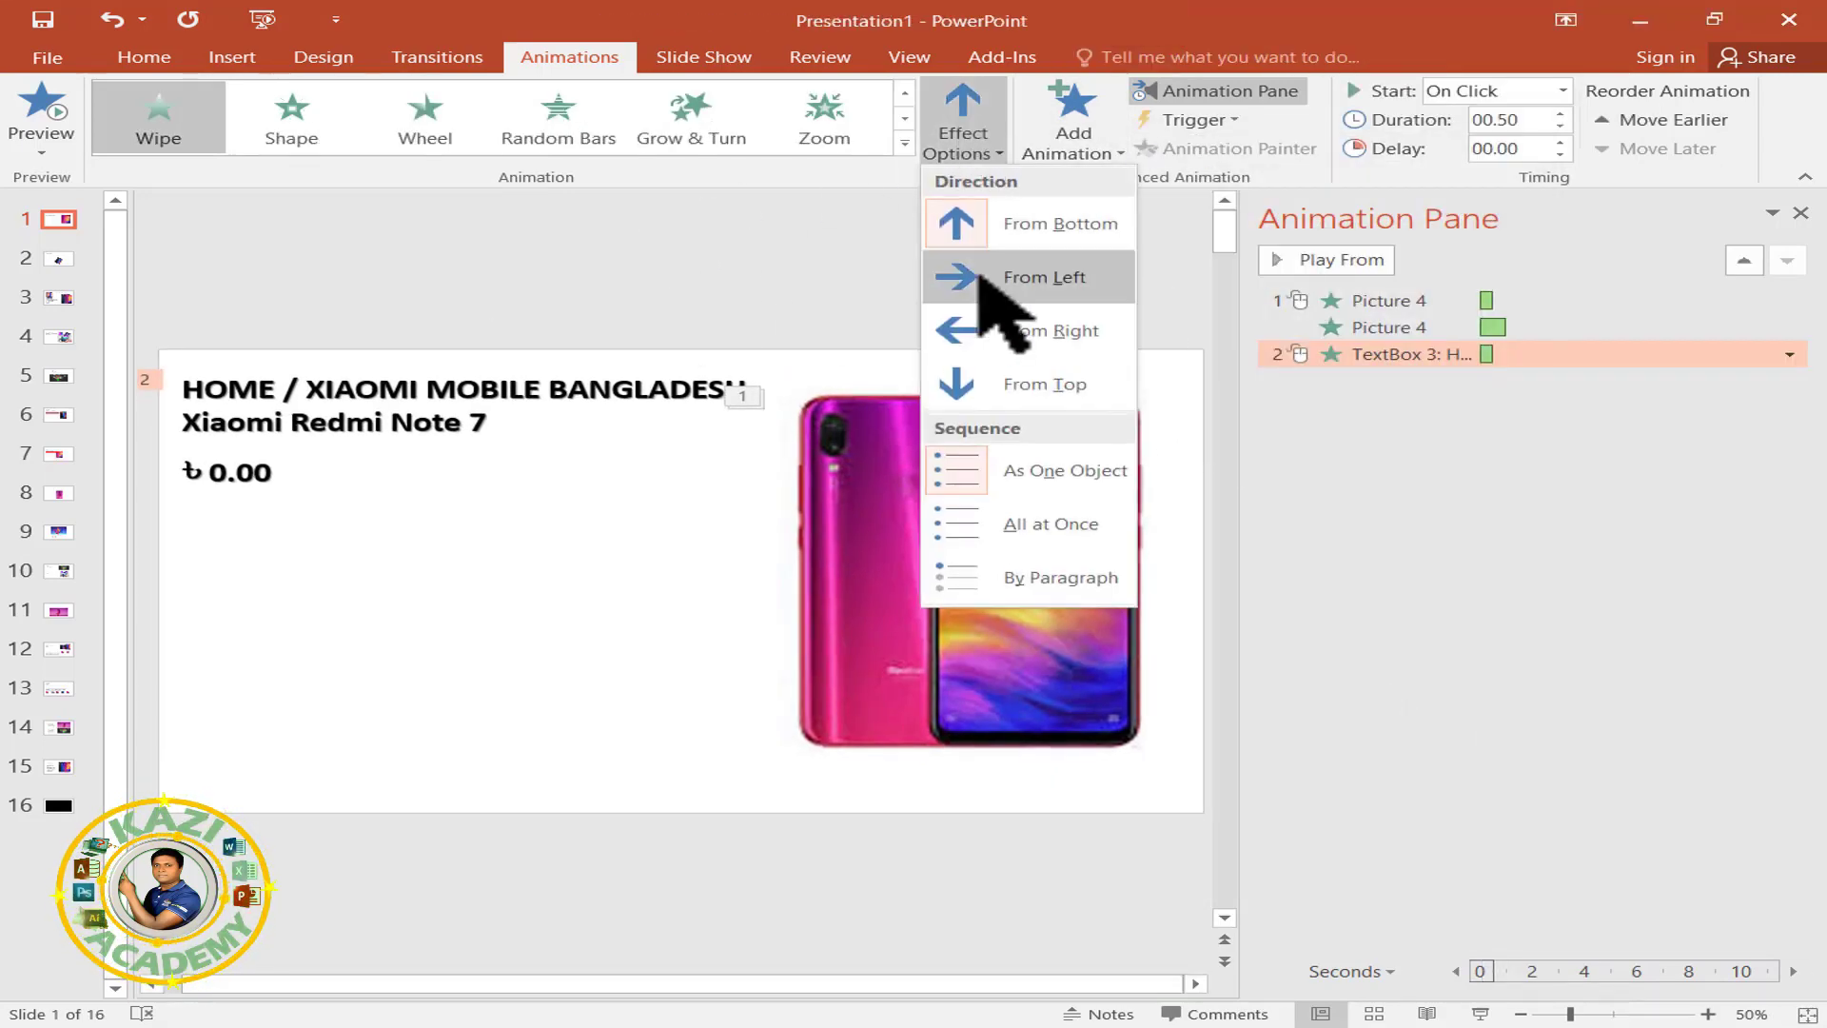
{"action": "left_click", "coordinate": [980, 276]}
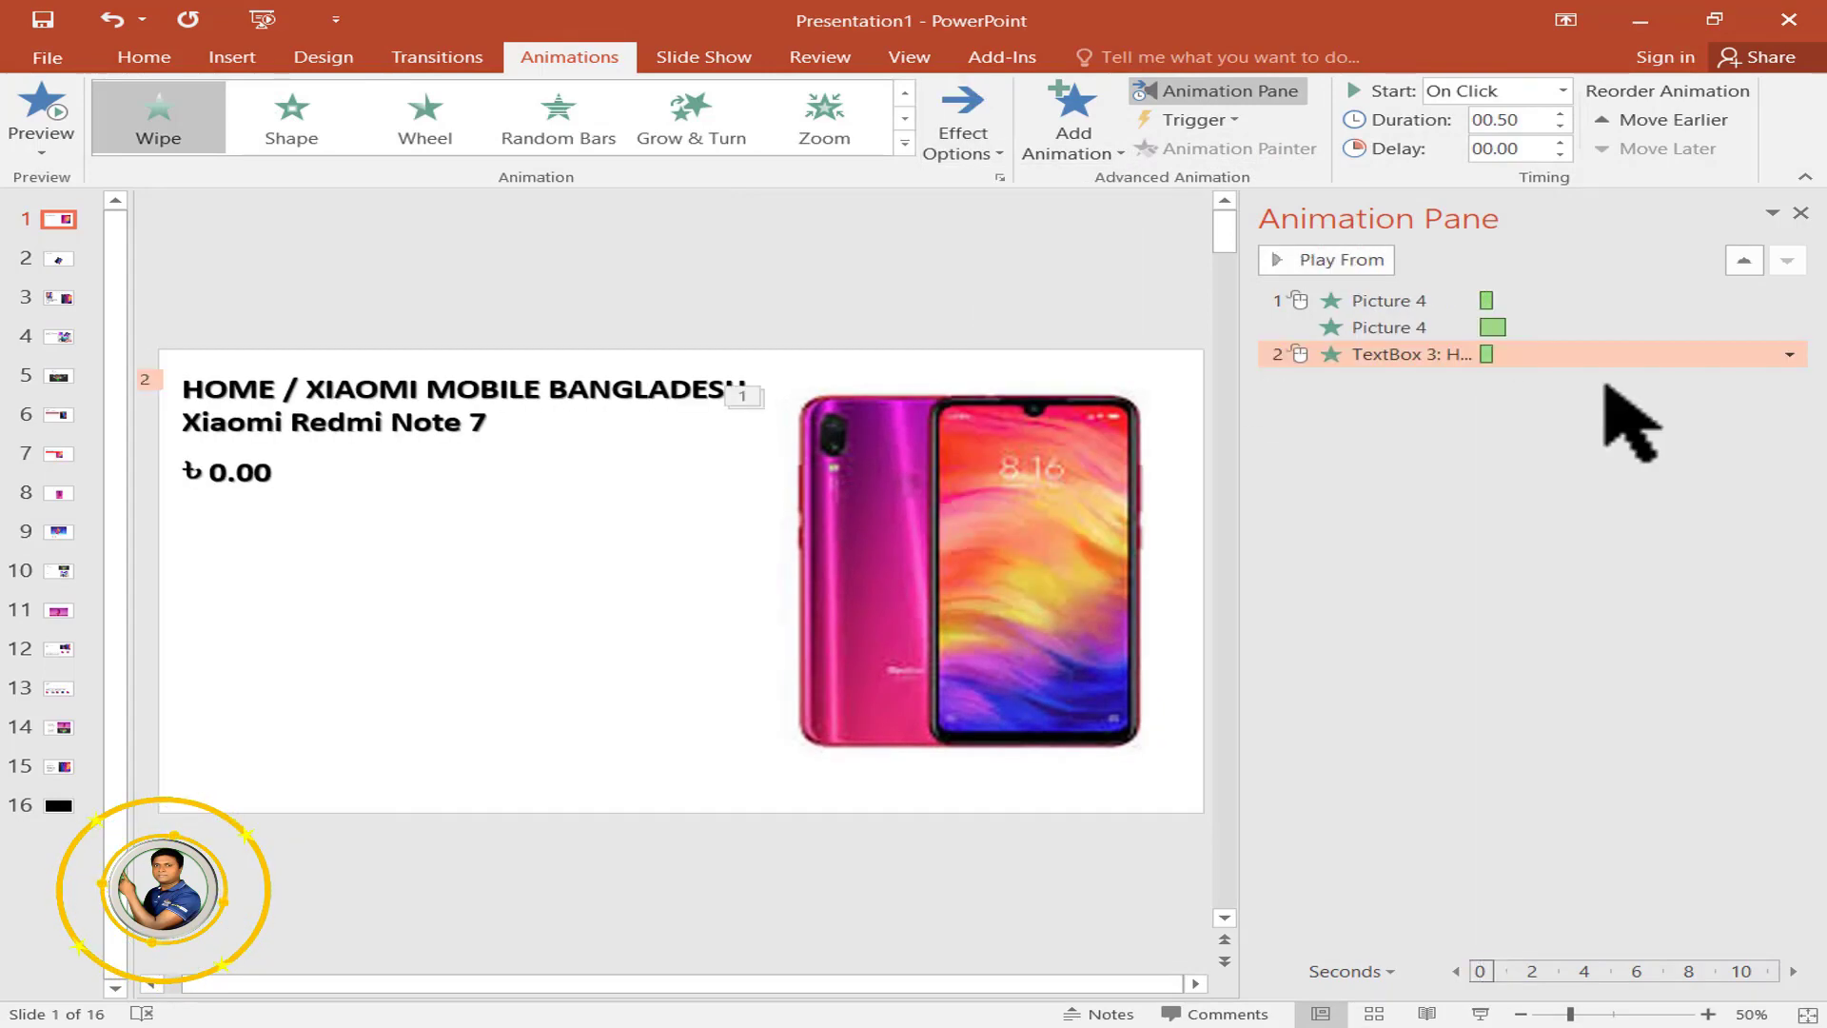
Set the heading's Wipe animation to start With Previous.
{"action": "left_click", "coordinate": [1790, 354]}
{"action": "left_click", "coordinate": [1632, 411]}
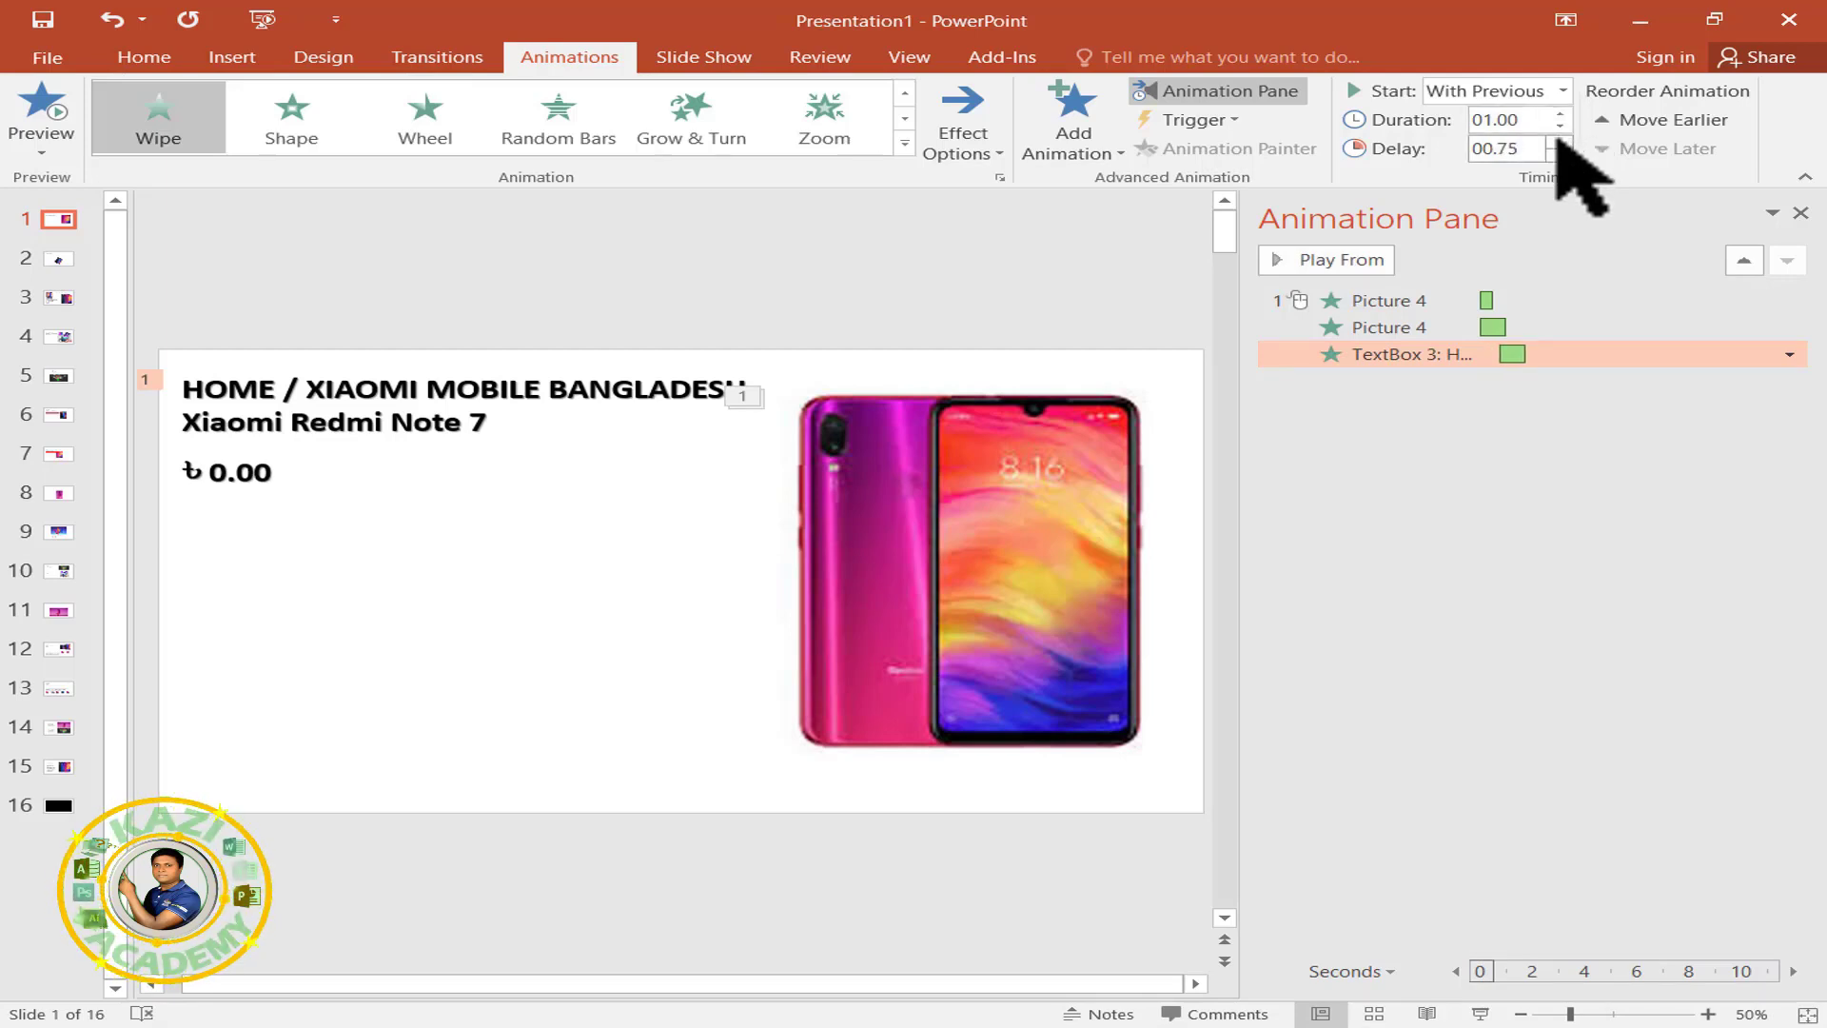
{"action": "left_click", "coordinate": [1548, 501]}
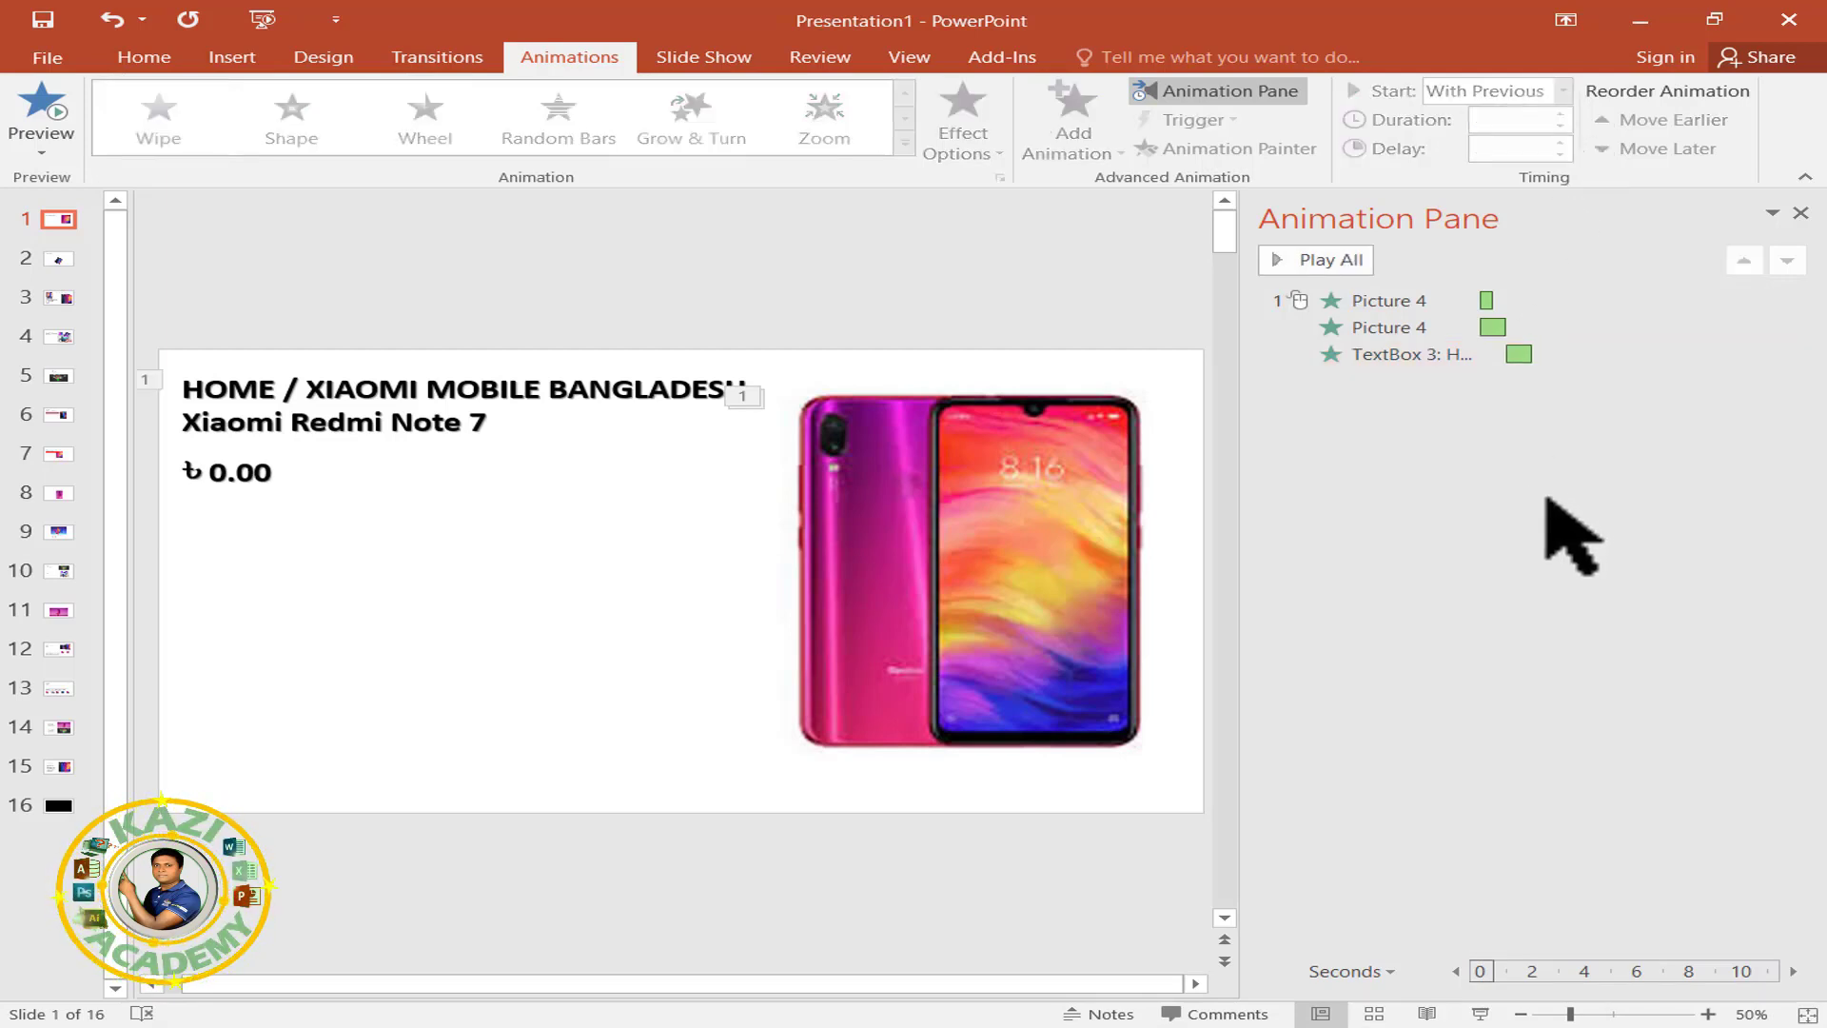
{"action": "left_click", "coordinate": [40, 245]}
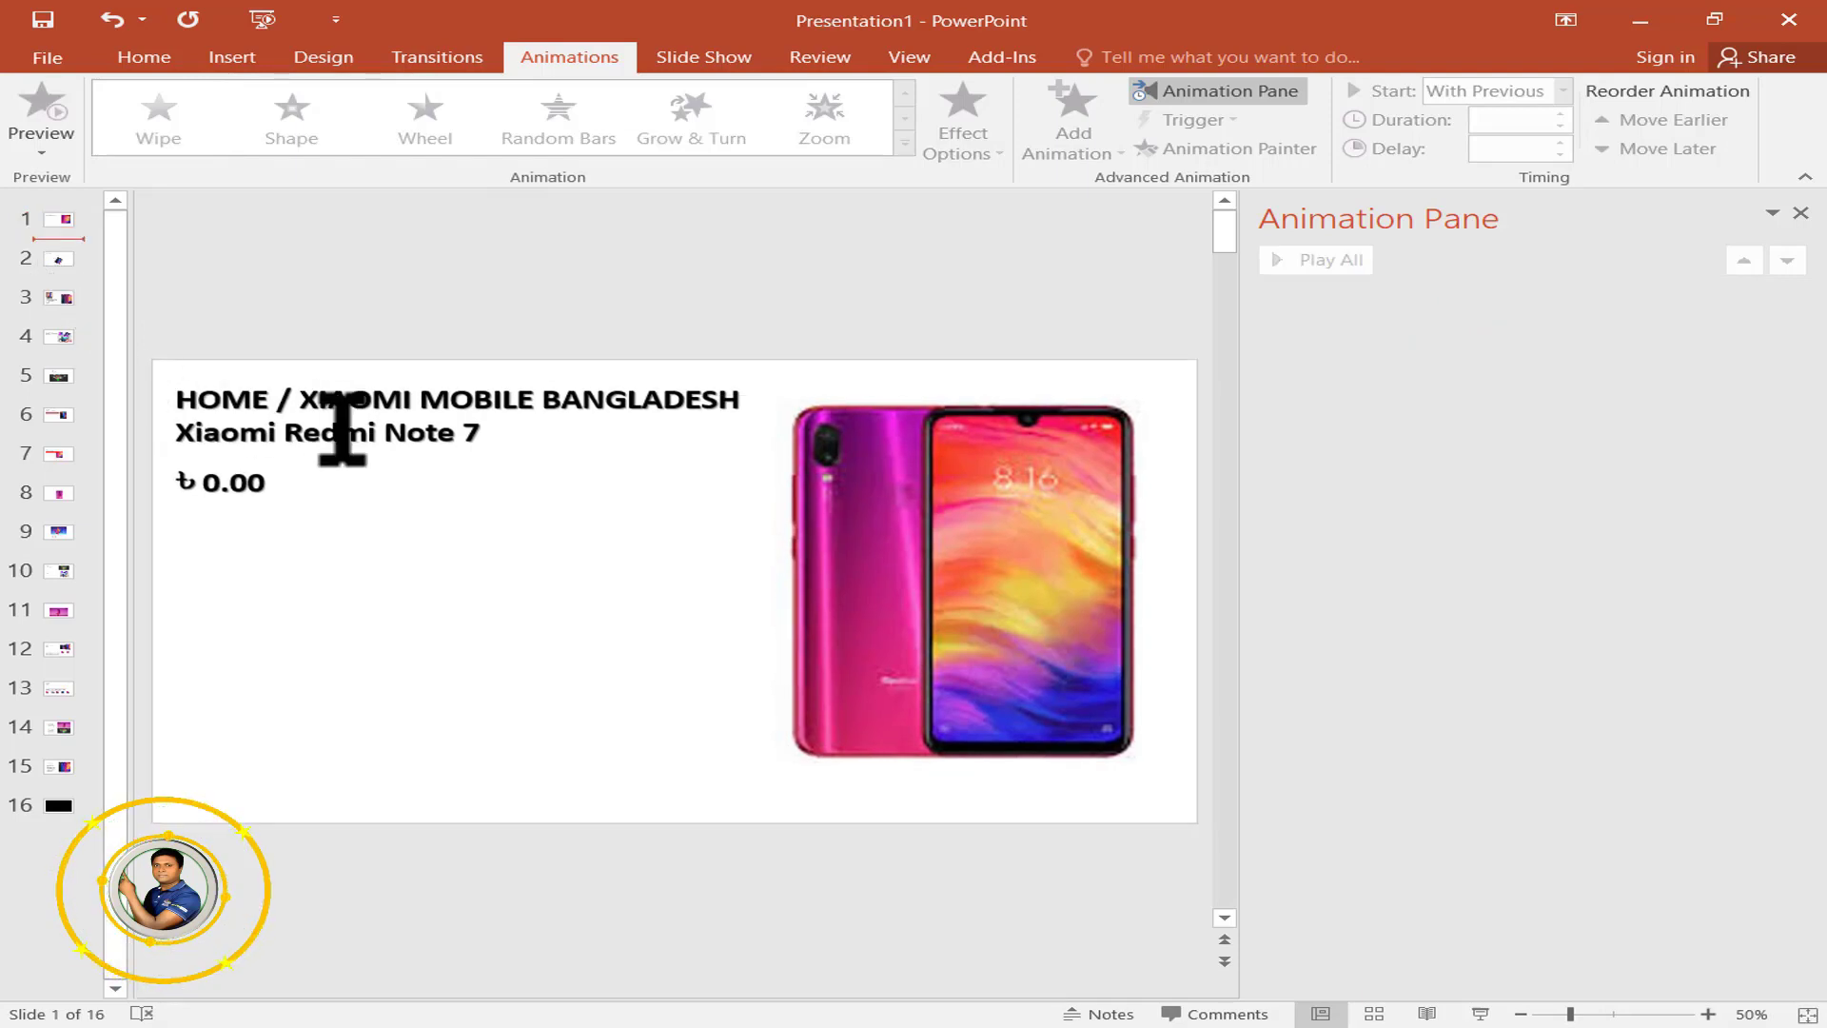
Give slide 2's specs text a Wipe and a Float In entrance set to Float Down.
{"action": "left_click", "coordinate": [58, 255]}
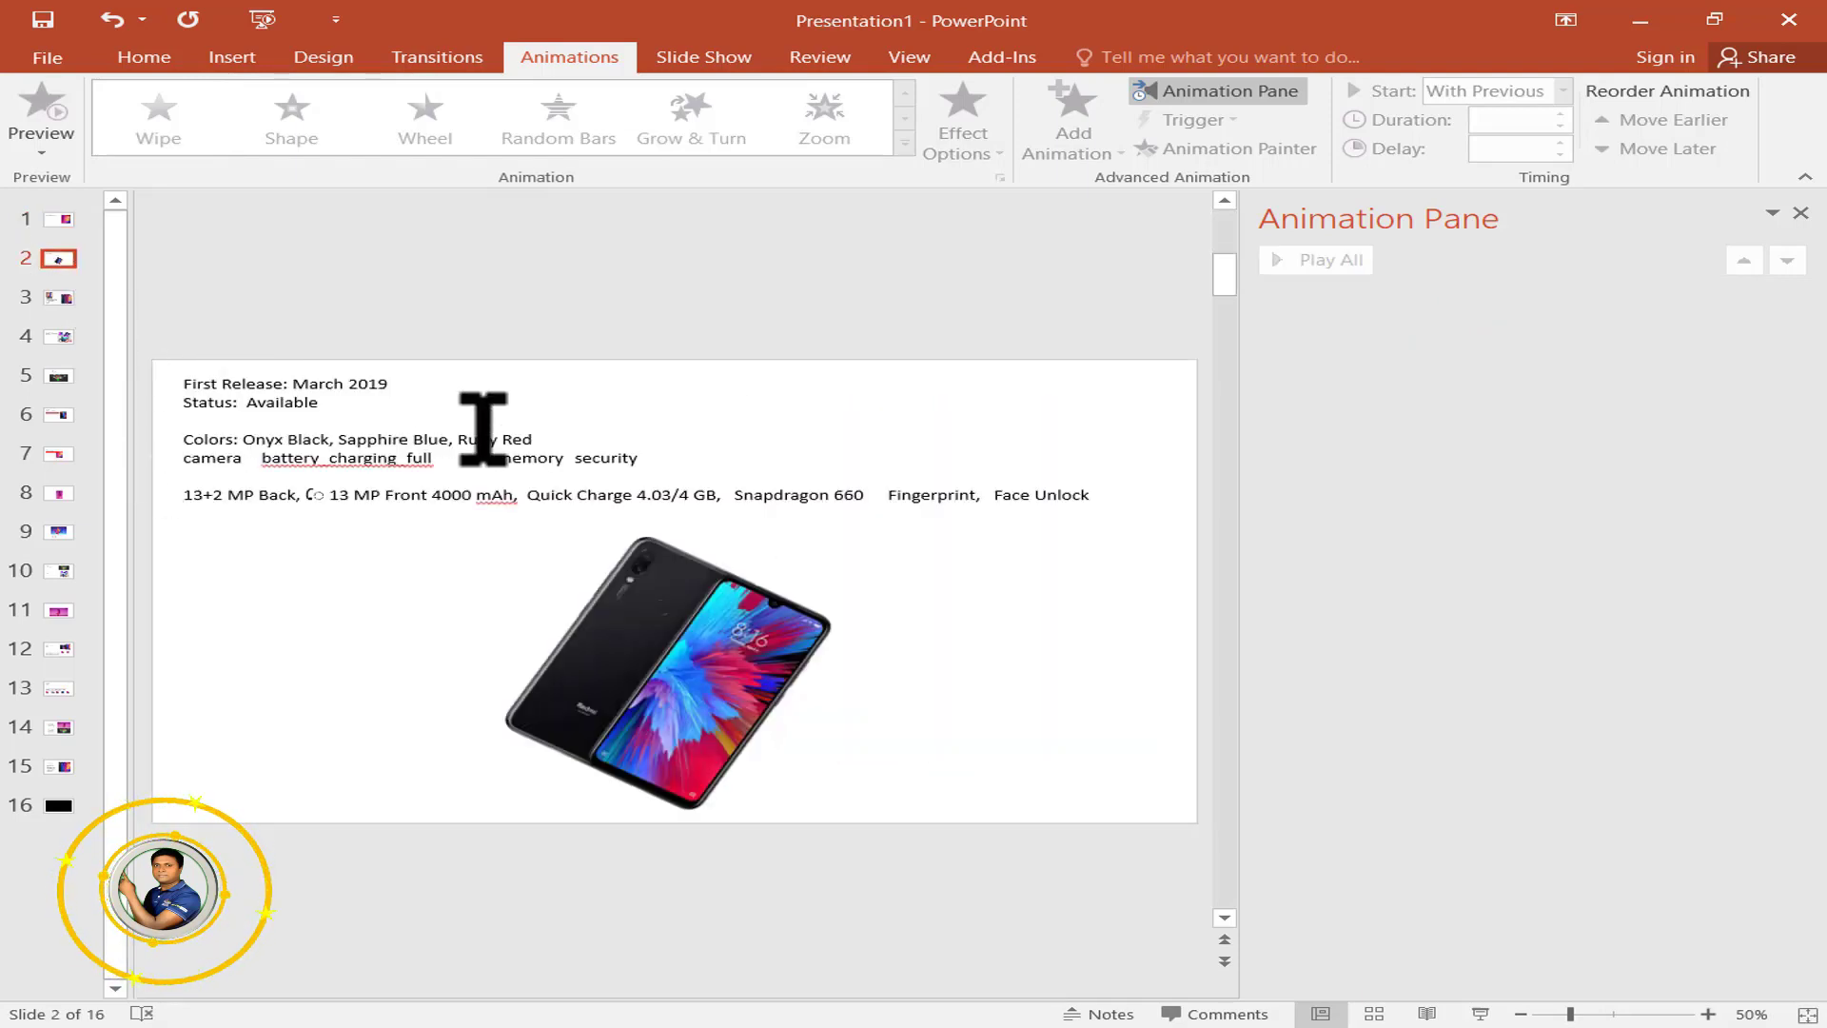
{"action": "left_click", "coordinate": [483, 430]}
{"action": "left_click", "coordinate": [768, 605]}
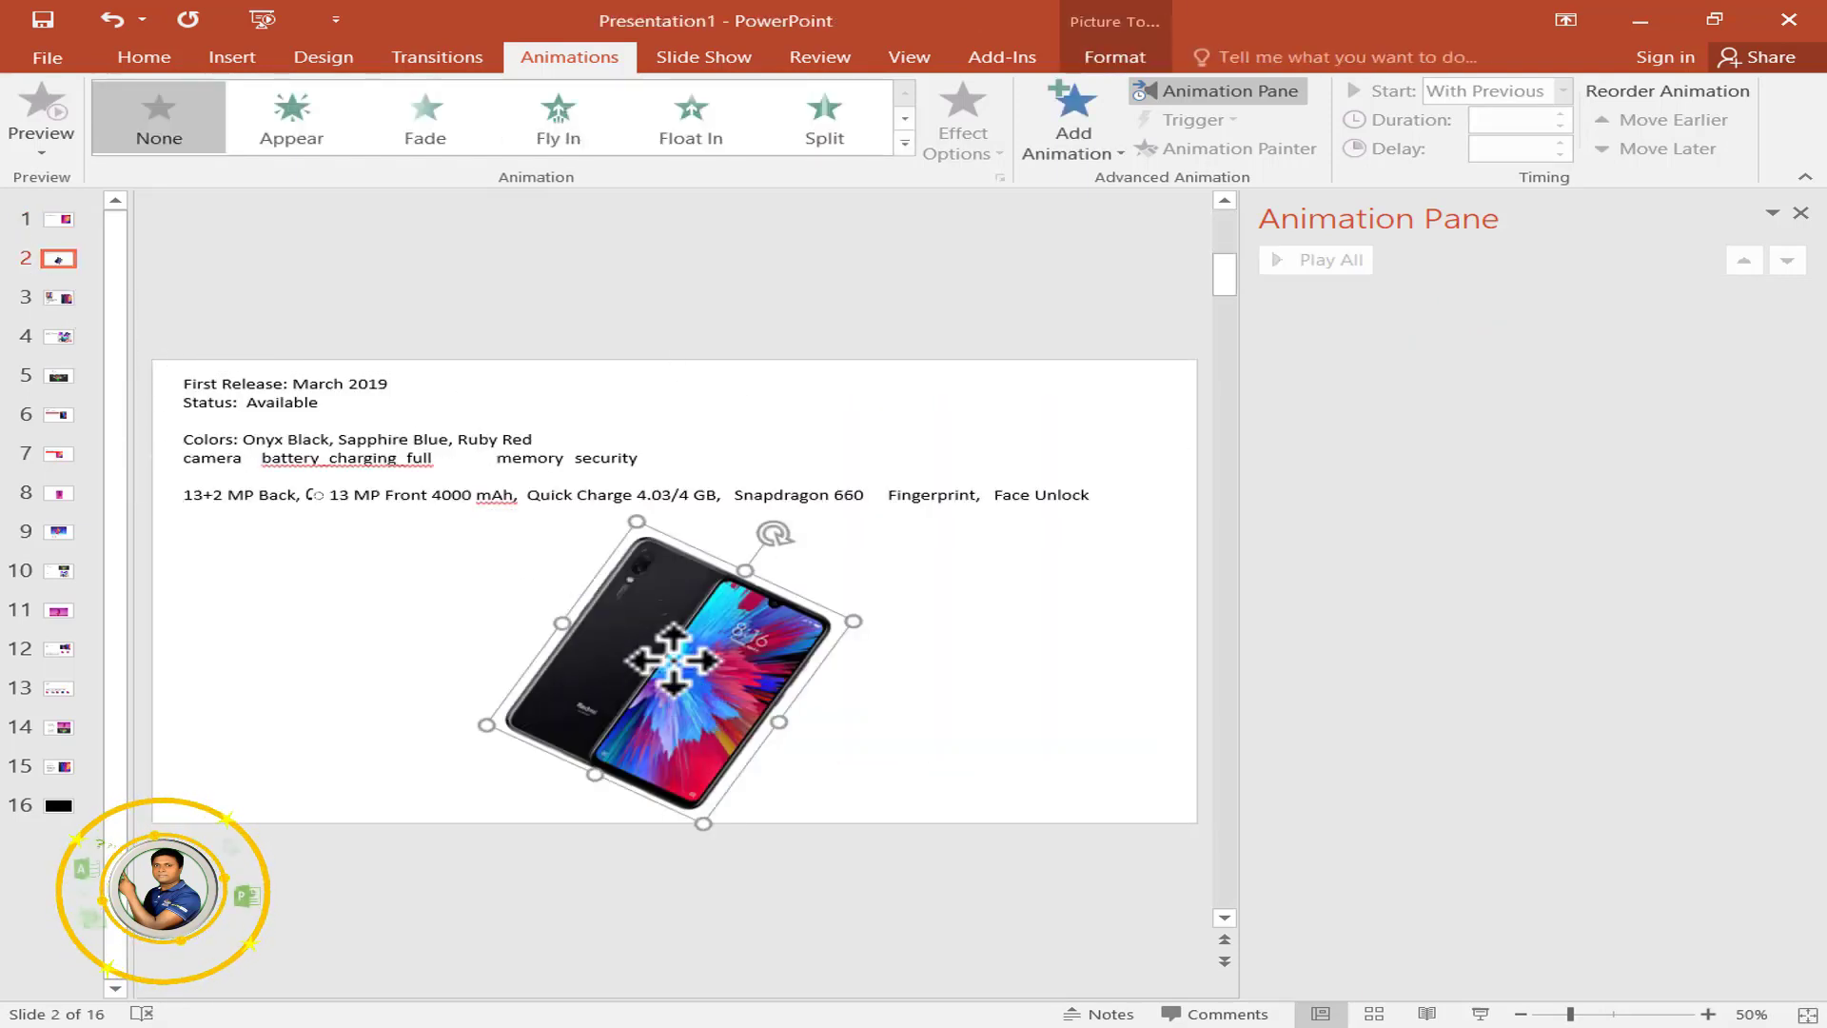
{"action": "left_click", "coordinate": [590, 495]}
{"action": "left_click", "coordinate": [1085, 152]}
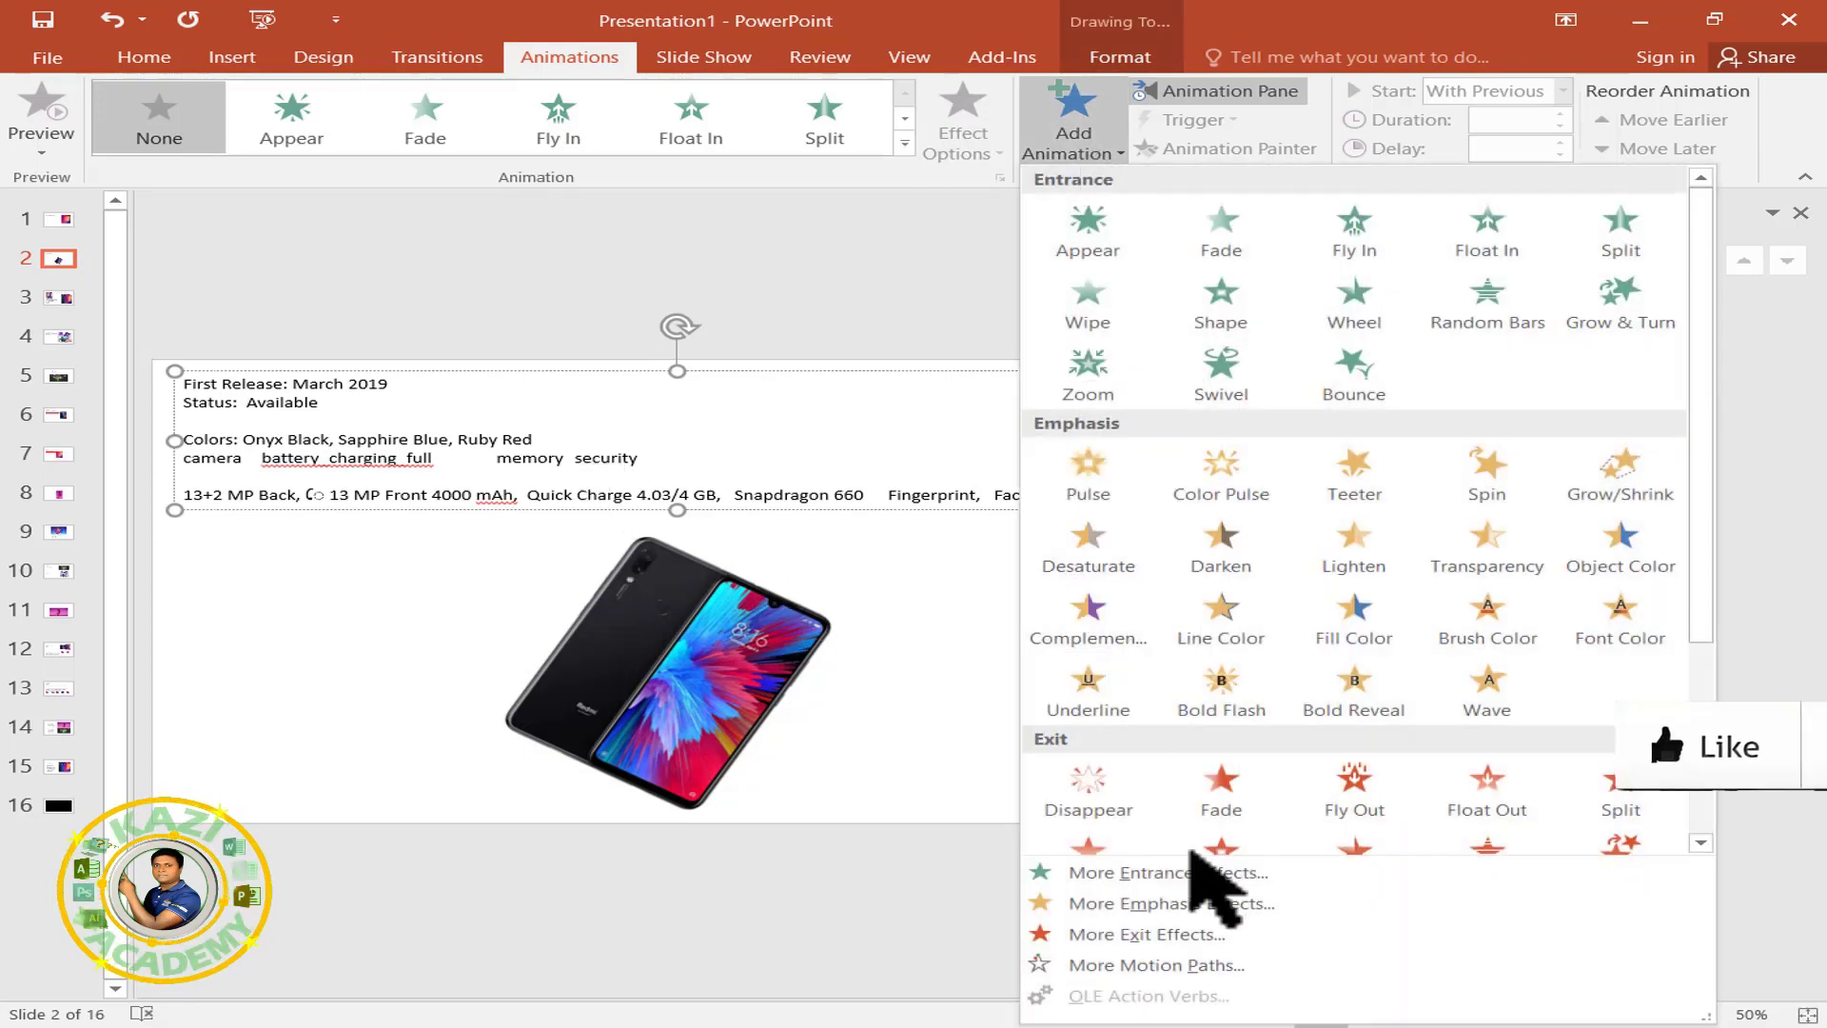
{"action": "left_click", "coordinate": [1199, 871]}
{"action": "left_click", "coordinate": [947, 490]}
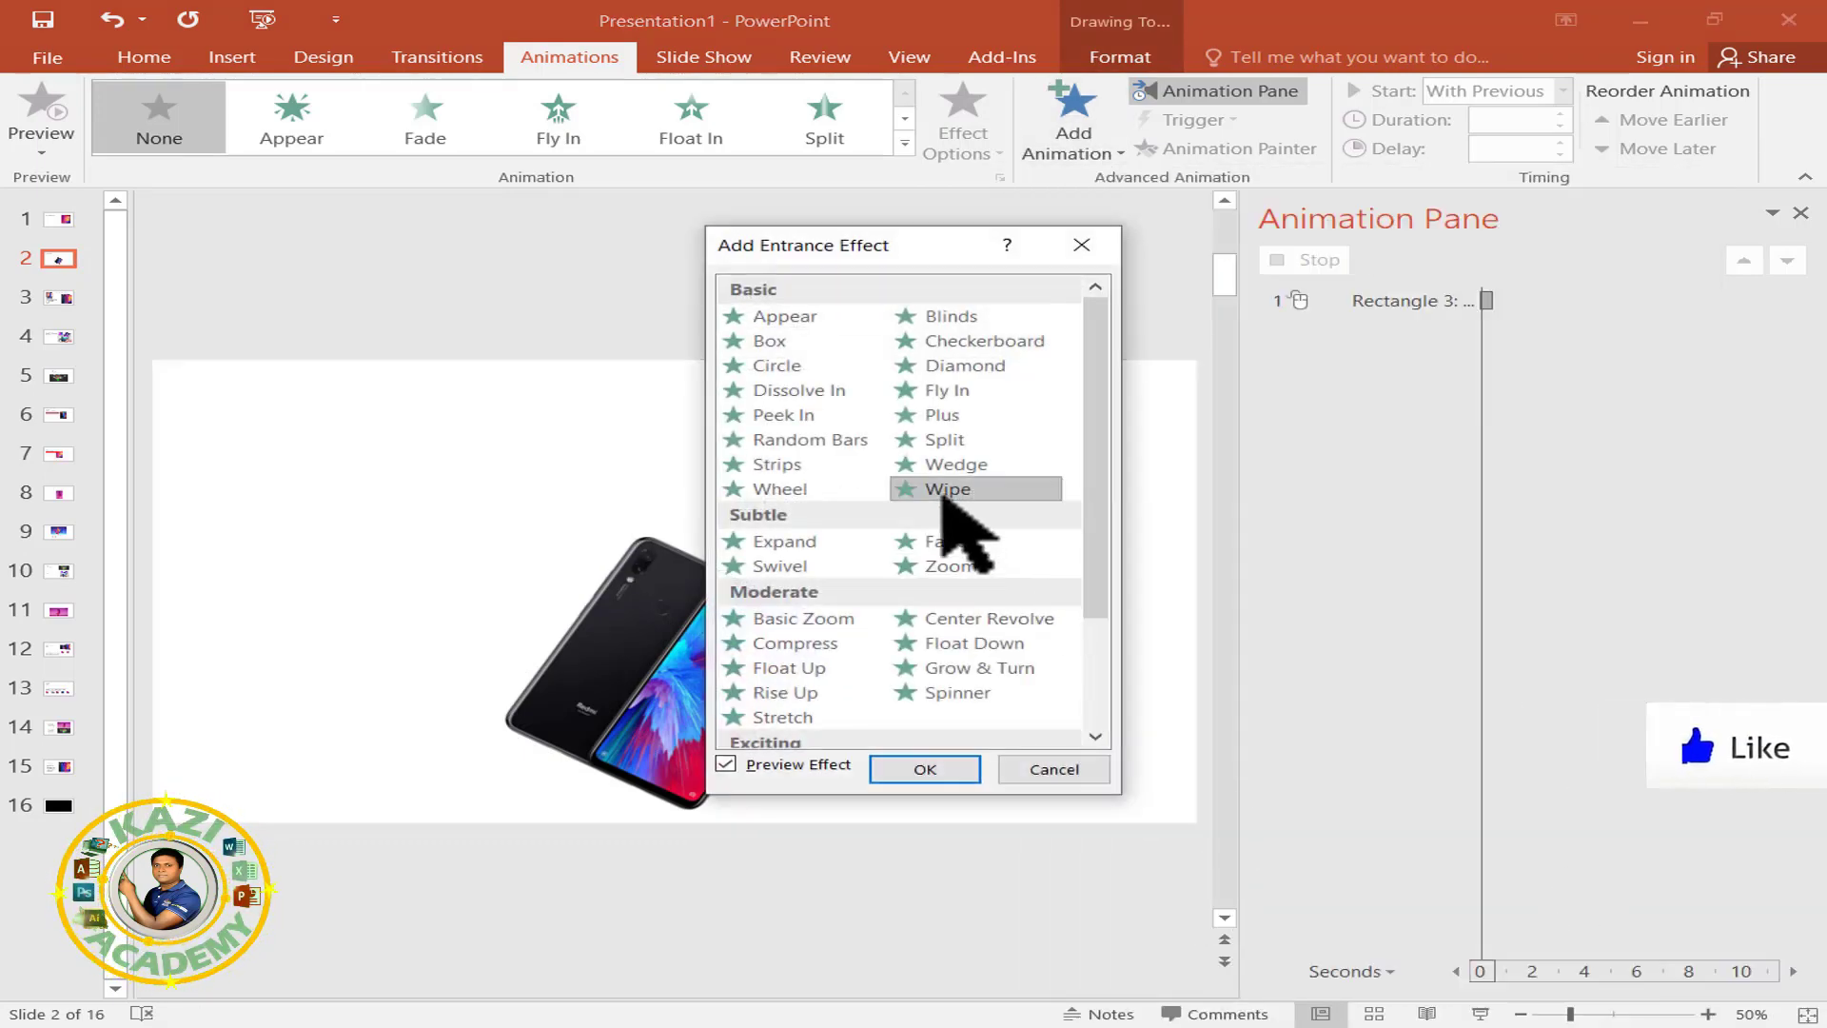
{"action": "left_click", "coordinate": [1023, 458]}
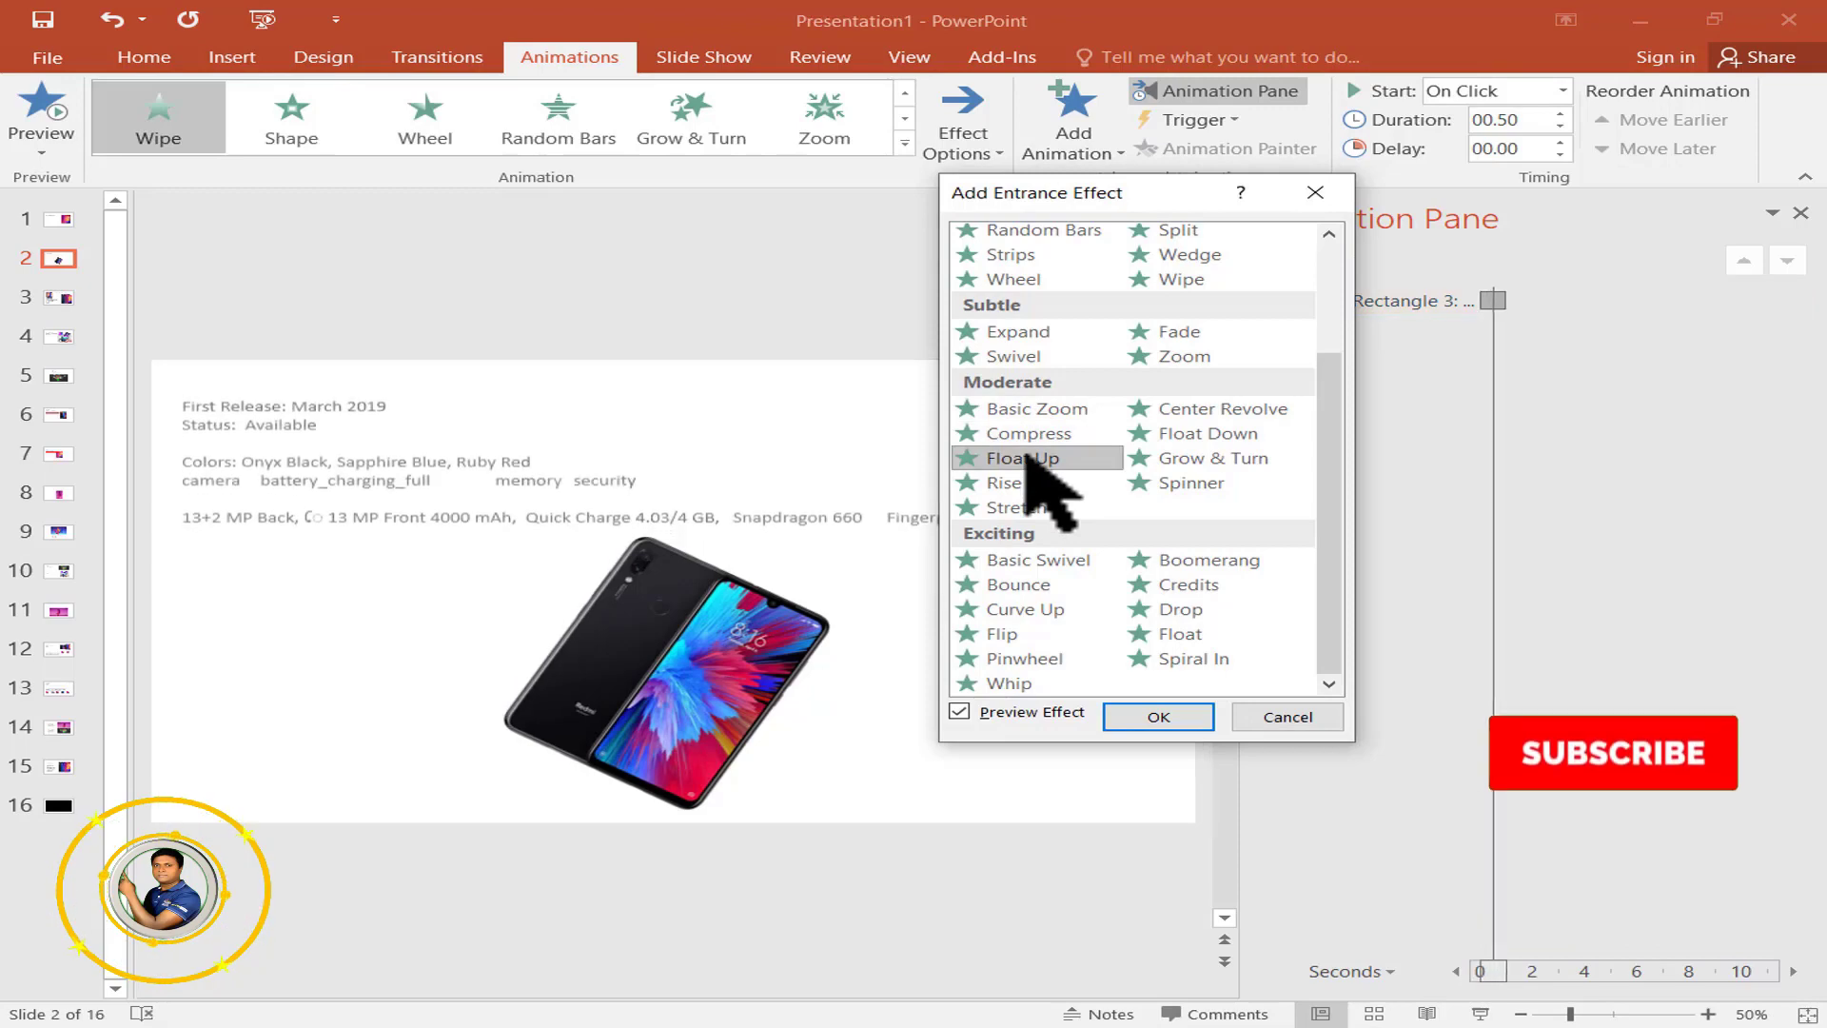
{"action": "left_click", "coordinate": [1156, 716]}
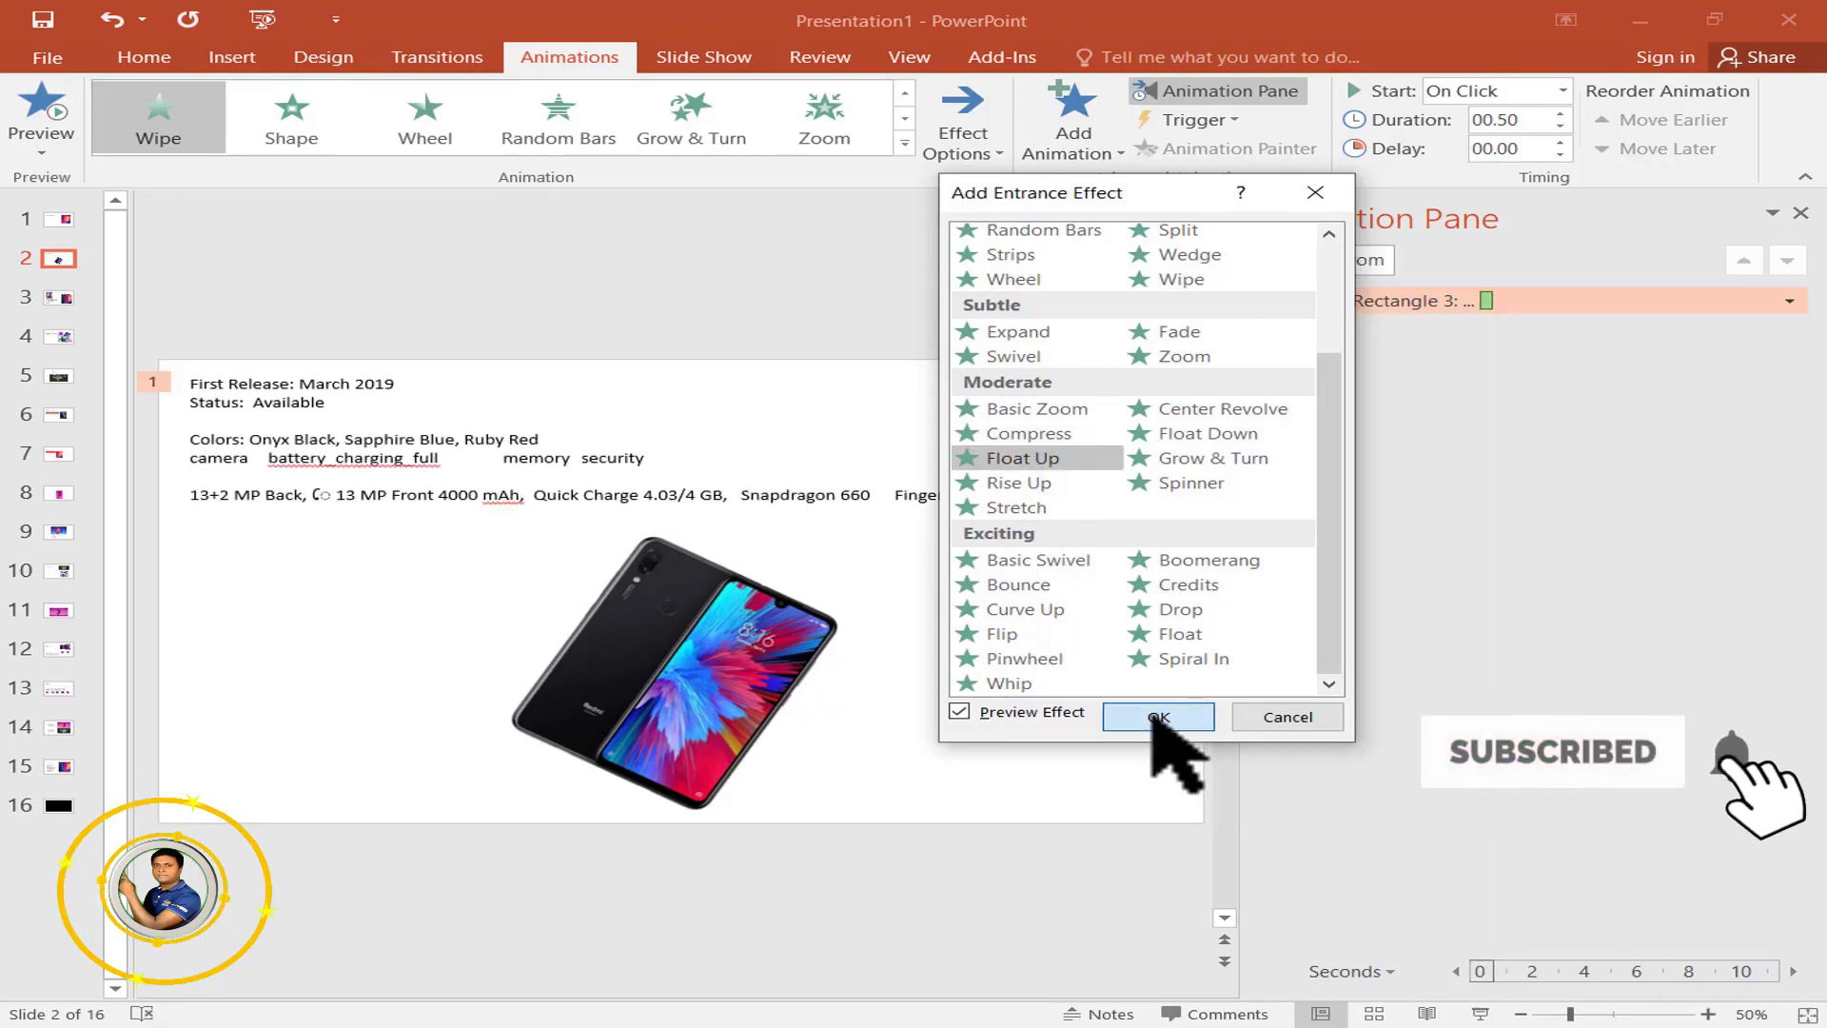
{"action": "left_click", "coordinate": [963, 133]}
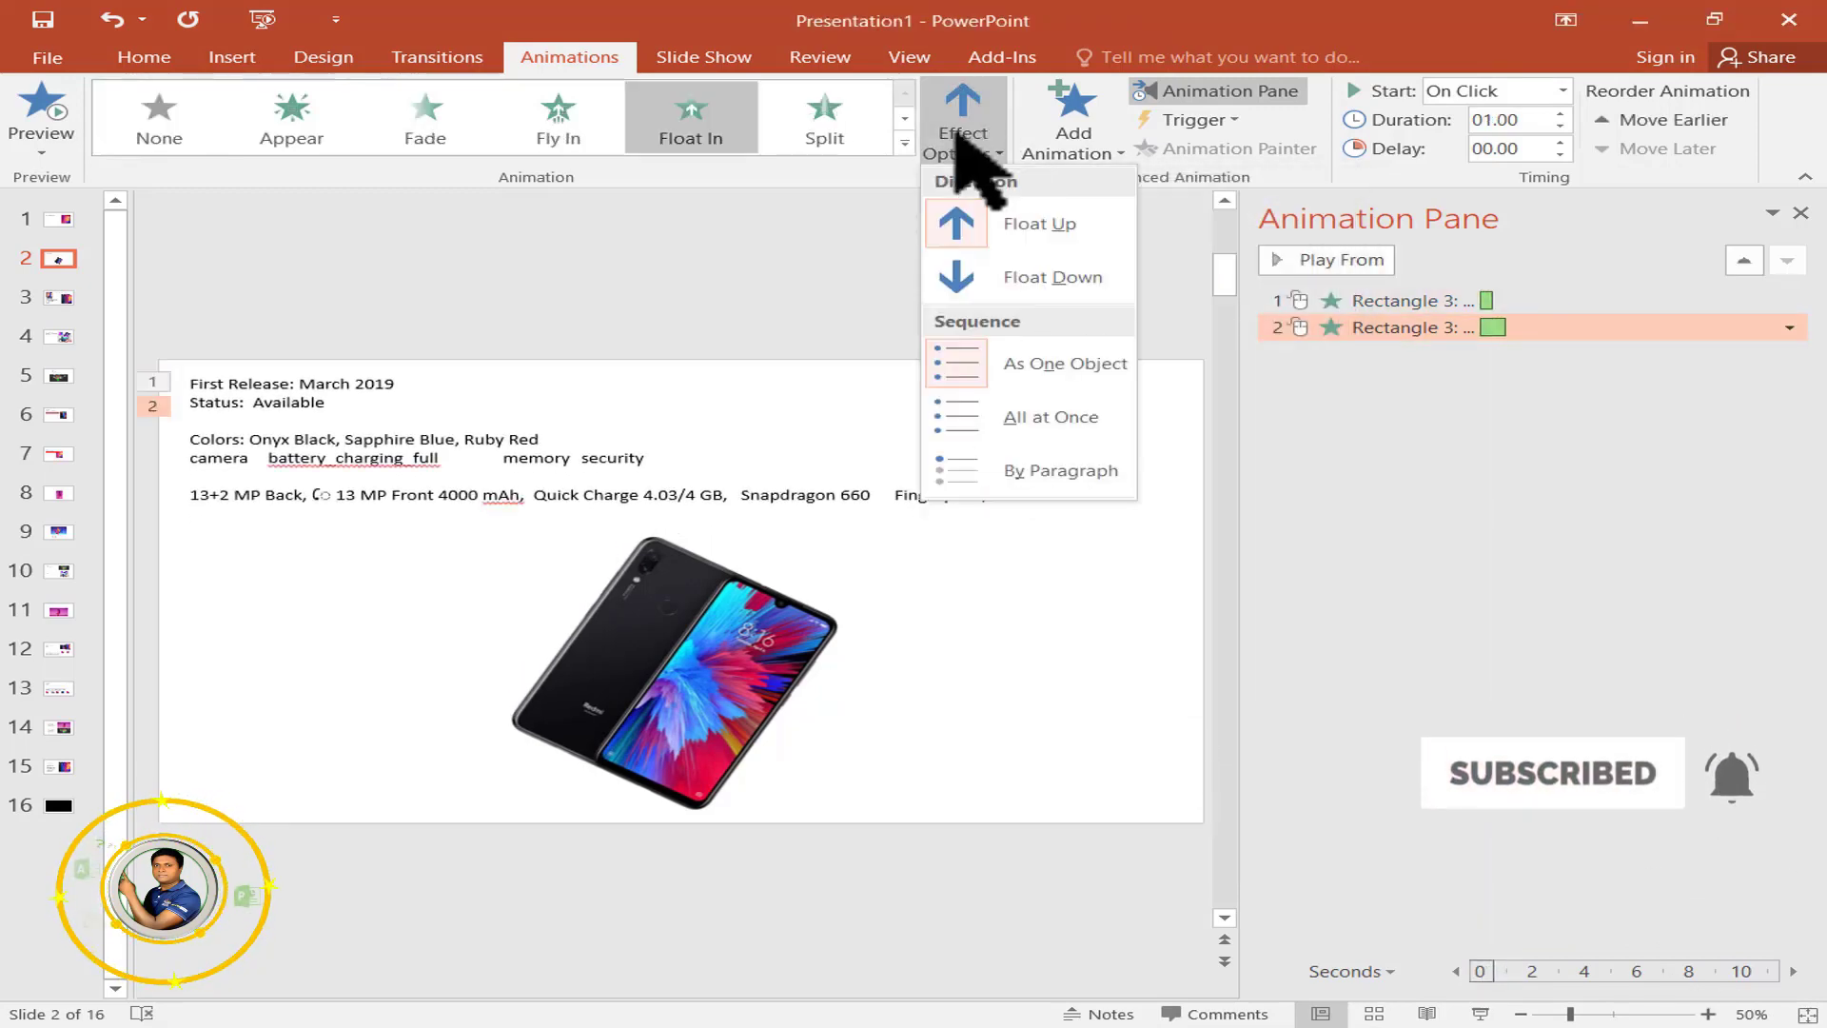
{"action": "left_click", "coordinate": [1055, 291]}
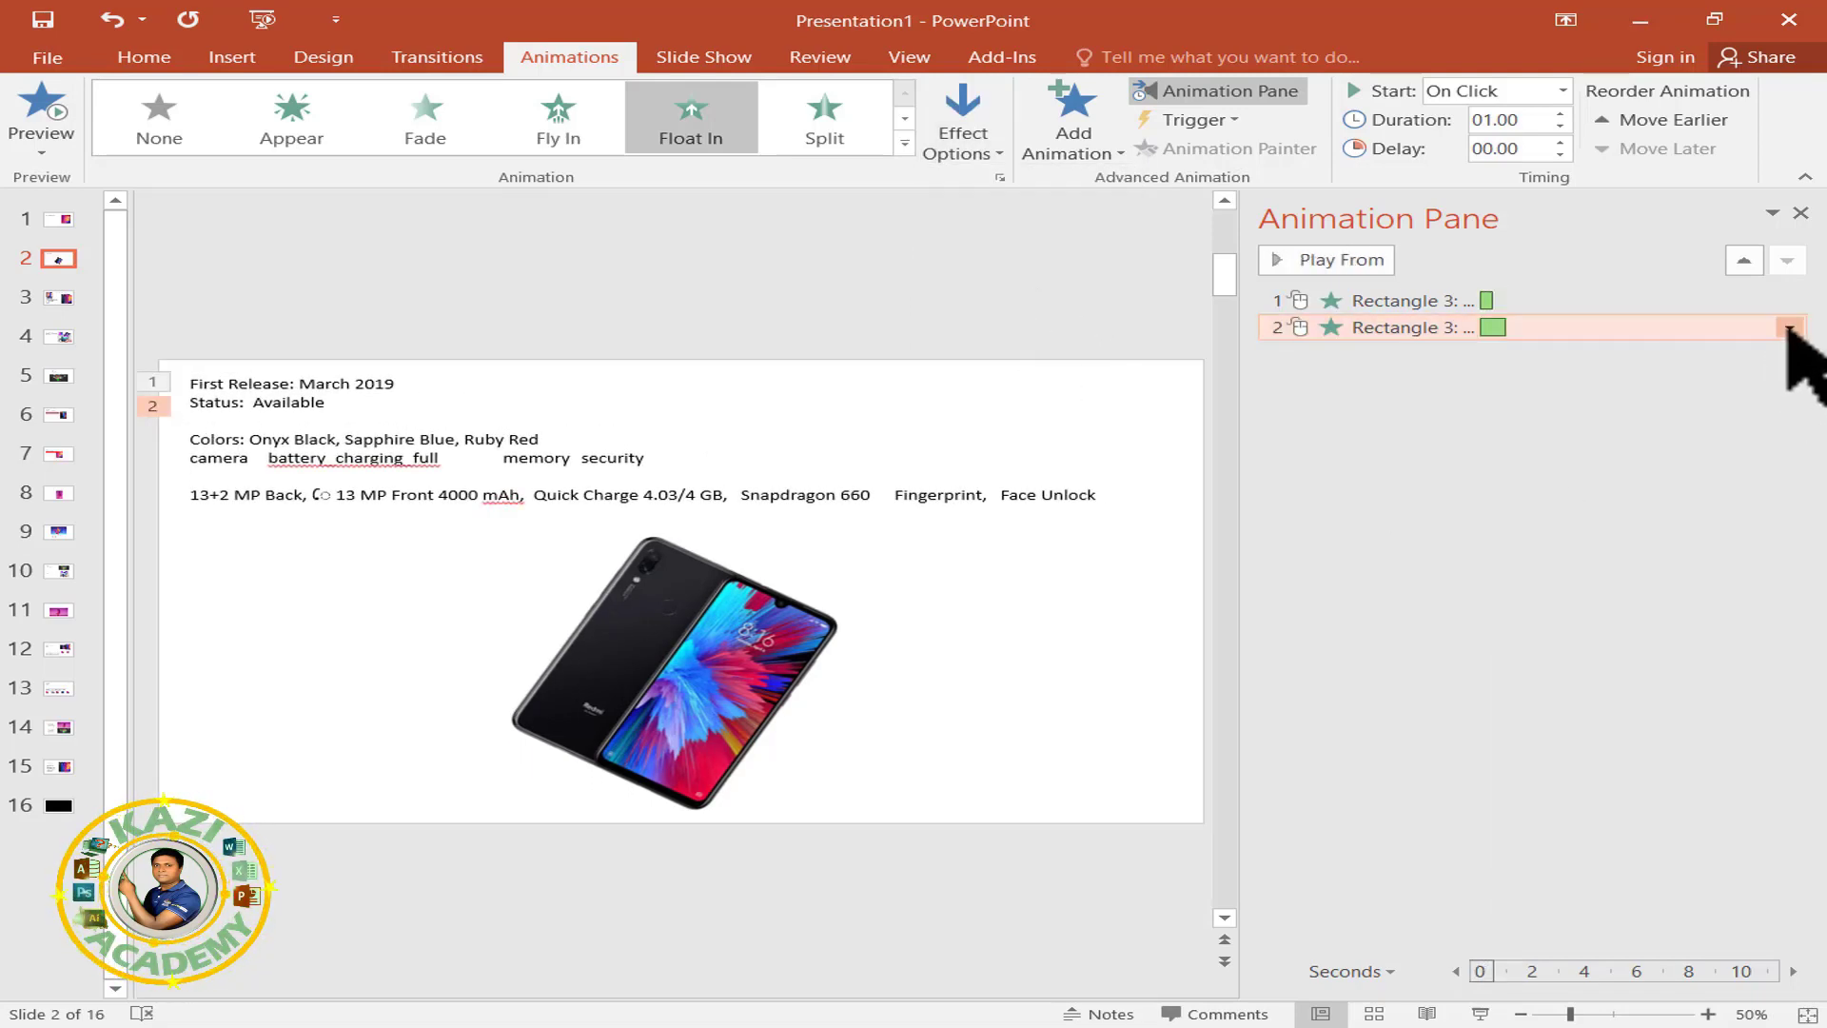
Set both specs text animations, Wipe and Float Down, to start With Previous.
{"action": "left_click", "coordinate": [1789, 328]}
{"action": "left_click", "coordinate": [1618, 382]}
{"action": "left_click", "coordinate": [1570, 300]}
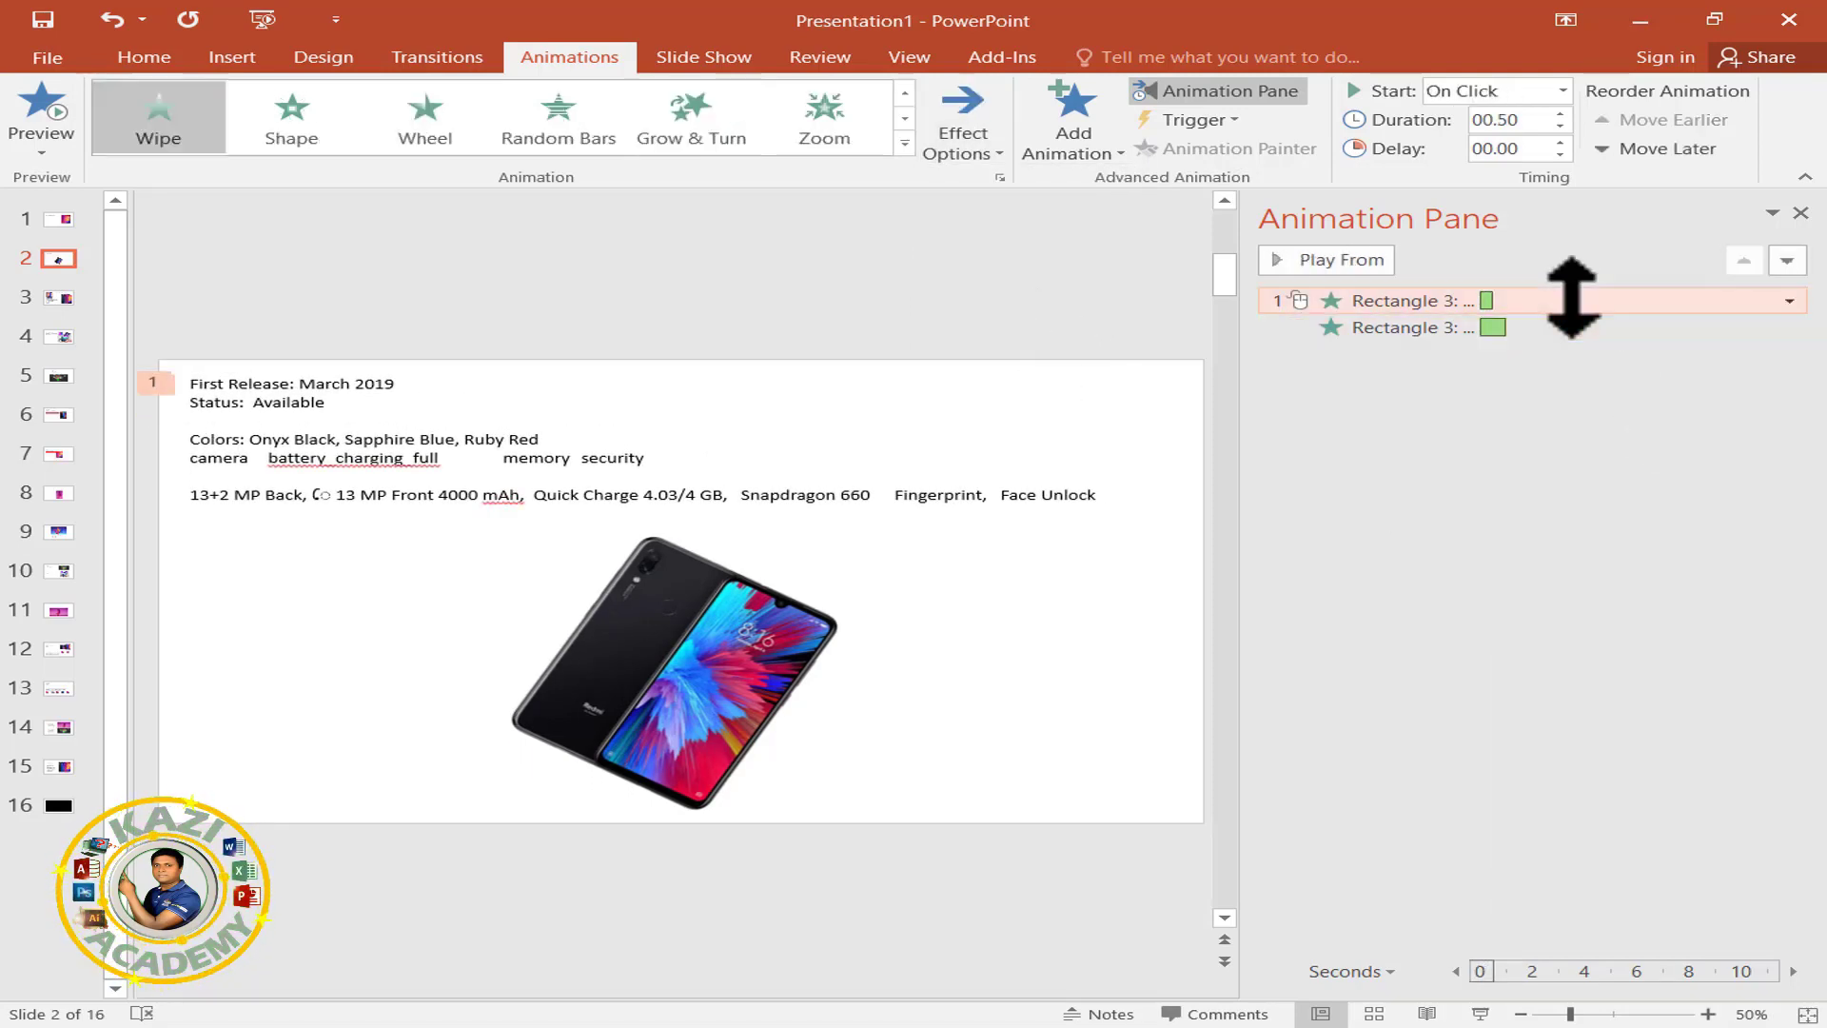
{"action": "left_click", "coordinate": [1789, 301]}
{"action": "left_click", "coordinate": [1608, 357]}
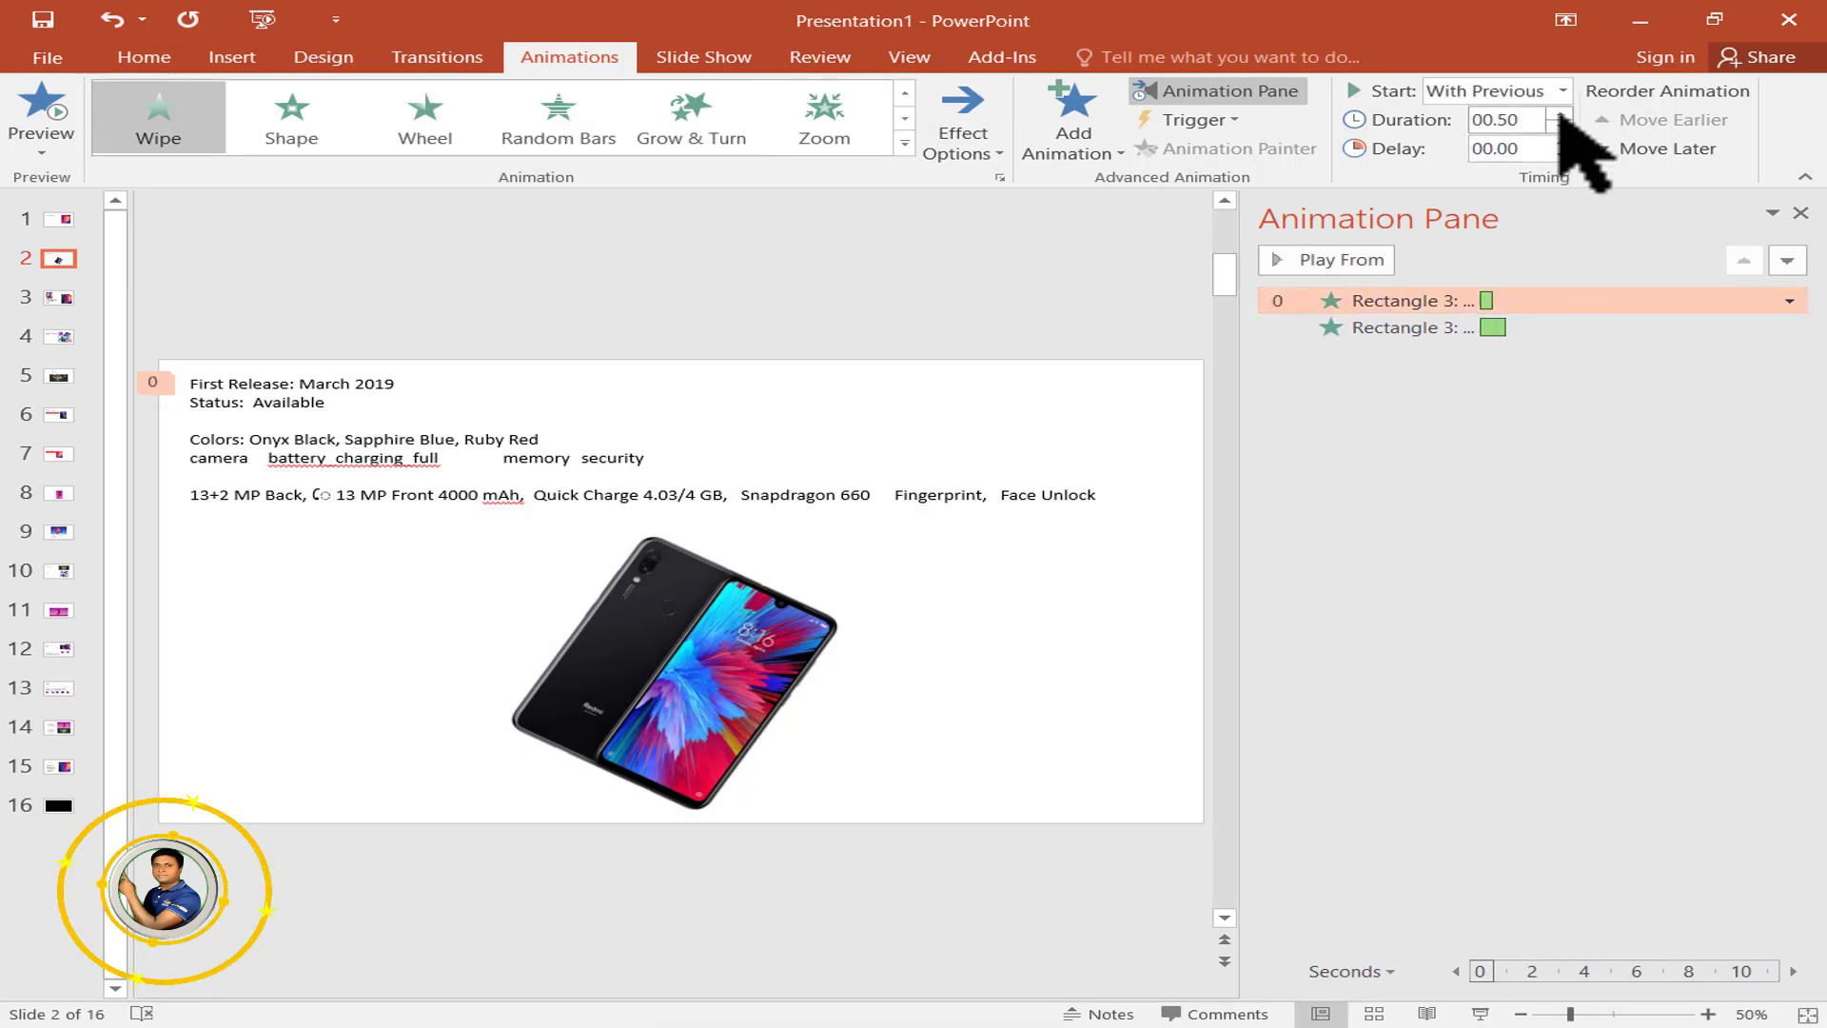
{"action": "left_click", "coordinate": [1652, 325]}
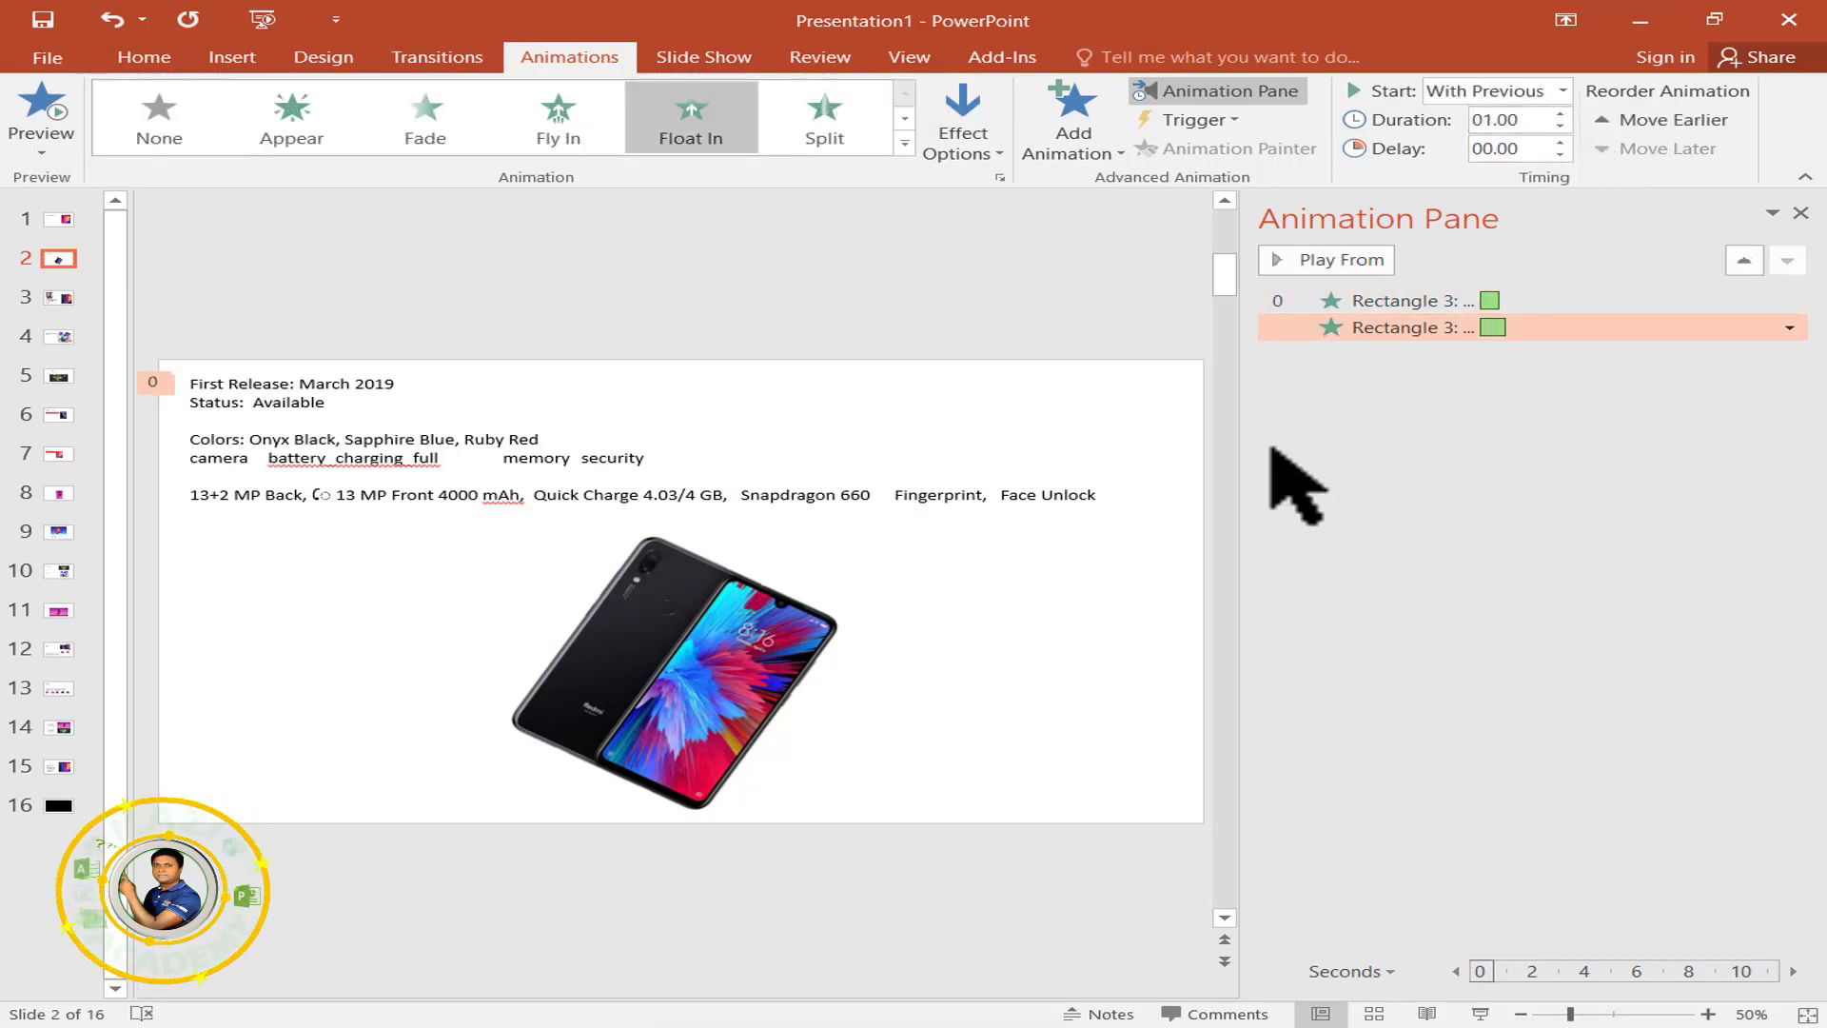
{"action": "left_click", "coordinate": [752, 609]}
Add a Basic Zoom entrance to slide 2's black phone picture.
{"action": "left_click", "coordinate": [1073, 134]}
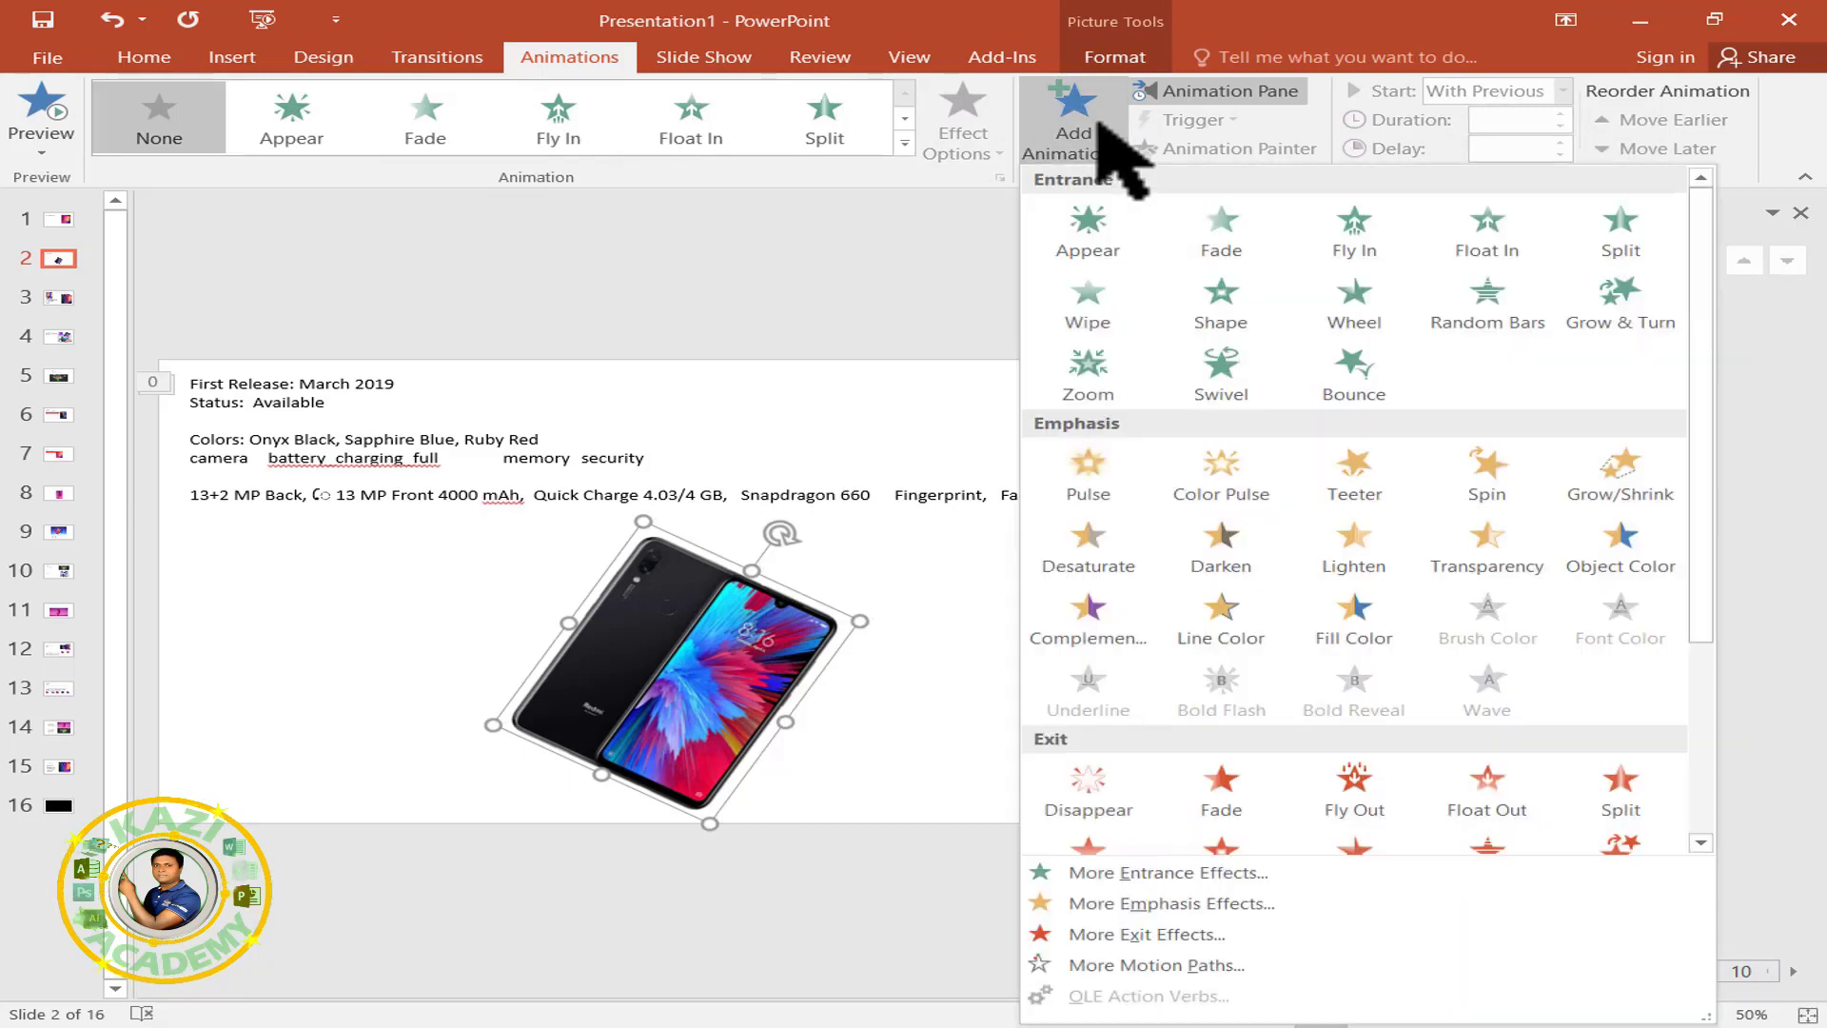
{"action": "left_click", "coordinate": [1237, 871]}
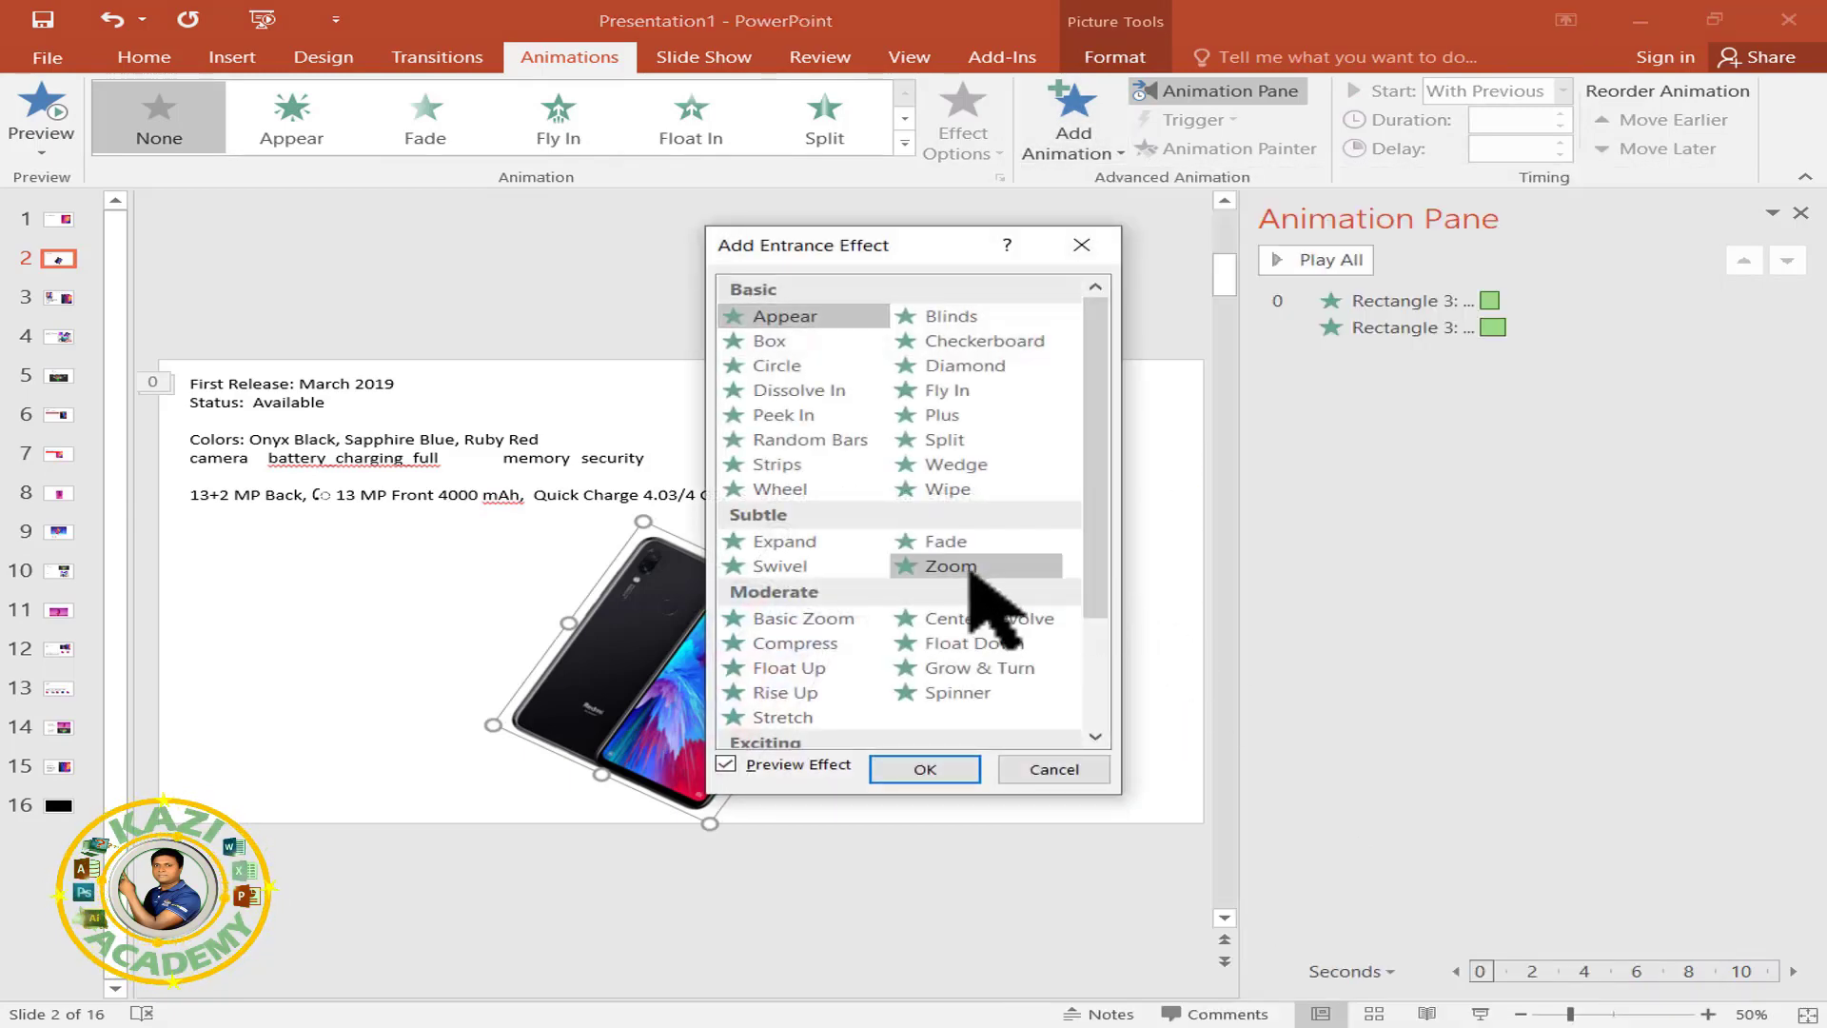
{"action": "left_click", "coordinate": [804, 618]}
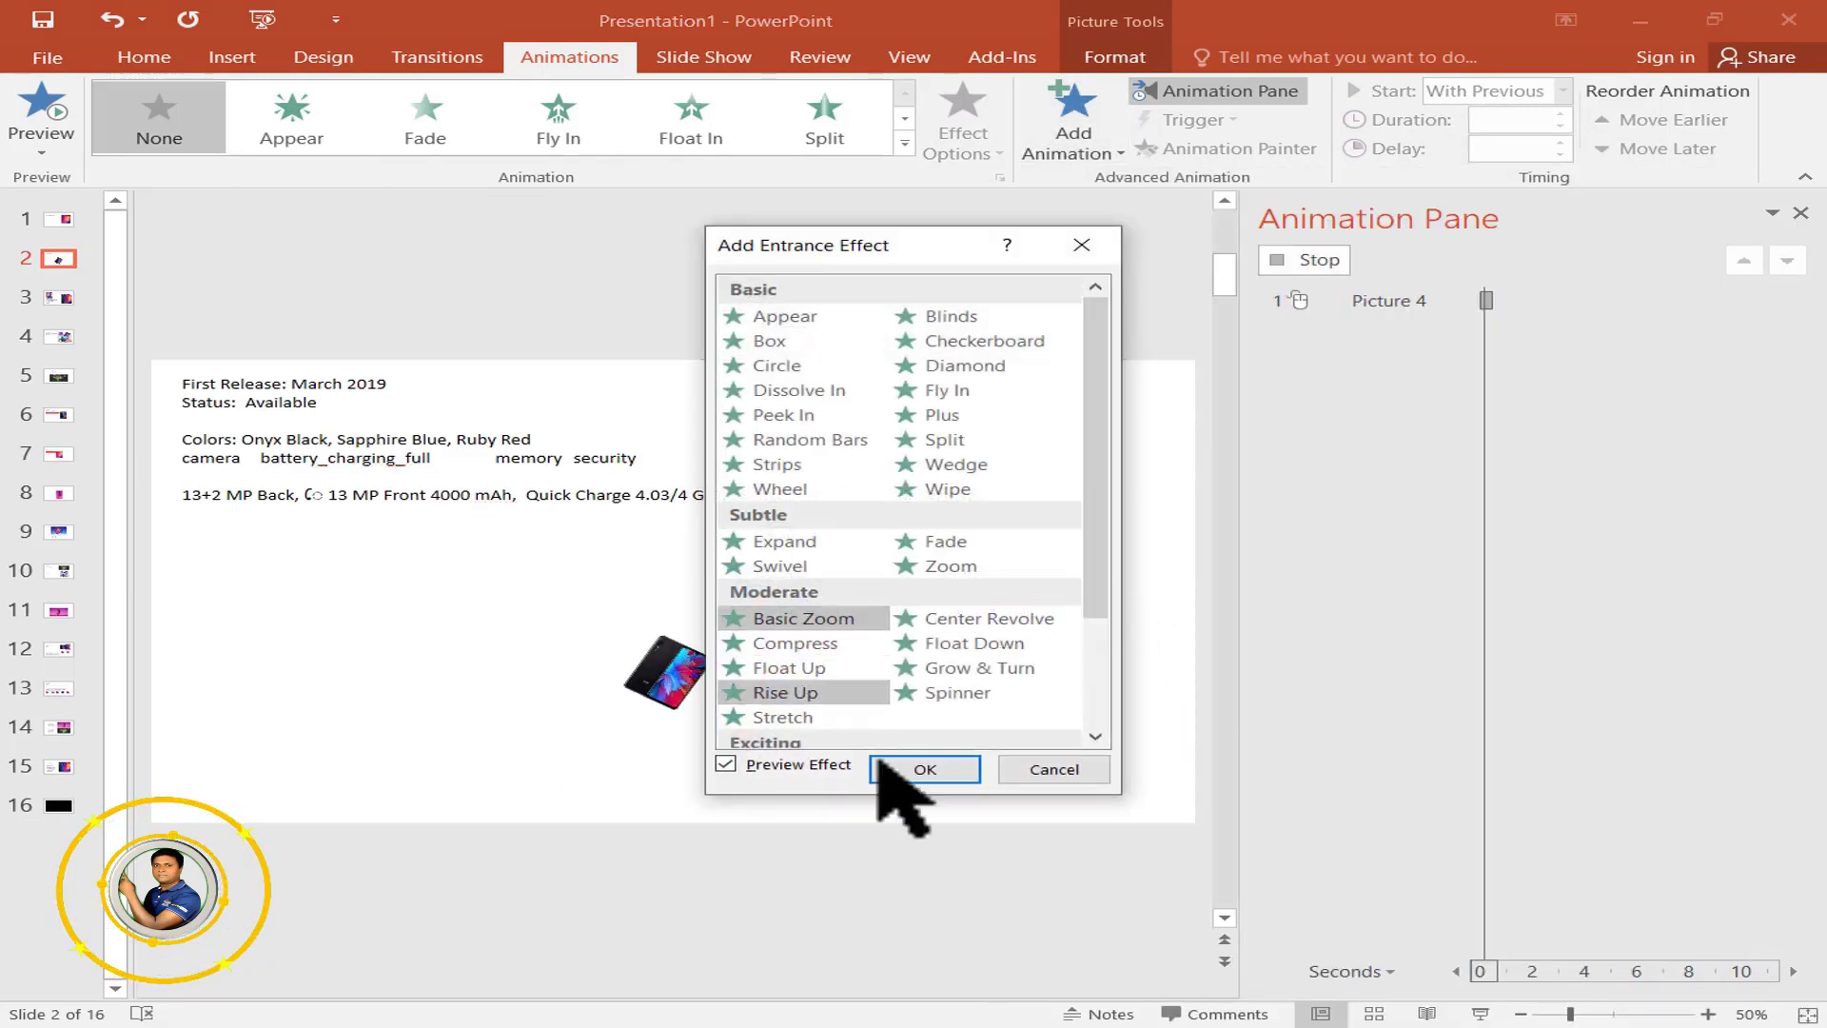
{"action": "left_click", "coordinate": [923, 769]}
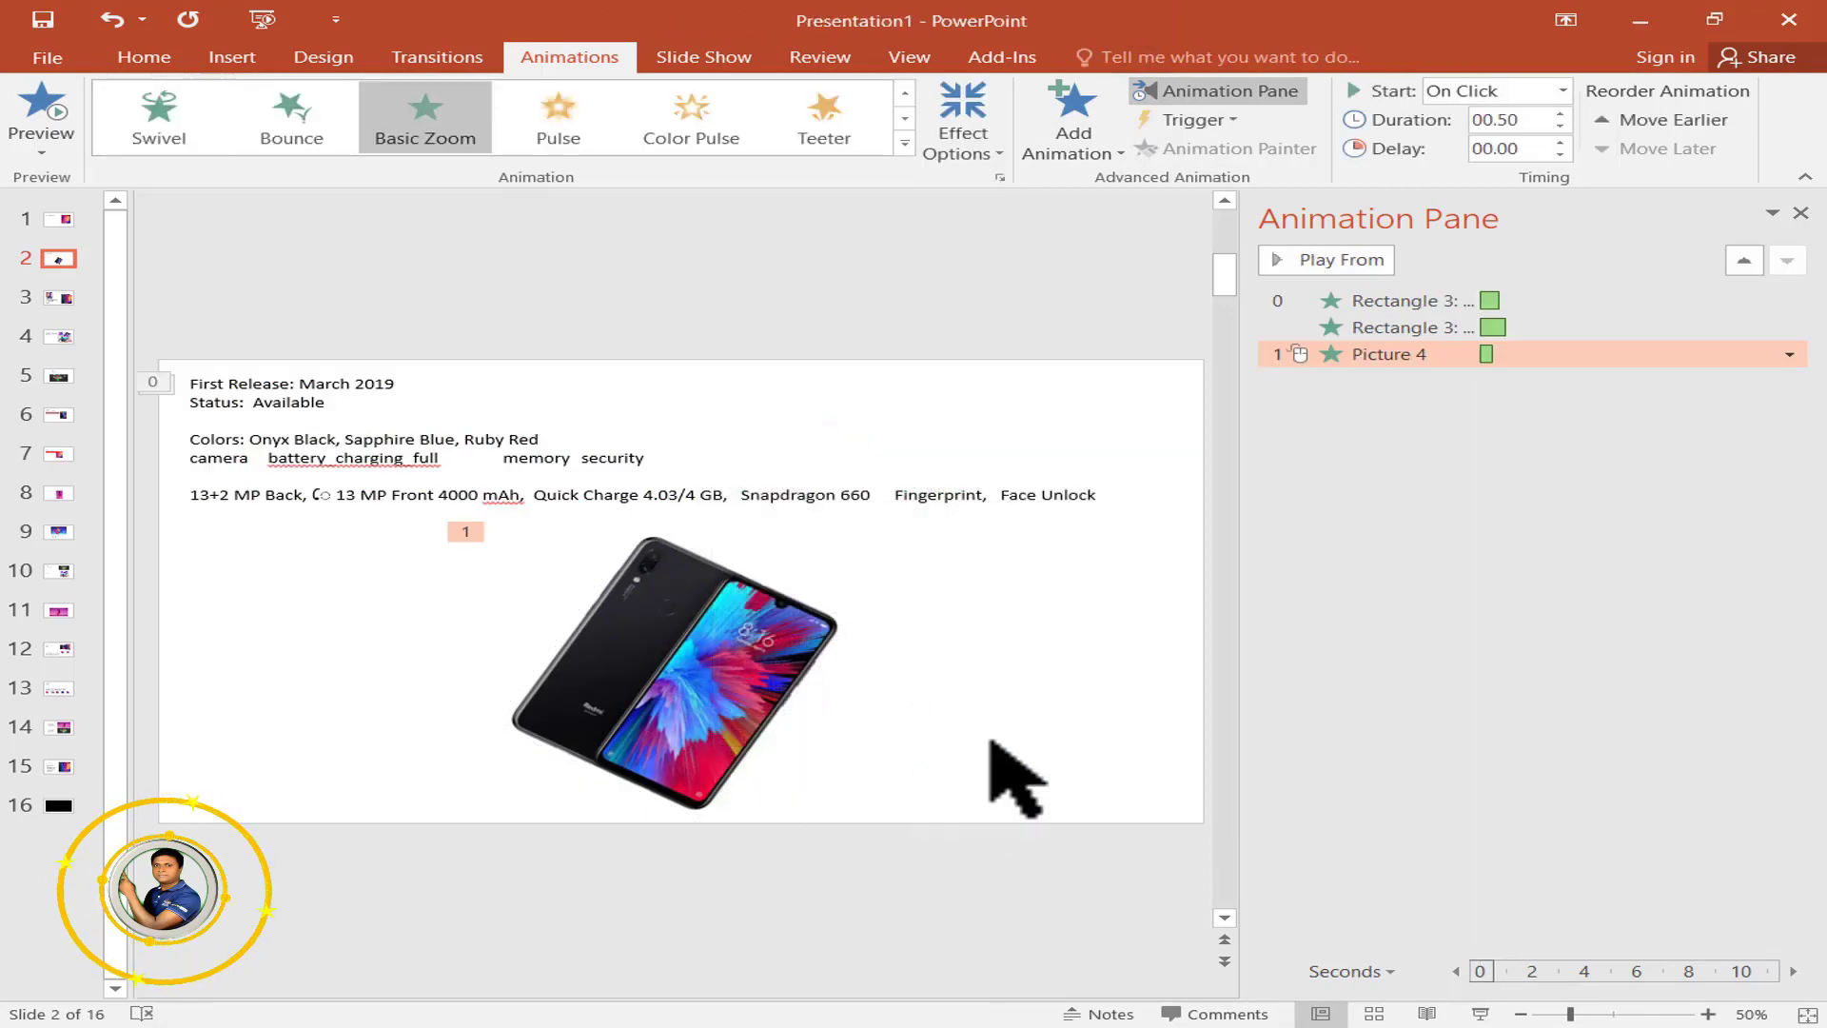
{"action": "left_click", "coordinate": [992, 742]}
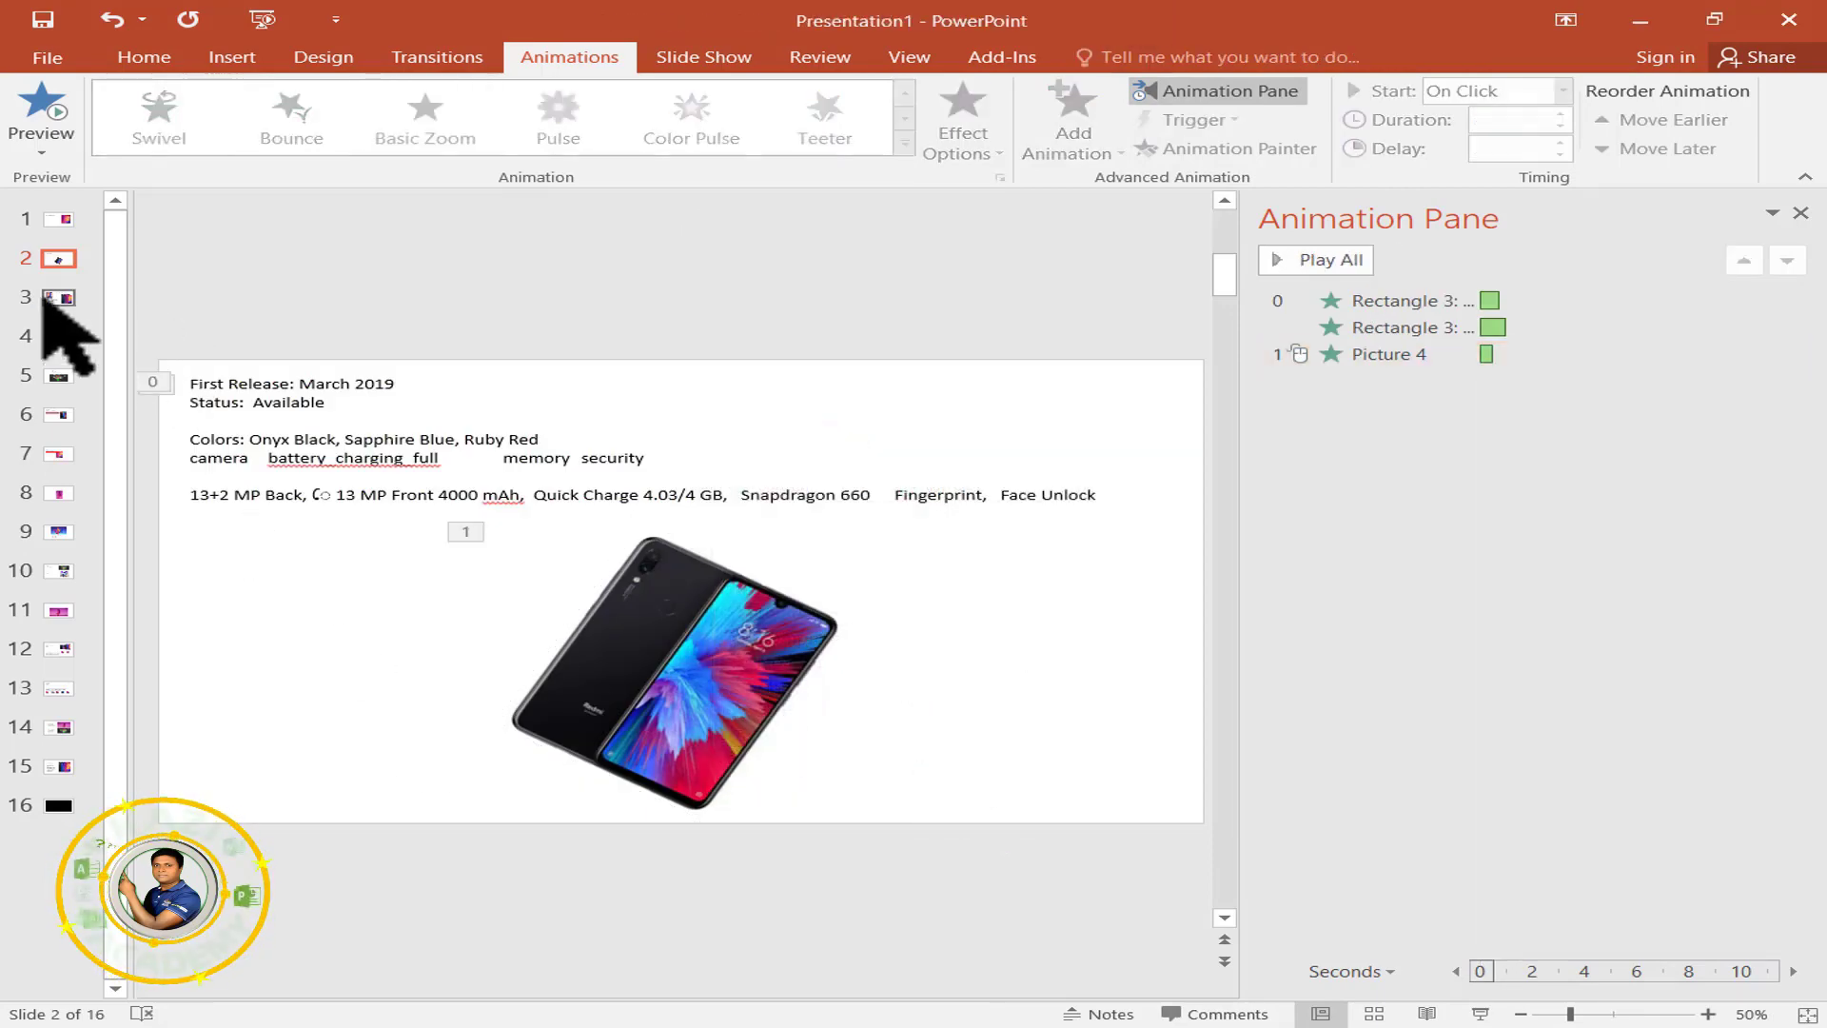
Set the phone's Basic Zoom to With Previous with a 1.00 s duration.
{"action": "left_click", "coordinate": [1470, 357]}
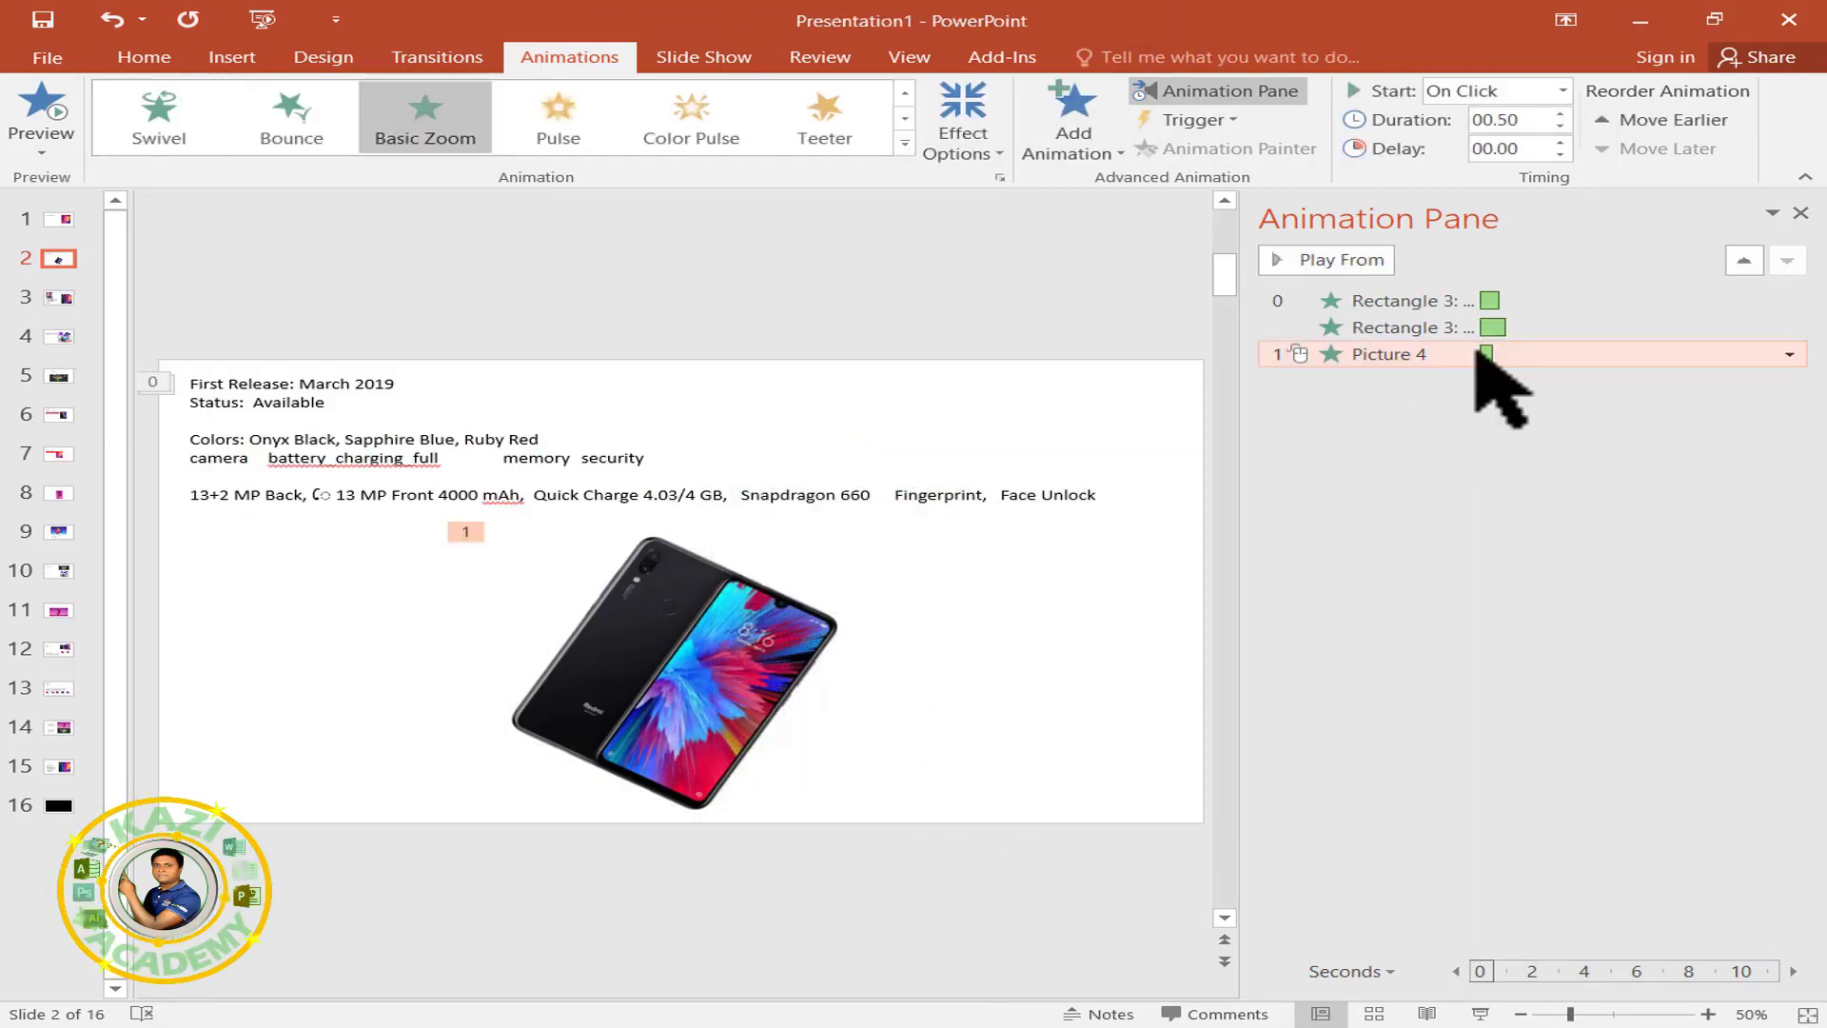
{"action": "left_click", "coordinate": [1562, 90]}
{"action": "left_click", "coordinate": [1522, 144]}
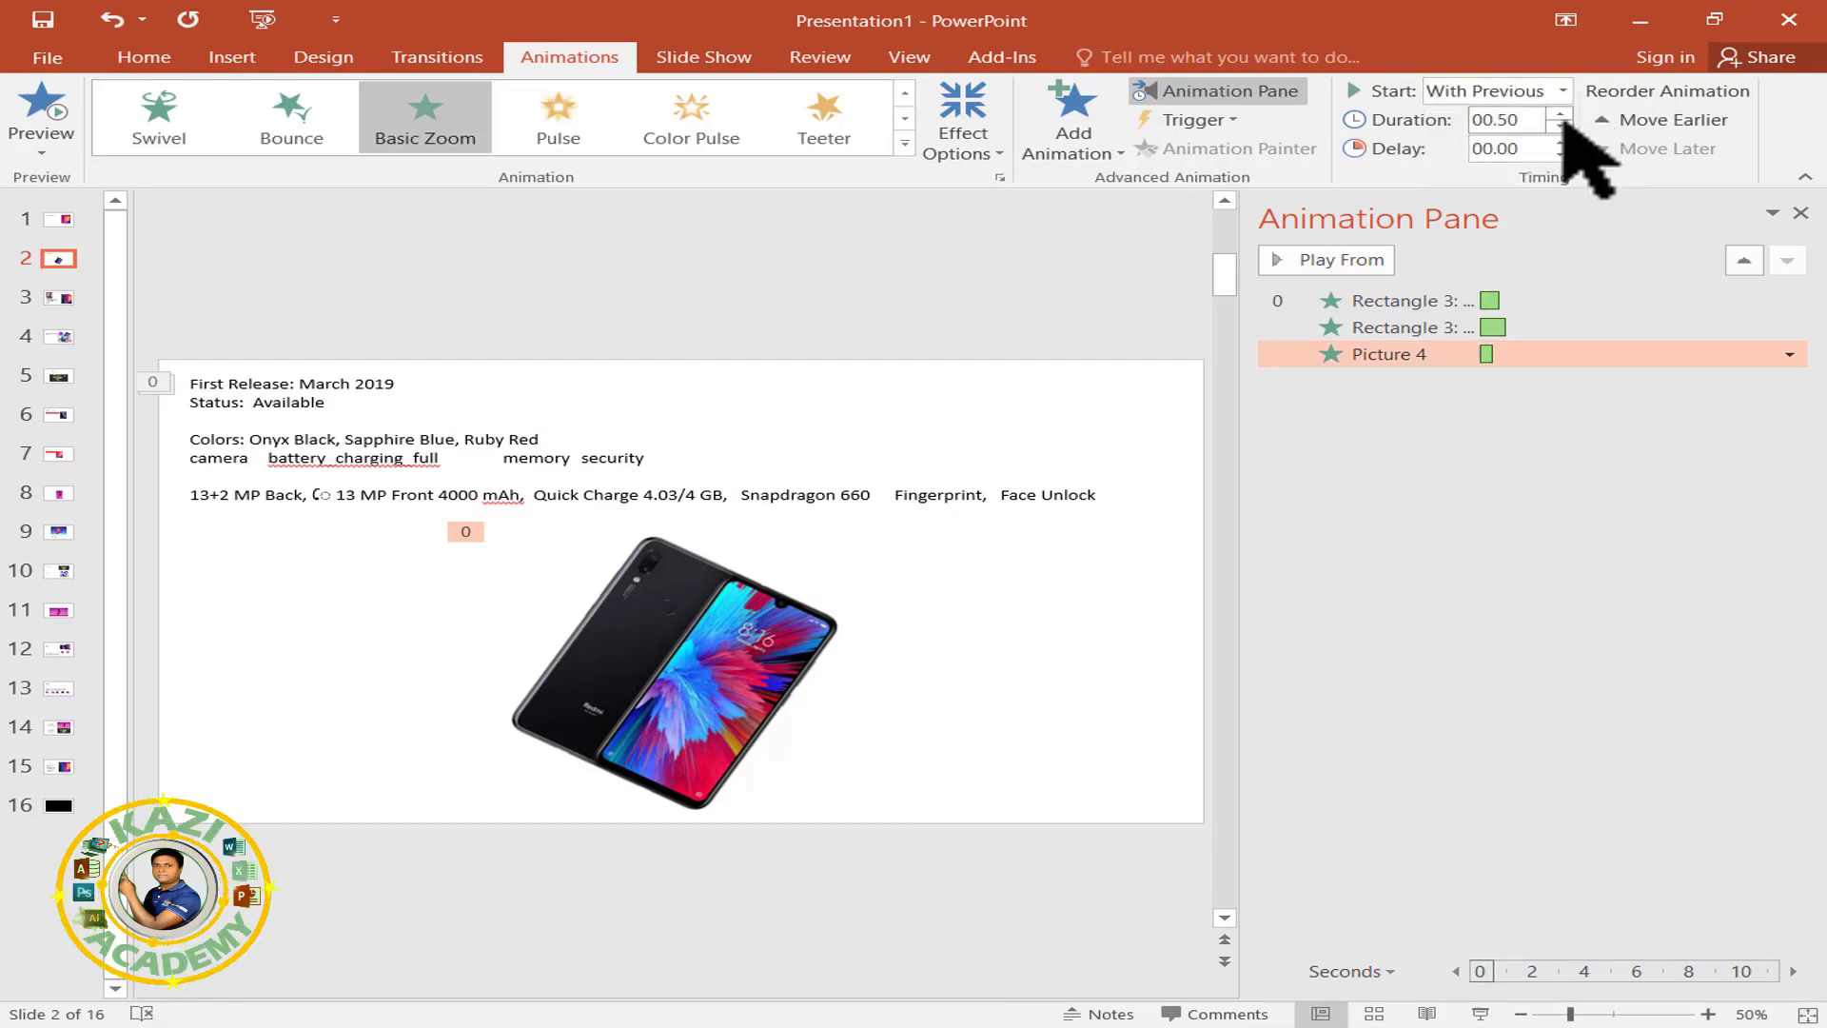
{"action": "left_click", "coordinate": [1561, 473]}
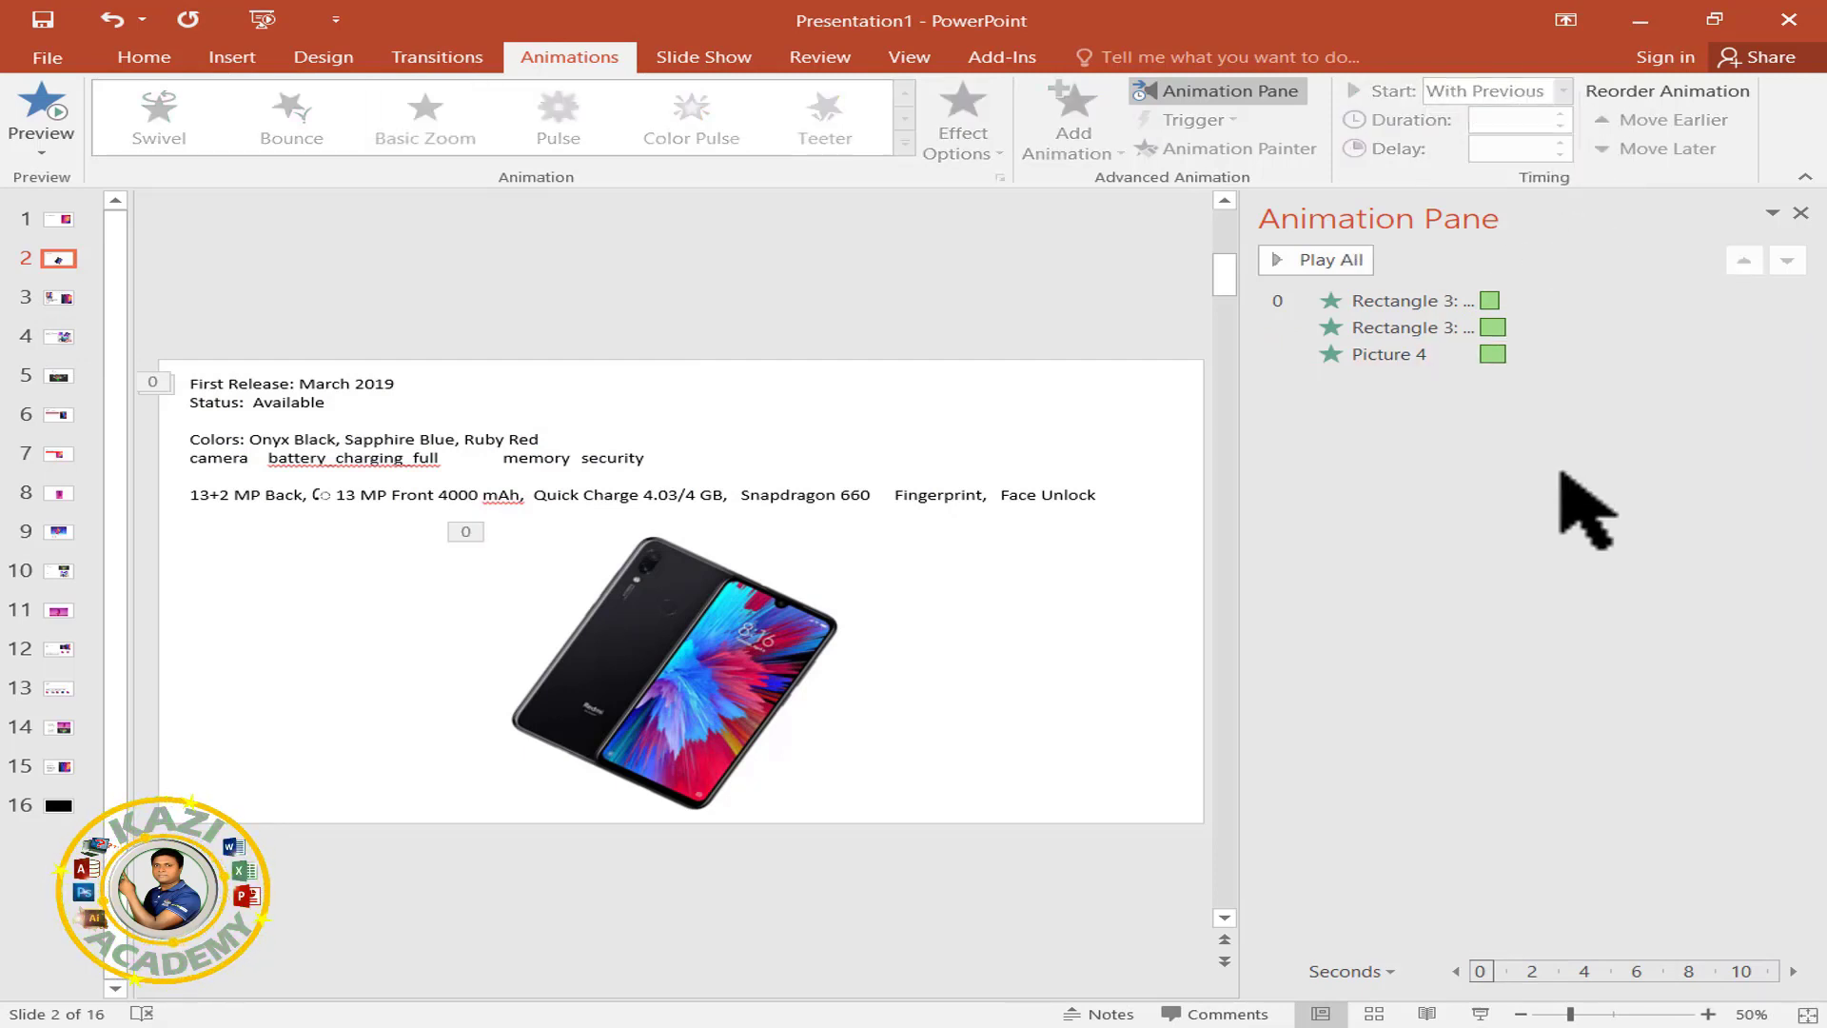
{"action": "left_click", "coordinate": [1539, 352]}
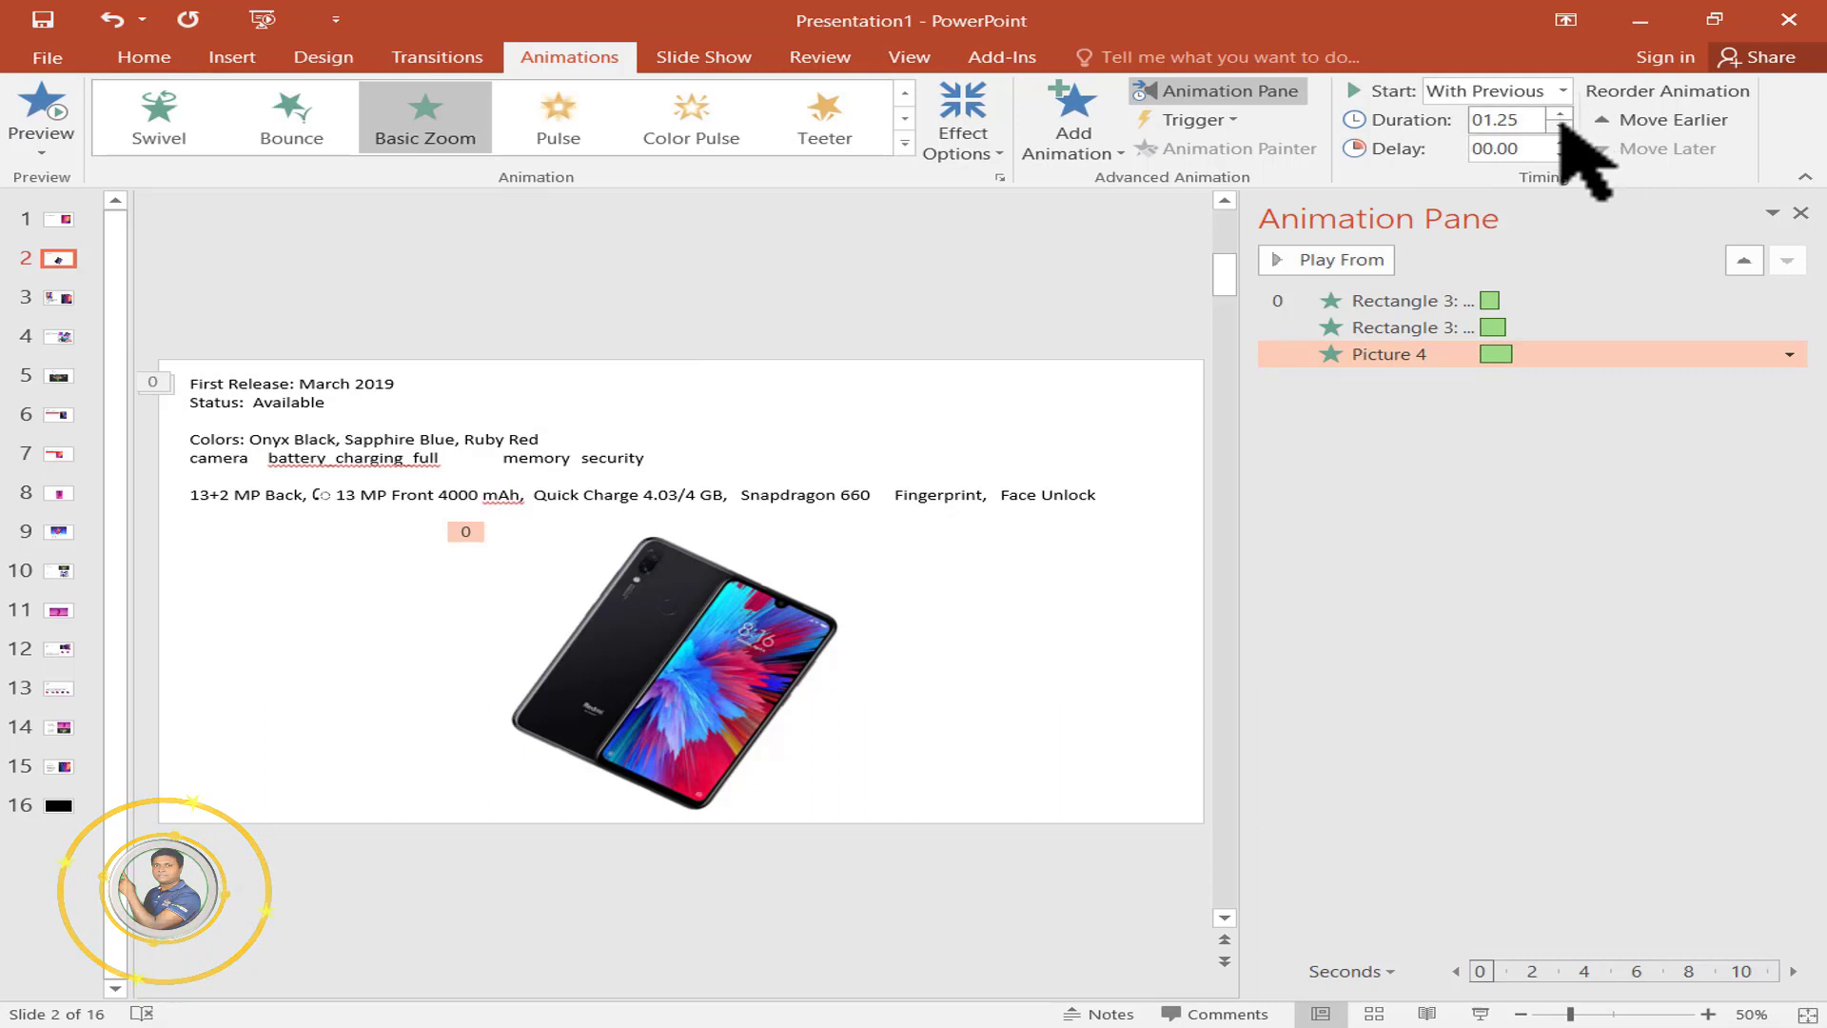
{"action": "left_click", "coordinate": [1560, 127]}
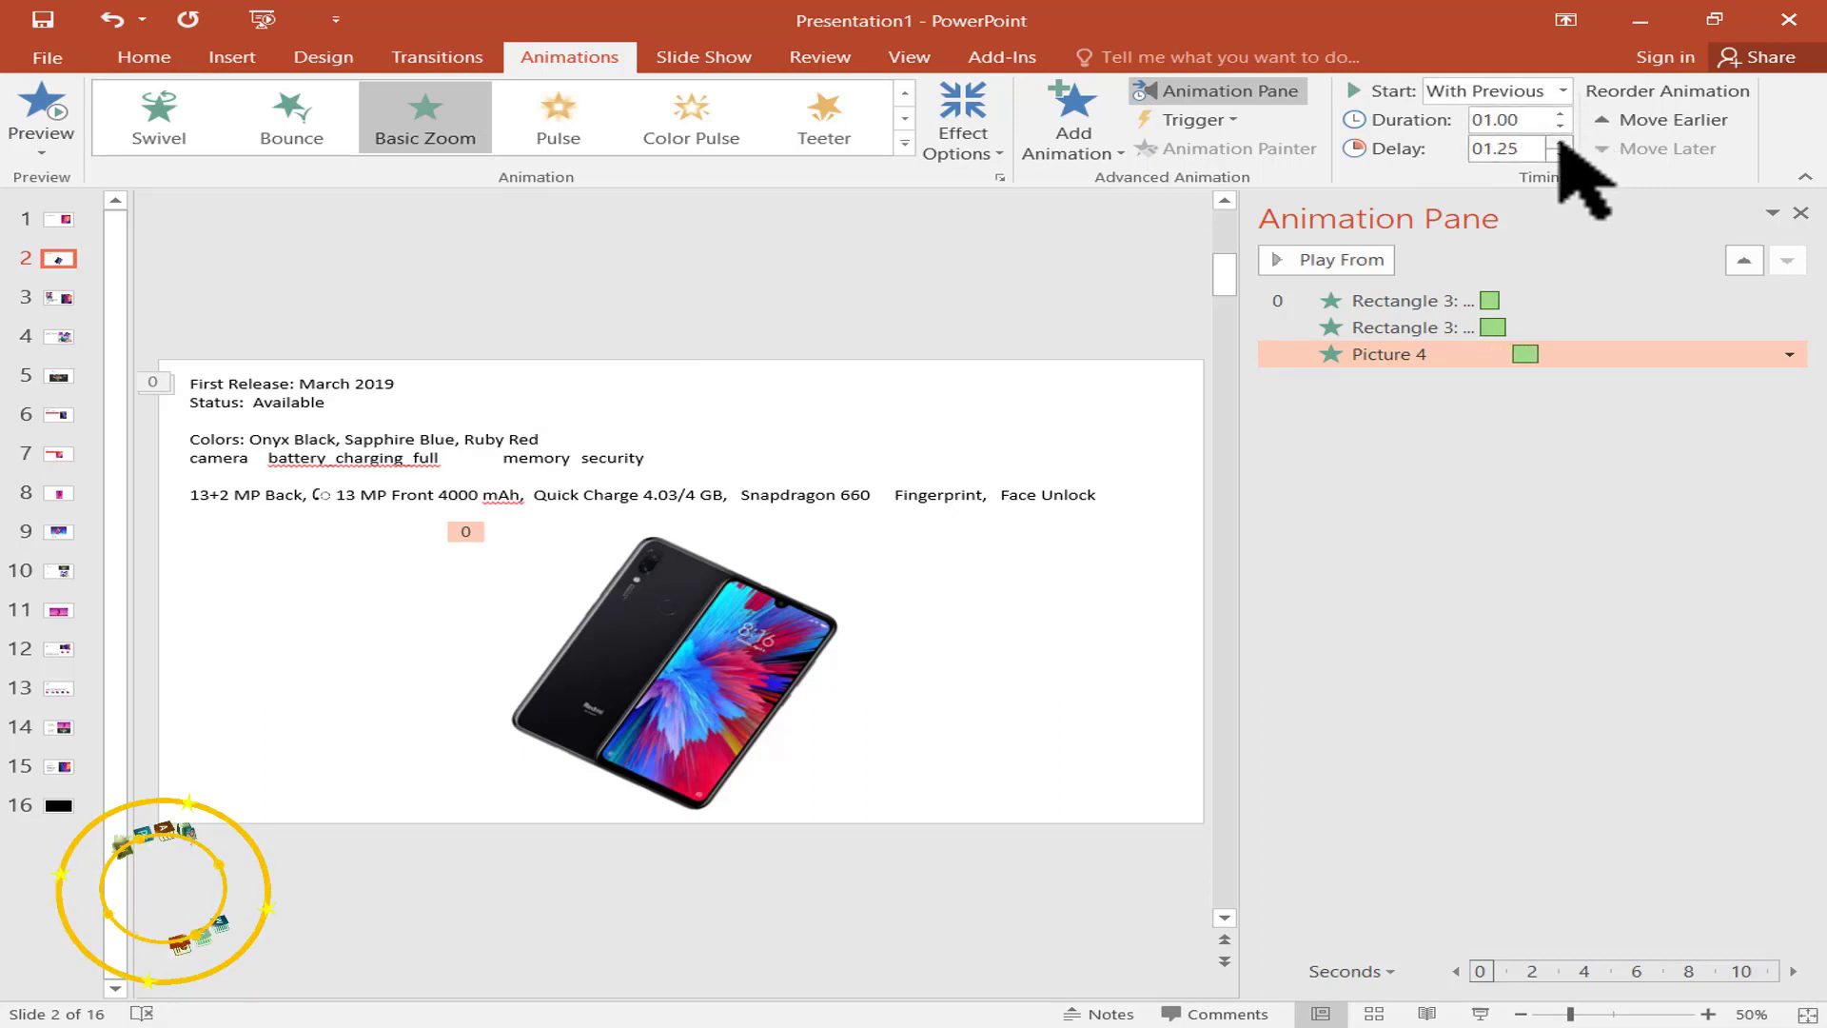
{"action": "left_click", "coordinate": [1494, 505]}
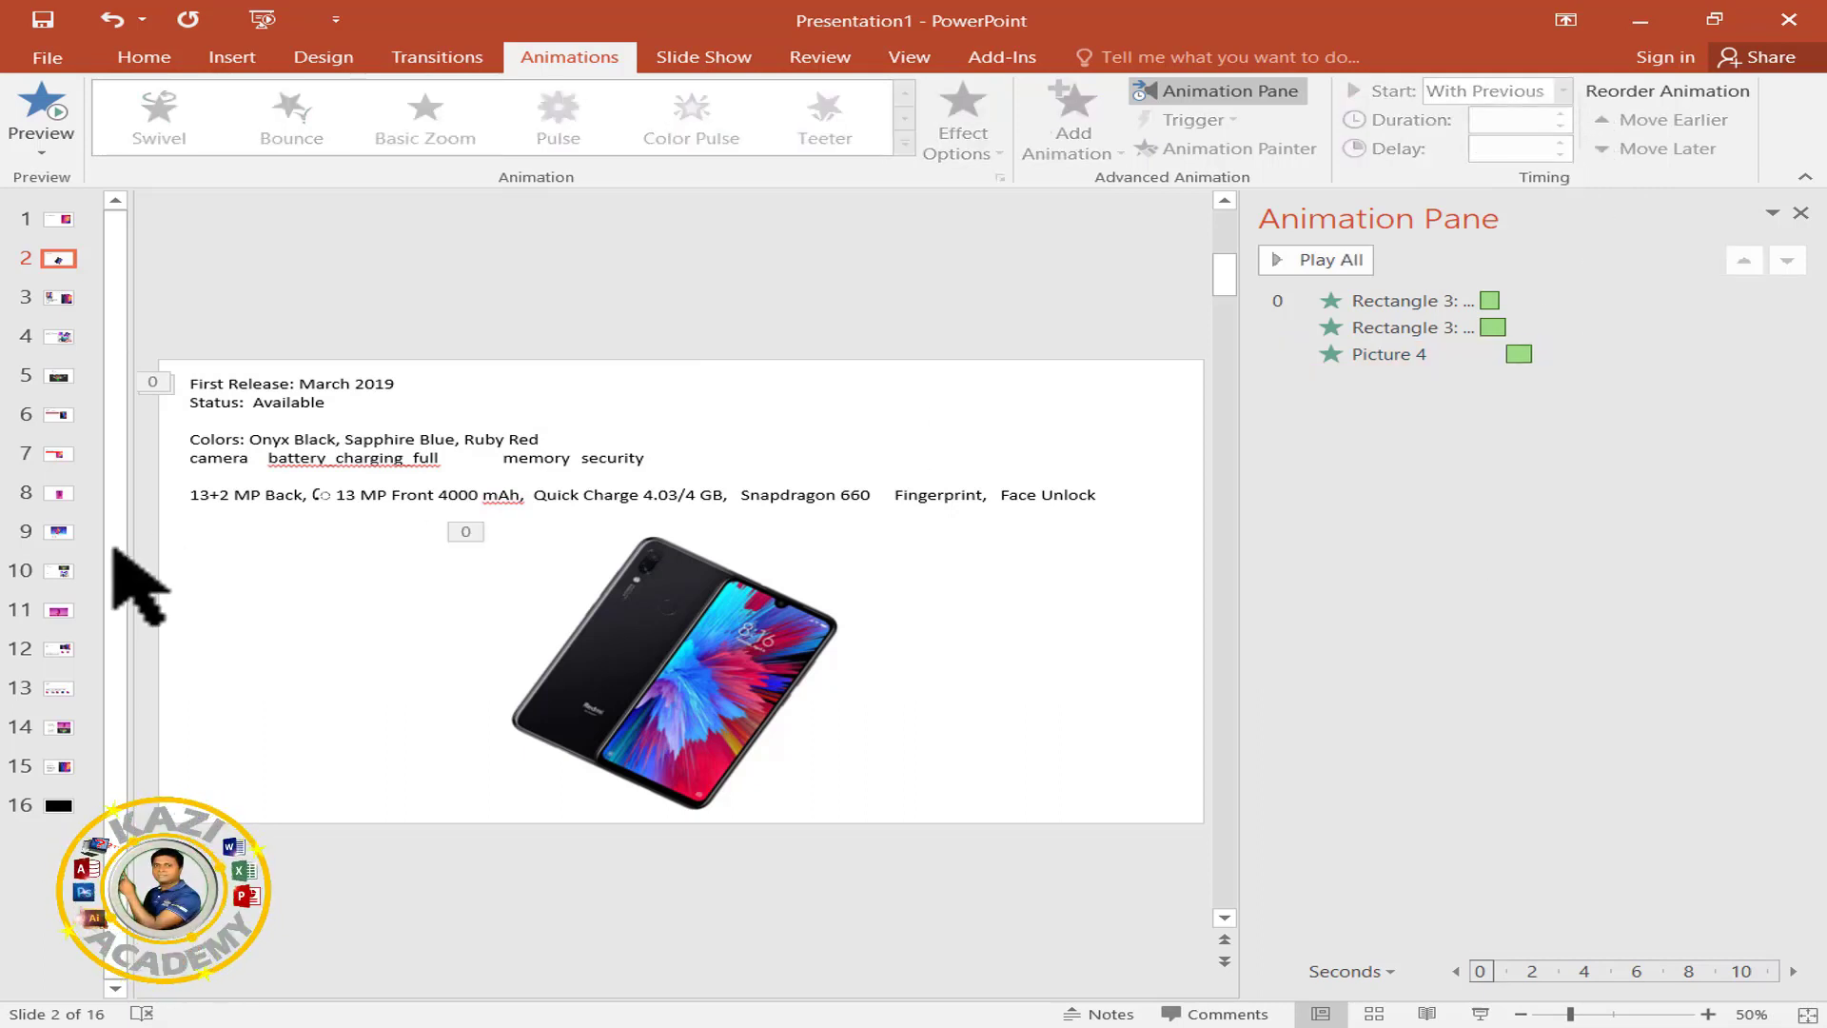
Give slide 3's title a Fly In entrance from the top.
{"action": "left_click", "coordinate": [57, 298]}
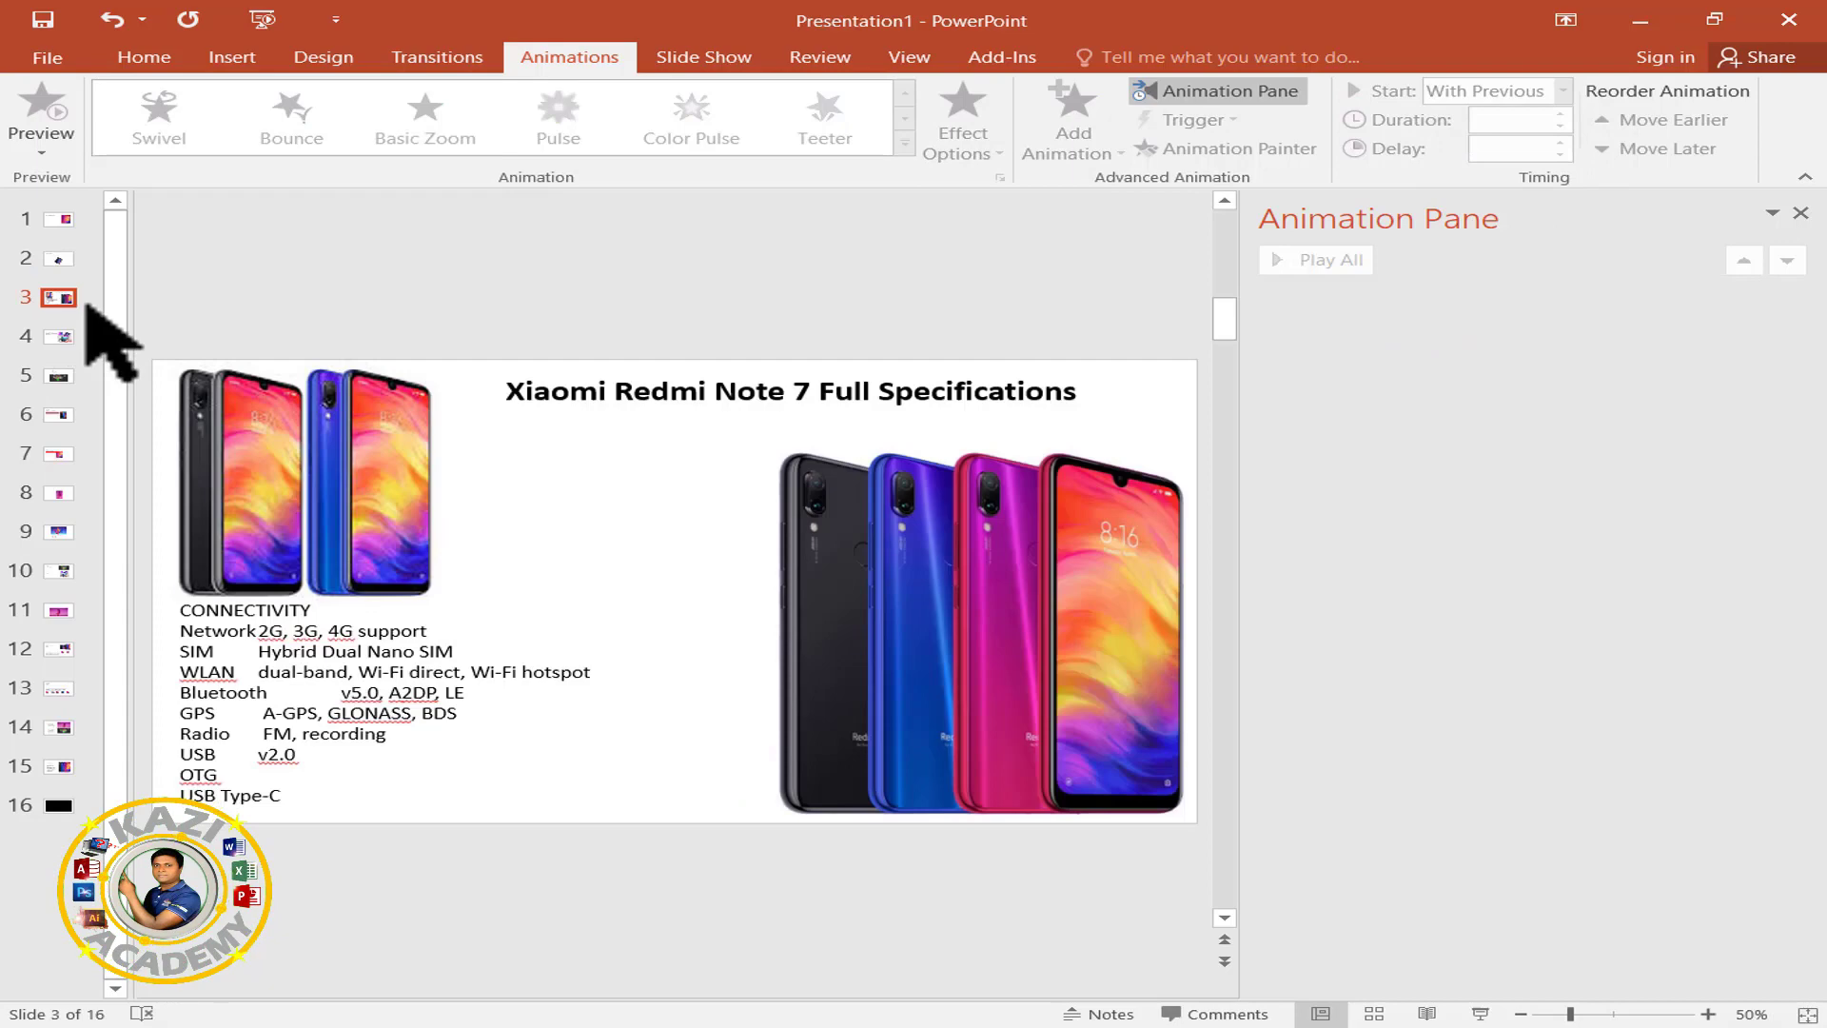
{"action": "left_click", "coordinate": [581, 386]}
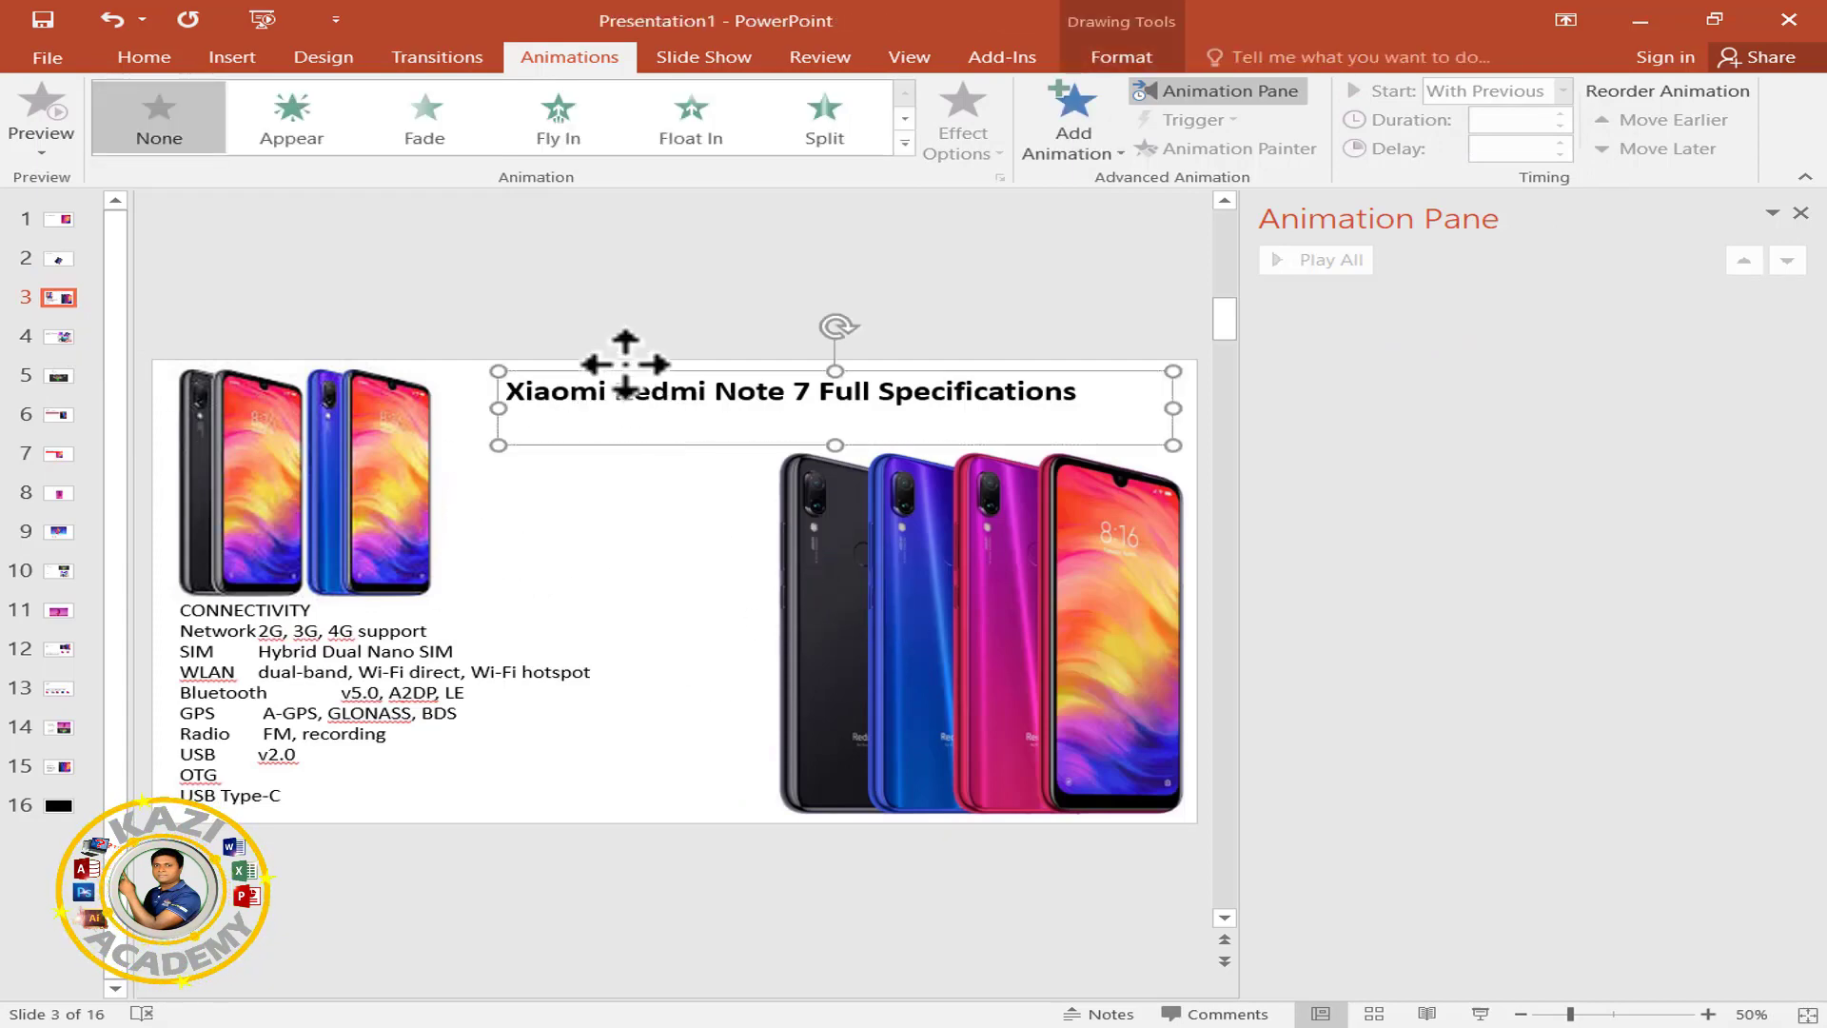
{"action": "left_click", "coordinate": [1070, 143]}
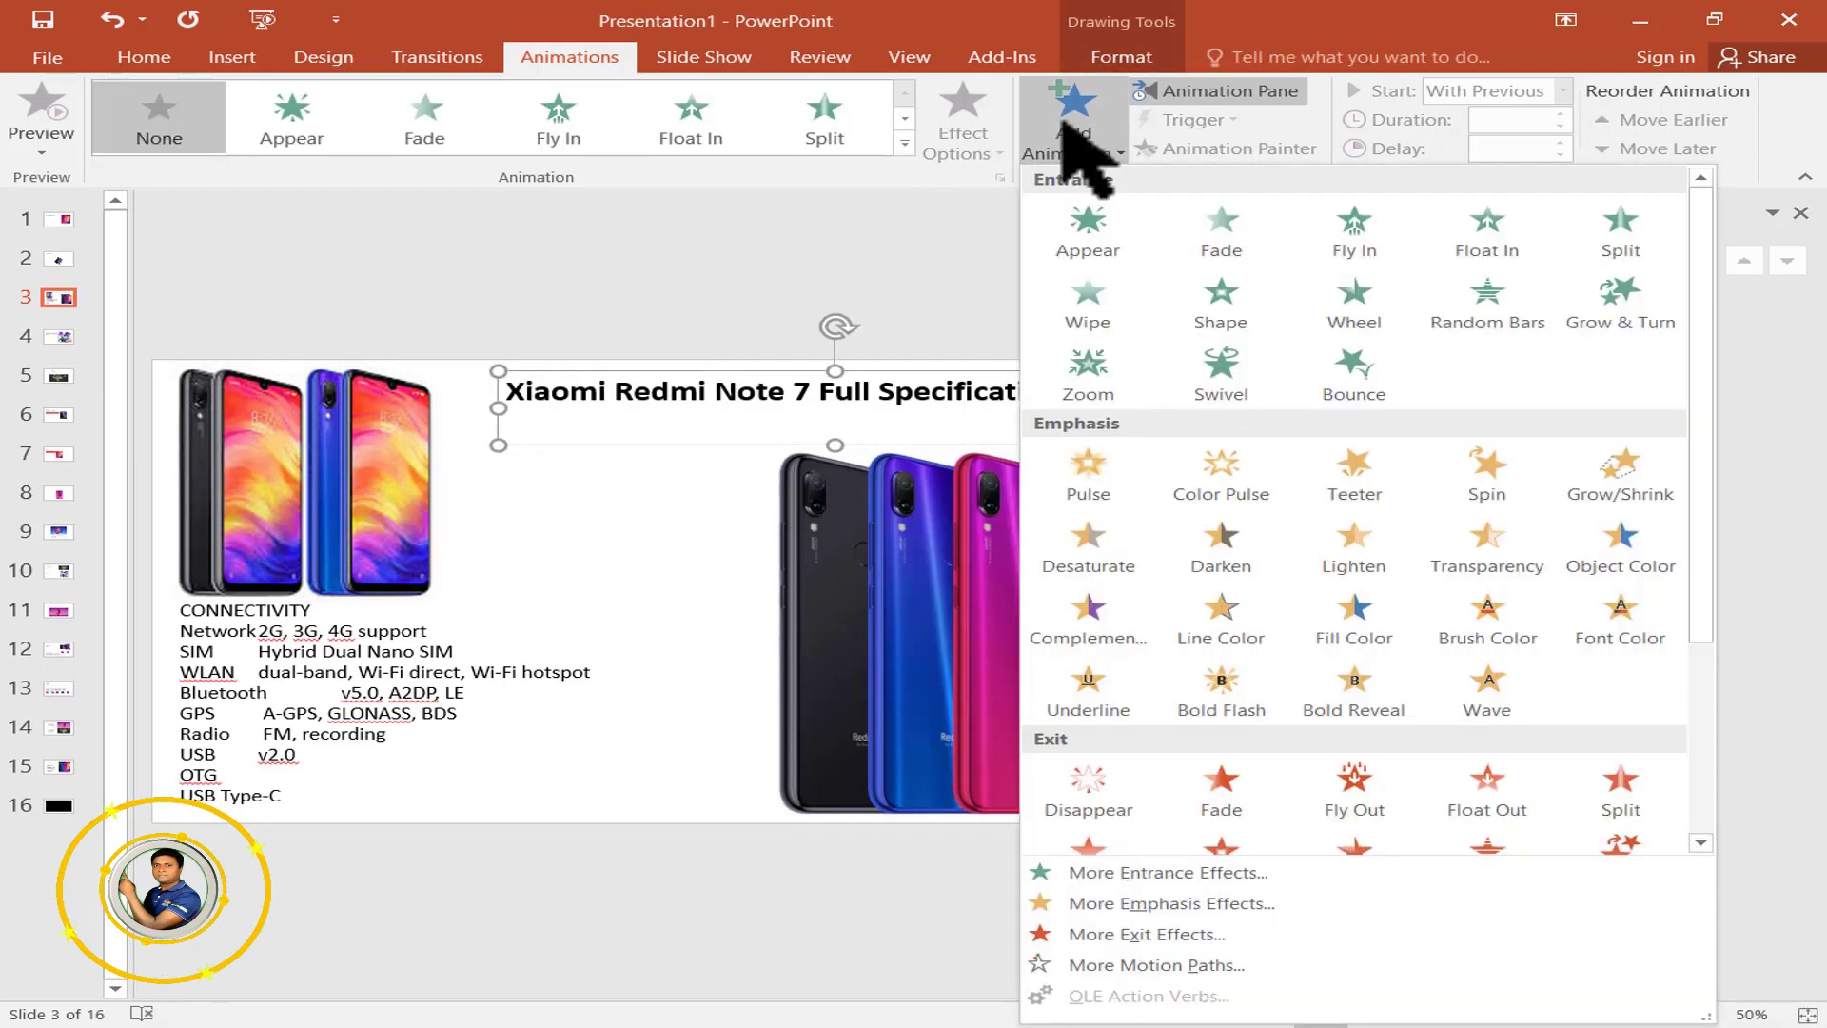
{"action": "left_click", "coordinate": [1169, 873]}
{"action": "left_click", "coordinate": [1235, 349]}
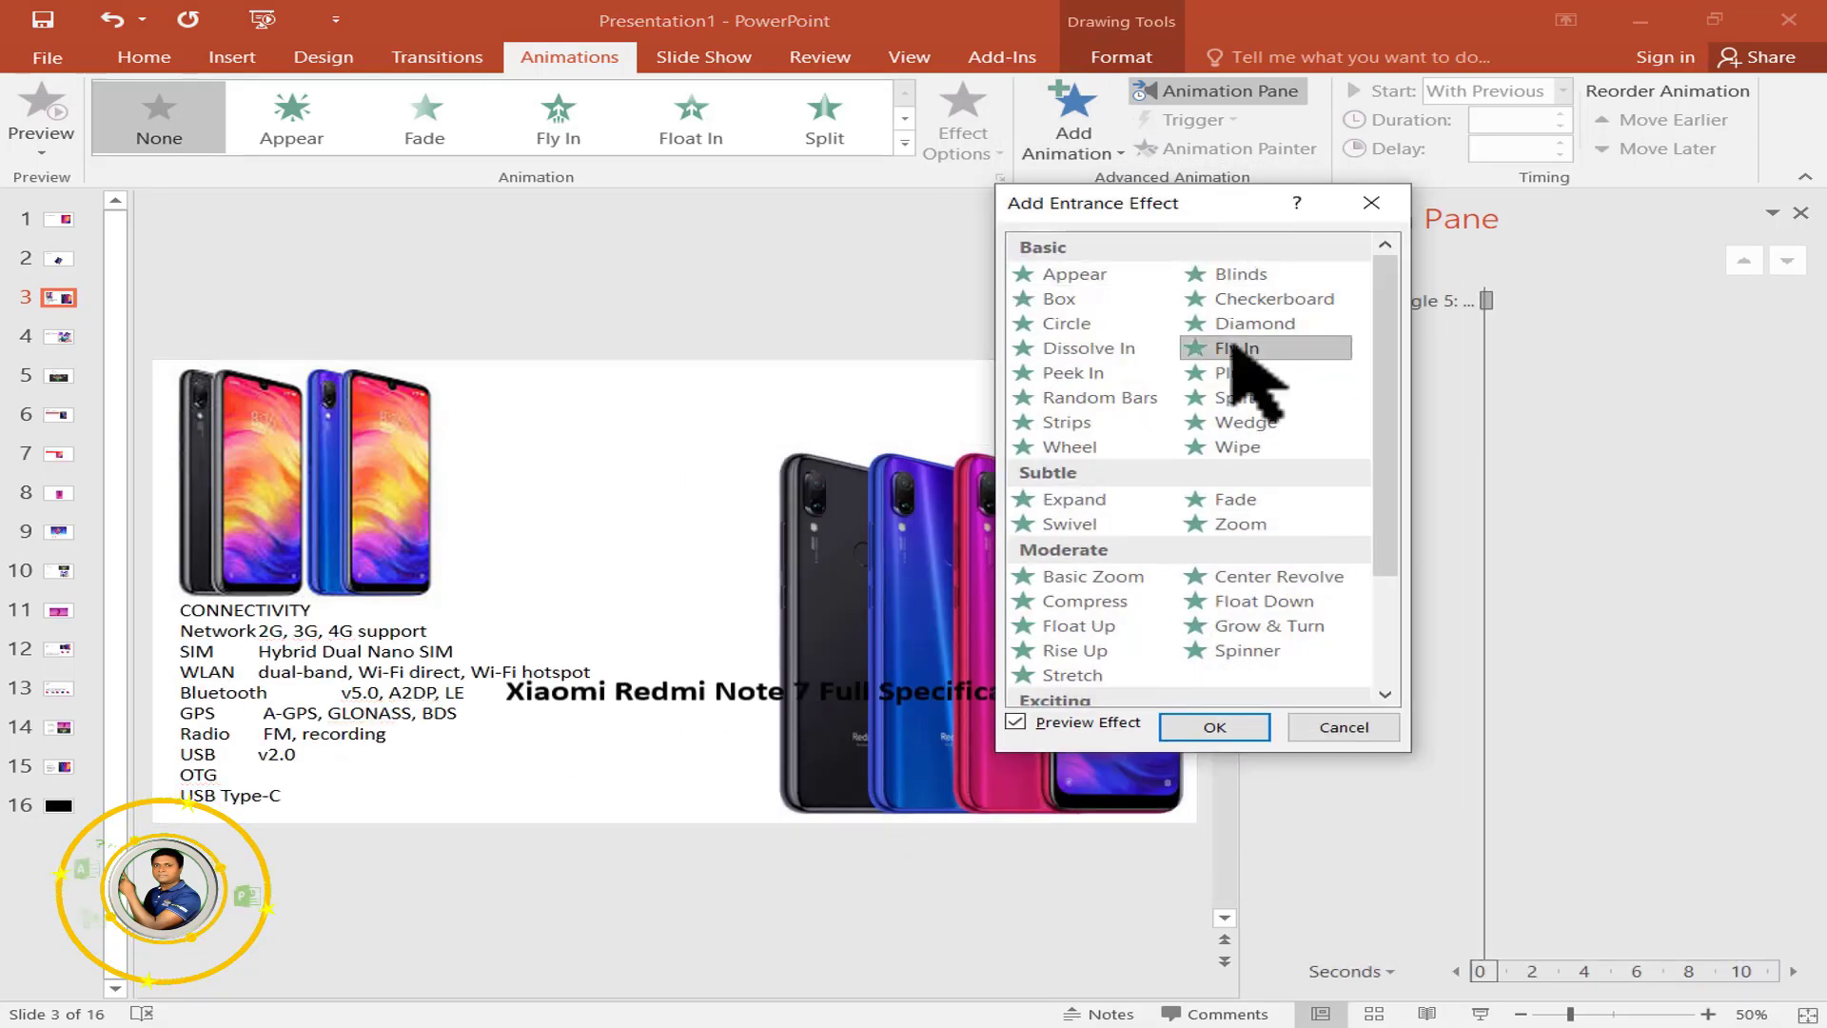
{"action": "left_click", "coordinate": [1215, 727]}
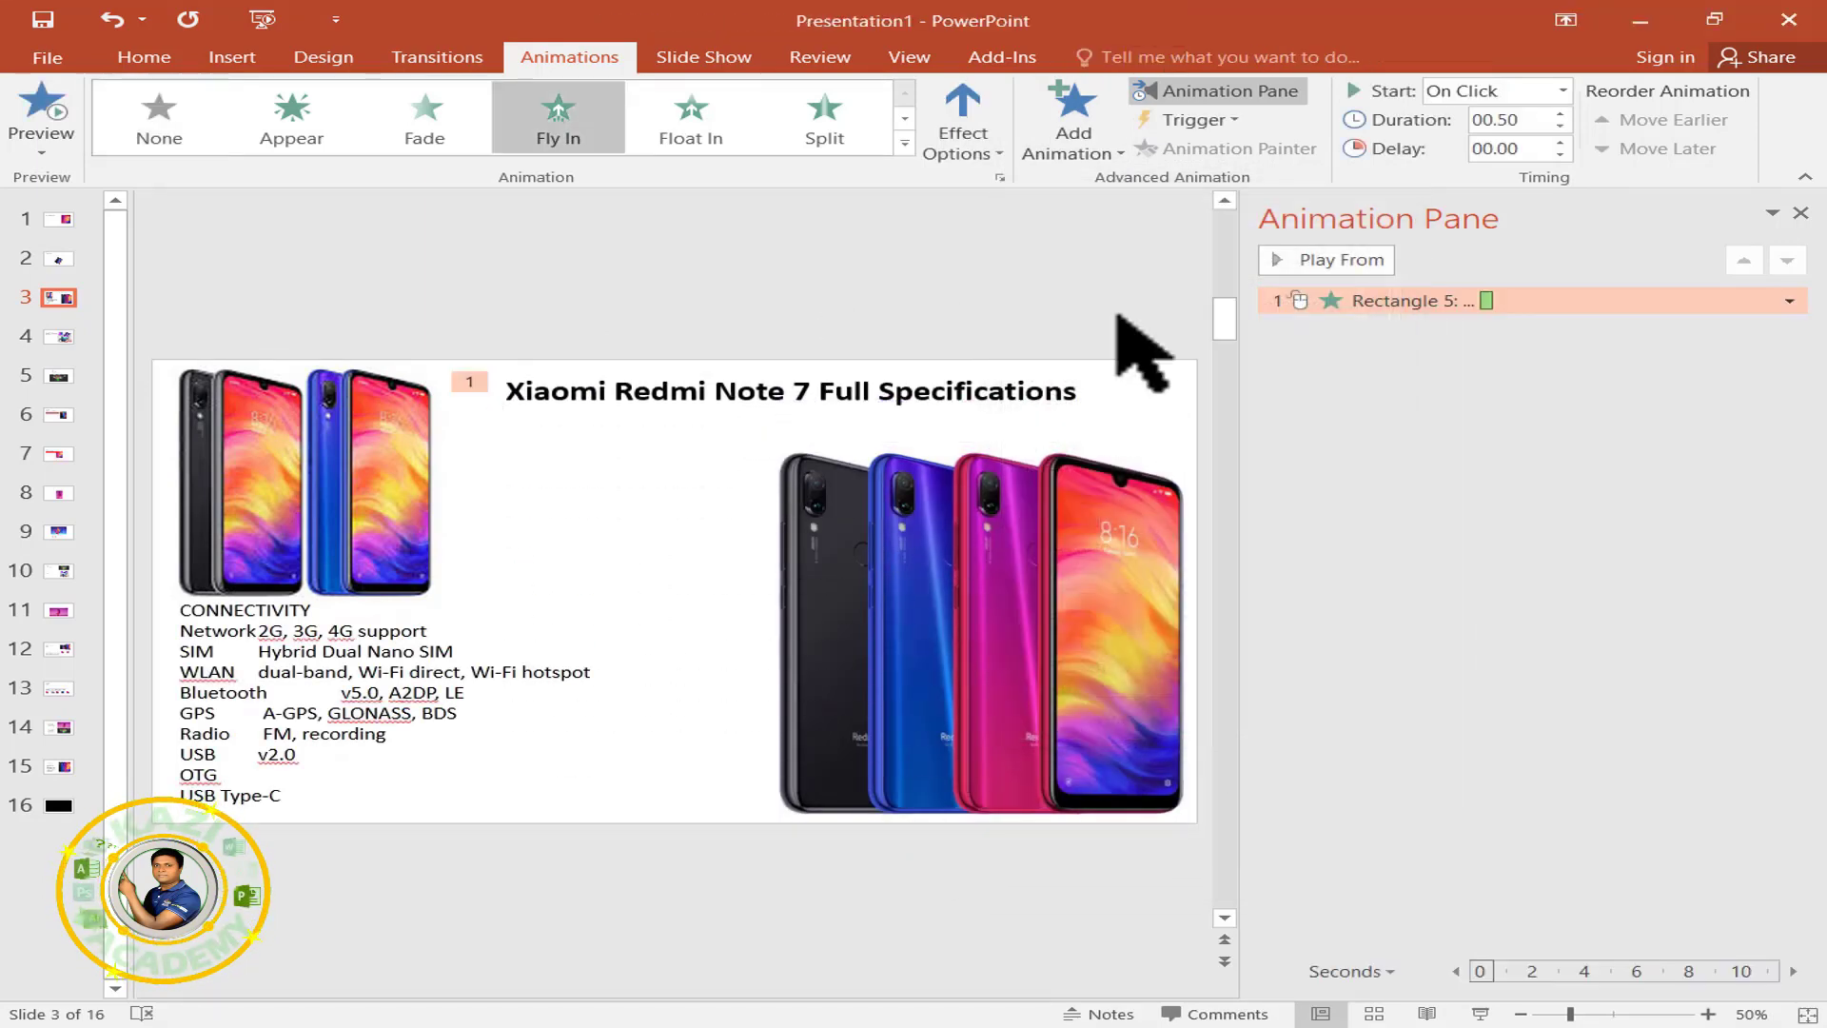
{"action": "left_click", "coordinate": [980, 122]}
{"action": "left_click", "coordinate": [946, 432]}
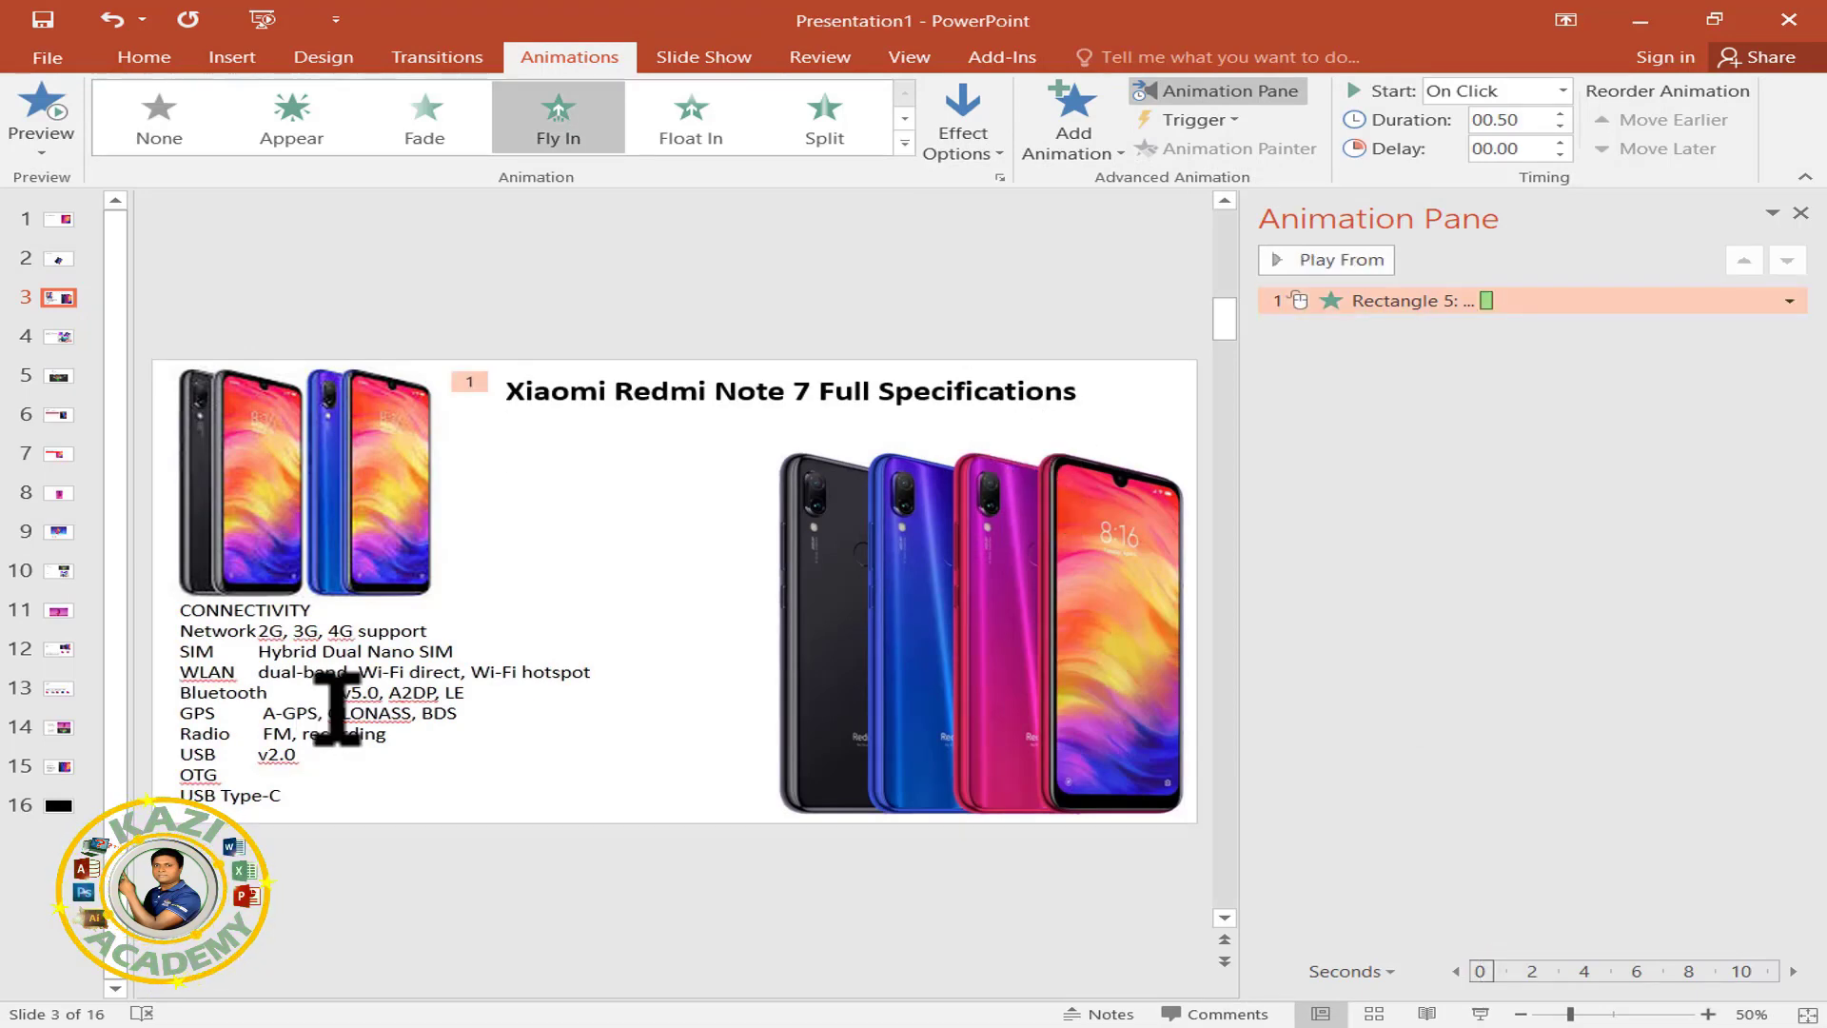
Apply the Expand entrance to the left phone picture.
{"action": "left_click", "coordinate": [395, 484]}
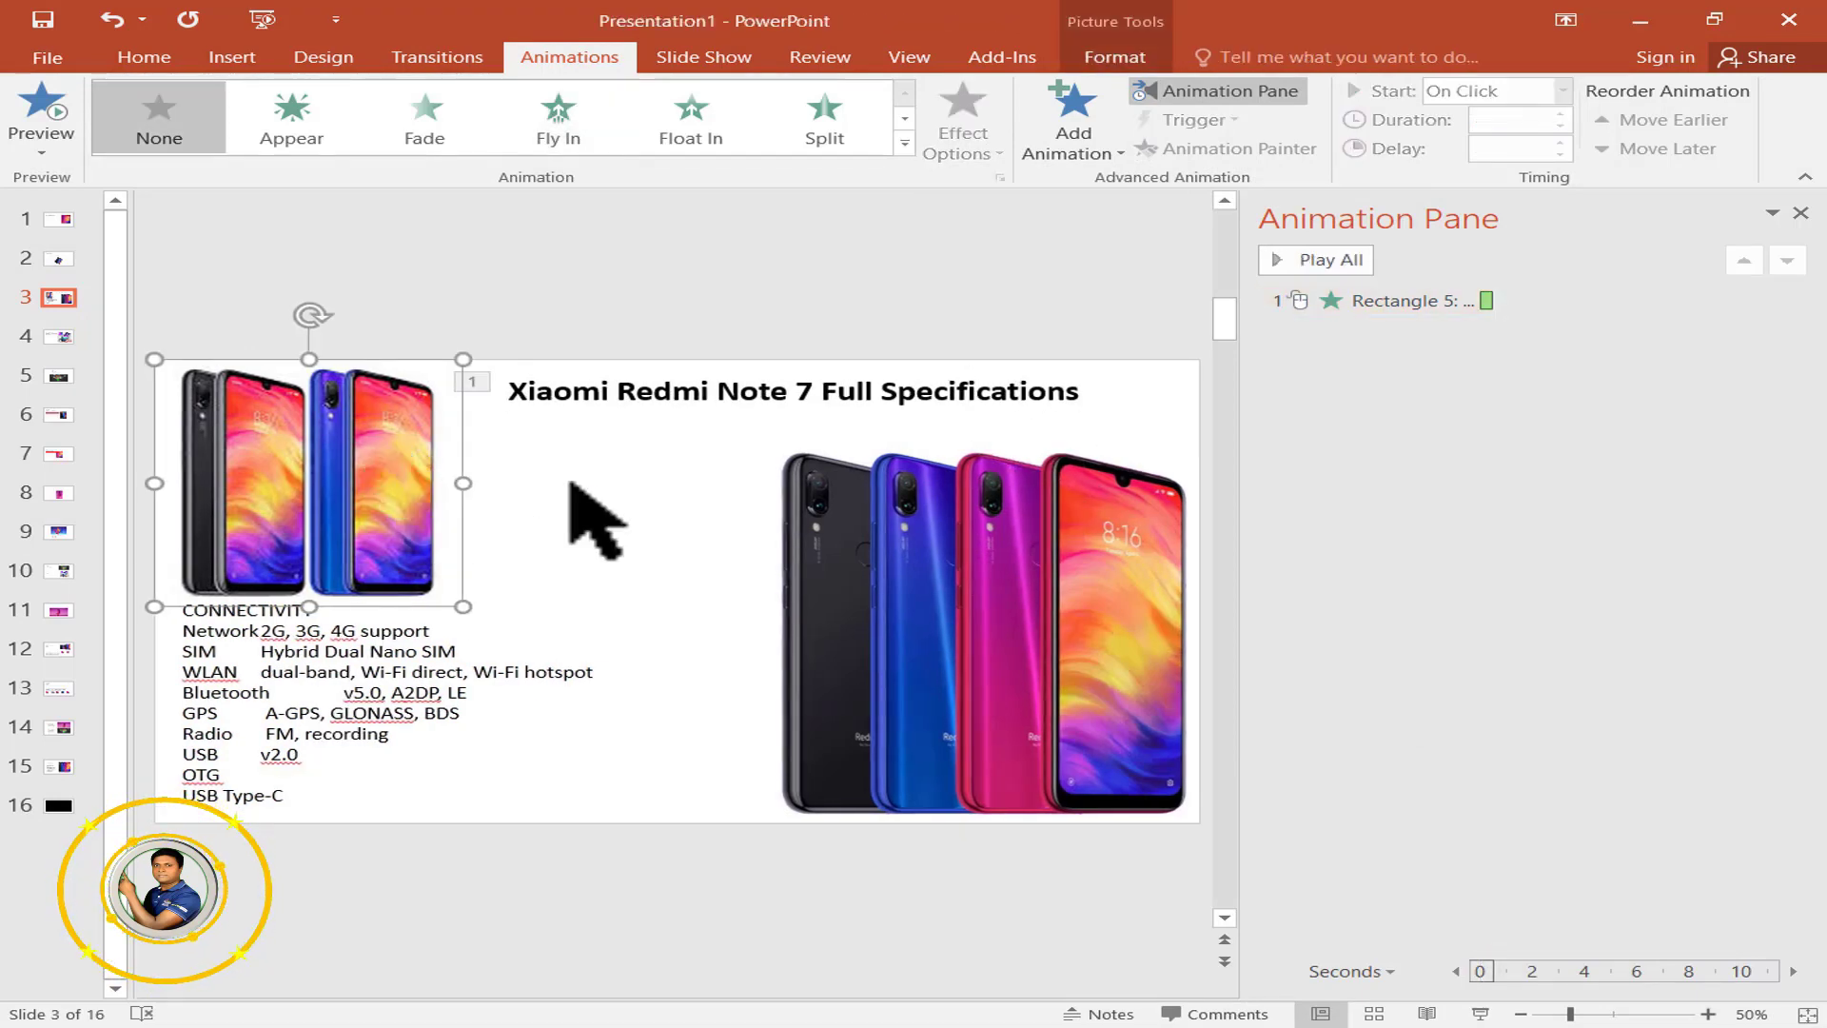
{"action": "left_click", "coordinate": [1071, 115]}
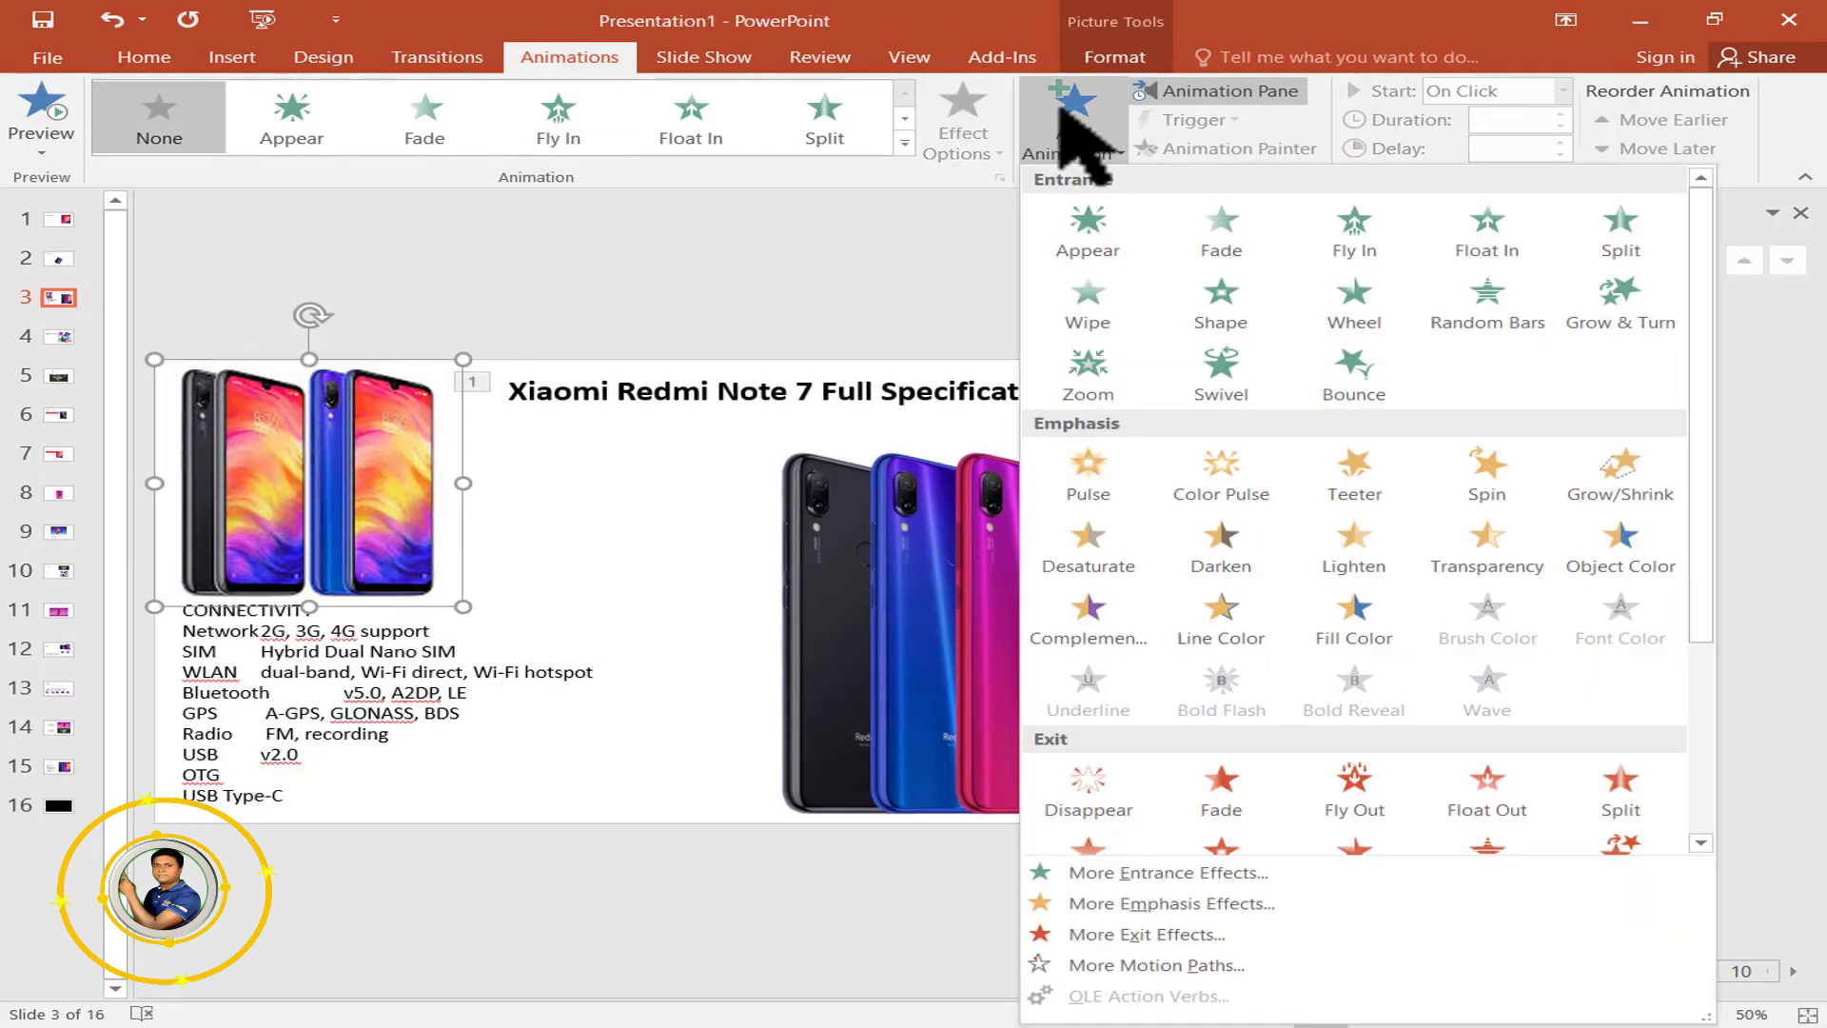
{"action": "left_click", "coordinate": [1218, 873]}
{"action": "left_click_drag", "start_coordinate": [1039, 242], "coordinate": [1334, 203]}
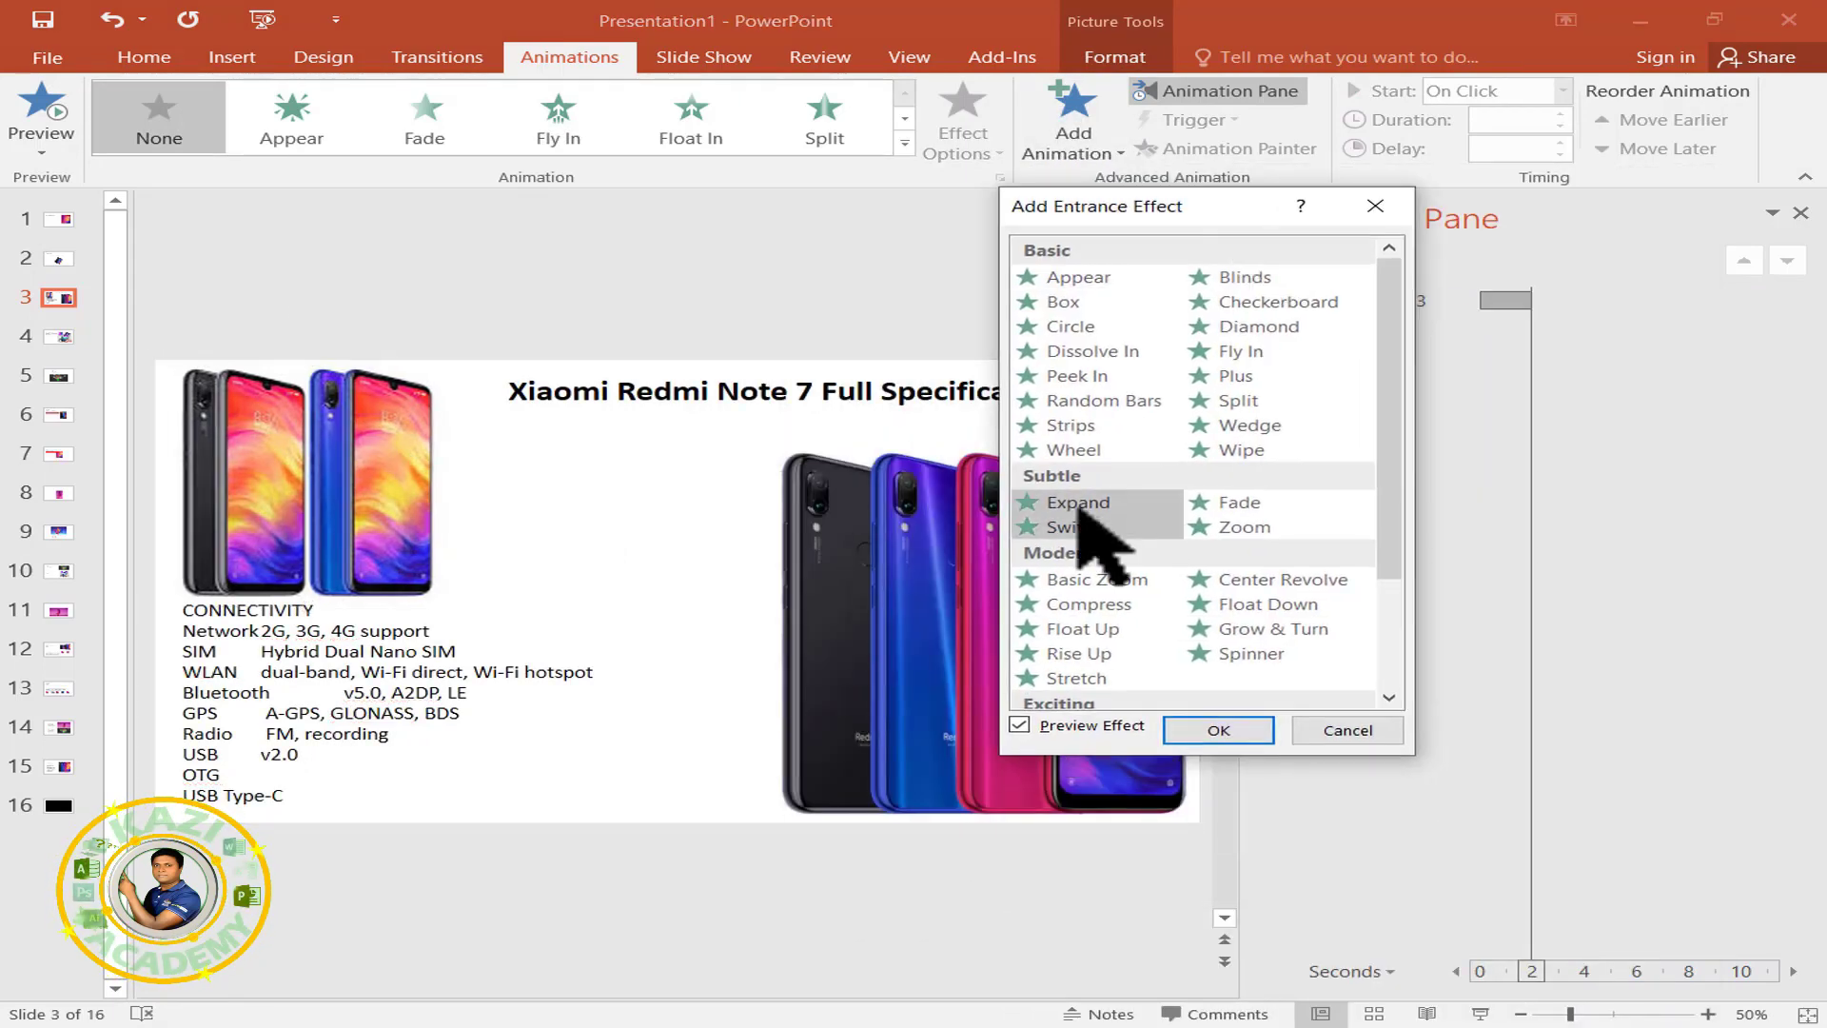
{"action": "left_click", "coordinate": [1218, 730]}
Set both the title's Fly In and the picture's Expand to start With Previous.
{"action": "left_click", "coordinate": [1763, 300]}
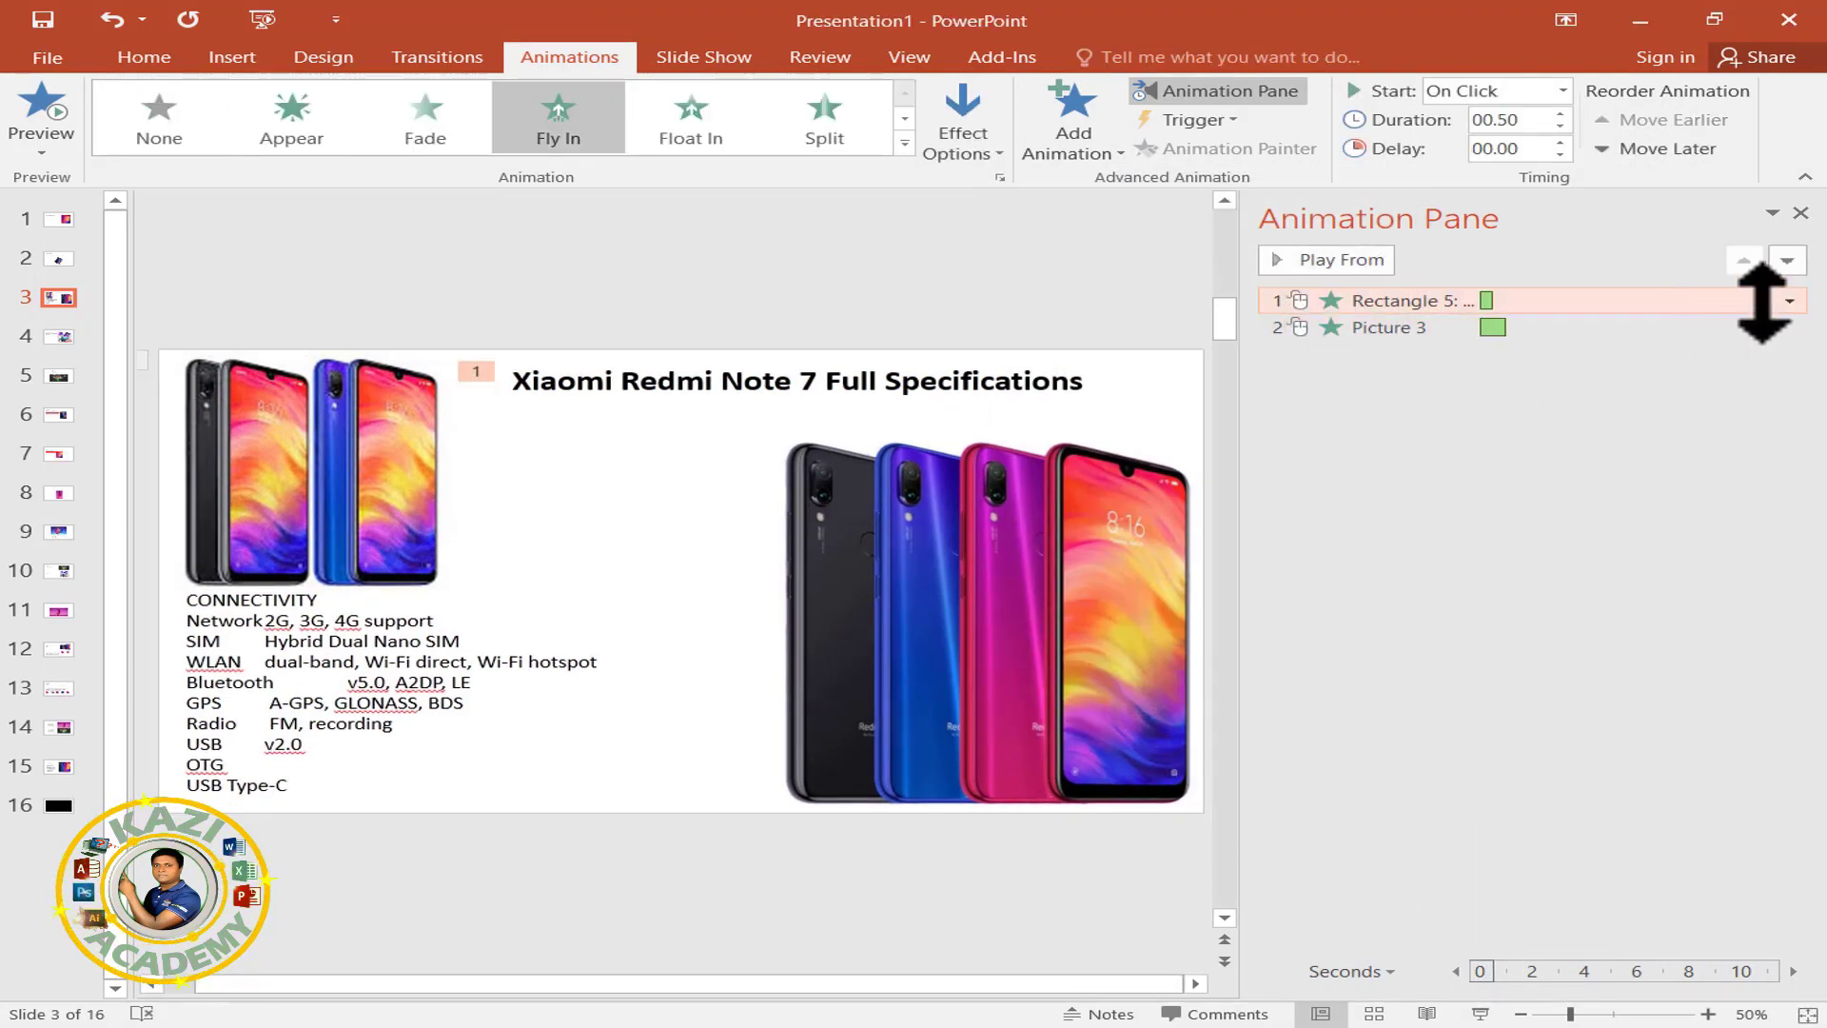
{"action": "left_click", "coordinate": [1788, 301]}
{"action": "left_click", "coordinate": [1746, 354]}
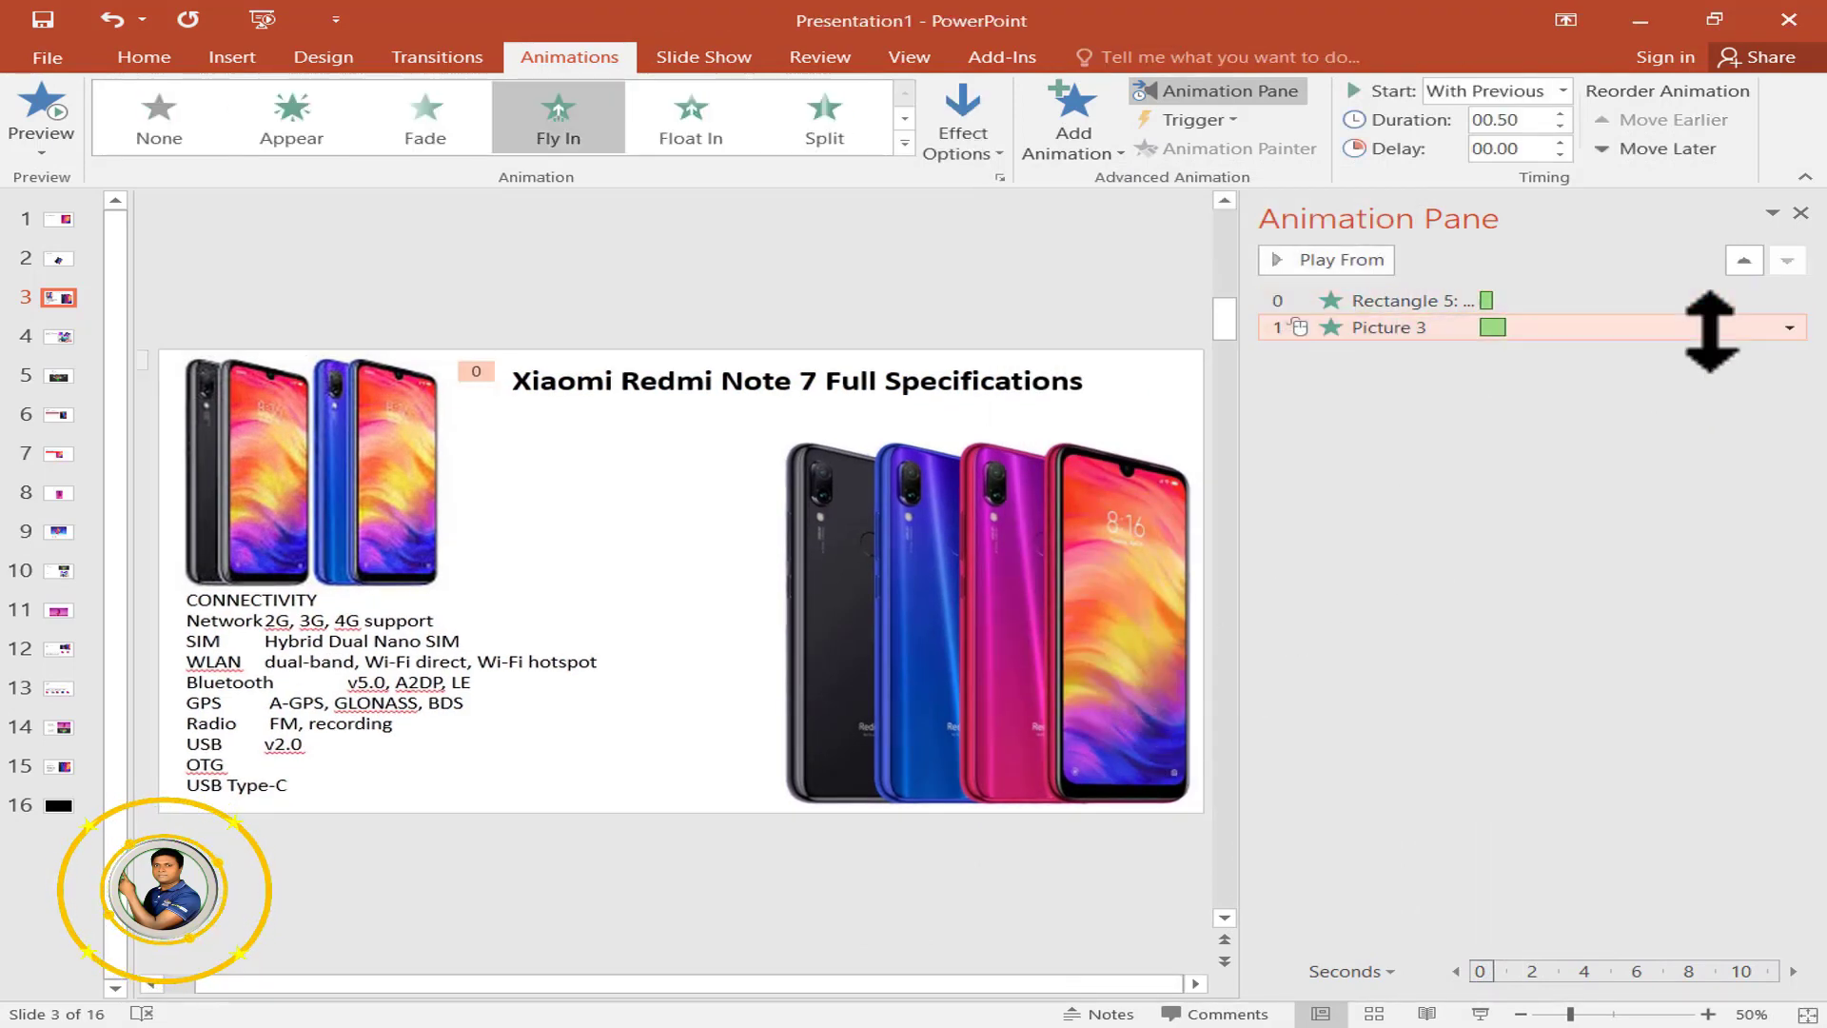
{"action": "left_click", "coordinate": [1785, 327]}
{"action": "left_click", "coordinate": [1789, 327]}
{"action": "left_click", "coordinate": [1522, 387]}
{"action": "left_click", "coordinate": [1603, 301]}
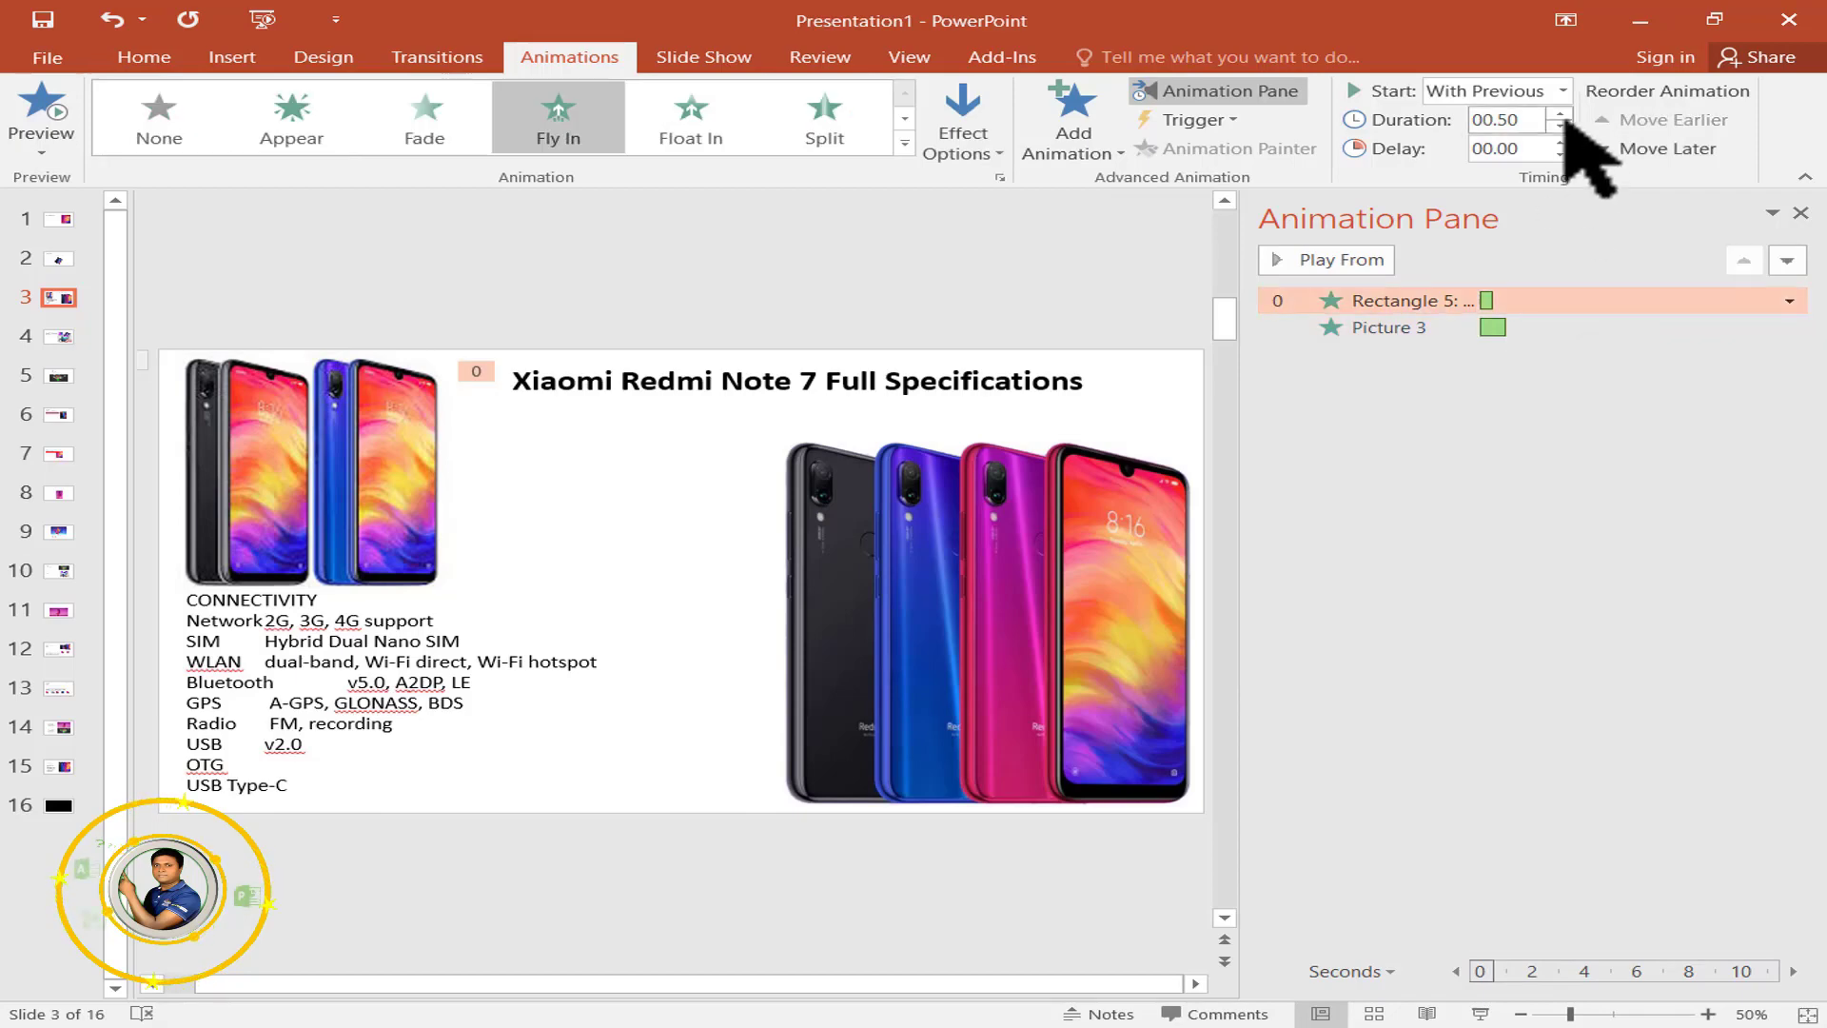
{"action": "left_click", "coordinate": [1570, 324]}
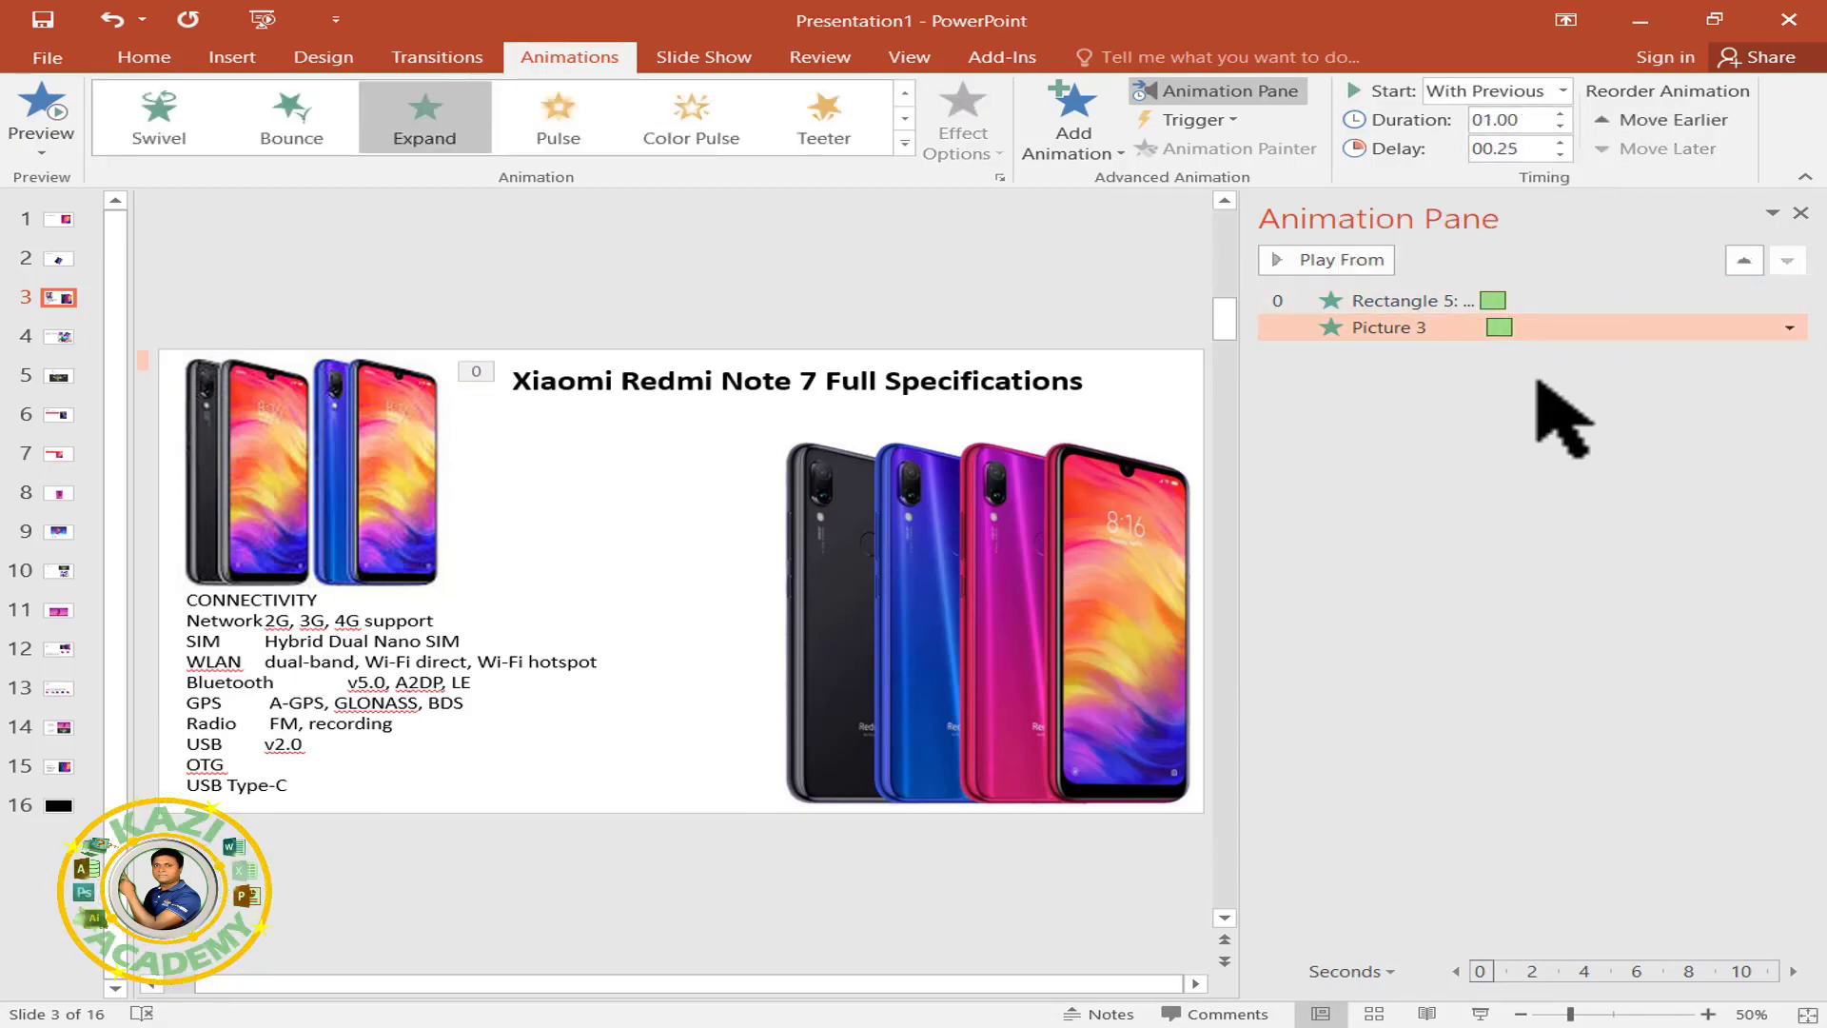
{"action": "left_click", "coordinate": [1561, 418]}
{"action": "left_click", "coordinate": [430, 705]}
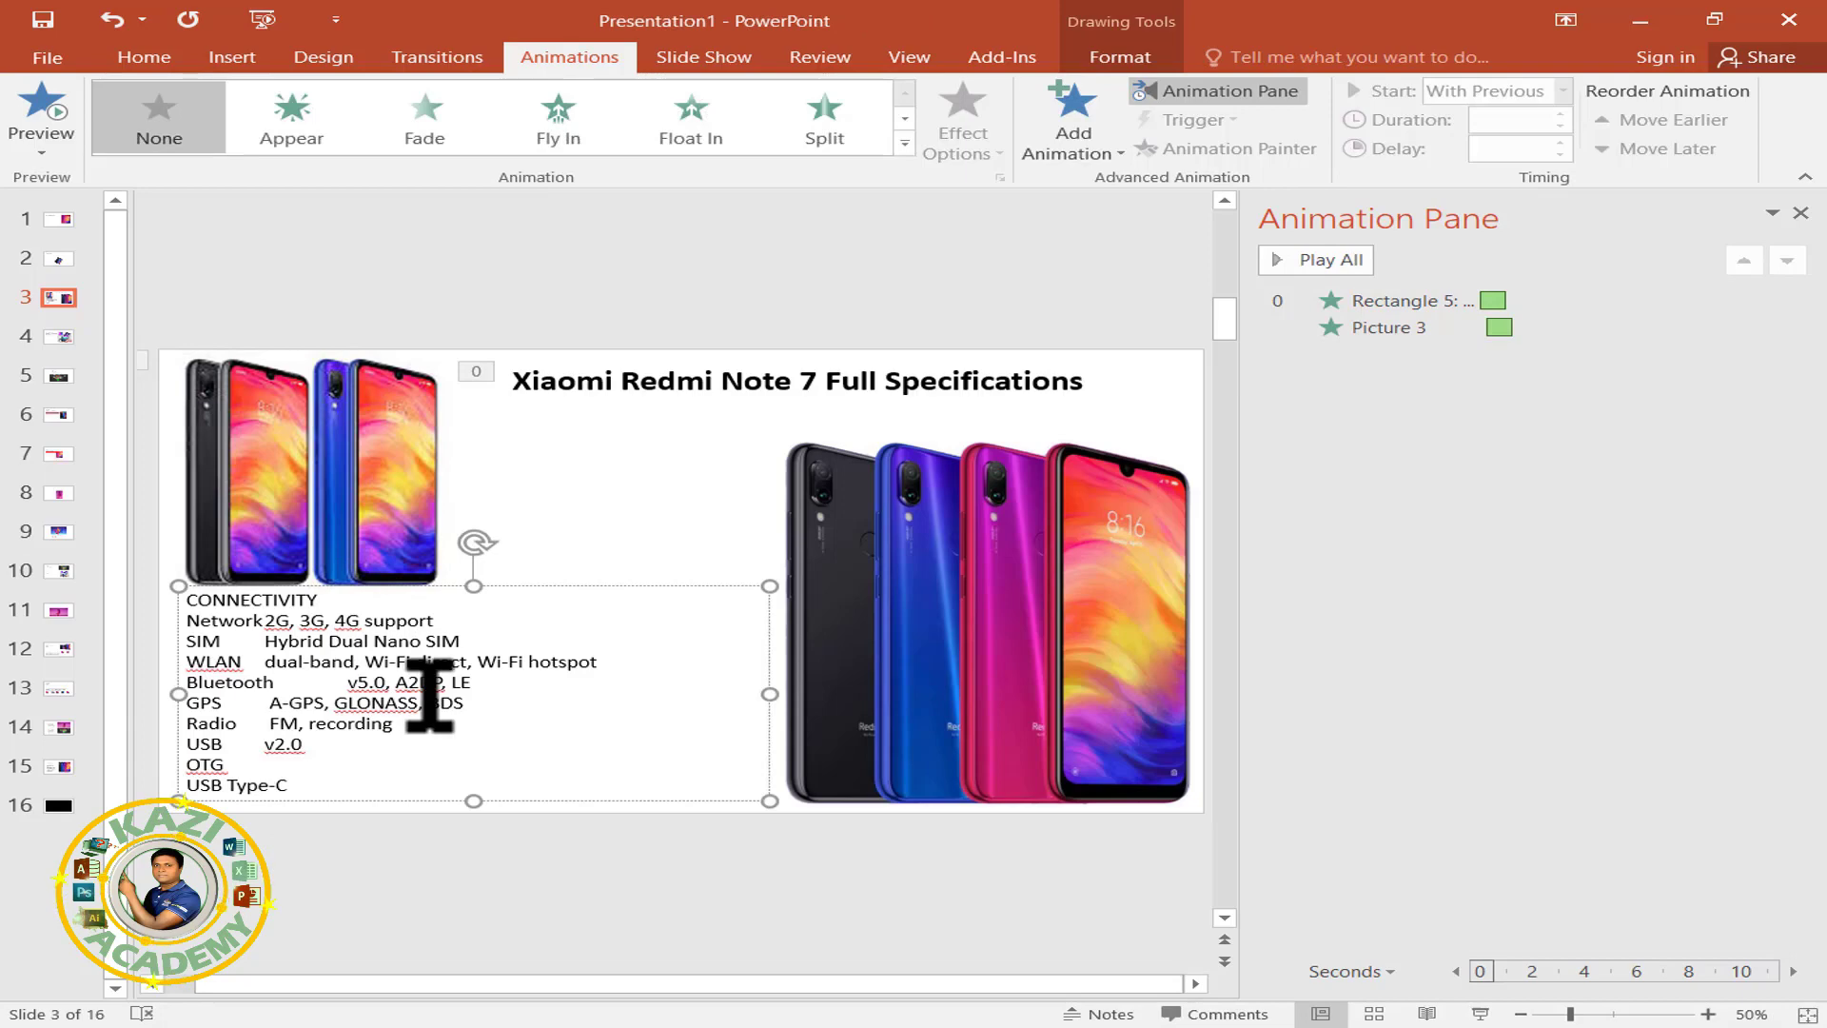
Give the specifications text a Stretch entrance that starts With Previous.
{"action": "left_click", "coordinate": [1071, 129]}
{"action": "left_click", "coordinate": [1170, 872]}
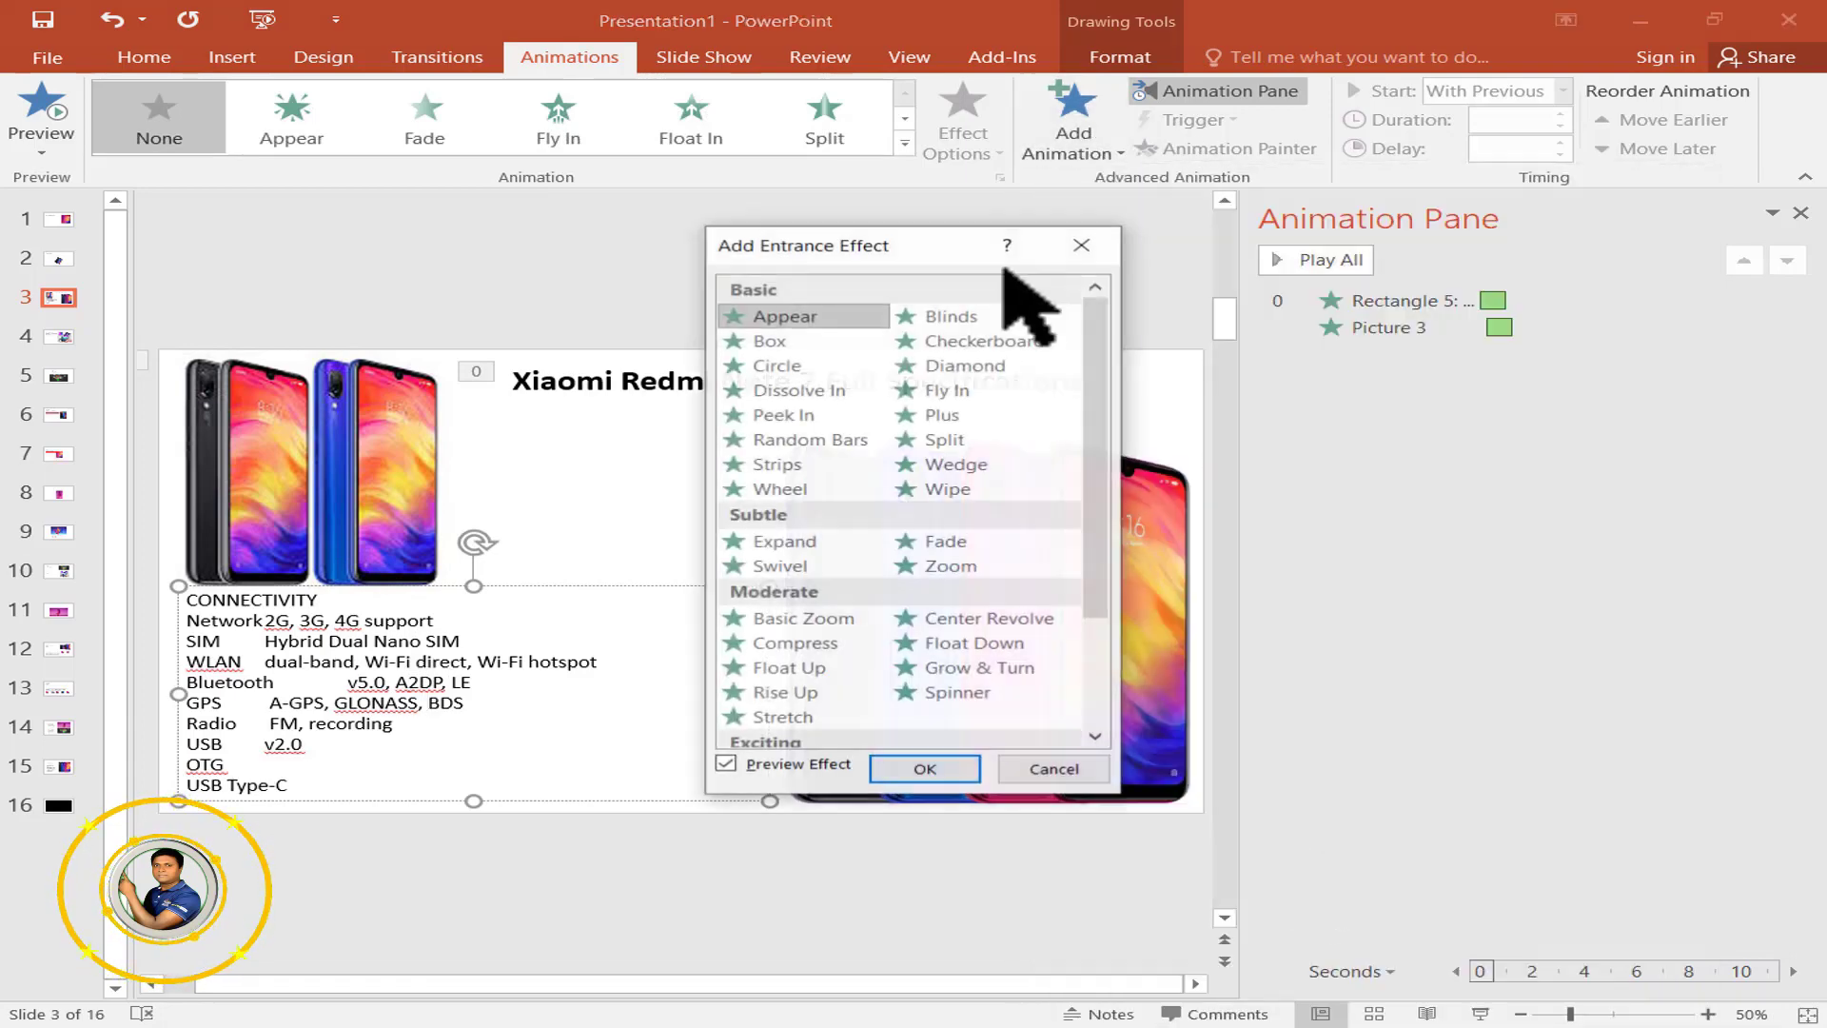
{"action": "left_click_drag", "start_coordinate": [958, 249], "coordinate": [1322, 182]}
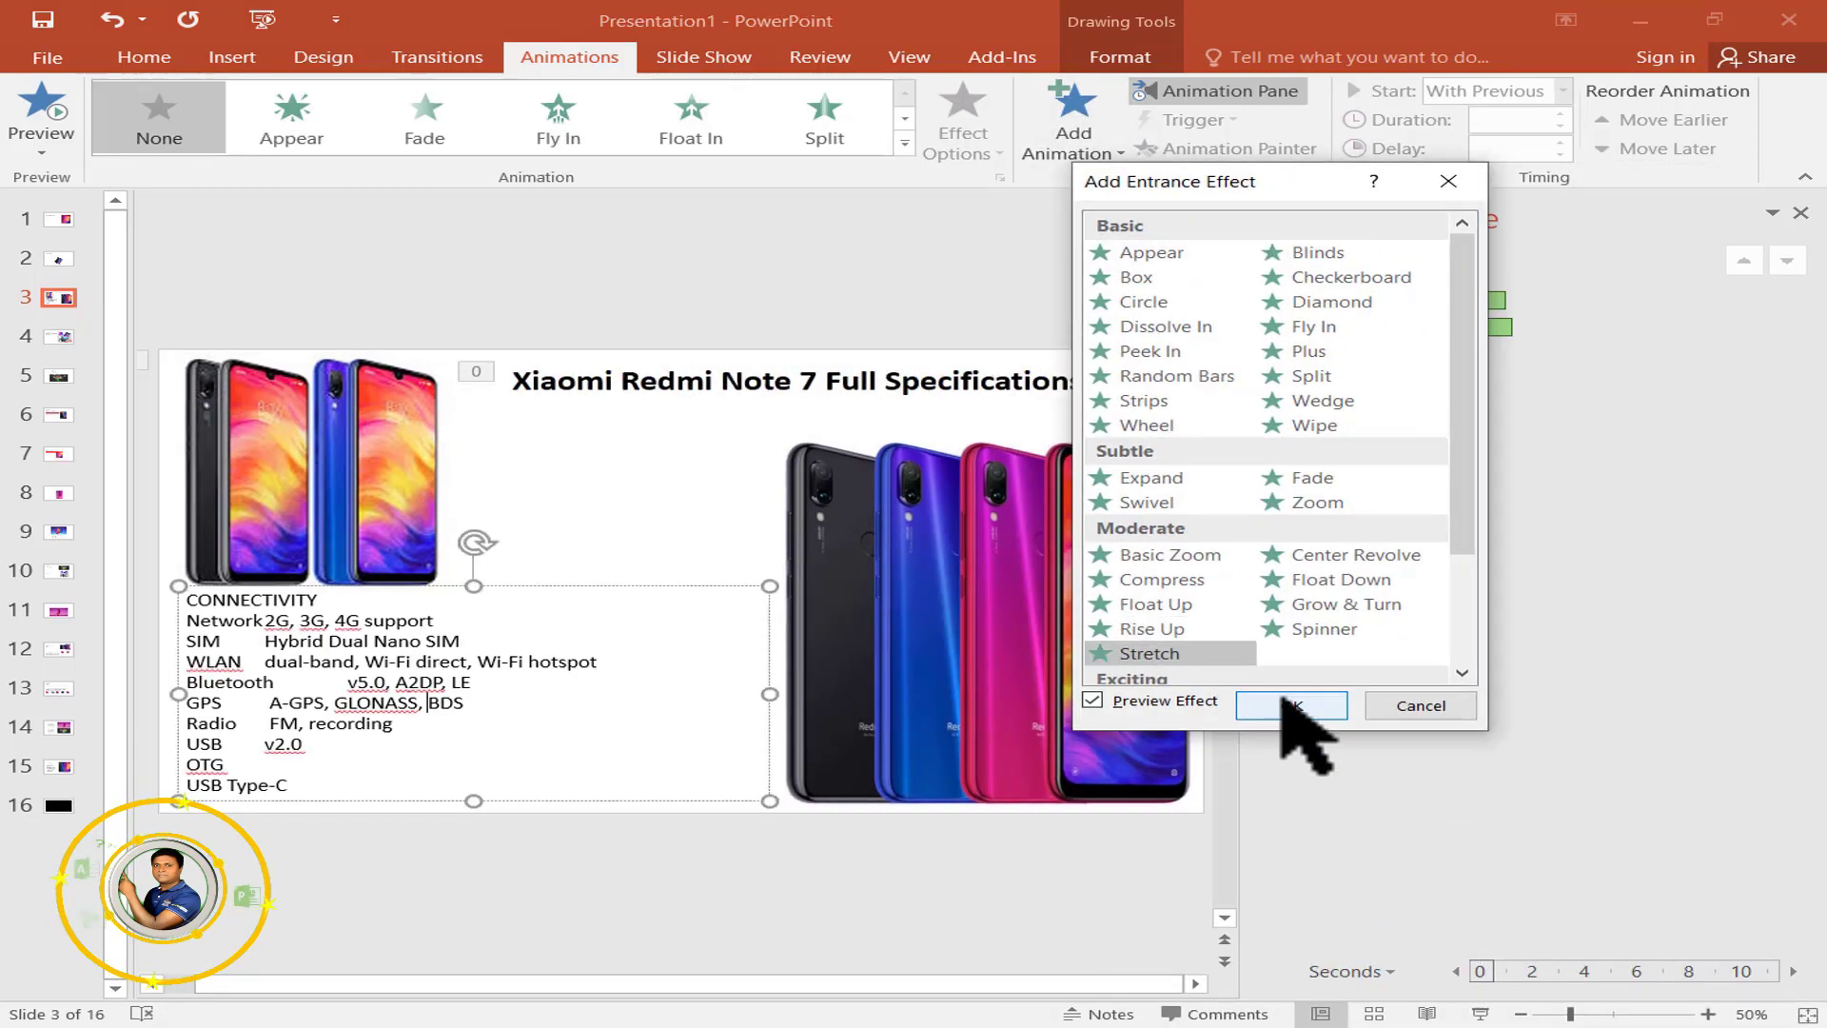
{"action": "left_click", "coordinate": [1292, 705]}
{"action": "left_click", "coordinate": [1789, 354]}
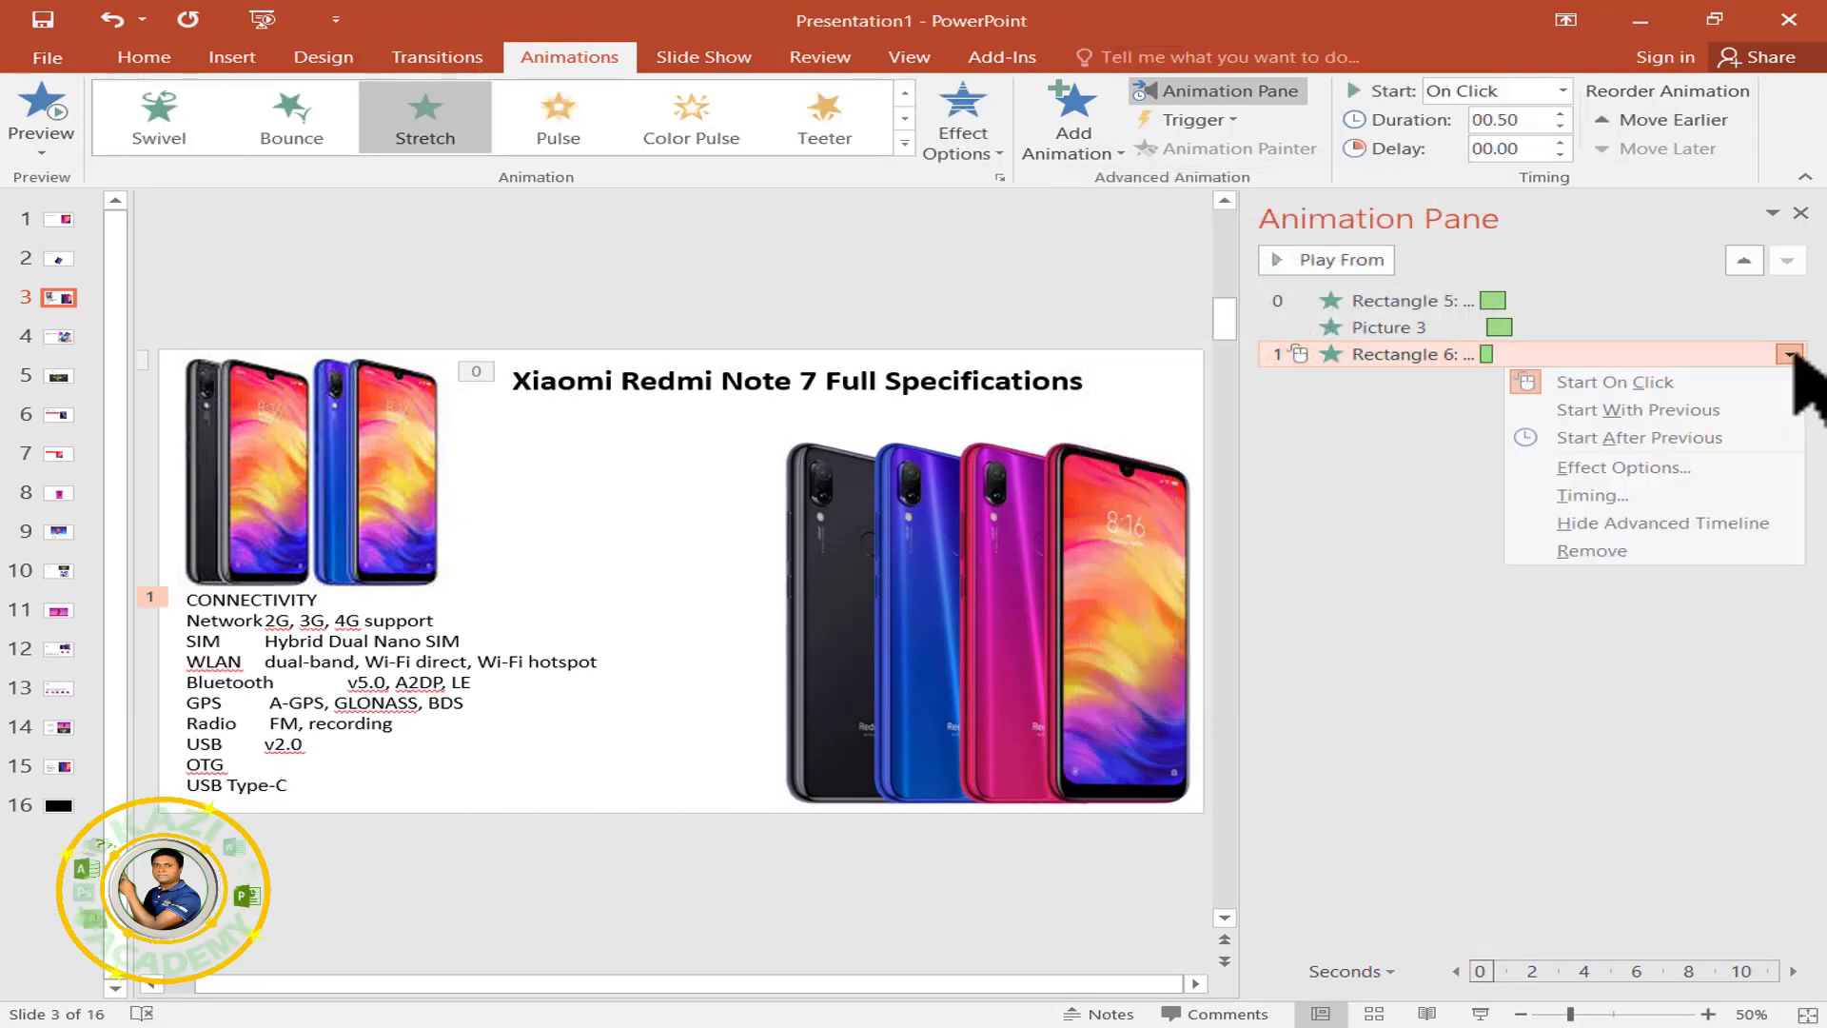
{"action": "left_click", "coordinate": [1636, 409]}
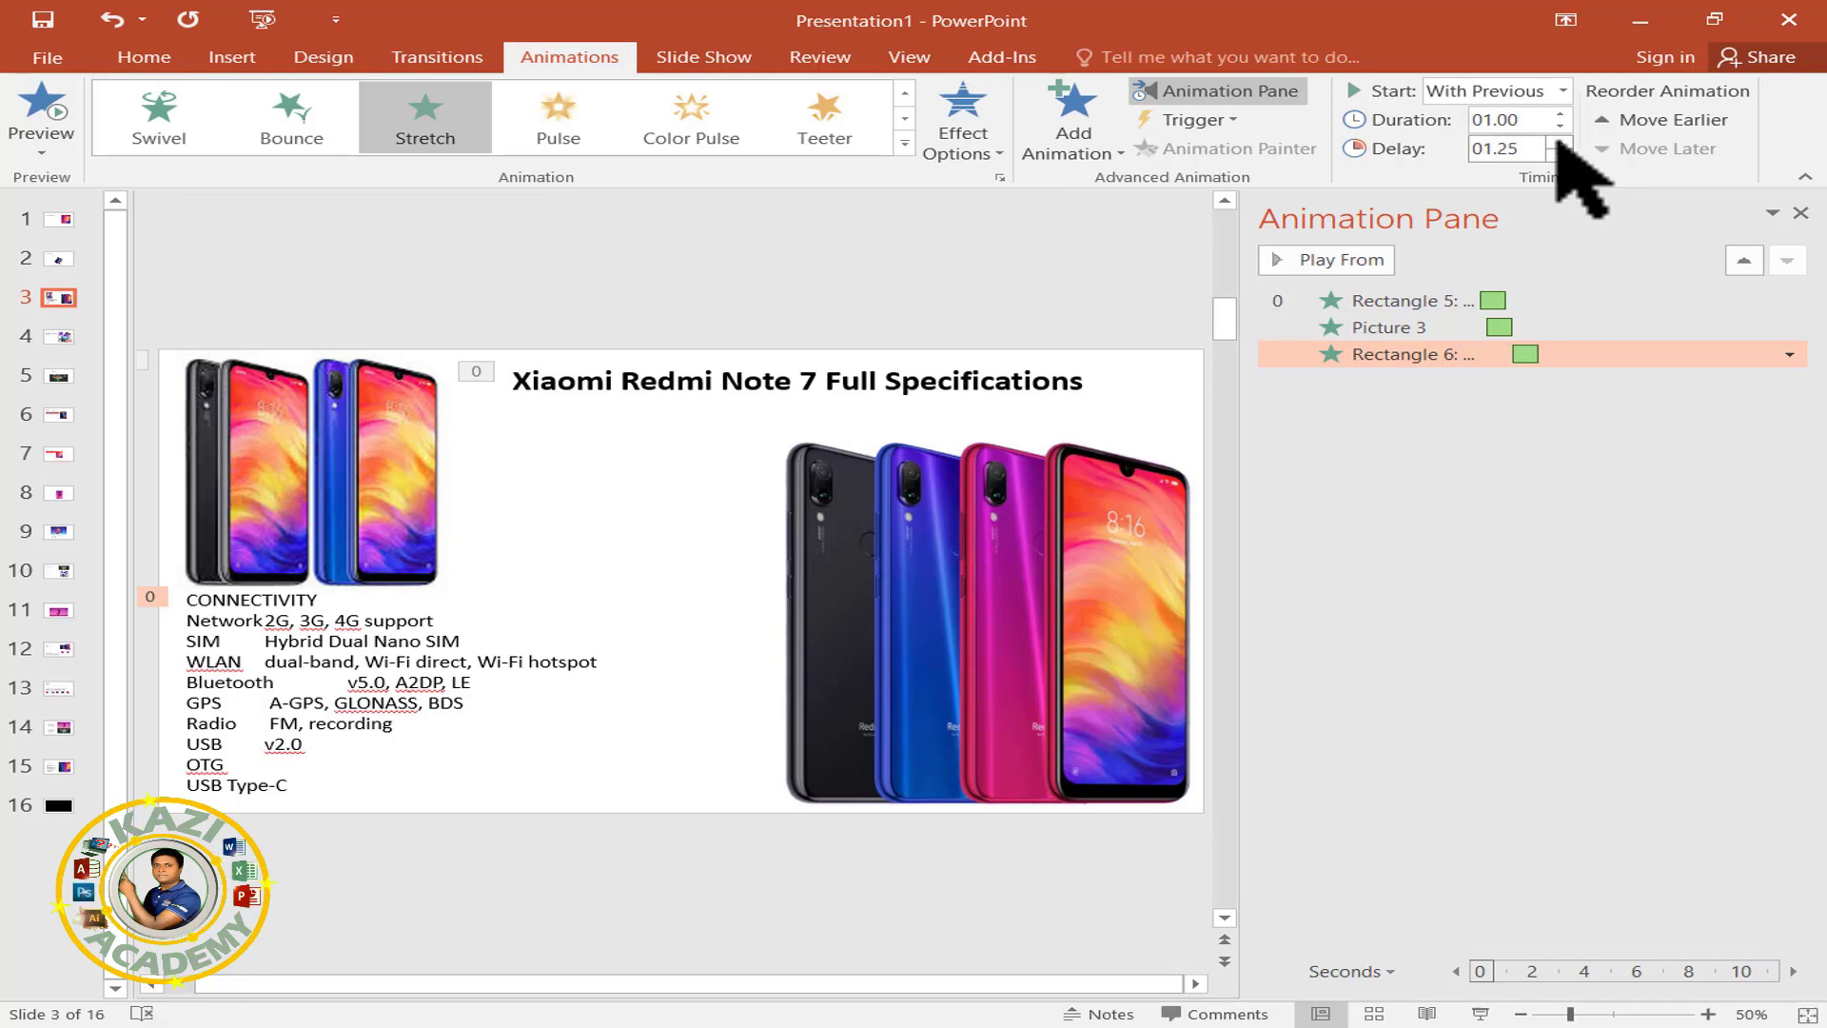
Give the right phone picture a Bounce entrance that starts With Previous.
{"action": "left_click", "coordinate": [951, 543]}
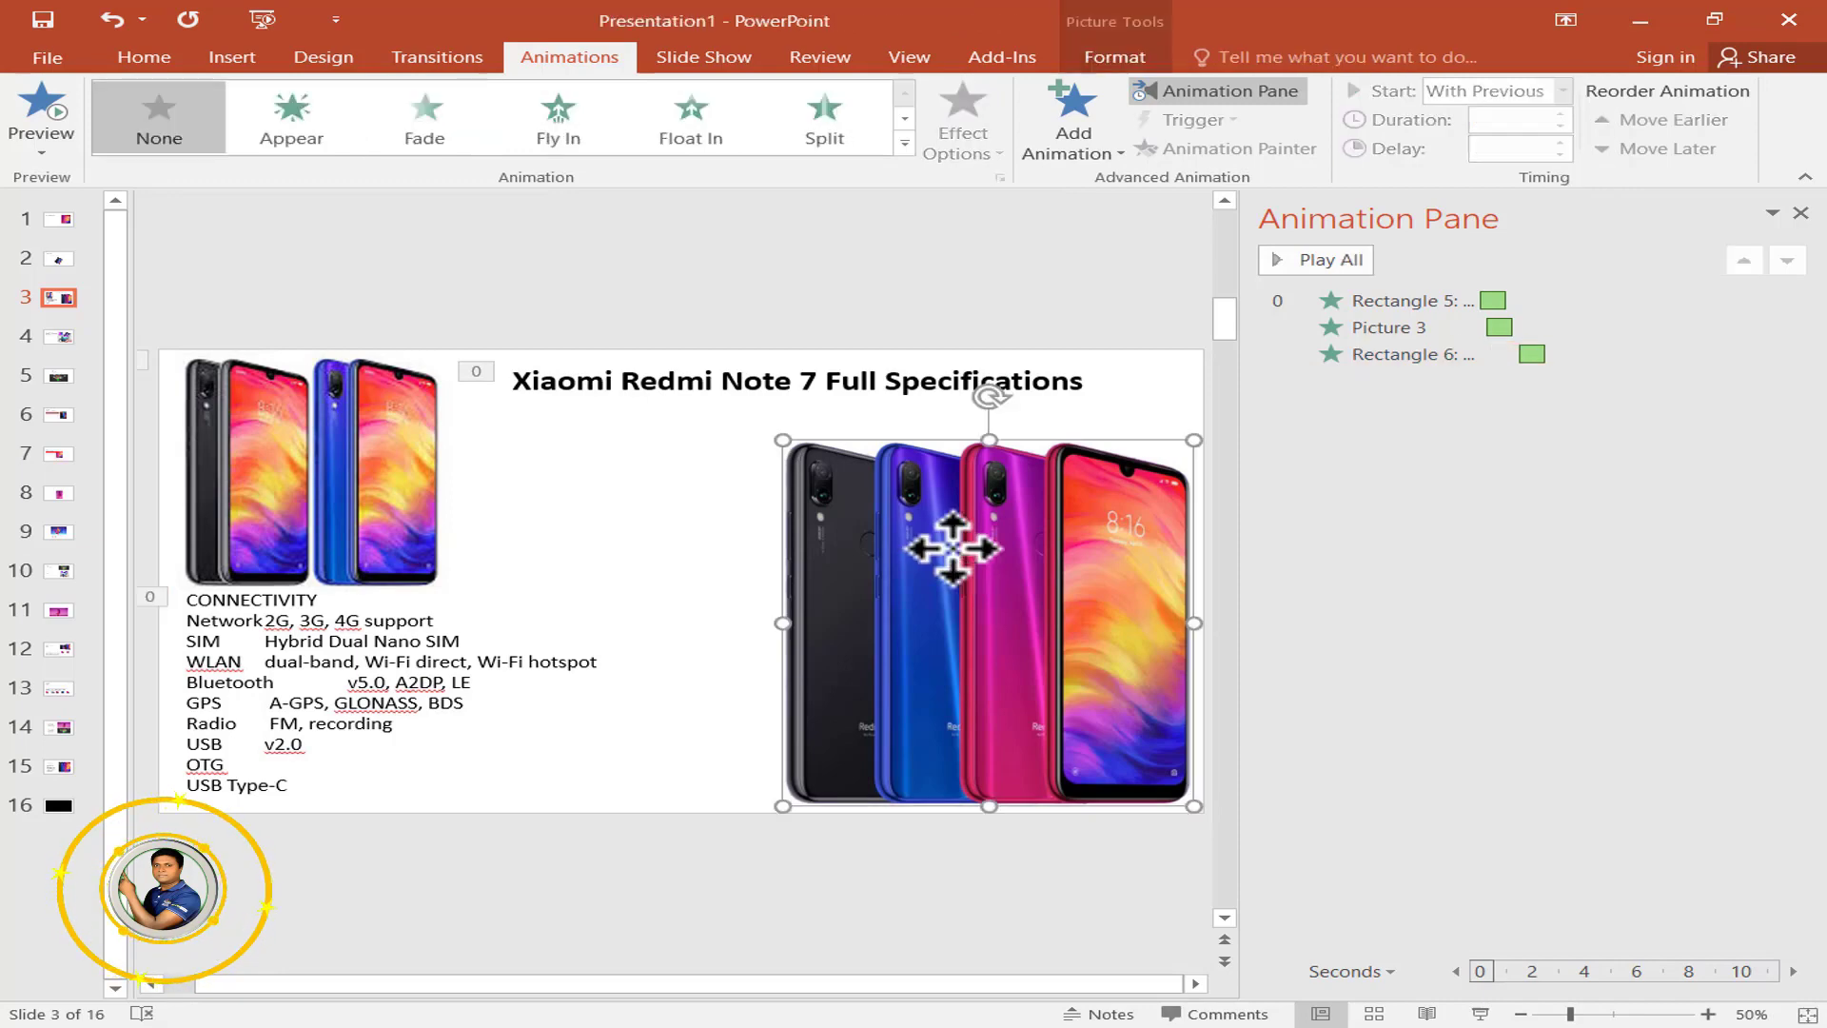
{"action": "left_click", "coordinate": [1118, 124]}
{"action": "left_click", "coordinate": [1237, 873]}
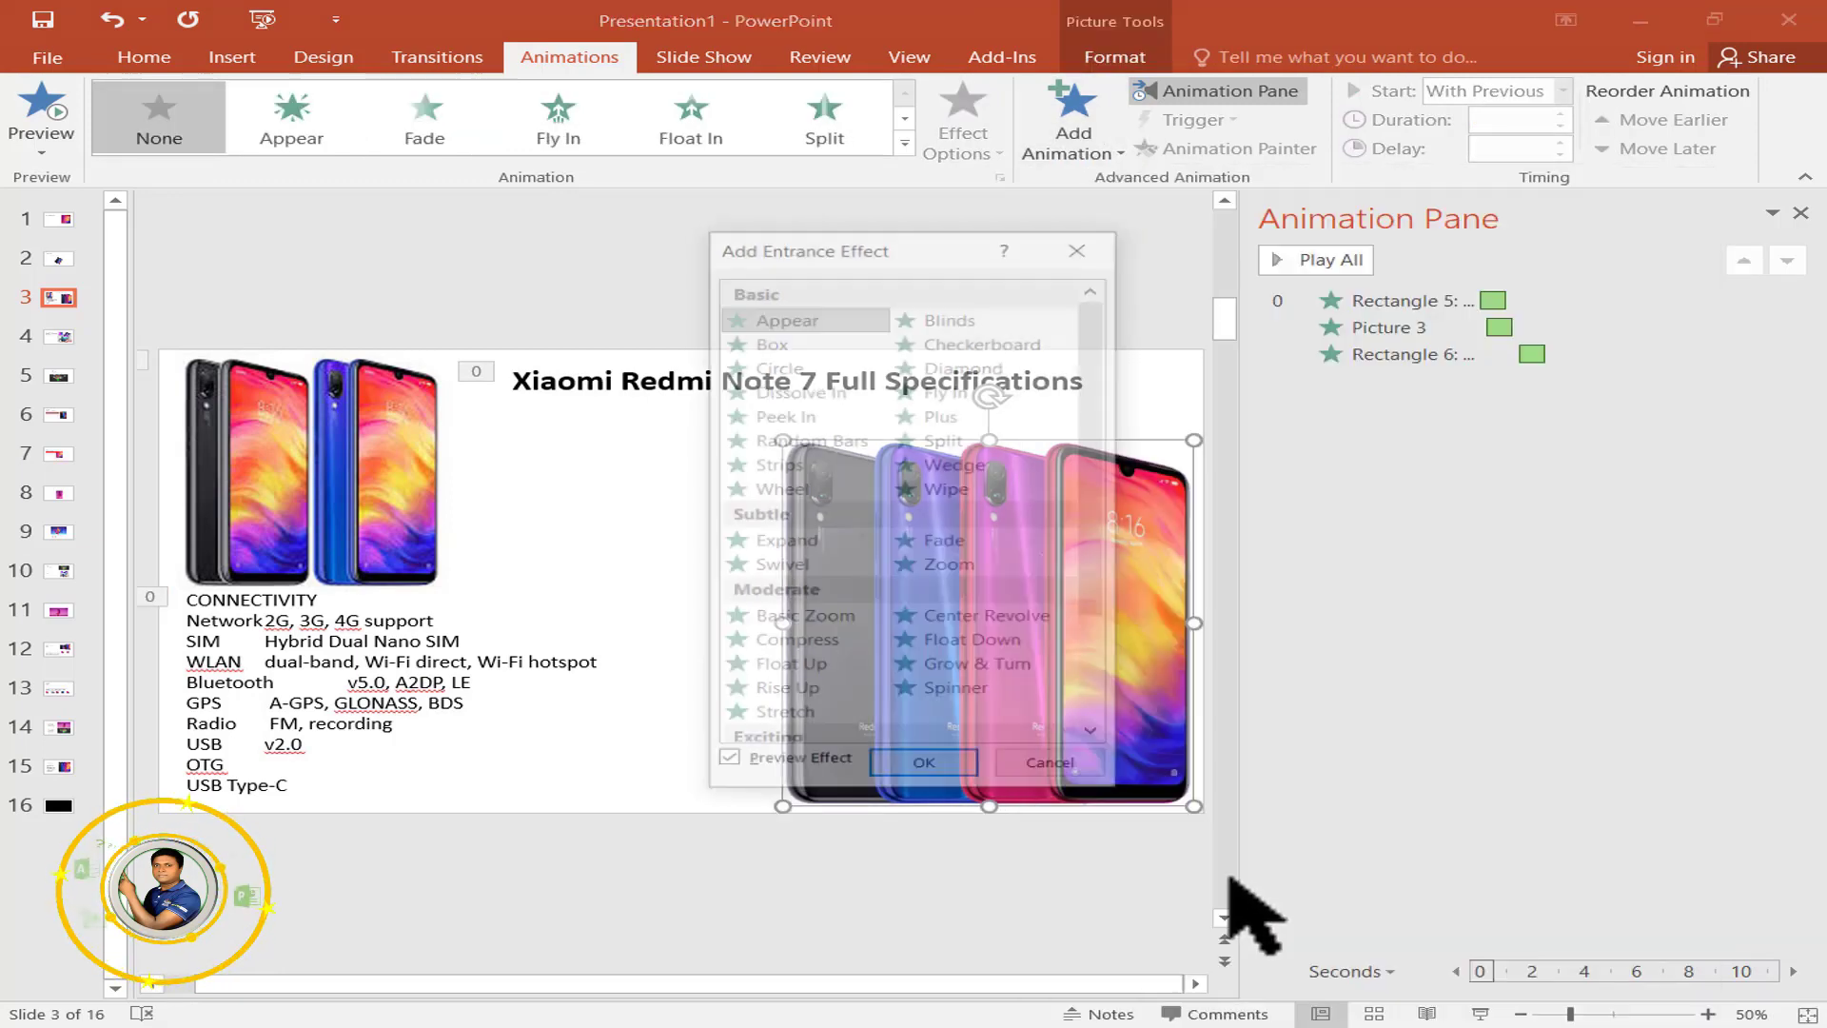
{"action": "left_click_drag", "start_coordinate": [966, 234], "coordinate": [1332, 201]}
{"action": "scroll", "coordinate": [1355, 509], "scroll_direction": "down", "scroll_amount": 2}
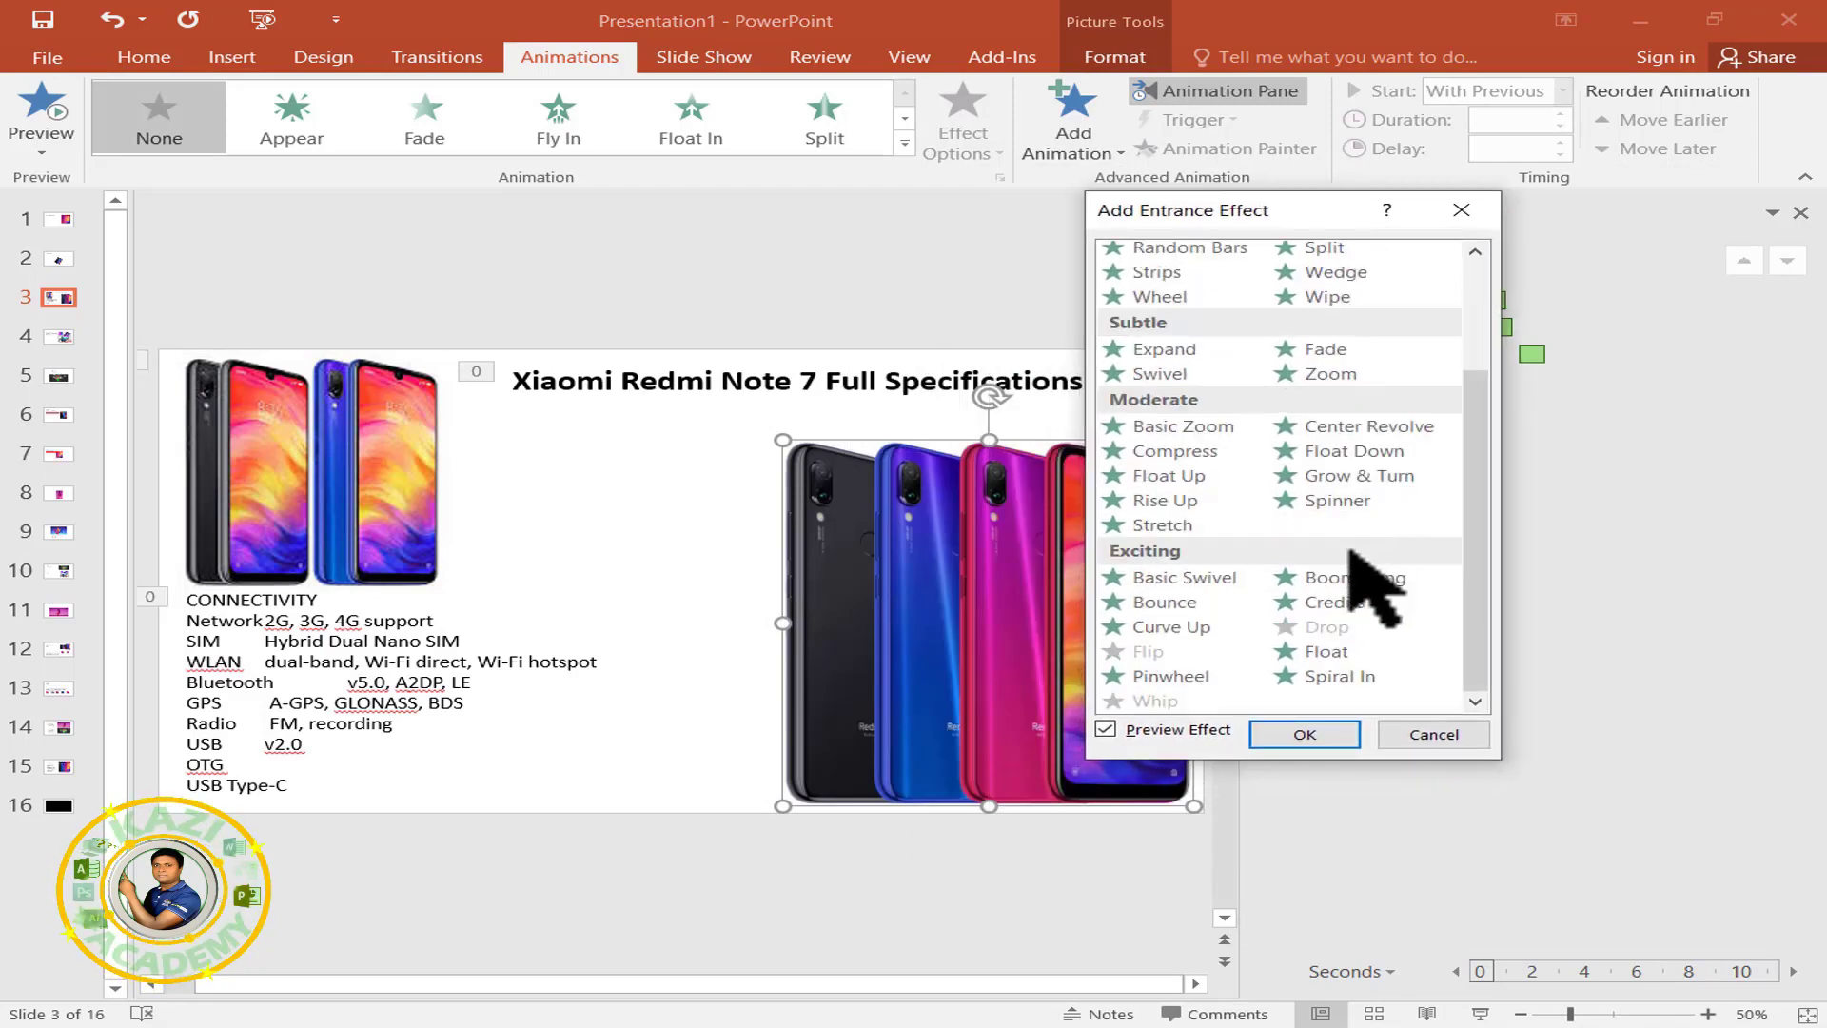
{"action": "left_click", "coordinate": [1160, 675]}
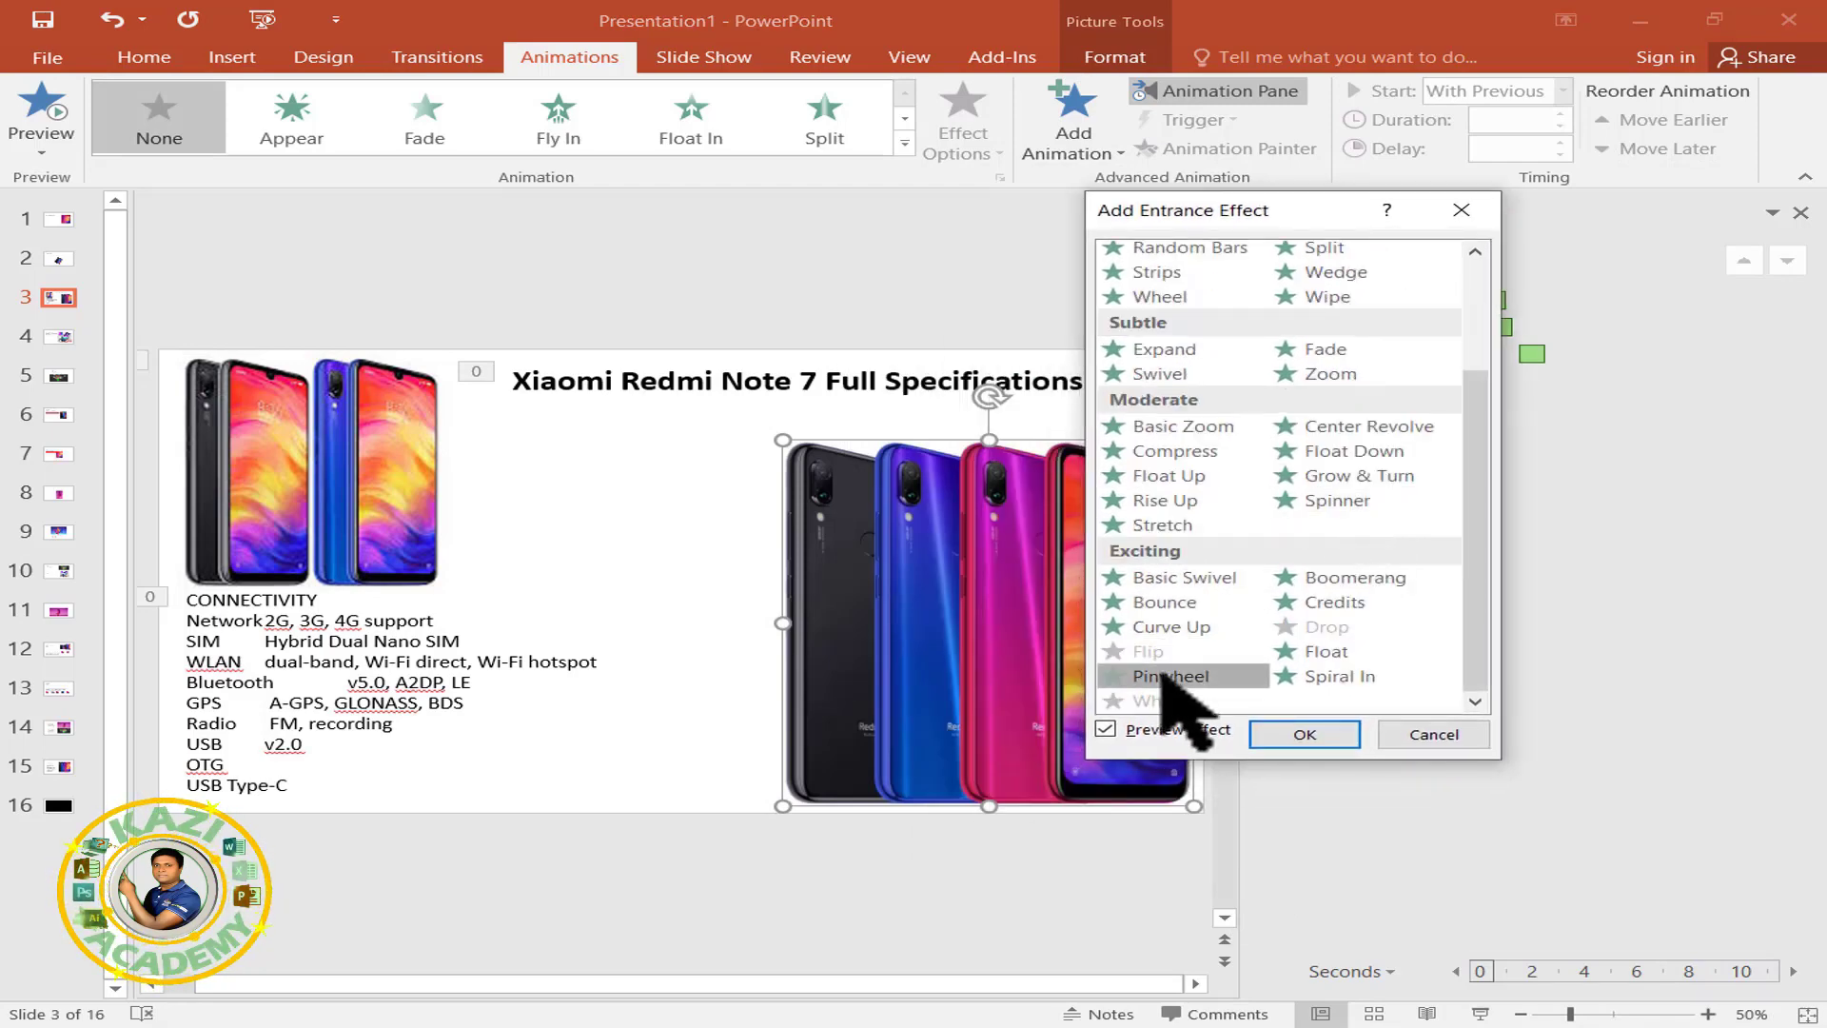
{"action": "left_click", "coordinate": [1163, 602]}
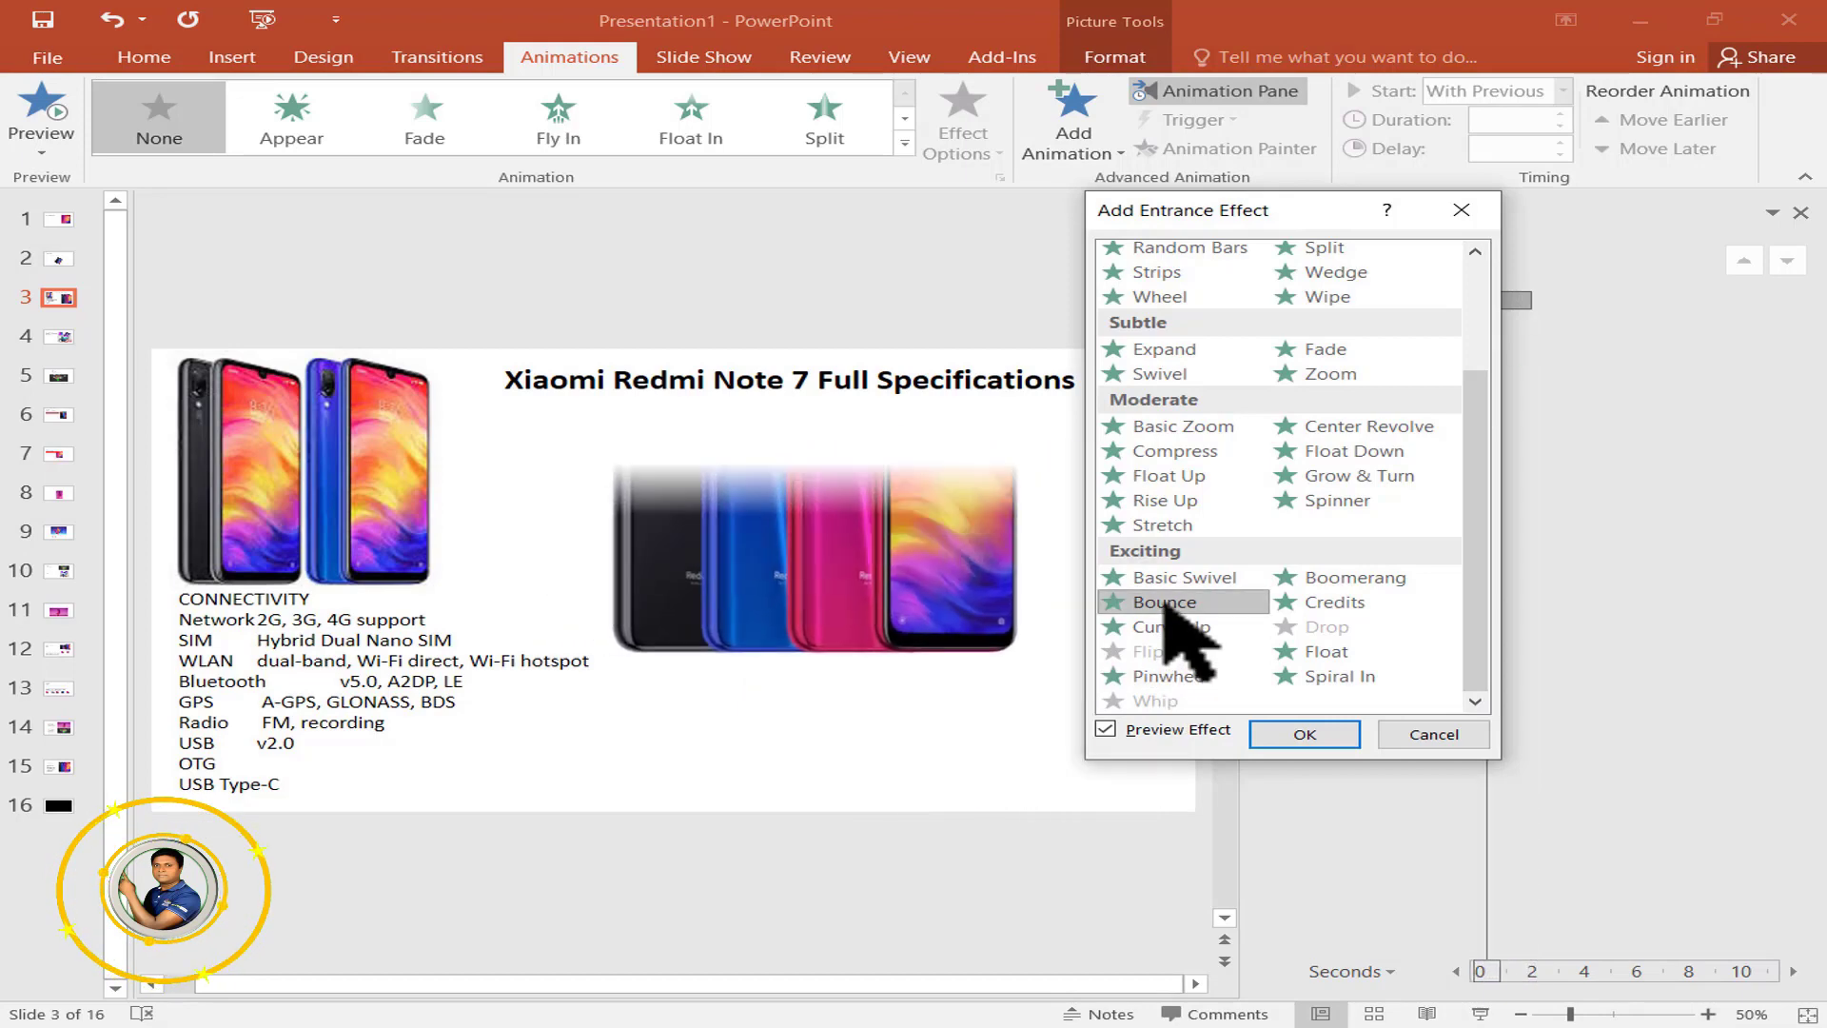
{"action": "left_click", "coordinate": [1294, 734]}
{"action": "left_click", "coordinate": [1789, 381]}
{"action": "left_click", "coordinate": [1639, 435]}
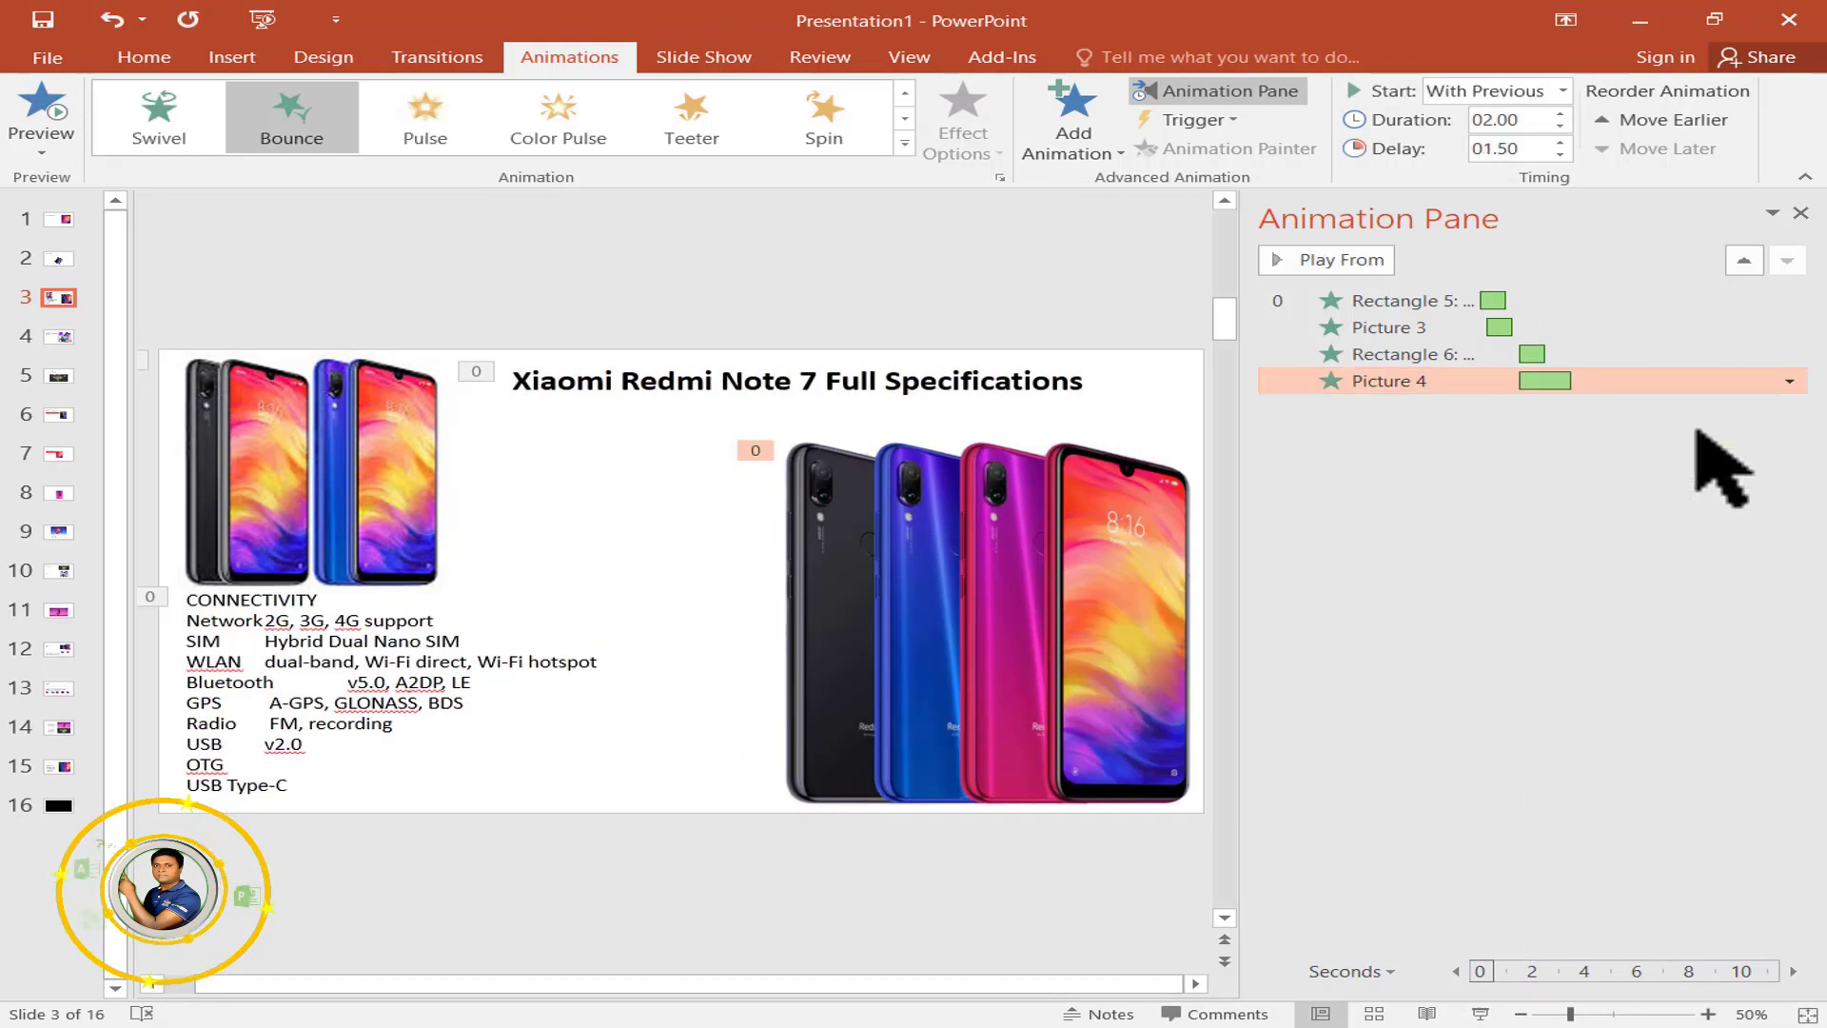
Lengthen the Bounce animation's delay to 2.75 s.
{"action": "left_click", "coordinate": [1789, 381]}
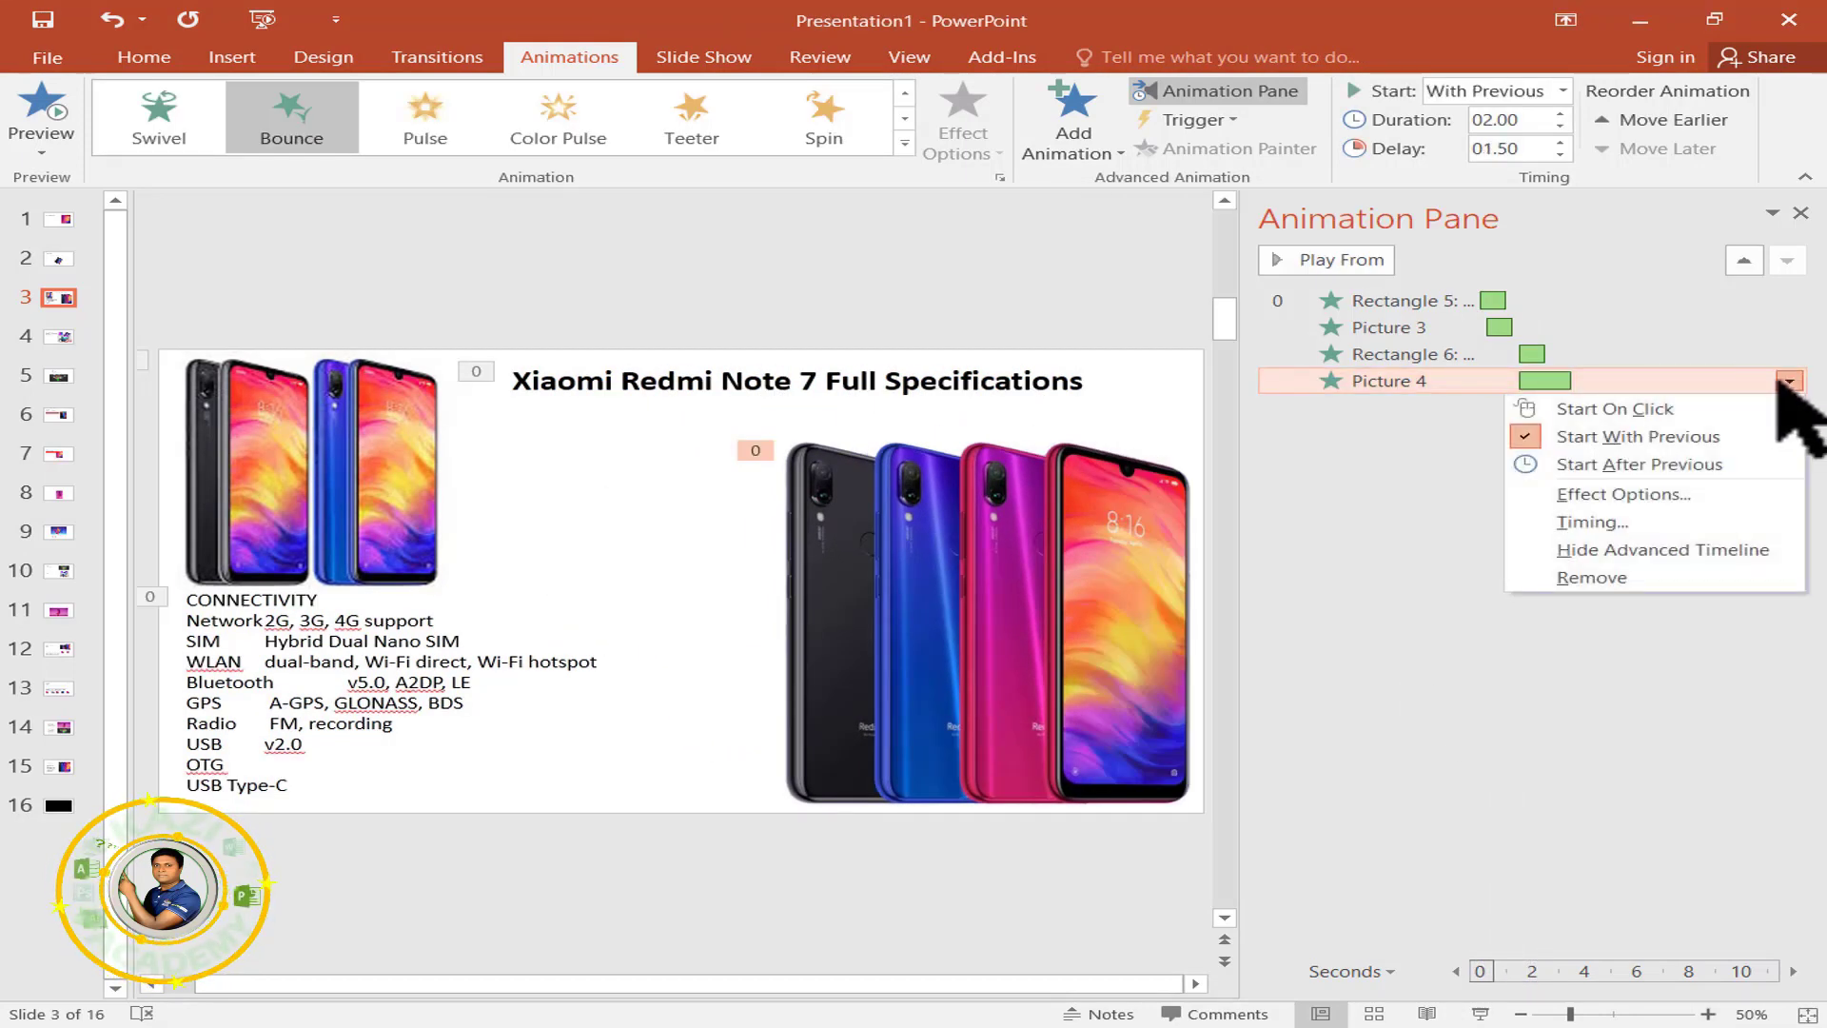
{"action": "left_click", "coordinate": [1560, 141]}
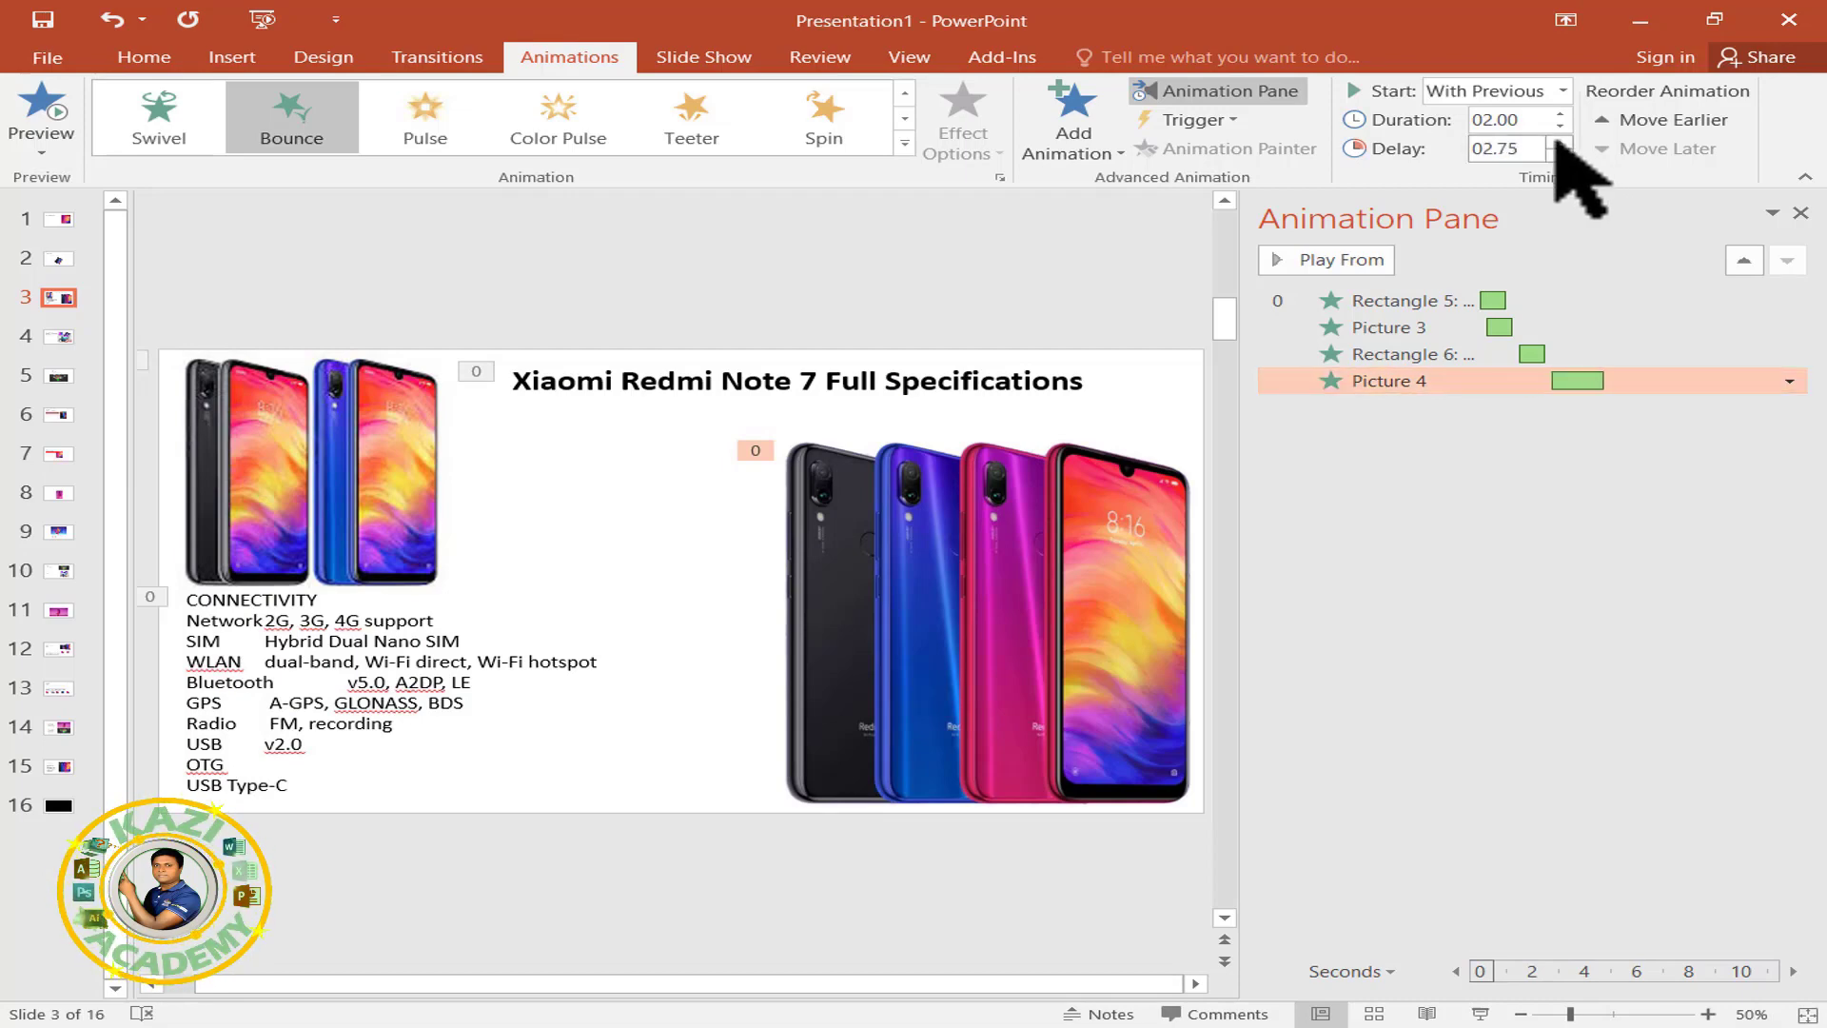
{"action": "left_click", "coordinate": [1583, 694]}
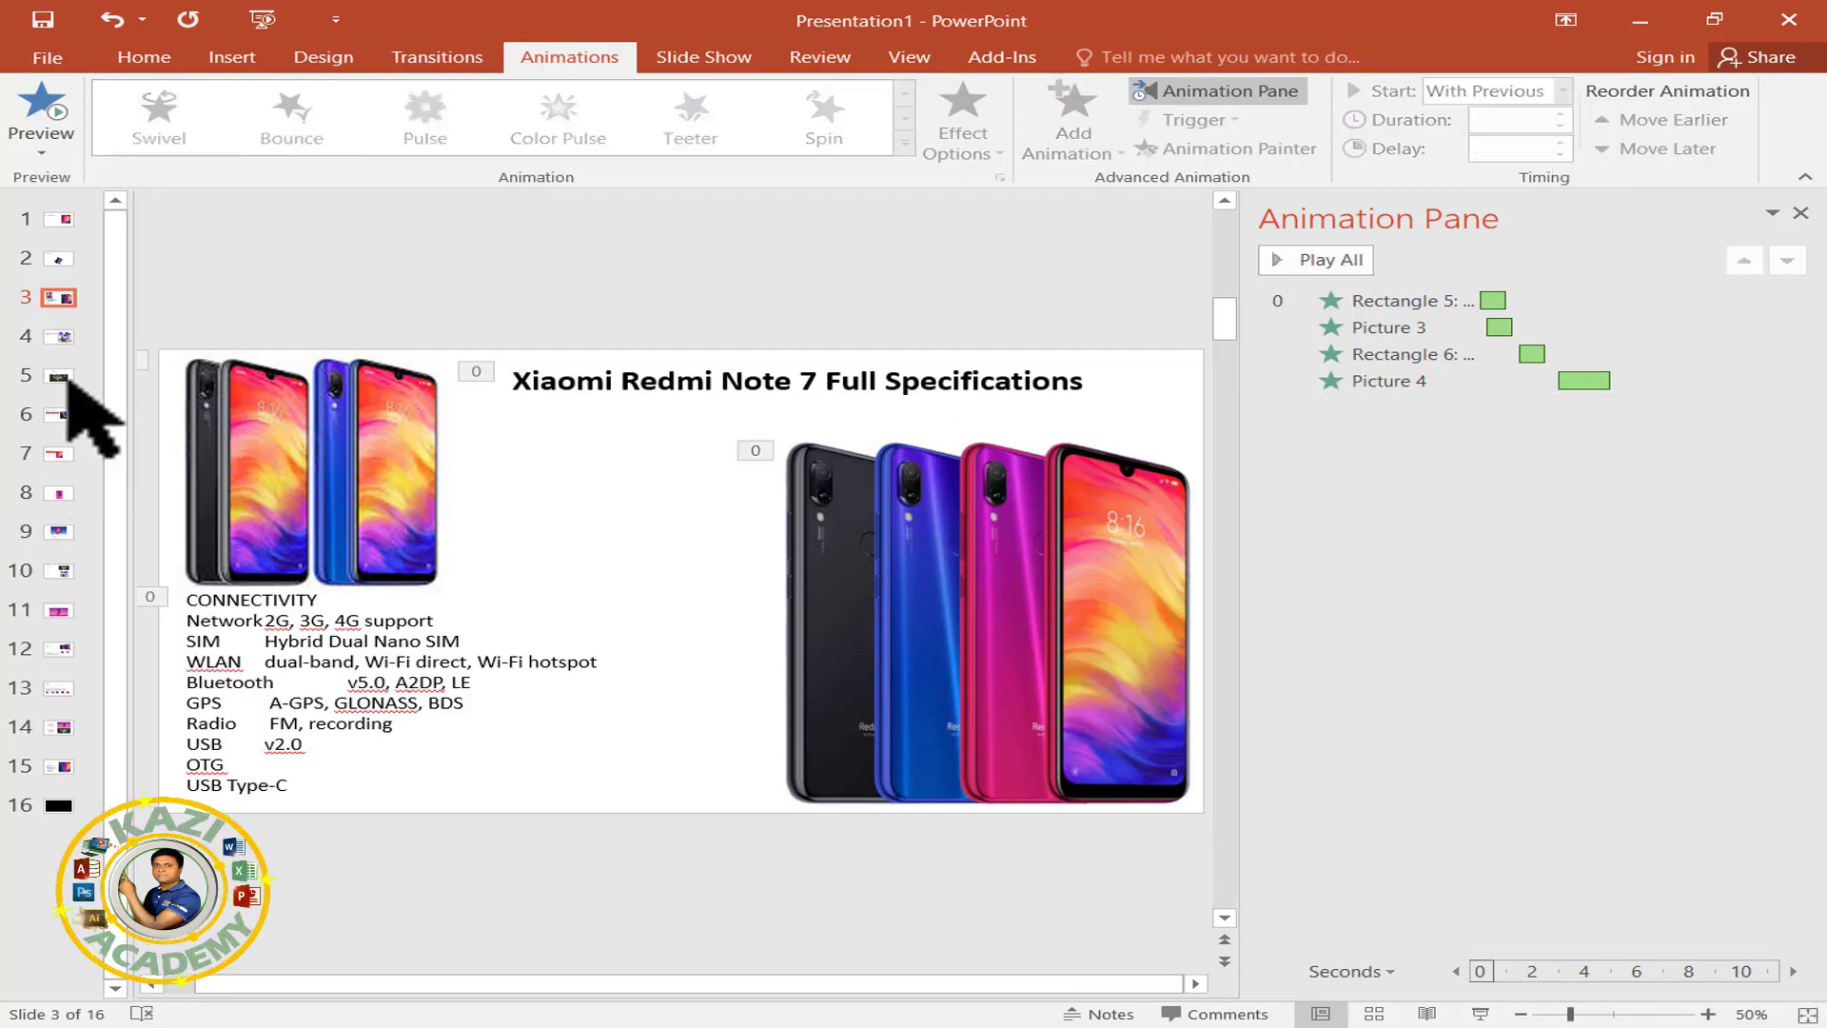
{"action": "left_click", "coordinate": [38, 336]}
Give the slide 15 text box a Float Up entrance With Previous, then go to slide 16.
{"action": "left_click", "coordinate": [1071, 128]}
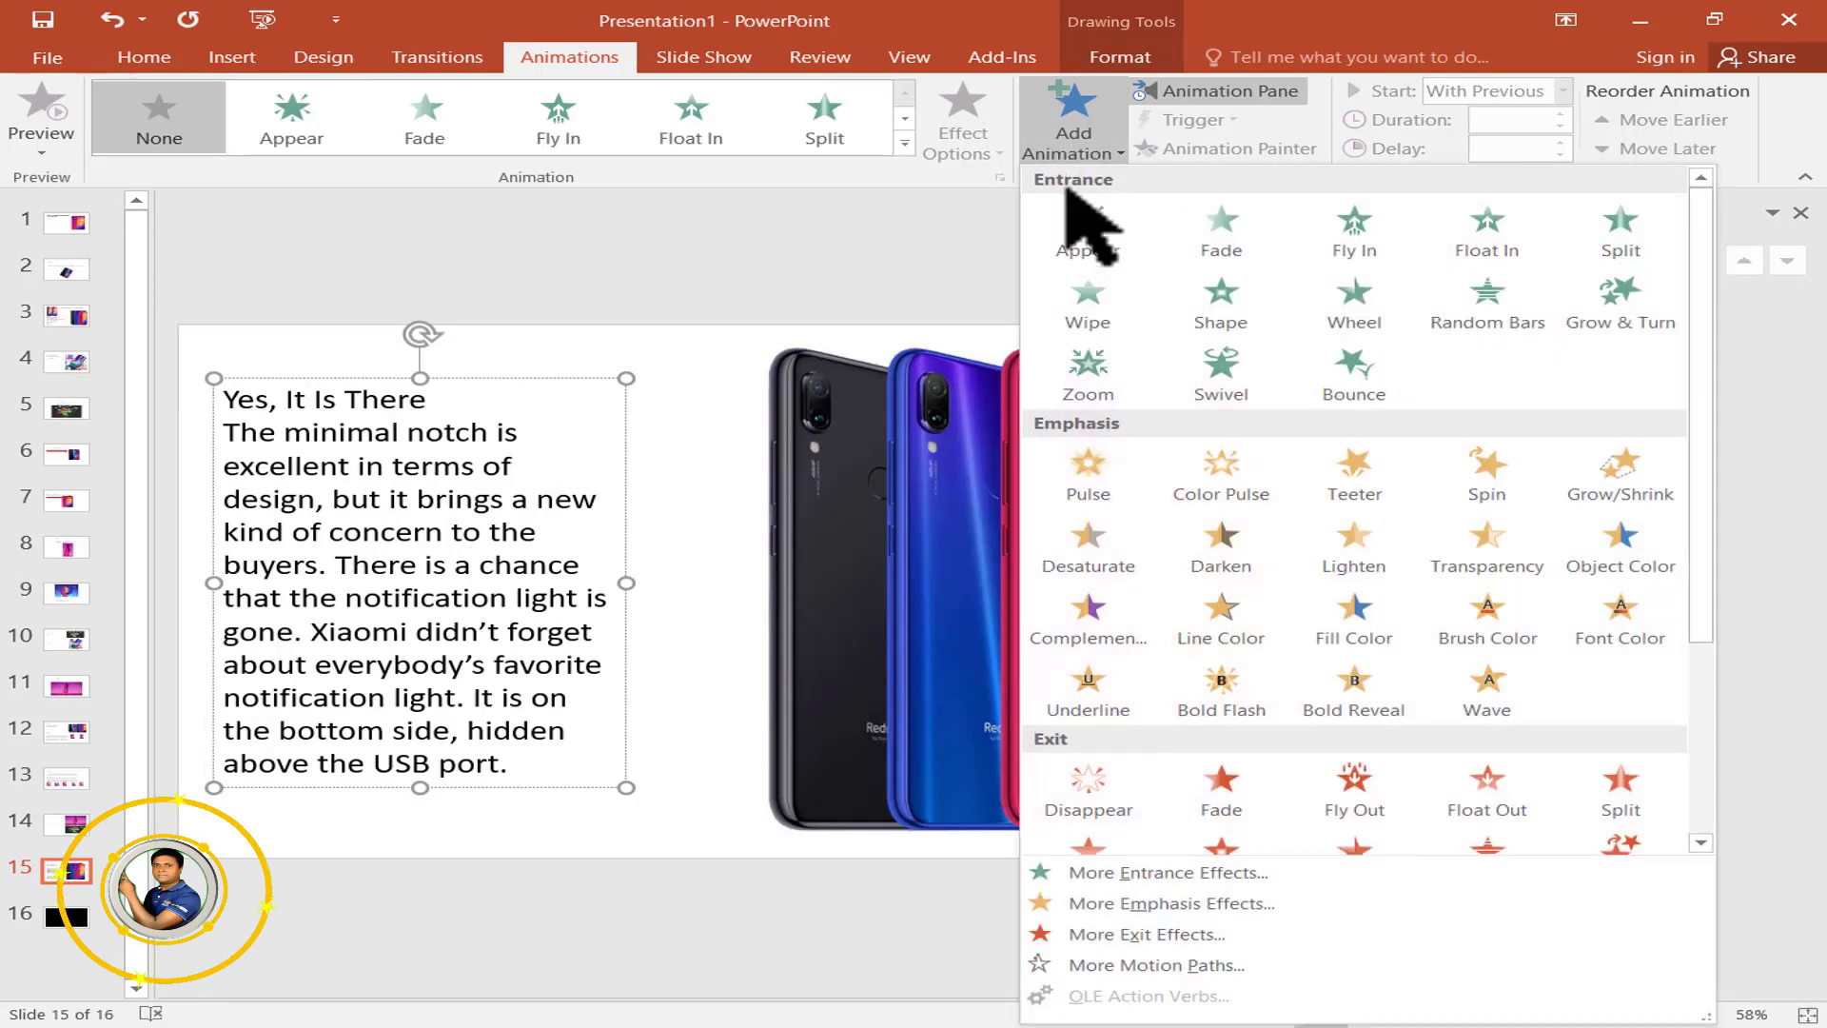
{"action": "left_click", "coordinate": [1135, 877]}
{"action": "left_click_drag", "start_coordinate": [1409, 261], "coordinate": [1400, 166]}
{"action": "scroll", "coordinate": [1418, 438], "scroll_direction": "down", "scroll_amount": 2}
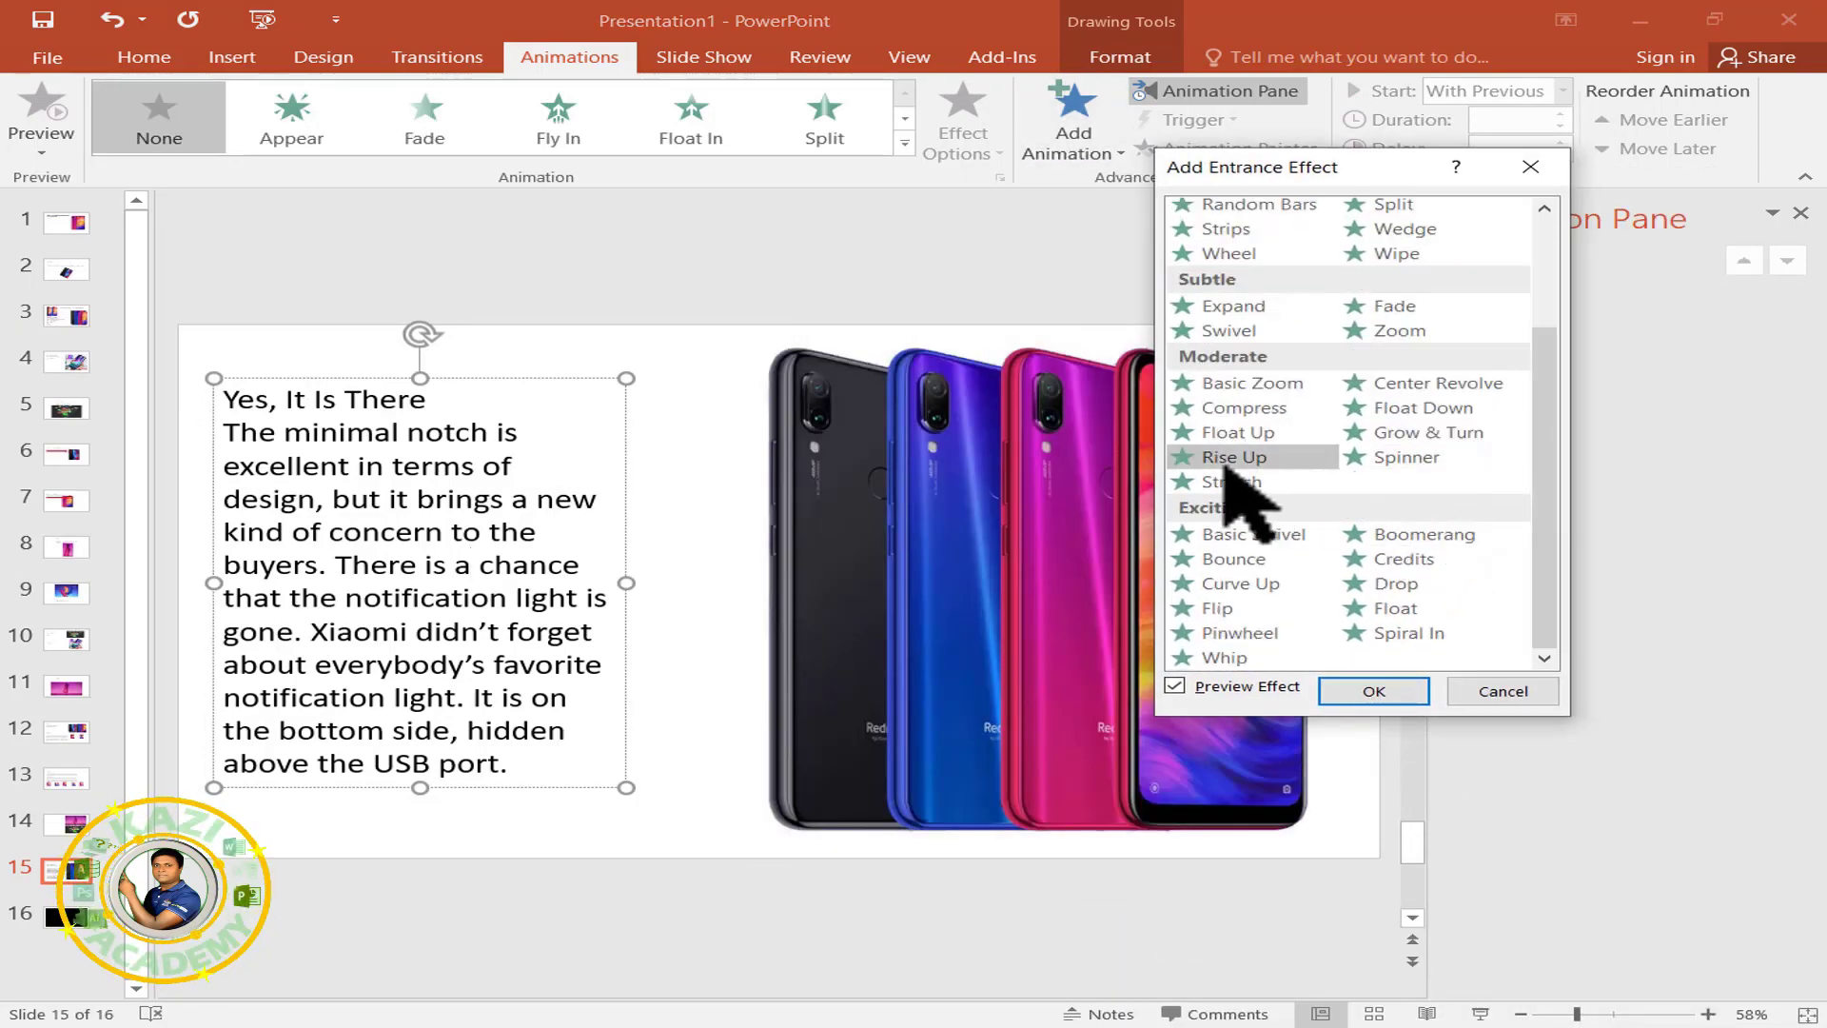
{"action": "left_click", "coordinate": [1226, 434]}
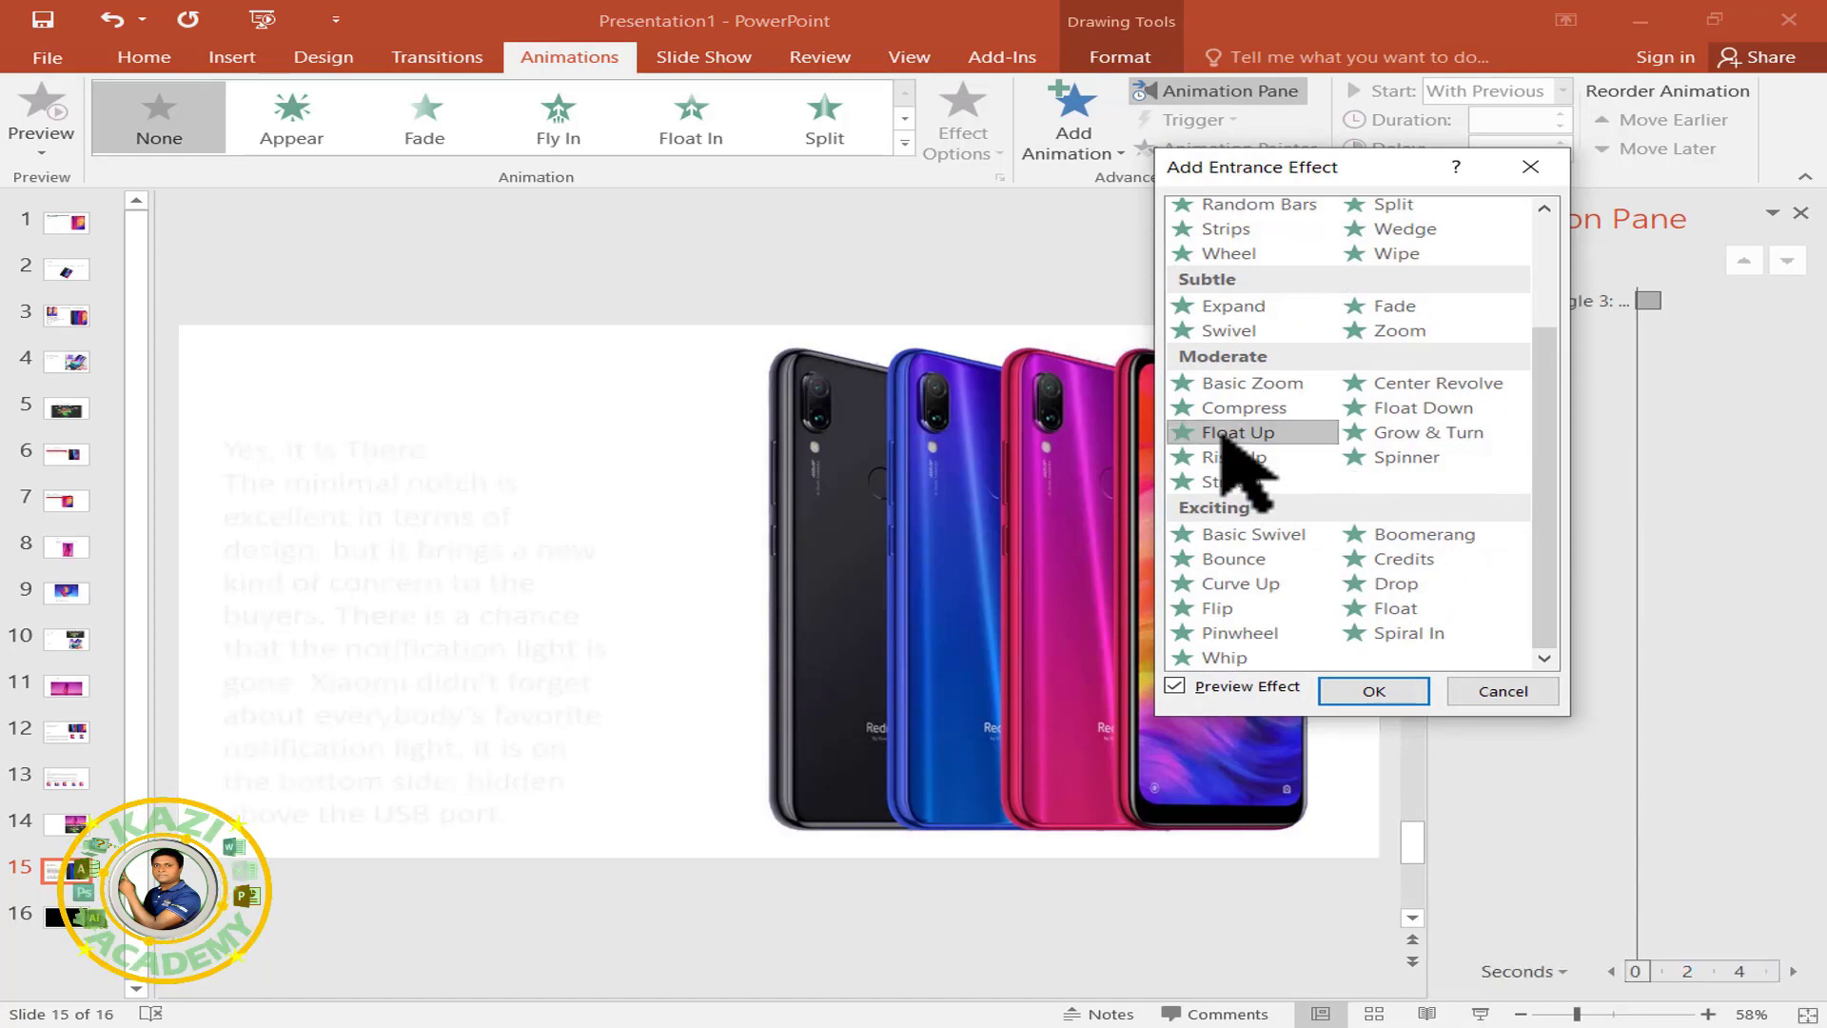
{"action": "left_click", "coordinate": [1372, 689]}
{"action": "left_click", "coordinate": [1563, 91]}
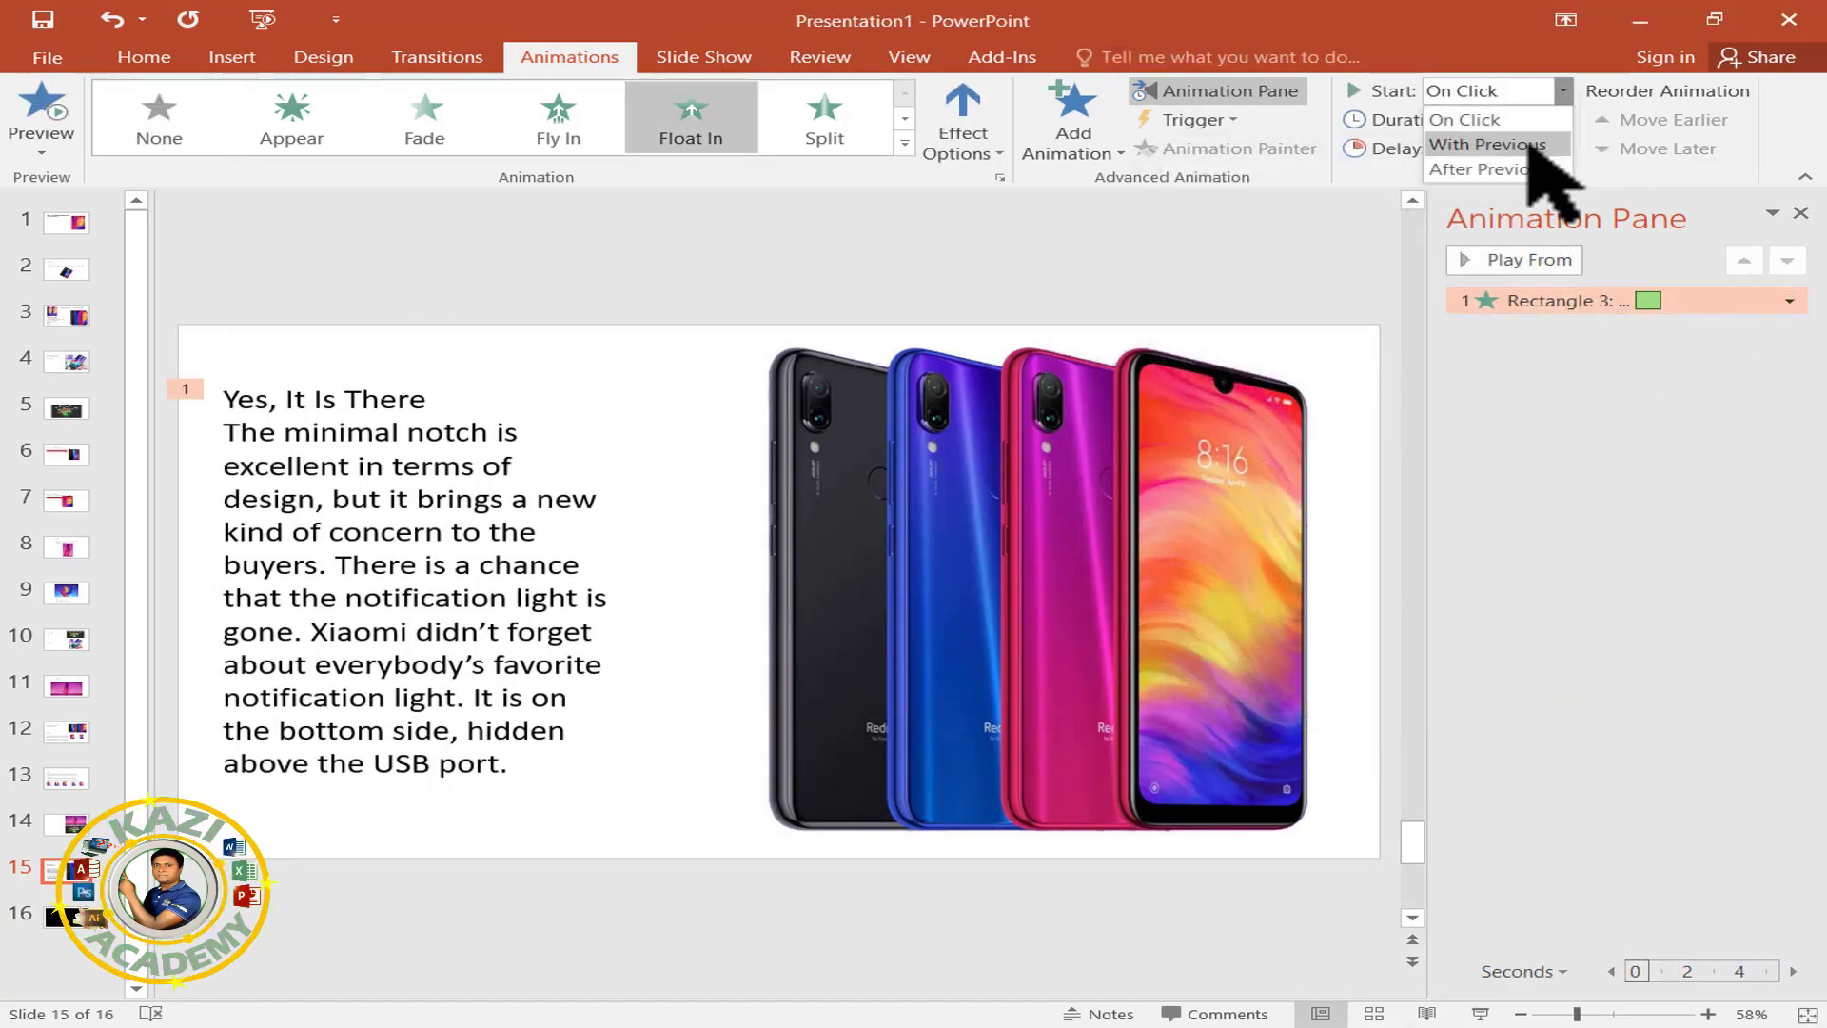
{"action": "left_click", "coordinate": [1441, 141]}
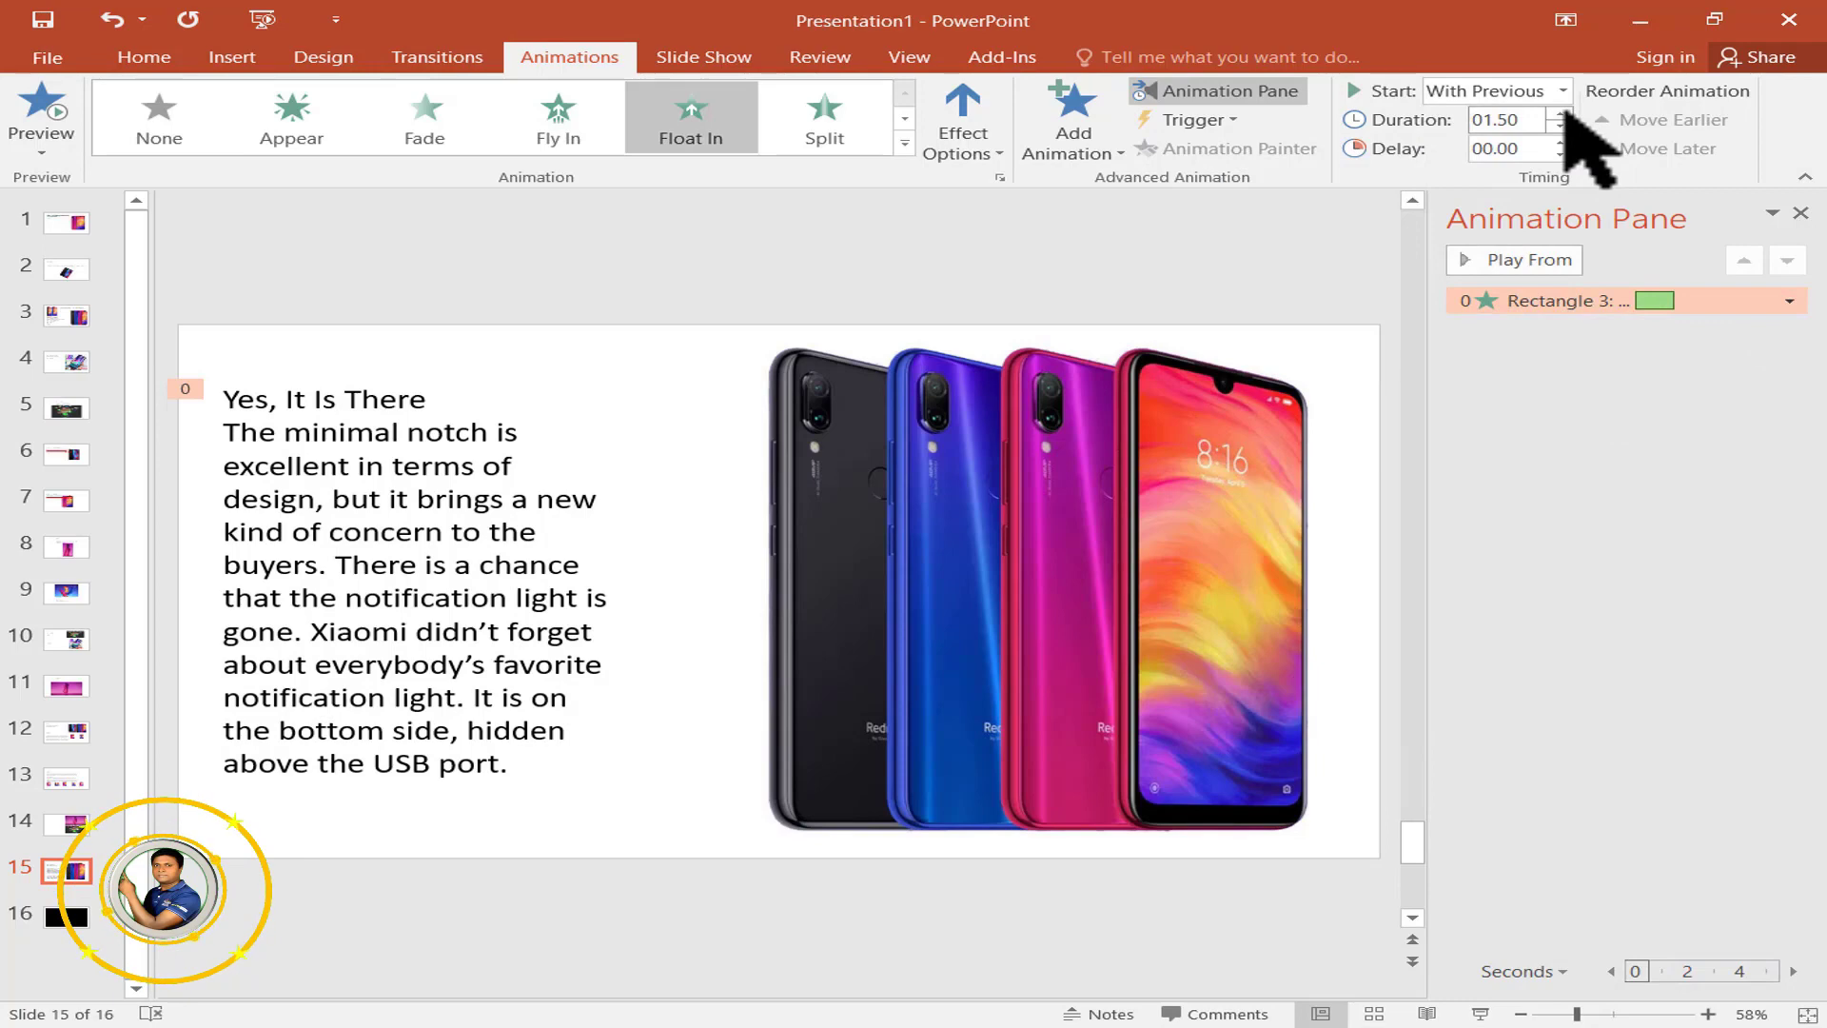
{"action": "left_click", "coordinate": [67, 917]}
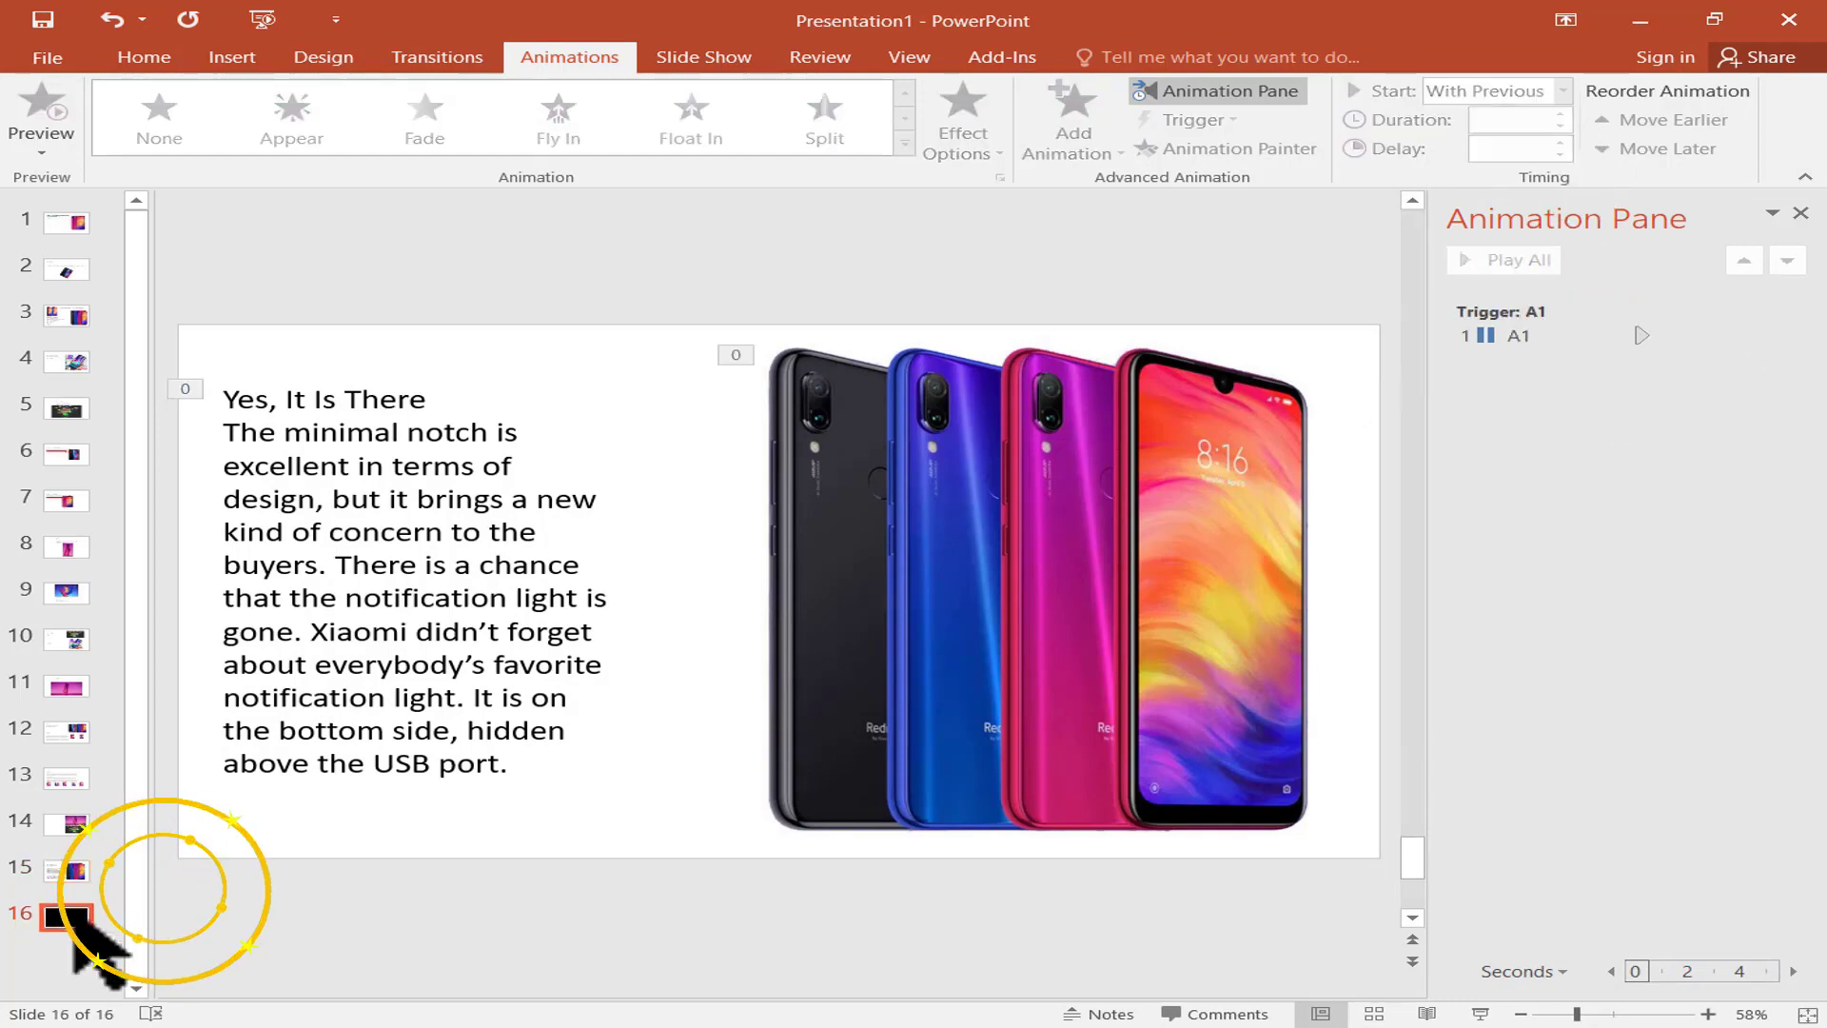
Set the A1 video animation to start With Previous.
{"action": "left_click", "coordinate": [1174, 358]}
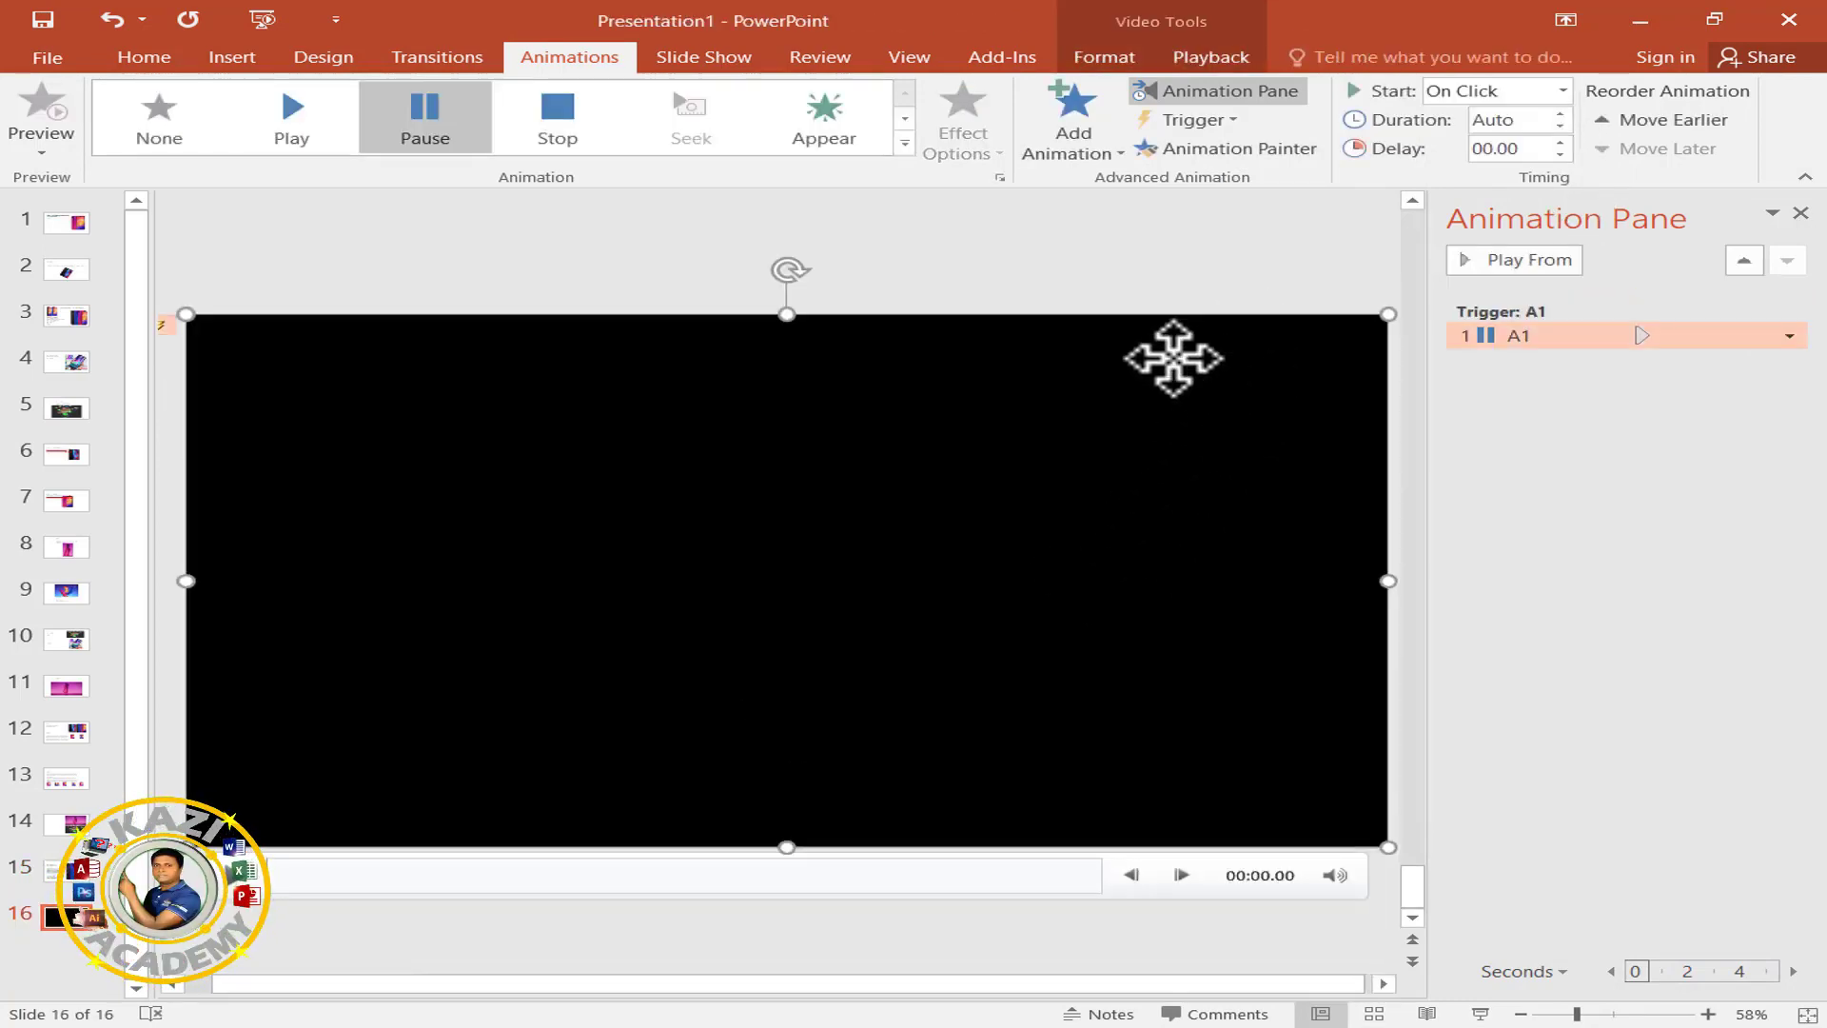
{"action": "left_click", "coordinate": [1789, 336]}
{"action": "left_click", "coordinate": [1660, 392]}
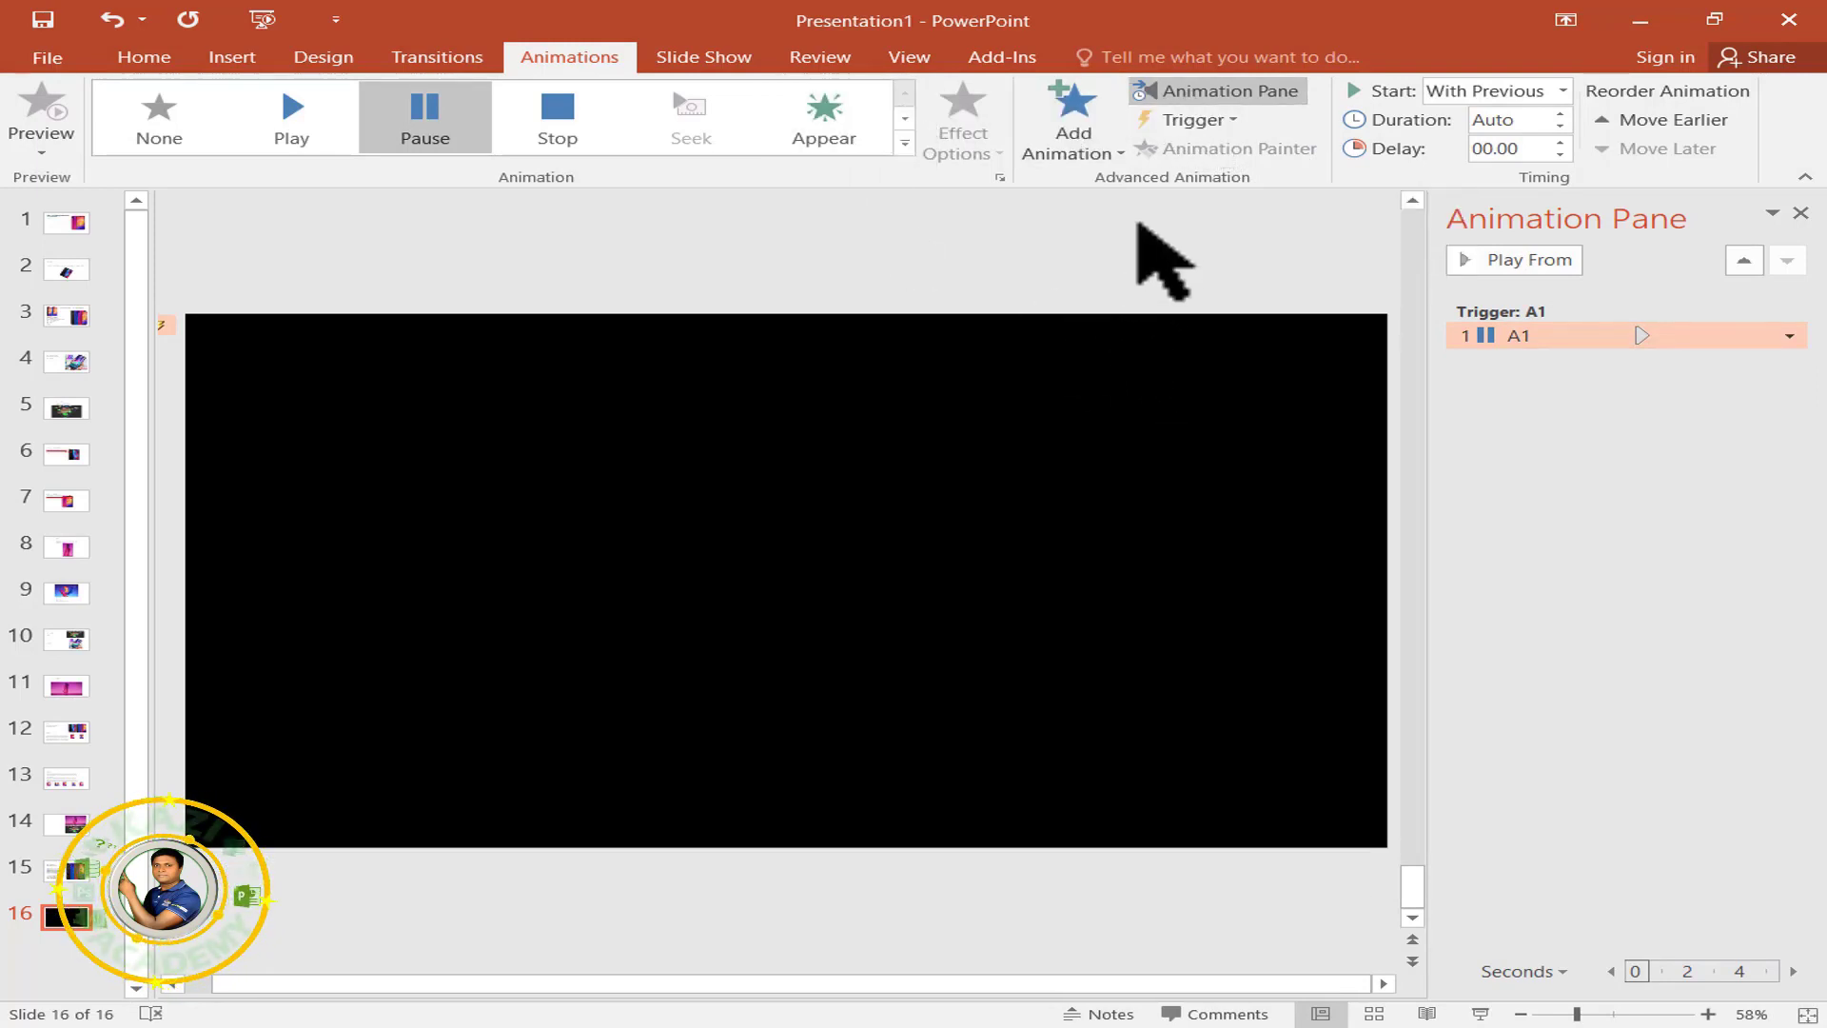
Set the video playback to start Automatically and Loop until Stopped.
{"action": "left_click", "coordinate": [1170, 333]}
{"action": "left_click", "coordinate": [1210, 57]}
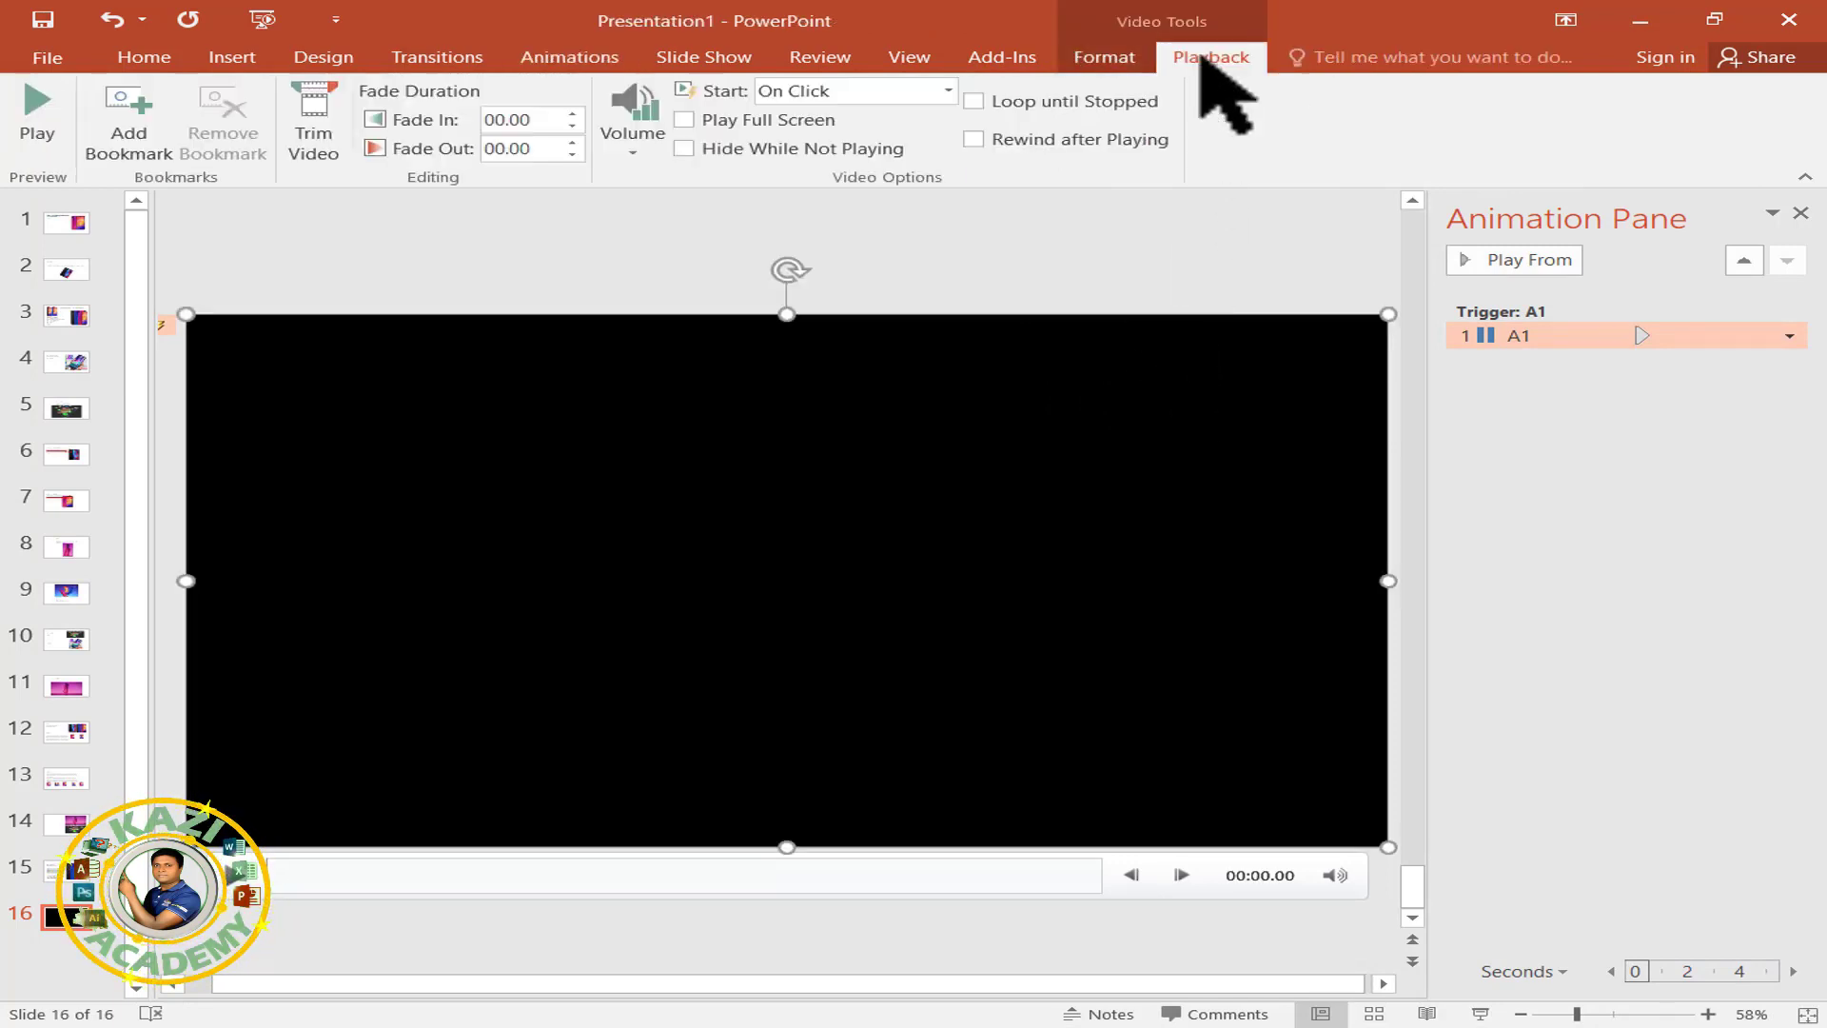
{"action": "left_click", "coordinate": [948, 90]}
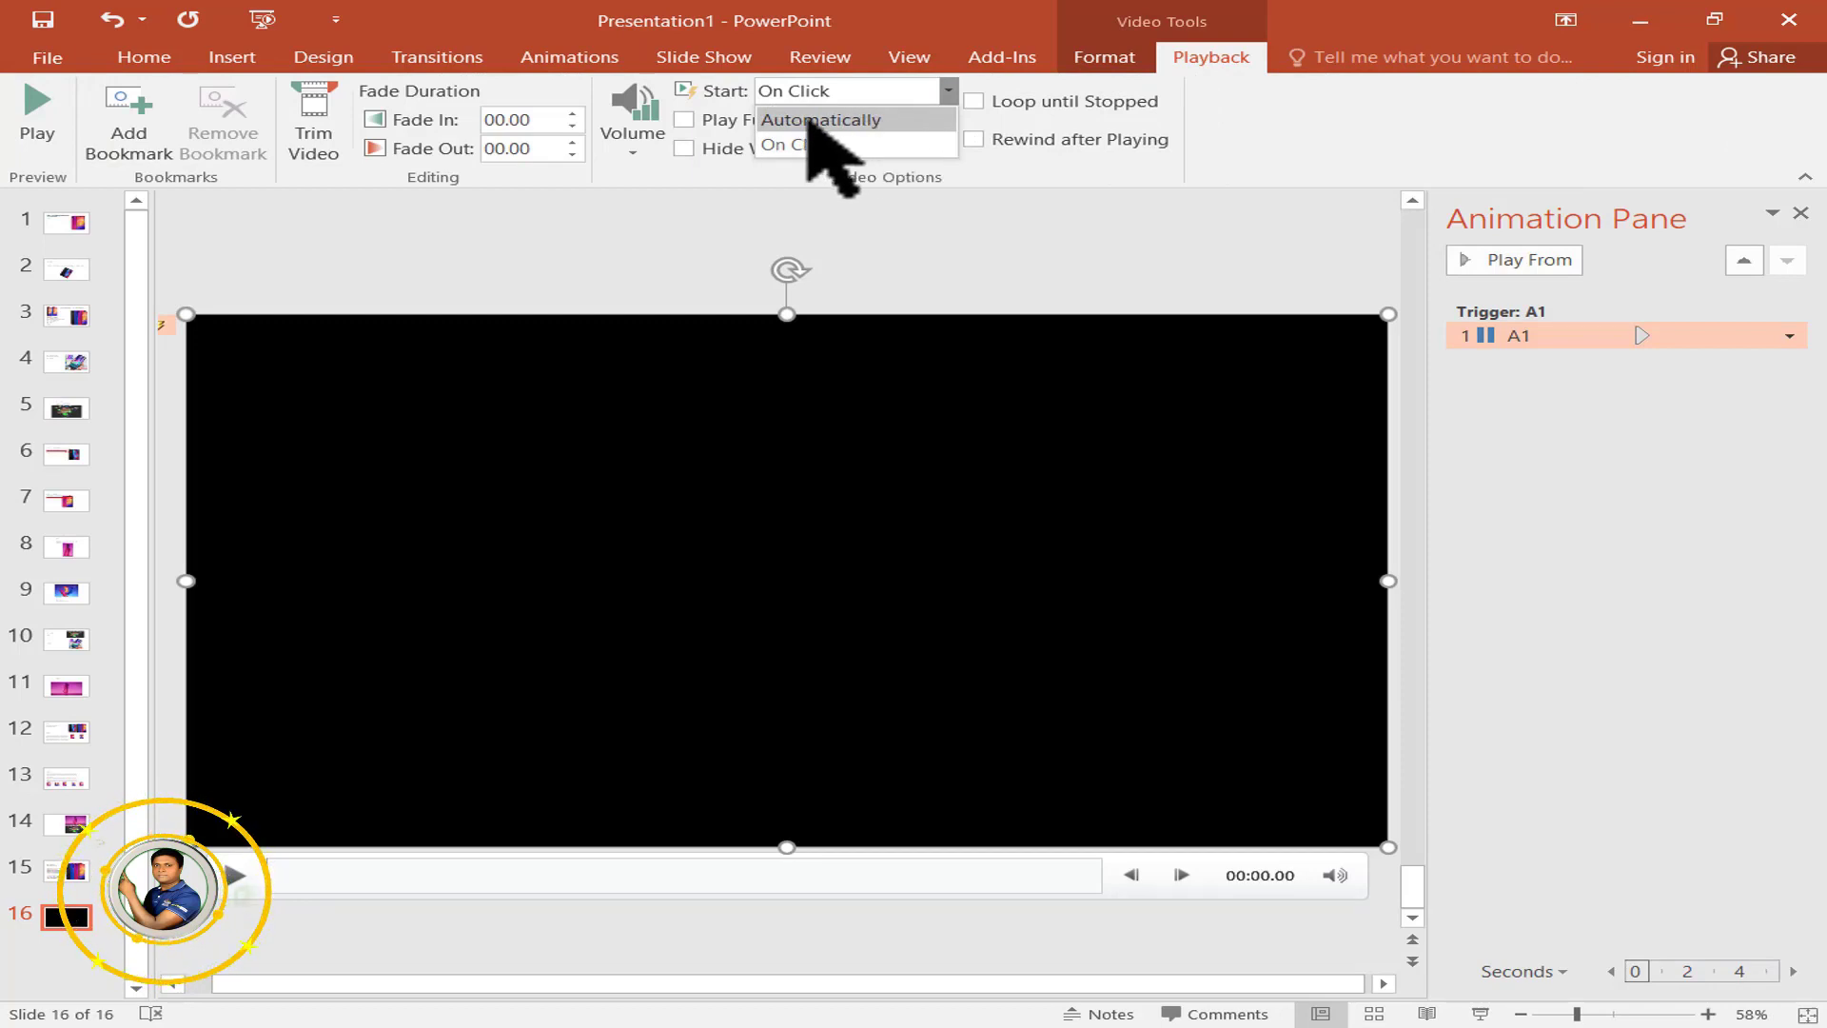
{"action": "left_click", "coordinate": [897, 122]}
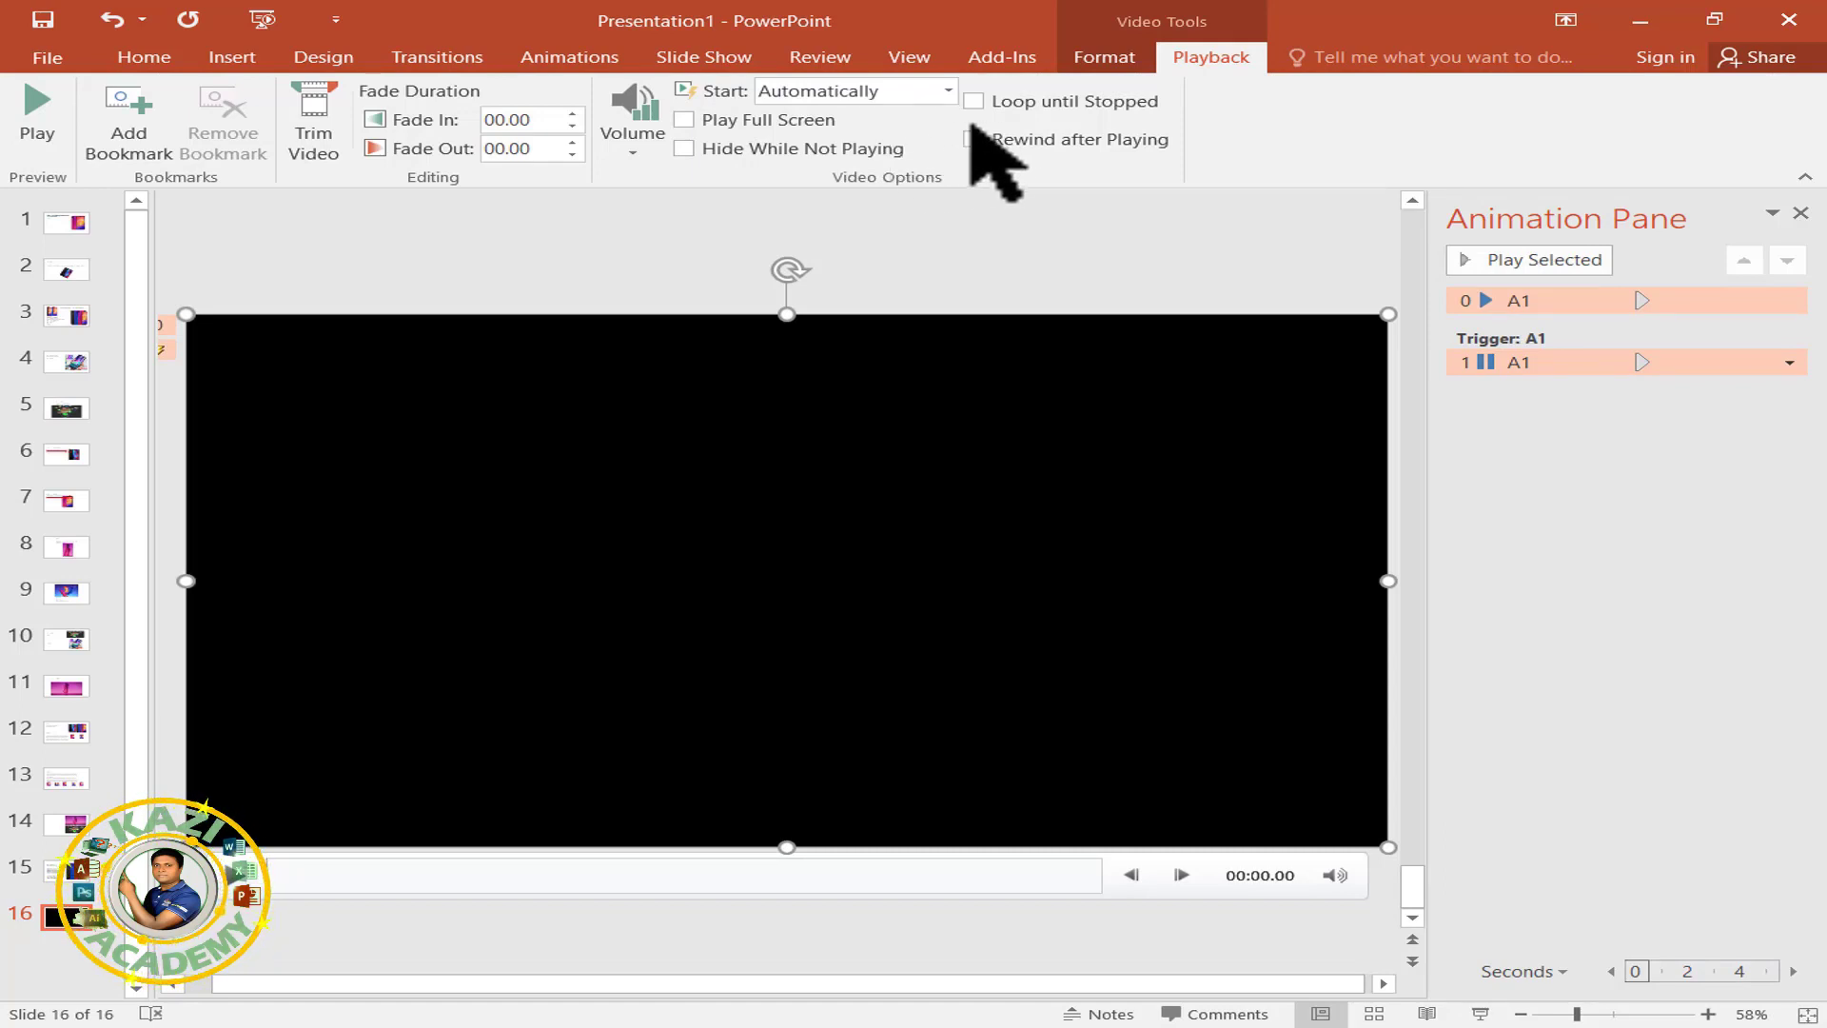
{"action": "left_click", "coordinate": [981, 105]}
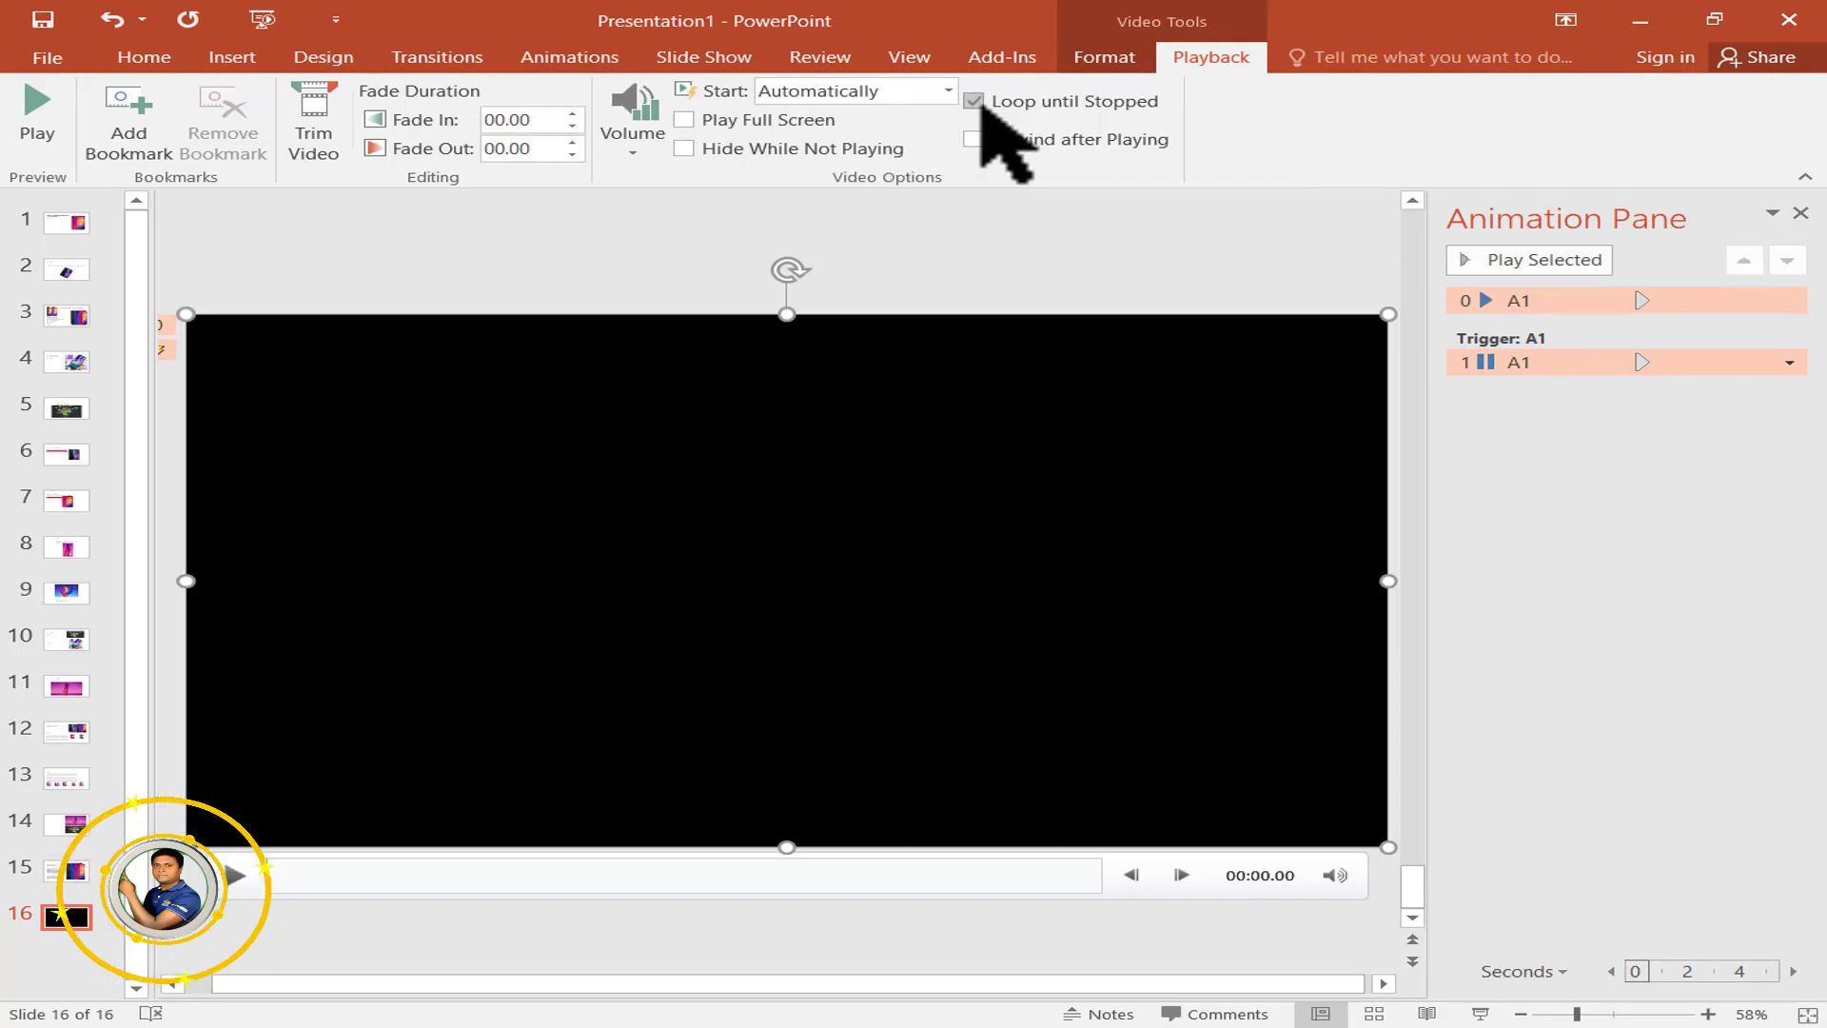
Review the A1 animation entries and close the Animation Pane.
{"action": "left_click", "coordinate": [1789, 362]}
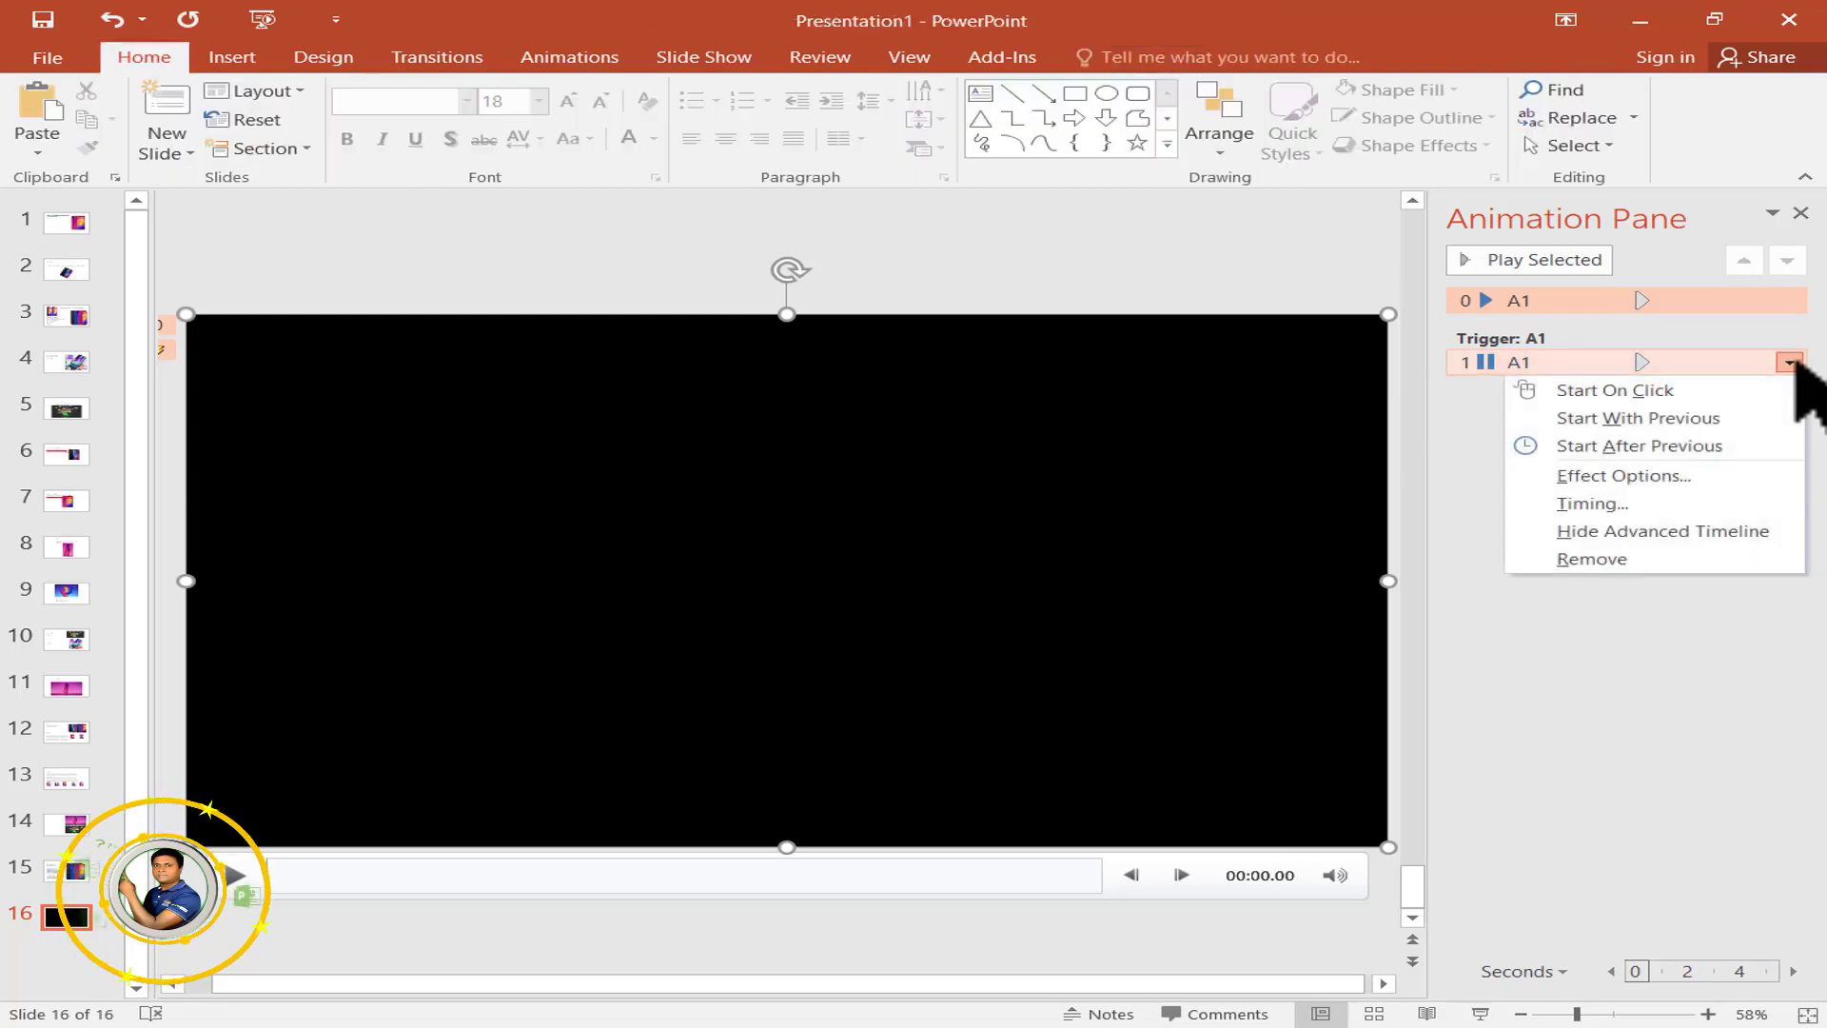
{"action": "left_click", "coordinate": [1727, 418]}
{"action": "left_click", "coordinate": [1782, 302]}
{"action": "left_click", "coordinate": [1789, 301]}
{"action": "left_click", "coordinate": [1703, 362]}
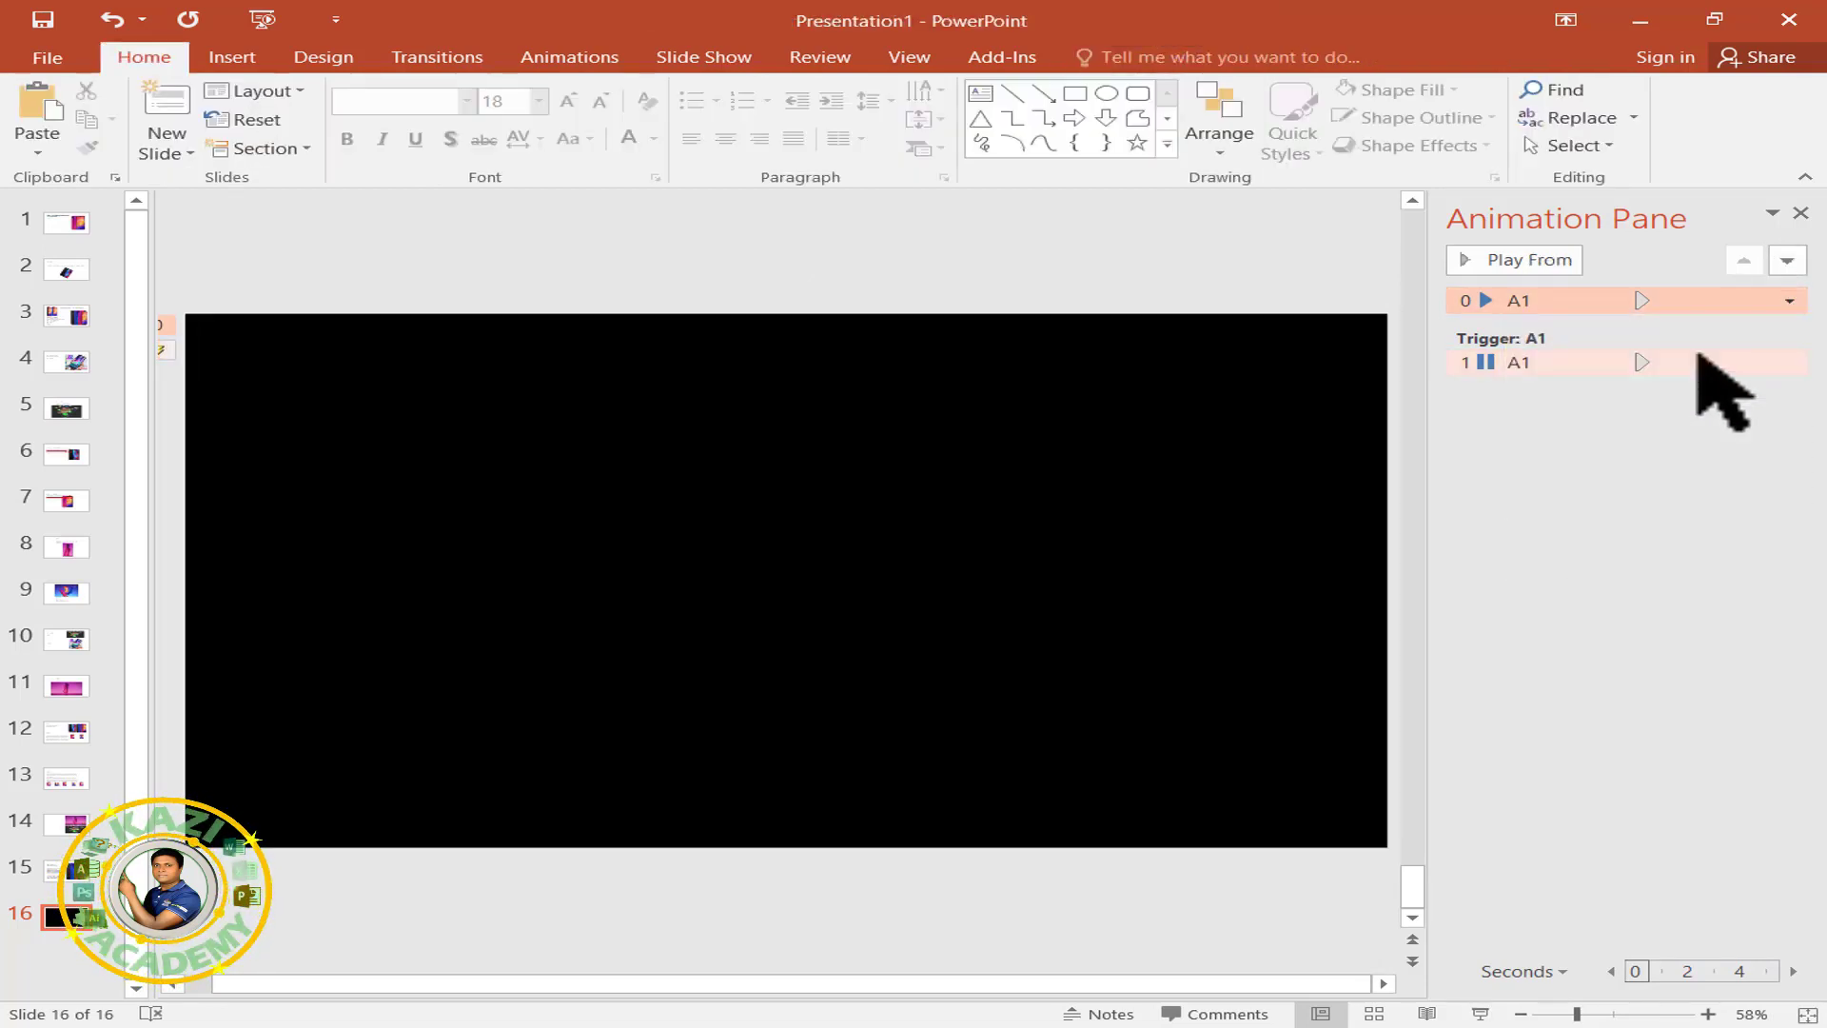
{"action": "left_click", "coordinate": [1689, 457]}
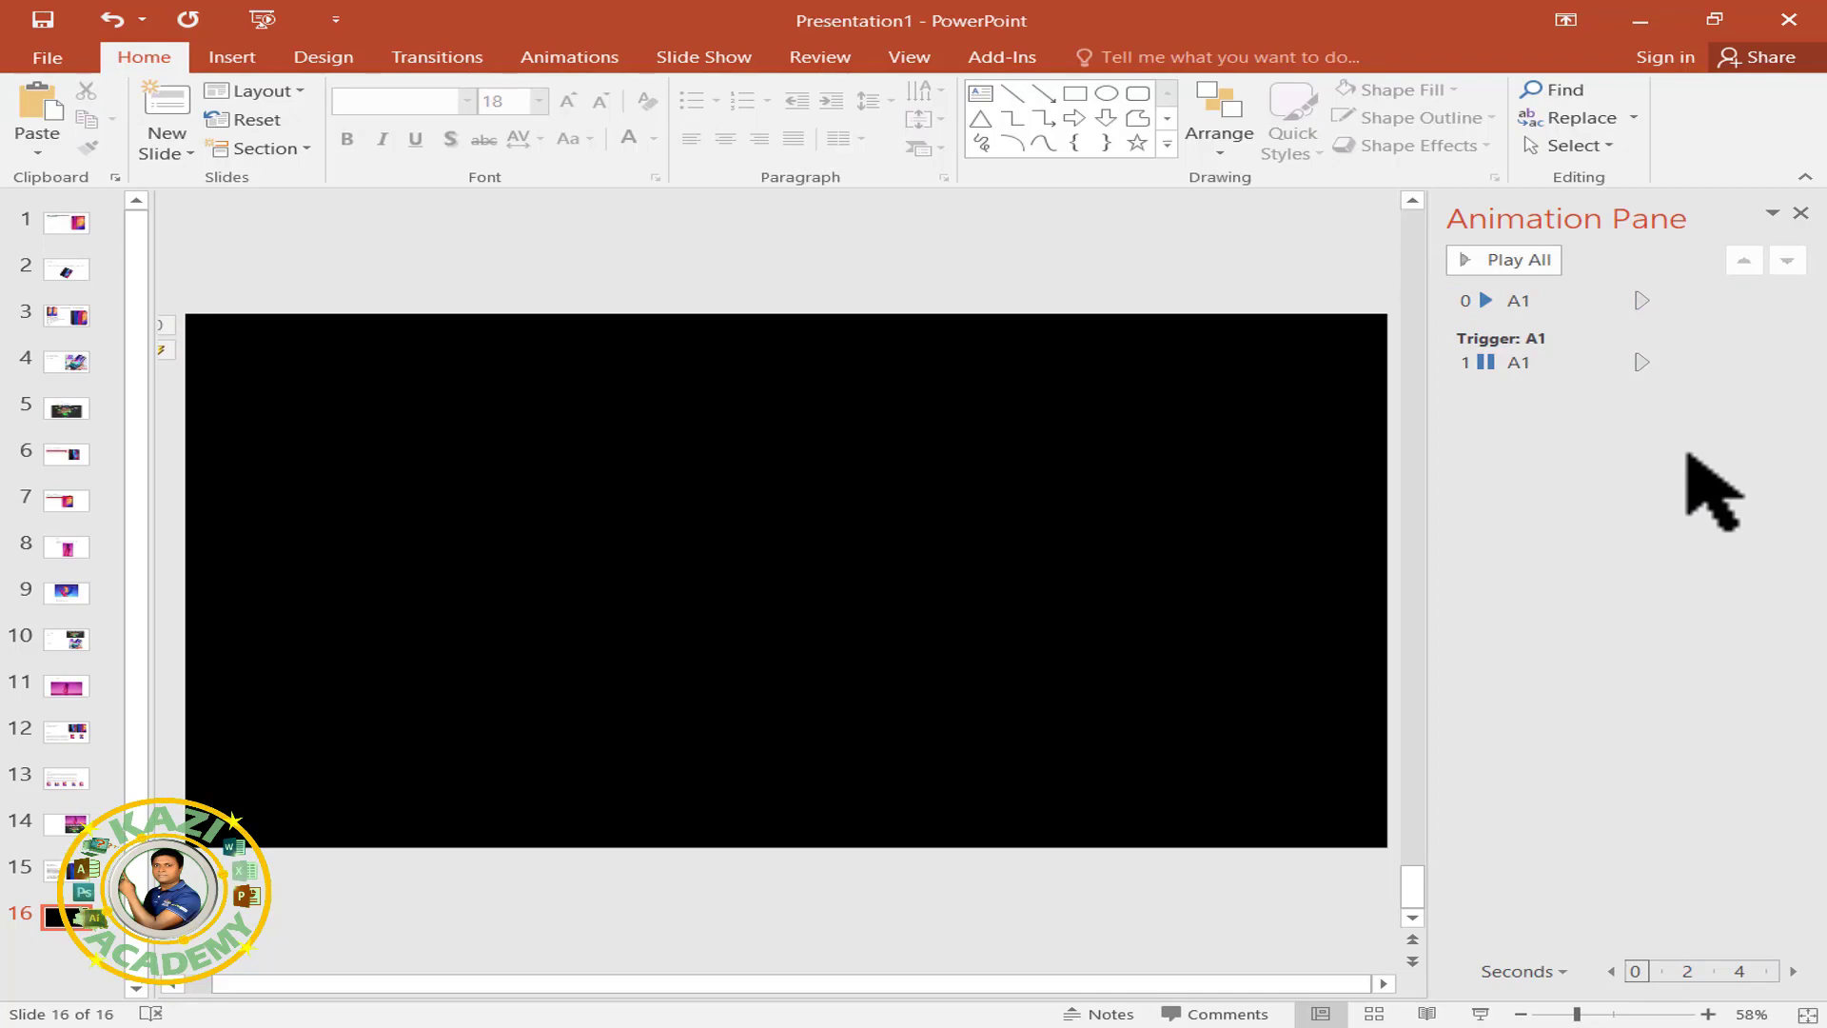
{"action": "left_click", "coordinate": [1801, 214]}
{"action": "mouse_move", "coordinate": [785, 579]}
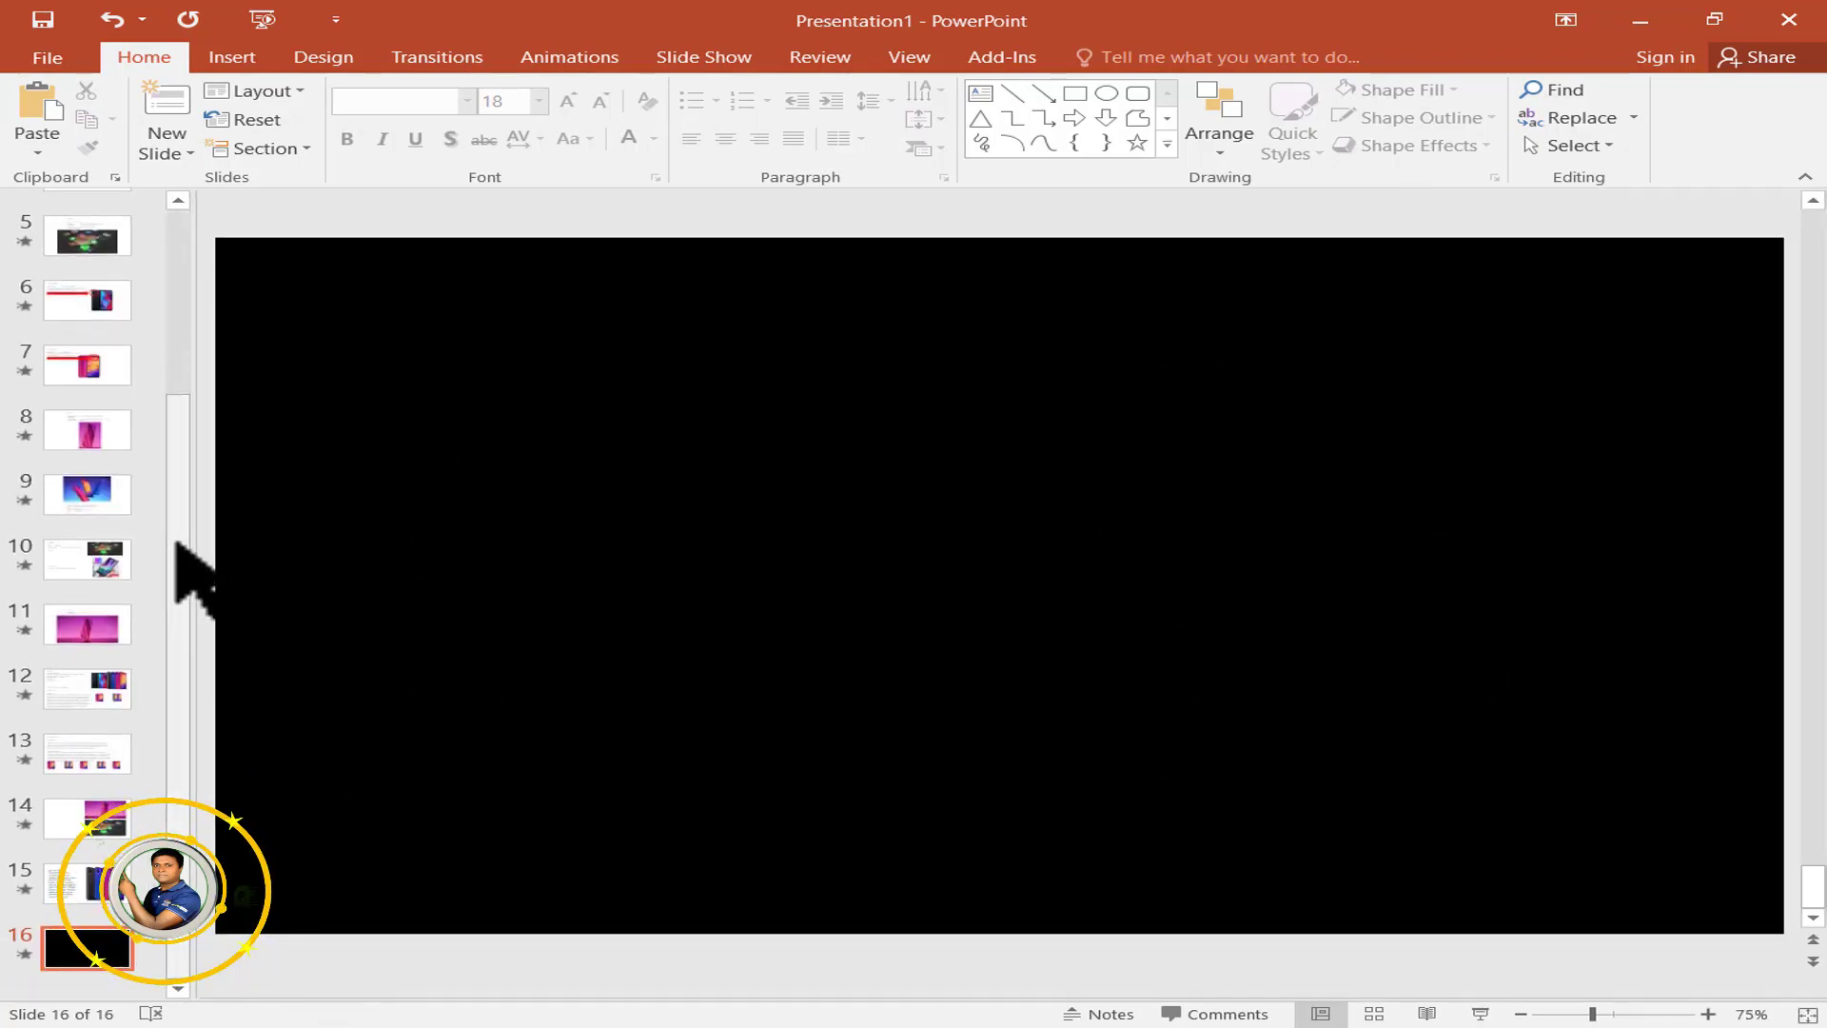
Give slide 1 the Fade transition from the Transitions gallery.
{"action": "left_click_drag", "start_coordinate": [177, 544], "coordinate": [180, 358]}
{"action": "left_click", "coordinate": [88, 231]}
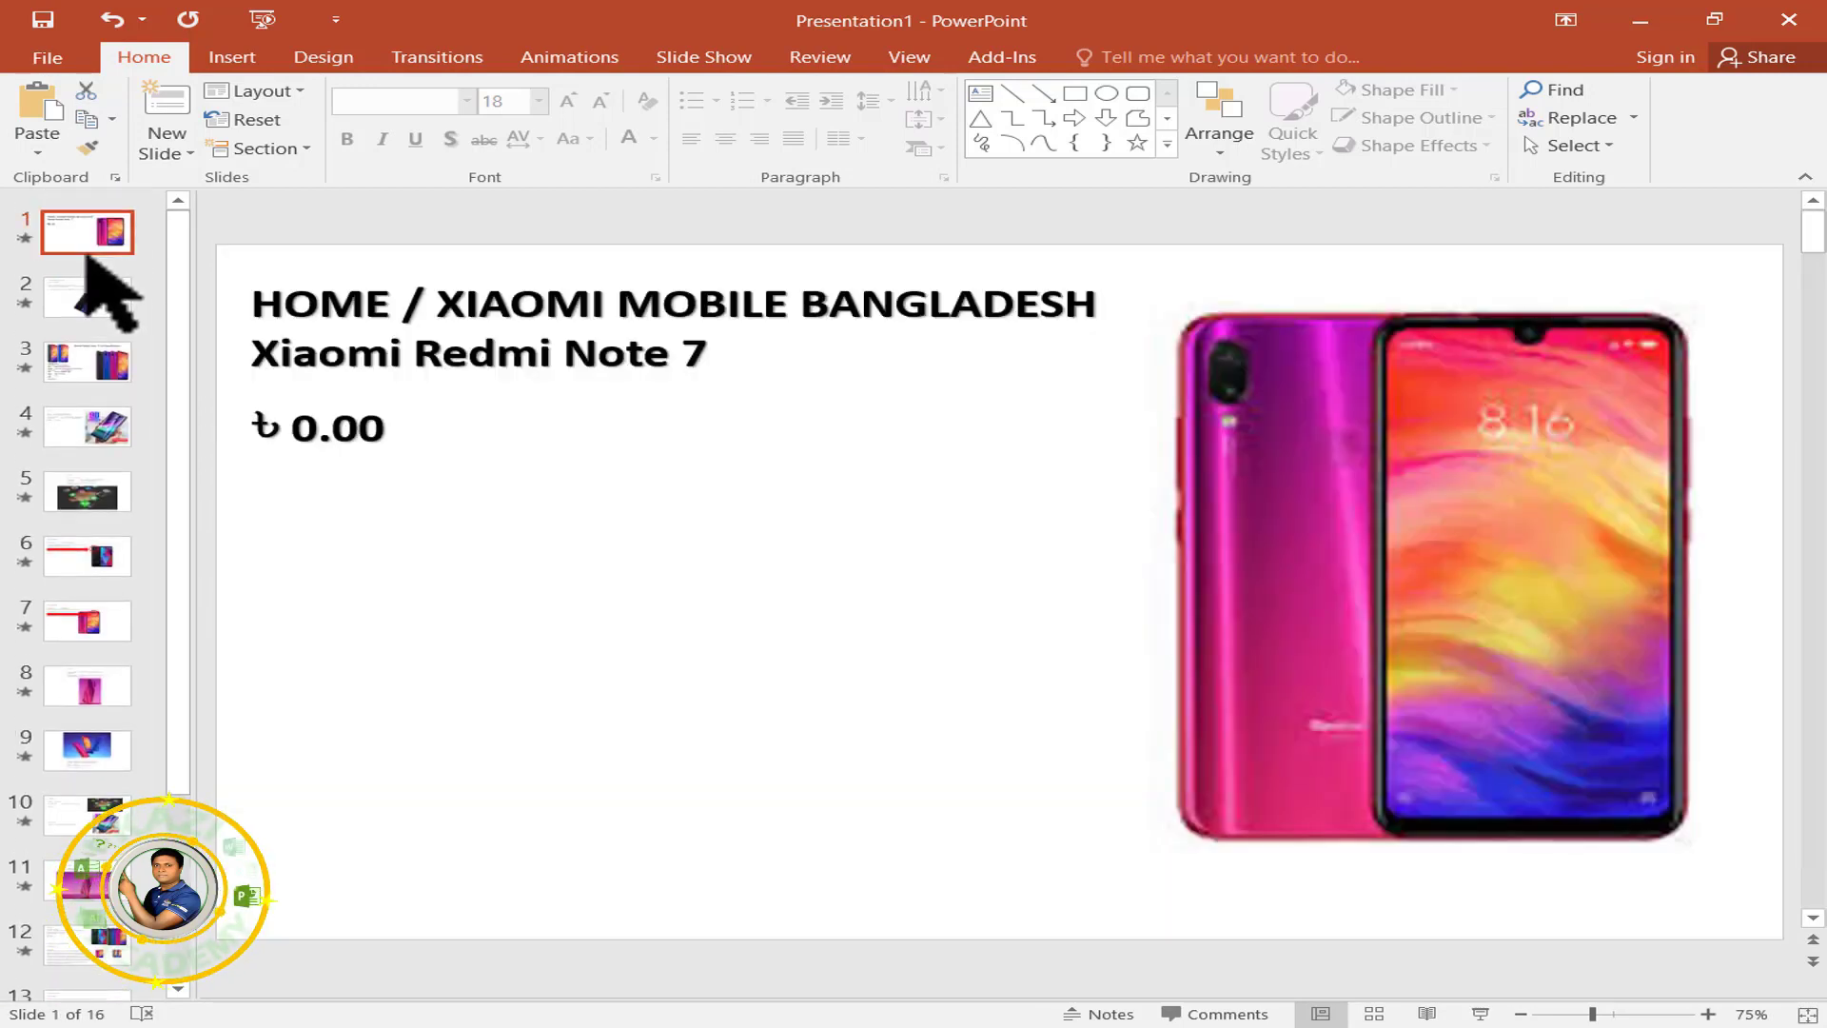
{"action": "key", "text": "ctrl+a"}
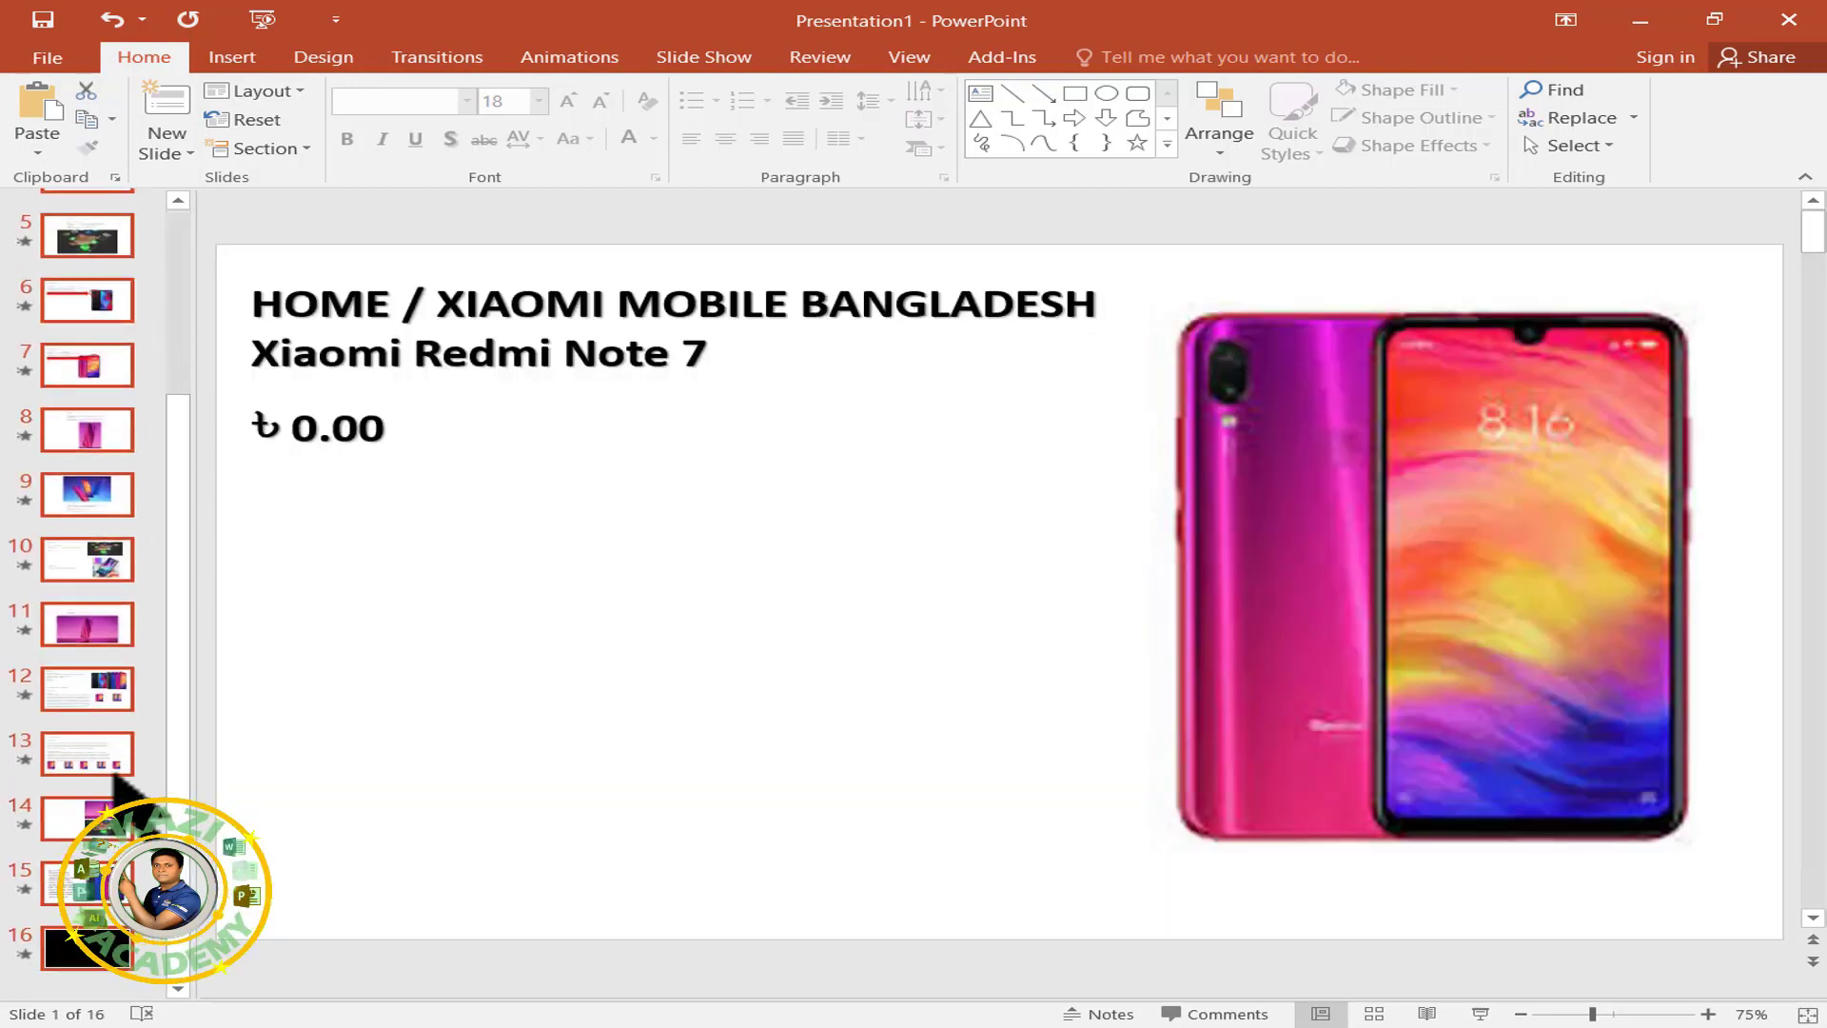
{"action": "left_click", "coordinate": [459, 63]}
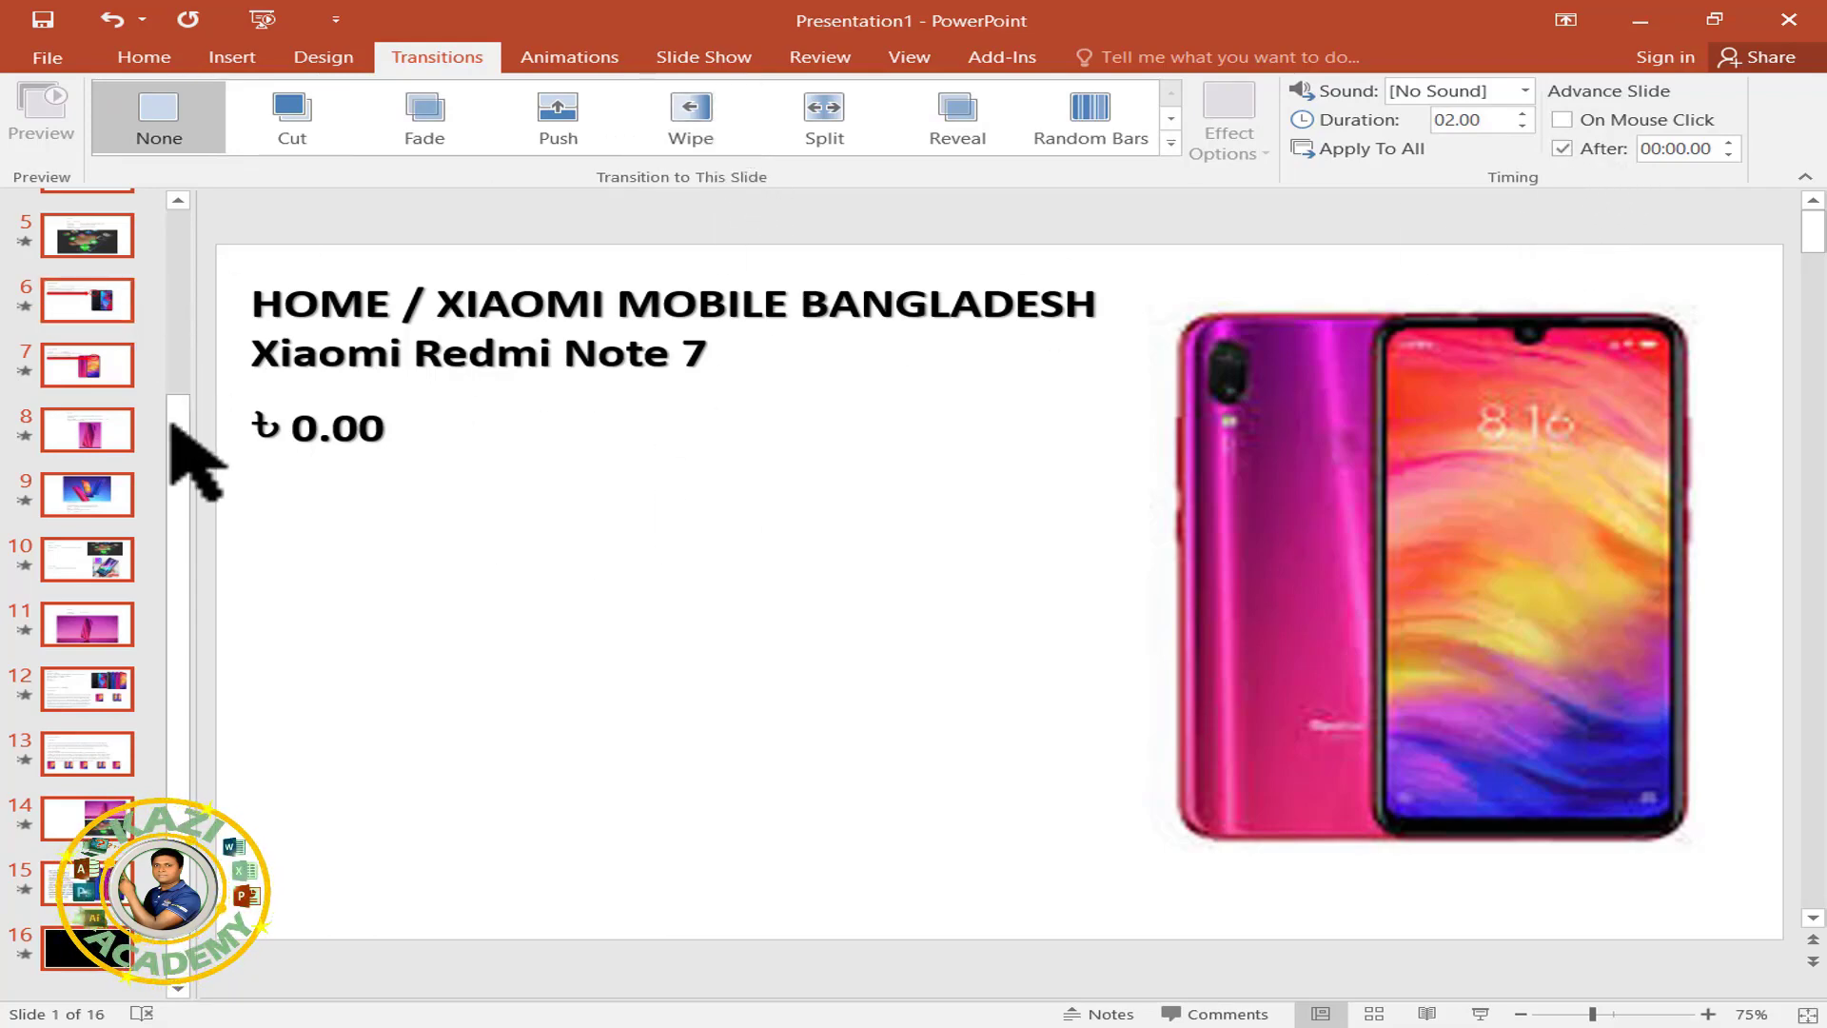
{"action": "left_click_drag", "start_coordinate": [174, 449], "coordinate": [190, 204]}
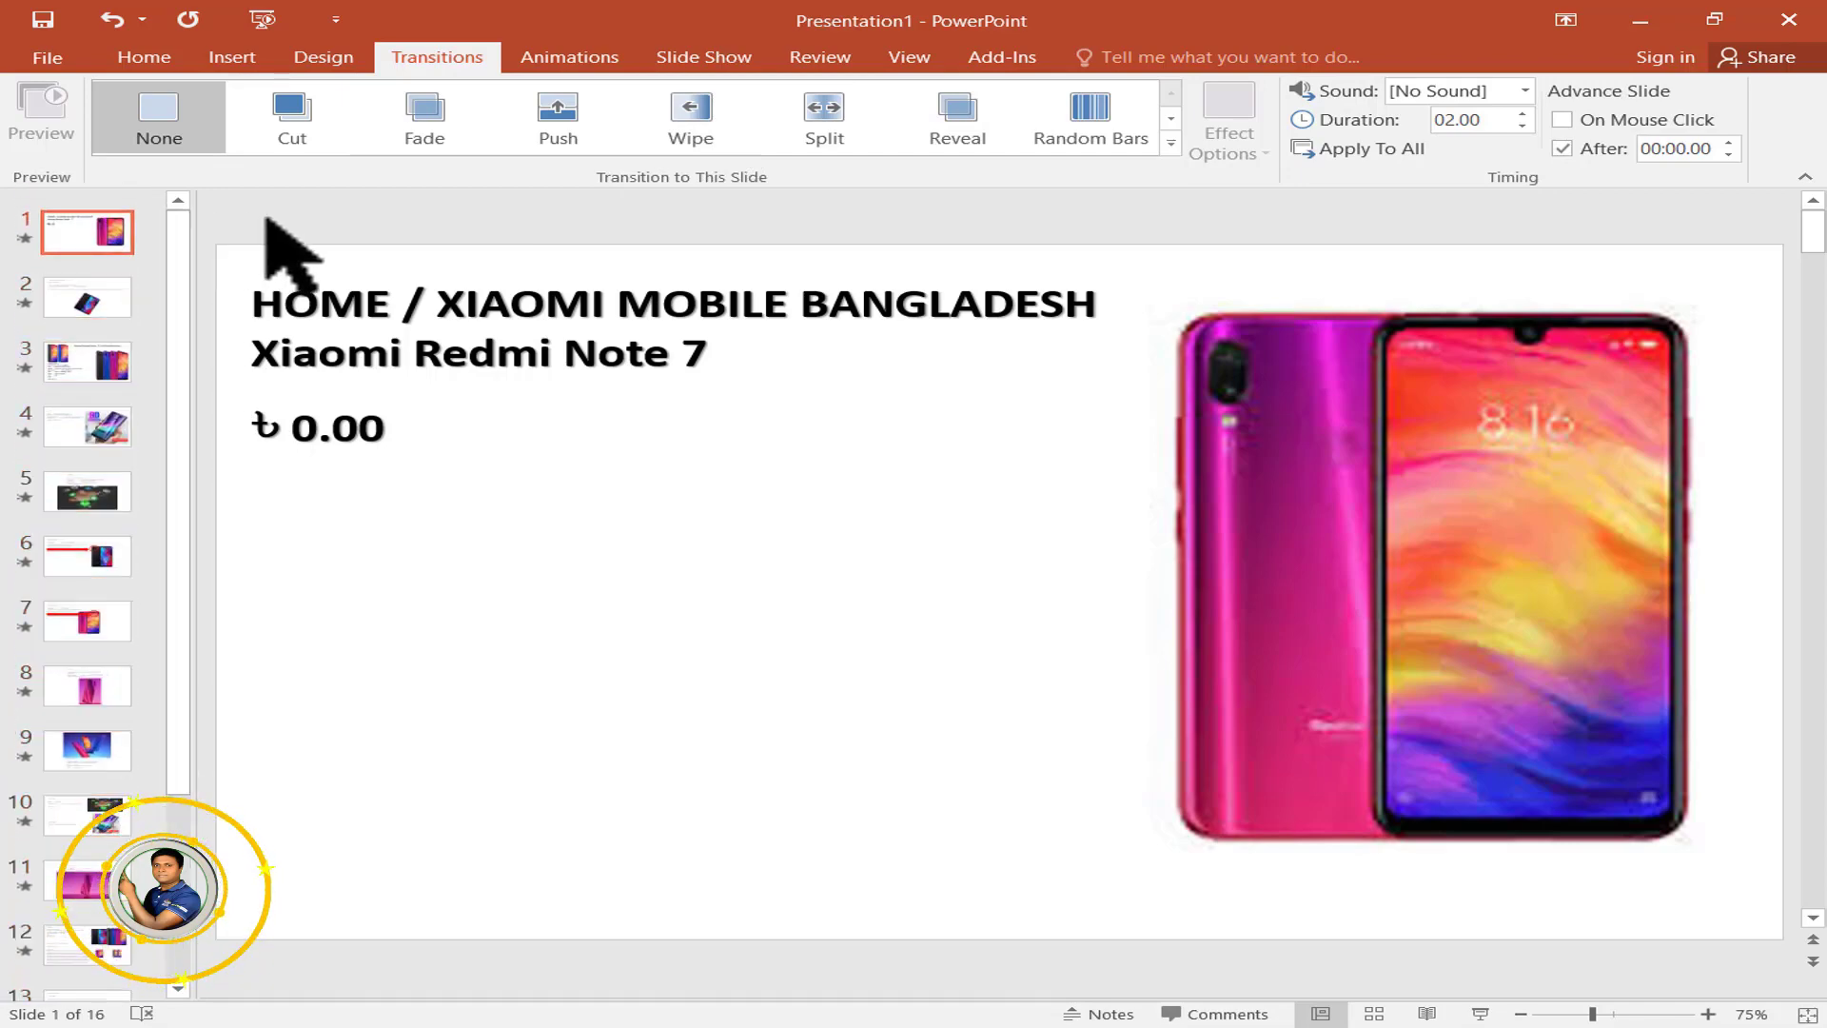
{"action": "left_click", "coordinate": [107, 233]}
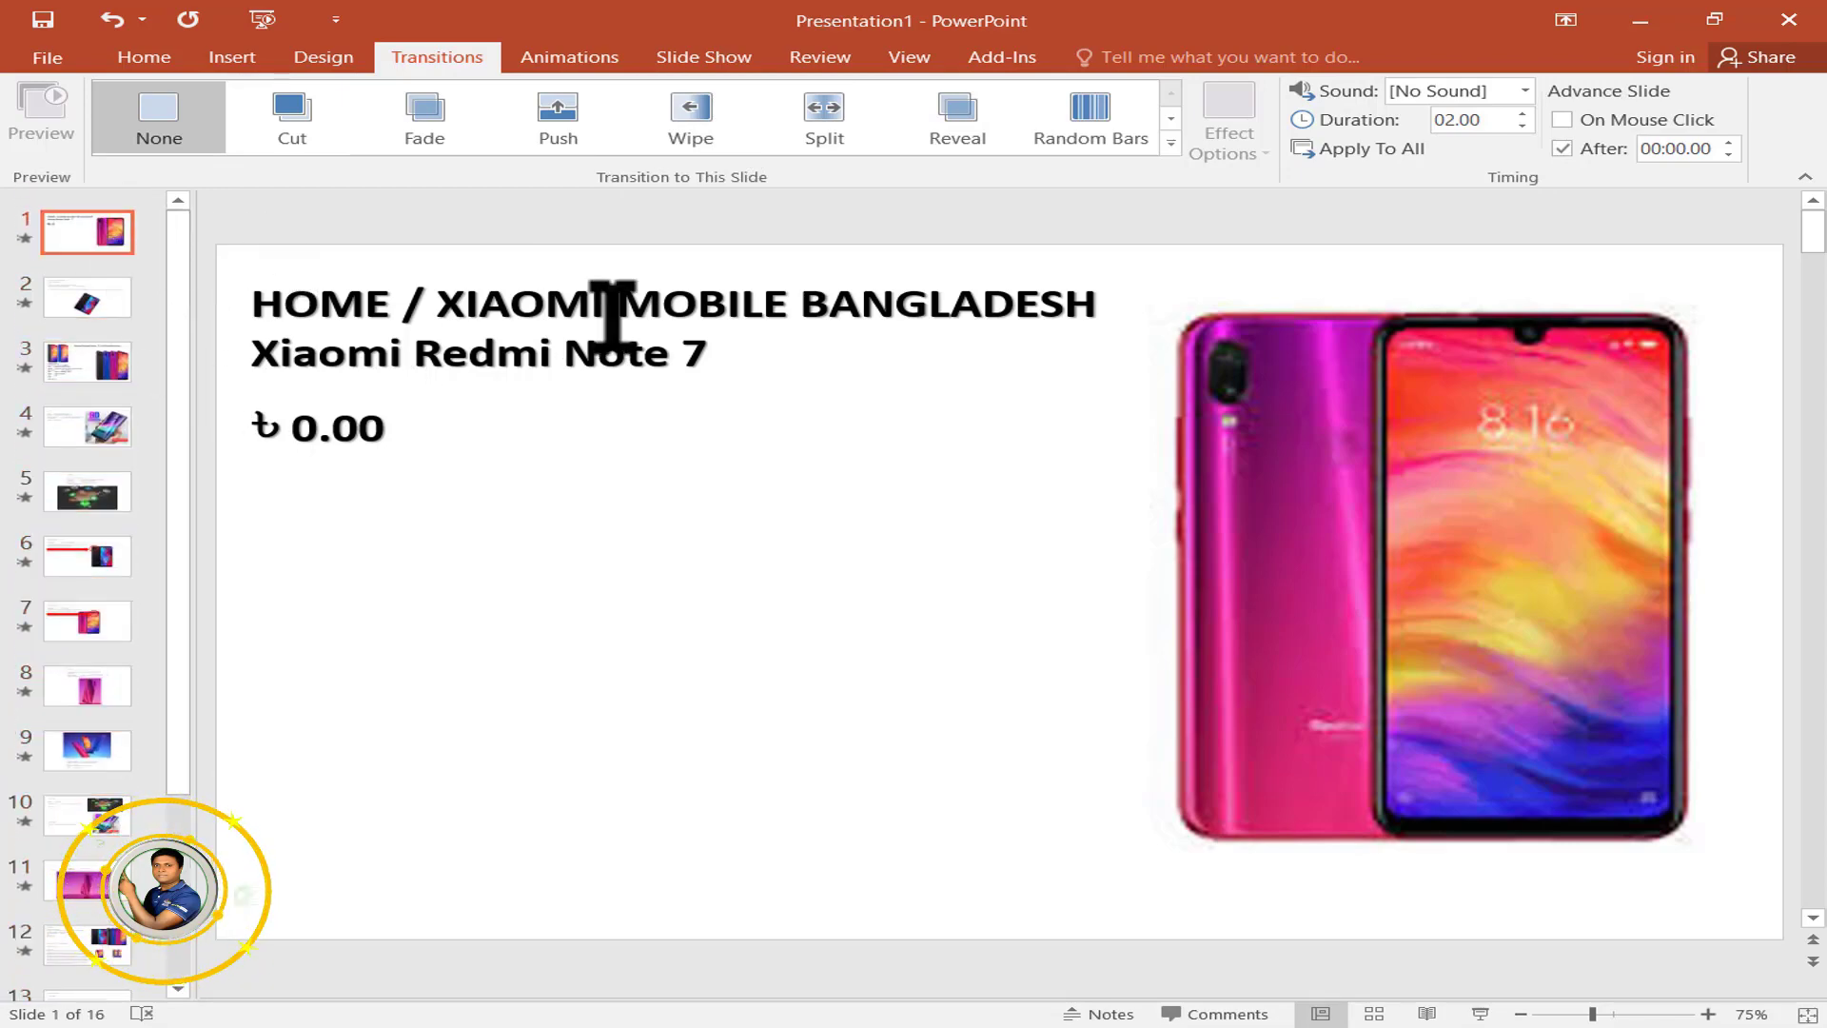
{"action": "left_click", "coordinate": [428, 113]}
Give slides 2–6 Push, Wipe, Split, Reveal and Random Bars transitions.
{"action": "left_click", "coordinate": [81, 294]}
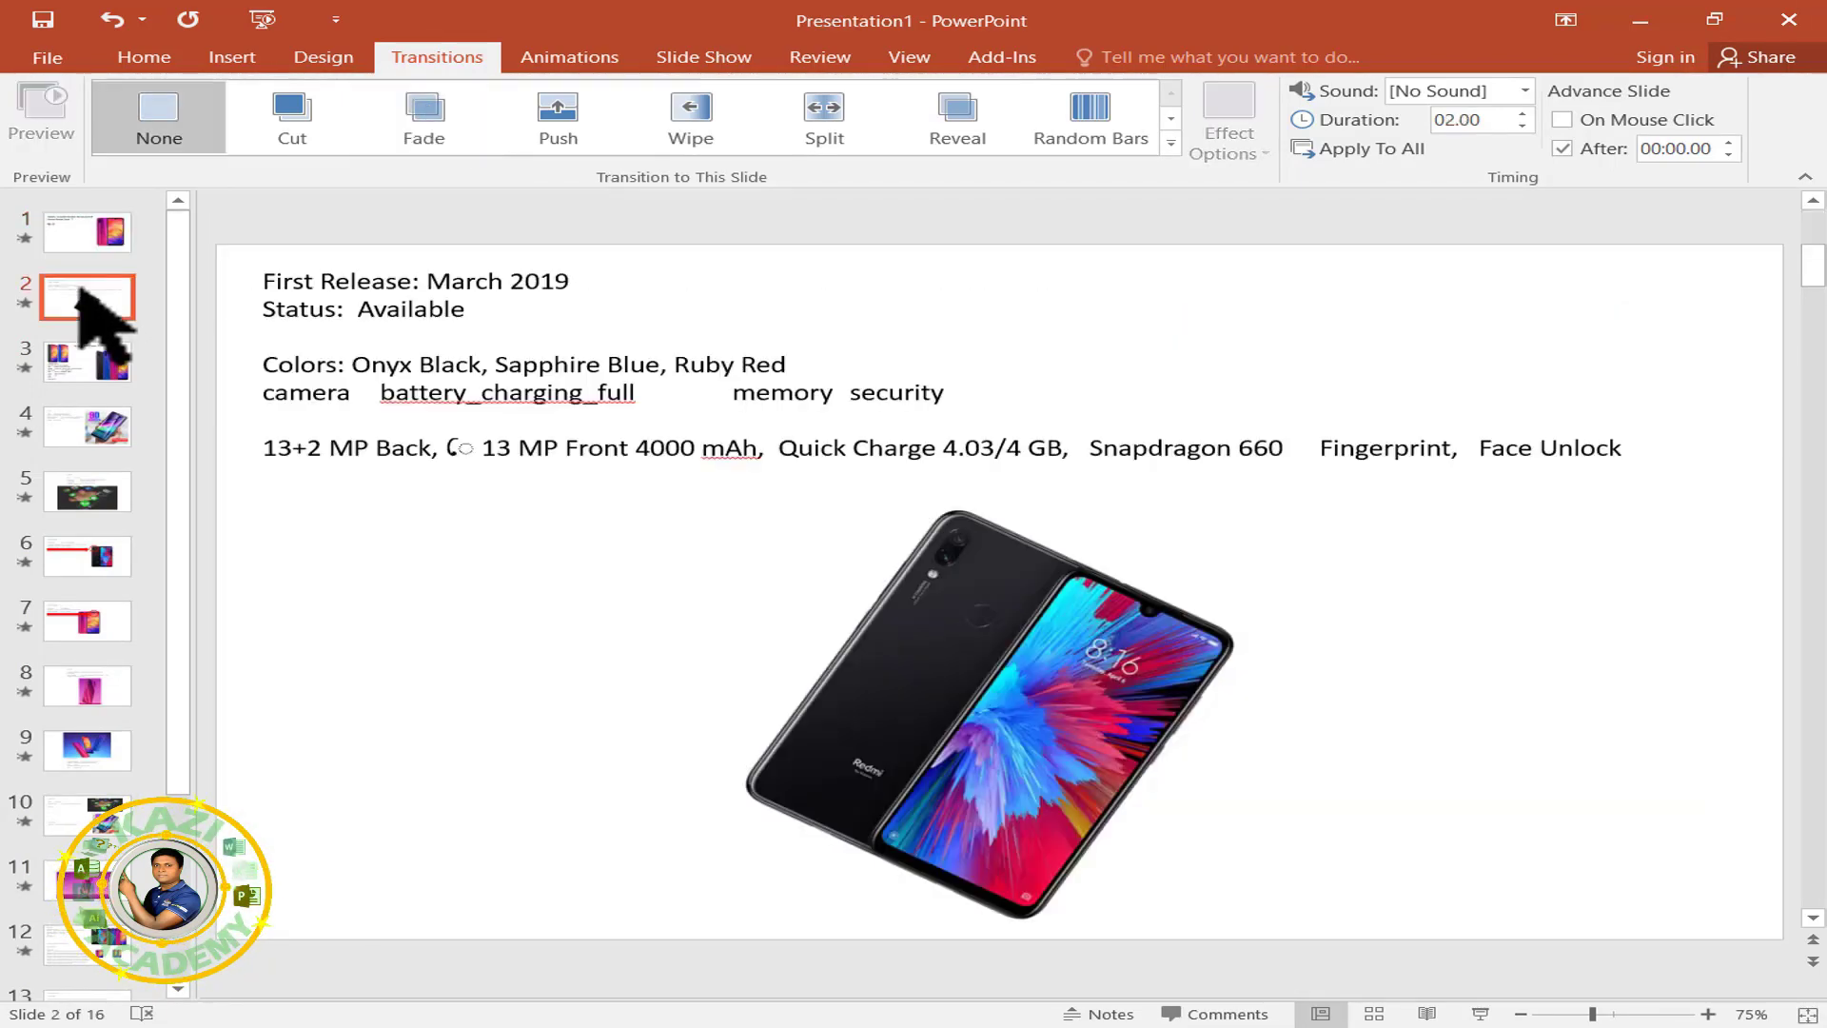
{"action": "left_click", "coordinate": [550, 133]}
{"action": "left_click", "coordinate": [92, 364]}
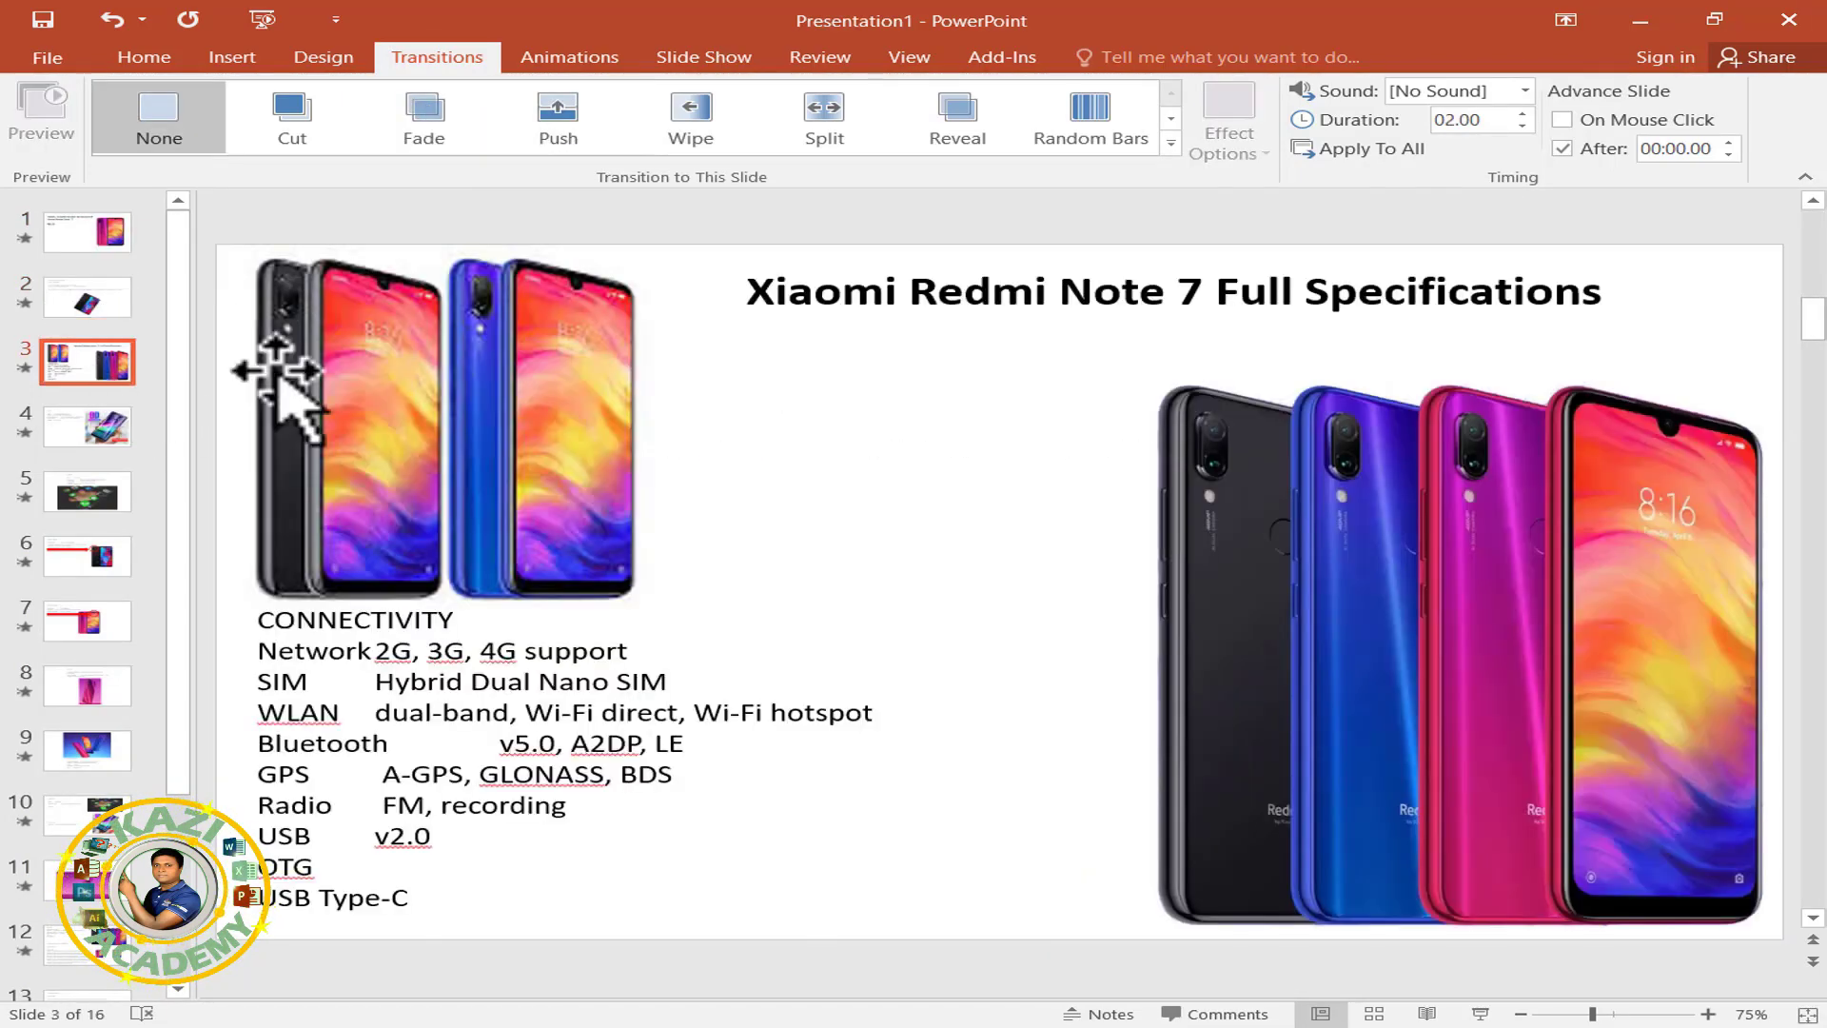
{"action": "left_click", "coordinate": [690, 119]}
{"action": "left_click", "coordinate": [95, 433]}
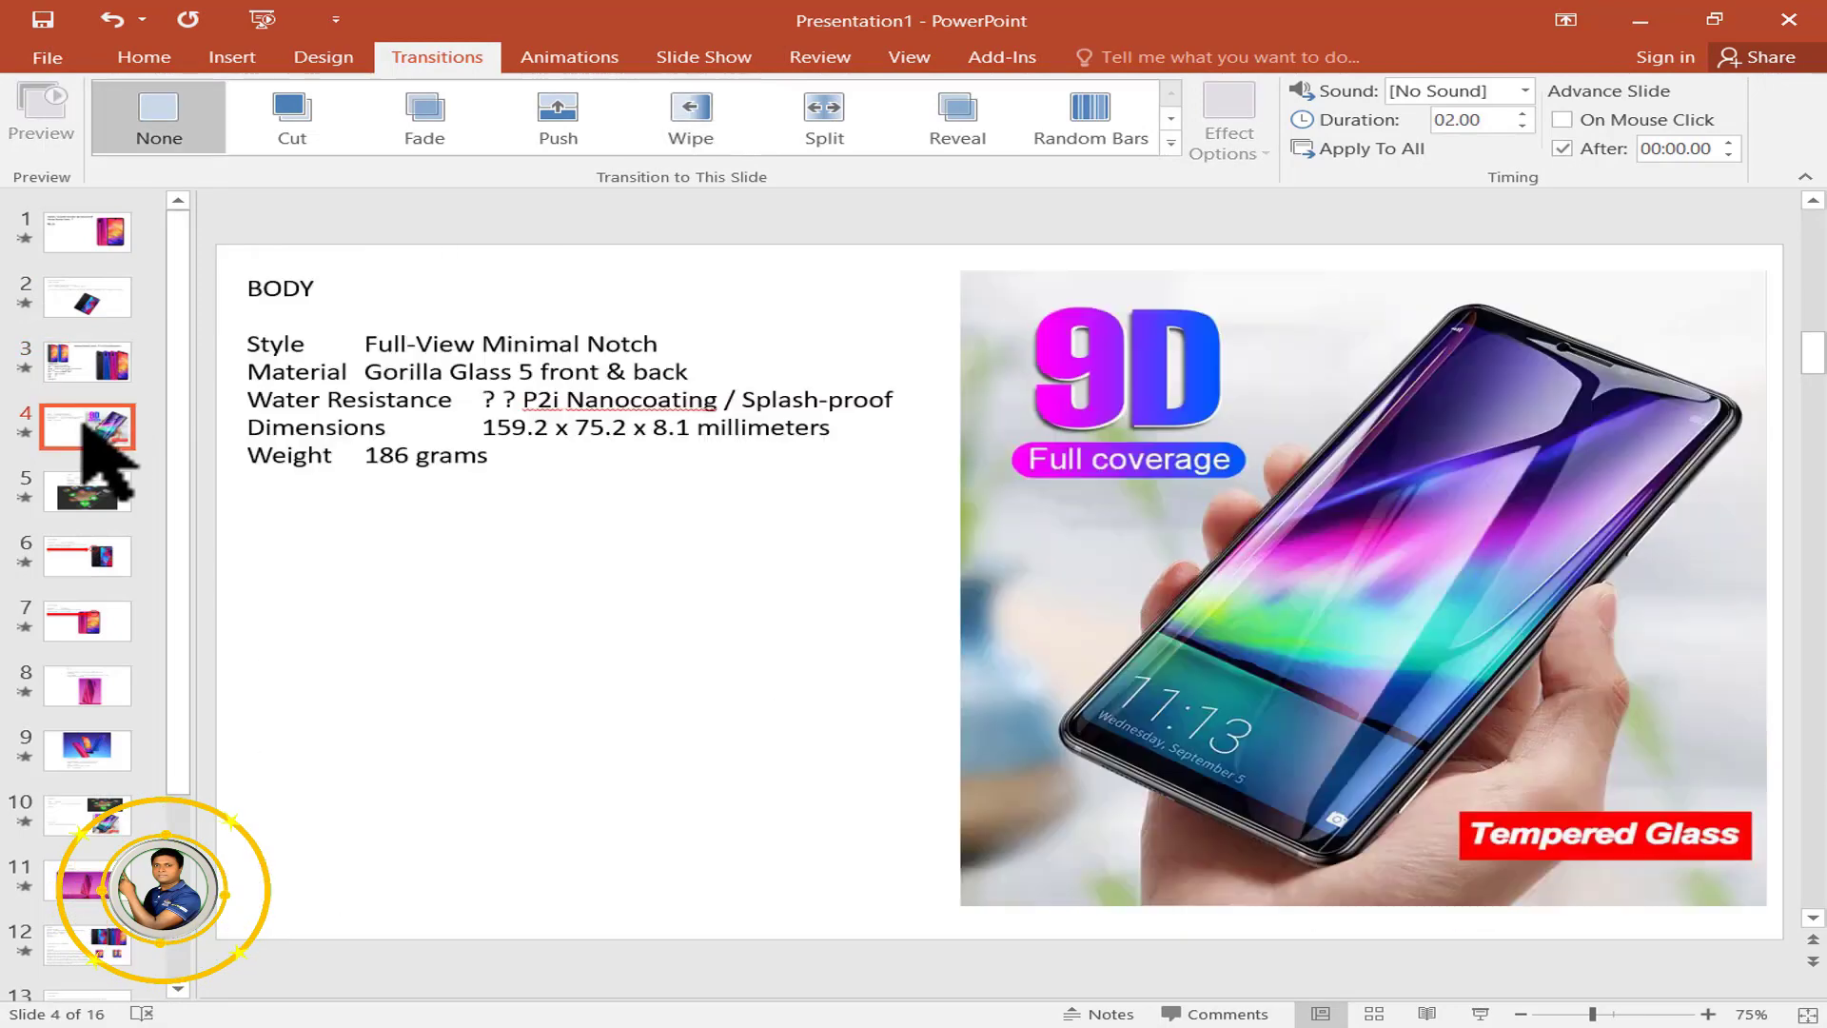
{"action": "left_click", "coordinate": [818, 114]}
{"action": "left_click", "coordinate": [85, 495]}
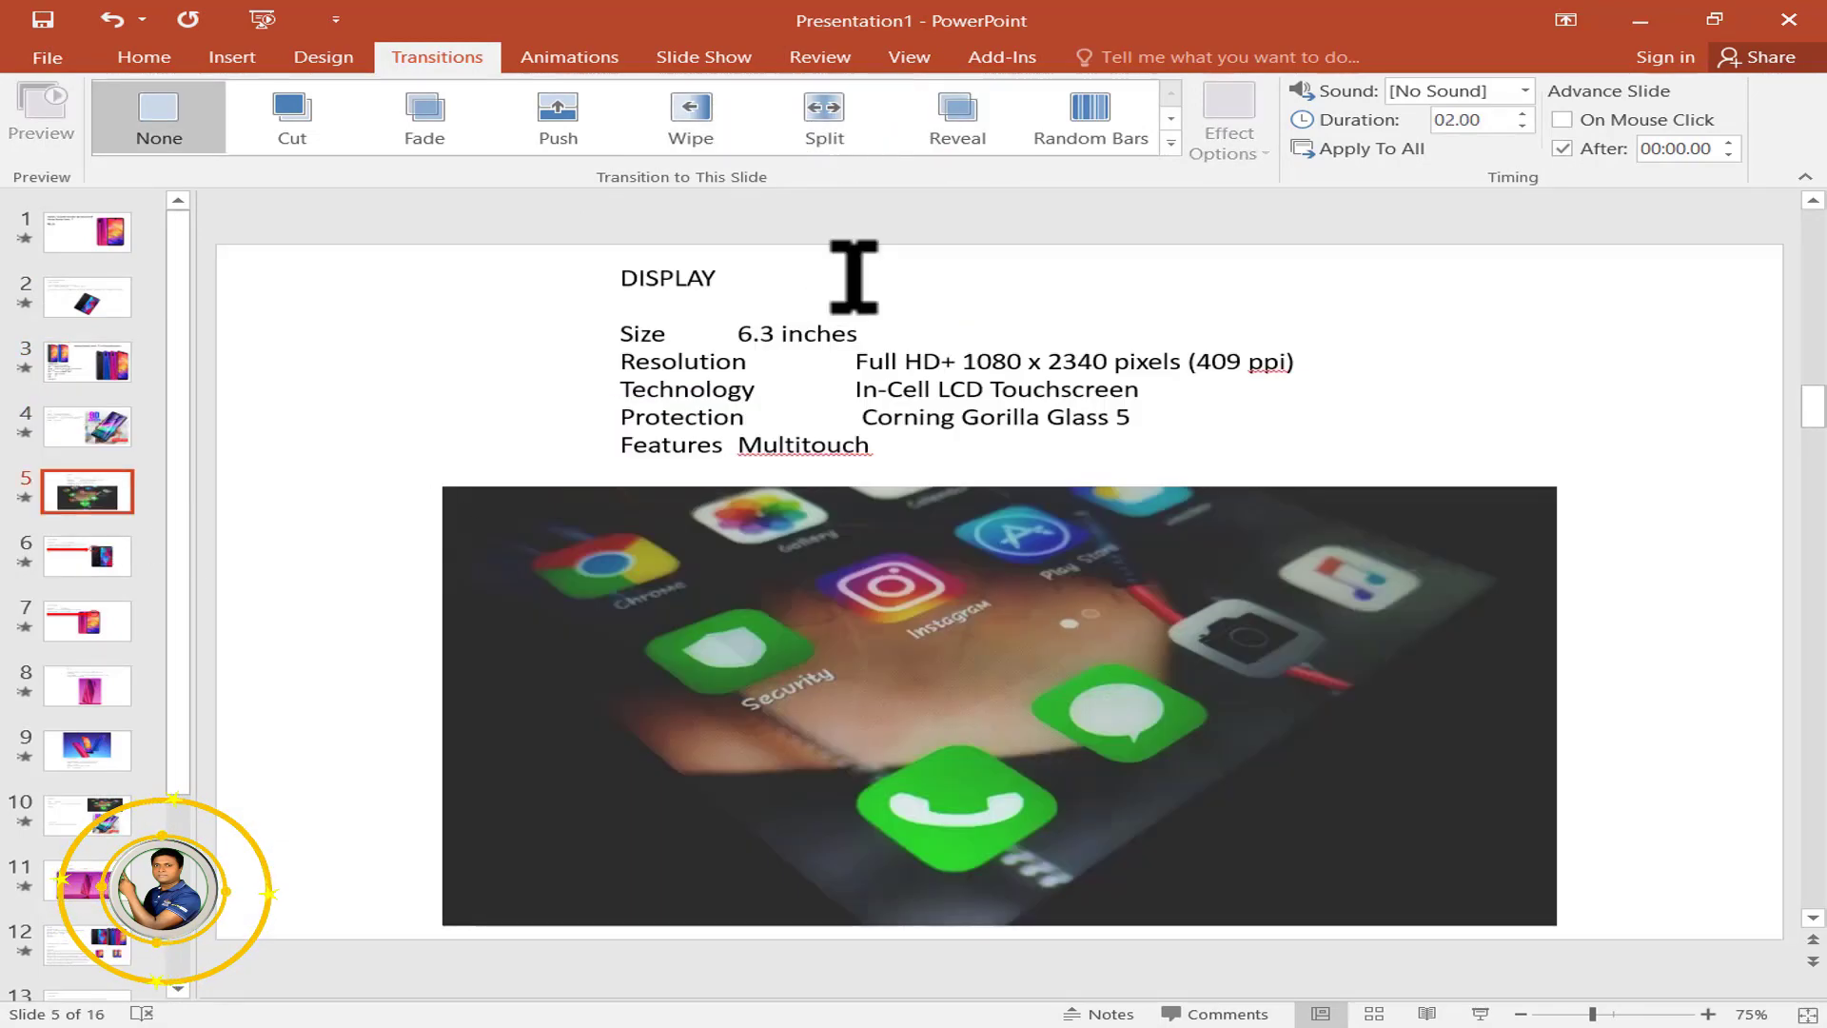
{"action": "left_click", "coordinate": [951, 114]}
{"action": "left_click", "coordinate": [100, 557]}
{"action": "left_click", "coordinate": [1090, 119]}
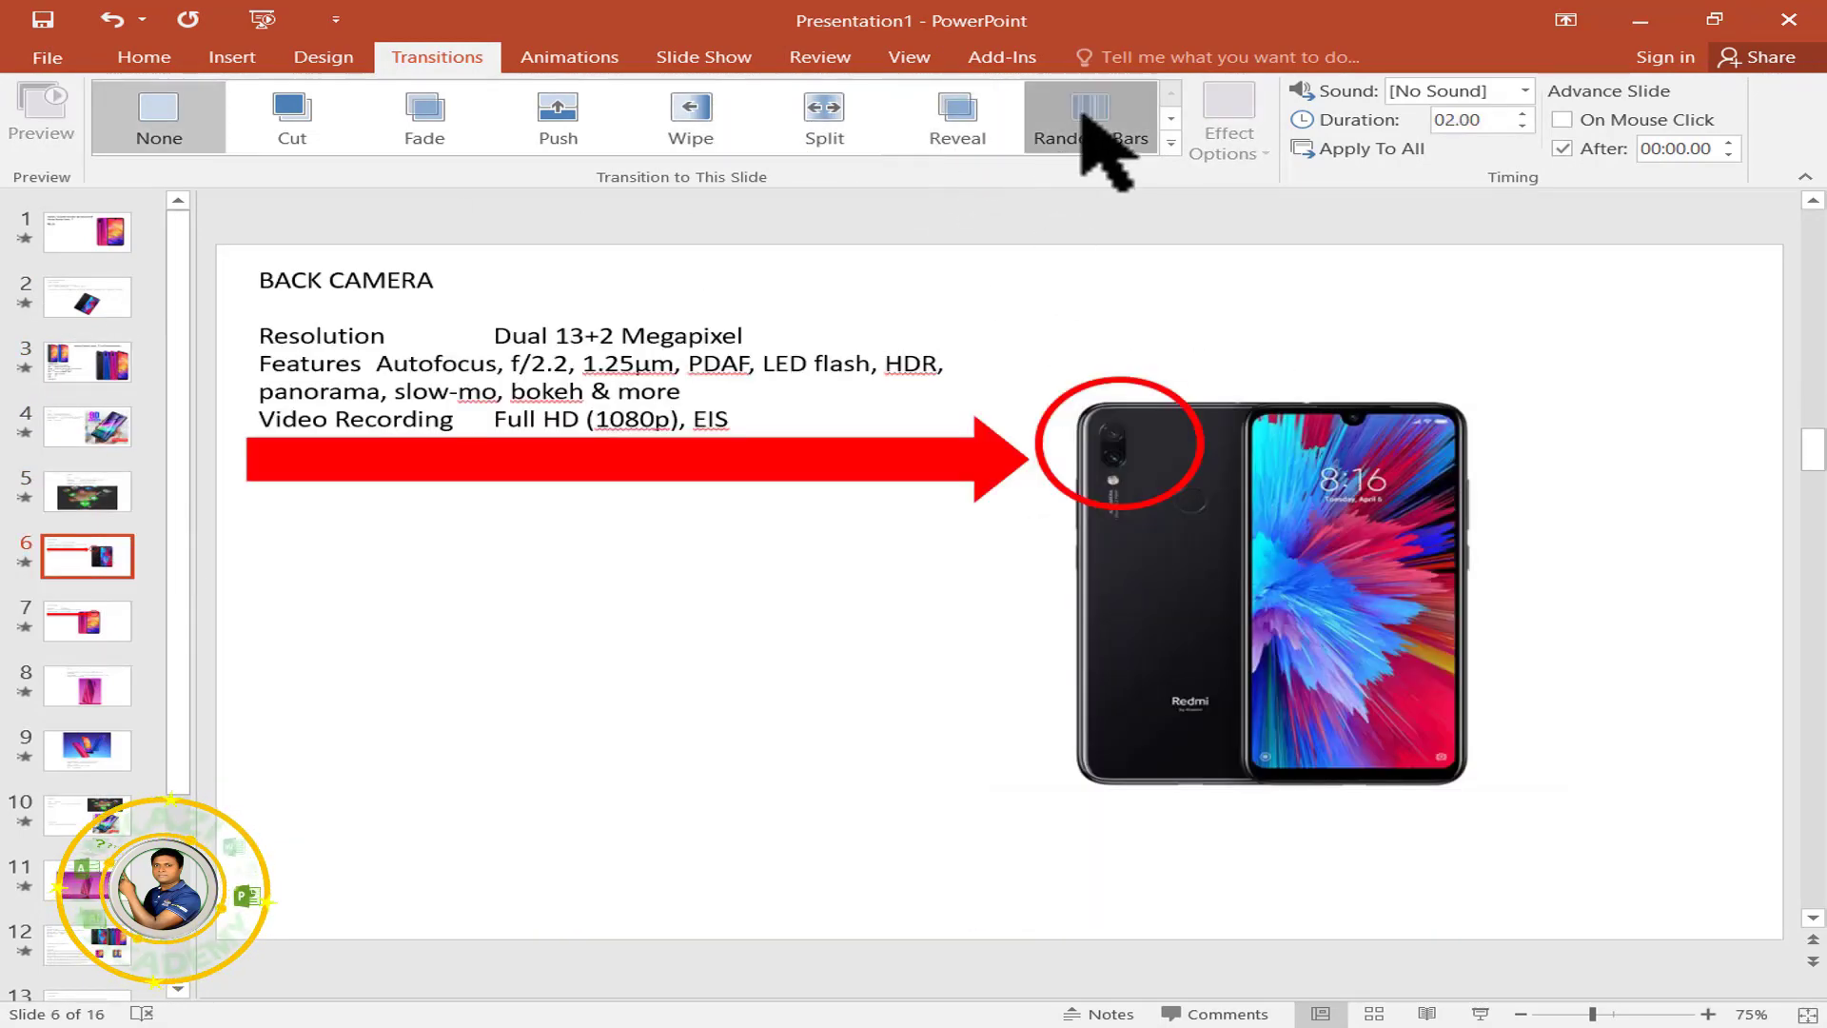
Apply transitions to slides 7–11, including Crush on slide 10 and Clock on slide 11.
{"action": "left_click", "coordinate": [87, 620]}
{"action": "left_click", "coordinate": [1172, 118]}
{"action": "left_click", "coordinate": [691, 118]}
{"action": "left_click", "coordinate": [87, 685]}
{"action": "left_click", "coordinate": [1172, 143]}
{"action": "left_click", "coordinate": [424, 385]}
{"action": "left_click", "coordinate": [87, 750]}
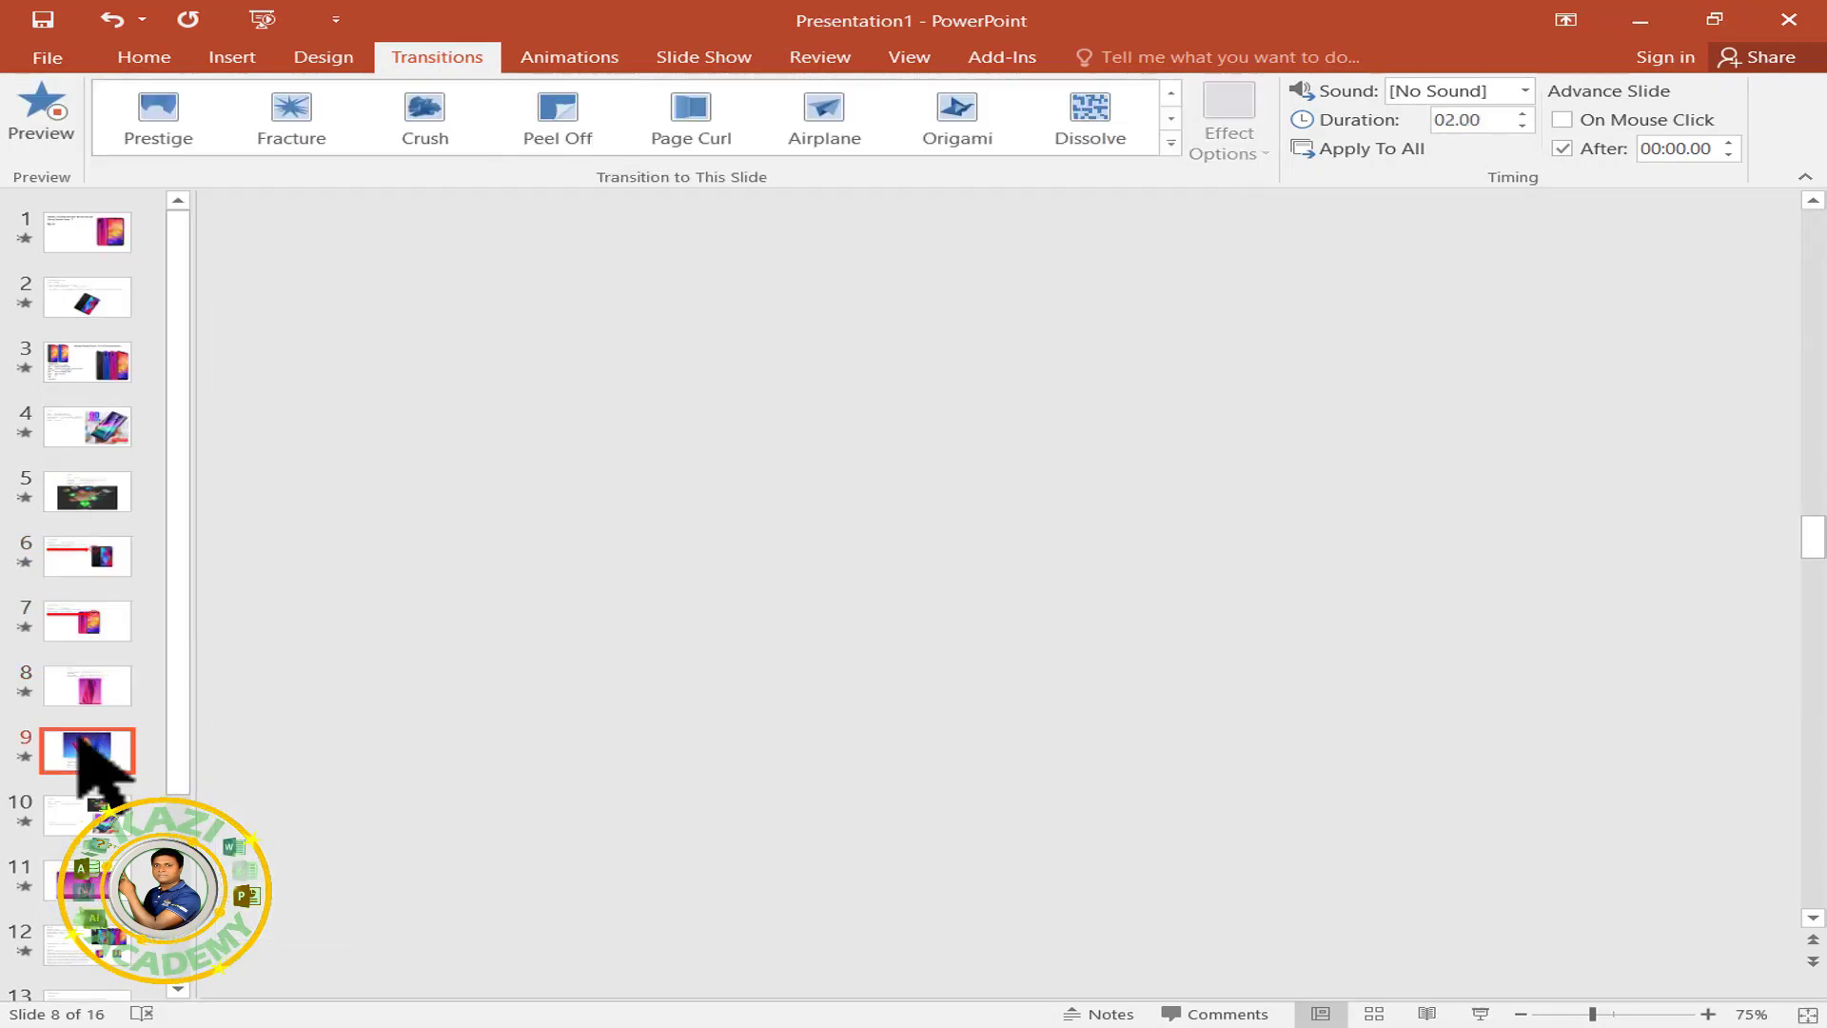
{"action": "left_click", "coordinate": [1171, 142]}
{"action": "left_click", "coordinate": [88, 815]}
{"action": "left_click", "coordinate": [1172, 143]}
{"action": "left_click", "coordinate": [424, 455]}
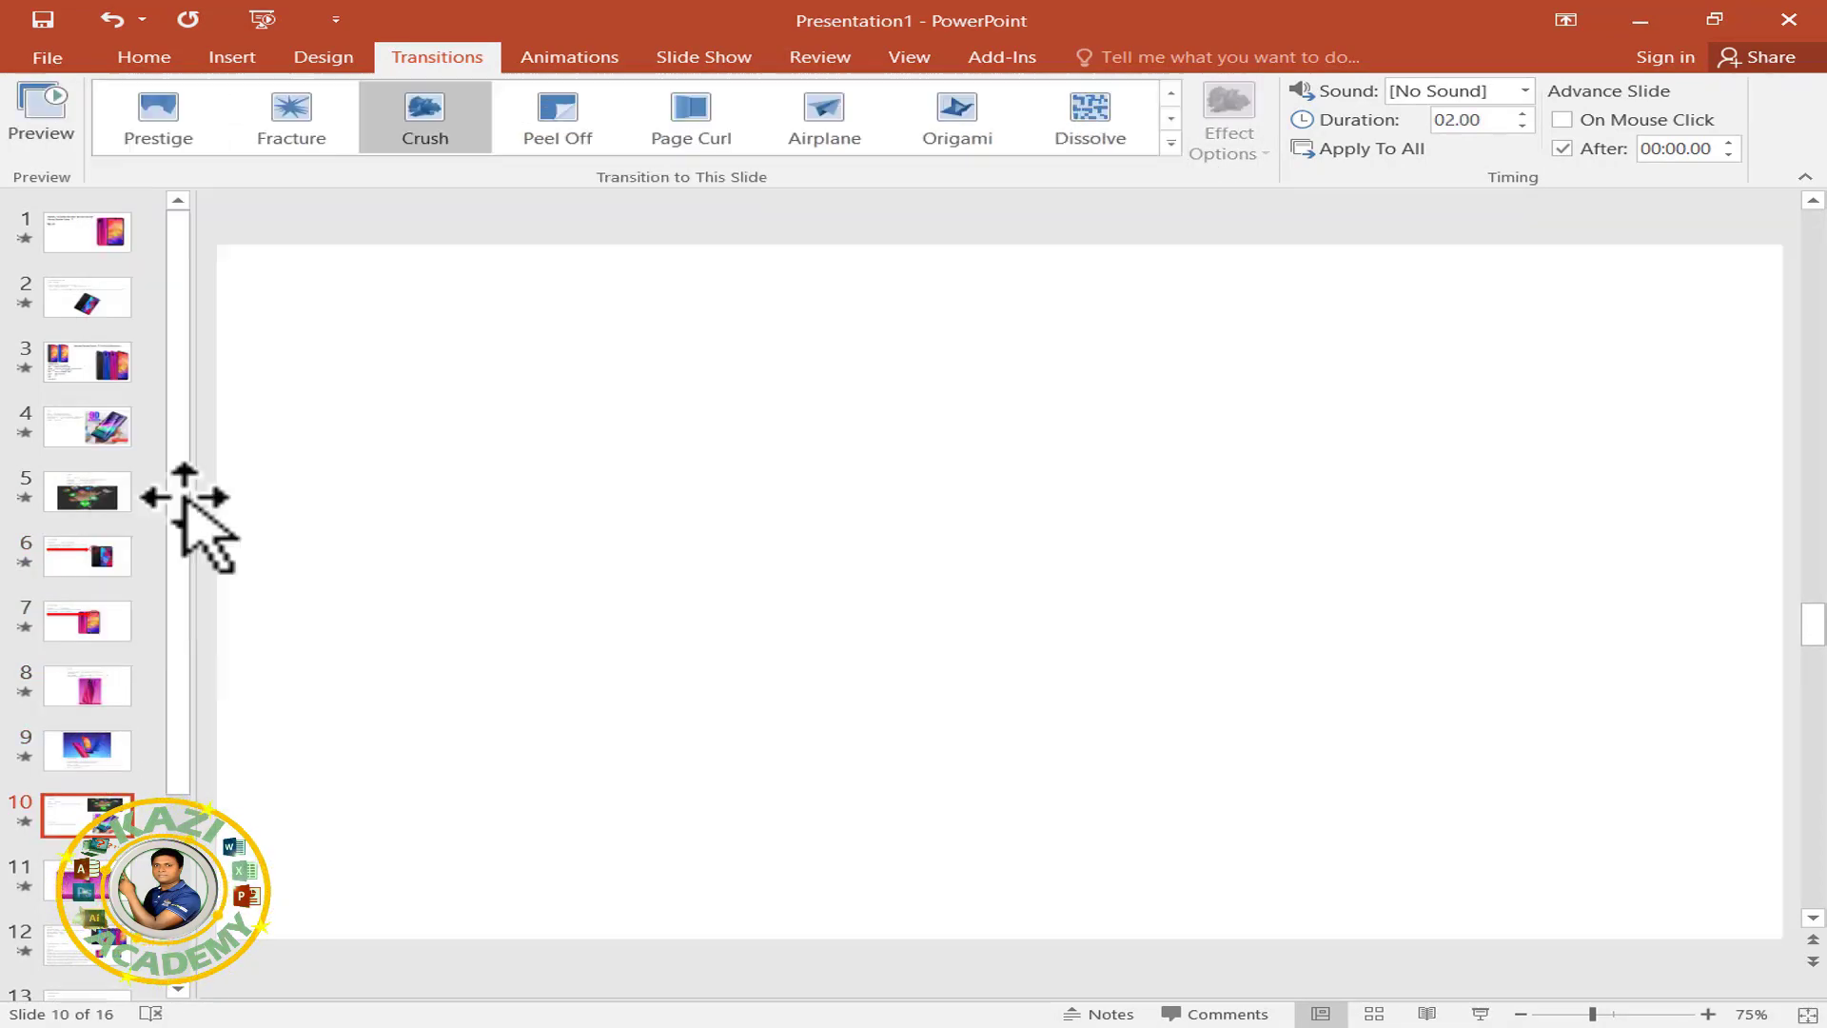
{"action": "left_click", "coordinate": [88, 880]}
{"action": "left_click", "coordinate": [1171, 143]}
Give slide 12 a 1.00 s Random Bars transition and slides 13–14 Origami.
{"action": "left_click", "coordinate": [957, 385]}
{"action": "left_click", "coordinate": [95, 947]}
{"action": "left_click", "coordinate": [1171, 143]}
{"action": "left_click", "coordinate": [1090, 167]}
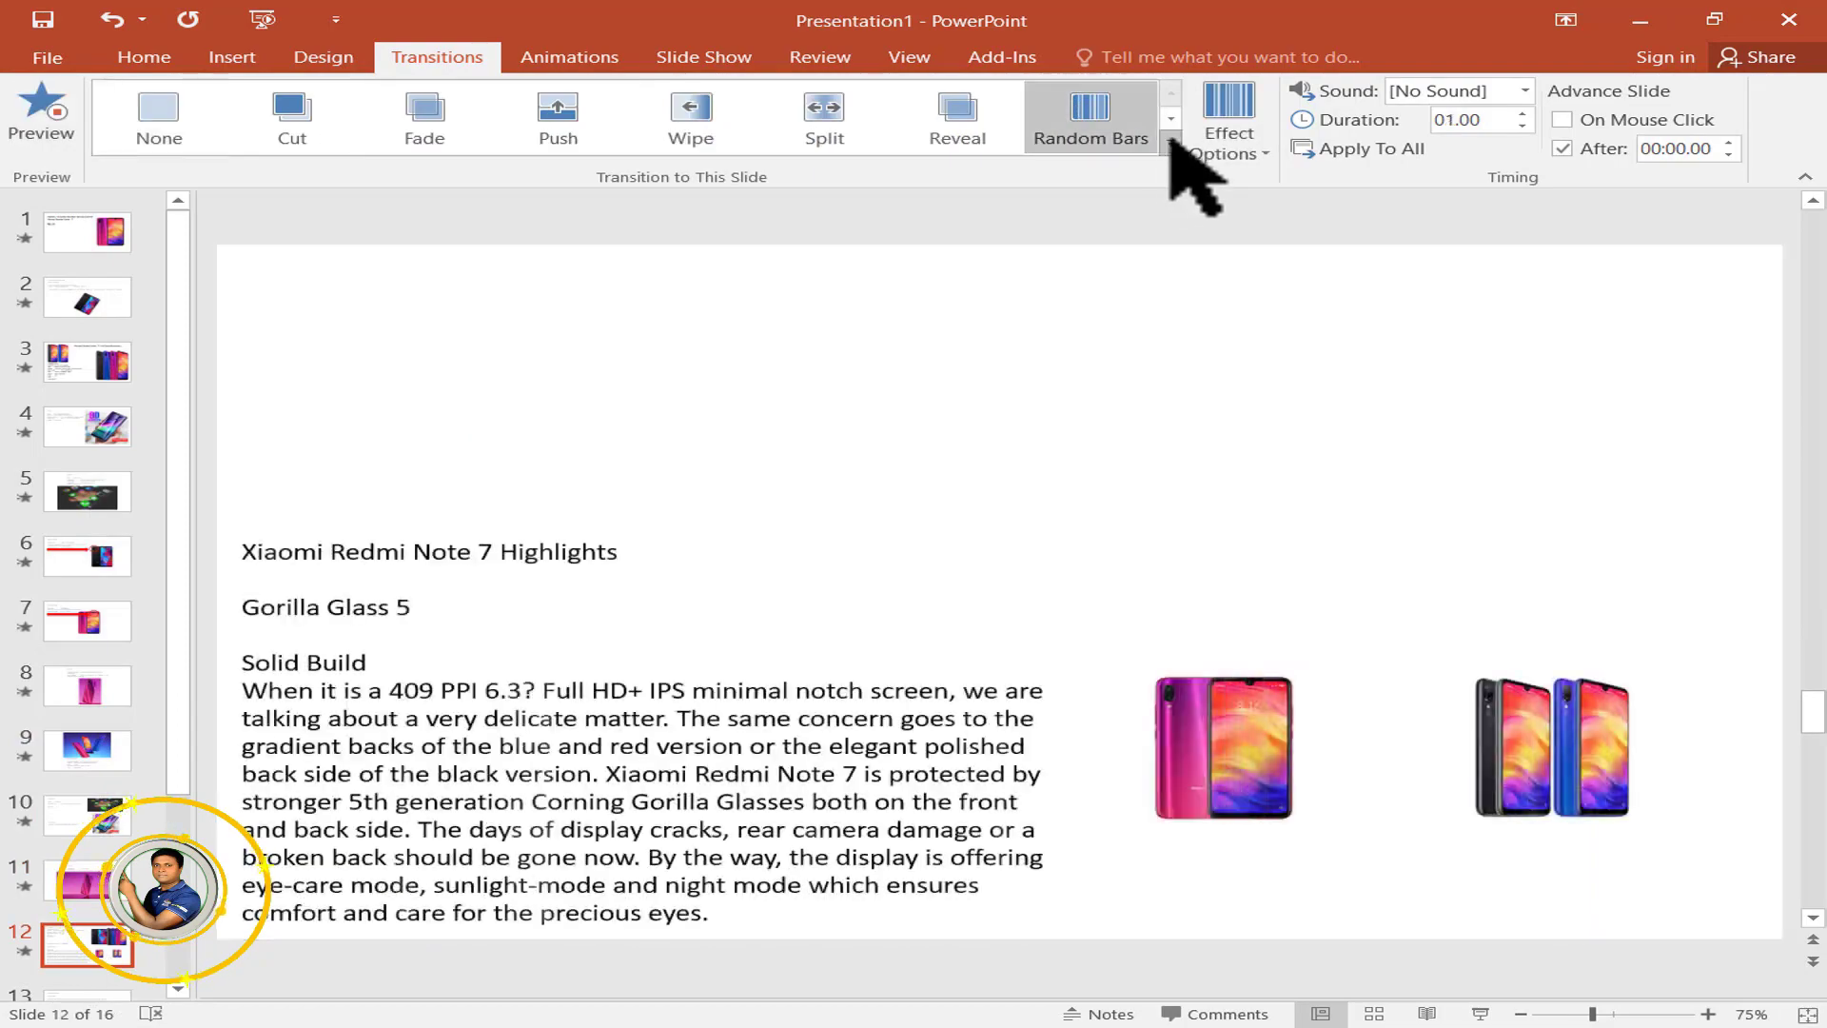
{"action": "left_click", "coordinate": [291, 457]}
{"action": "left_click", "coordinate": [105, 762]}
{"action": "left_click", "coordinate": [1172, 143]}
{"action": "left_click", "coordinate": [430, 386]}
{"action": "left_click", "coordinate": [88, 815]}
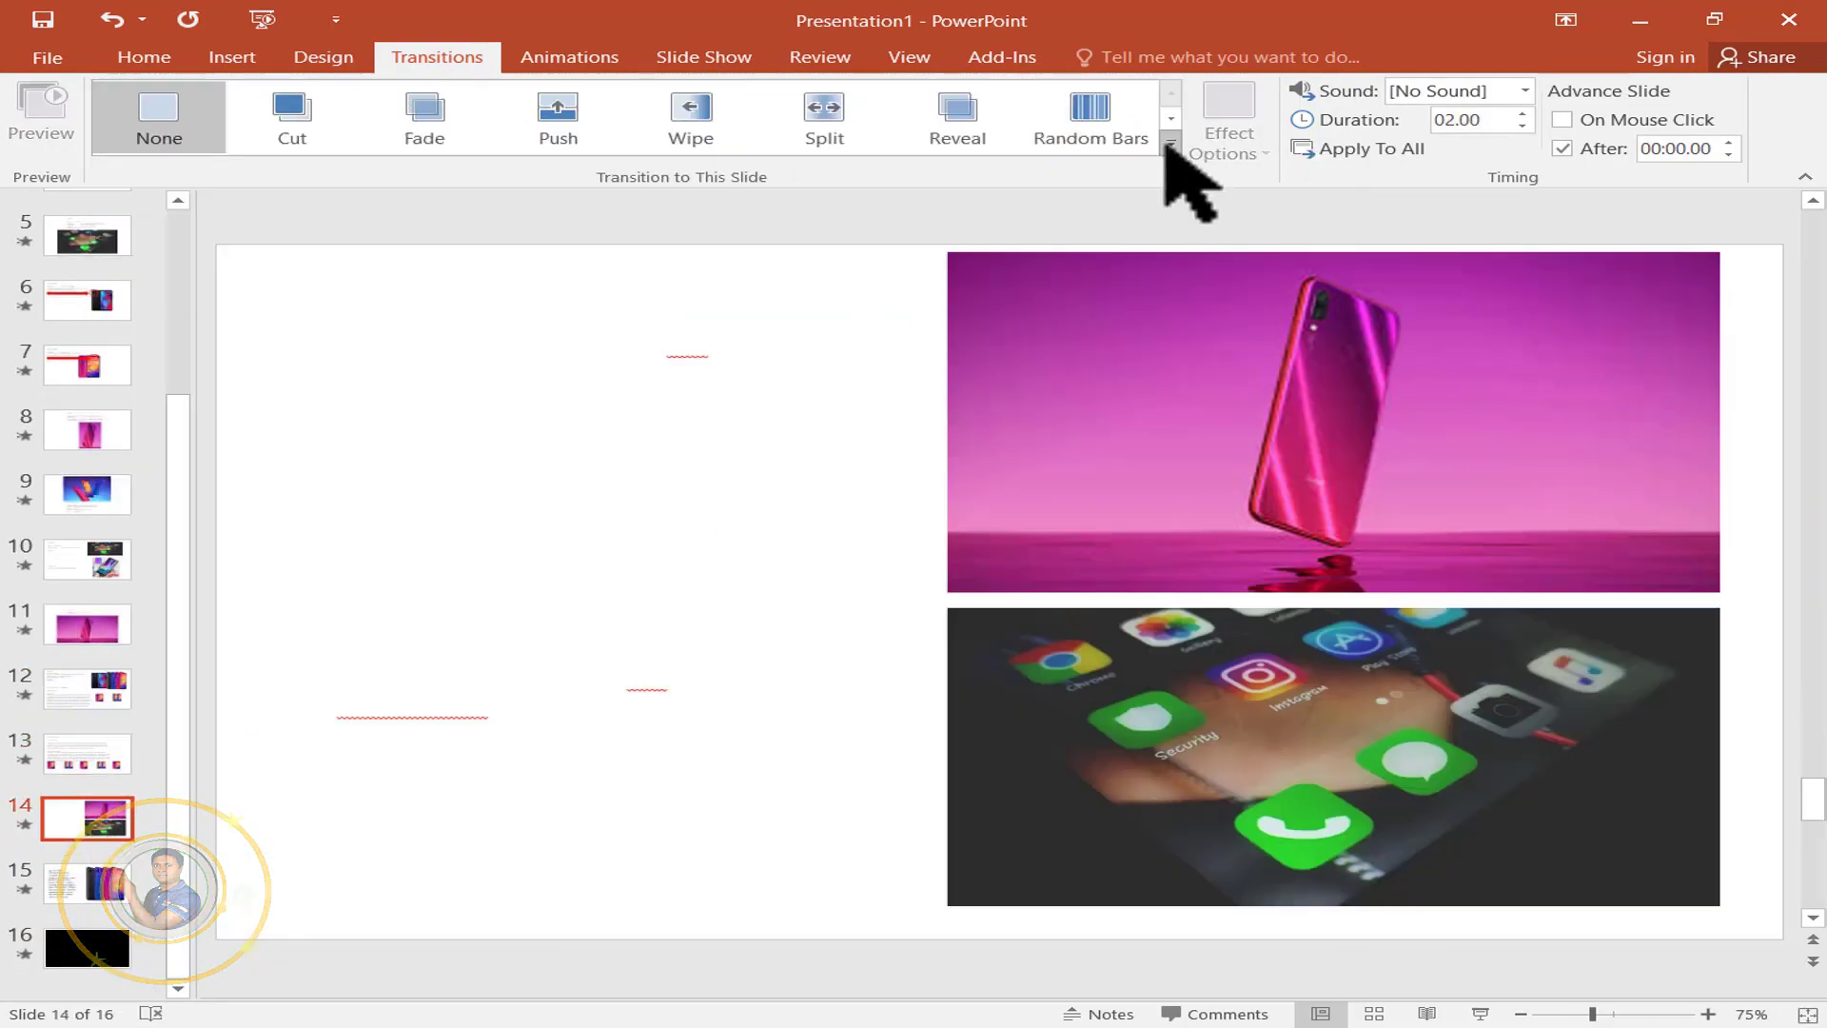
{"action": "left_click", "coordinate": [1171, 143]}
{"action": "left_click", "coordinate": [424, 385]}
{"action": "left_click", "coordinate": [88, 879]}
{"action": "left_click", "coordinate": [1170, 143]}
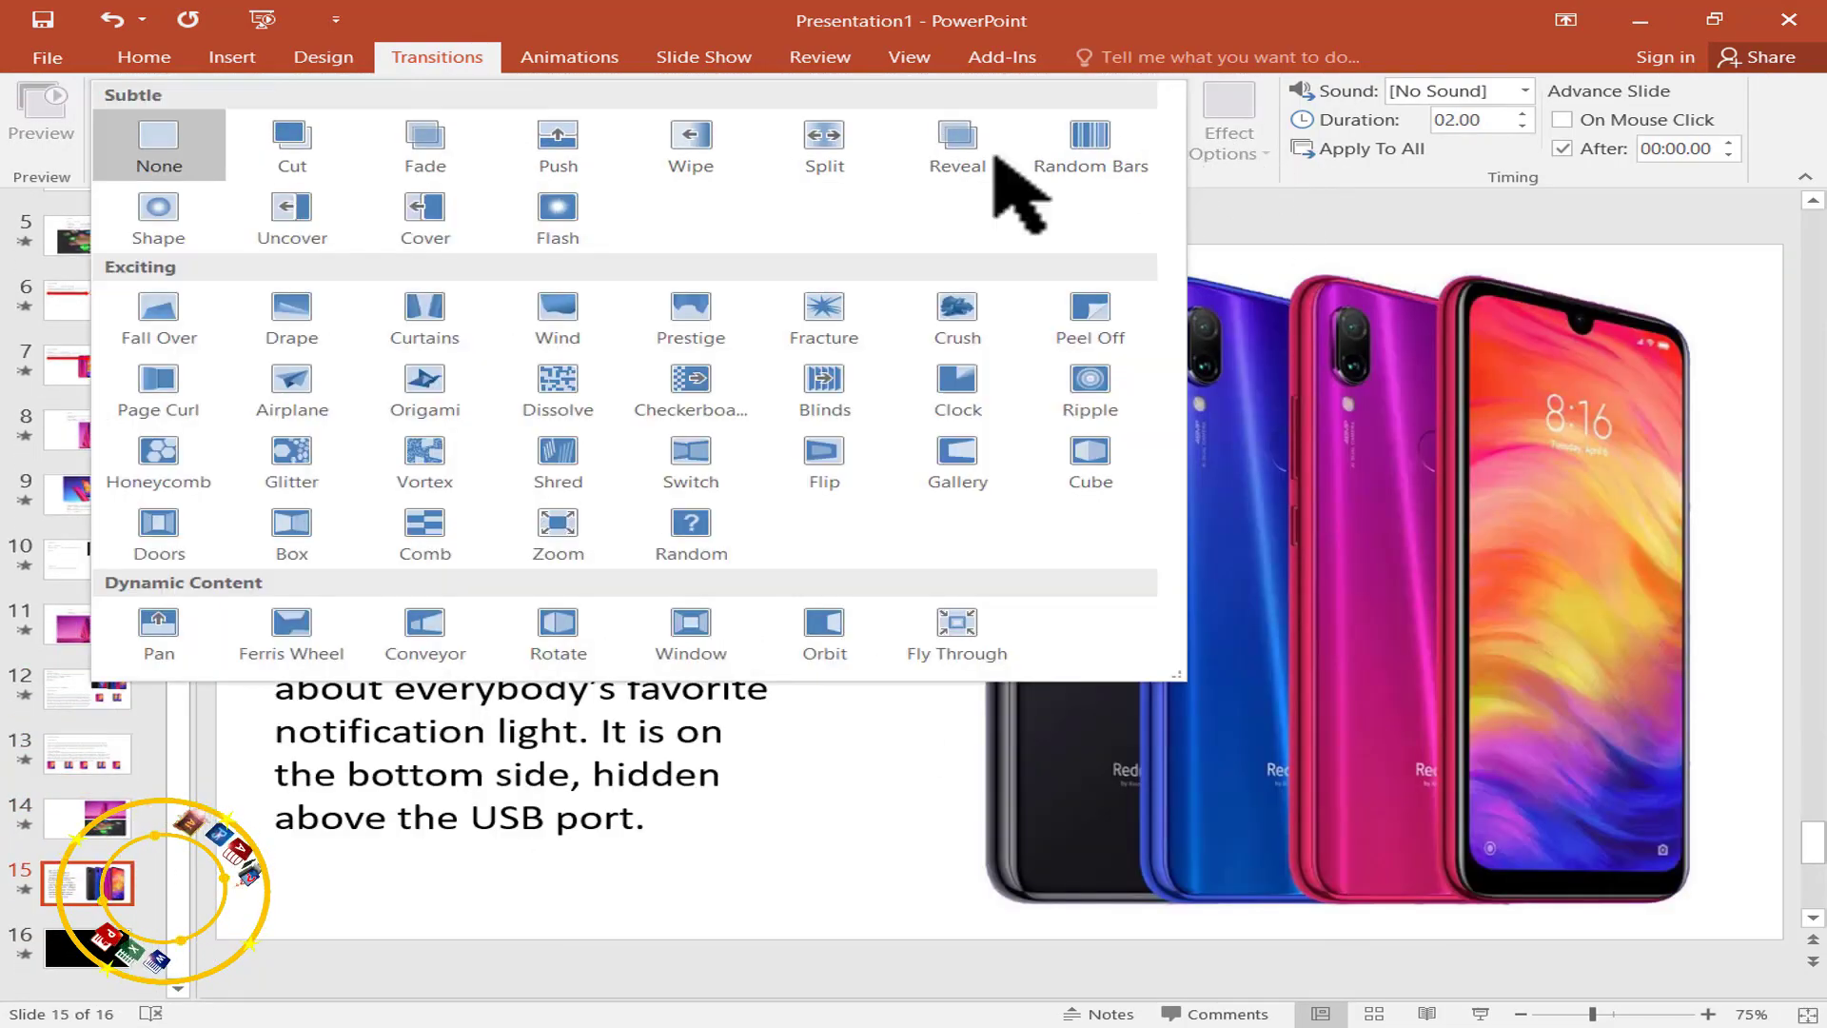
Give slide 15 a Box transition and slide 16 a 1.40 s Ripple, then return to slide 1.
{"action": "left_click", "coordinate": [301, 529]}
{"action": "left_click", "coordinate": [82, 947]}
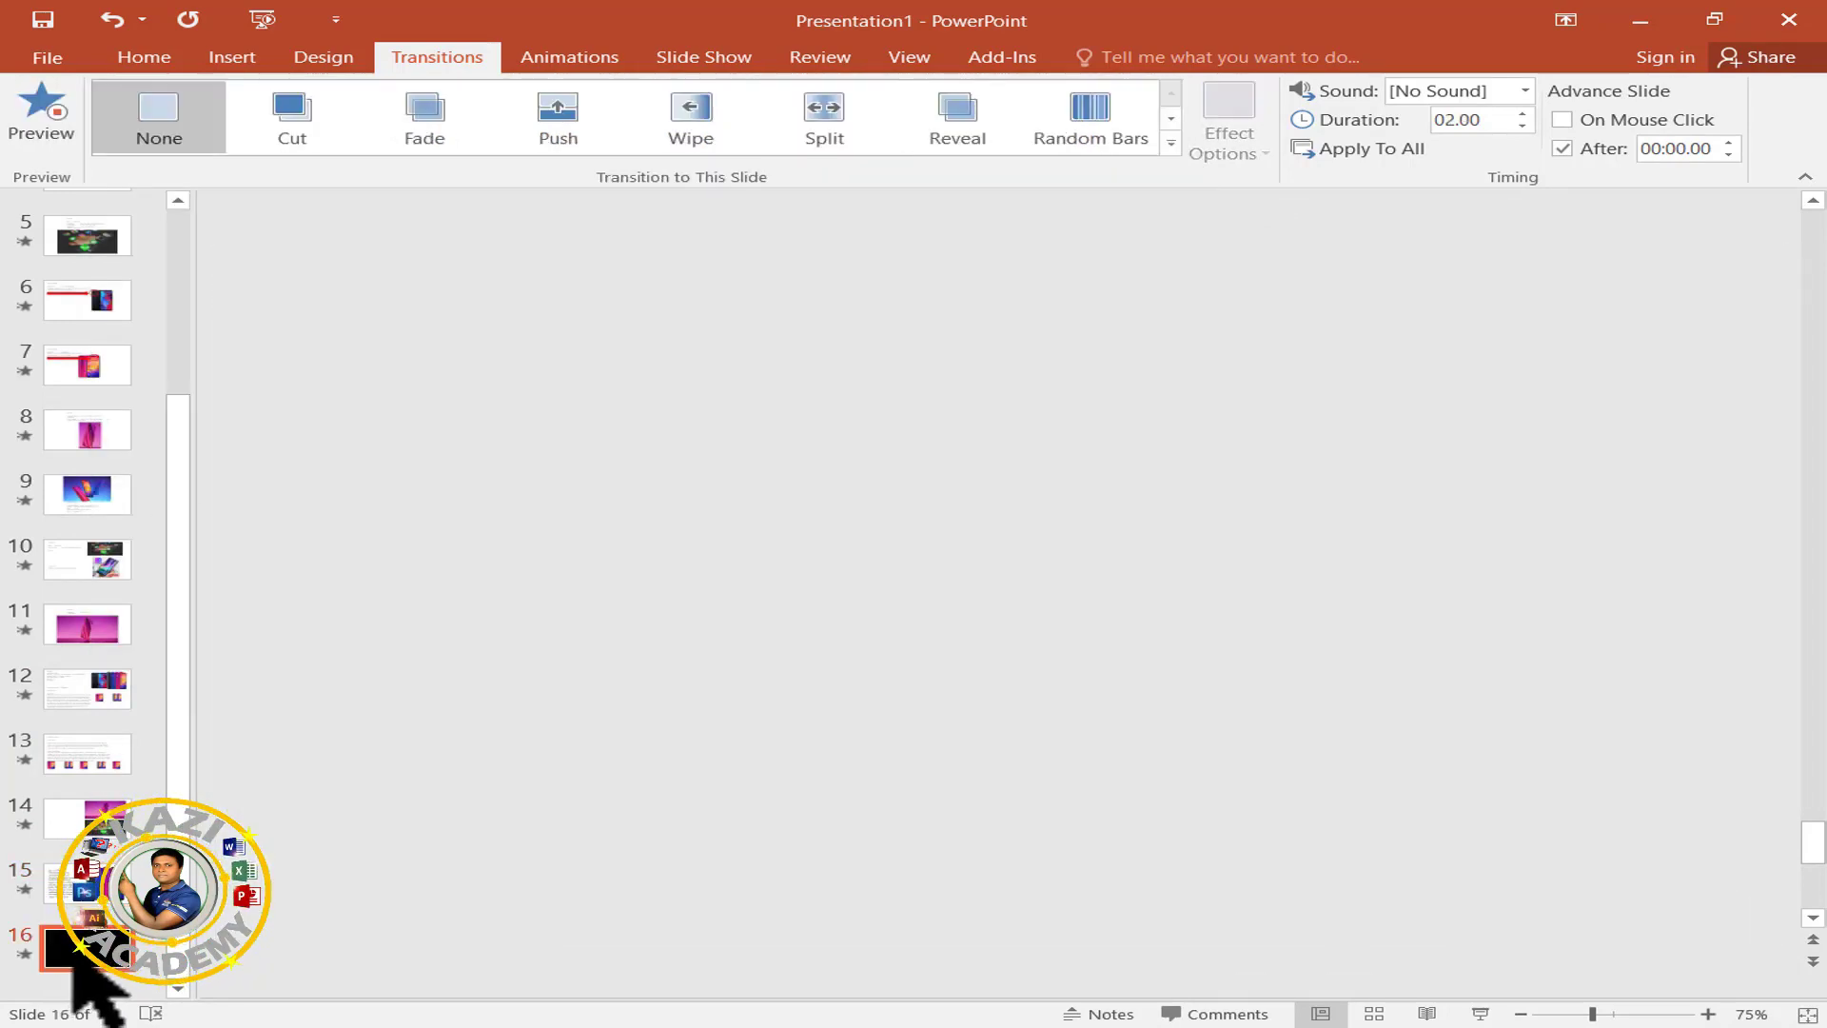
{"action": "left_click", "coordinate": [1171, 142]}
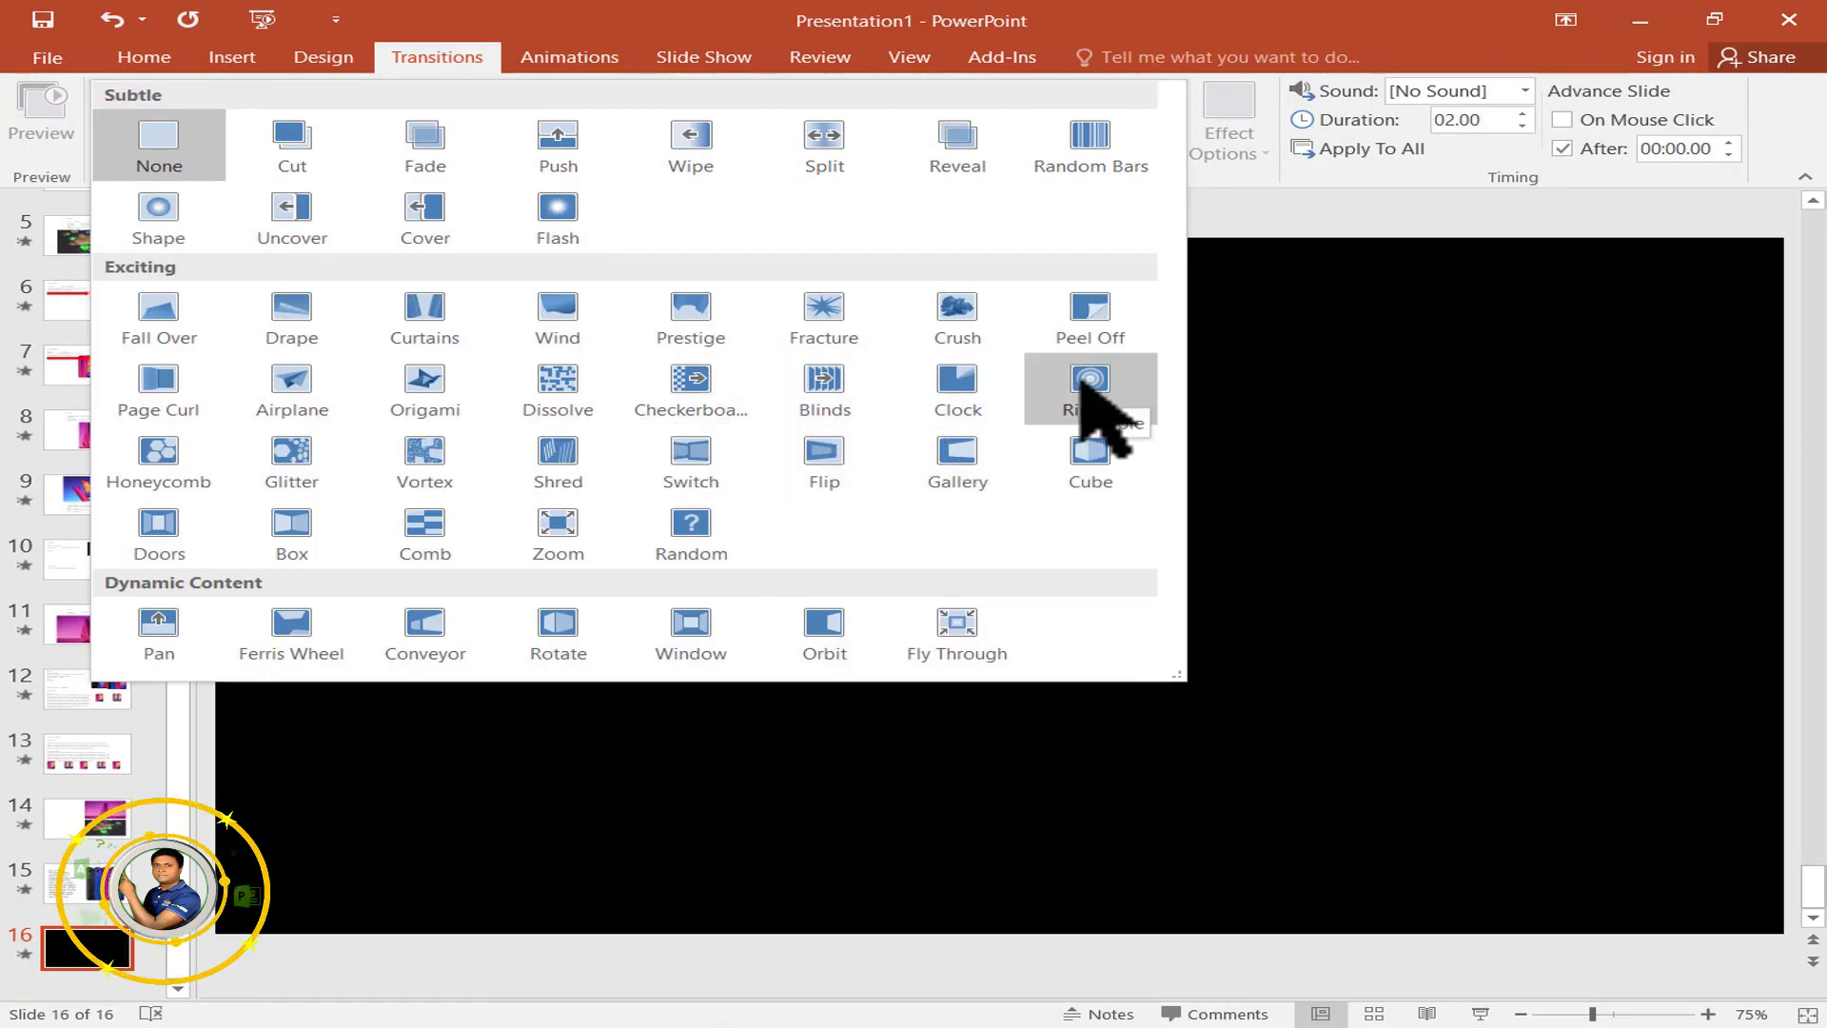
{"action": "left_click", "coordinate": [1084, 385]}
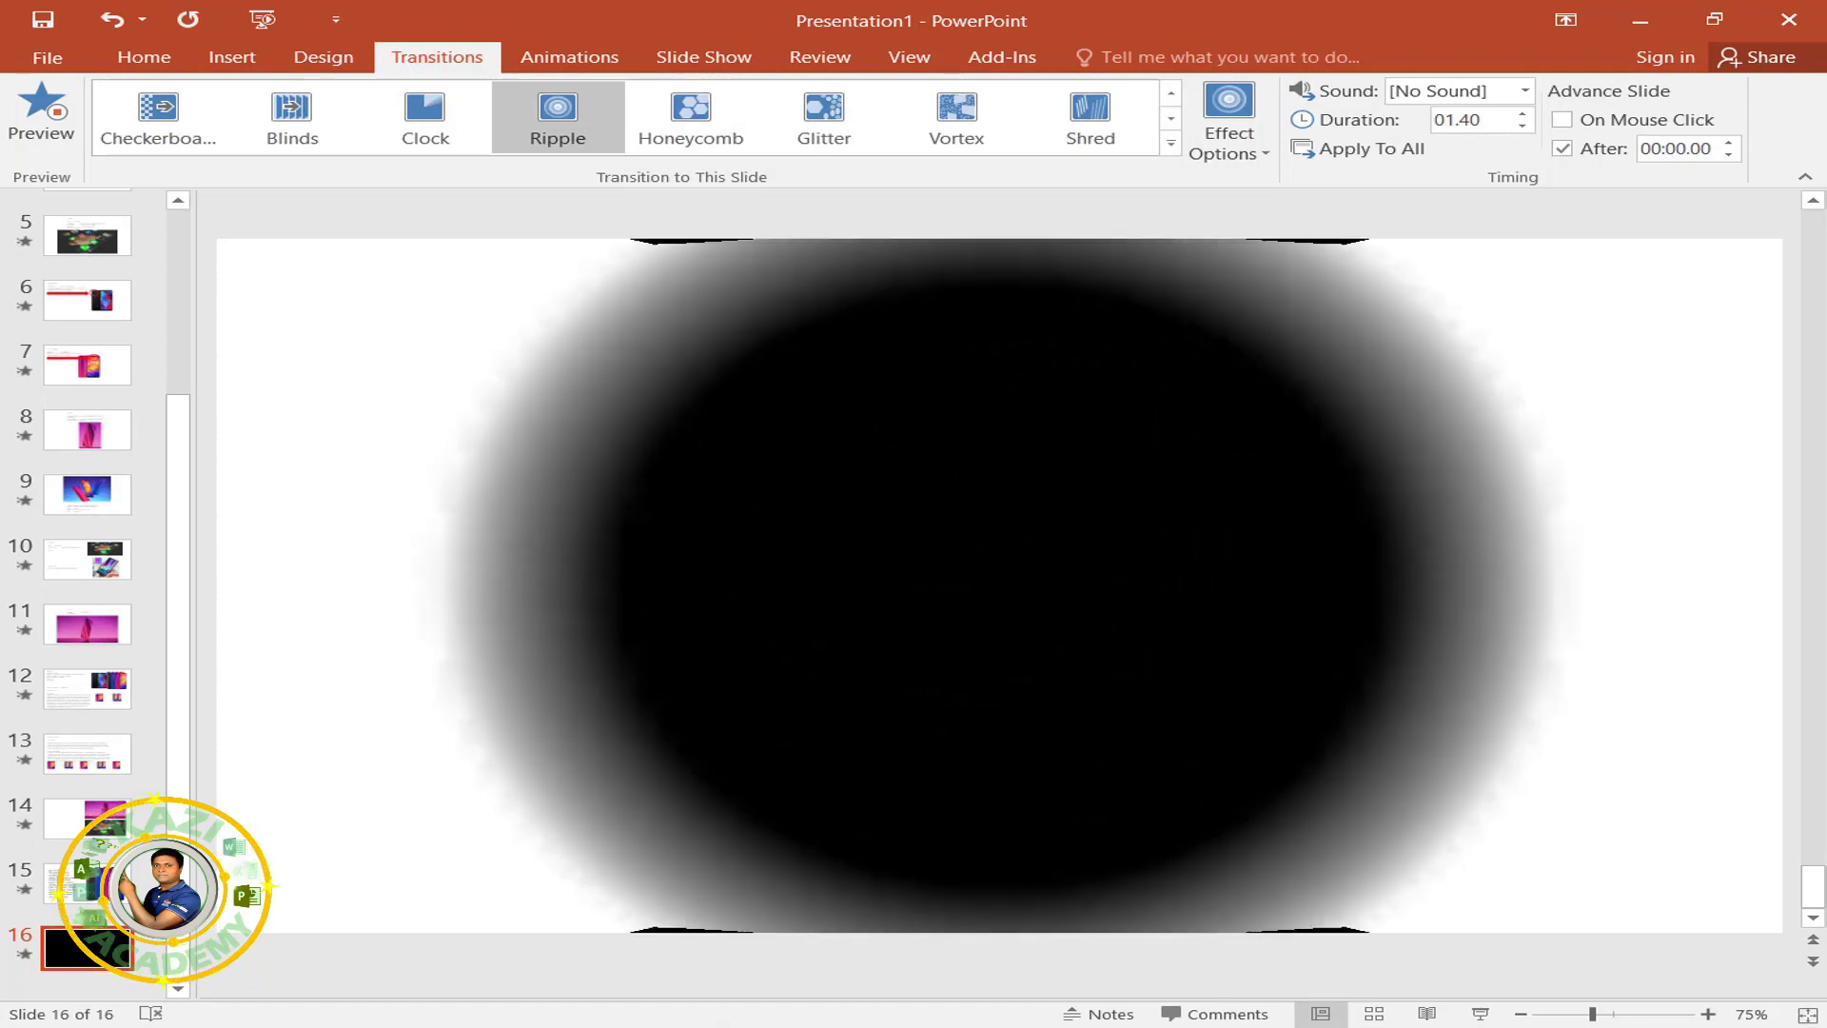
{"action": "left_click_drag", "start_coordinate": [176, 503], "coordinate": [204, 250]}
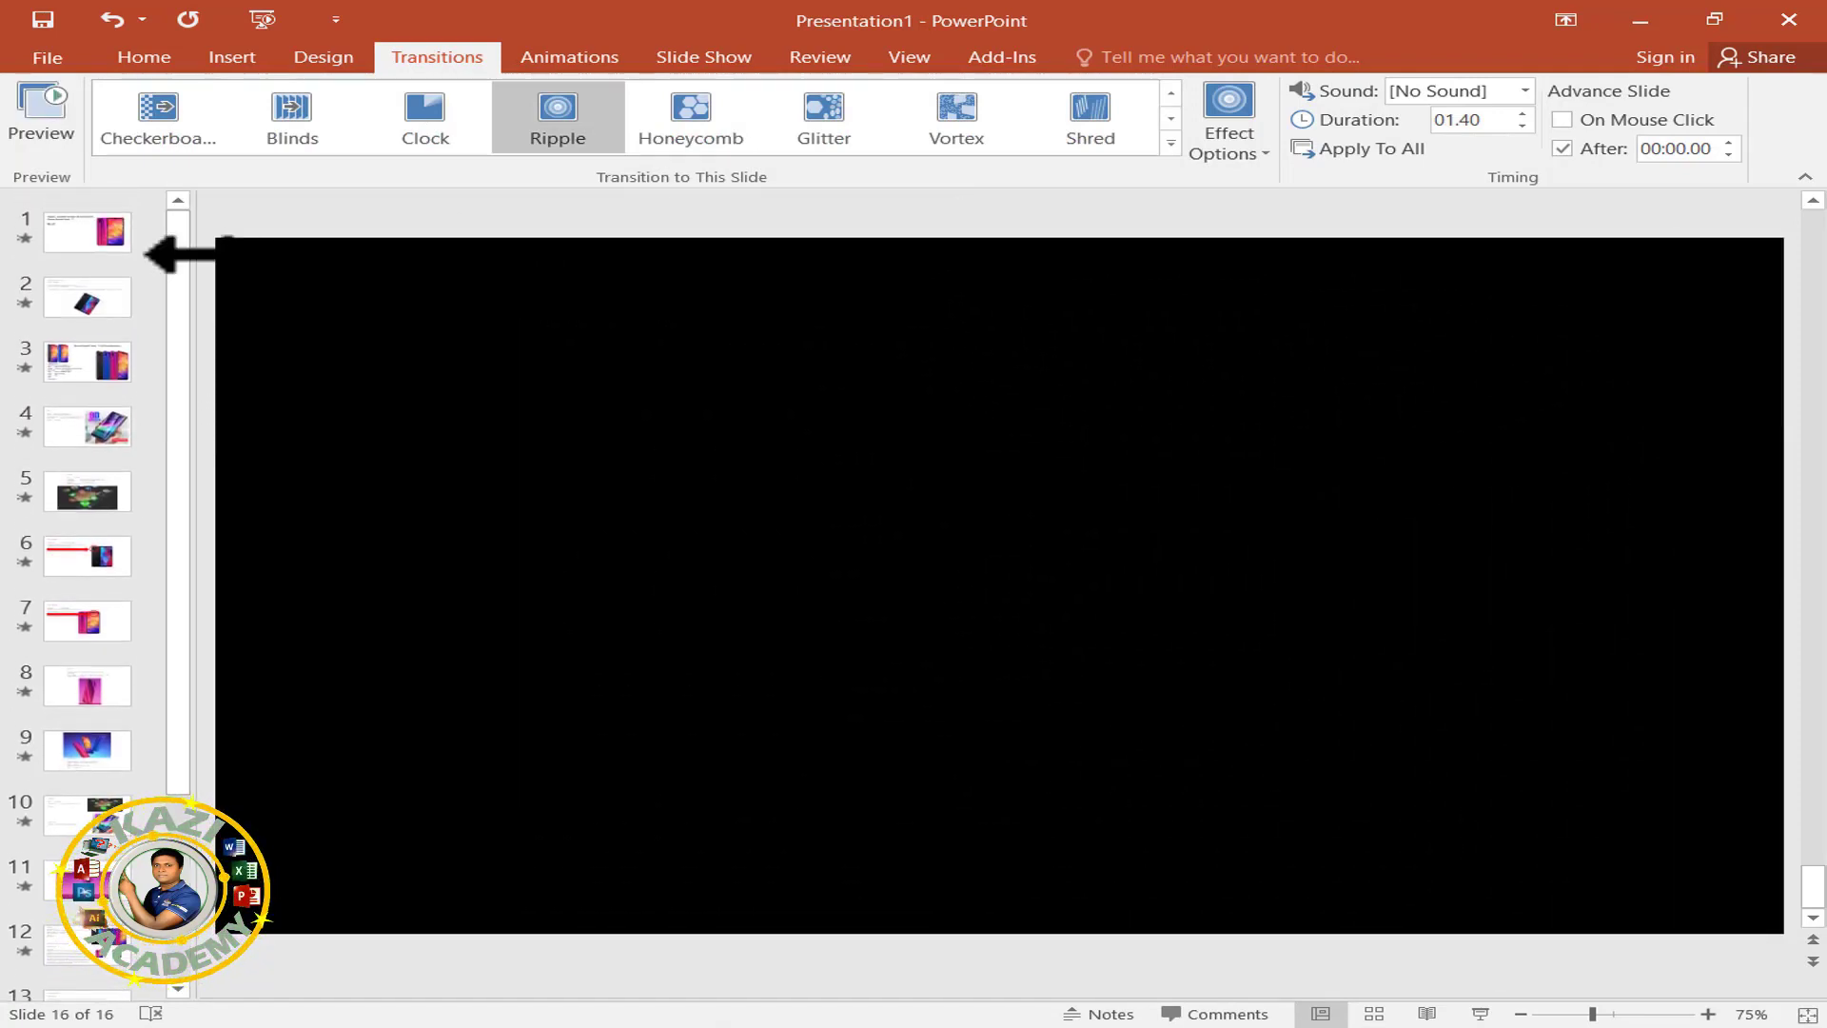
{"action": "mouse_move", "coordinate": [178, 255]}
{"action": "left_mouse_down"}
{"action": "mouse_move", "coordinate": [186, 475]}
{"action": "mouse_move", "coordinate": [195, 244]}
{"action": "left_mouse_up"}
{"action": "left_click", "coordinate": [76, 228]}
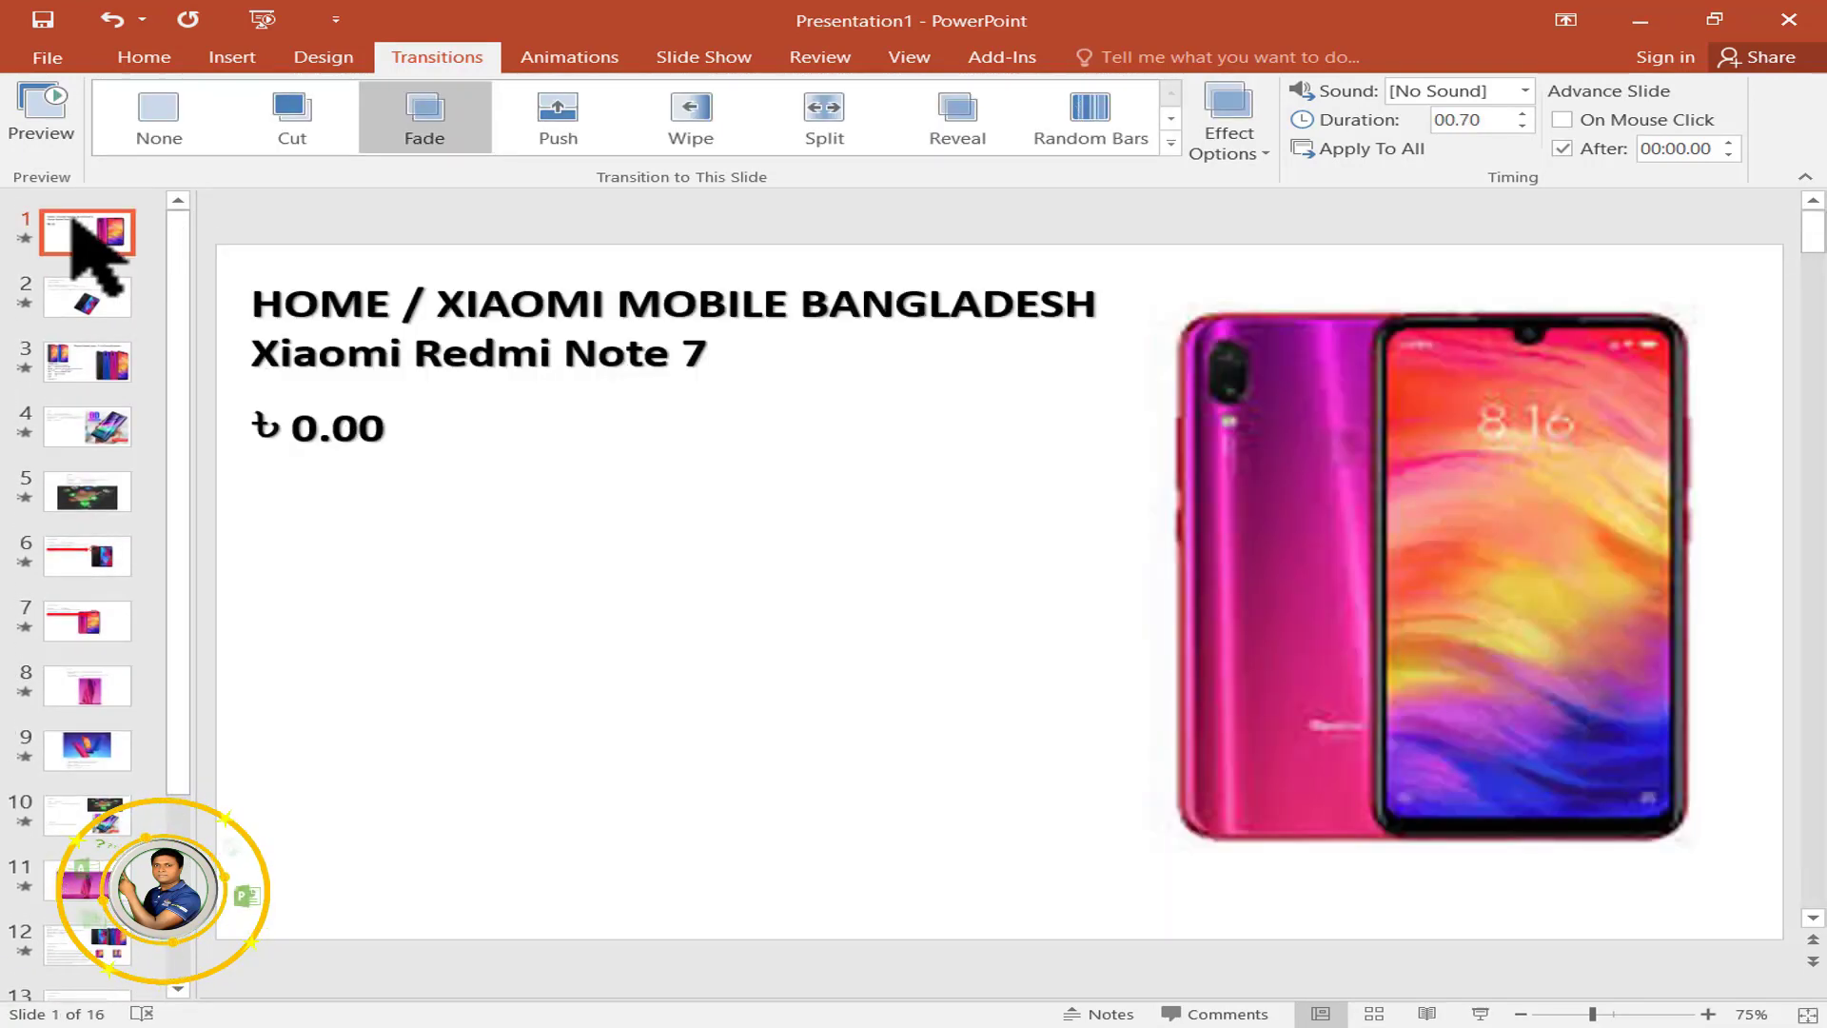
Add a blank slide at the start of the deck with its placeholders deleted.
{"action": "right_click", "coordinate": [76, 228]}
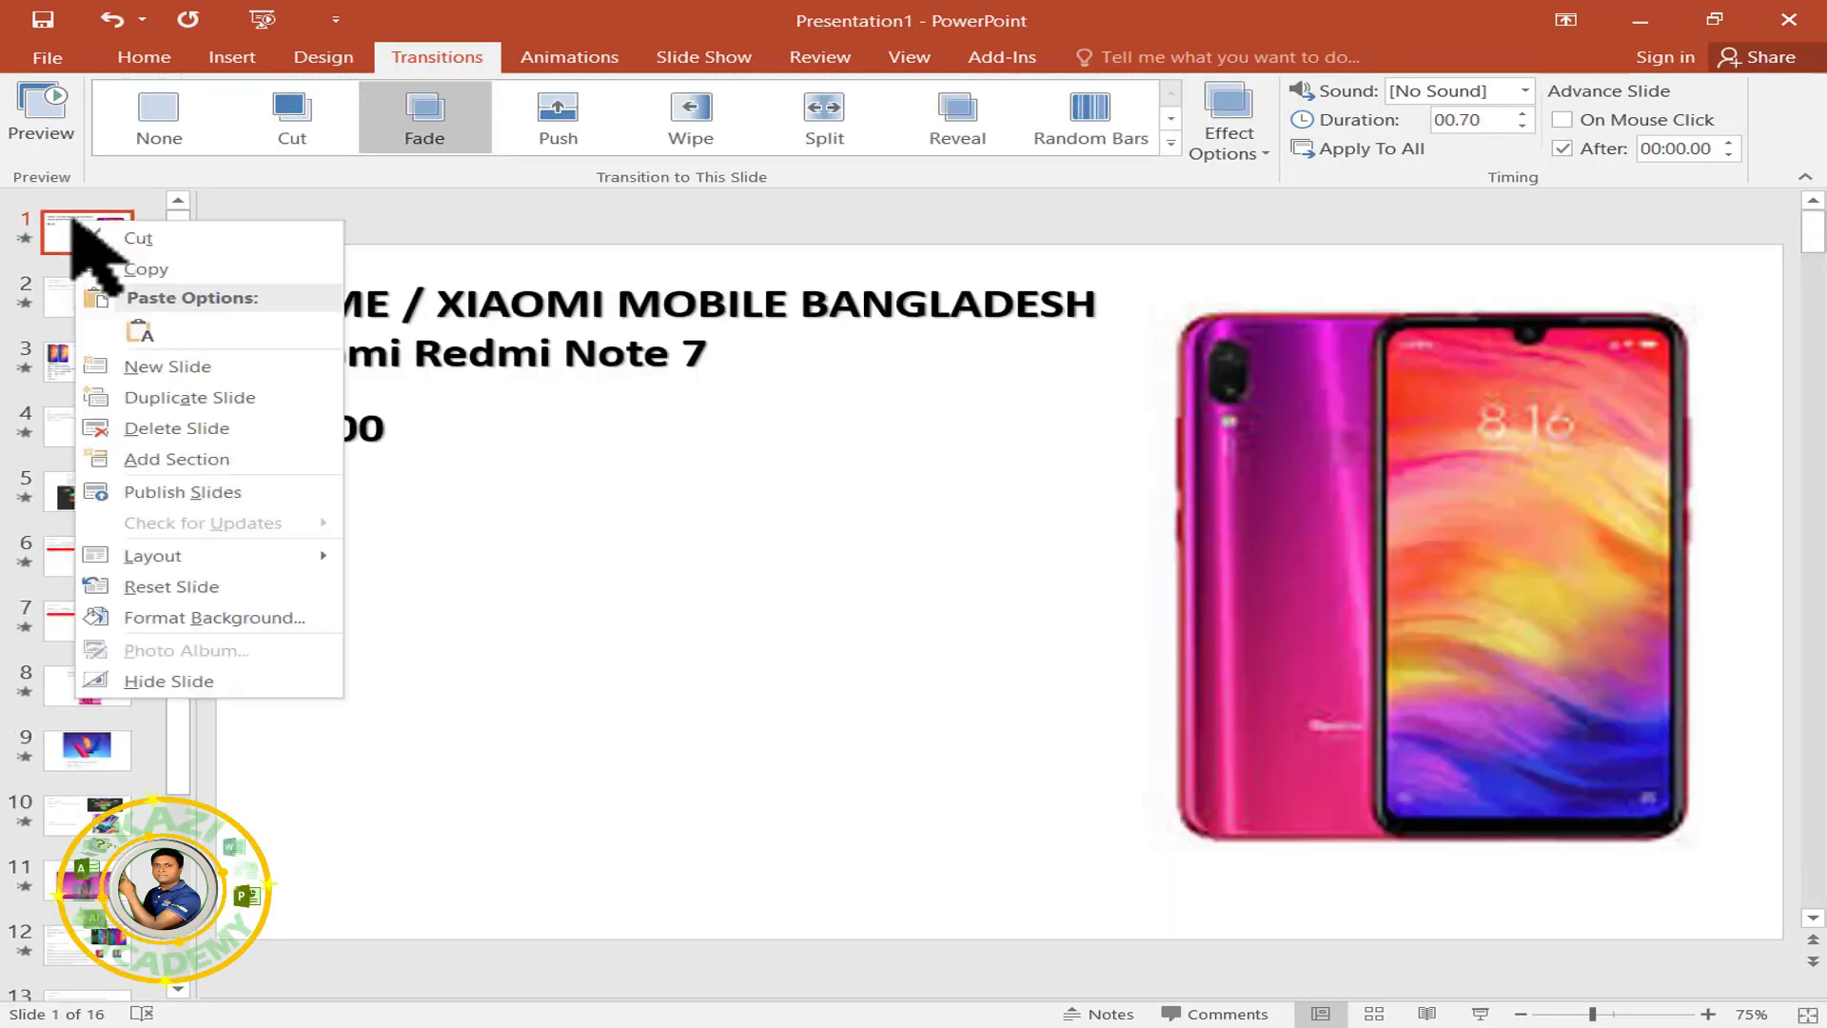
{"action": "left_click", "coordinate": [152, 366]}
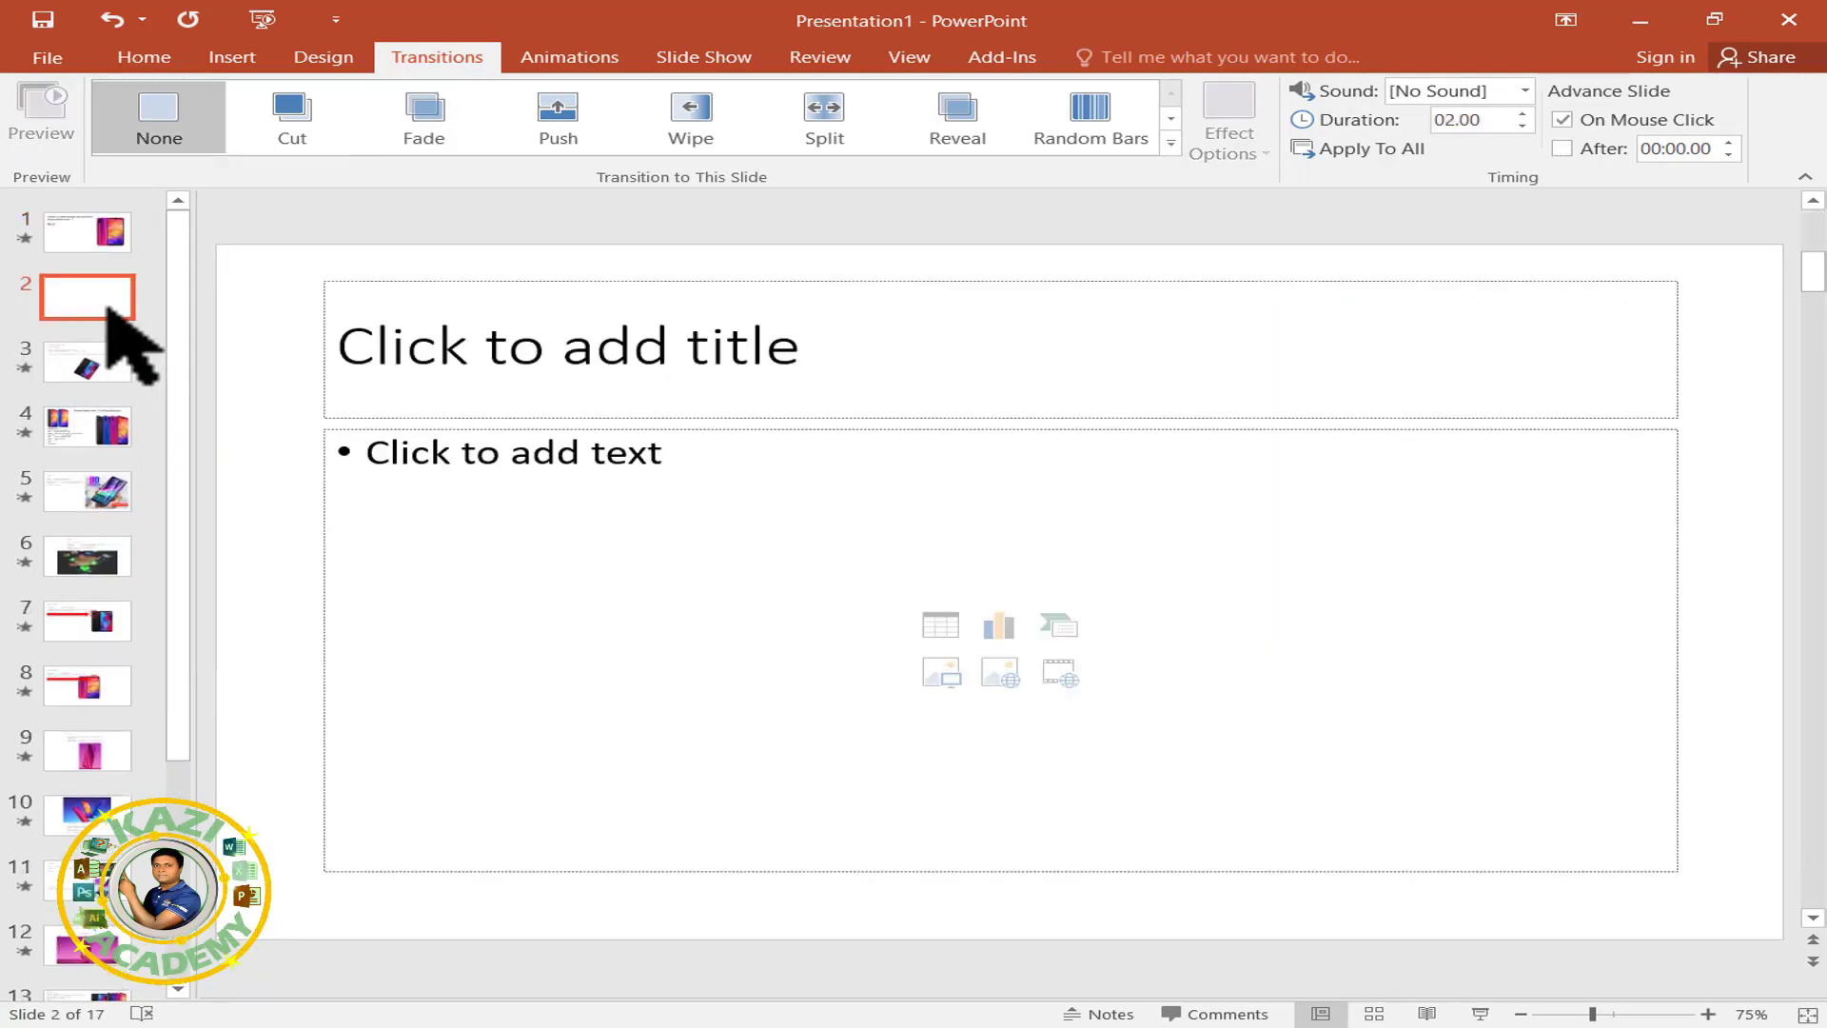
{"action": "left_click_drag", "start_coordinate": [99, 278], "coordinate": [101, 217]}
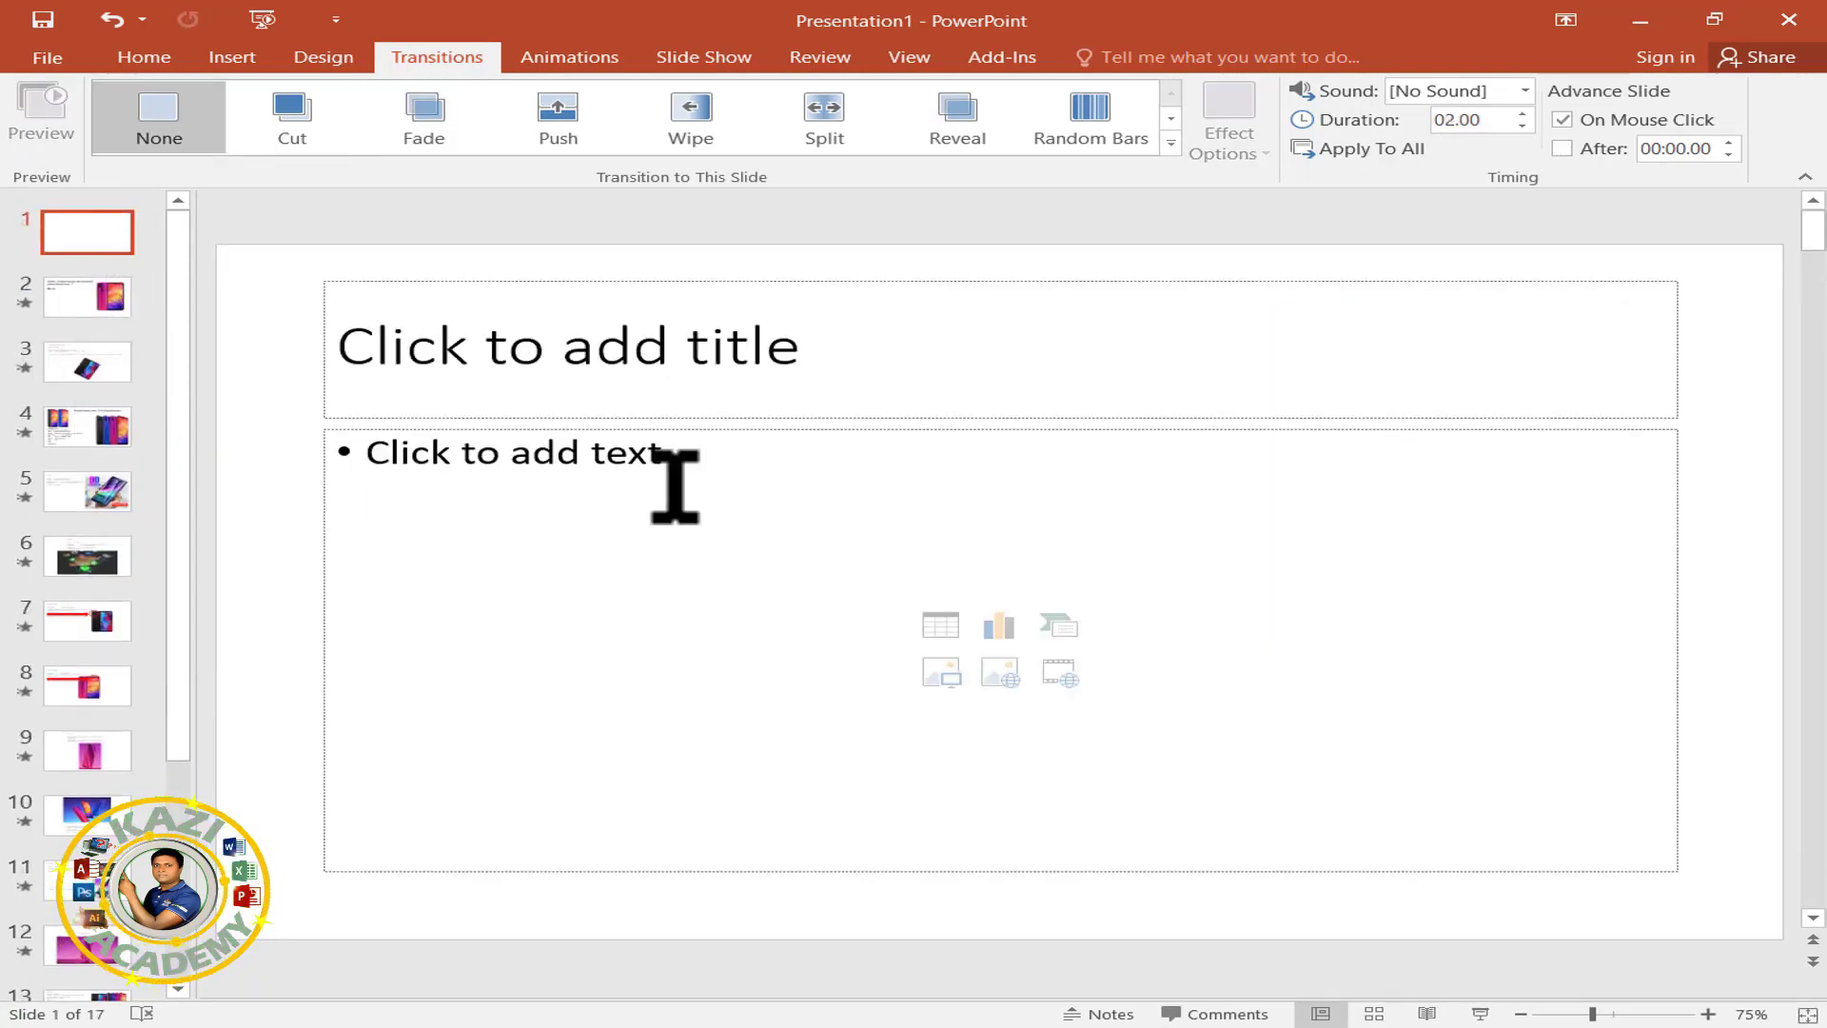
{"action": "left_click", "coordinate": [895, 282]}
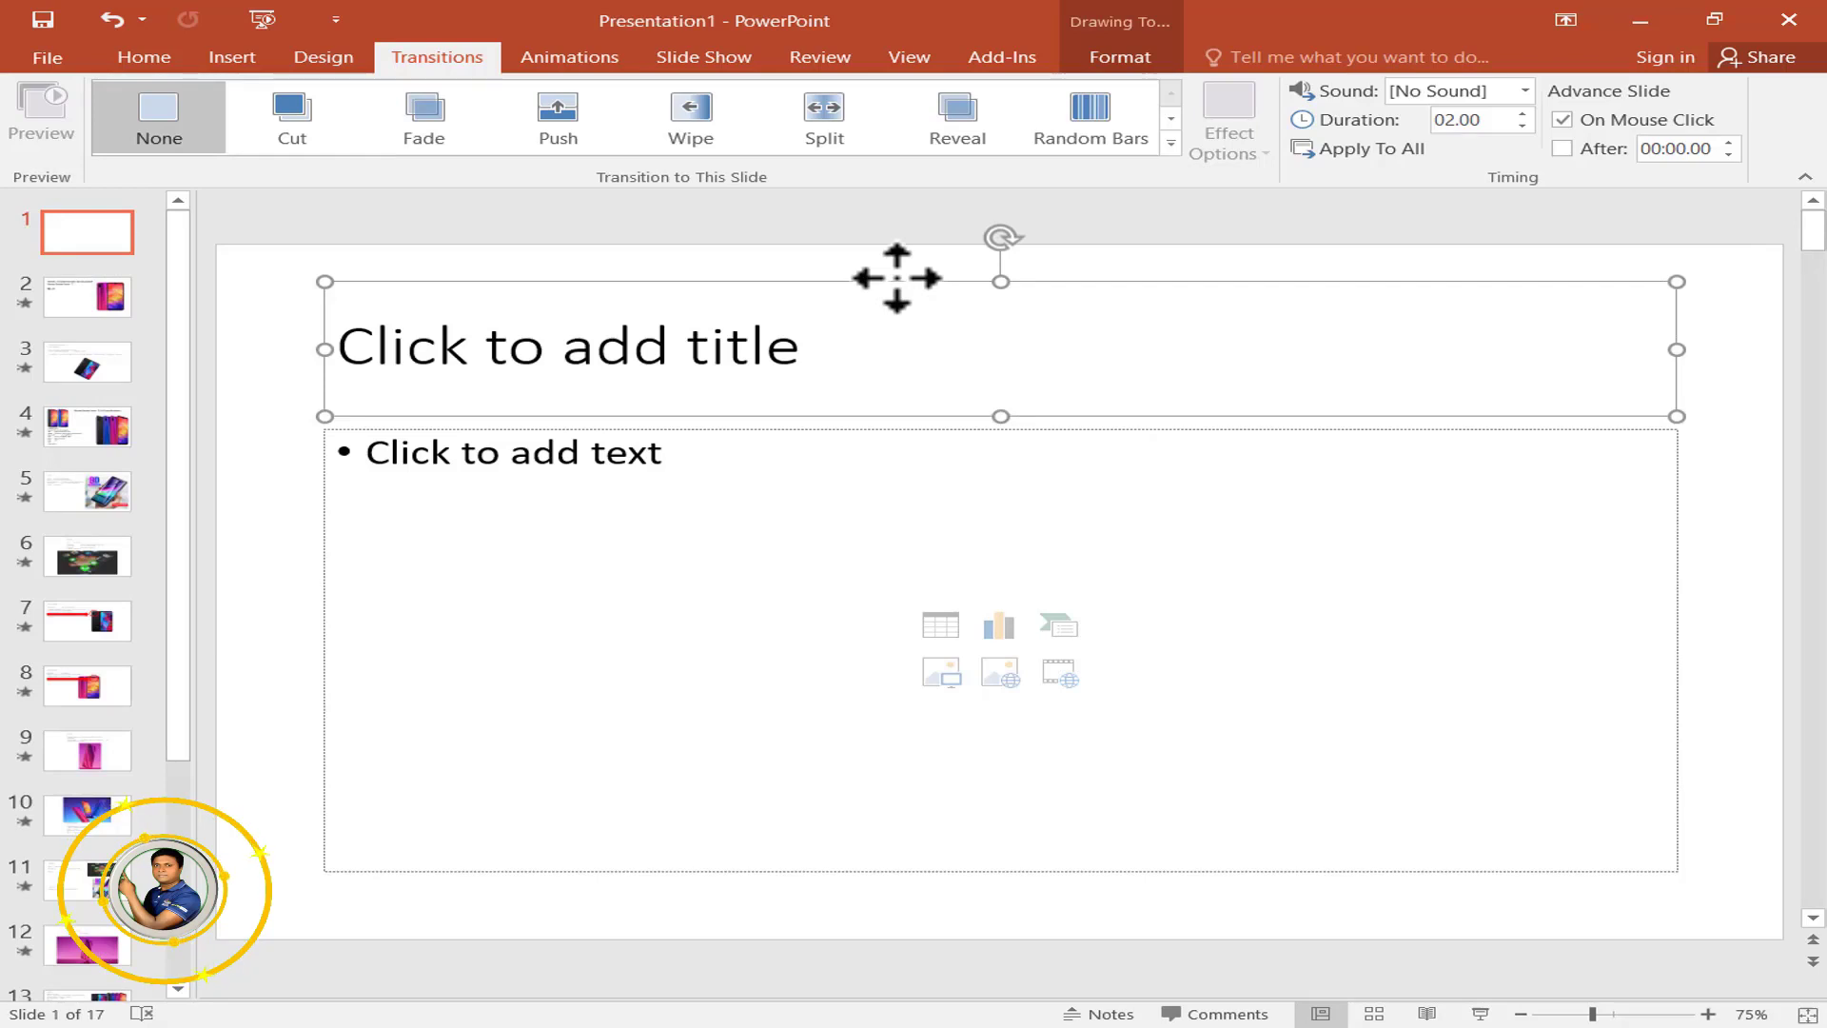
{"action": "key", "text": "Delete"}
{"action": "left_click", "coordinate": [895, 429]}
{"action": "key", "text": "Delete"}
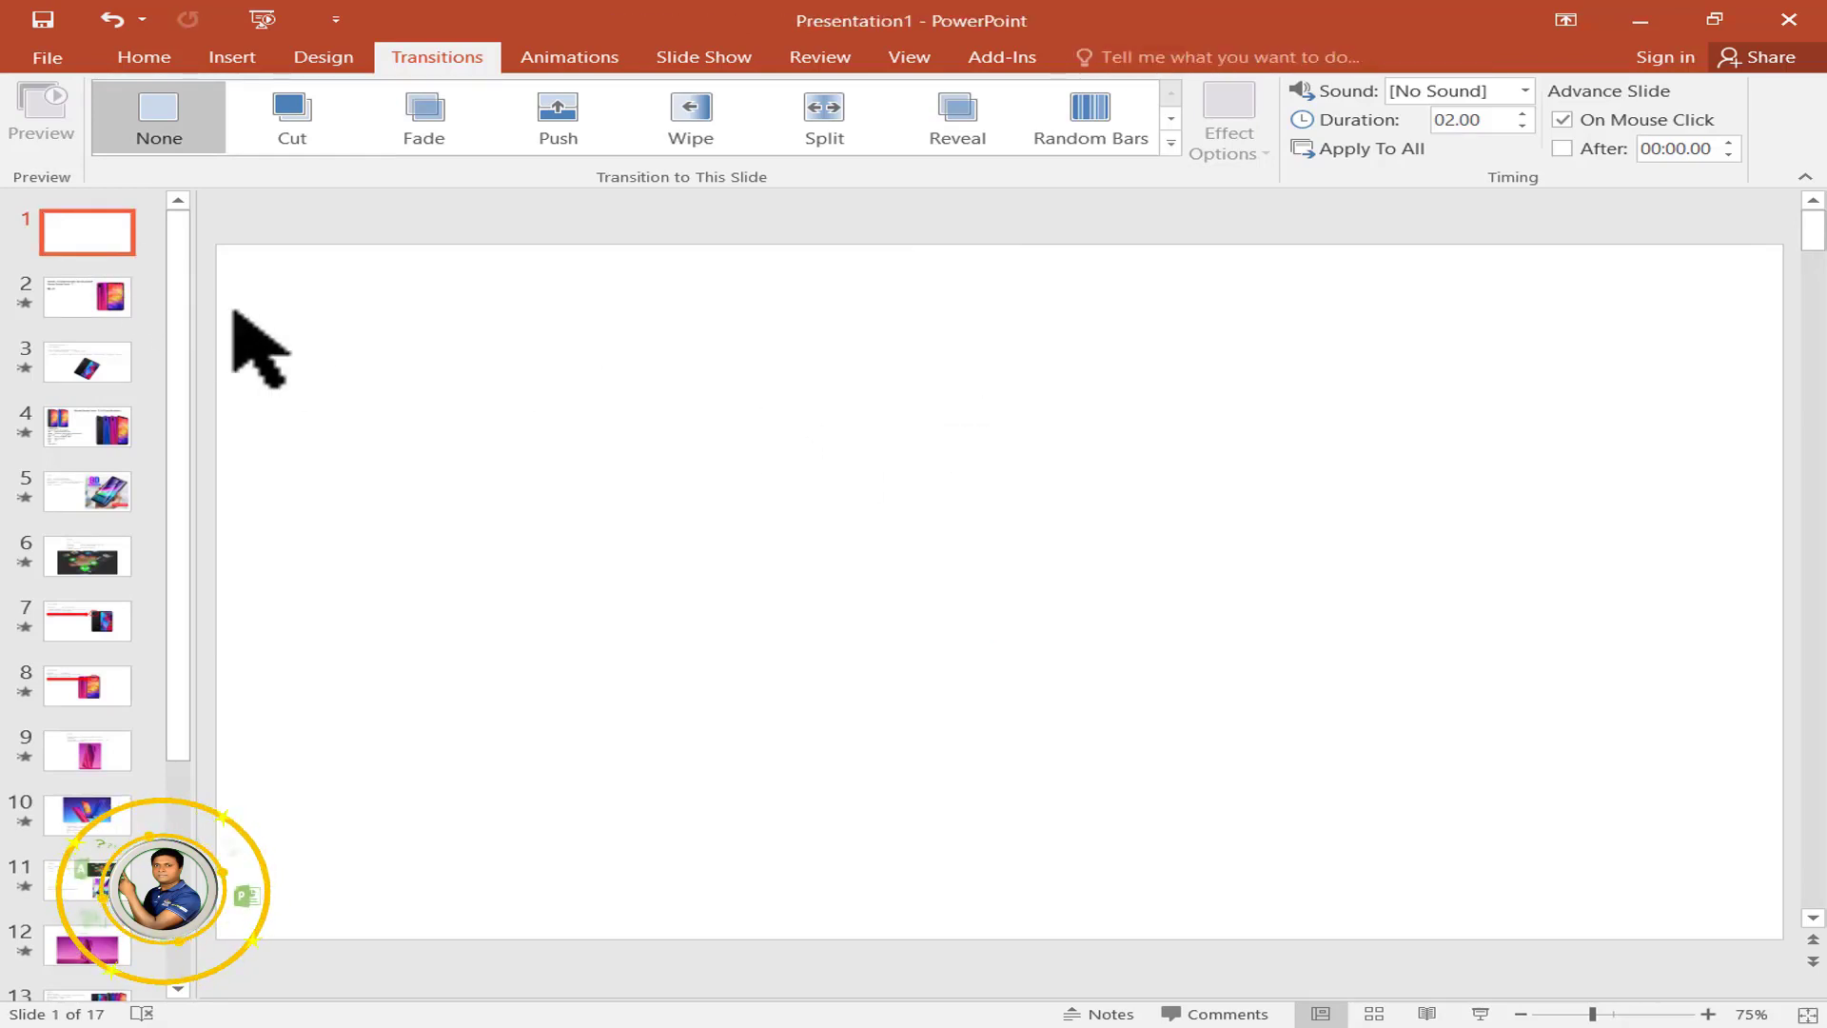
Add a 'Welcome' text box and enlarge its font until it just fits one line.
{"action": "left_click", "coordinate": [234, 59]}
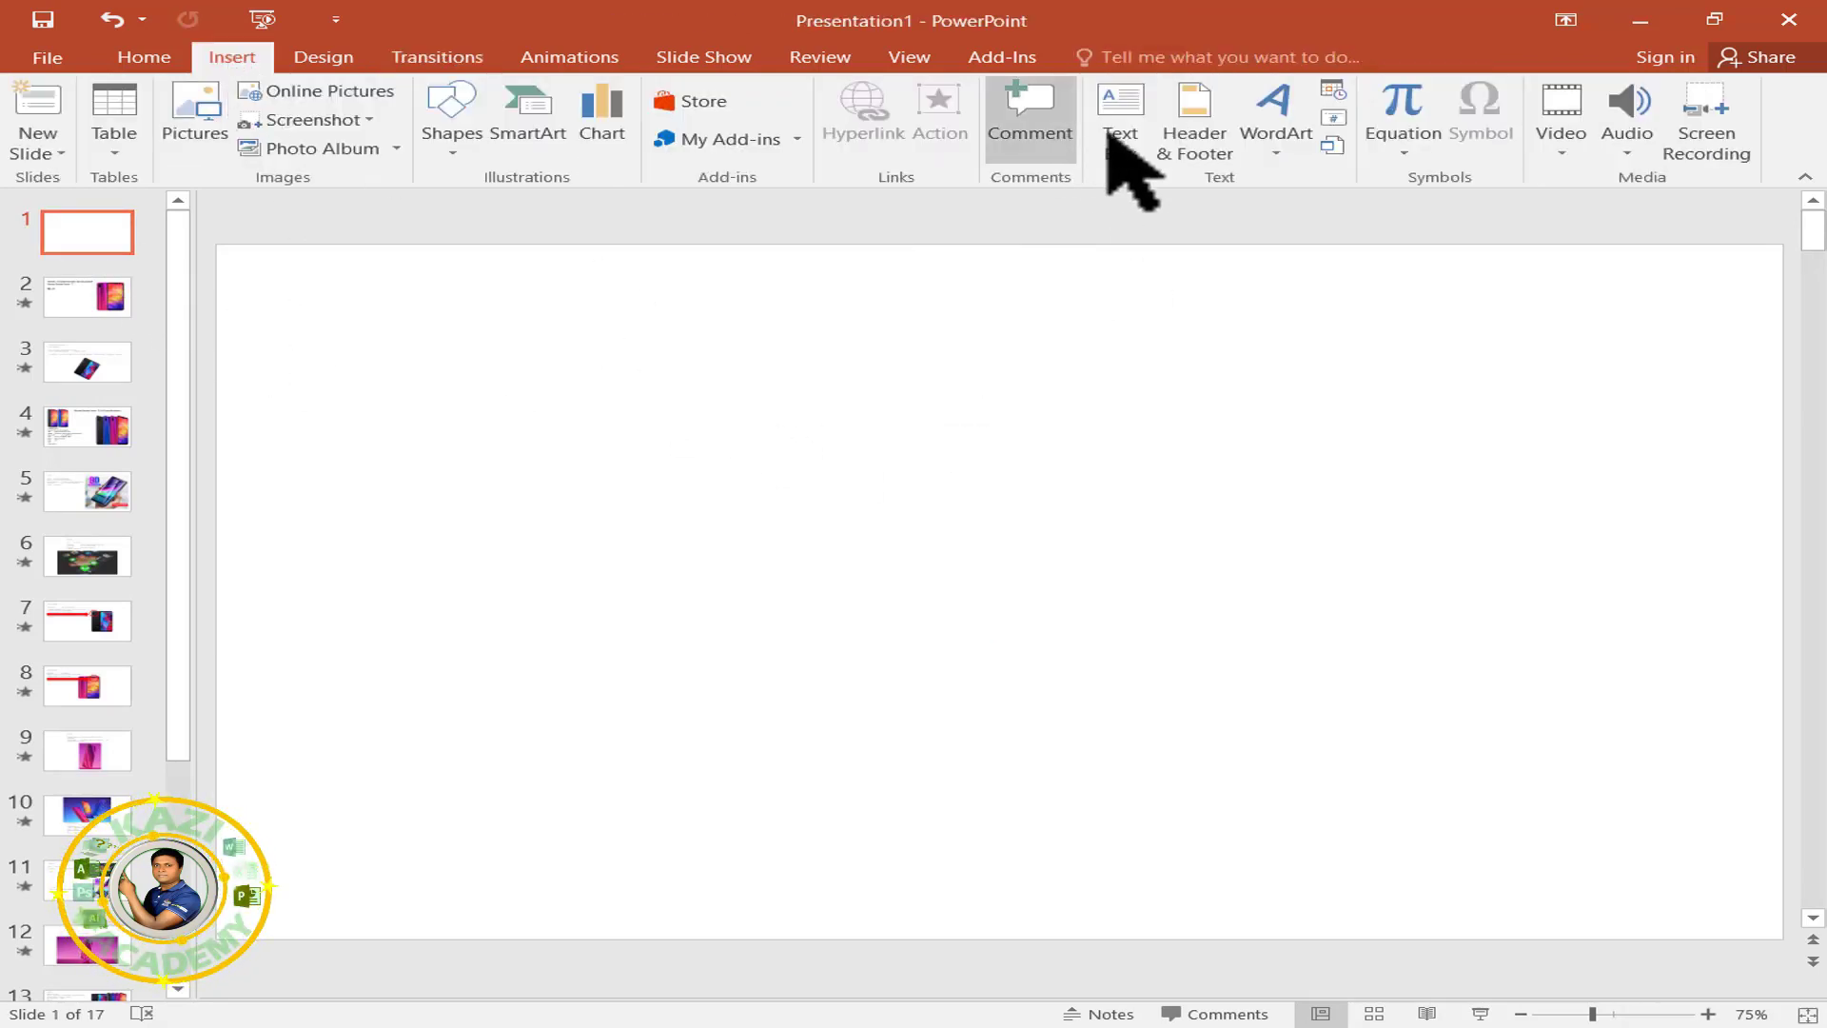
{"action": "left_click", "coordinate": [1113, 124]}
{"action": "left_click_drag", "start_coordinate": [477, 278], "coordinate": [1676, 485]}
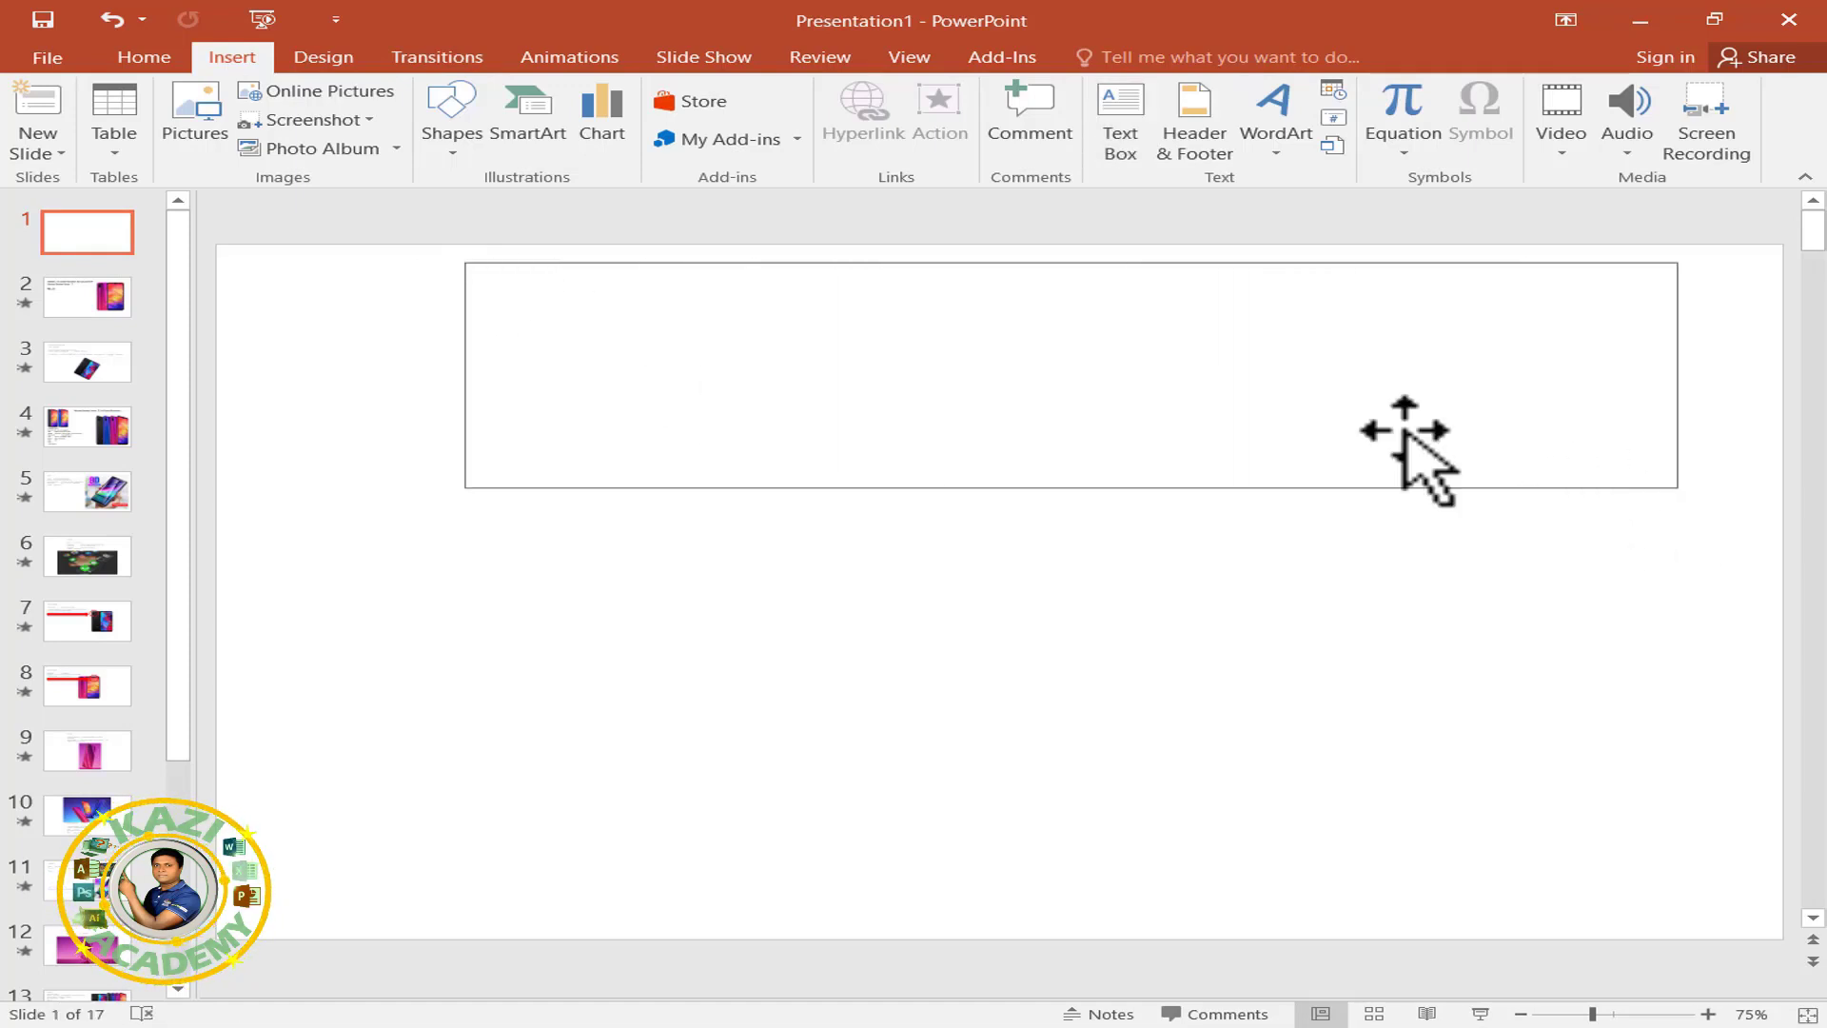
{"action": "mouse_move", "coordinate": [1183, 277]}
{"action": "left_mouse_down"}
{"action": "mouse_move", "coordinate": [1134, 331]}
{"action": "mouse_move", "coordinate": [1101, 319]}
{"action": "left_mouse_up"}
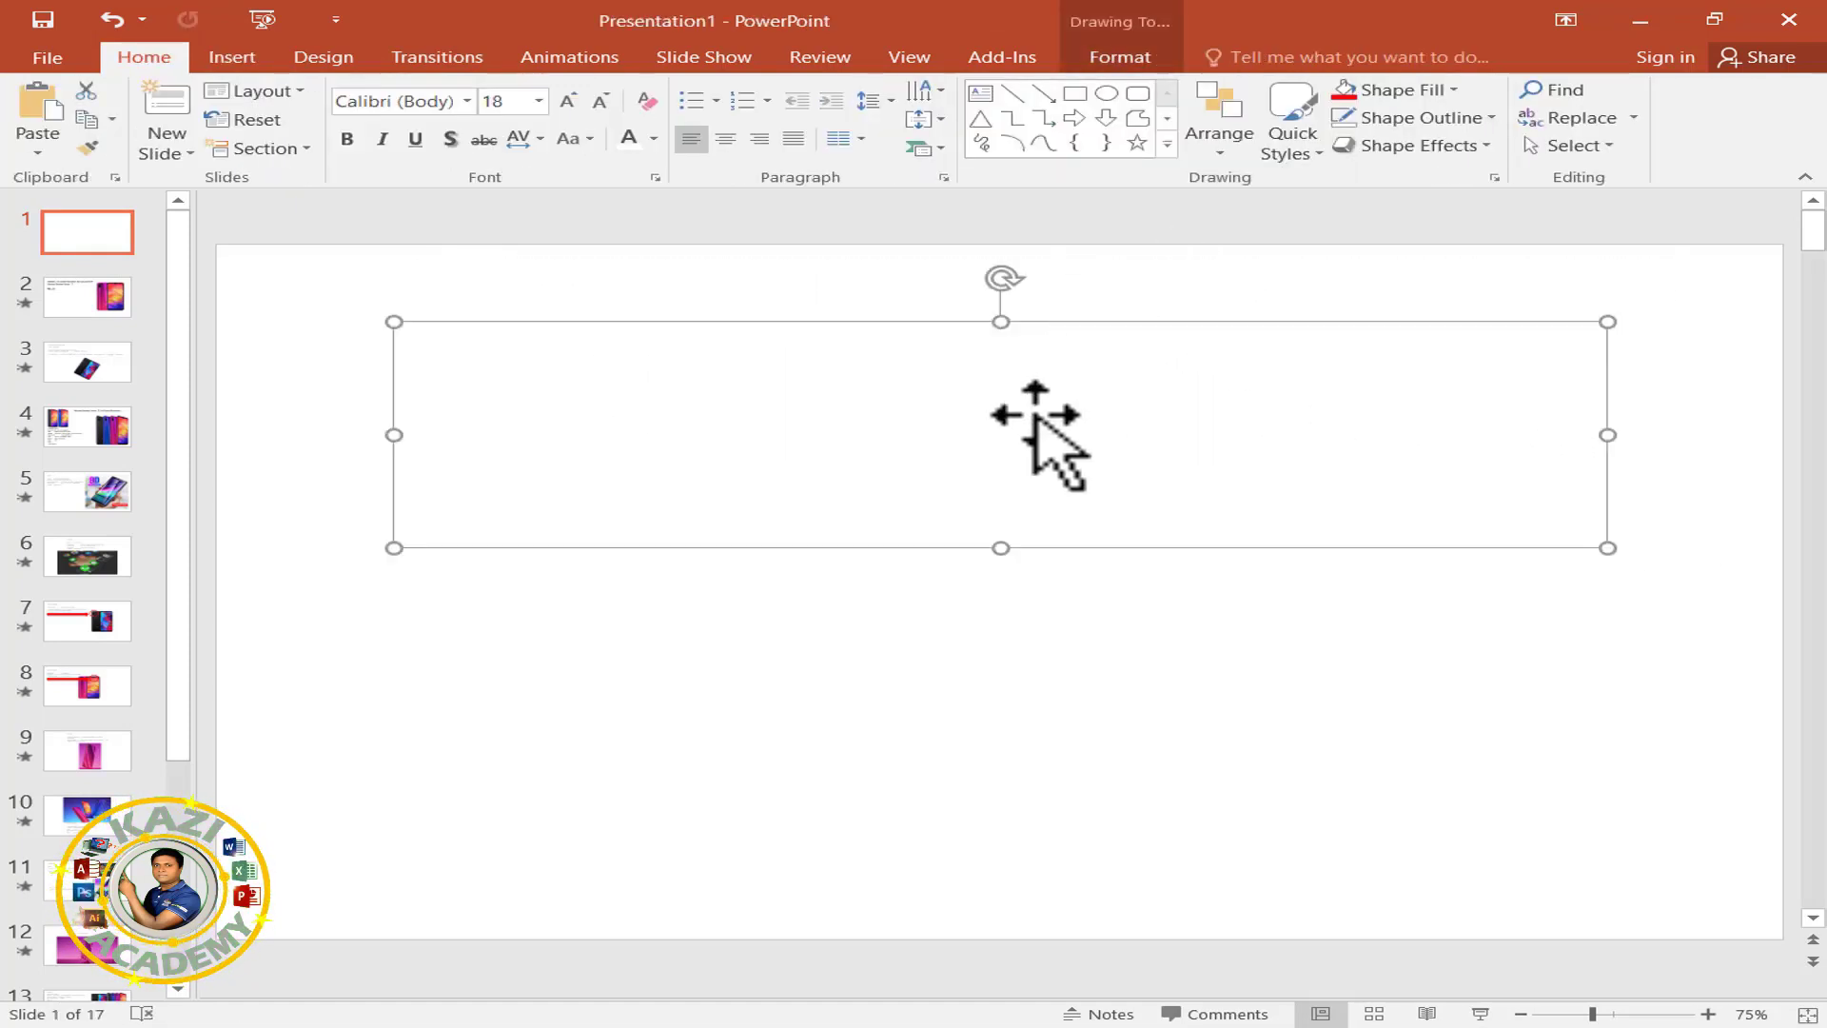
{"action": "type", "text": "Weld"}
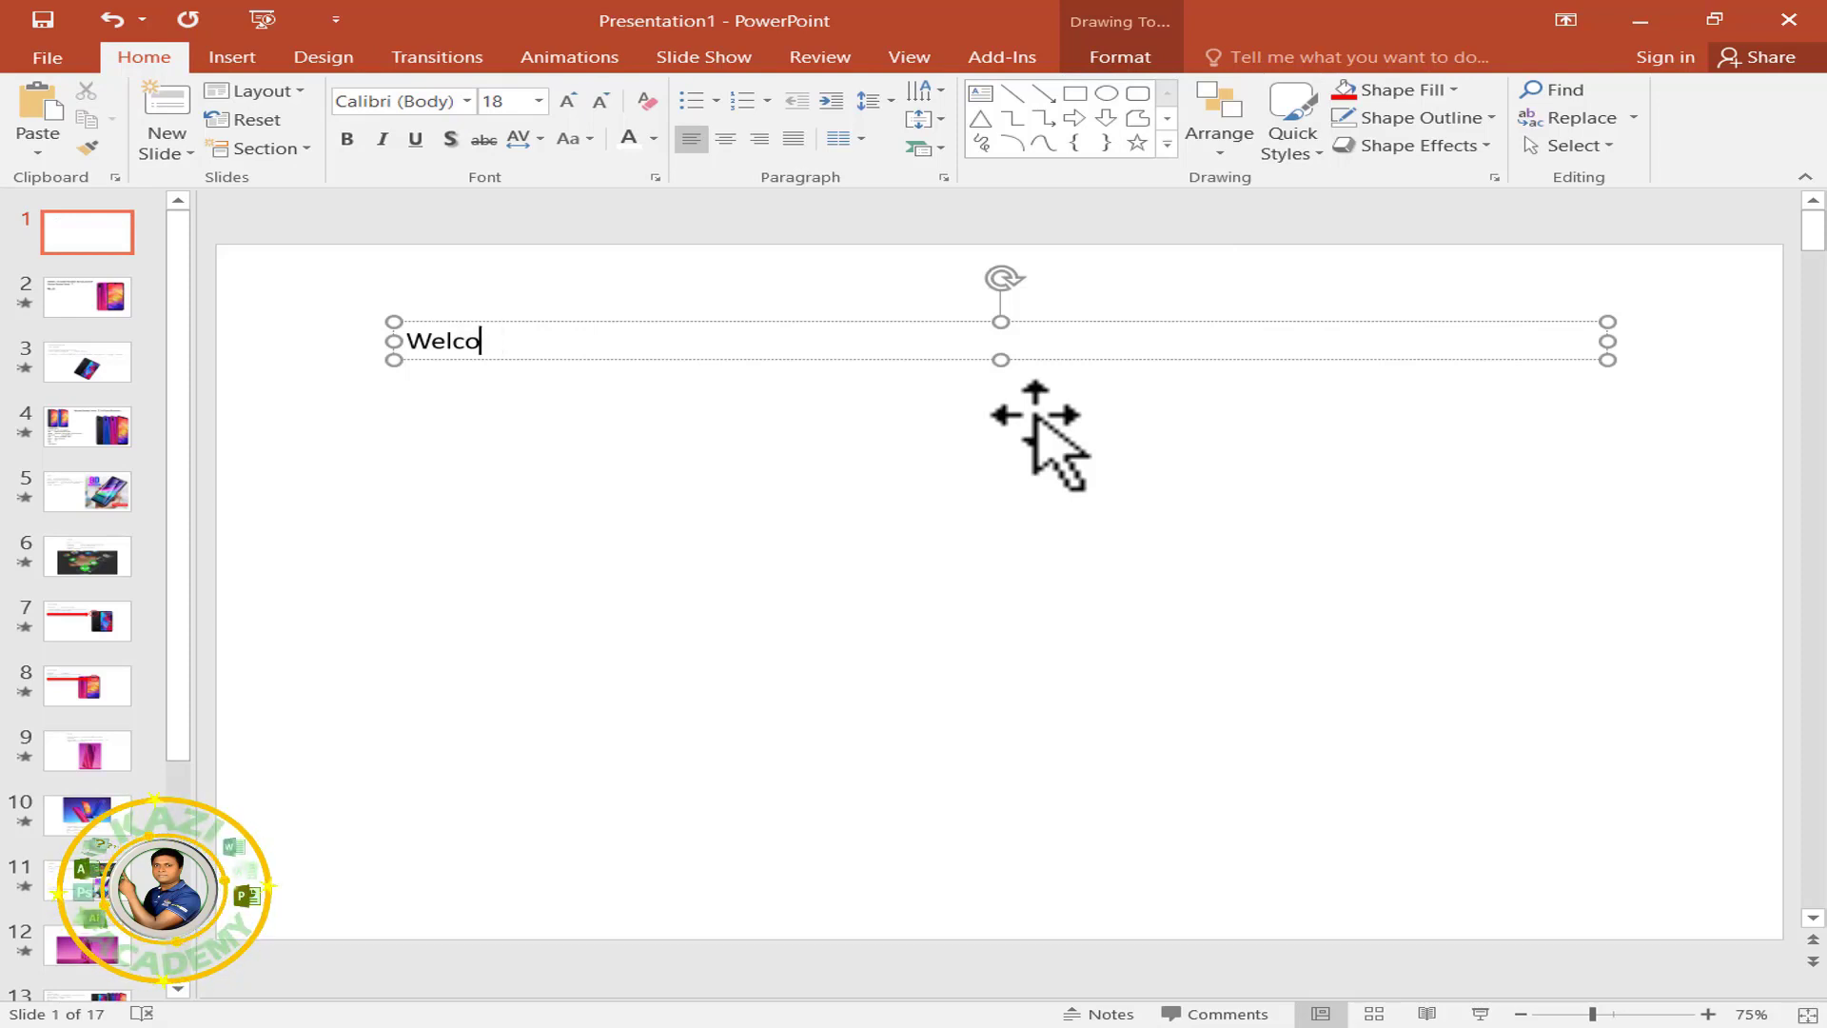
{"action": "key", "text": "ctrl+a"}
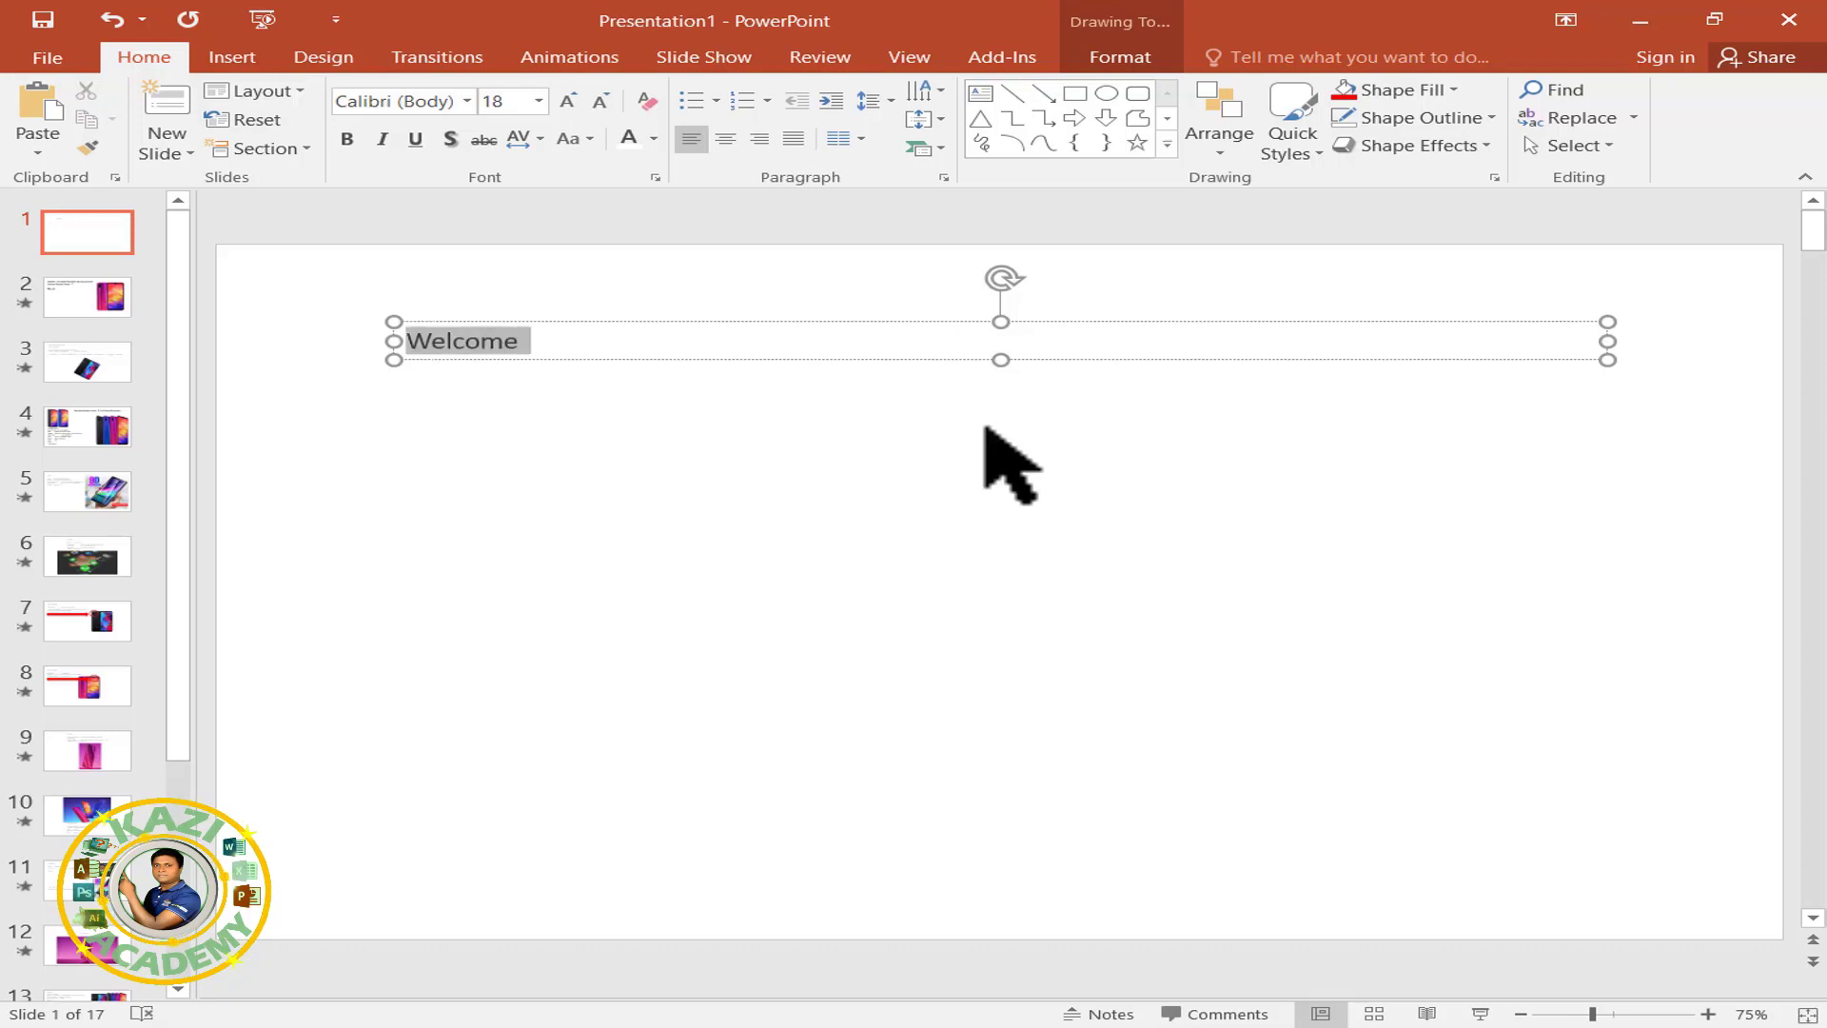
{"action": "triple_click", "coordinate": [568, 101]}
{"action": "triple_click", "coordinate": [569, 101]}
{"action": "double_click", "coordinate": [568, 101]}
{"action": "triple_click", "coordinate": [569, 101]}
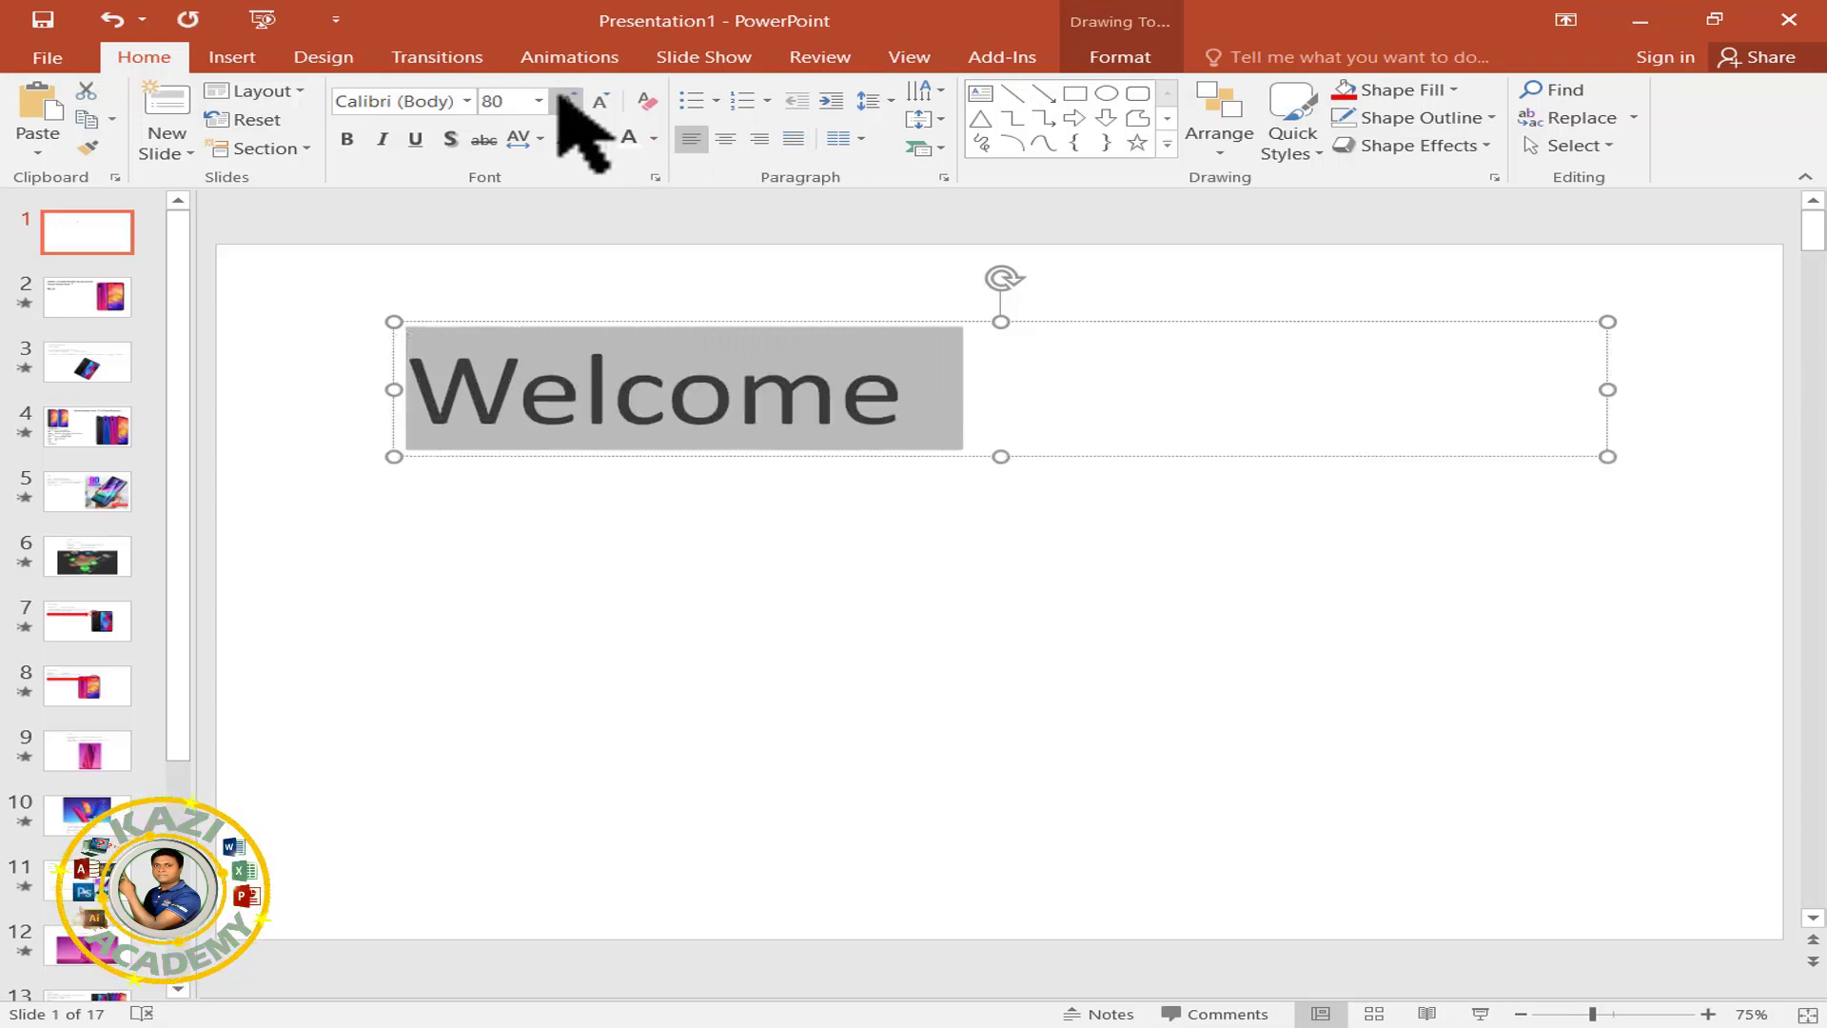
{"action": "triple_click", "coordinate": [568, 101]}
{"action": "double_click", "coordinate": [568, 101]}
{"action": "left_click", "coordinate": [599, 101]}
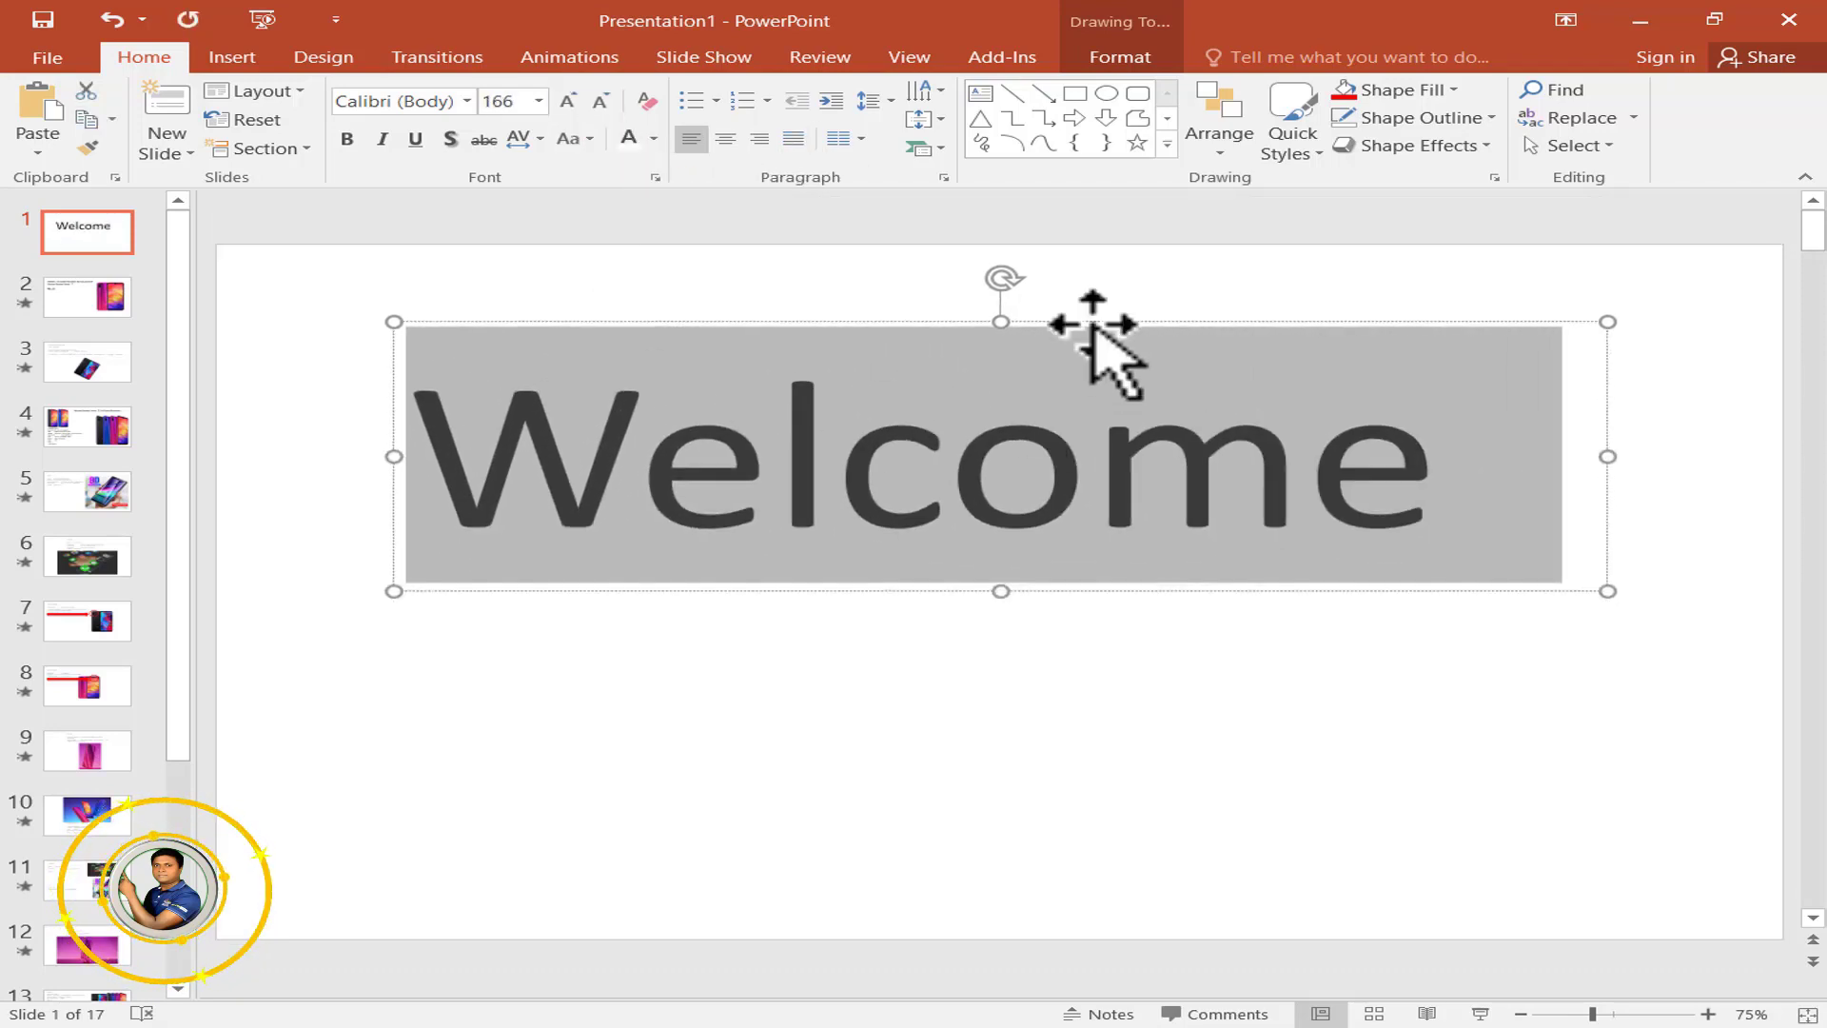
Centre the Welcome box vertically on the slide and apply a gold WordArt style.
{"action": "left_click", "coordinate": [1122, 57]}
{"action": "left_click", "coordinate": [1527, 91]}
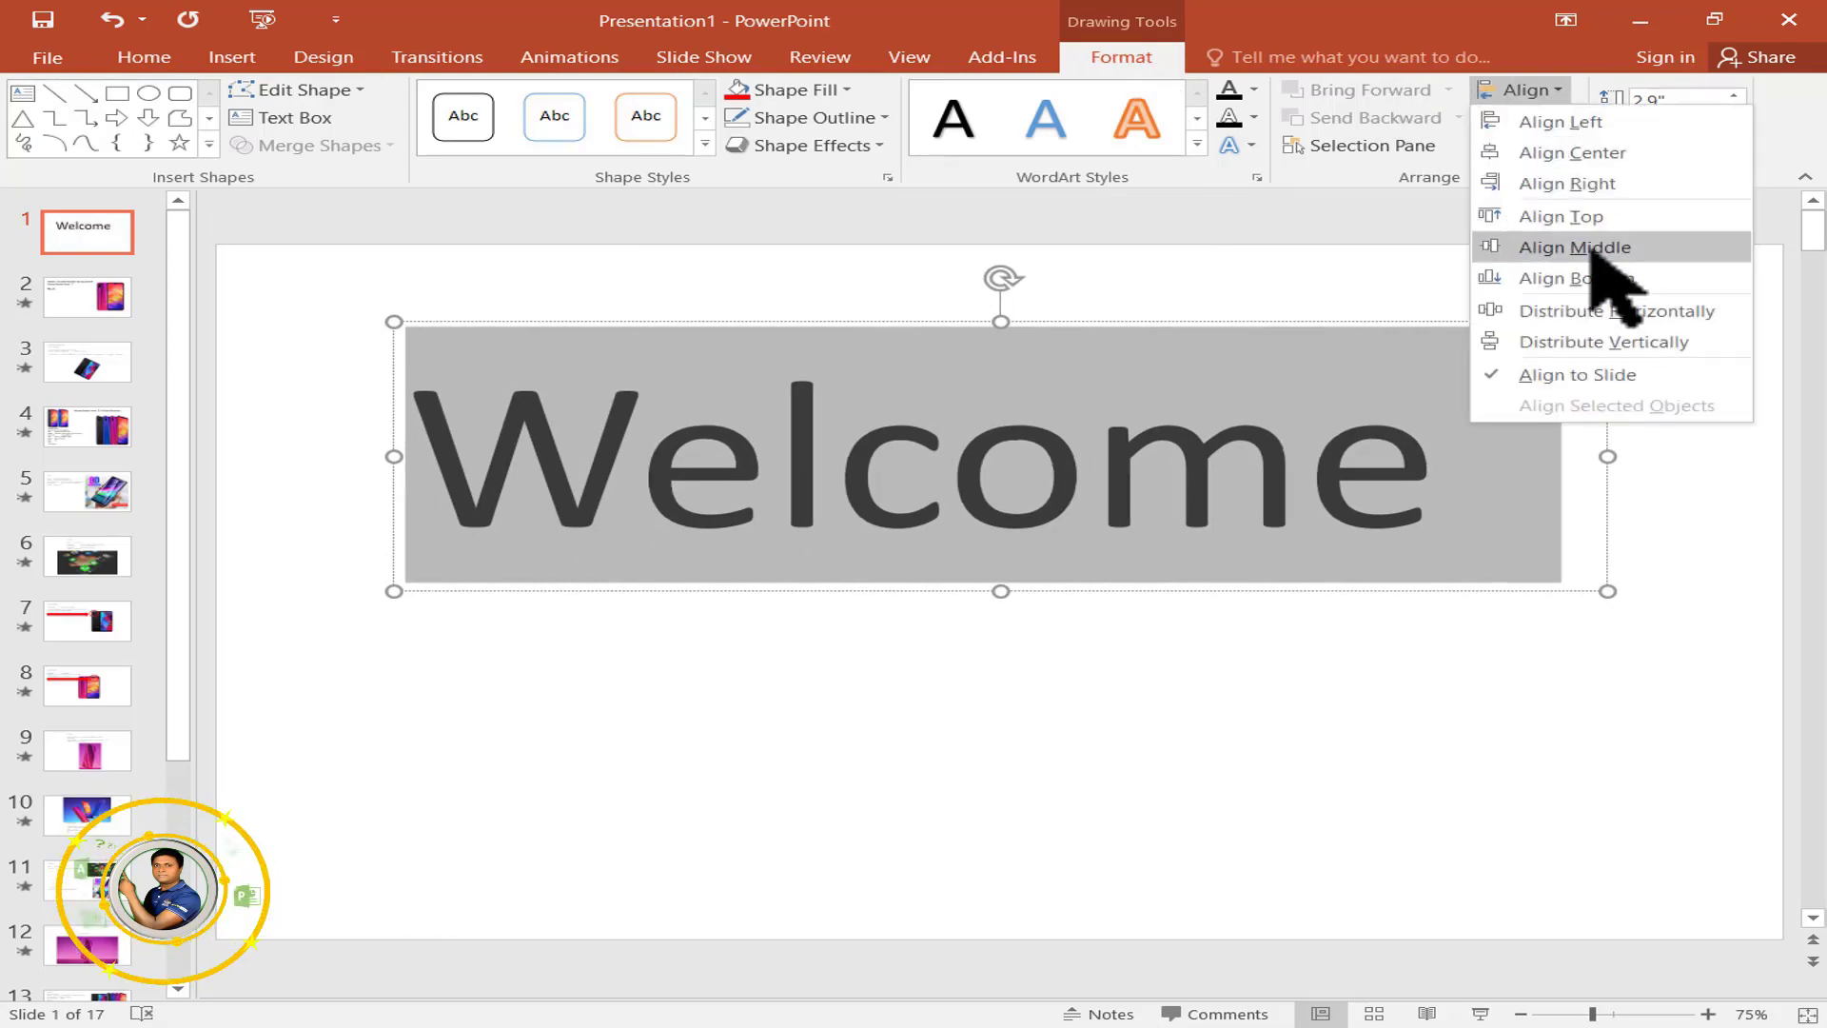
{"action": "left_click", "coordinate": [1489, 255]}
{"action": "left_click", "coordinate": [1113, 590]}
{"action": "left_click", "coordinate": [592, 552]}
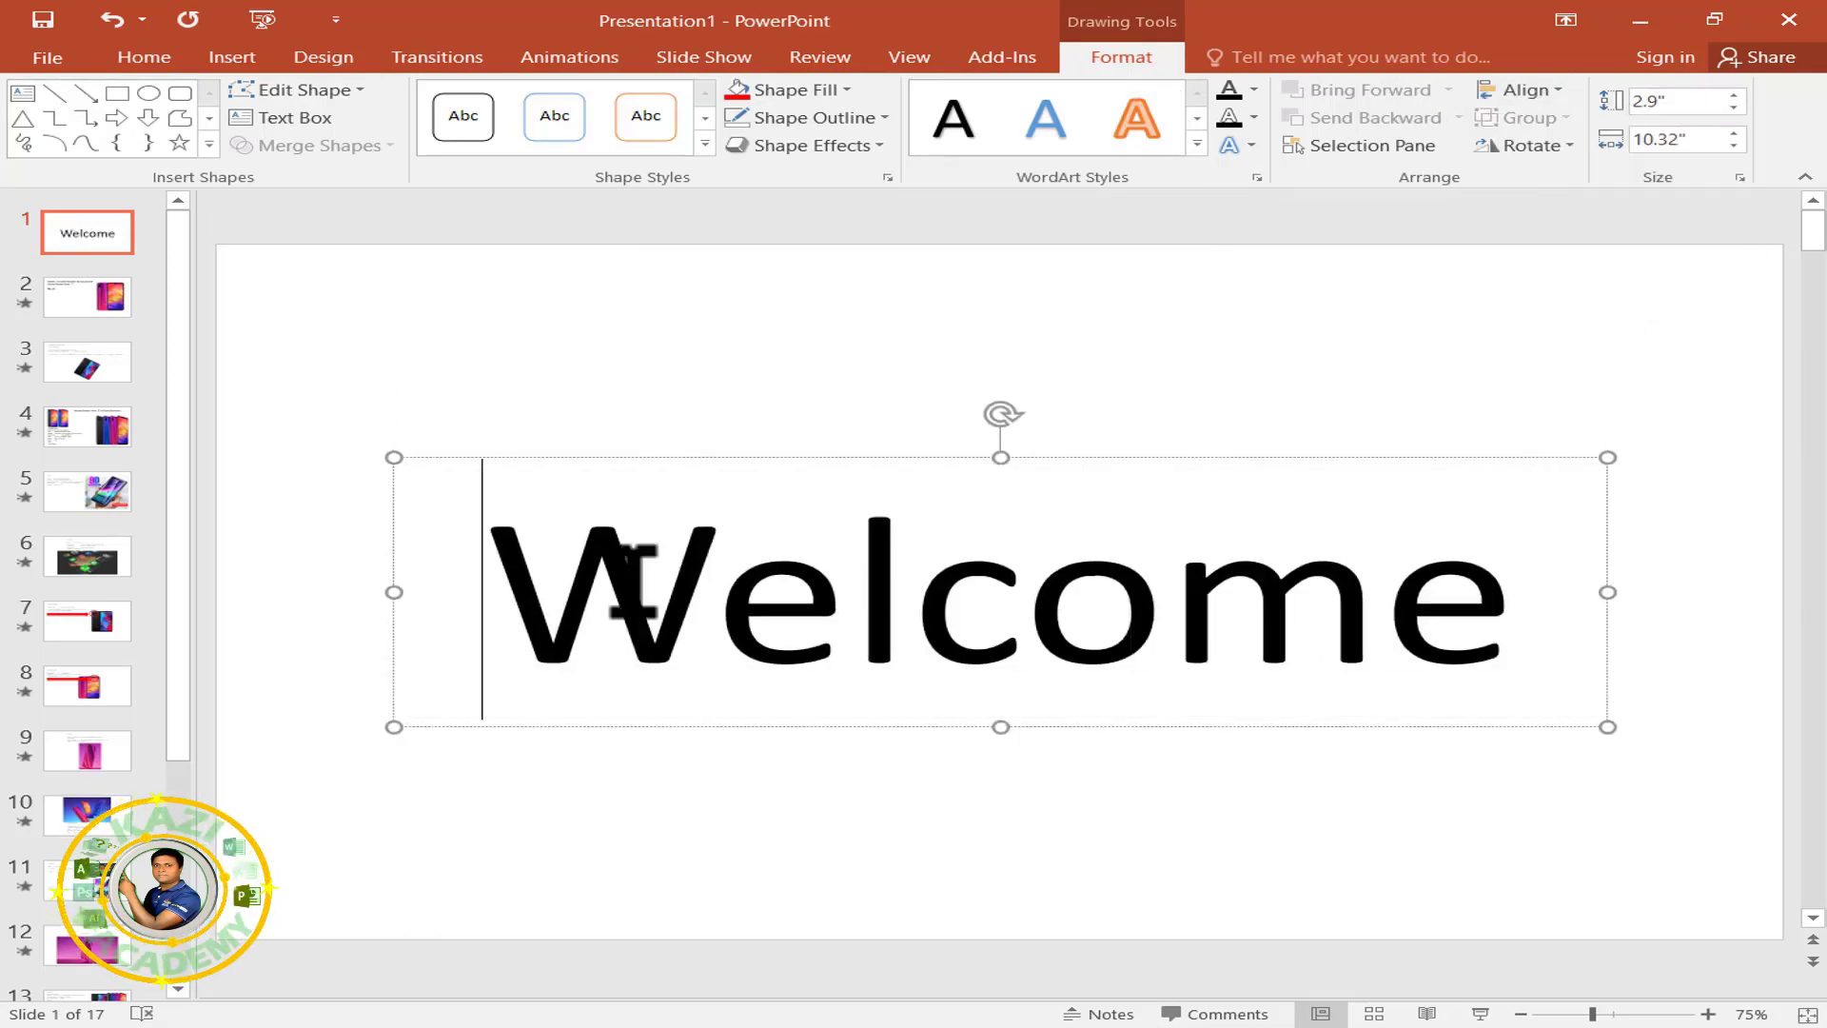
{"action": "key", "text": "ctrl+a"}
{"action": "left_click", "coordinate": [1197, 142]}
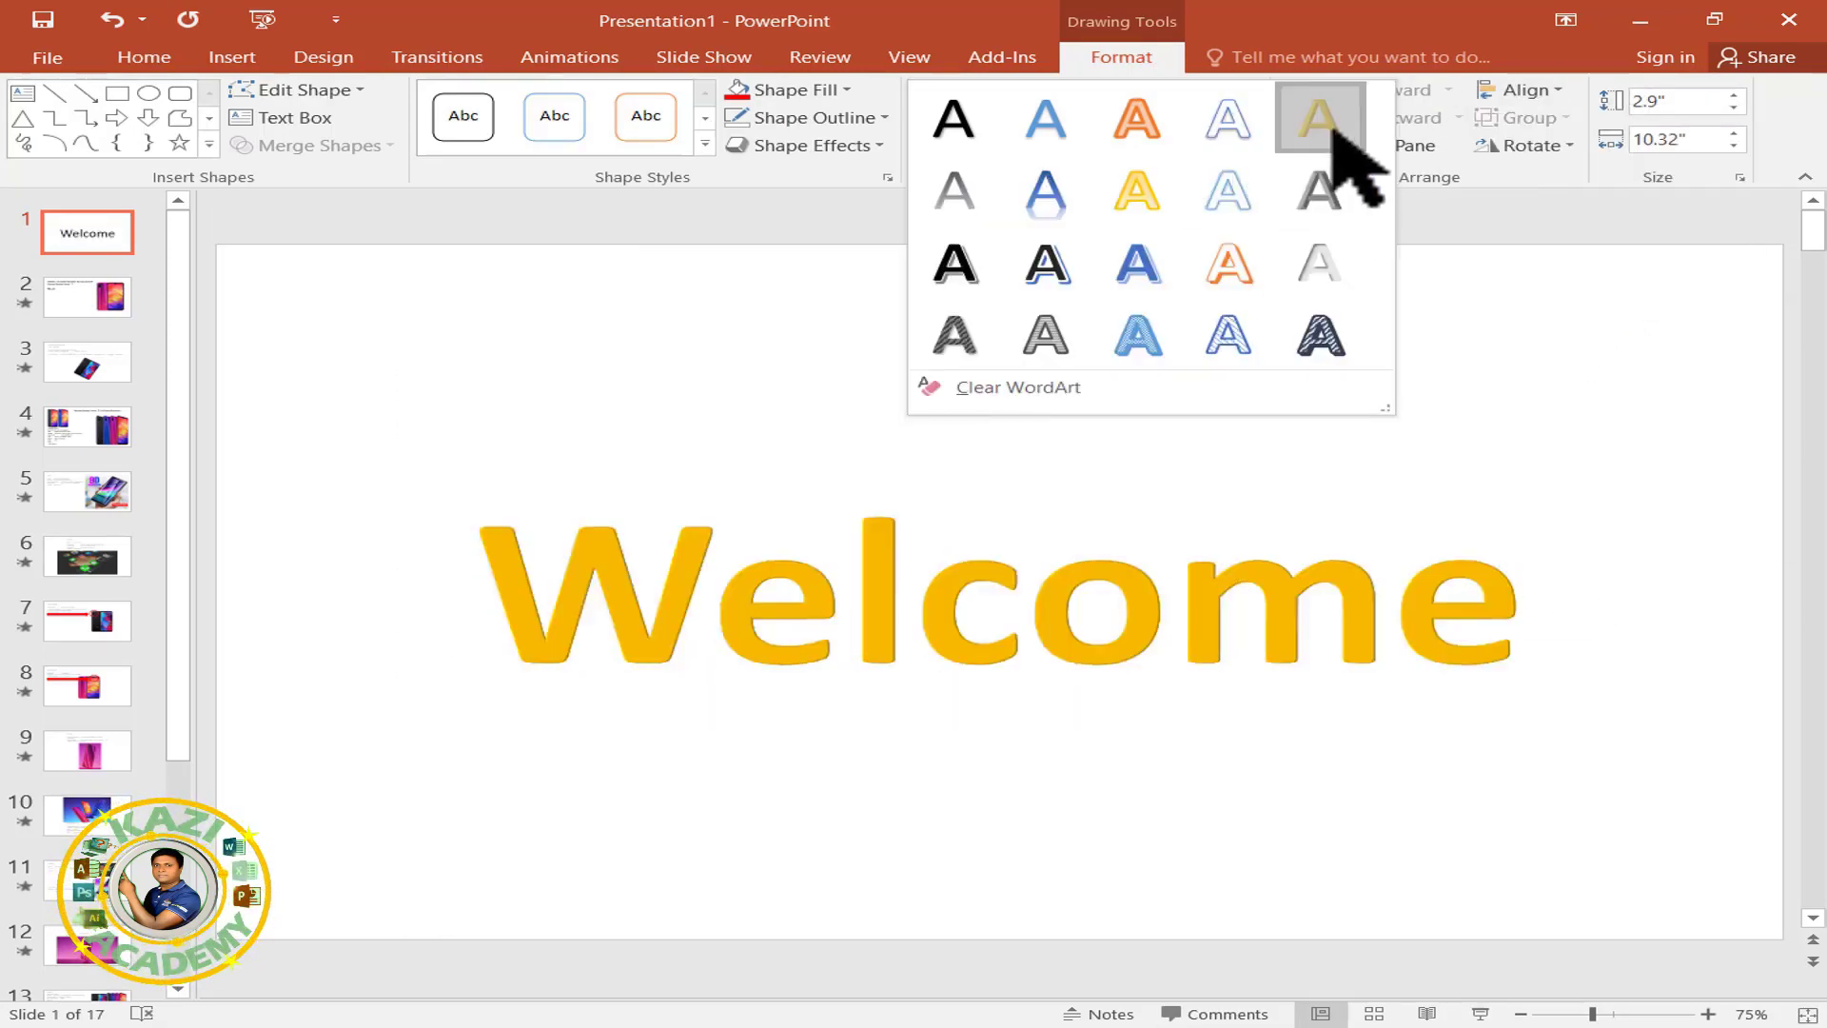
{"action": "left_click", "coordinate": [1319, 119]}
{"action": "left_click", "coordinate": [909, 595]}
{"action": "left_click", "coordinate": [705, 396]}
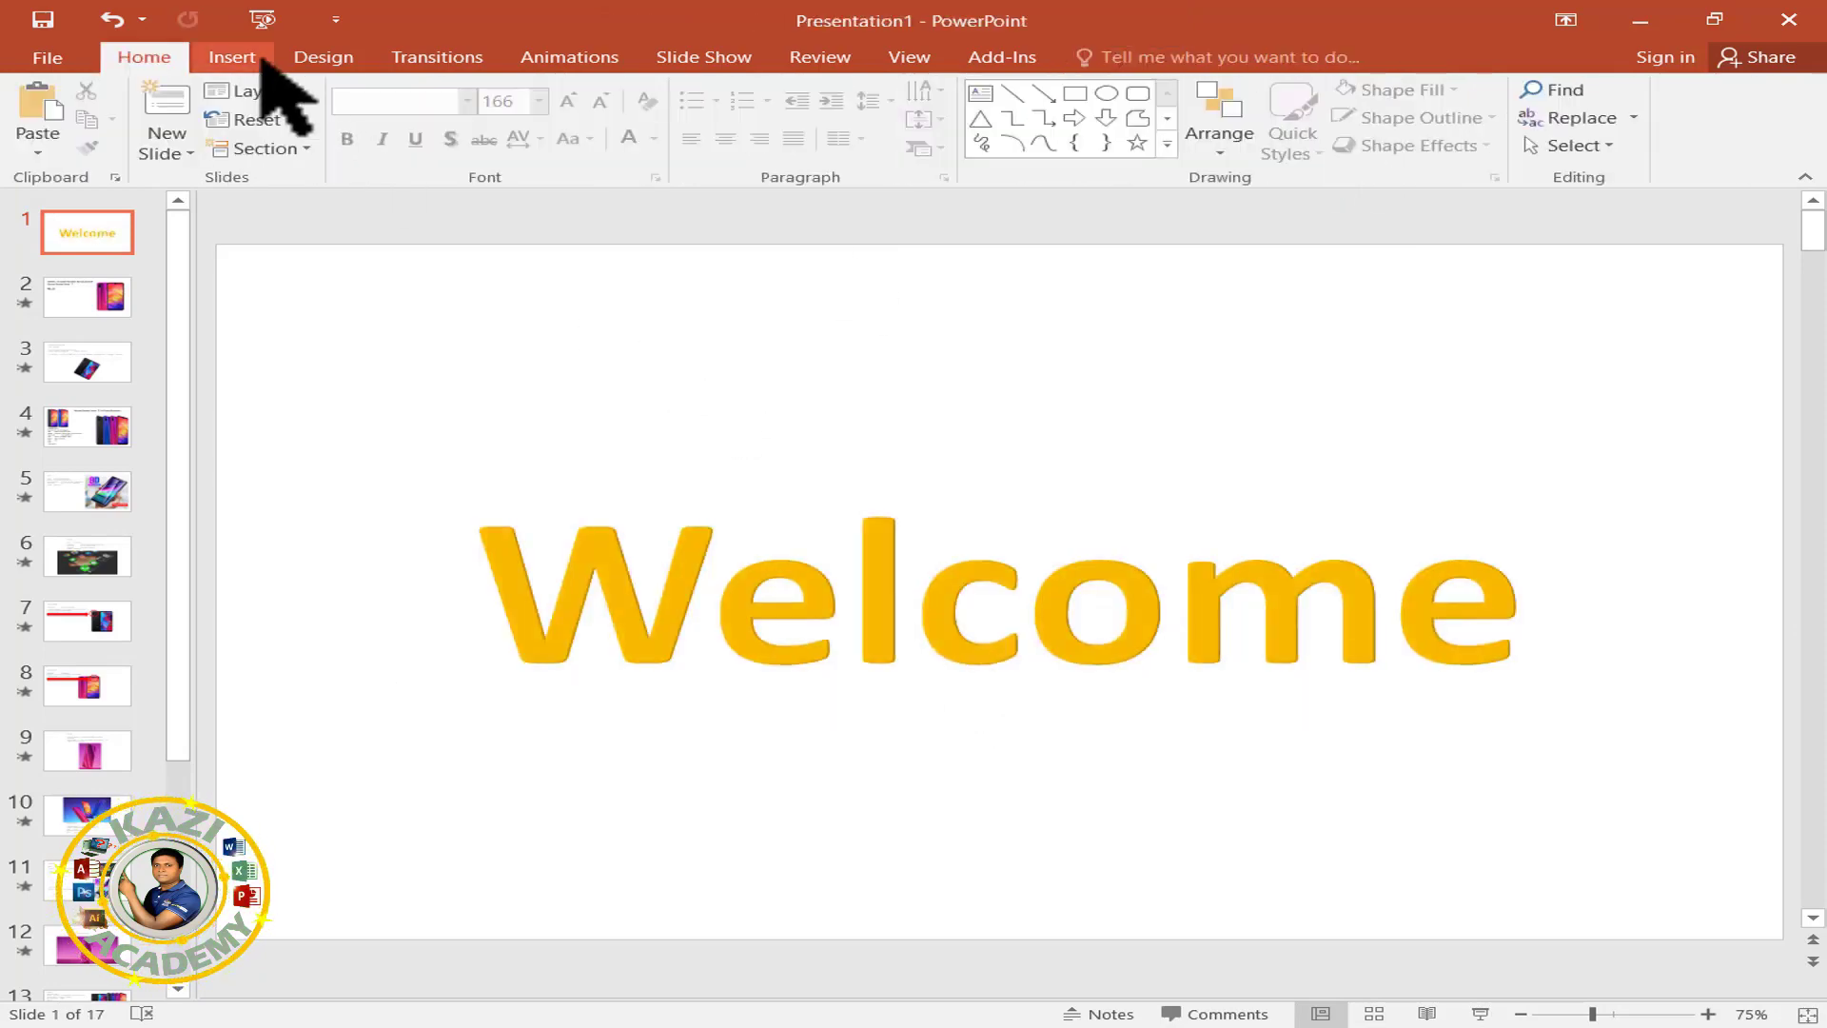
Make the slide background a solid light blue.
{"action": "left_click", "coordinate": [314, 59]}
{"action": "left_click", "coordinate": [1575, 133]}
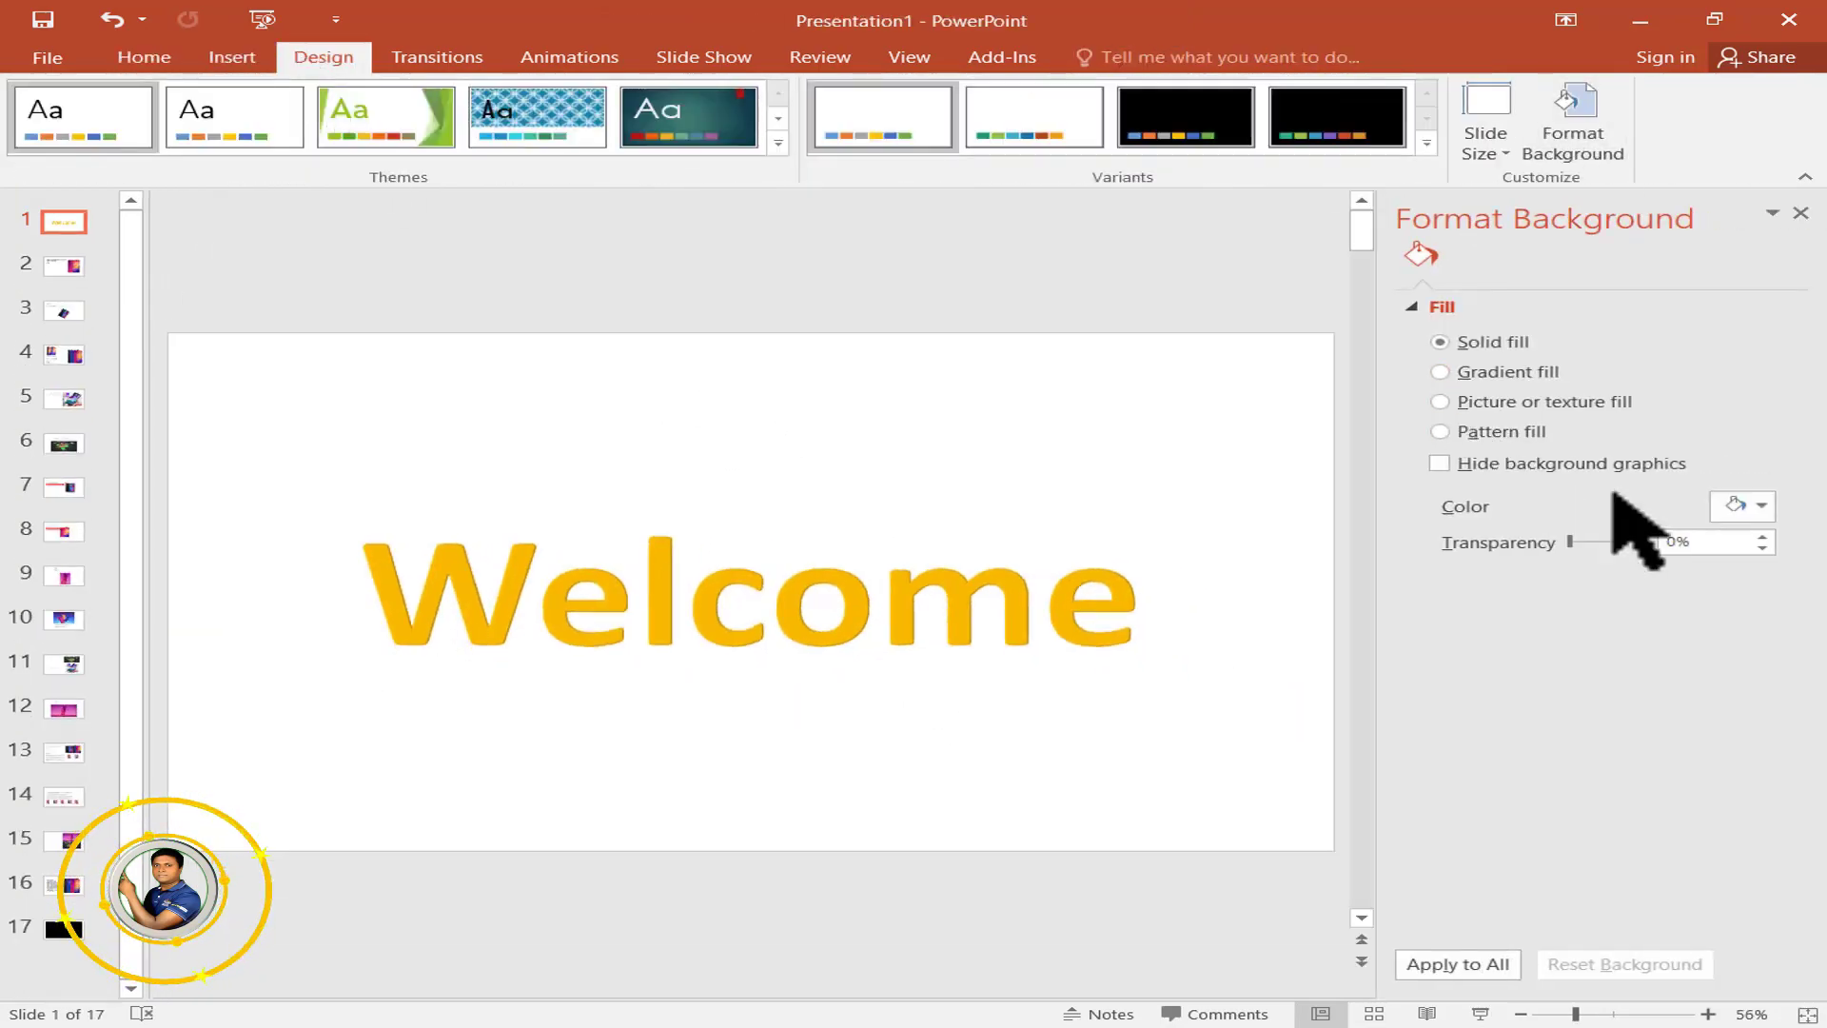
{"action": "left_click", "coordinate": [1759, 507]}
{"action": "left_click", "coordinate": [1703, 725]}
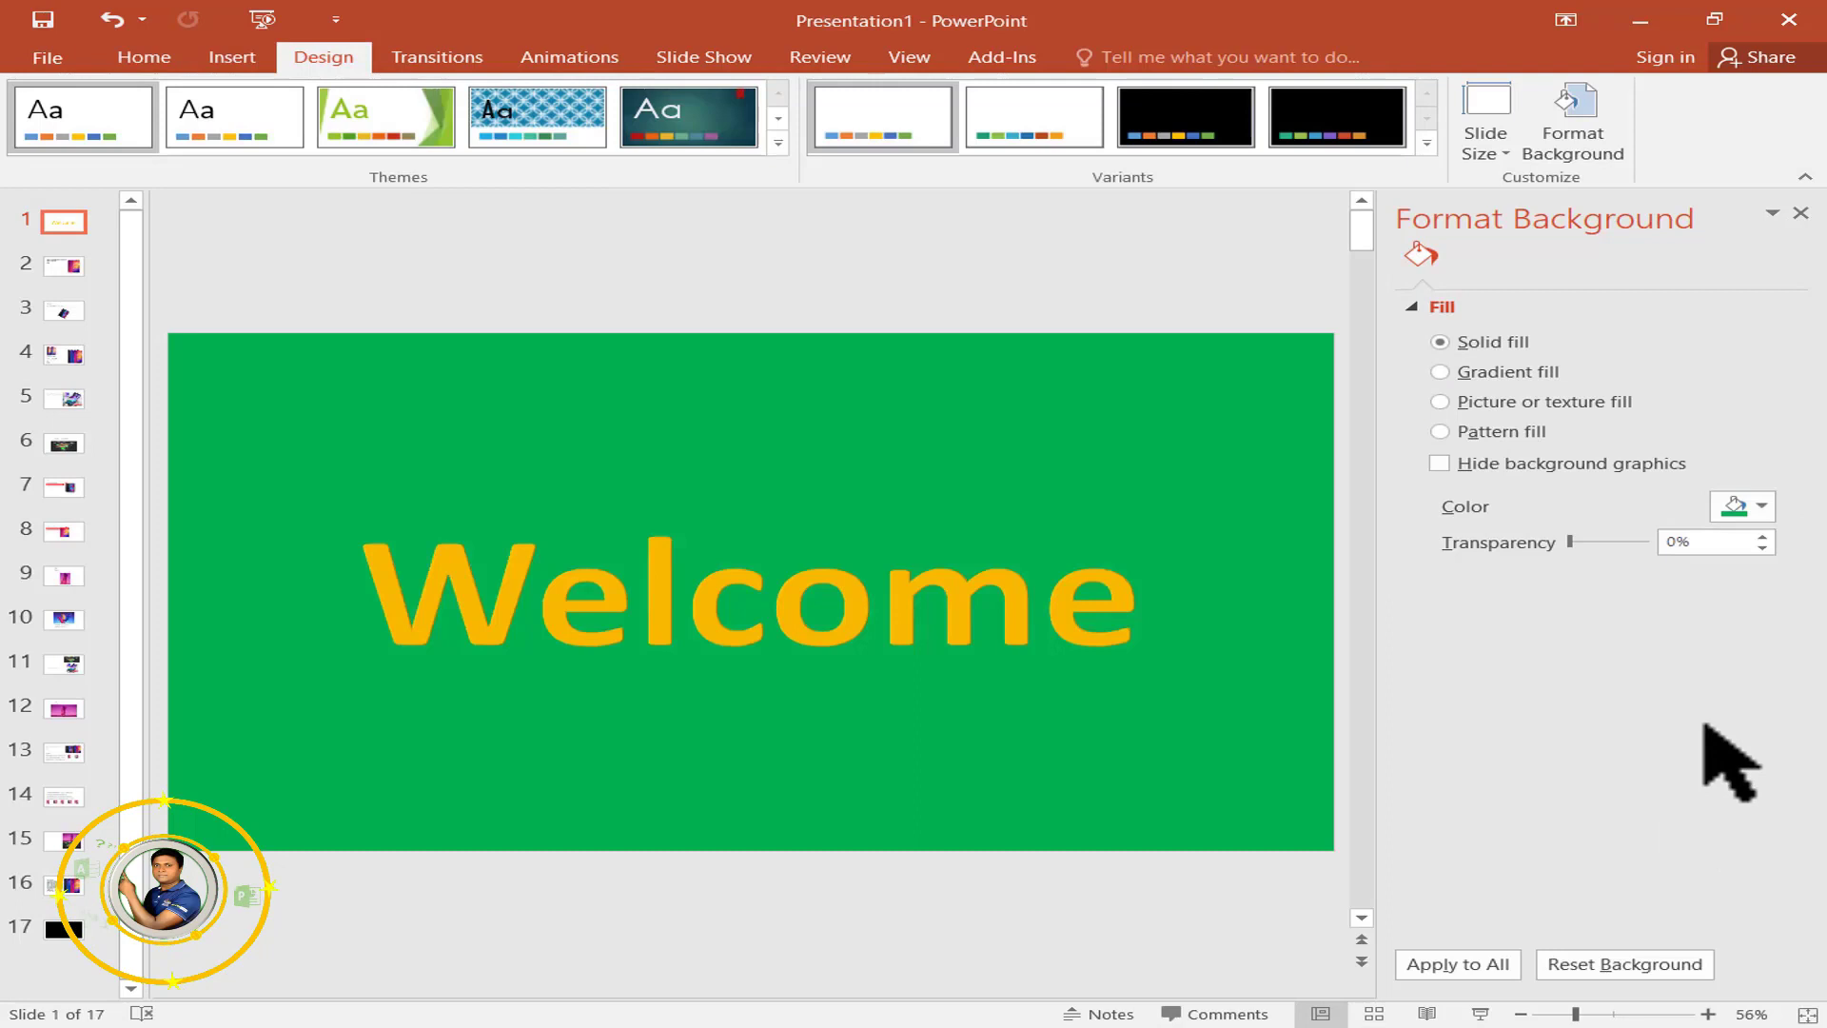
{"action": "left_click", "coordinate": [1761, 507]}
{"action": "left_click", "coordinate": [1727, 725]}
Switch the Welcome text to the orange-outlined WordArt style.
{"action": "left_click", "coordinate": [828, 576]}
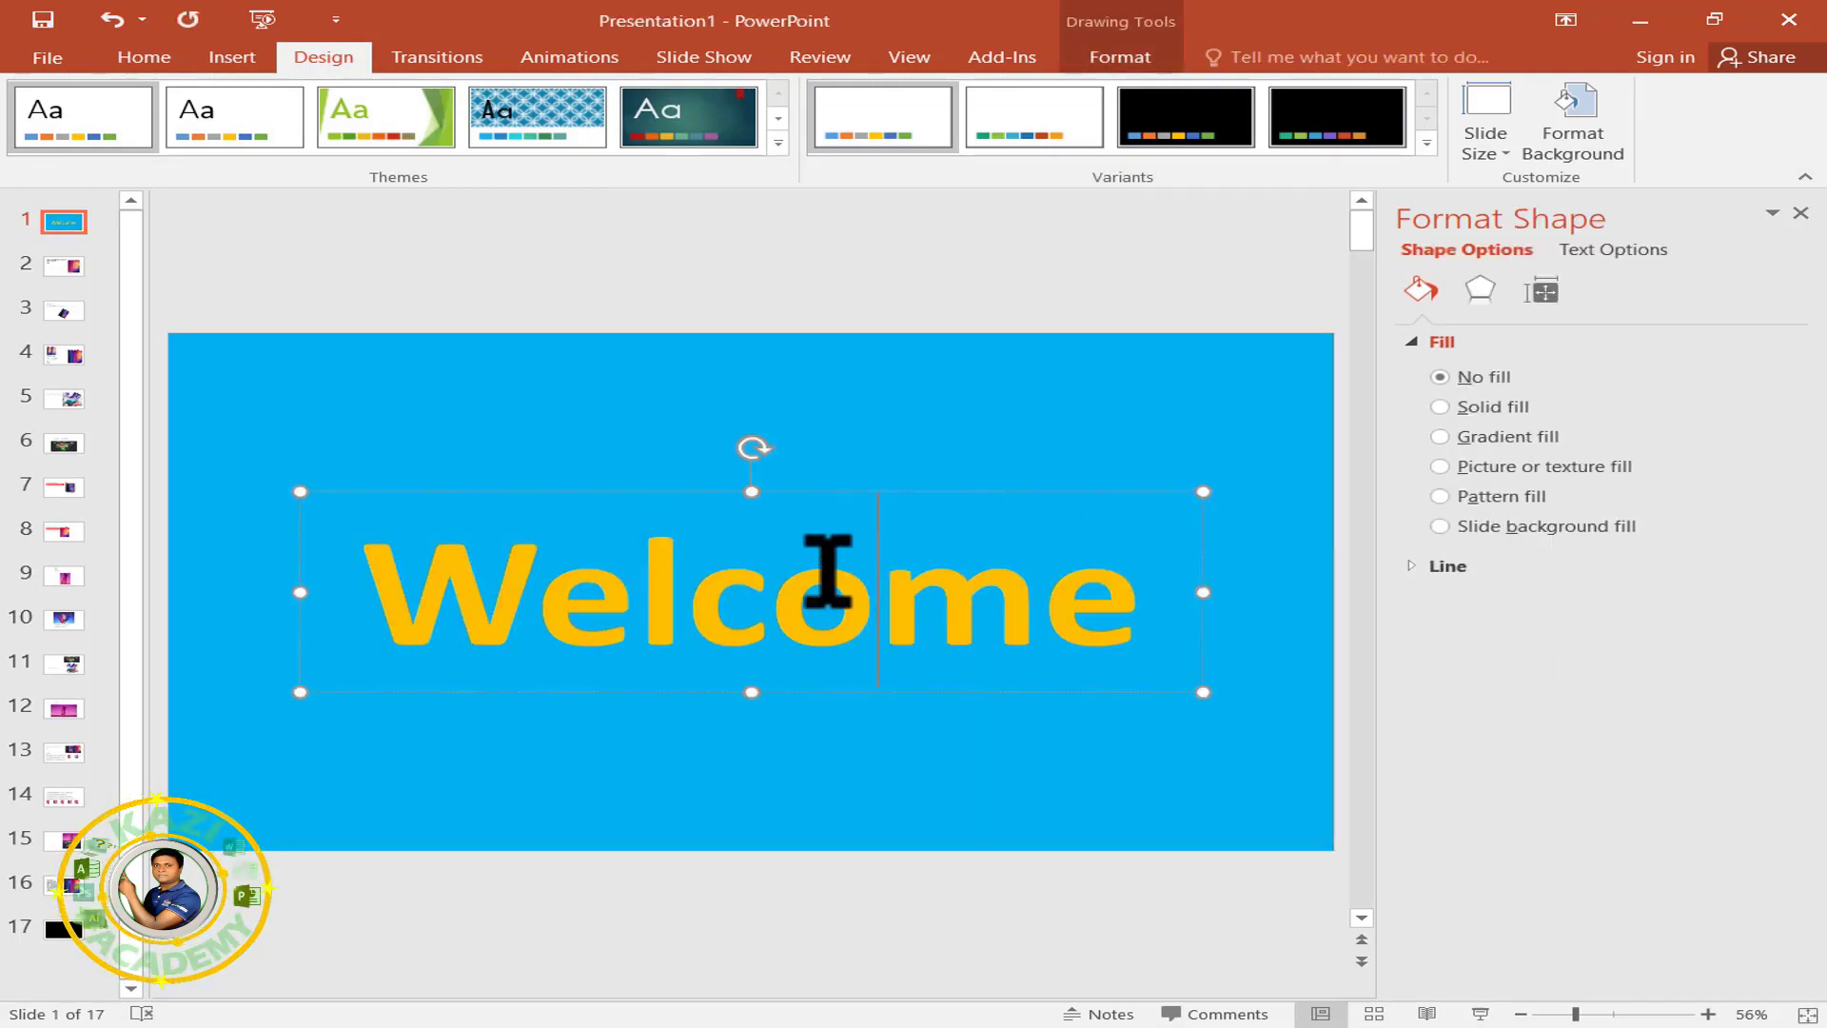
{"action": "left_click_drag", "start_coordinate": [366, 590], "coordinate": [1140, 590]}
{"action": "left_click", "coordinate": [1120, 57]}
{"action": "left_click", "coordinate": [1196, 145]}
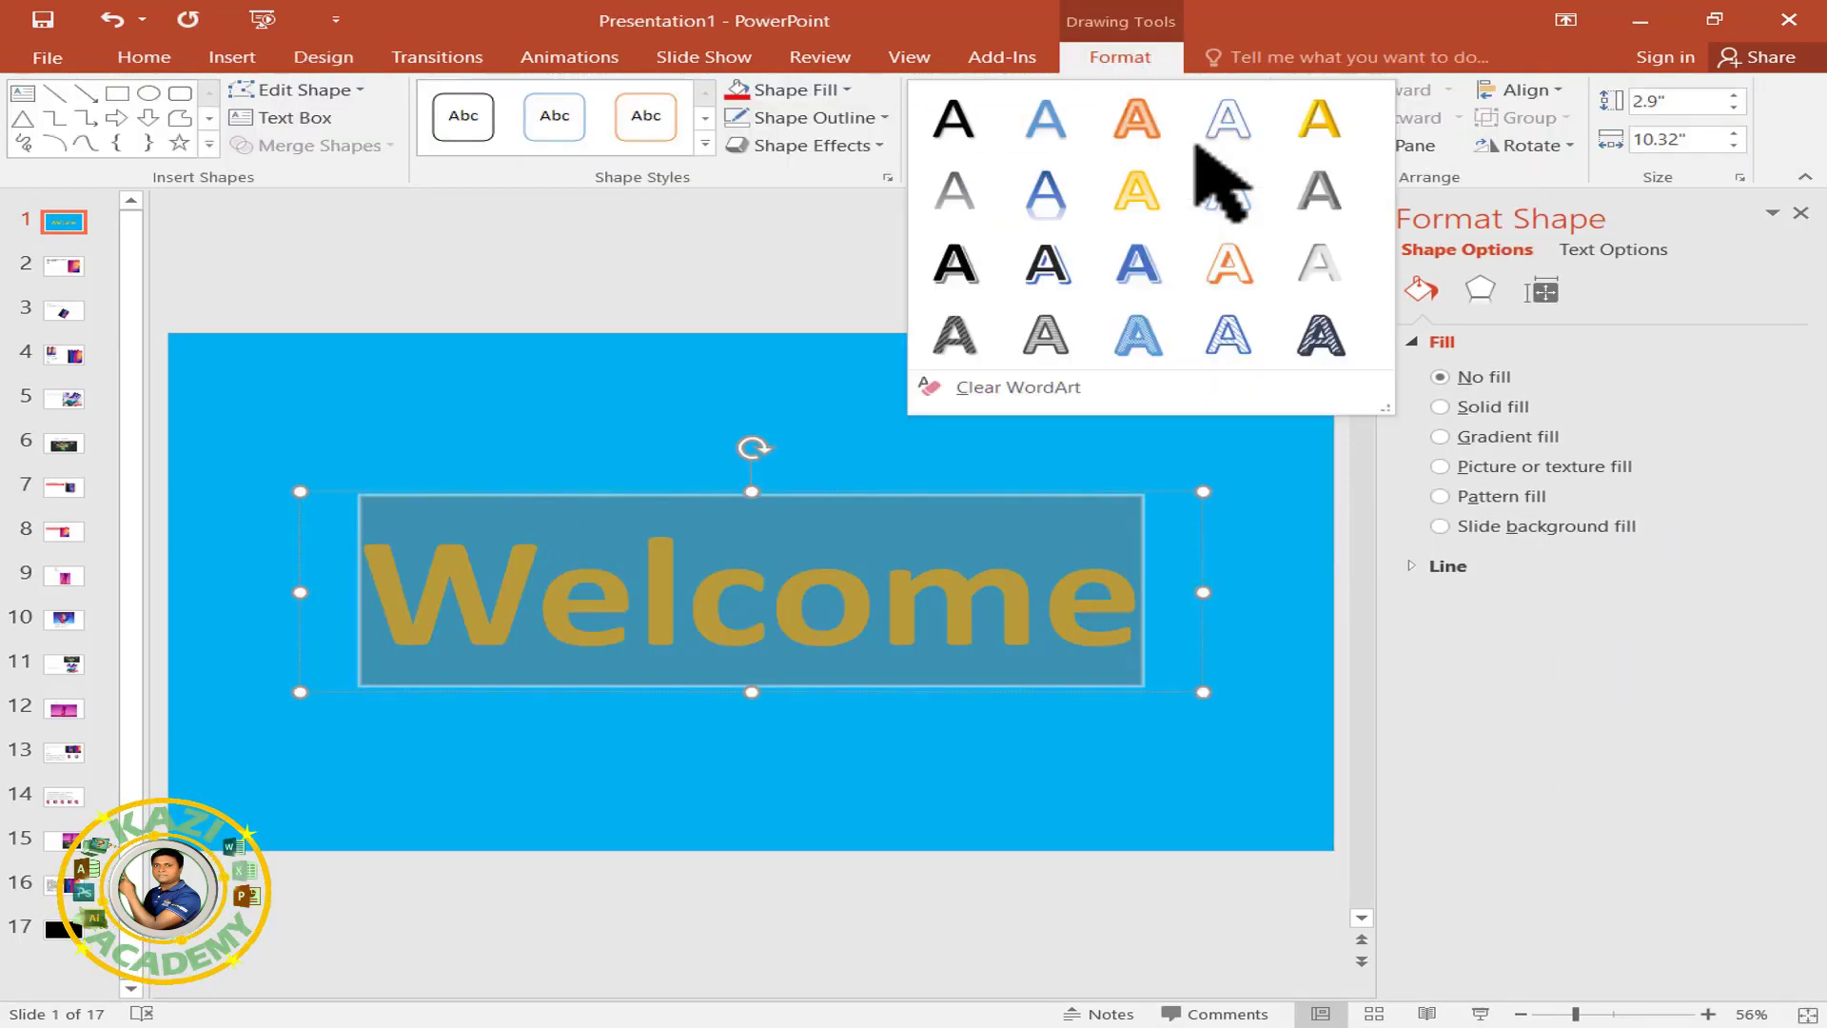
{"action": "left_click", "coordinate": [1229, 271]}
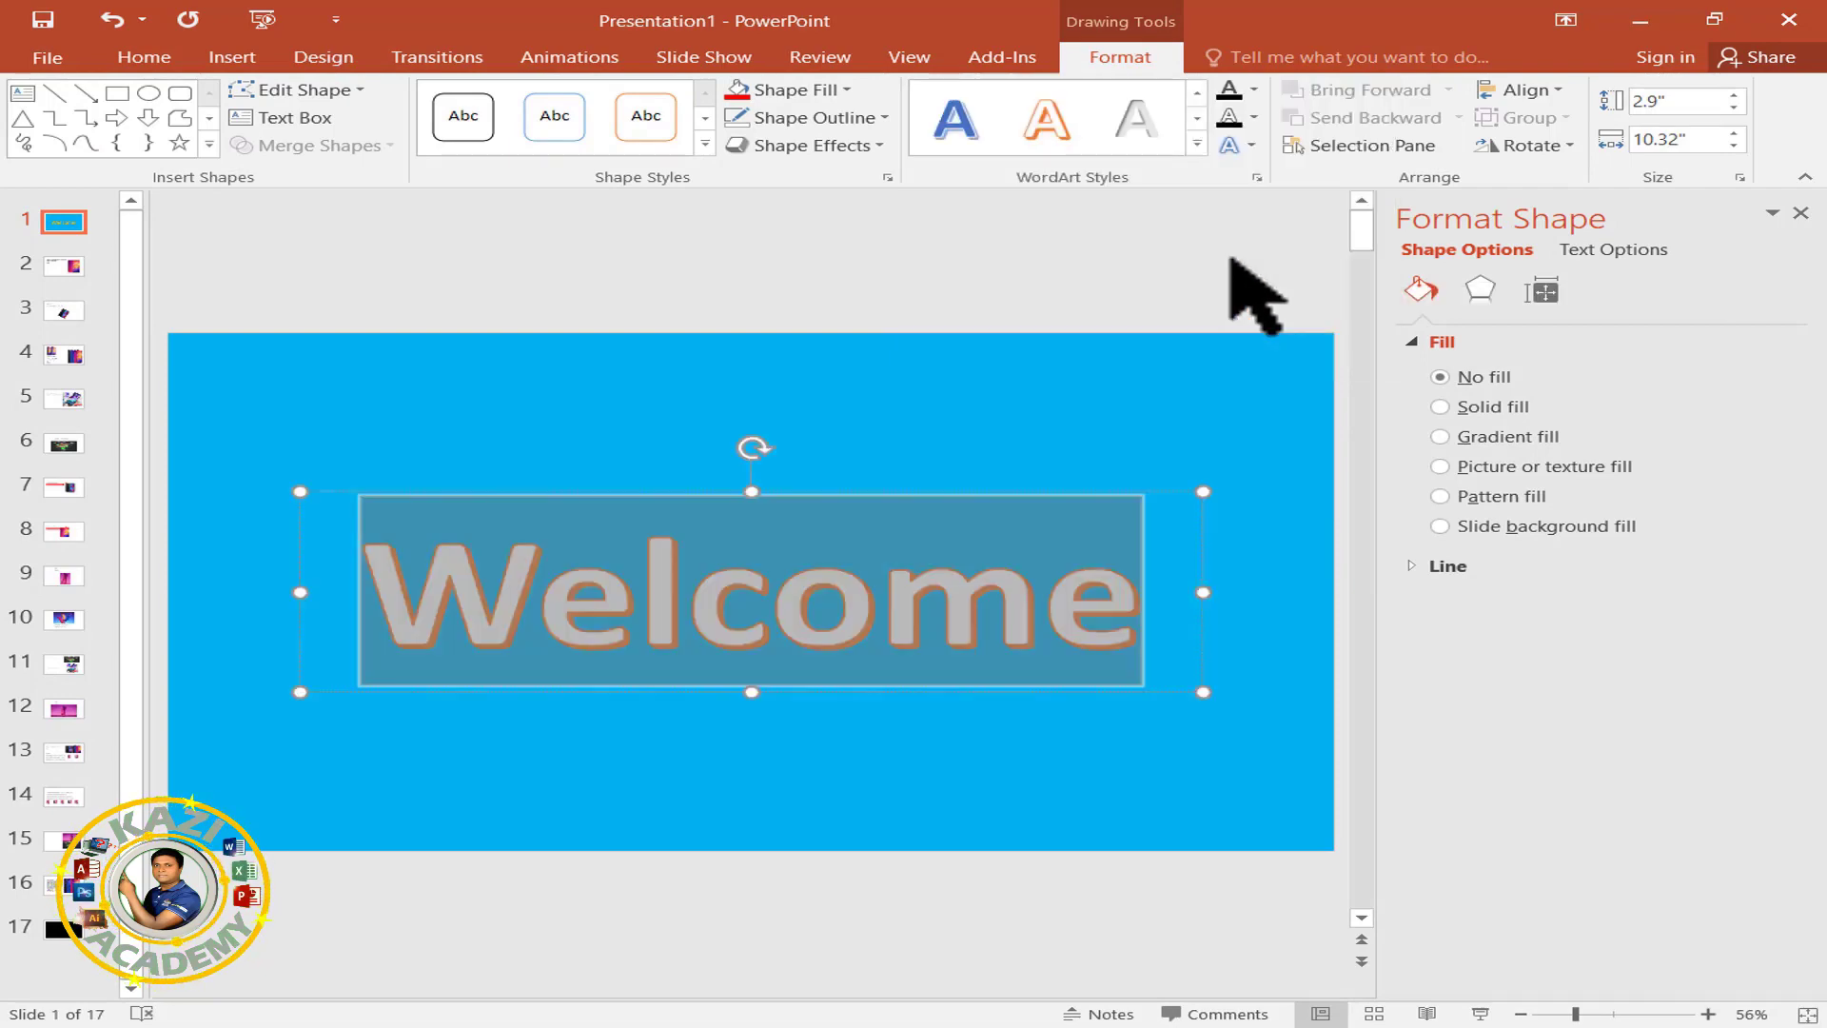
{"action": "left_click", "coordinate": [685, 328]}
Insert a new blank slide at the top and delete its title and body placeholders.
{"action": "right_click", "coordinate": [86, 229]}
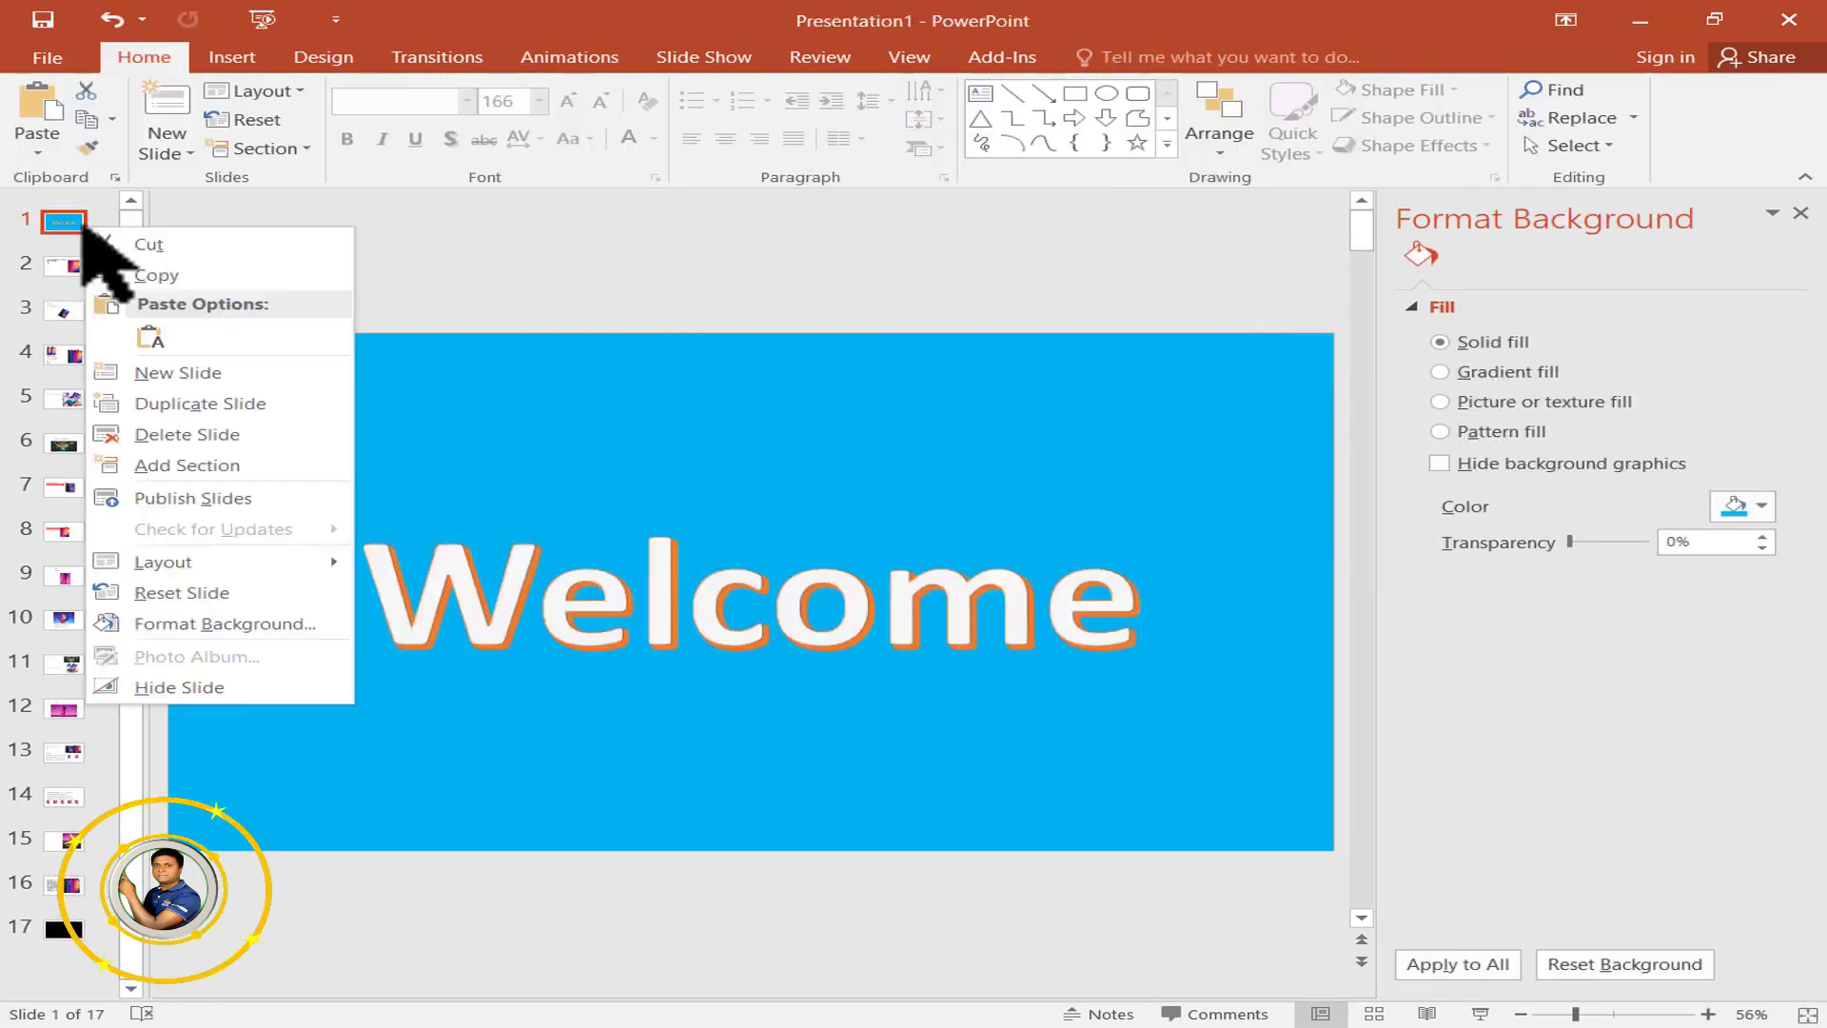
{"action": "left_click", "coordinate": [143, 369]}
{"action": "left_click", "coordinate": [530, 360]}
{"action": "key", "text": "Delete"}
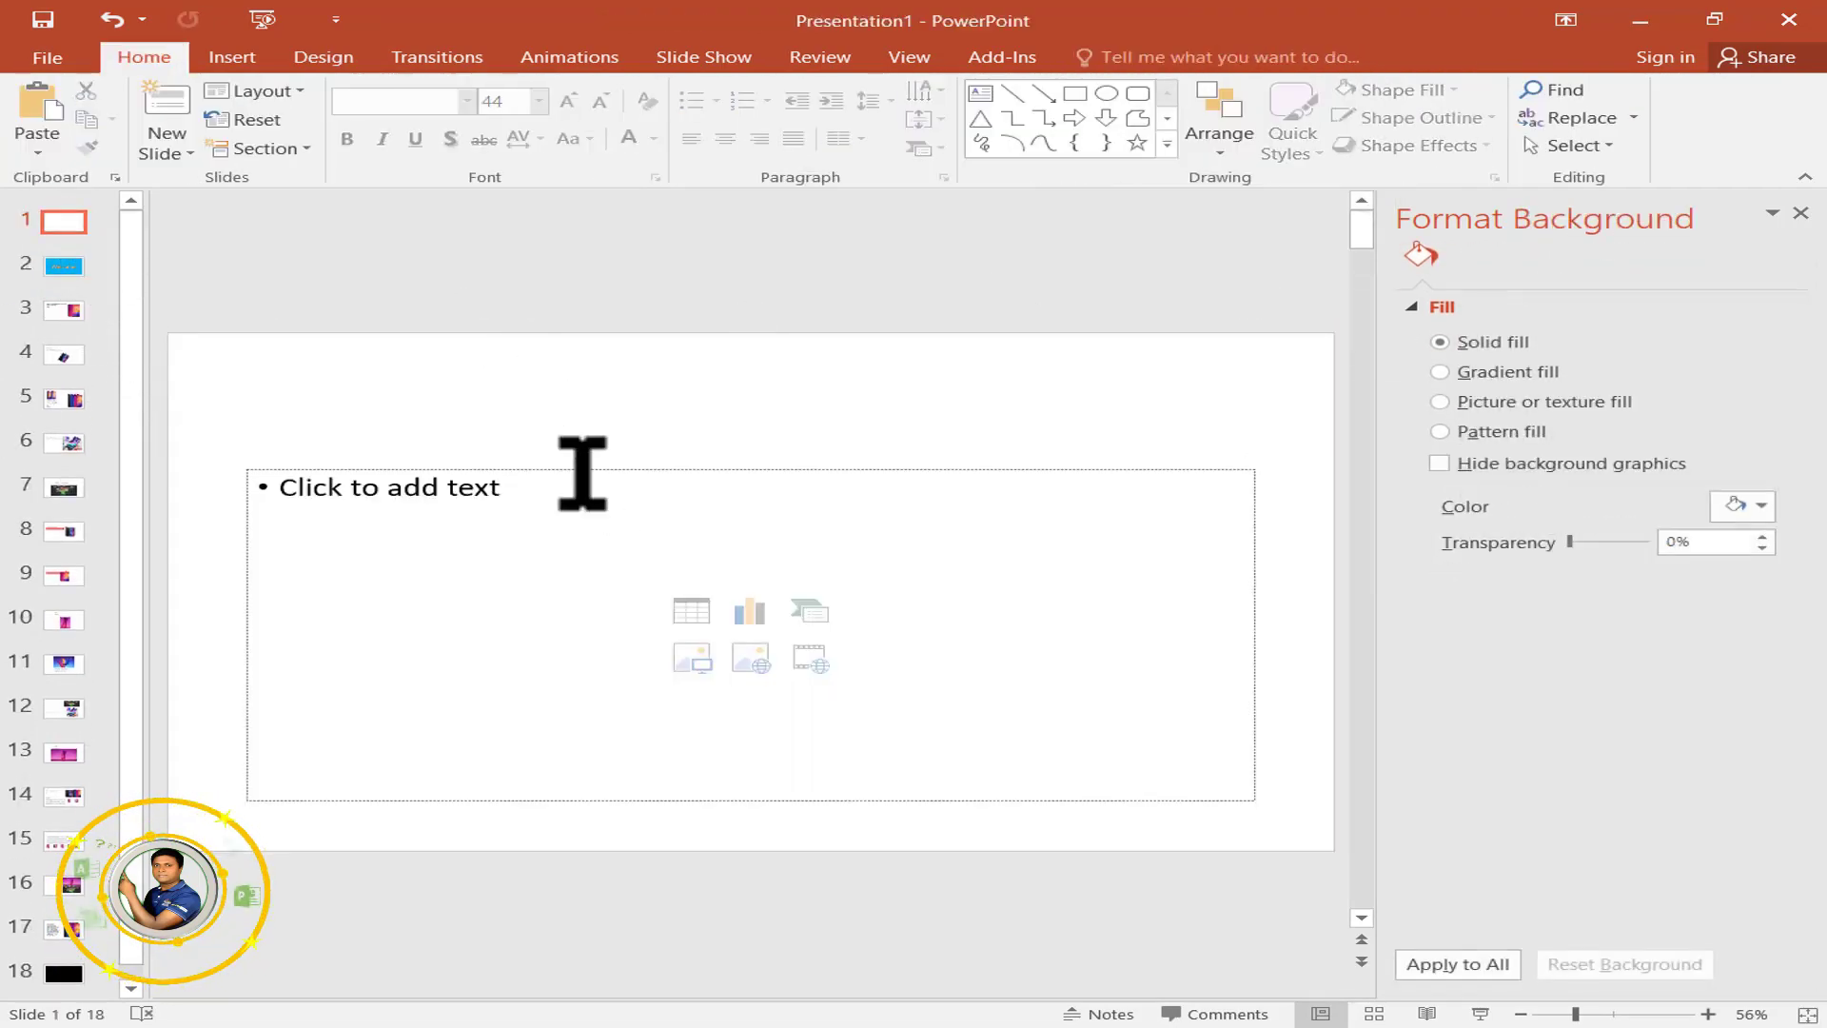
{"action": "left_click", "coordinate": [583, 470]}
{"action": "key", "text": "Delete"}
Give the new slide a gradient fill background with its first stop set to red.
{"action": "left_click", "coordinate": [1800, 213]}
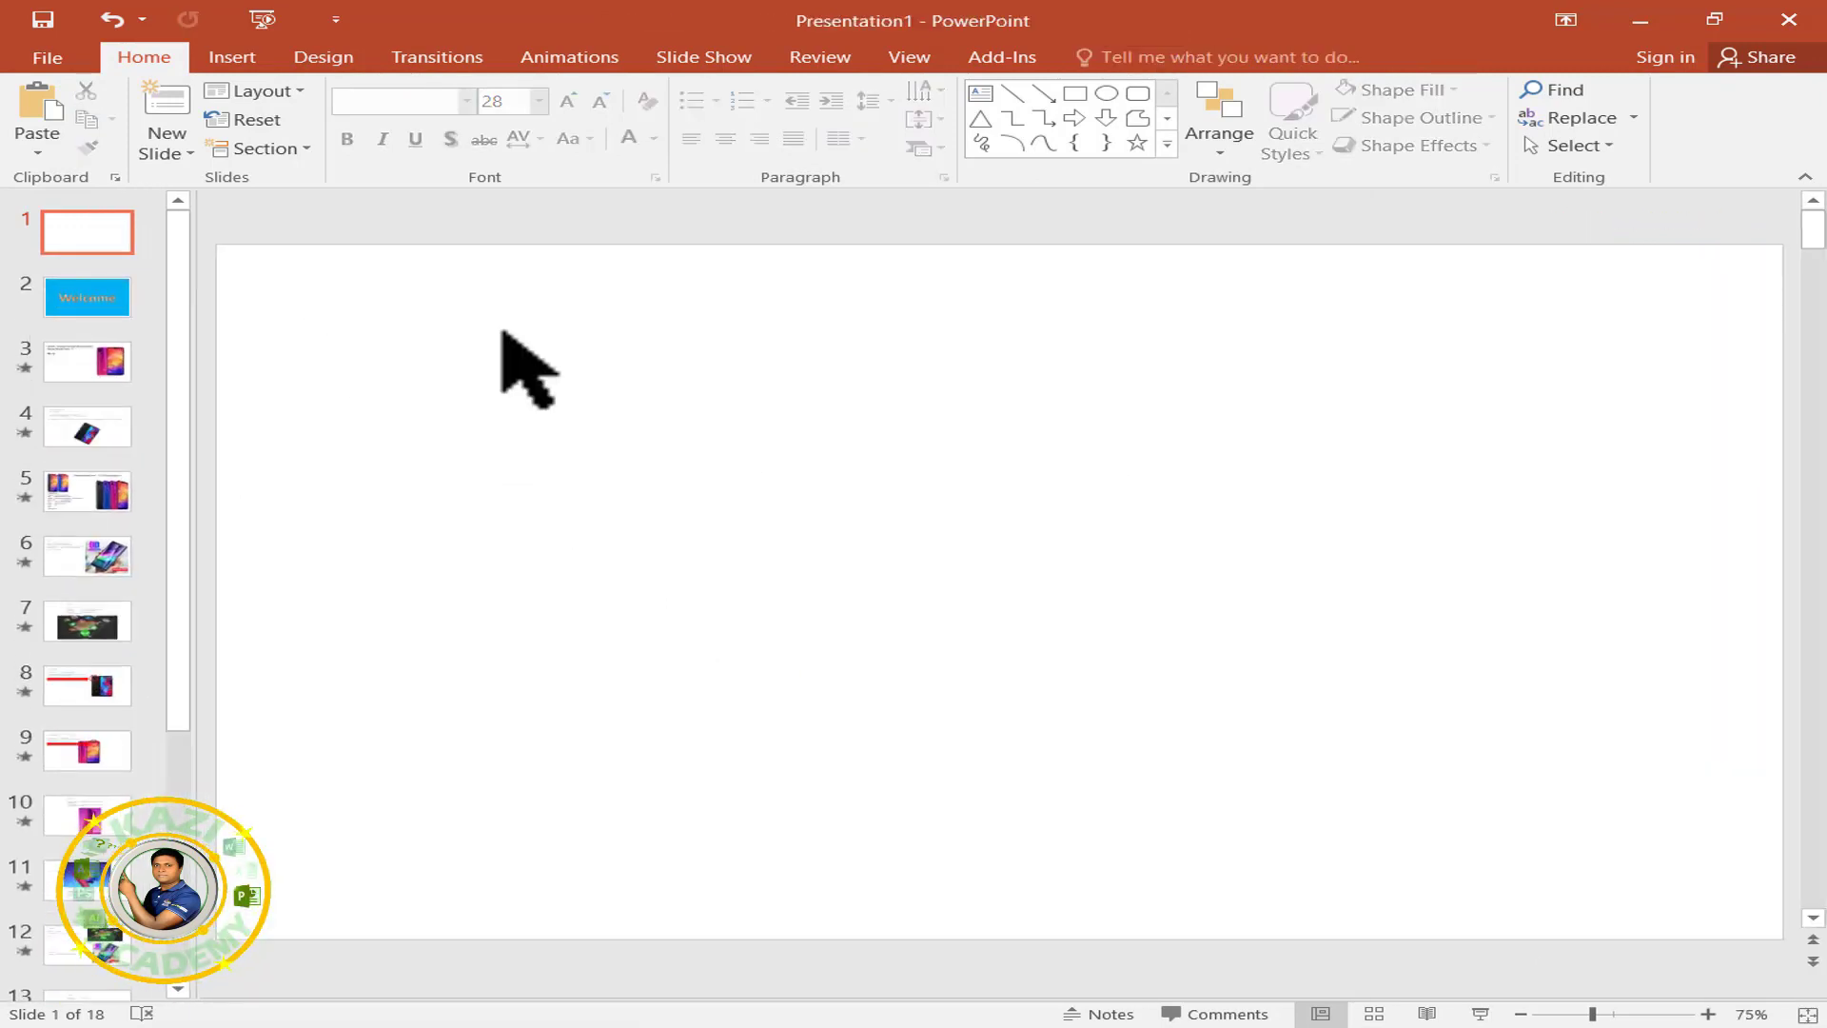
{"action": "left_click", "coordinate": [318, 57]}
{"action": "left_click", "coordinate": [1601, 153]}
{"action": "left_click", "coordinate": [1440, 372]}
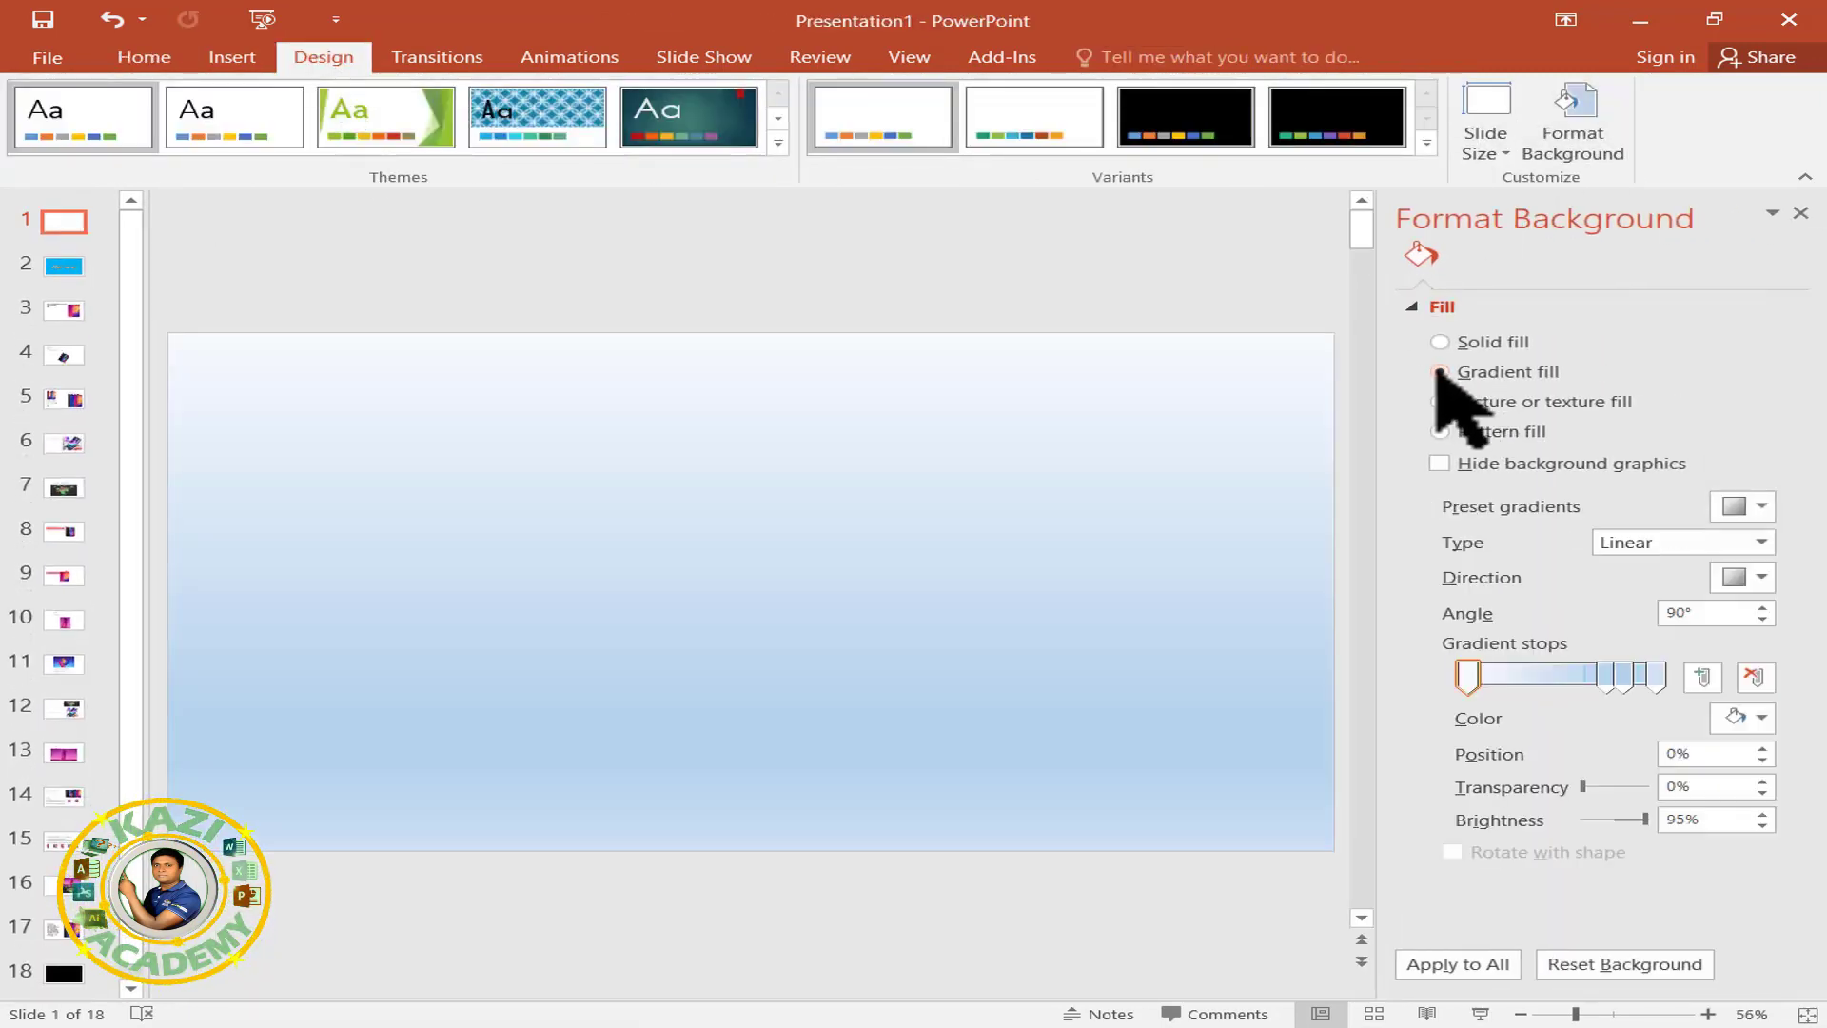
{"action": "left_click", "coordinate": [1748, 719]}
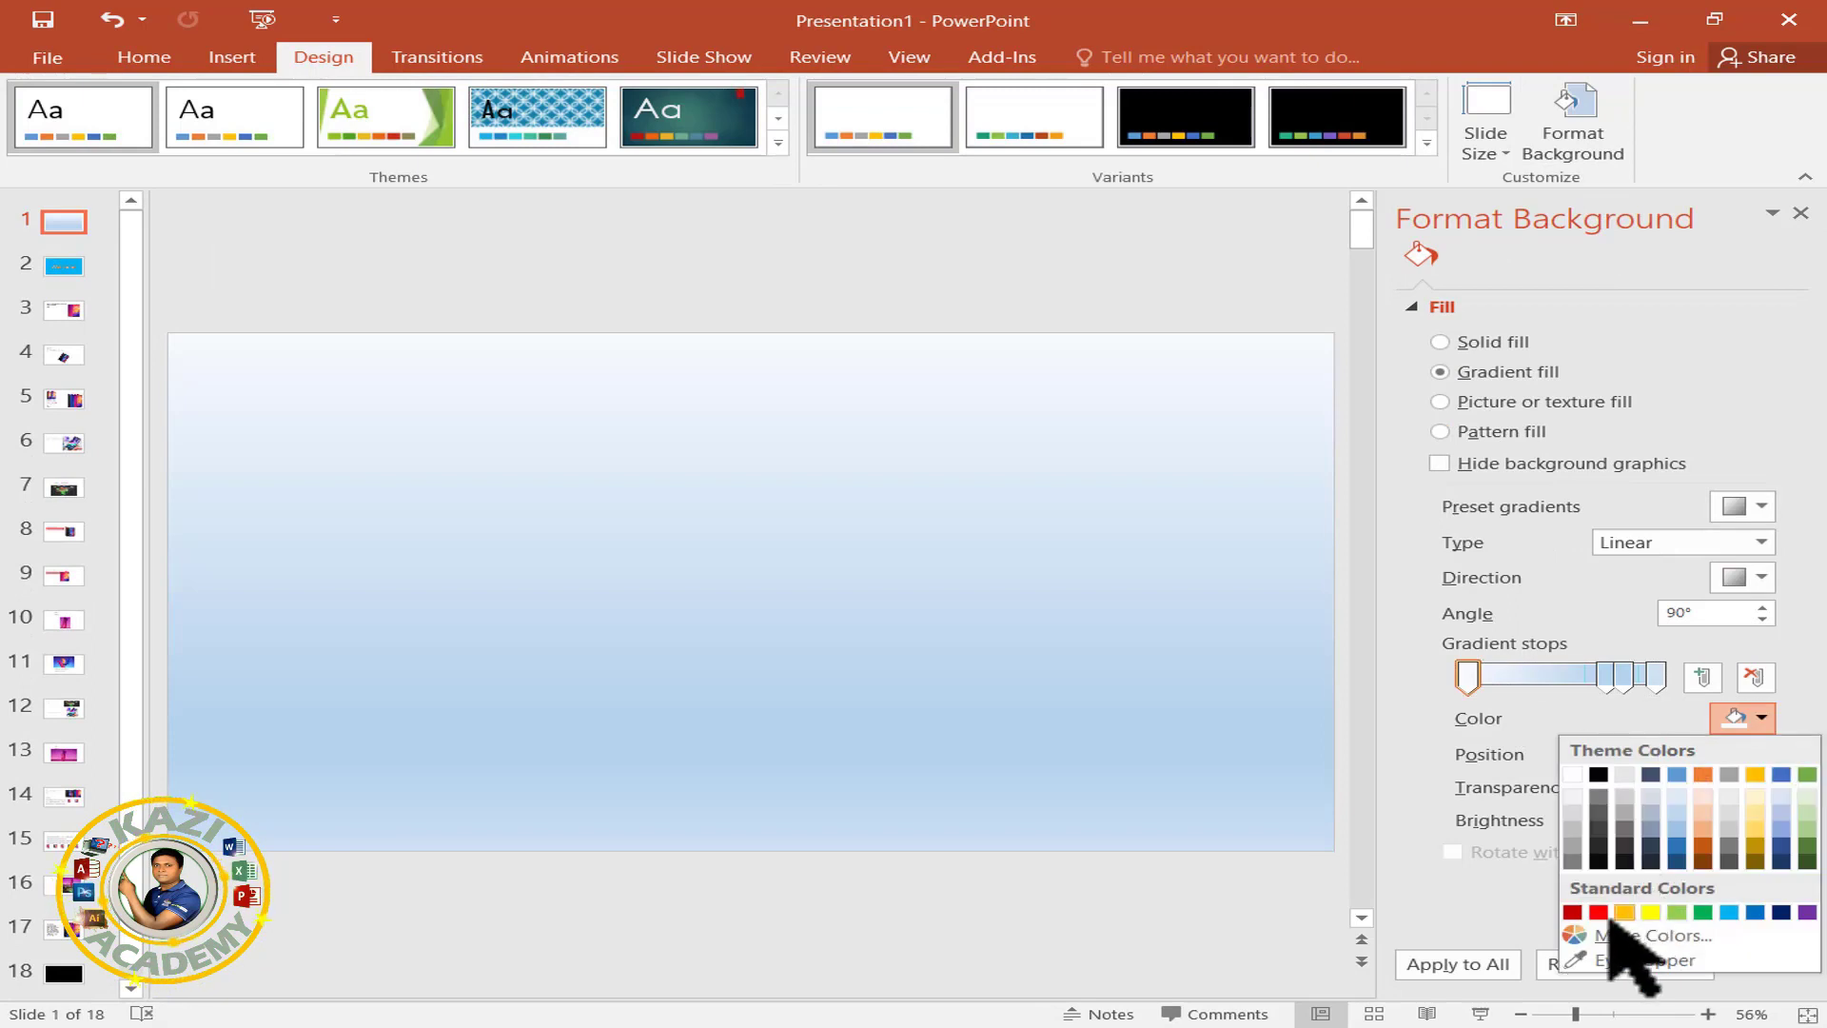
{"action": "left_click", "coordinate": [1602, 914]}
Colour the remaining gradient stops green (just under halfway), blue and dark navy.
{"action": "left_click_drag", "start_coordinate": [1606, 675], "coordinate": [1555, 676]}
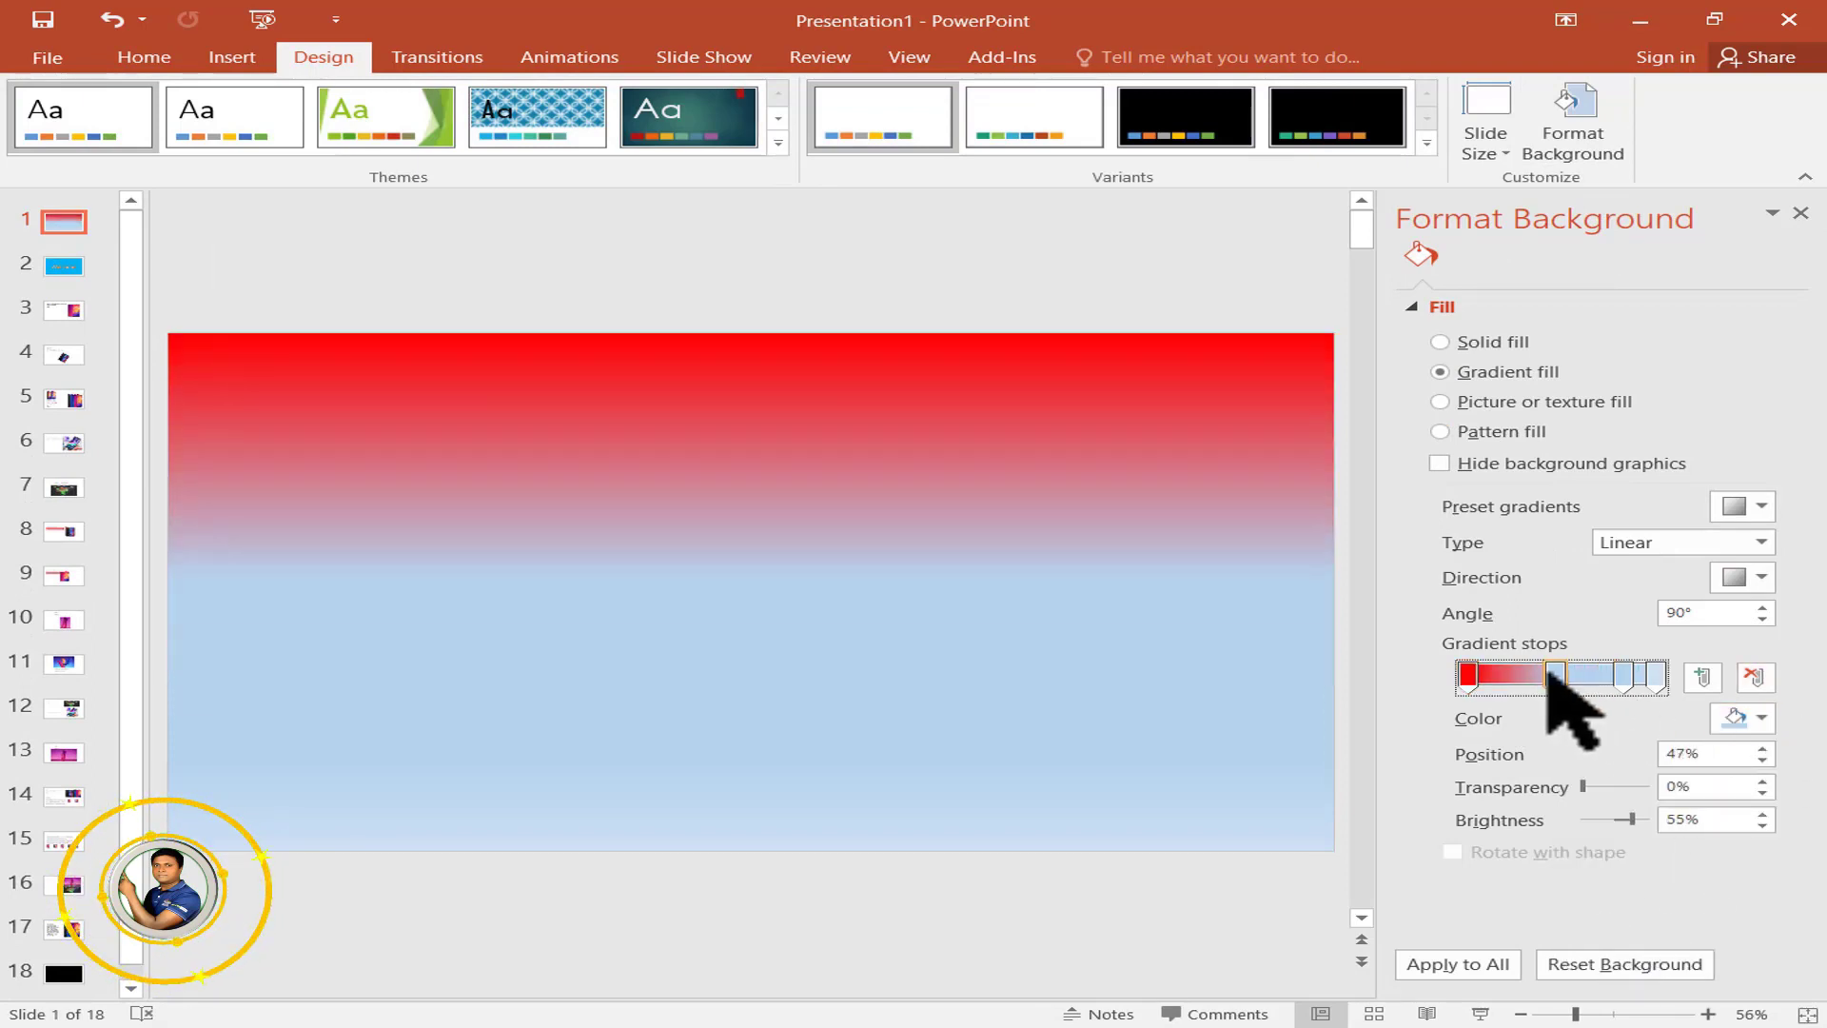
{"action": "left_click", "coordinate": [1749, 718]}
{"action": "left_click", "coordinate": [1703, 912]}
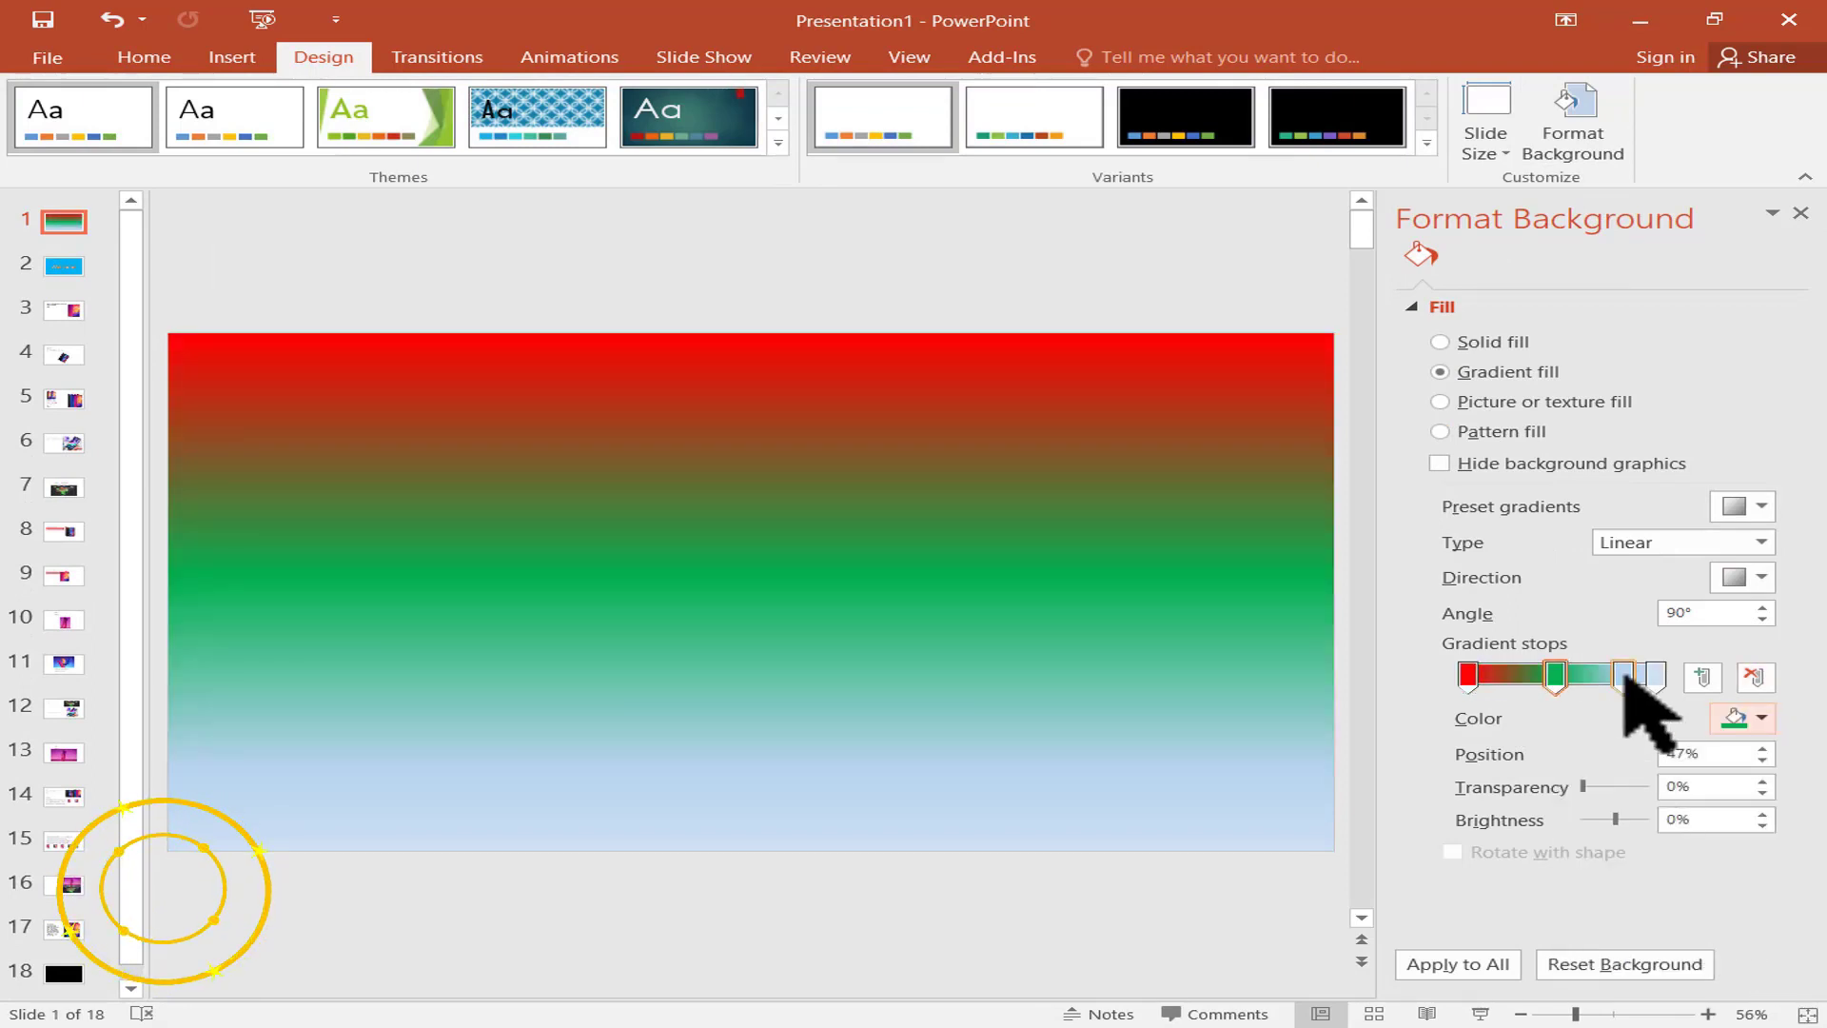
{"action": "left_click", "coordinate": [1624, 676]}
{"action": "left_click", "coordinate": [1749, 719]}
{"action": "key", "text": "Escape"}
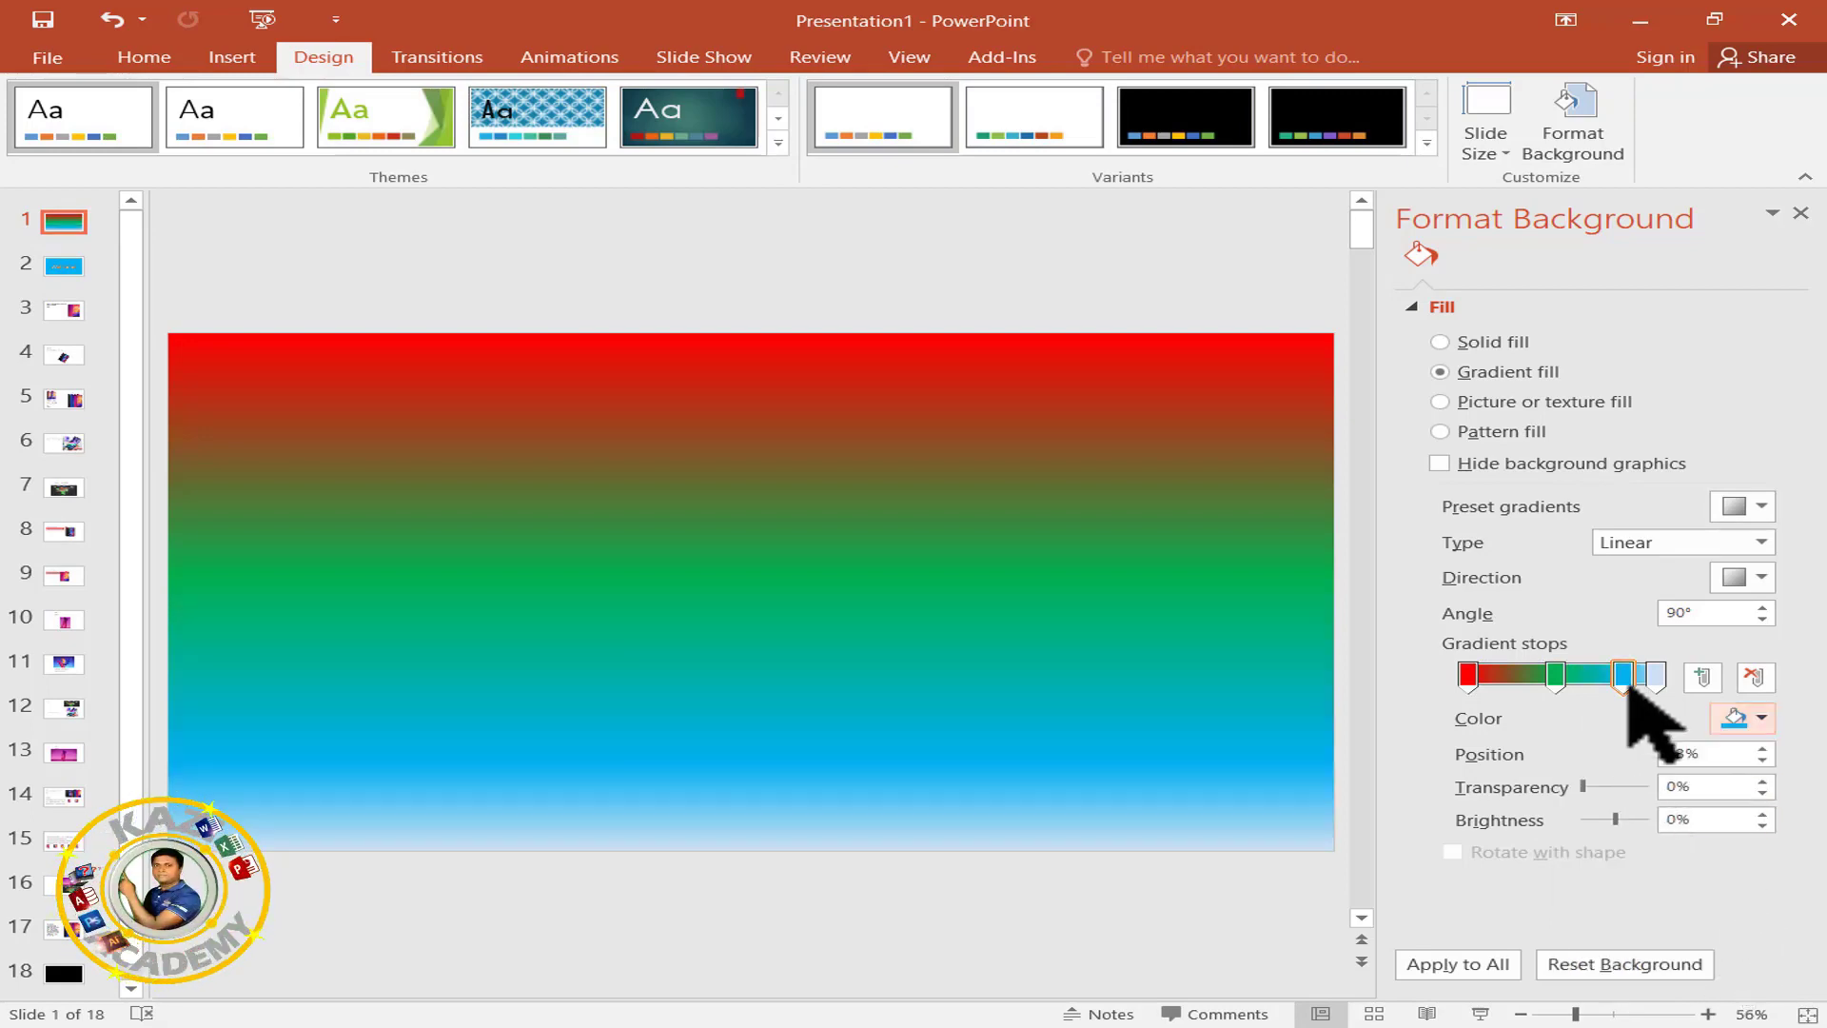
{"action": "left_click", "coordinate": [1656, 675]}
{"action": "left_click", "coordinate": [1749, 718]}
{"action": "left_click", "coordinate": [1780, 911]}
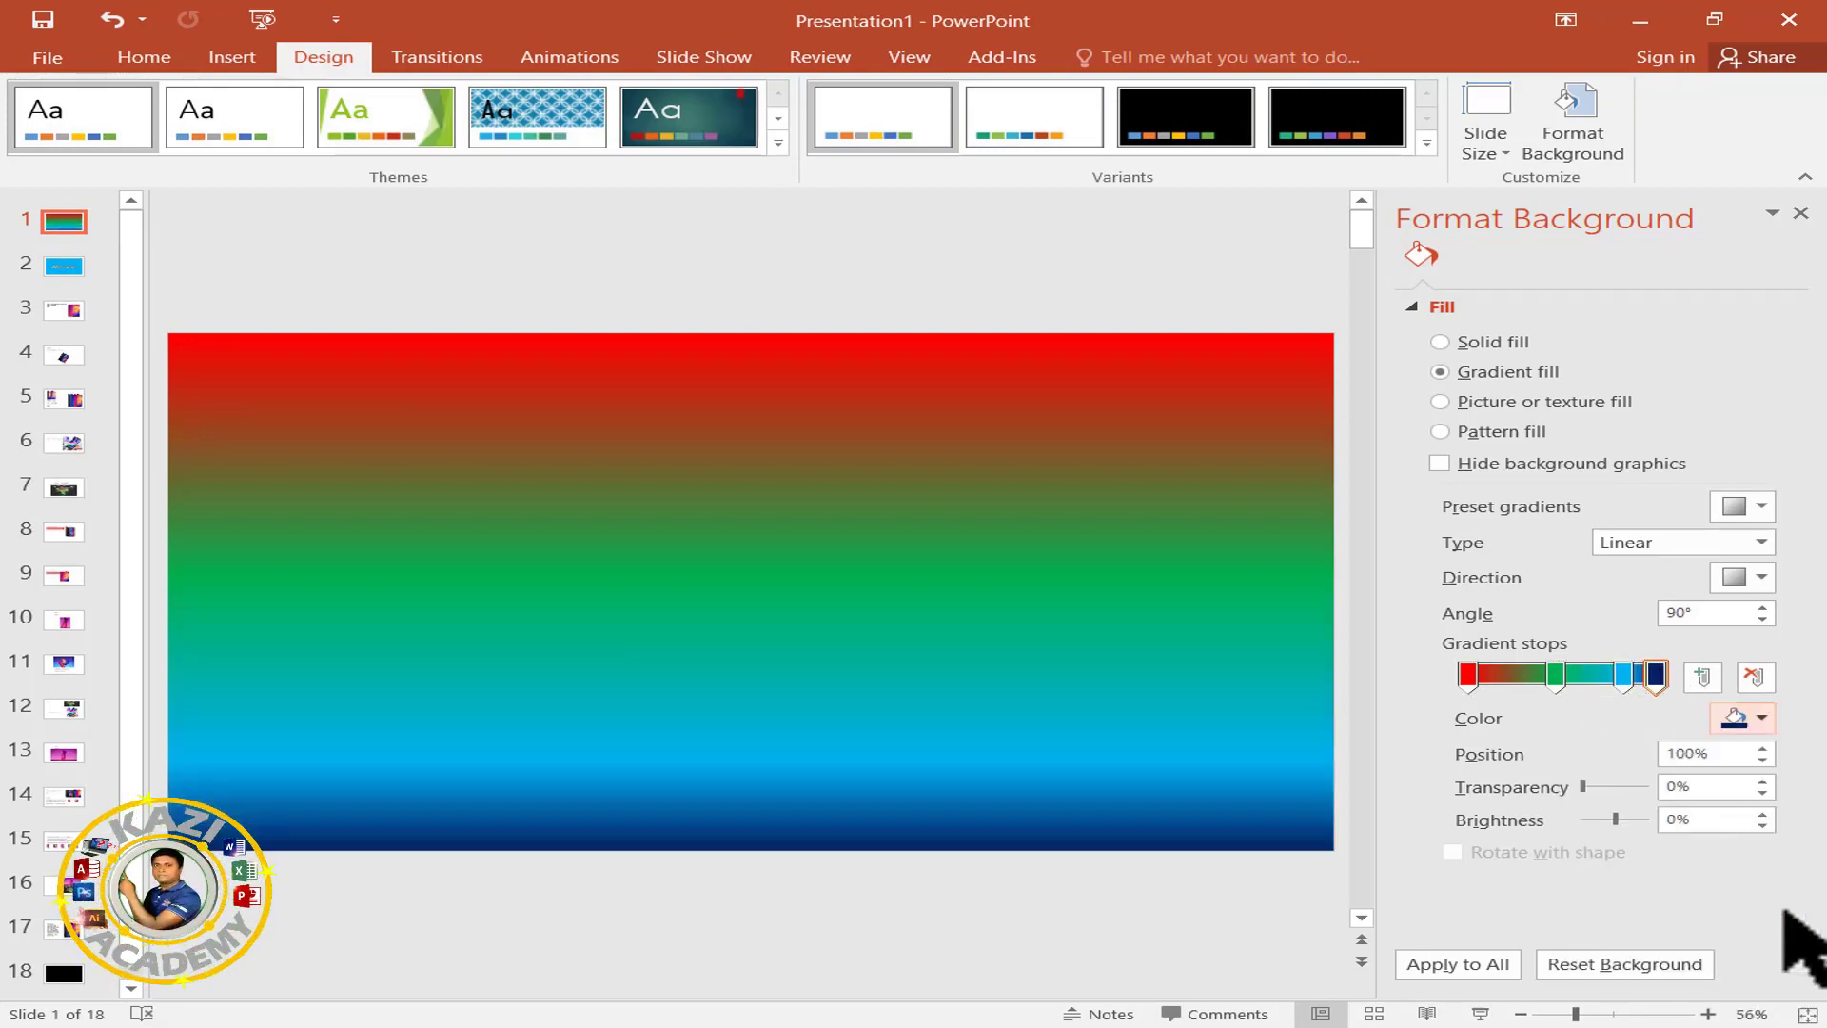
Make the gradient Radial, radiating From Center, and close the Format Background pane.
{"action": "left_click", "coordinate": [1761, 576]}
{"action": "left_click", "coordinate": [1761, 542]}
{"action": "left_click", "coordinate": [1636, 593]}
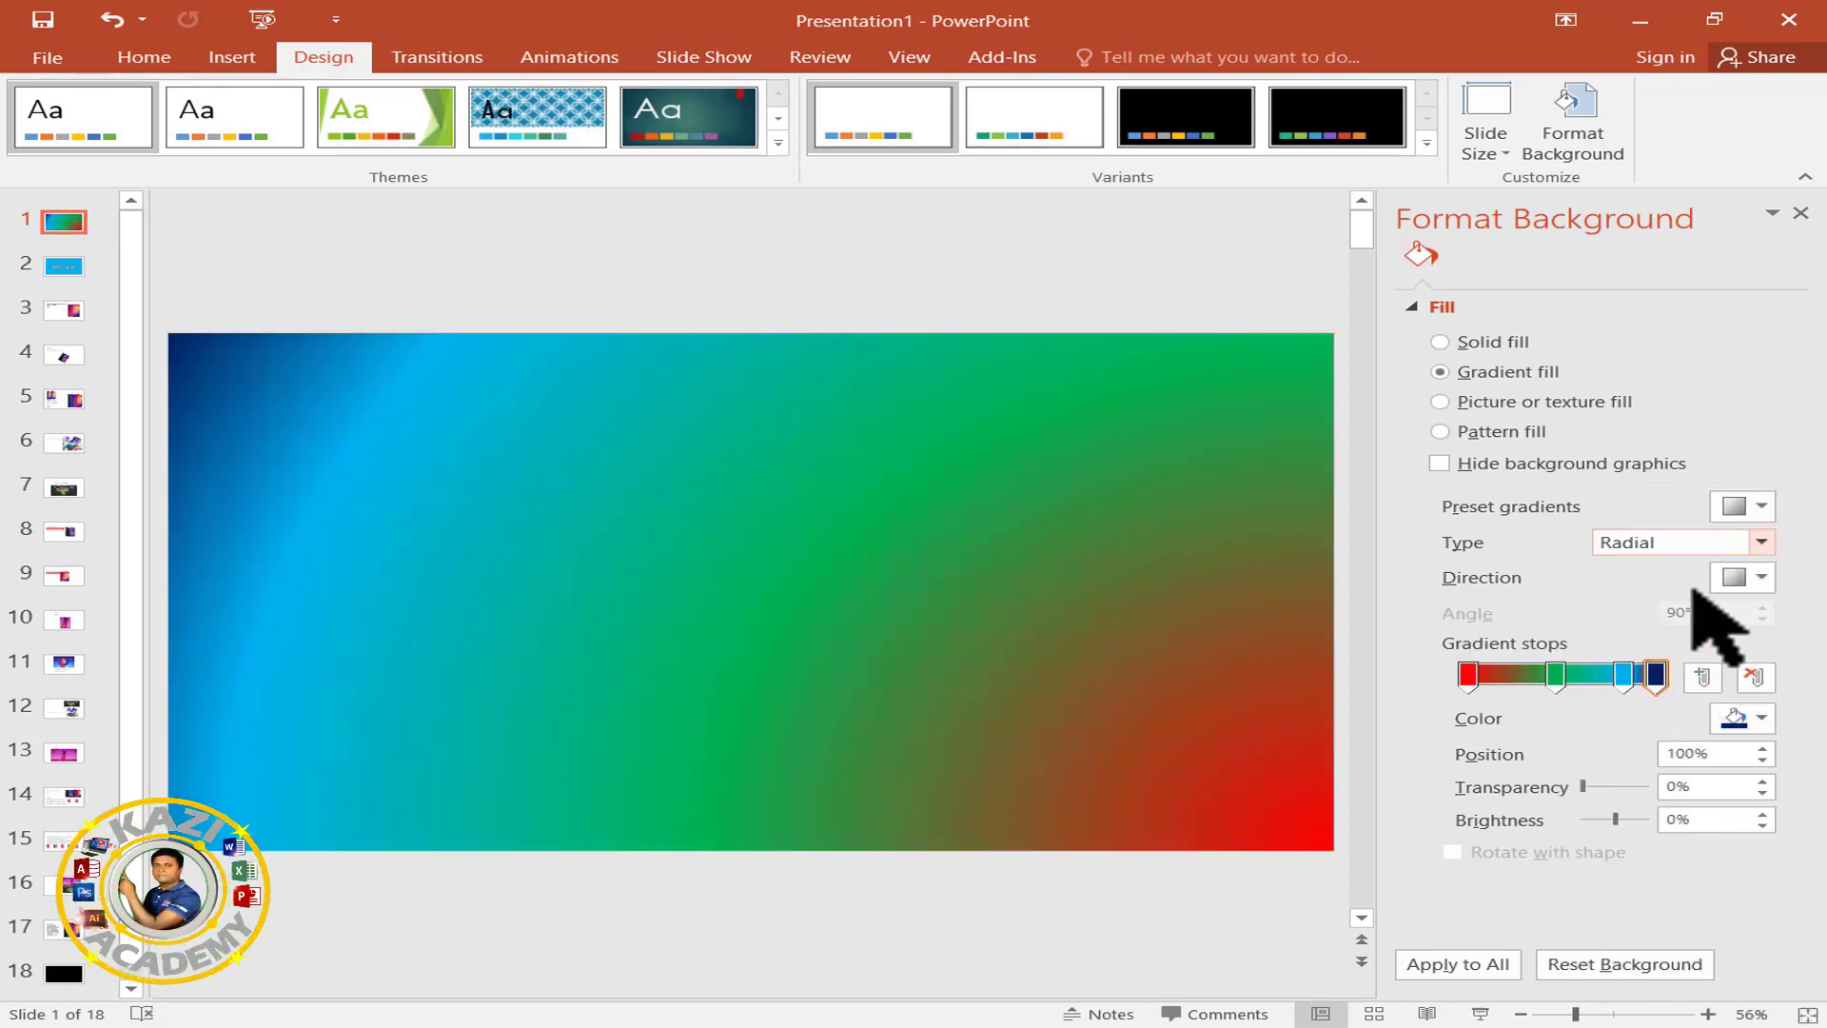
{"action": "left_click", "coordinate": [1755, 577]}
{"action": "left_click", "coordinate": [1629, 624]}
{"action": "left_click", "coordinate": [1799, 211]}
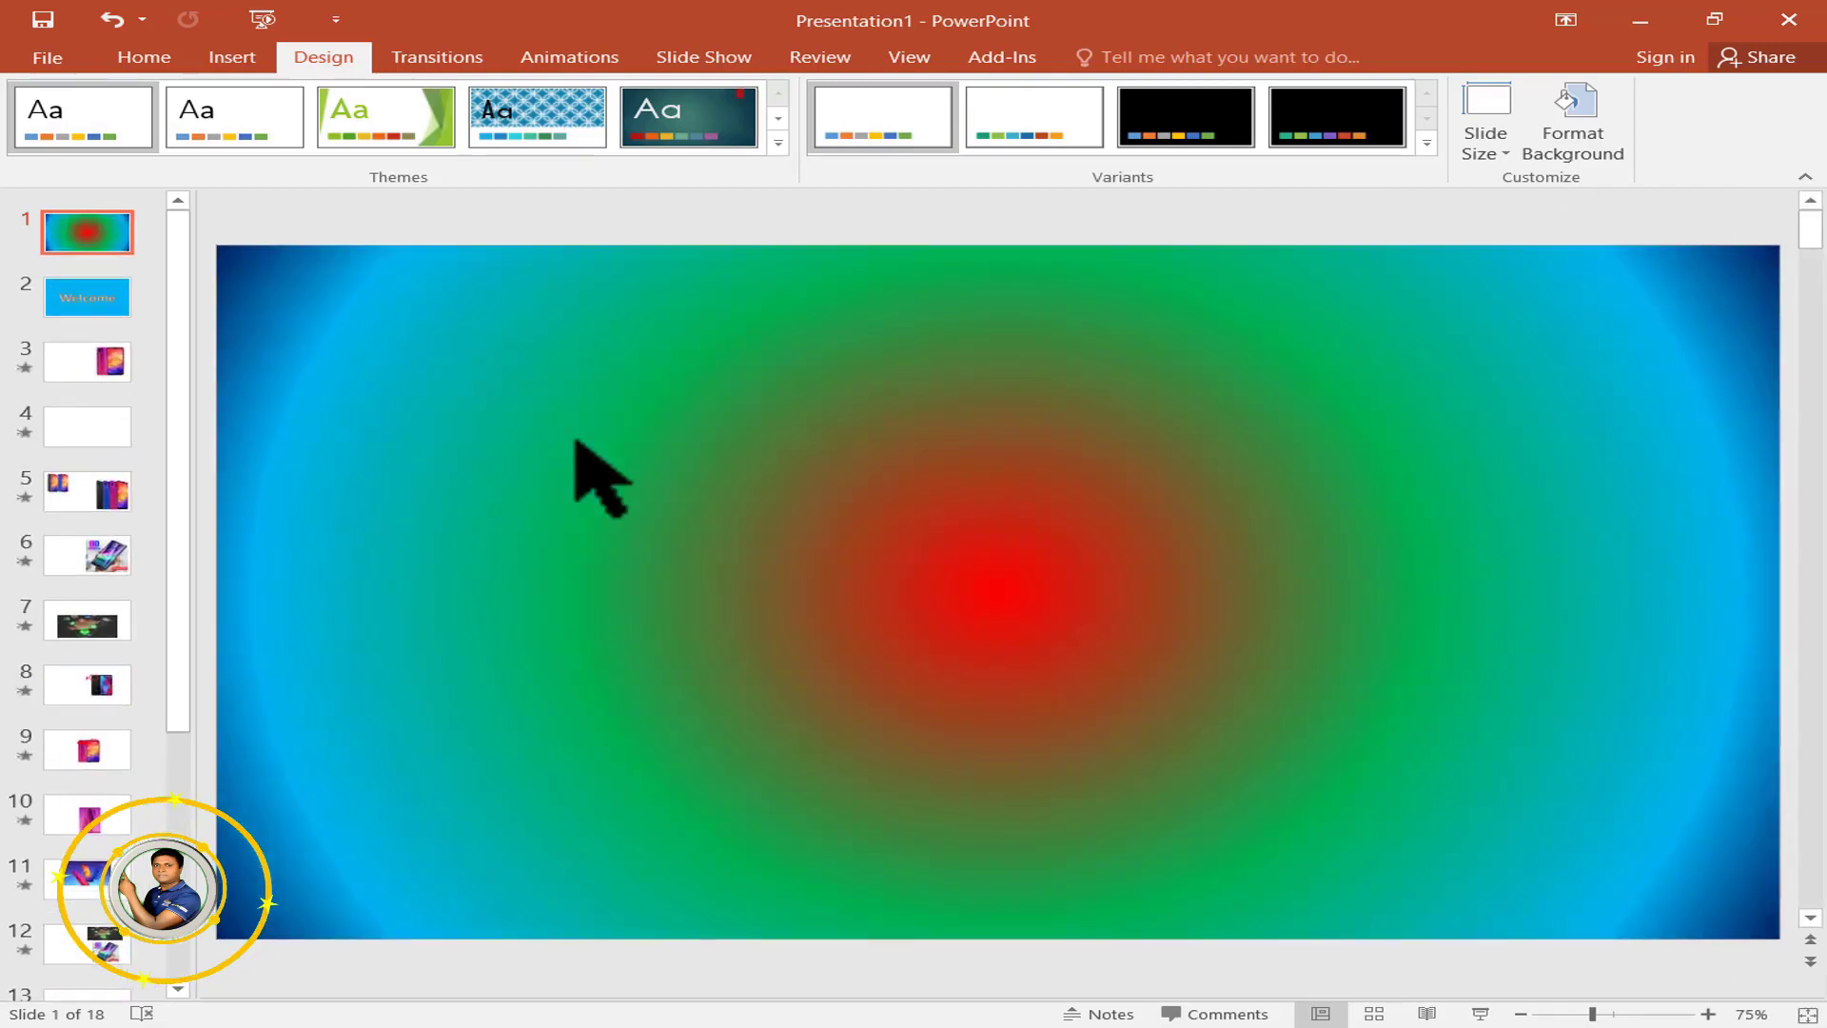
{"action": "key", "text": "alt+k"}
Apply the Curtains transition to the Welcome slide.
{"action": "left_click", "coordinate": [95, 290]}
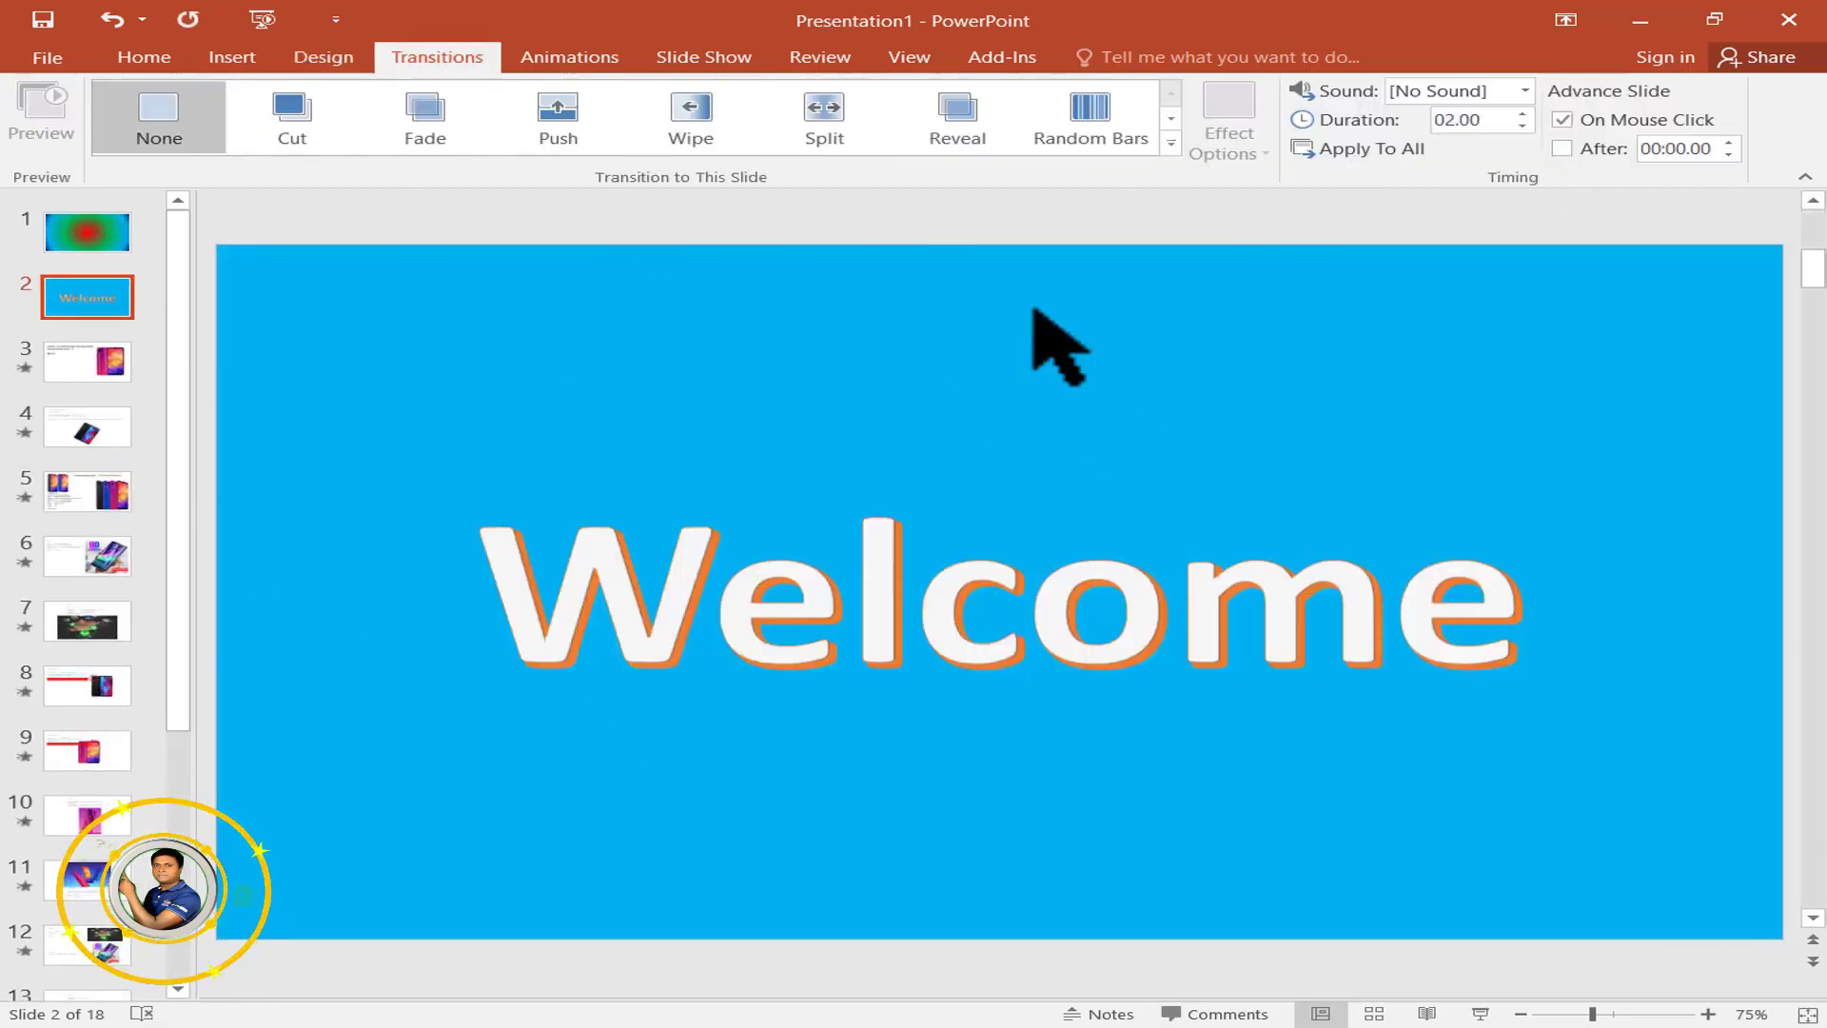
{"action": "left_click", "coordinate": [1176, 147]}
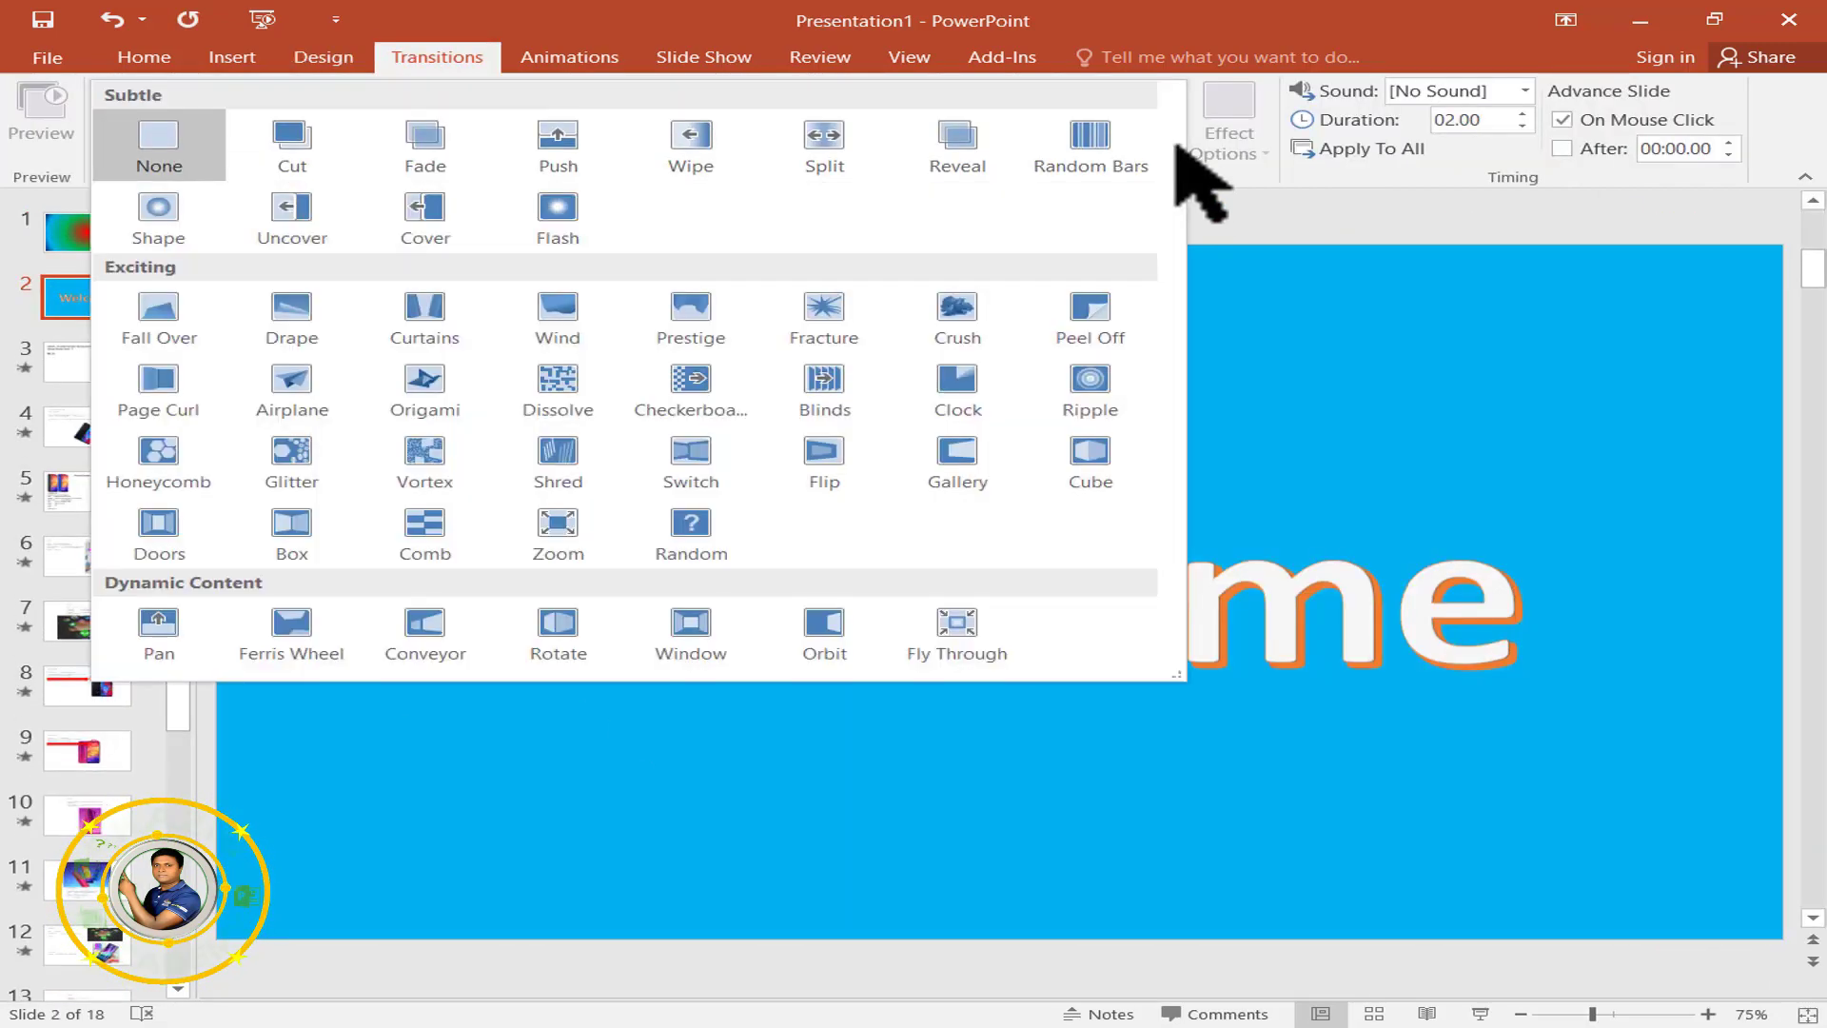
{"action": "left_click", "coordinate": [430, 303]}
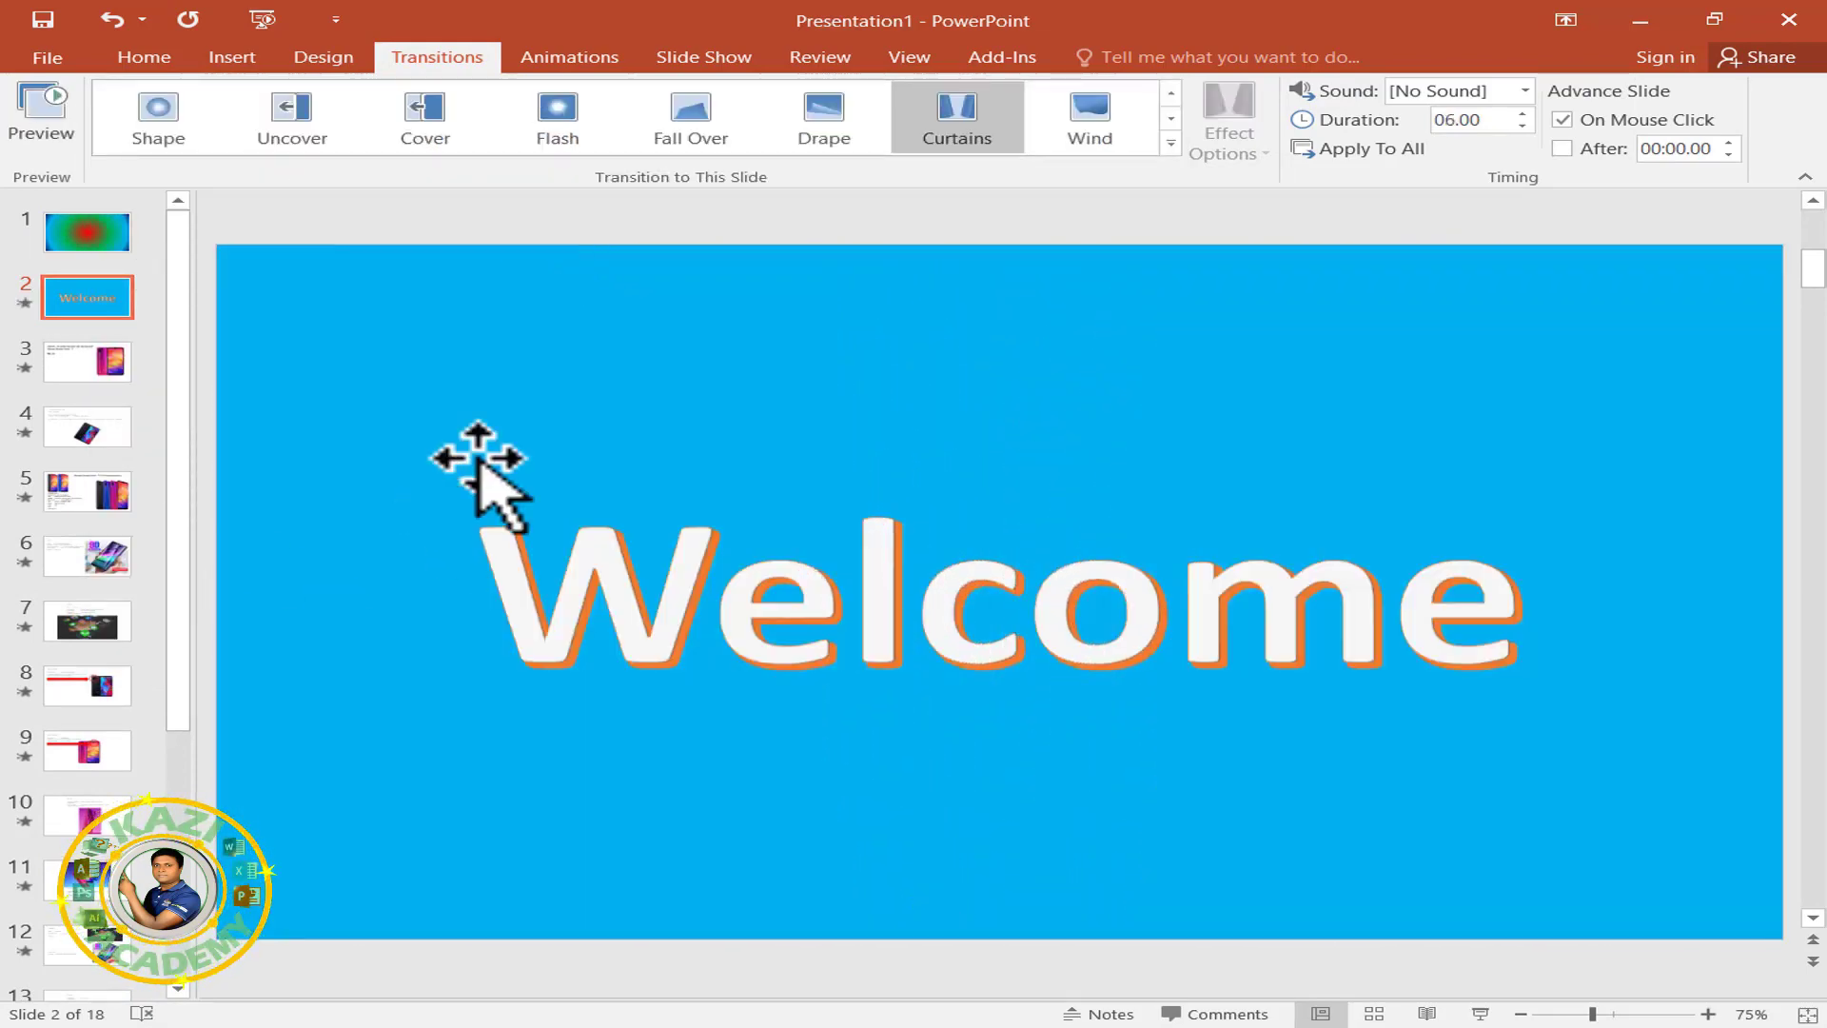
Check the gradient opener and Welcome slide, then start the slide show from the beginning.
{"action": "left_click", "coordinate": [95, 233]}
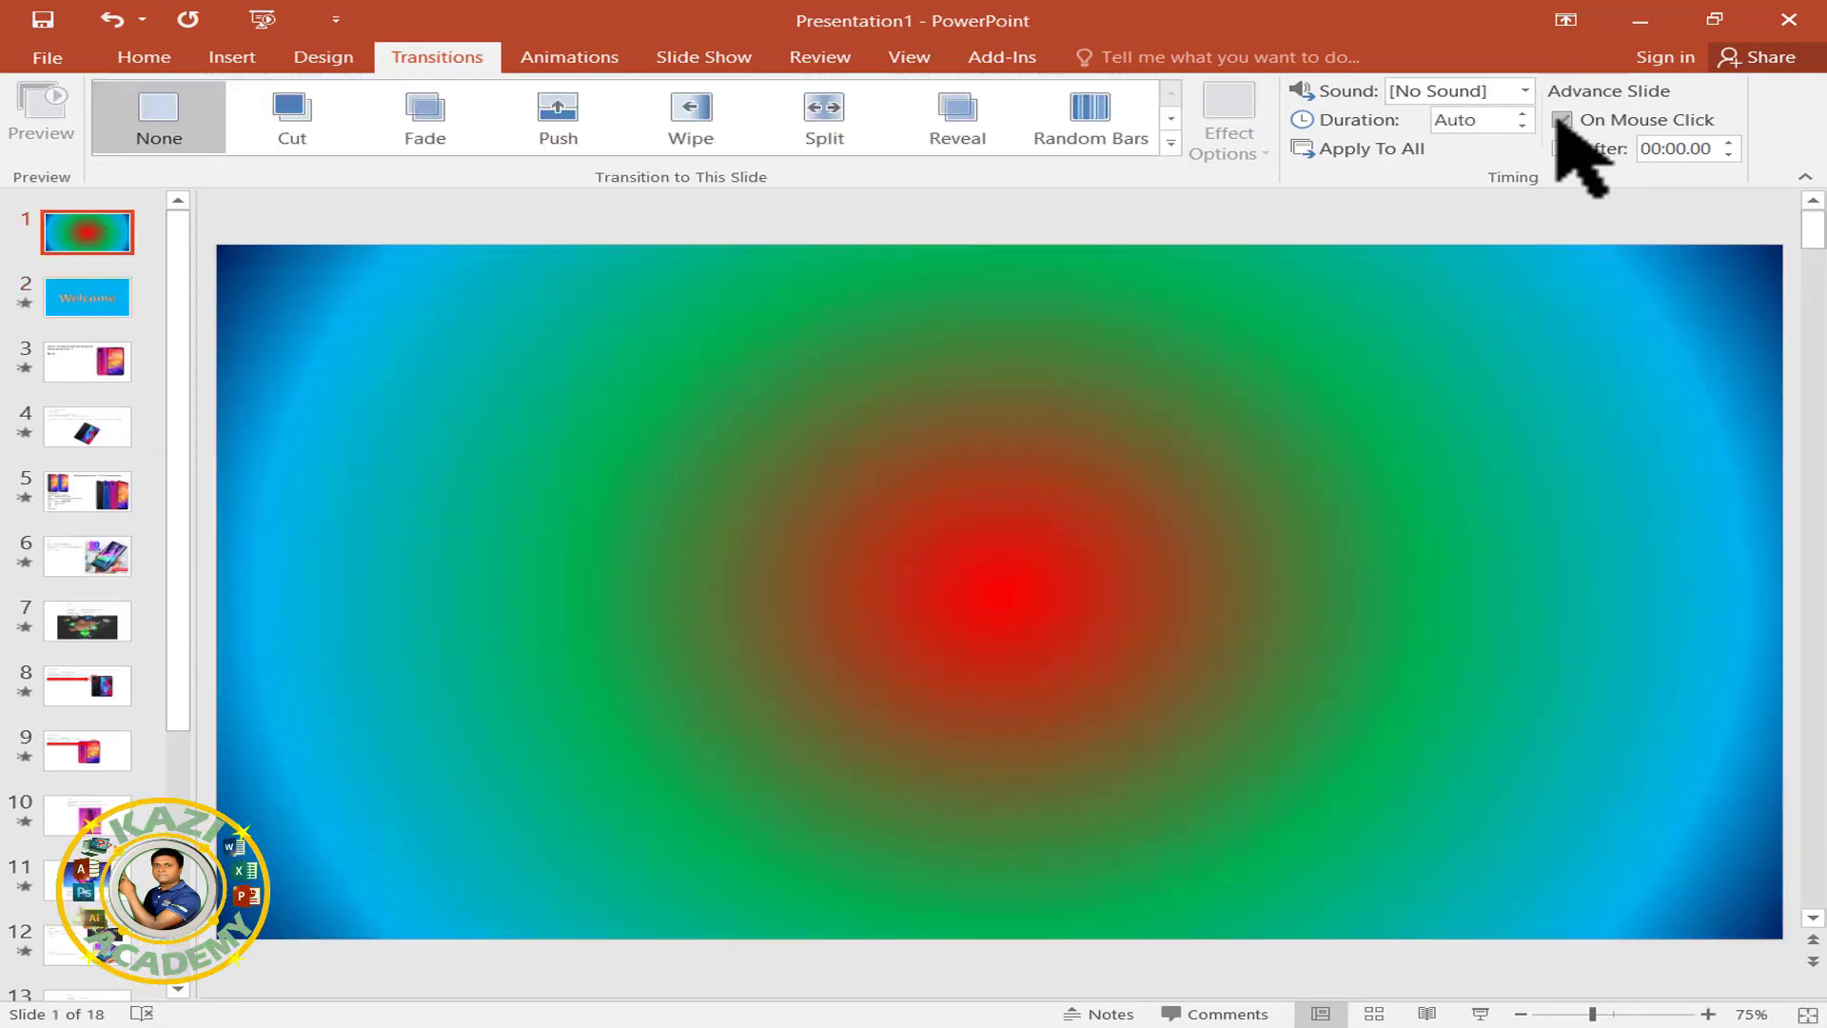
{"action": "left_click", "coordinate": [106, 296]}
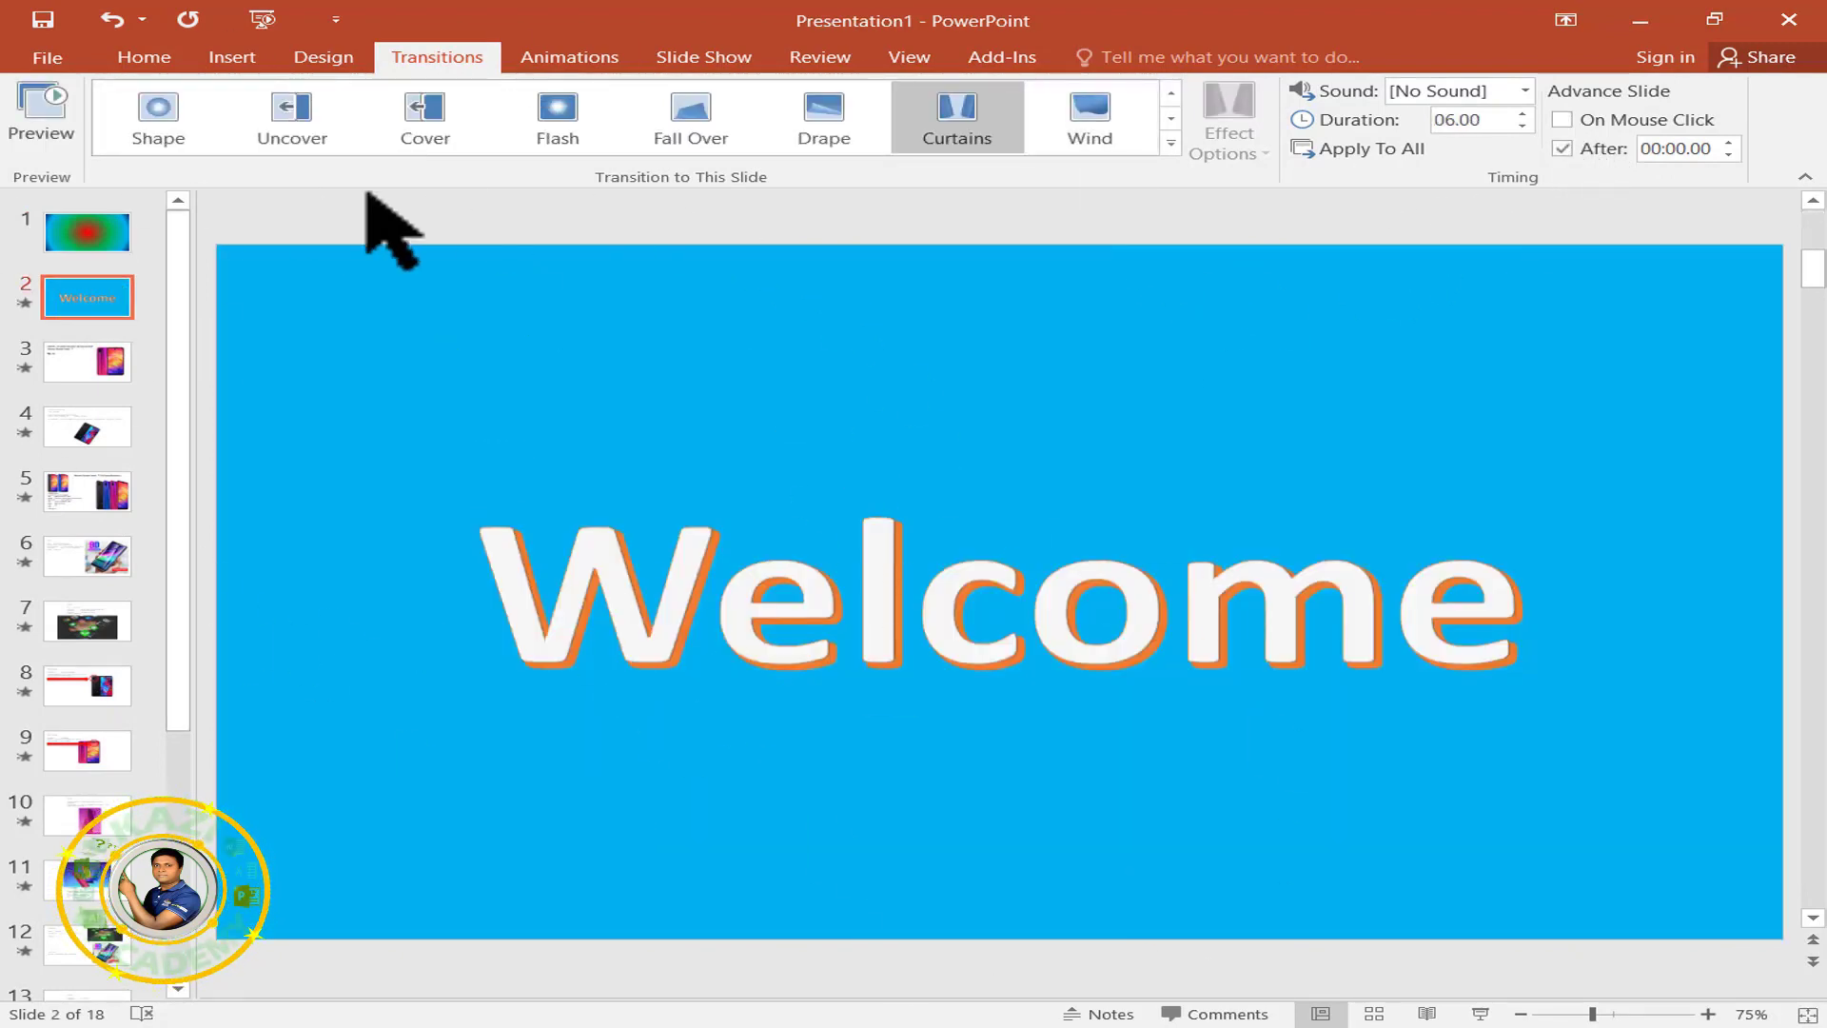
{"action": "left_click", "coordinate": [257, 21]}
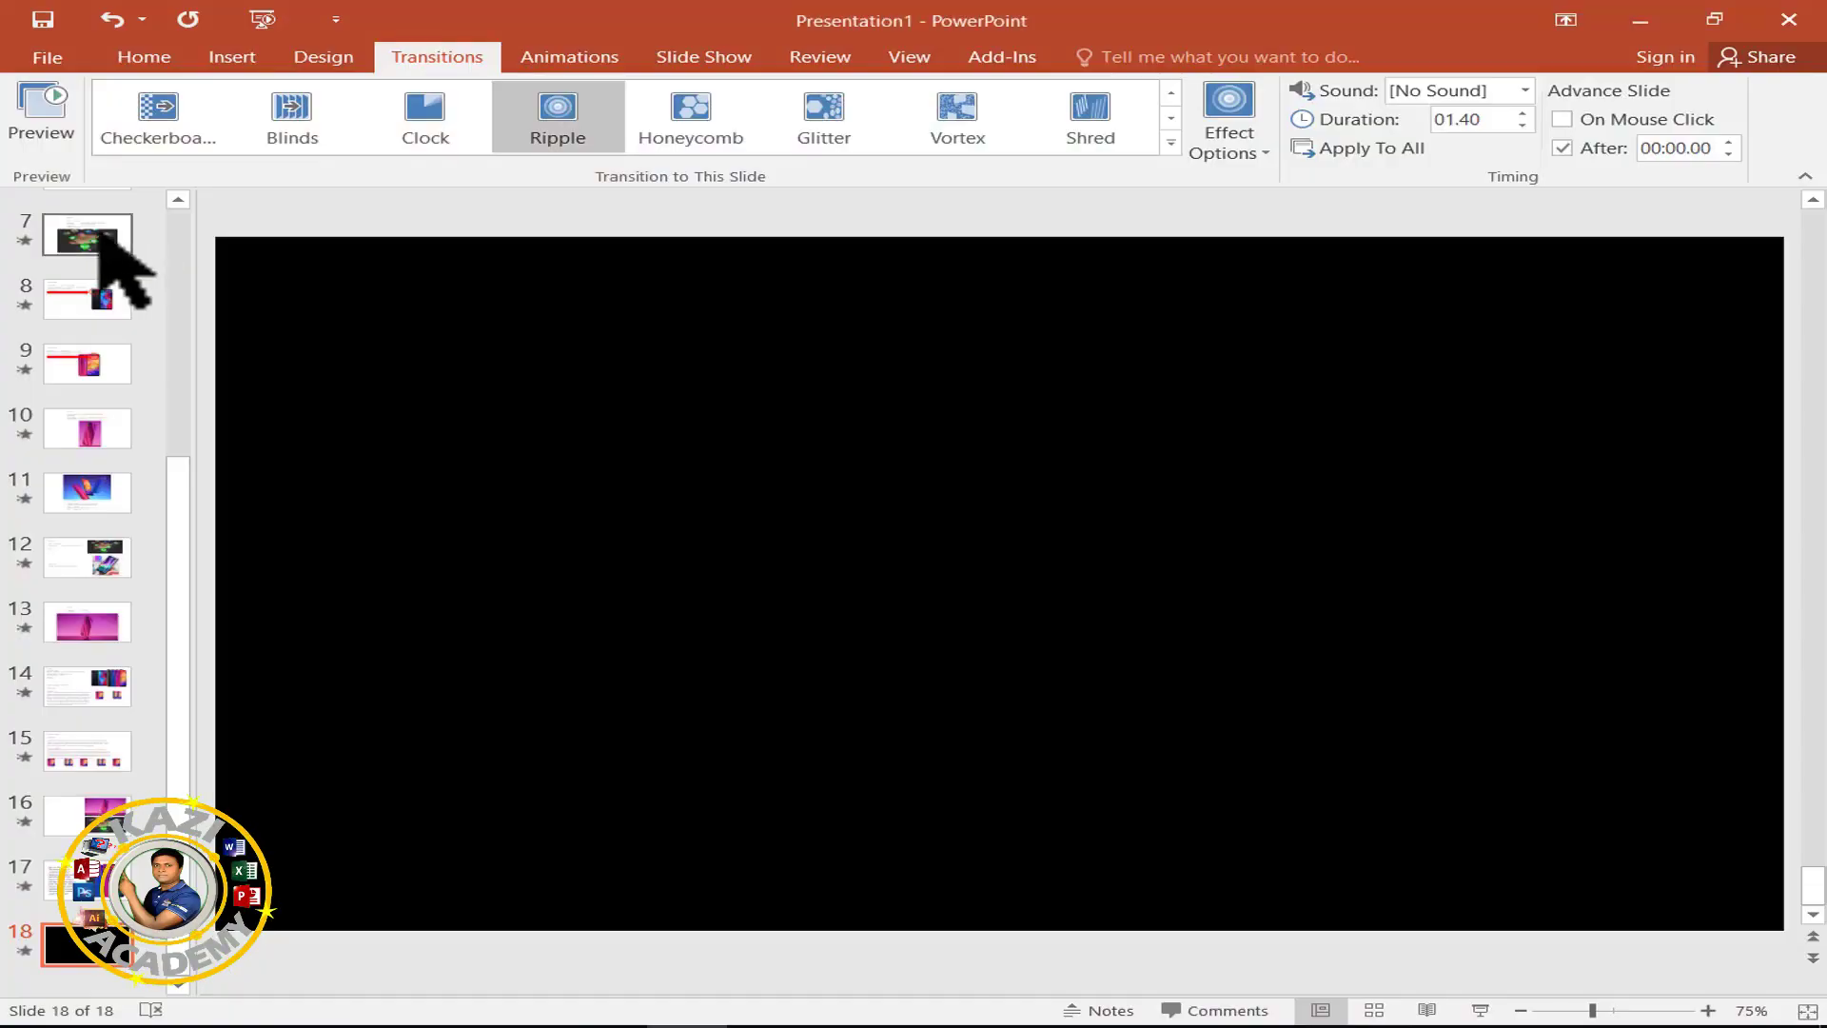
Review the Push and Wipe transitions on slides 4 and 5, lengthen slide 5's duration, and return to slide 1.
{"action": "left_click_drag", "start_coordinate": [179, 489], "coordinate": [180, 202]}
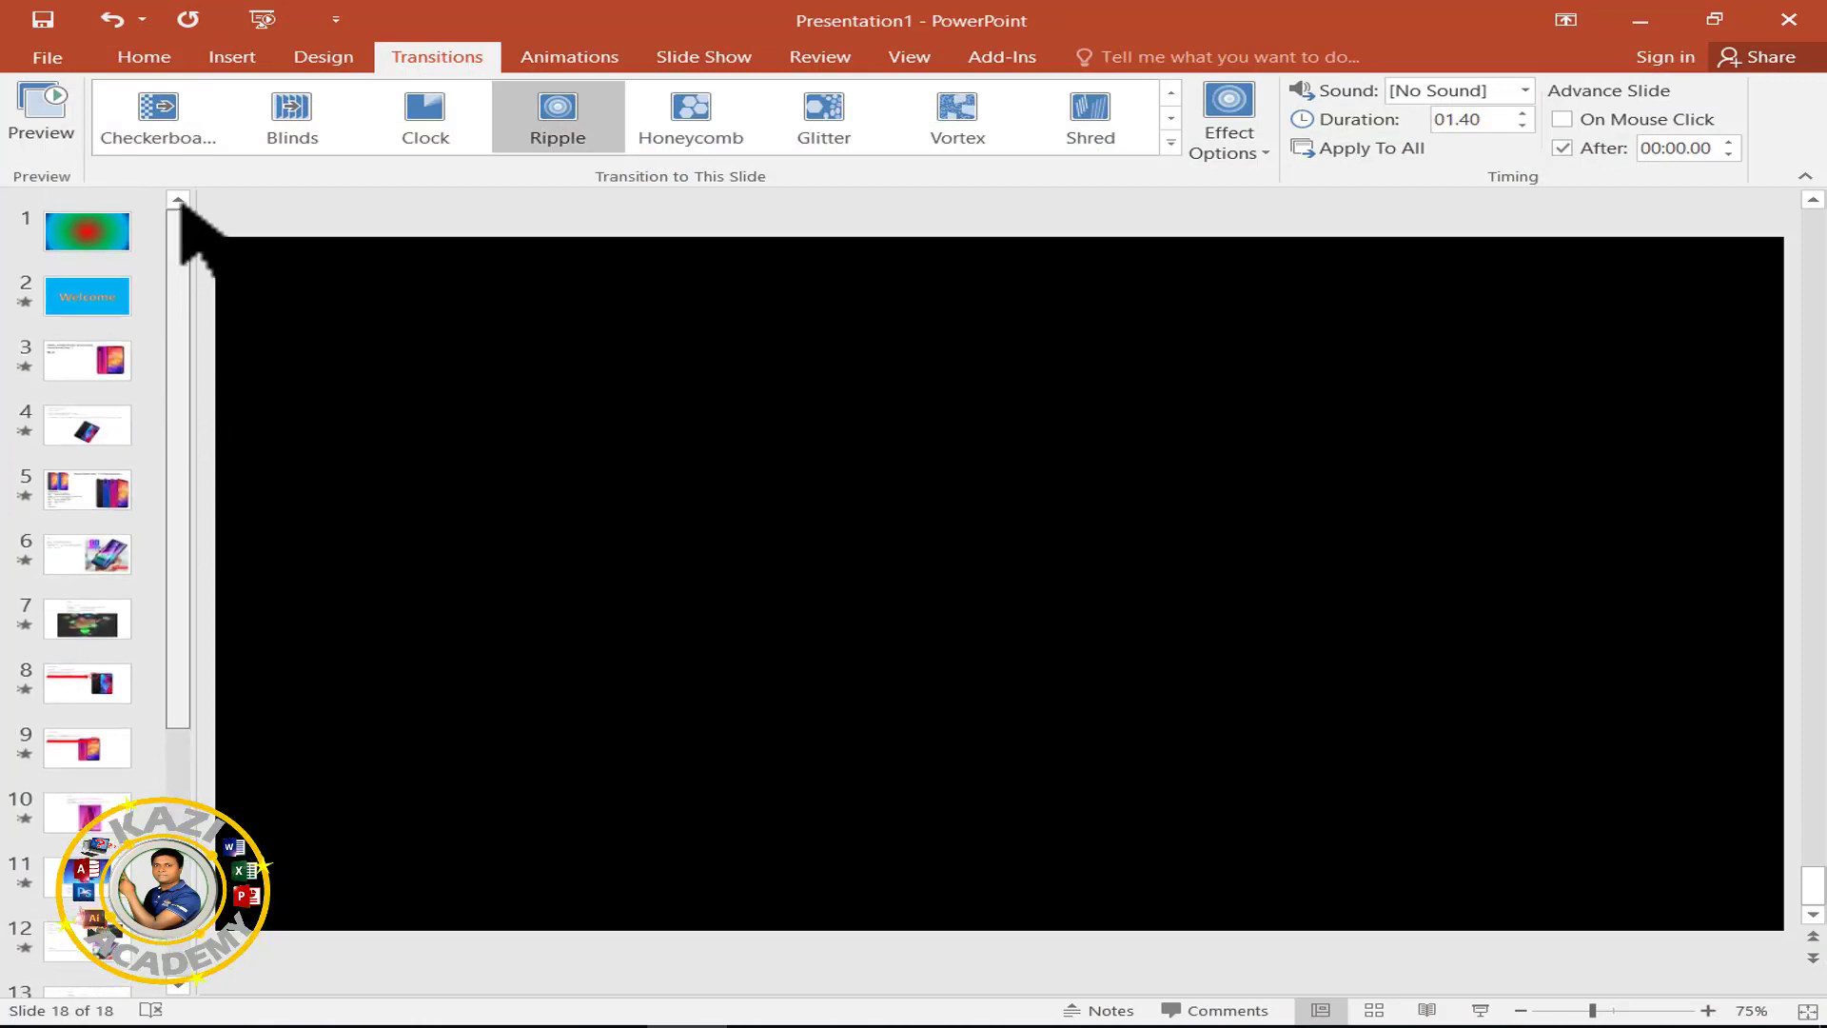
{"action": "left_click", "coordinate": [87, 425]}
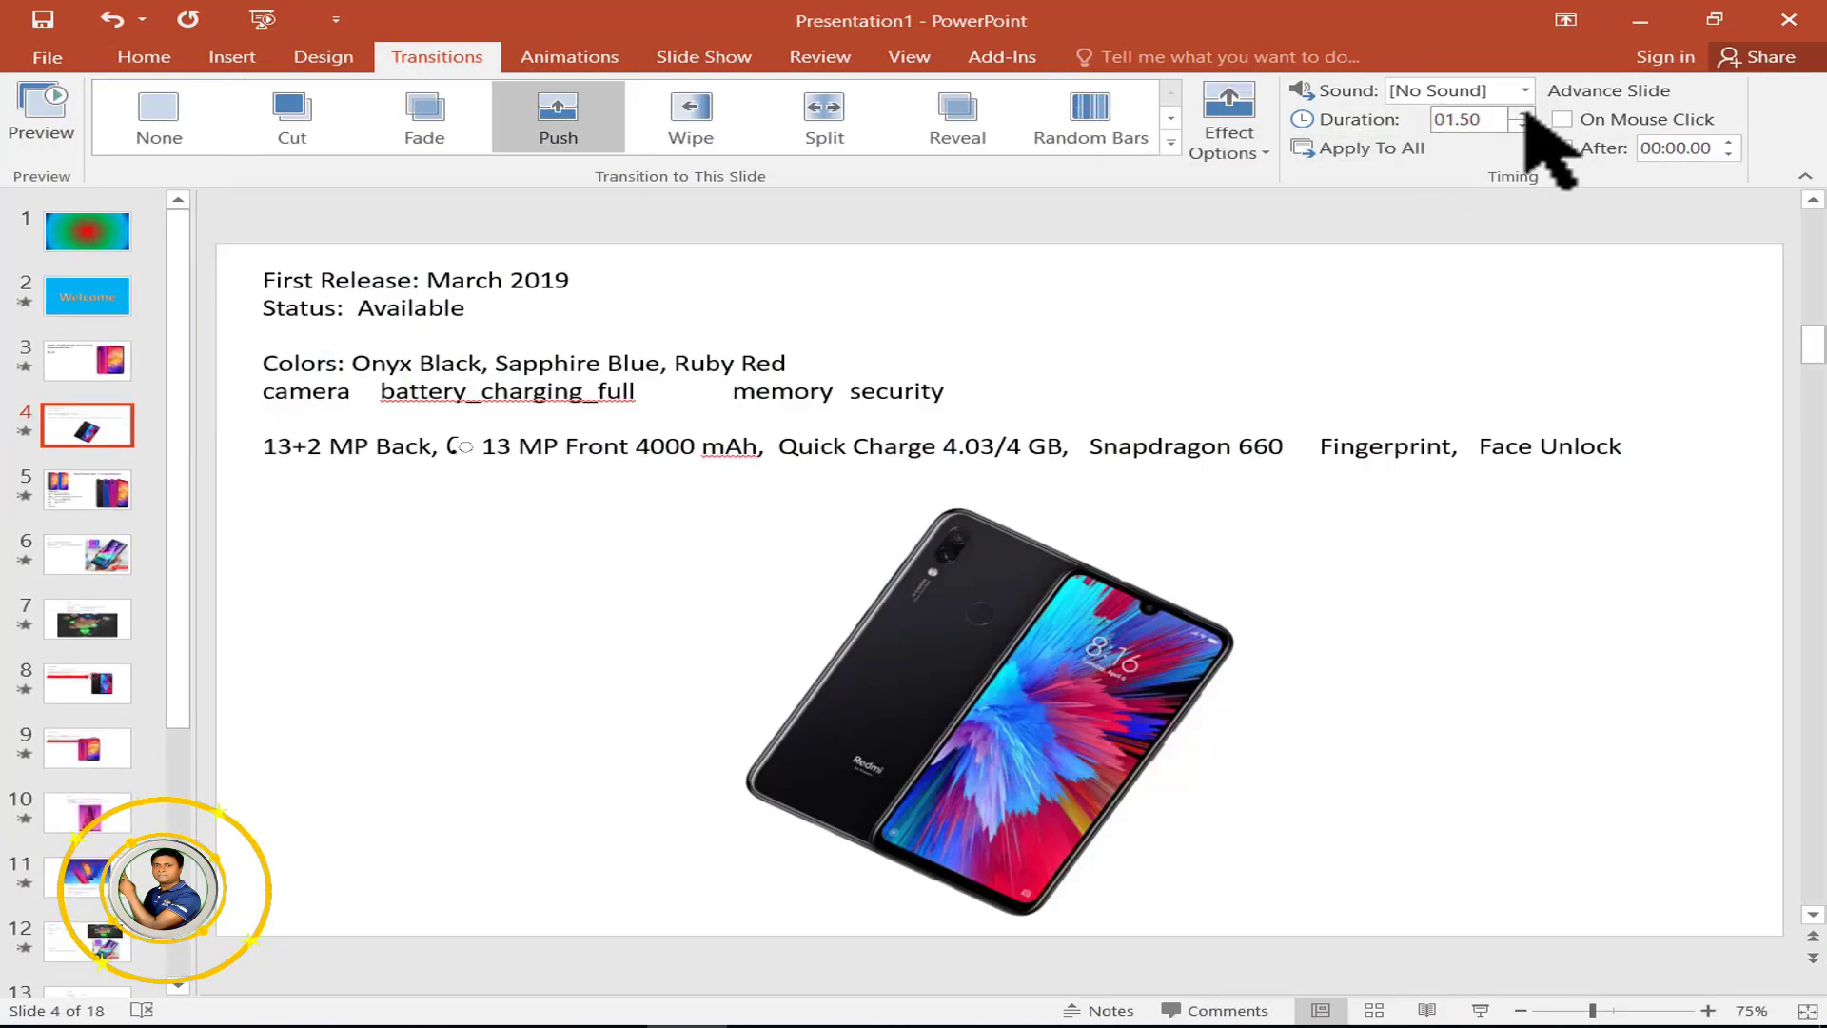
{"action": "left_click", "coordinate": [87, 490]}
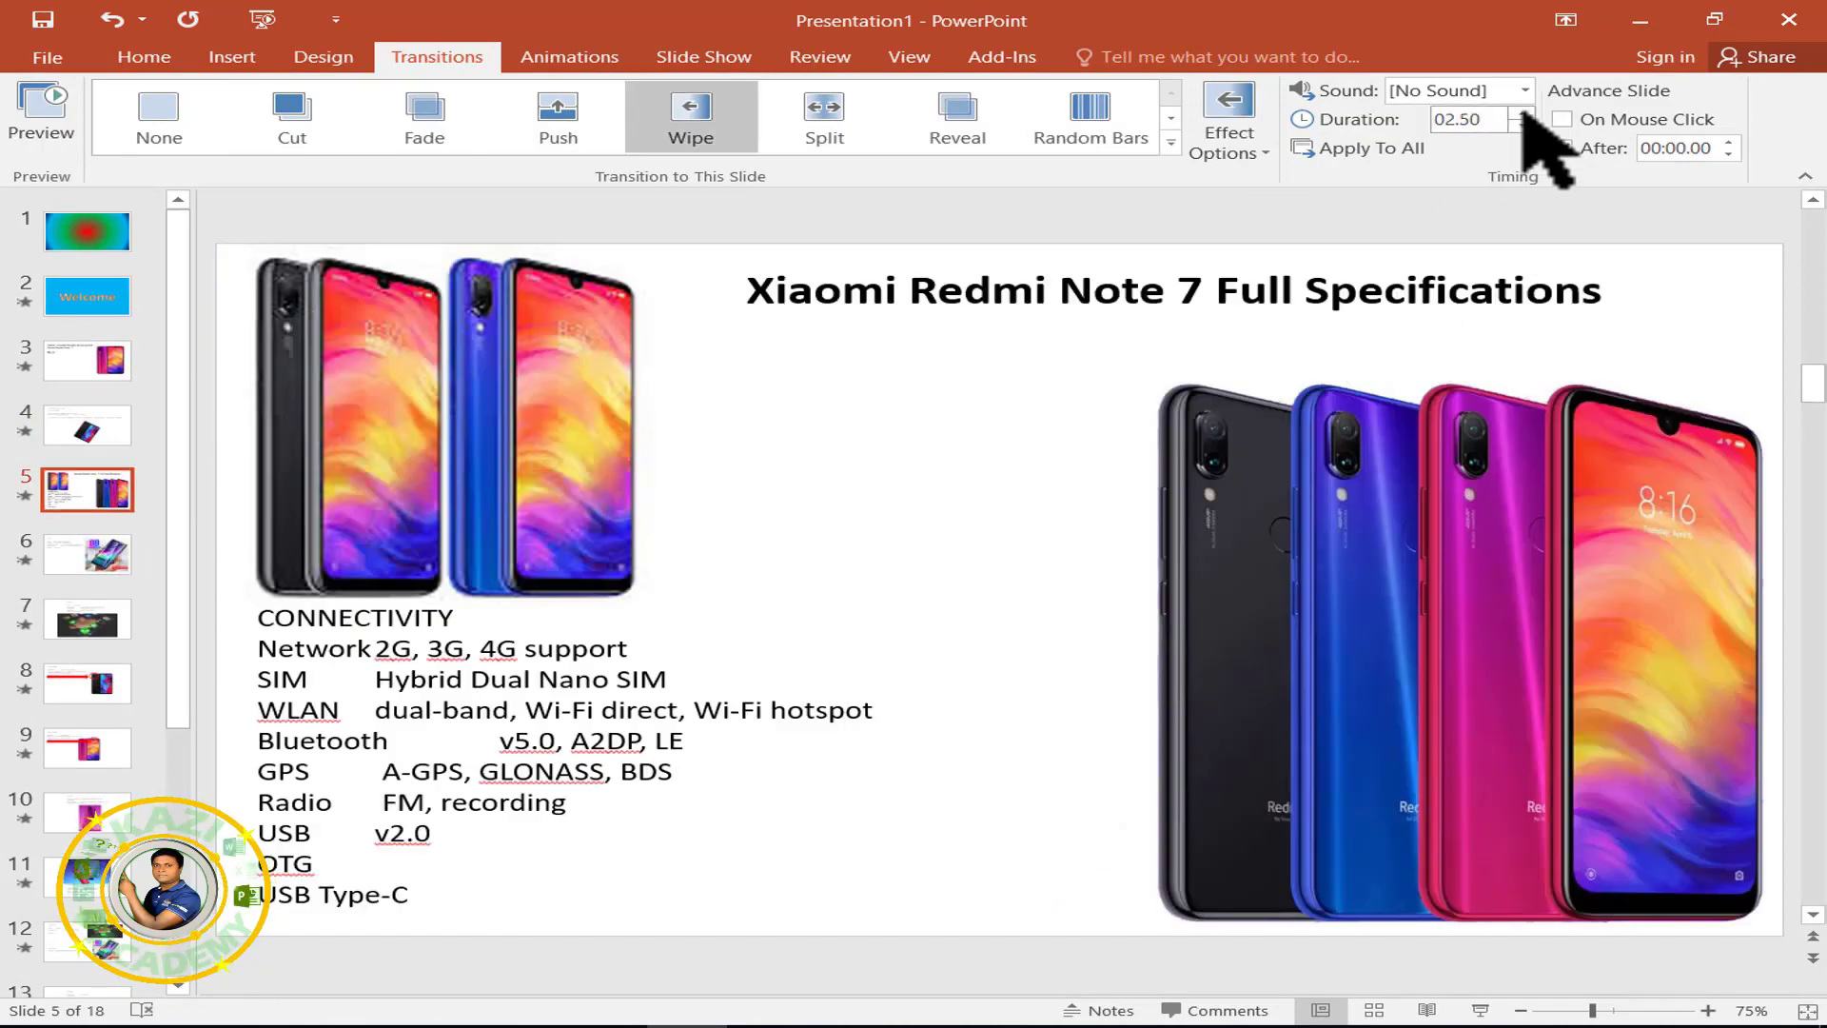
{"action": "key", "text": "Up"}
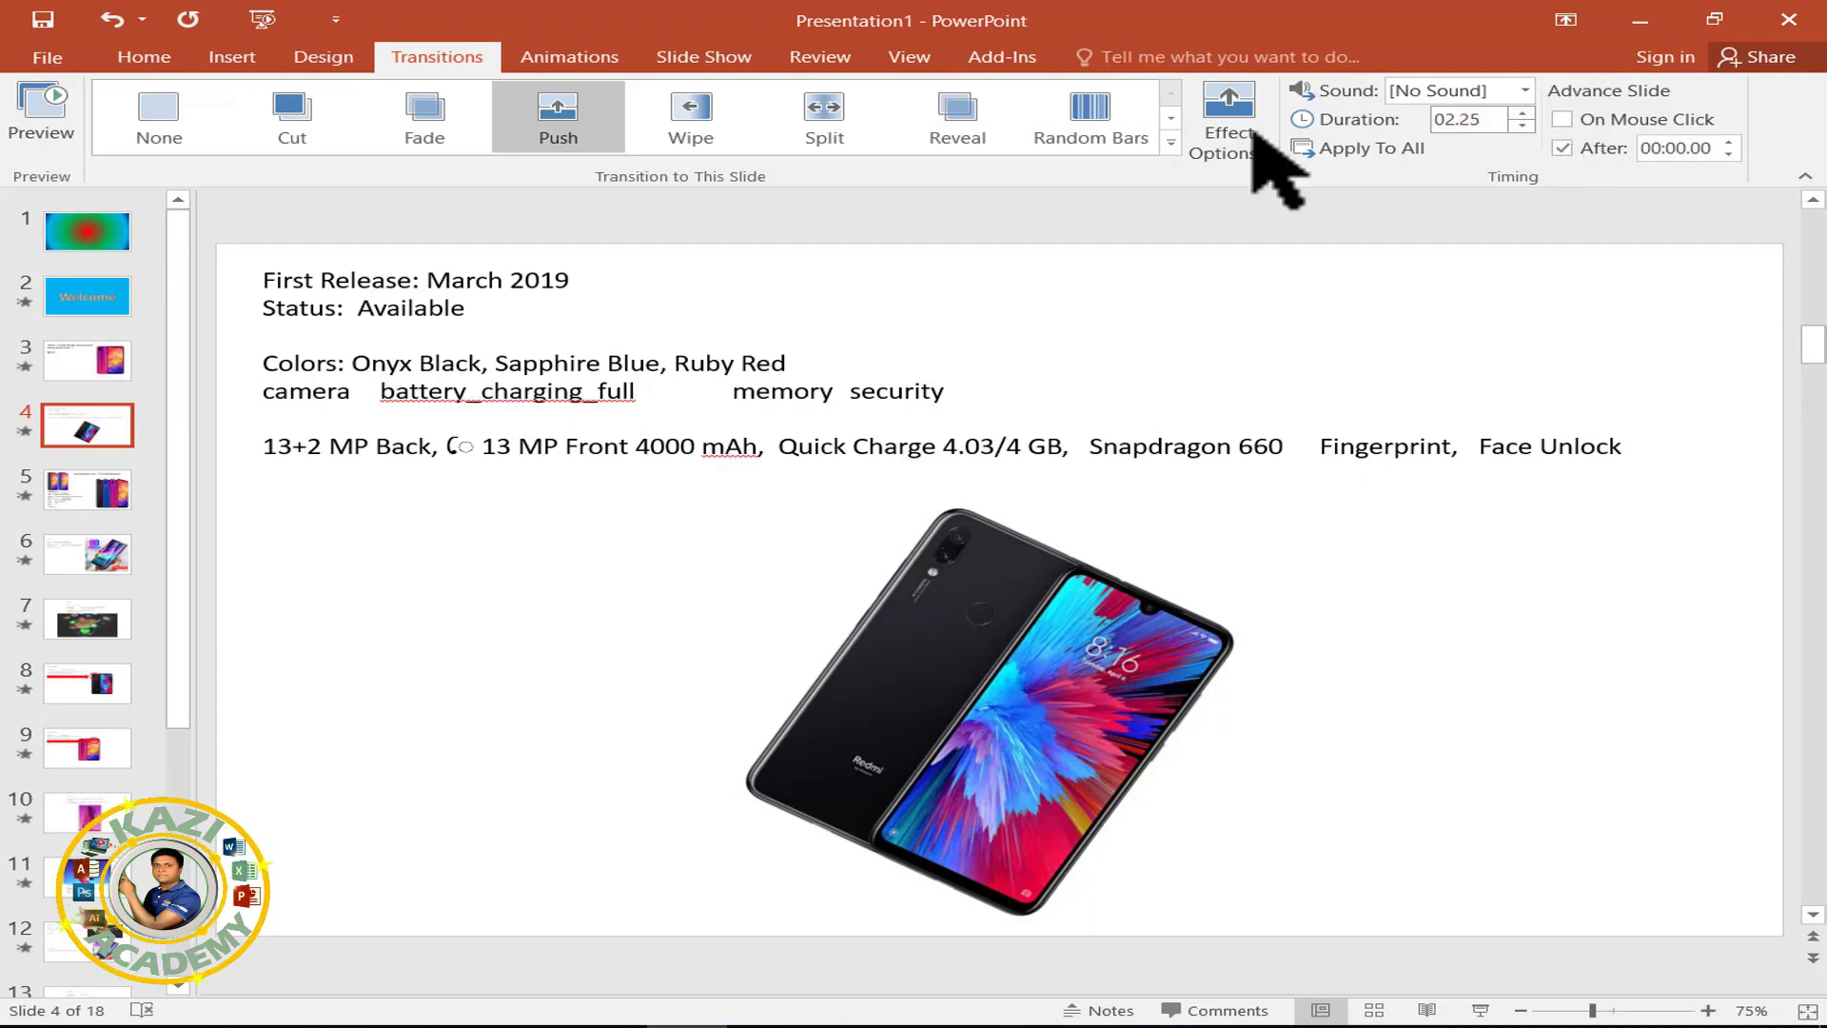
{"action": "left_click", "coordinate": [89, 503]}
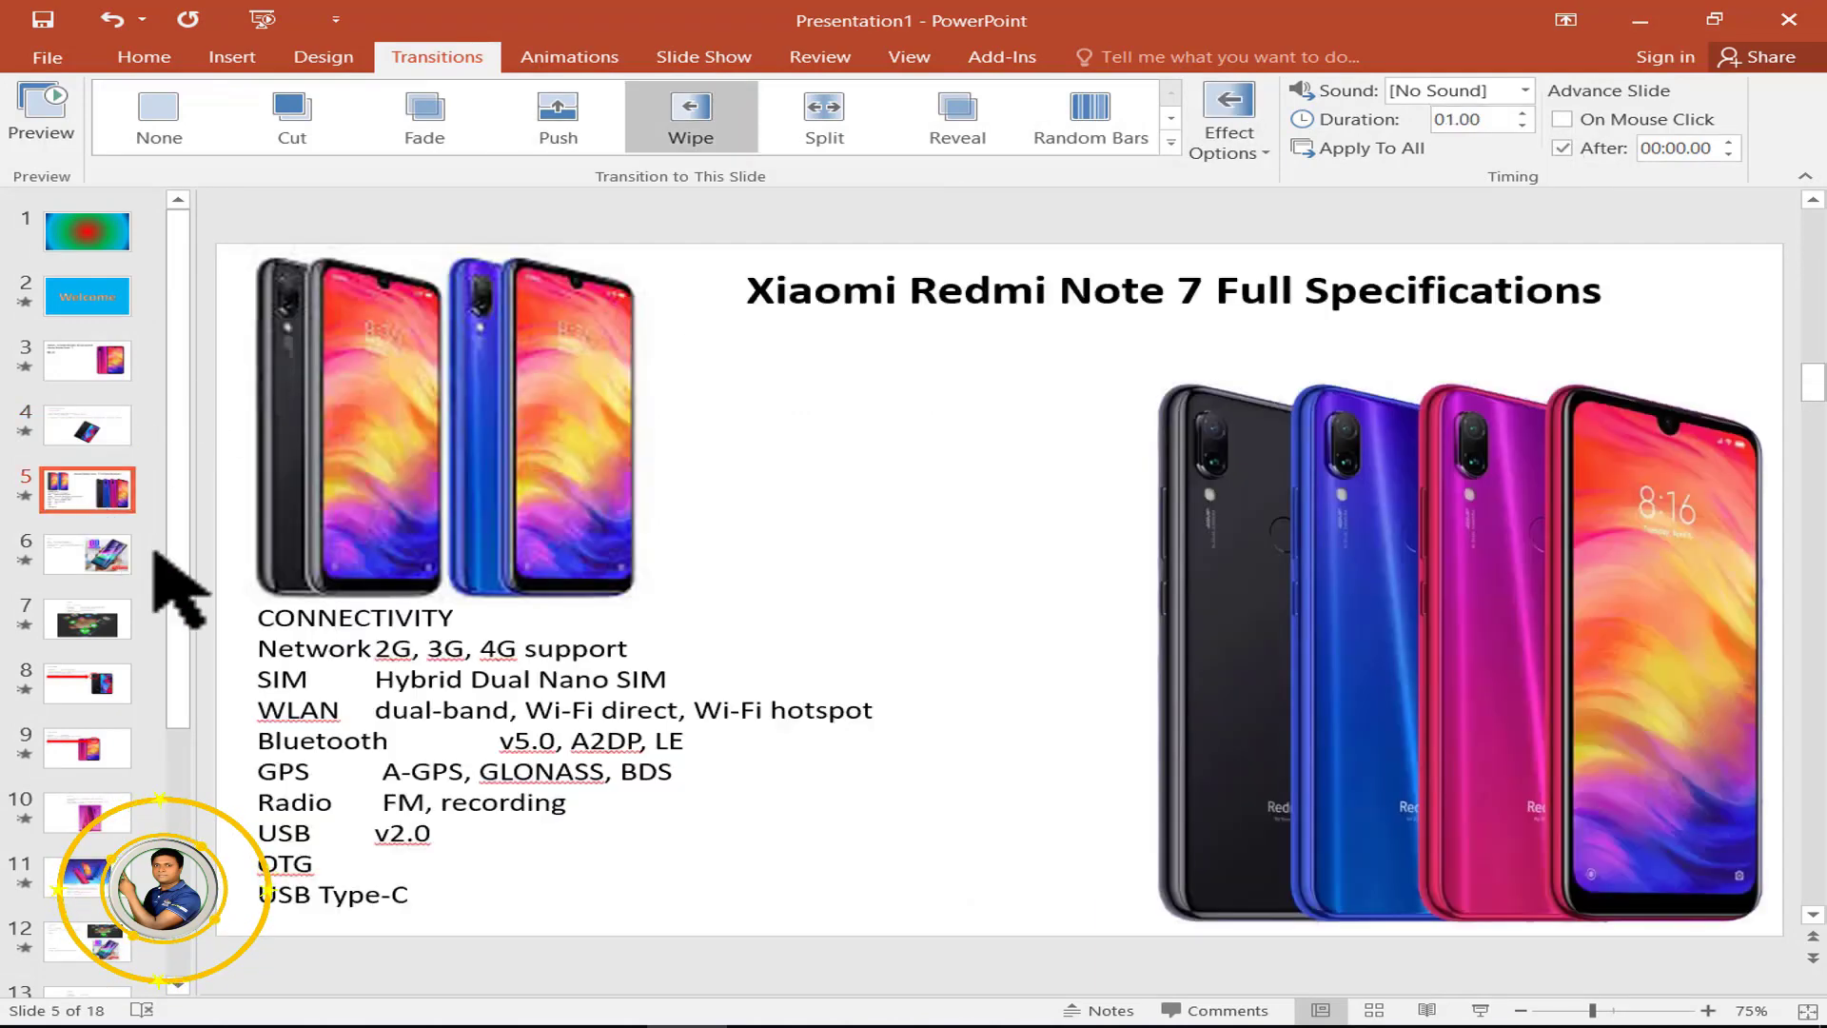
{"action": "left_click", "coordinate": [1523, 112]}
{"action": "left_click", "coordinate": [1522, 113]}
{"action": "left_click", "coordinate": [1522, 112]}
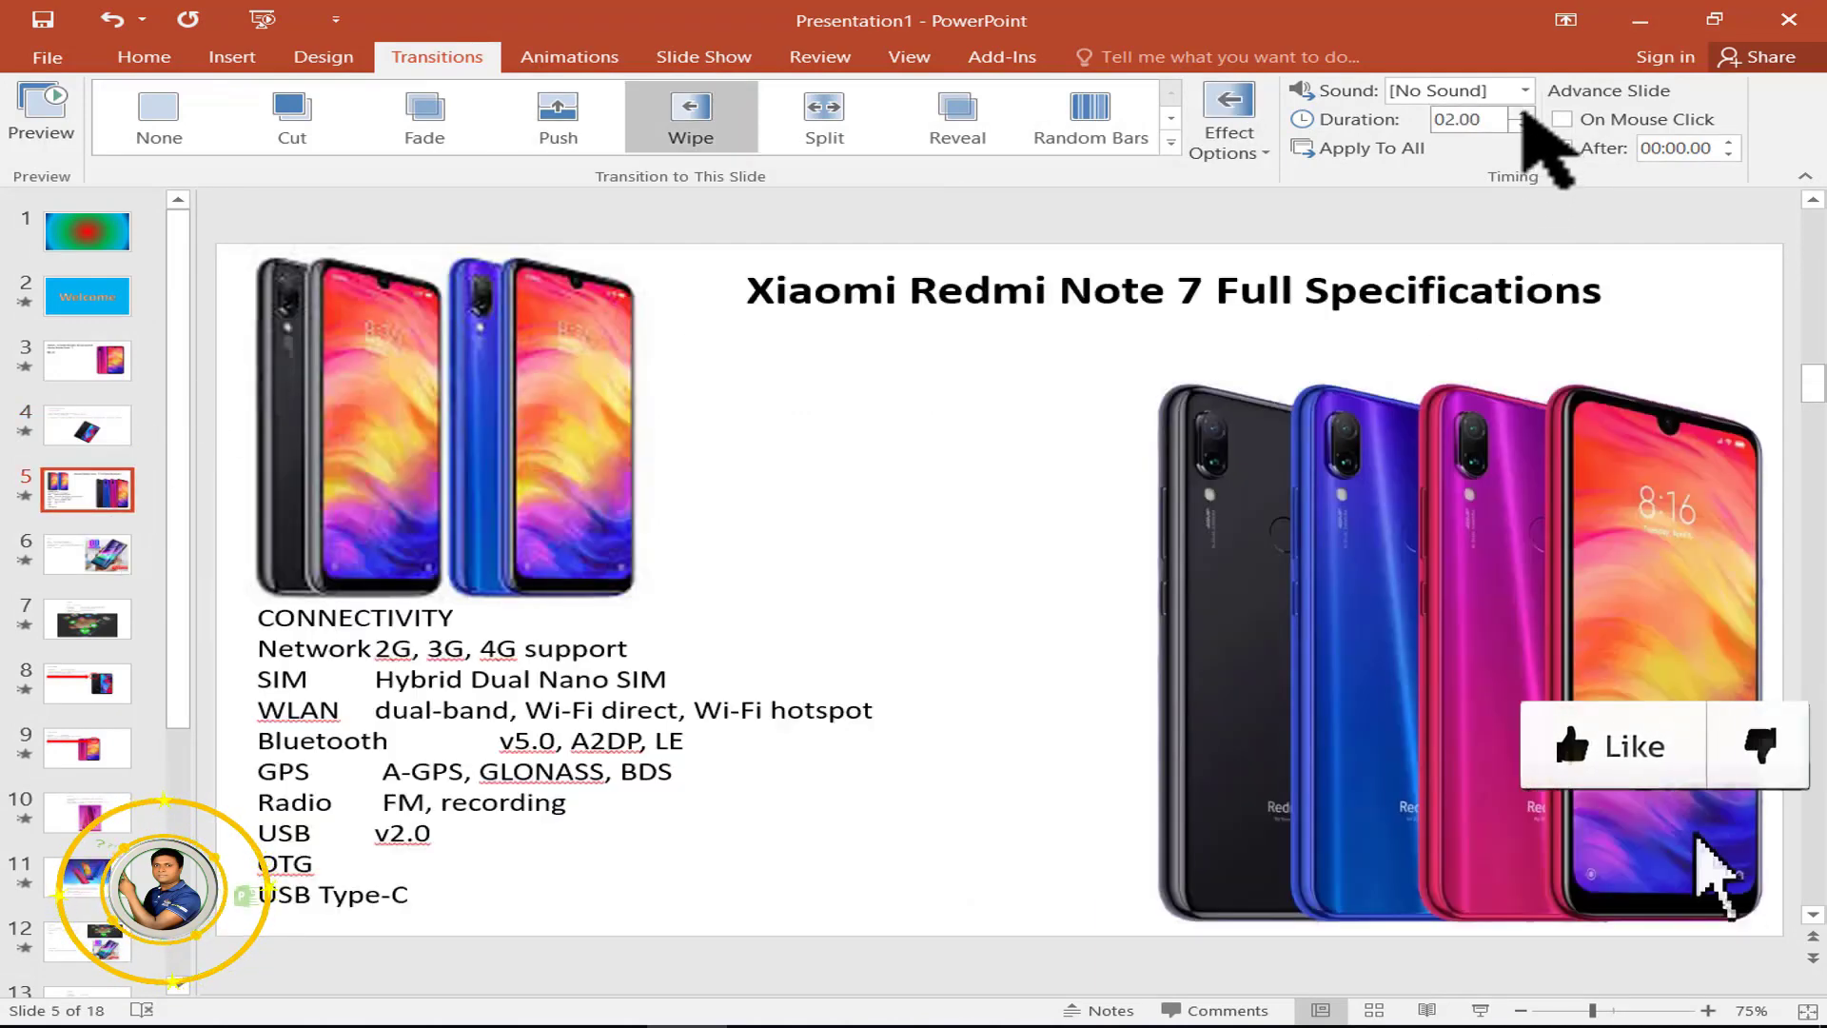
{"action": "left_click", "coordinate": [121, 250]}
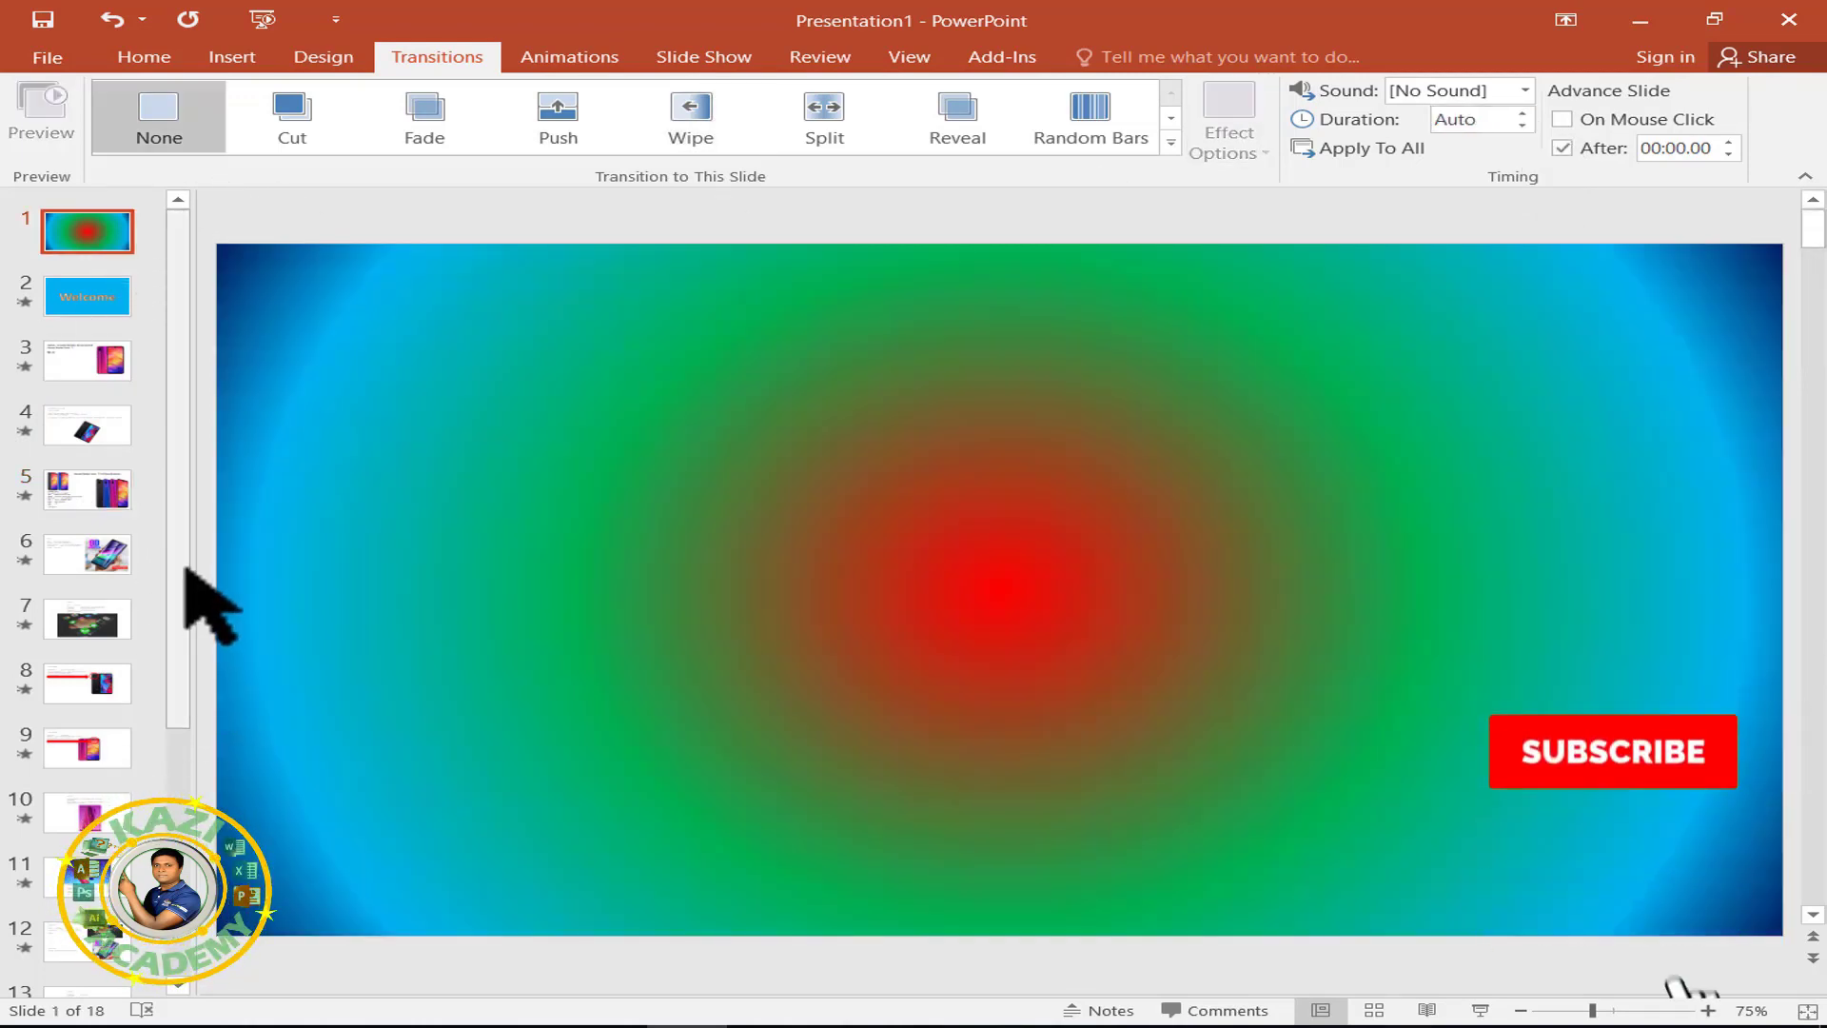
Select the video on slide 18 and set its playback to start automatically.
{"action": "scroll", "coordinate": [88, 570], "scroll_direction": "down", "scroll_amount": 3}
{"action": "scroll", "coordinate": [87, 571], "scroll_direction": "down", "scroll_amount": 3}
{"action": "left_click", "coordinate": [85, 945]}
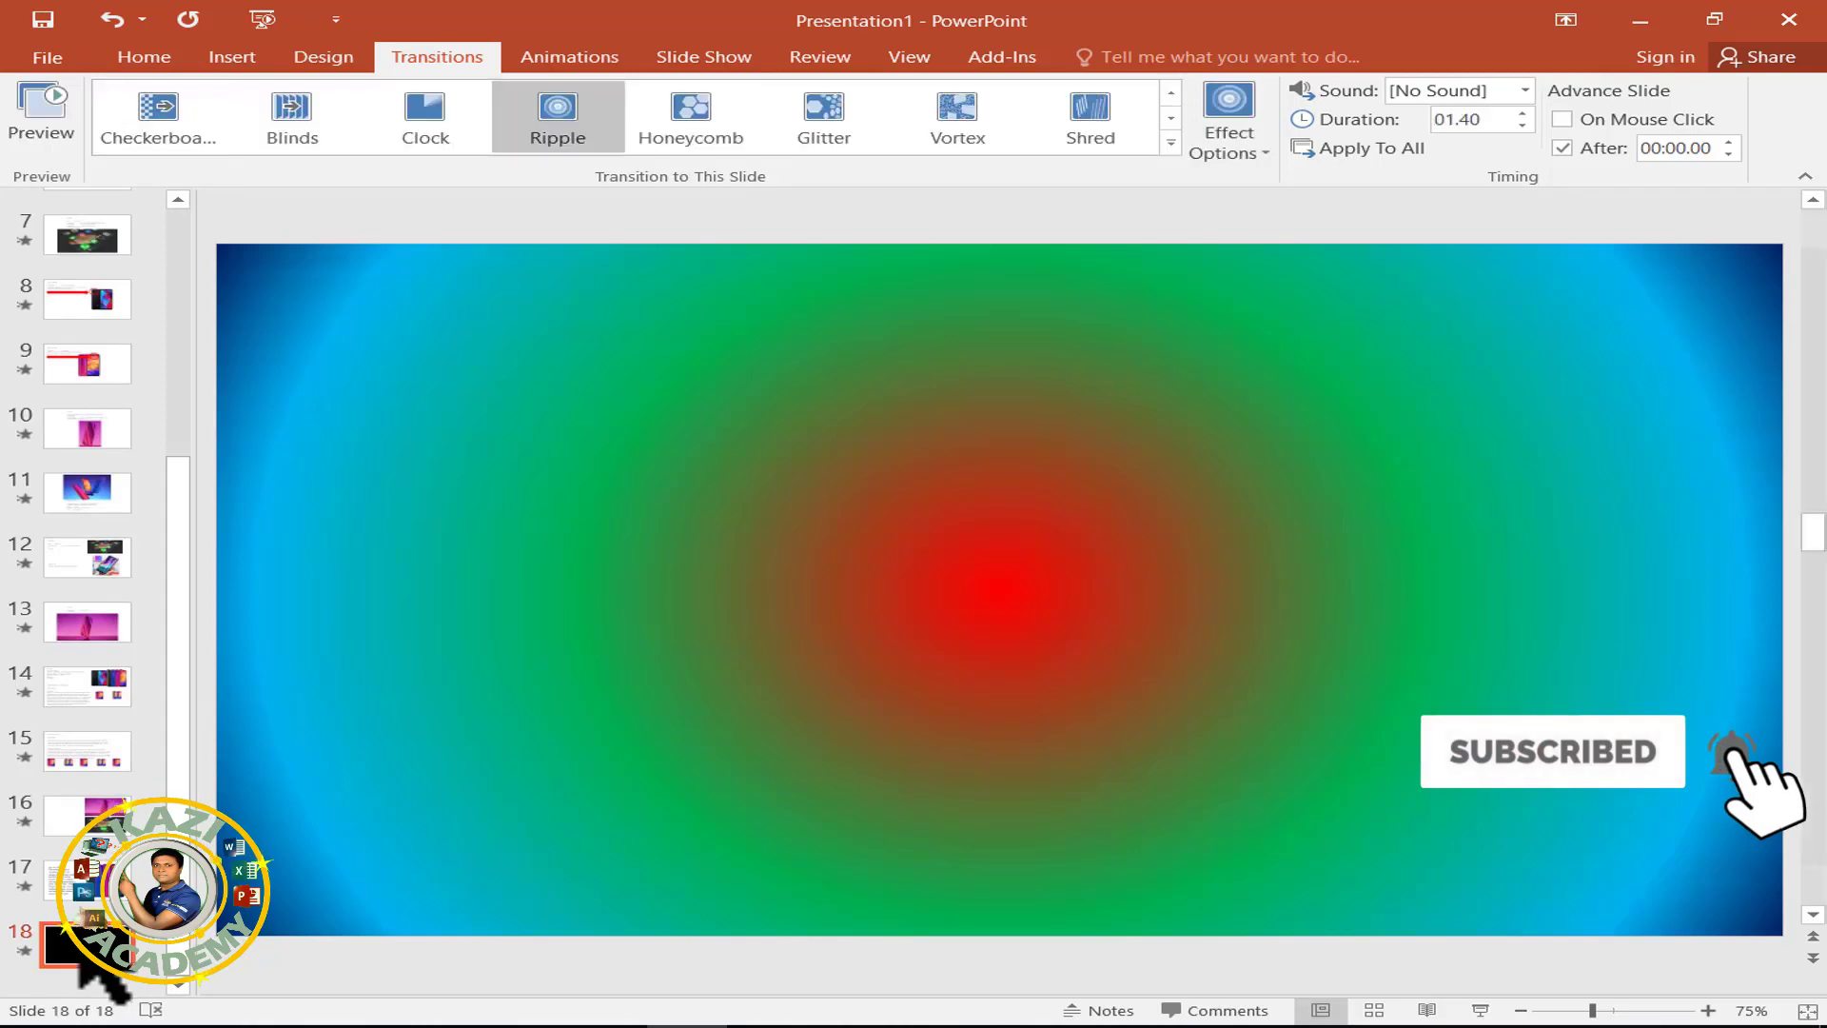
{"action": "left_click", "coordinate": [1134, 541]}
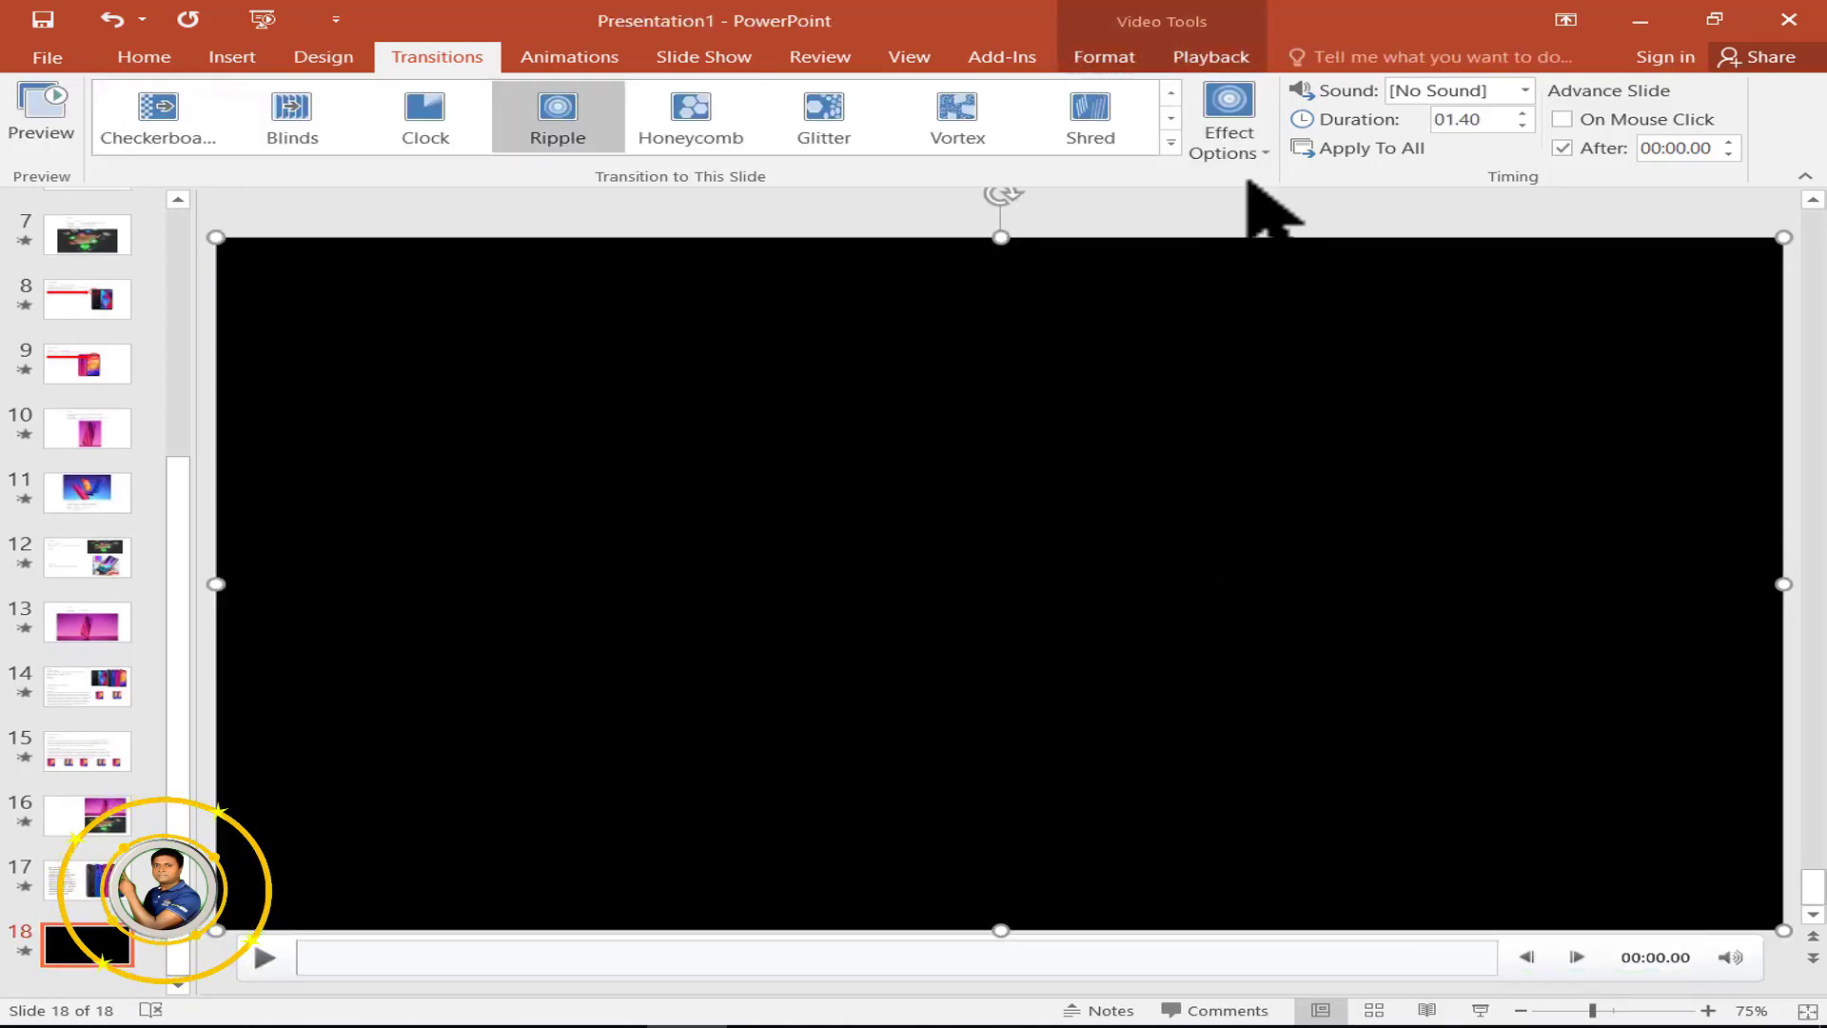
{"action": "left_click", "coordinate": [1197, 63]}
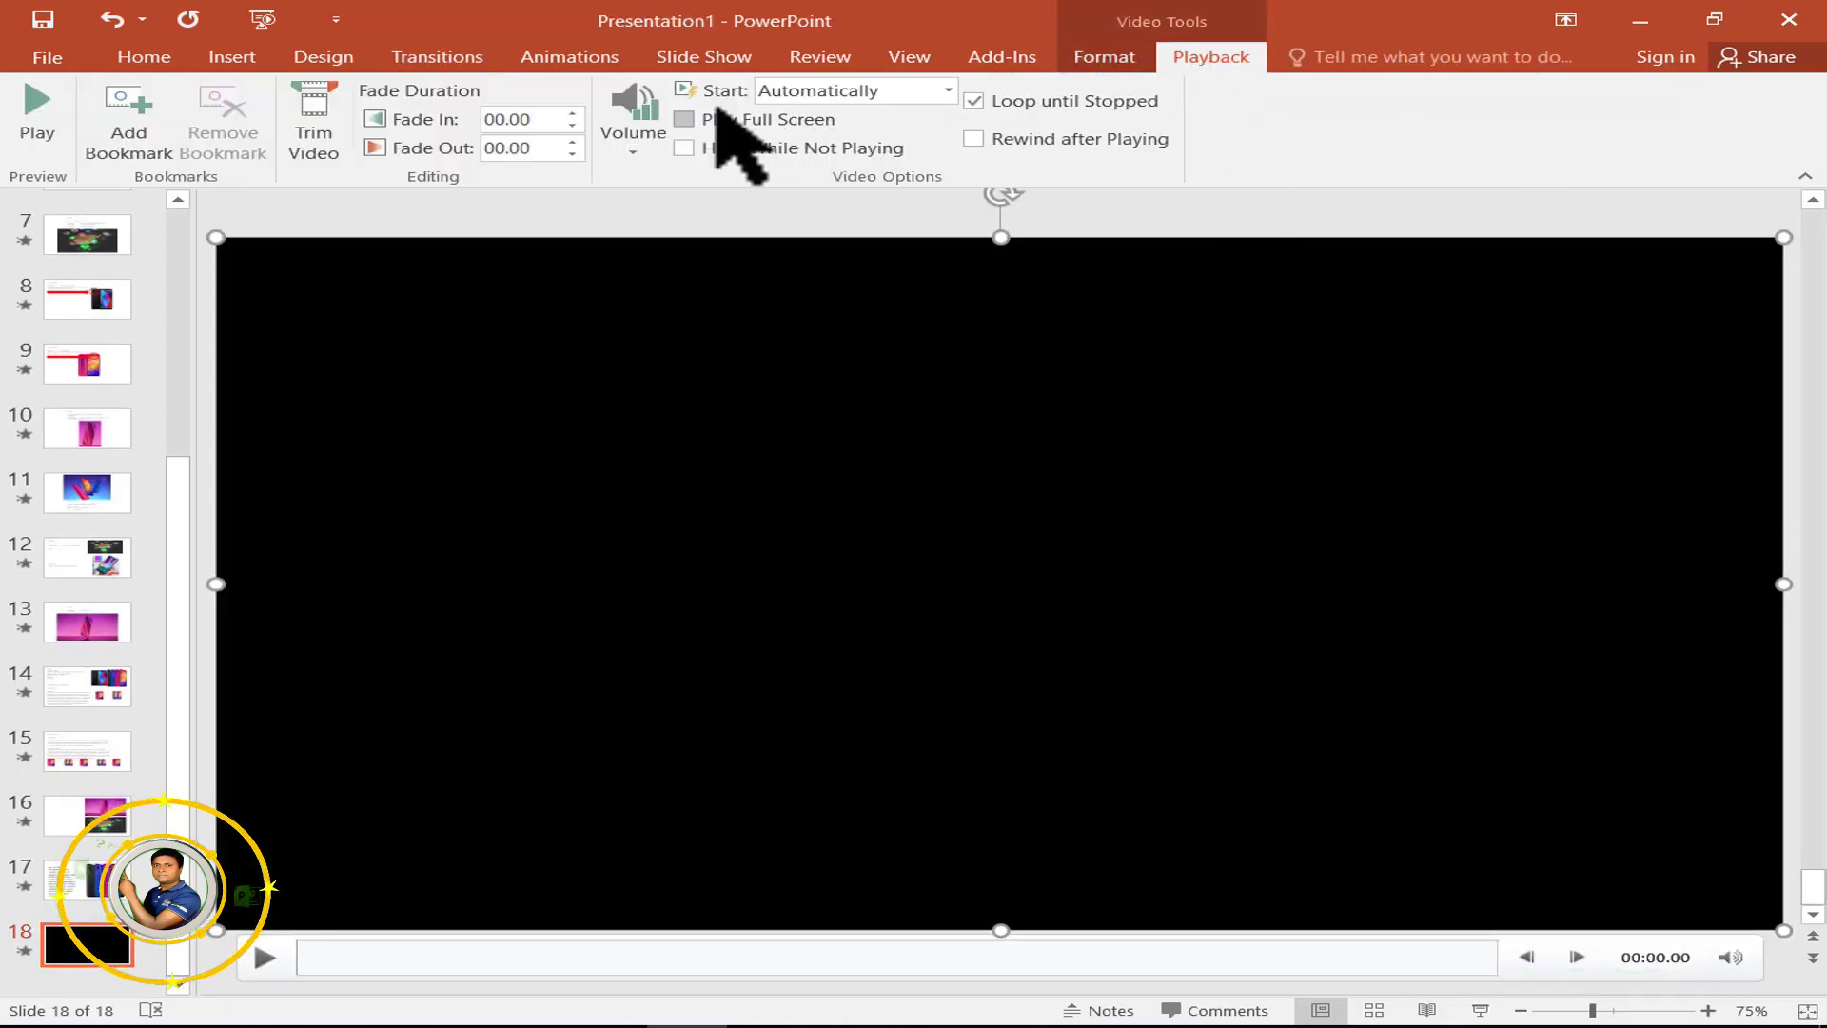
{"action": "left_click", "coordinate": [897, 116]}
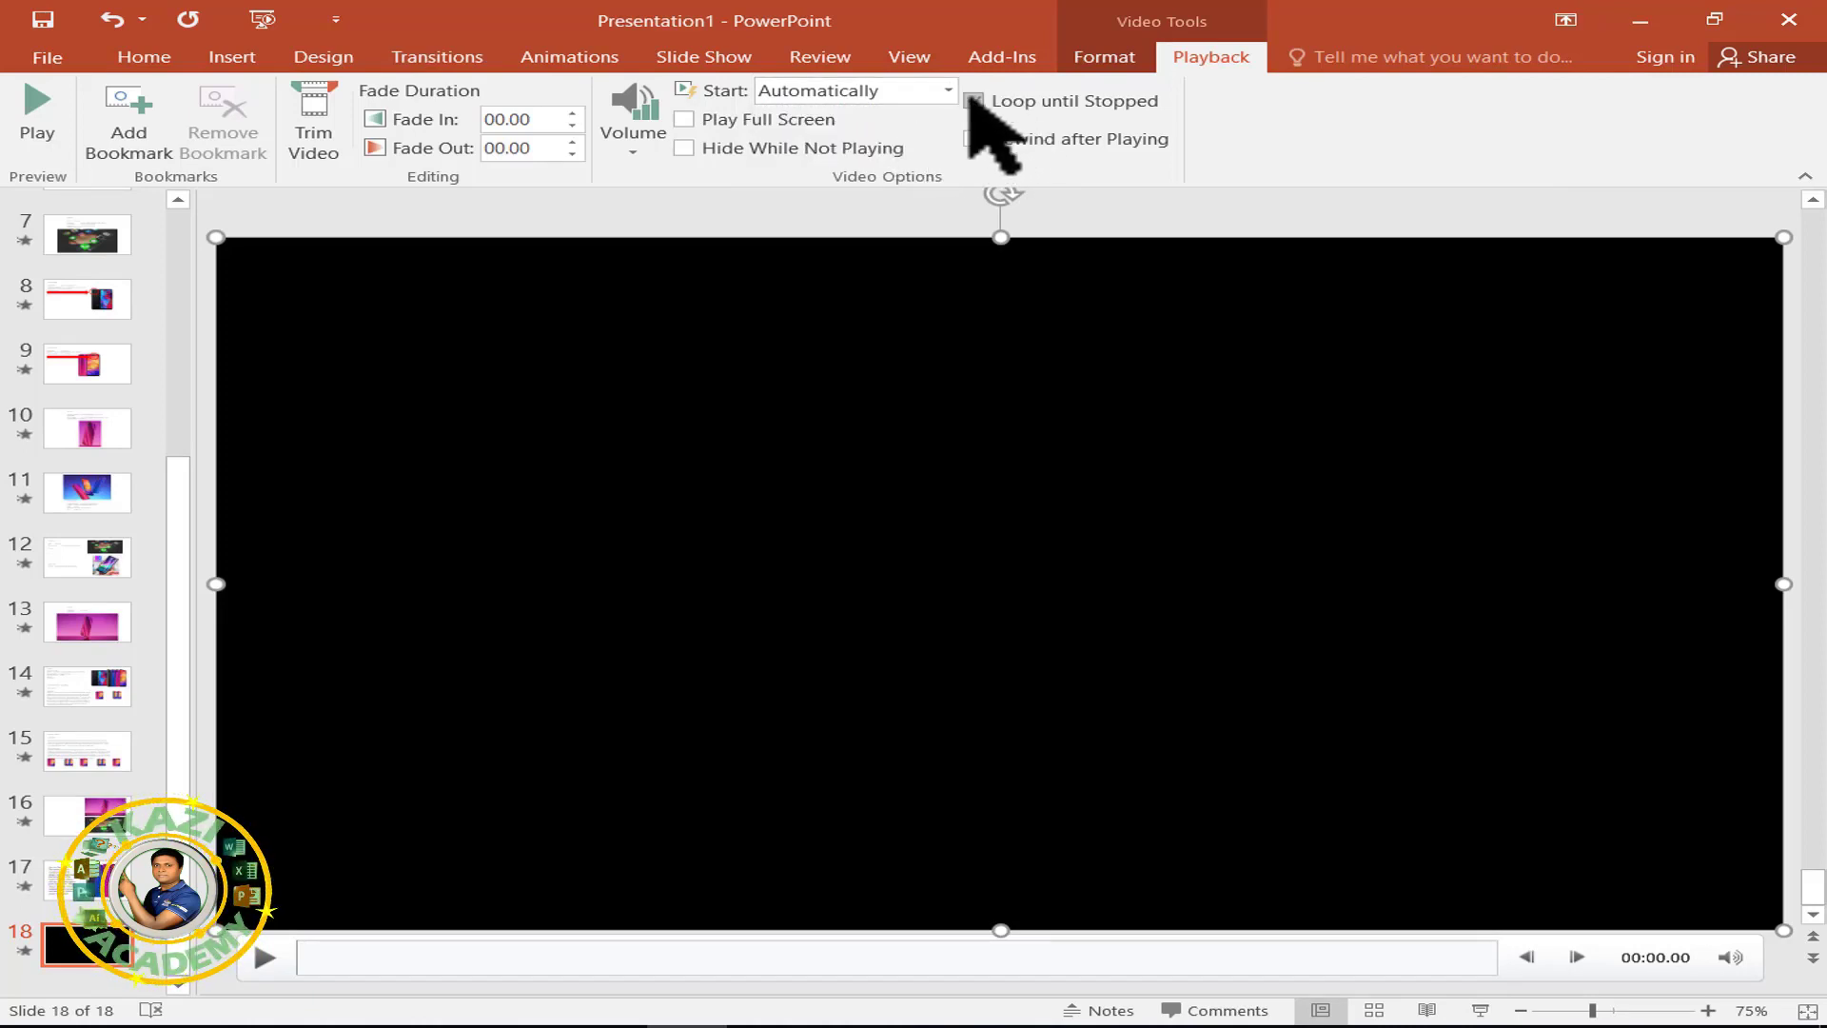
In the Animation Pane, confirm the play animation starts With Previous and the pause trigger is unchanged.
{"action": "left_click", "coordinate": [581, 57]}
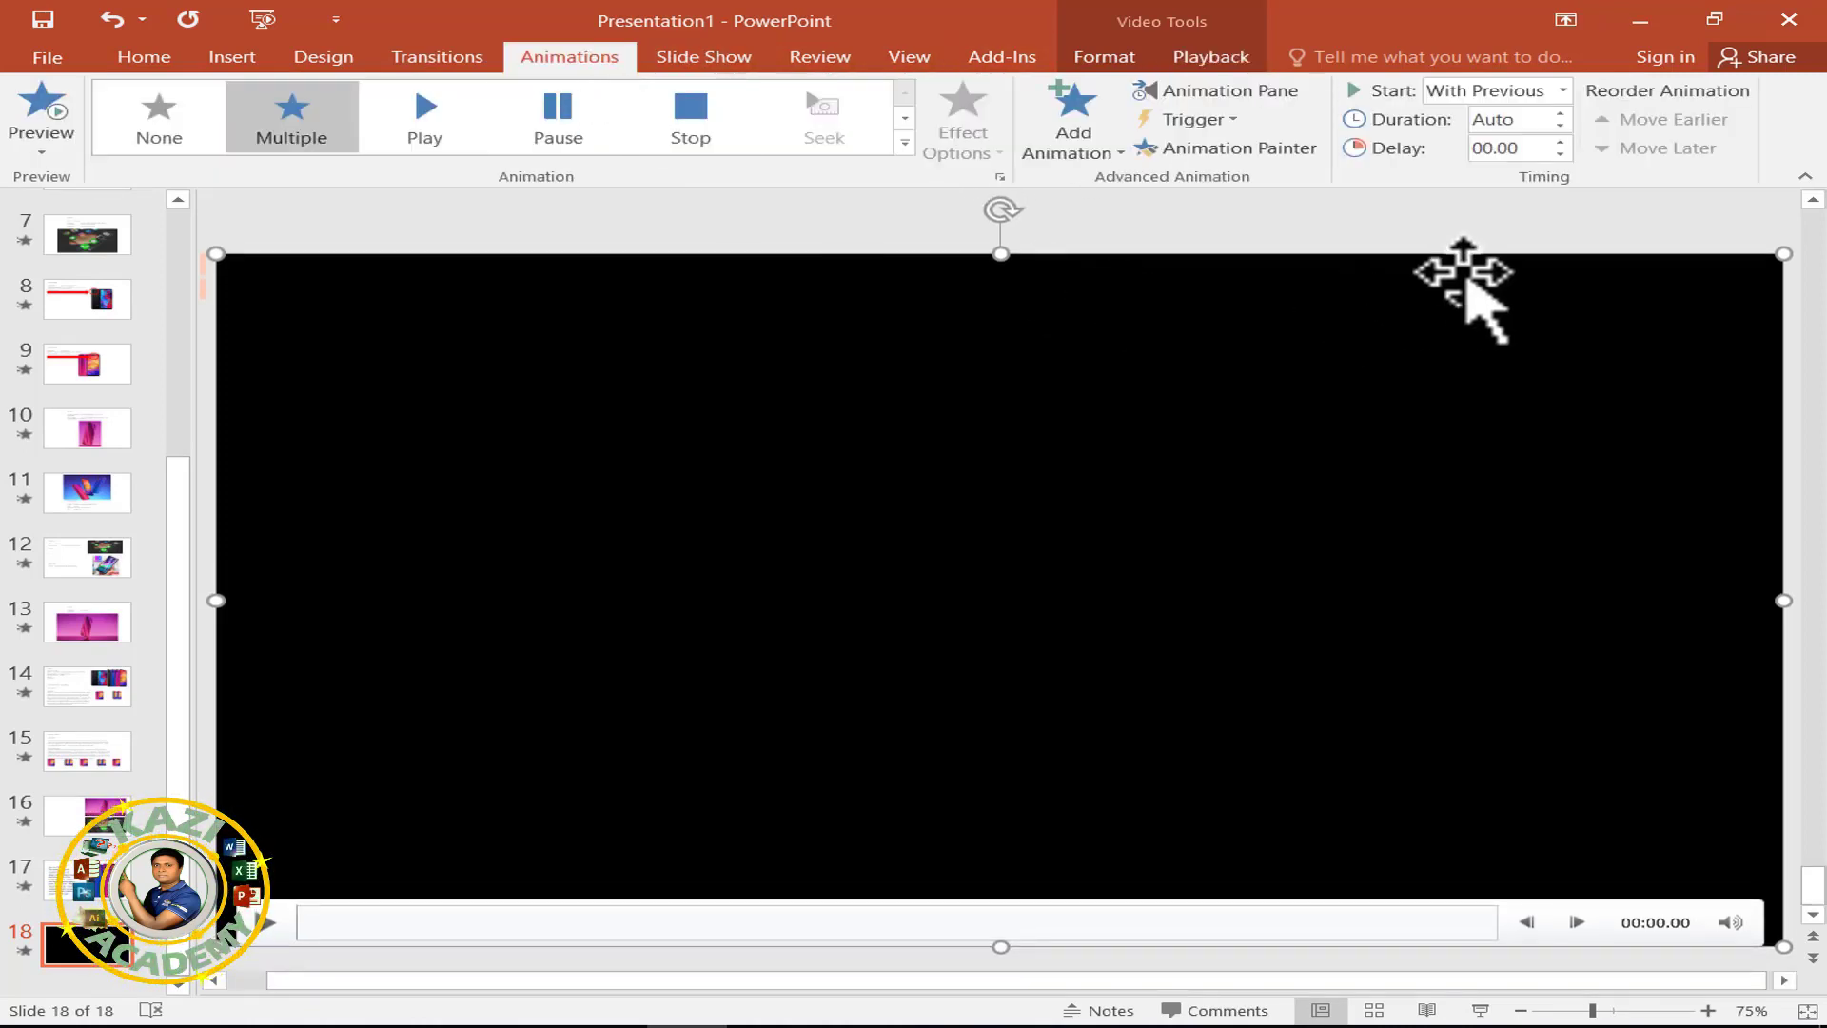
{"action": "left_click", "coordinate": [1237, 91]}
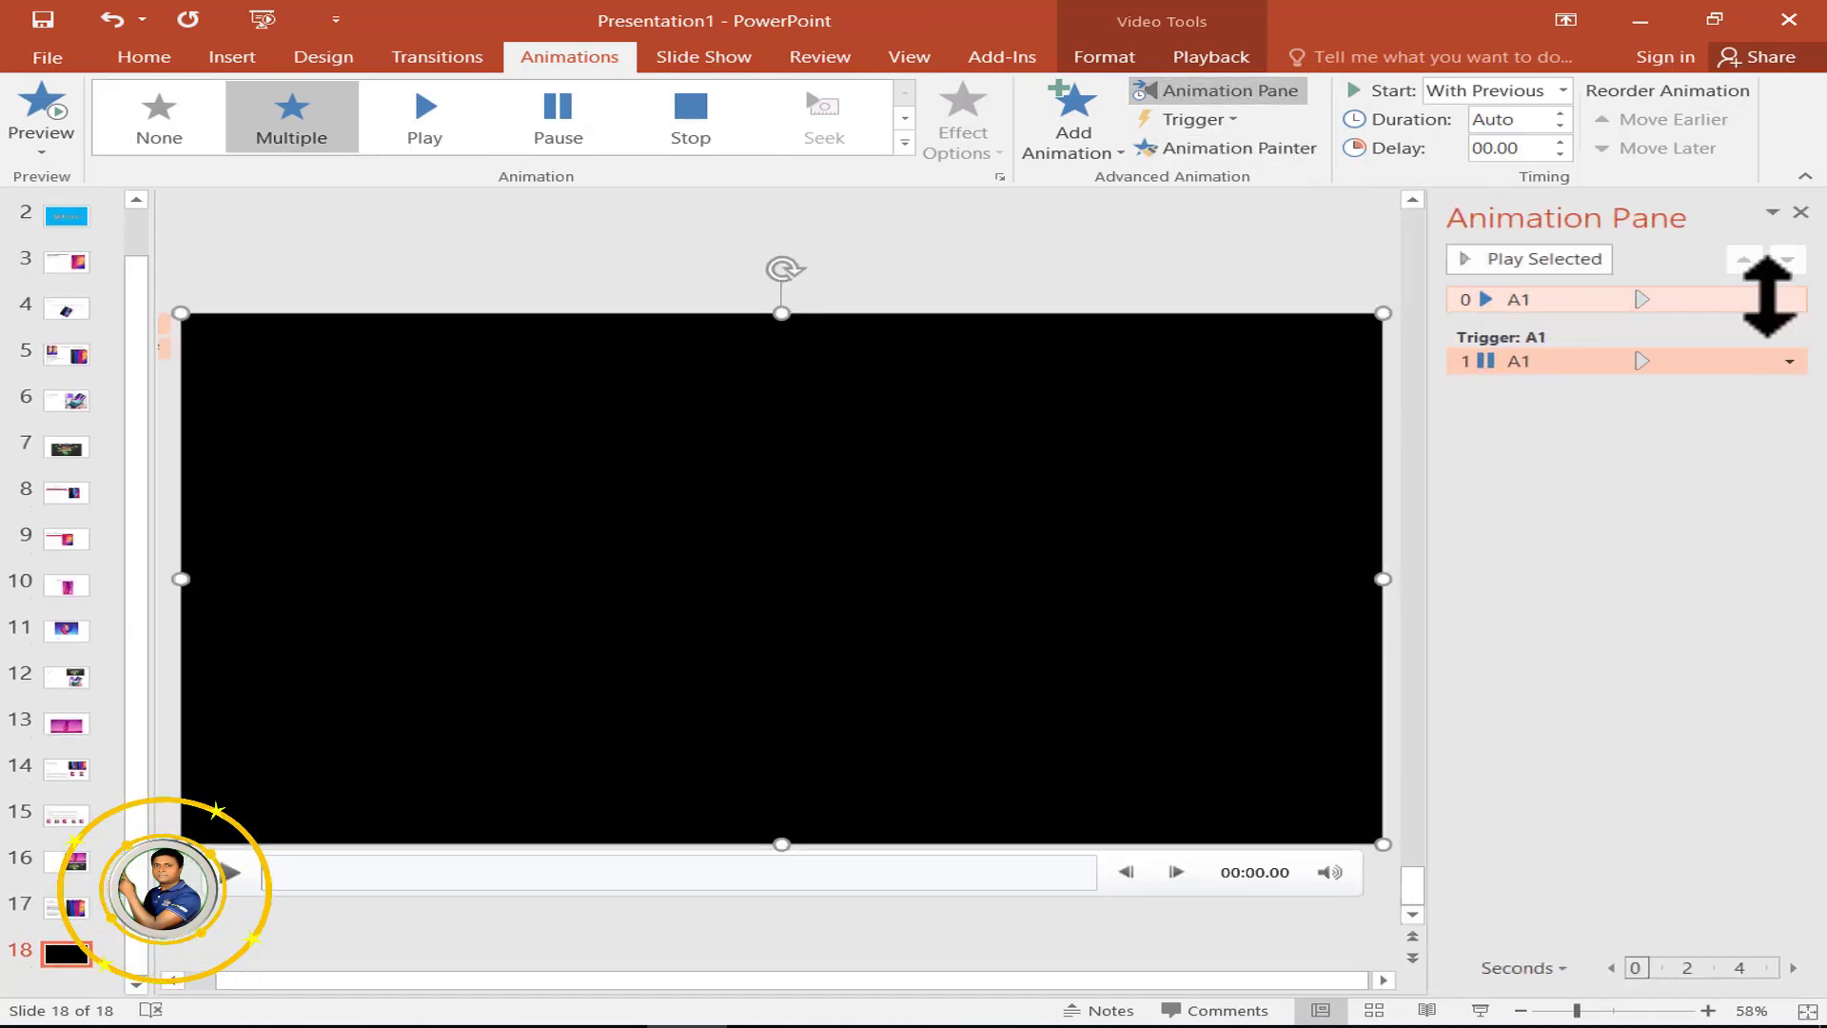
{"action": "left_click", "coordinate": [1787, 300]}
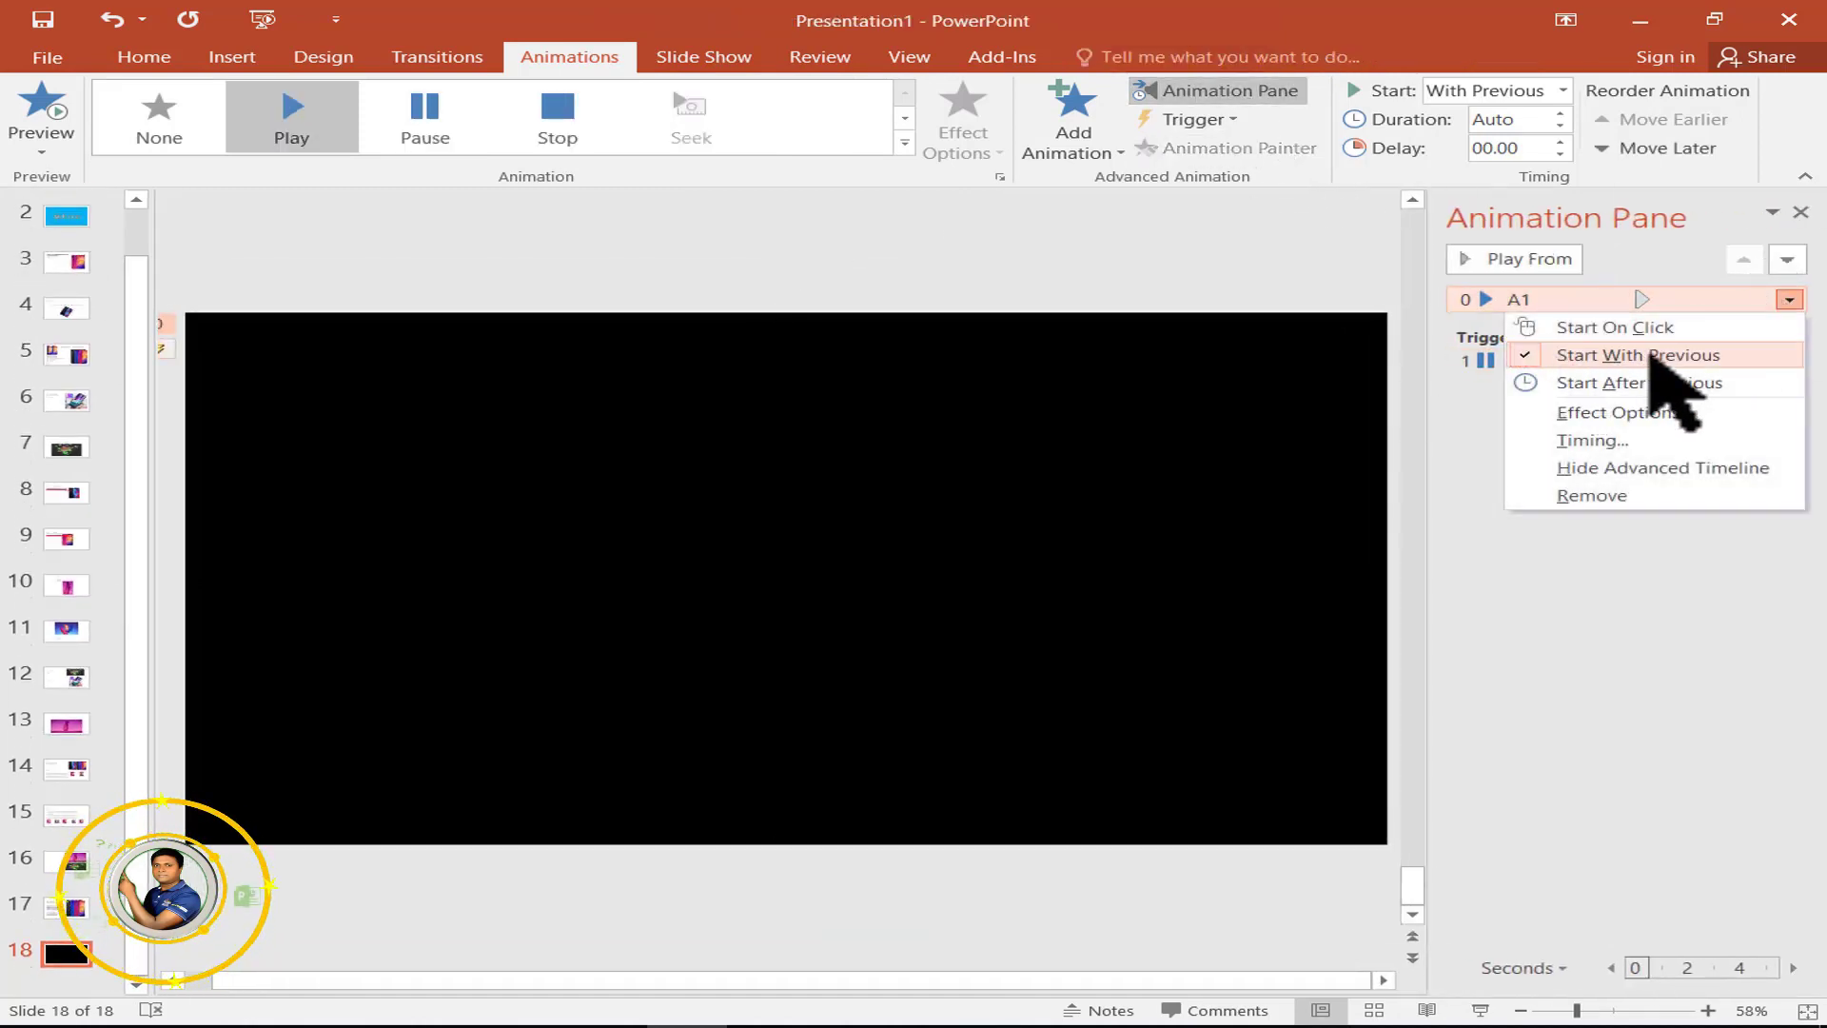
{"action": "left_click", "coordinate": [1651, 355]}
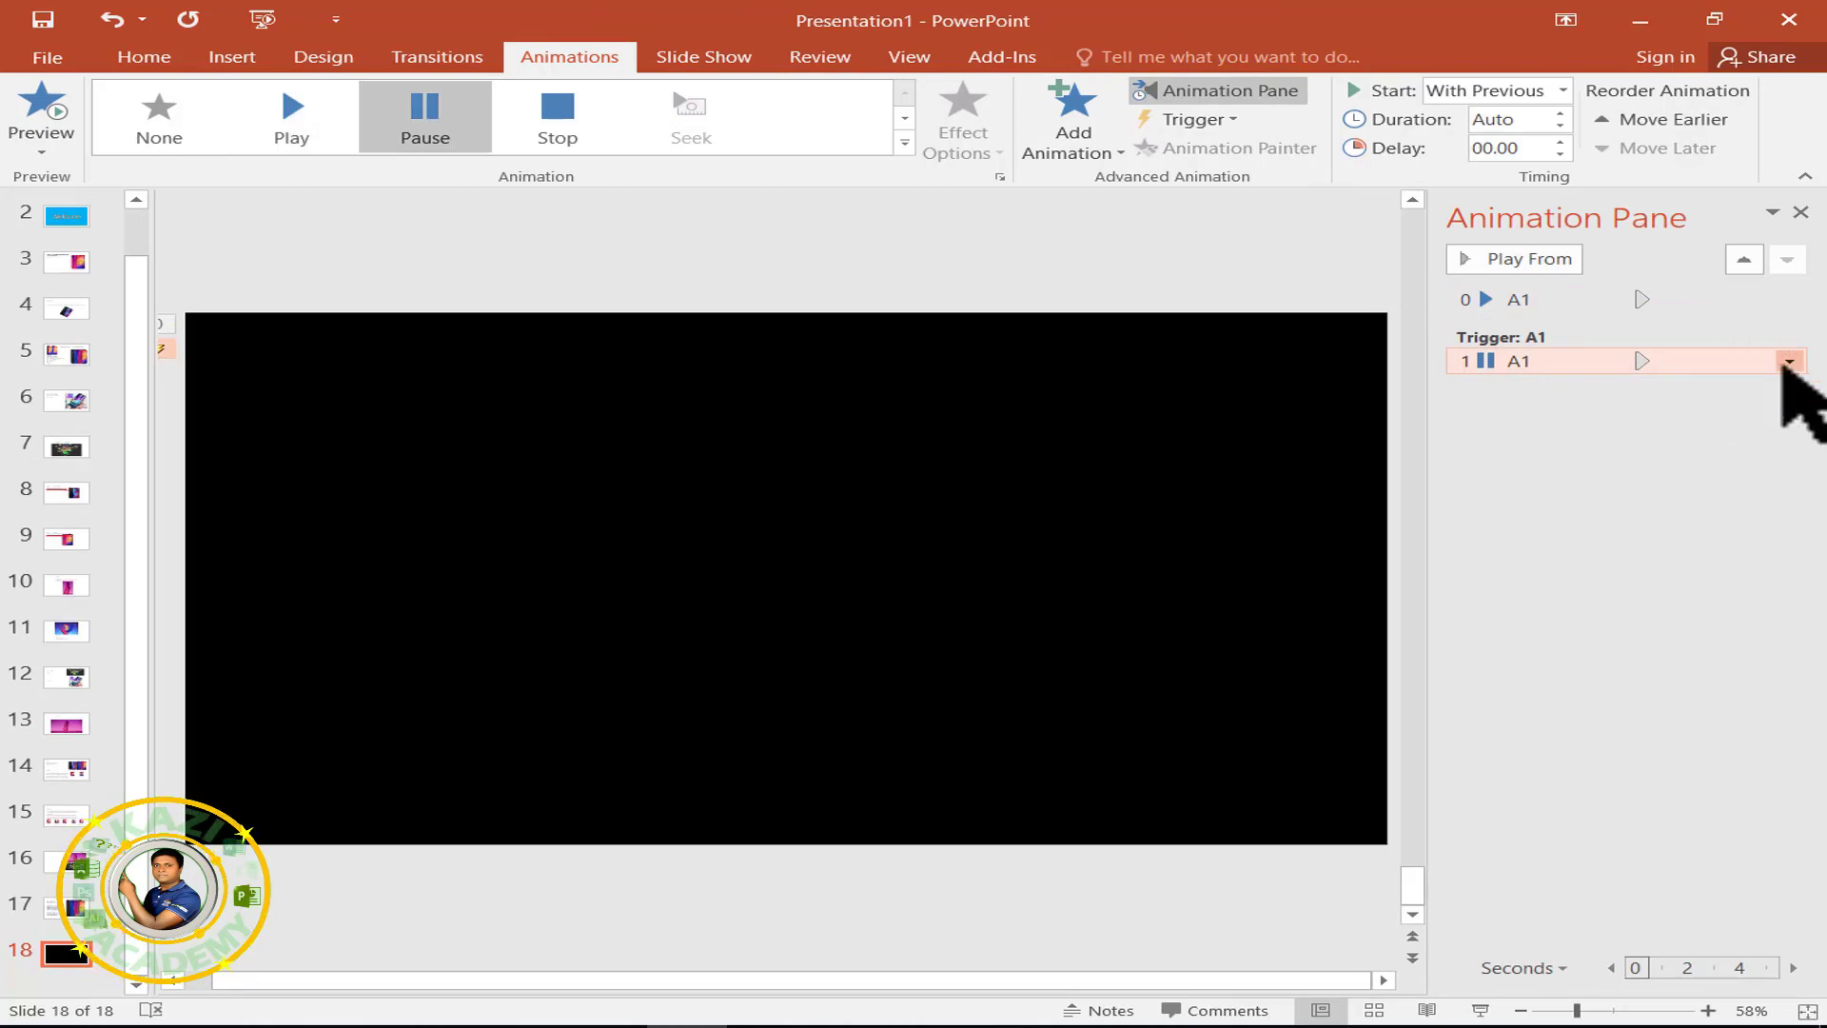
{"action": "left_click", "coordinate": [1789, 361]}
{"action": "left_click", "coordinate": [1637, 416]}
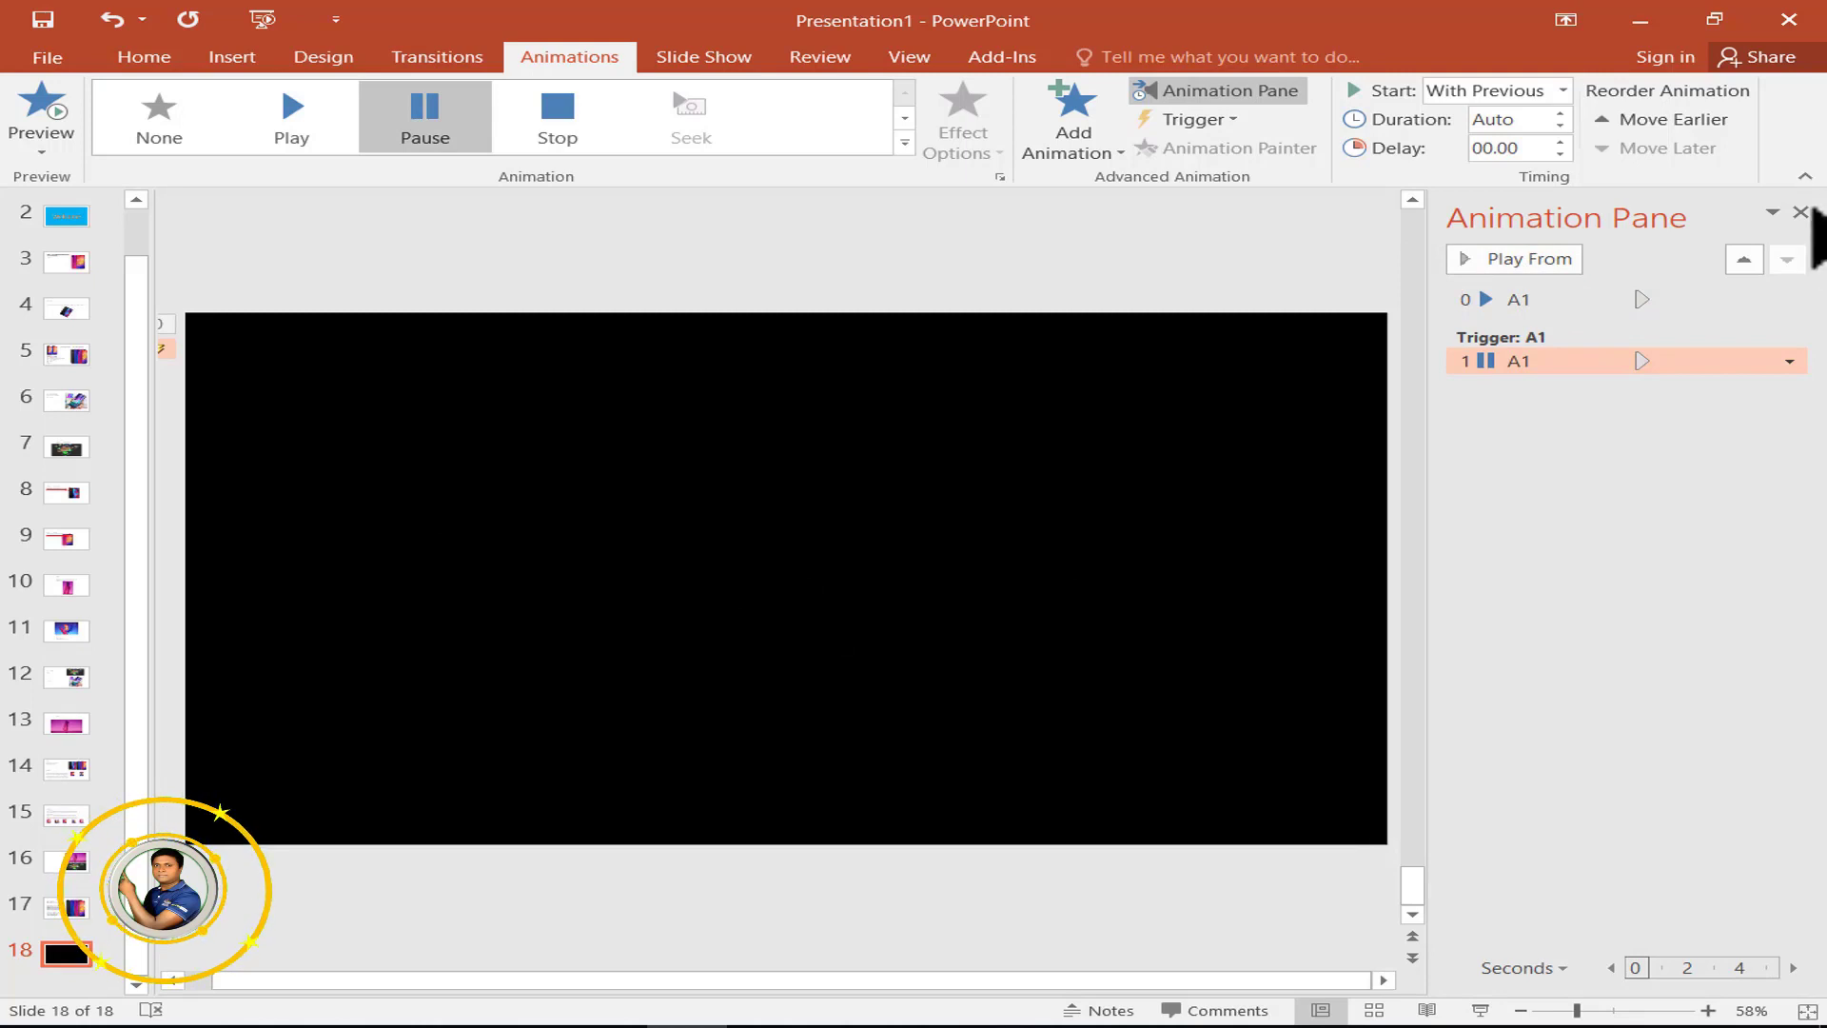
{"action": "left_click", "coordinate": [1798, 211]}
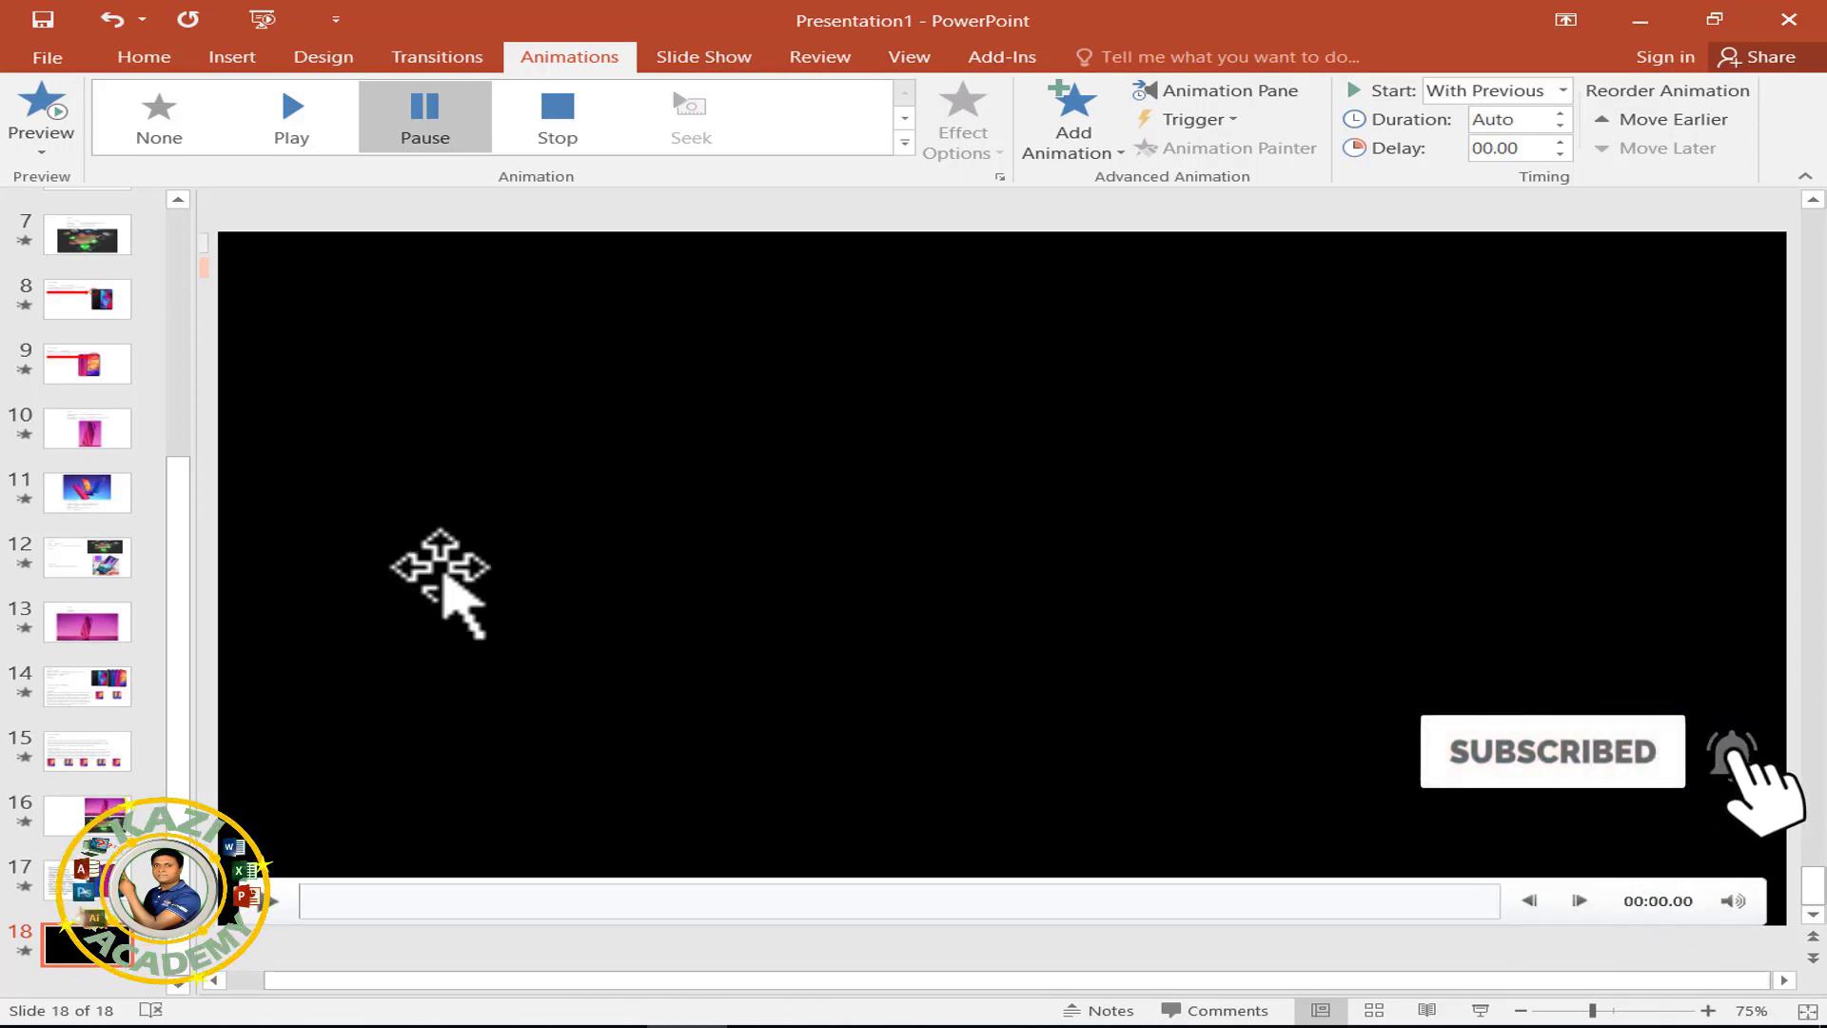
{"action": "scroll", "coordinate": [143, 600], "scroll_direction": "up", "scroll_amount": 5}
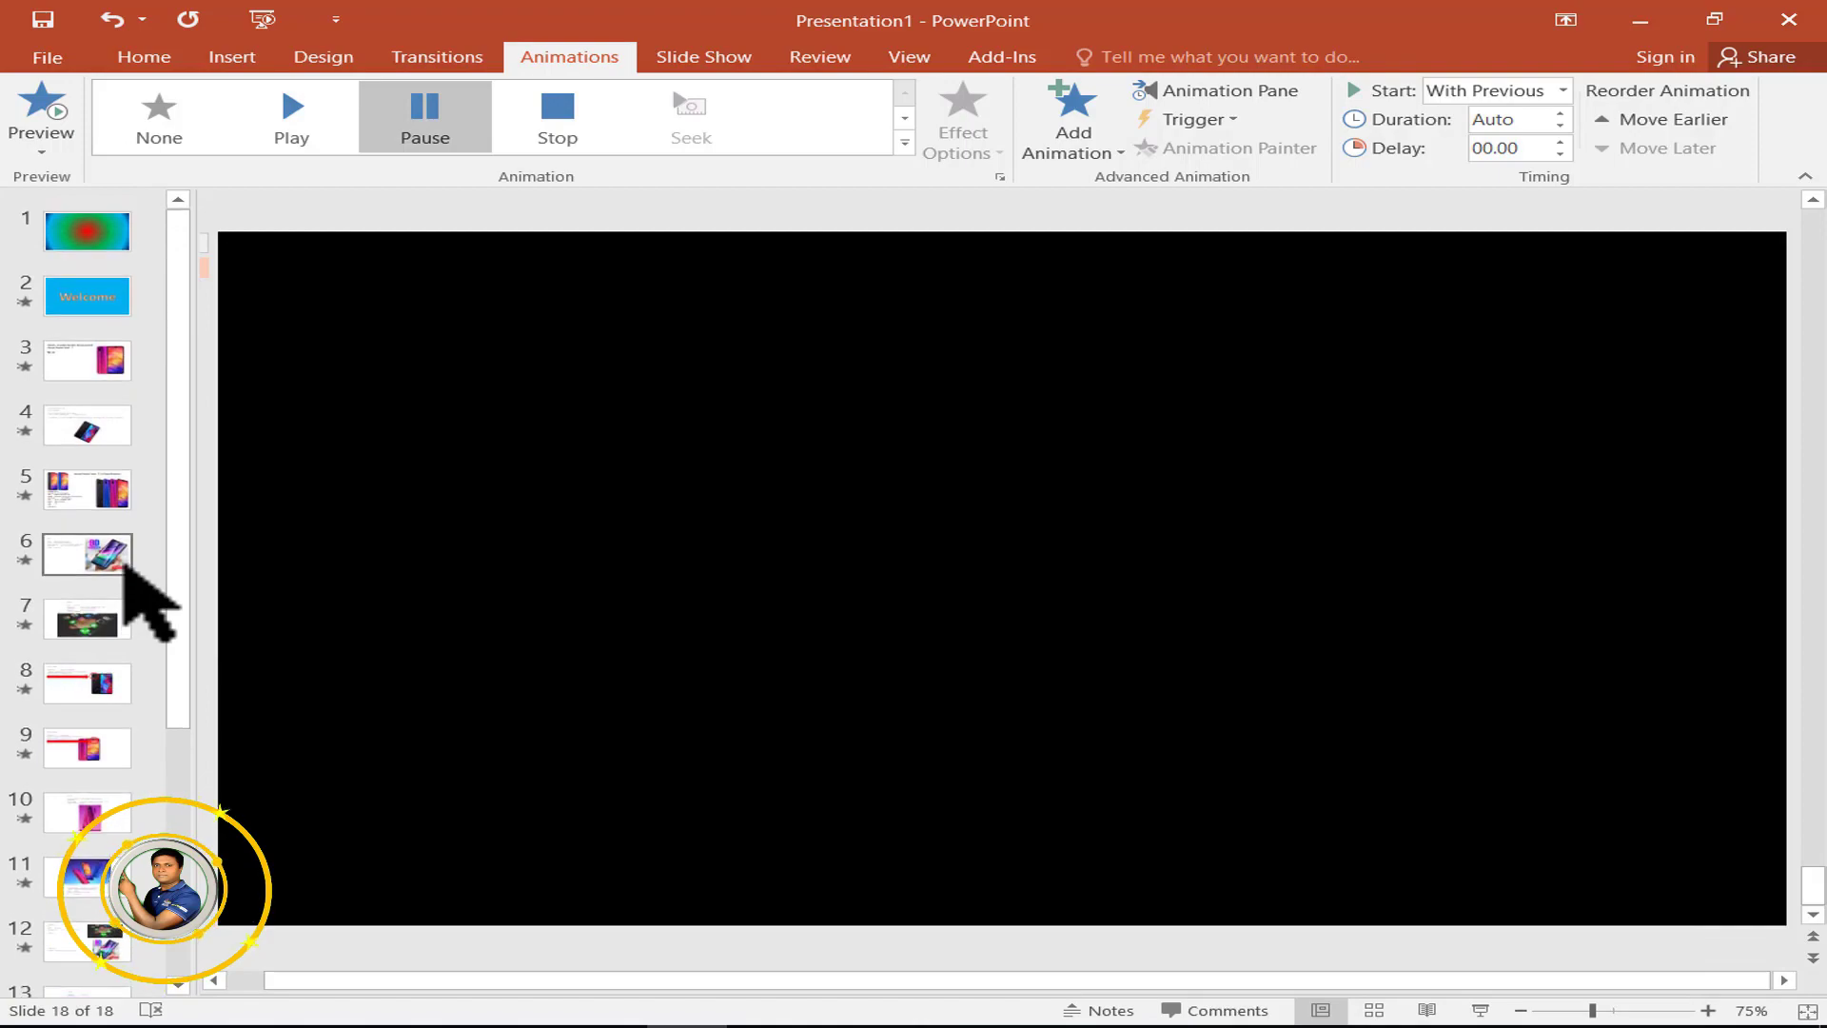